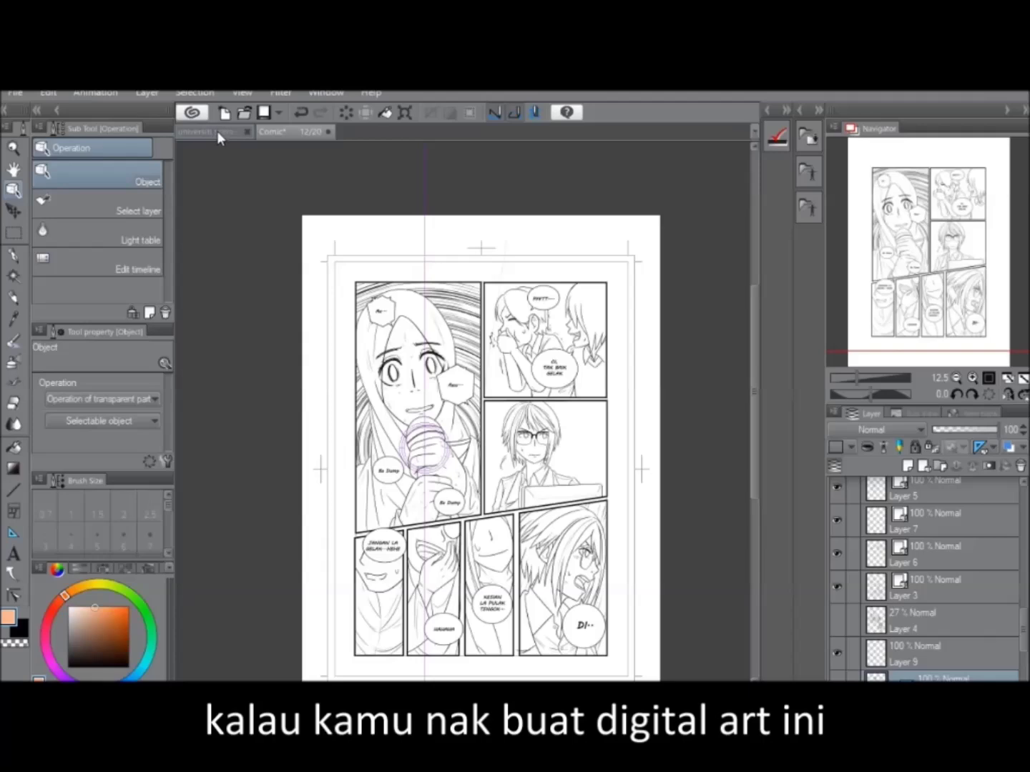
Create a new comic document named Comic2 with an A4 landscape size of 297 × 210 mm at 350 dpi in colour.
{"action": "left_click", "coordinate": [216, 129]}
{"action": "left_click", "coordinate": [16, 93]}
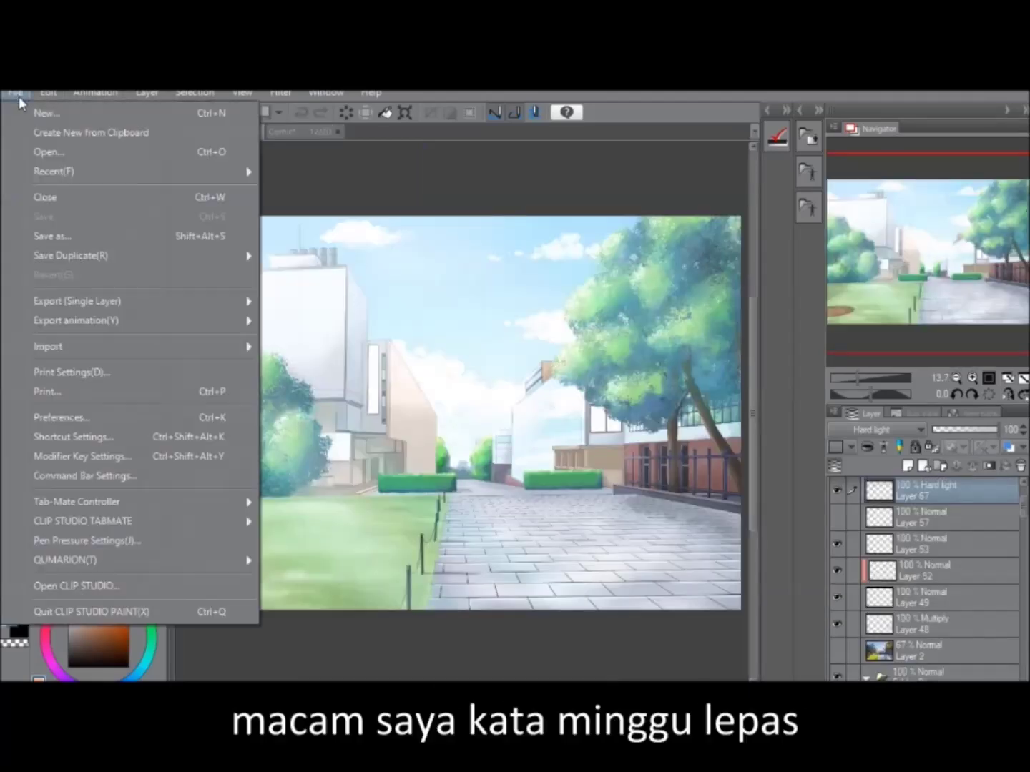
{"action": "left_click", "coordinate": [54, 115]}
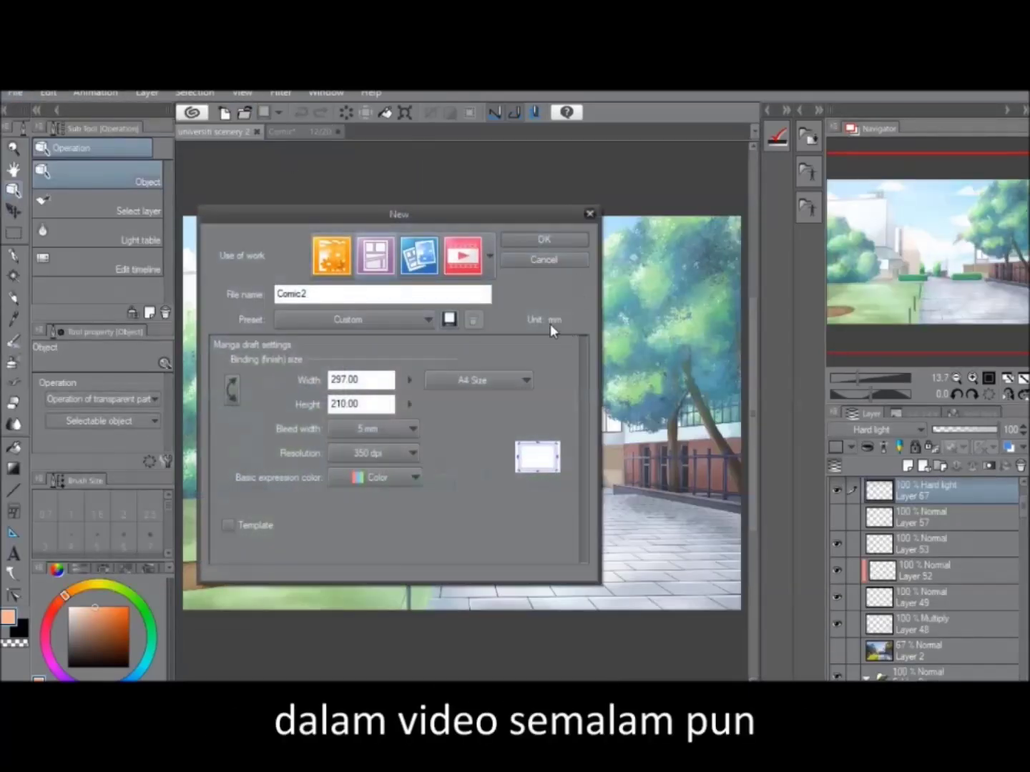
{"action": "left_click", "coordinate": [542, 241]}
Add a new vector layer above Layer 1.
{"action": "left_click", "coordinate": [833, 413]}
{"action": "mouse_move", "coordinate": [913, 121]}
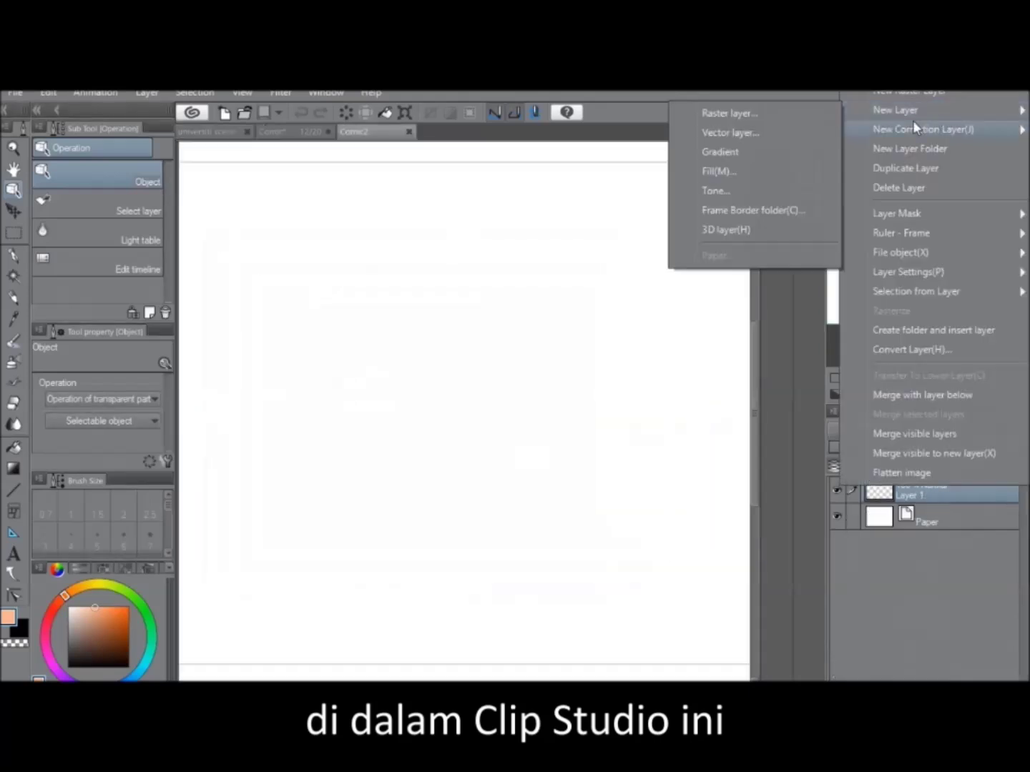
{"action": "left_click", "coordinate": [810, 133]}
{"action": "left_click", "coordinate": [605, 284]}
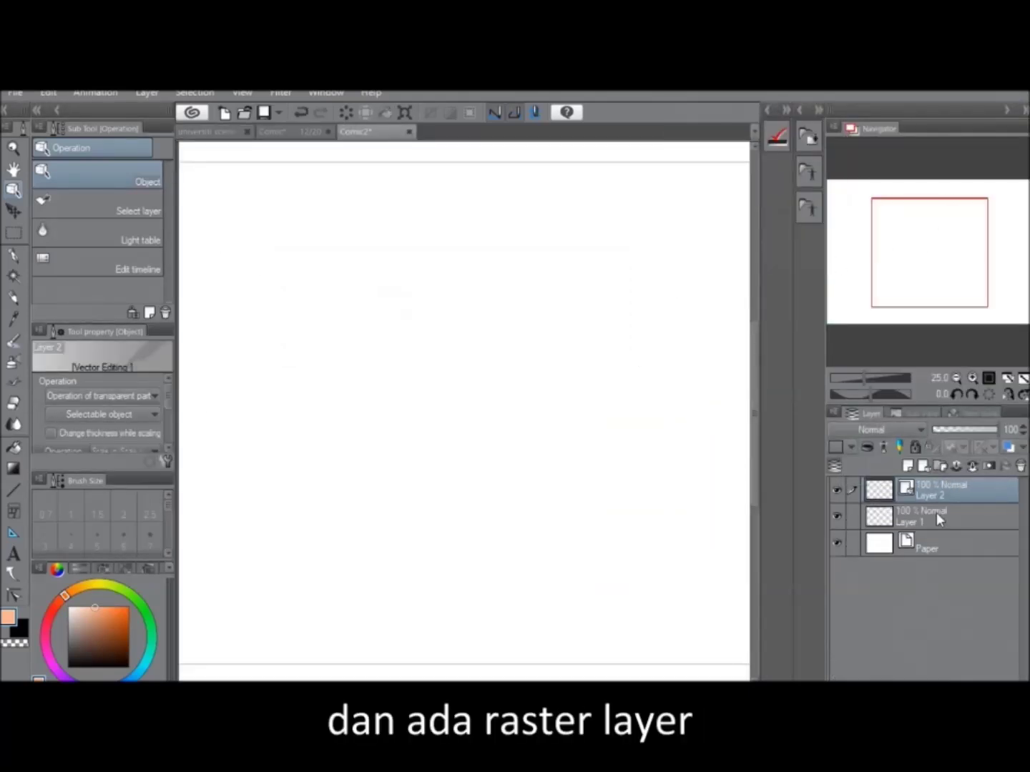
{"action": "scroll", "coordinate": [927, 308], "scroll_direction": "down", "scroll_amount": 2}
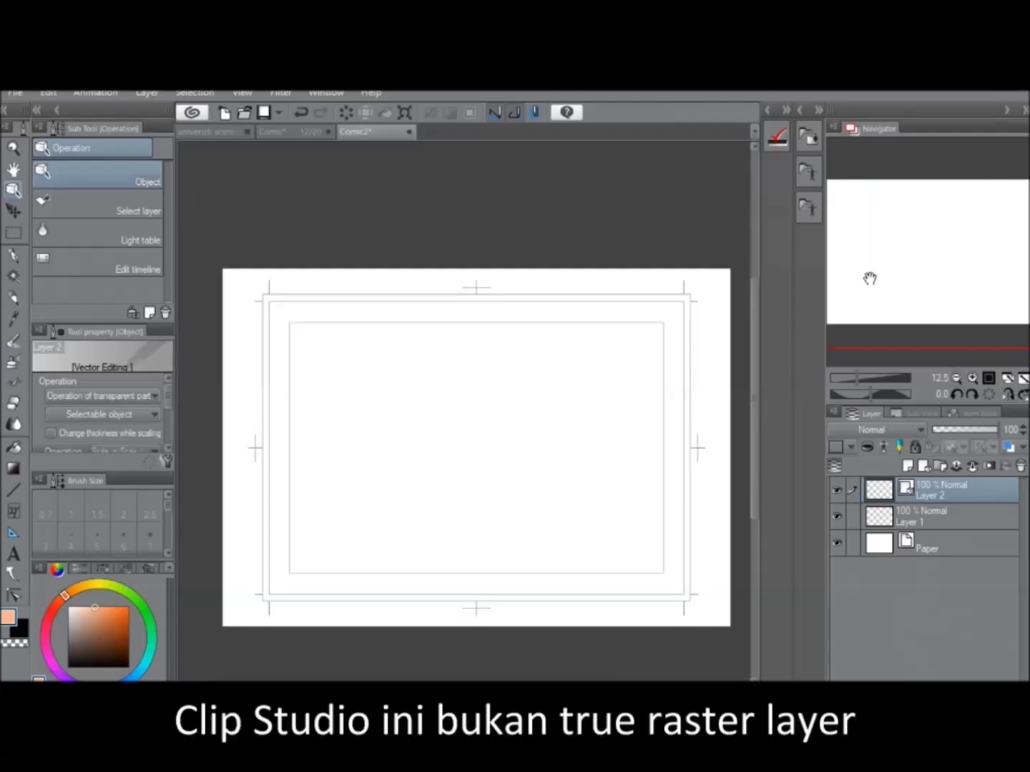
{"action": "left_click", "coordinate": [974, 379]}
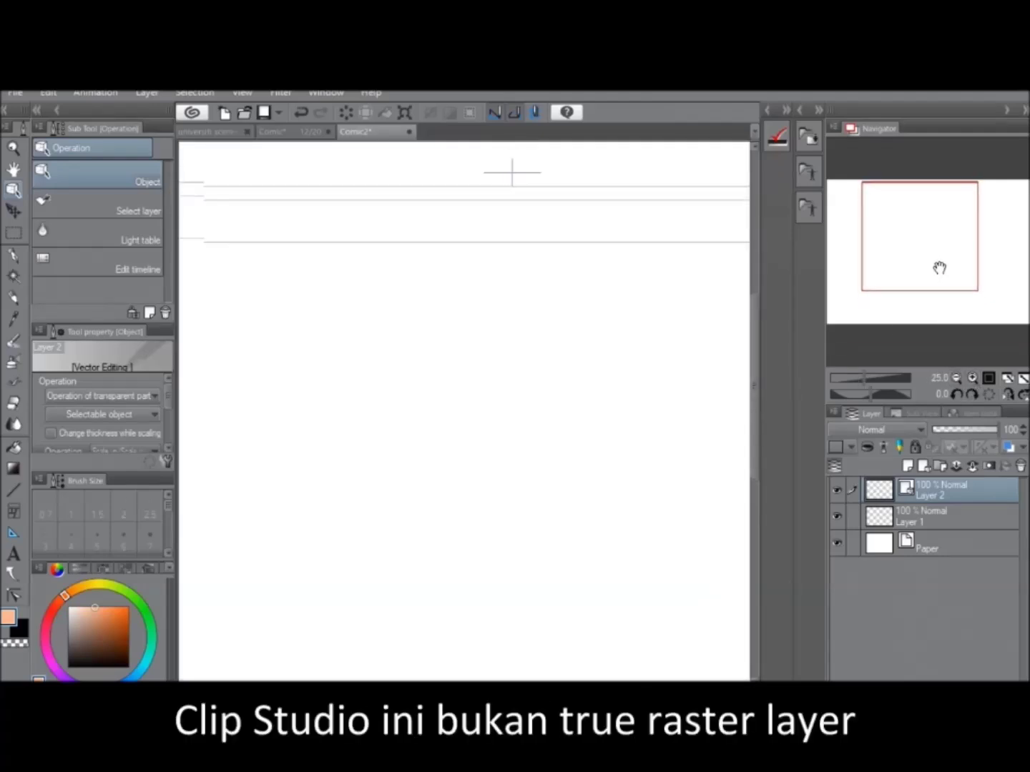
{"action": "scroll", "coordinate": [941, 268], "scroll_direction": "down", "scroll_amount": 2}
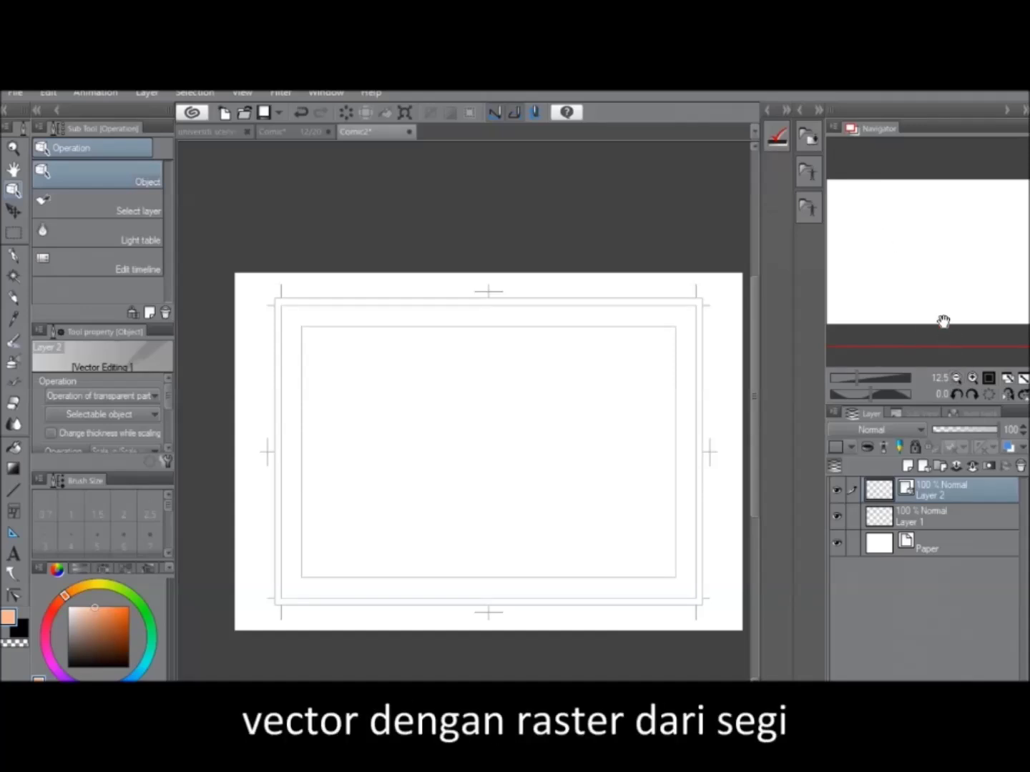
{"action": "left_click_drag", "start_coordinate": [943, 323], "coordinate": [930, 279]}
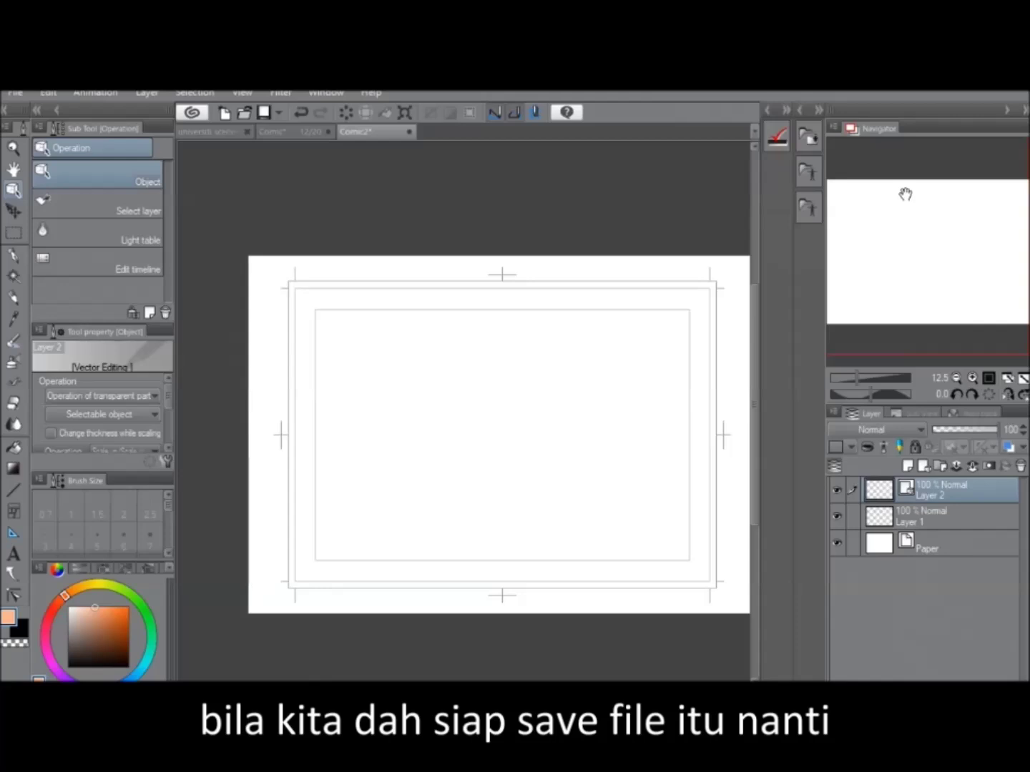
{"action": "mouse_move", "coordinate": [905, 194]}
{"action": "left_mouse_down"}
{"action": "mouse_move", "coordinate": [924, 233]}
{"action": "mouse_move", "coordinate": [901, 186]}
{"action": "left_mouse_up"}
Examine the file formats offered for saving Comic2 under another name, and leave without saving.
{"action": "left_click", "coordinate": [16, 92]}
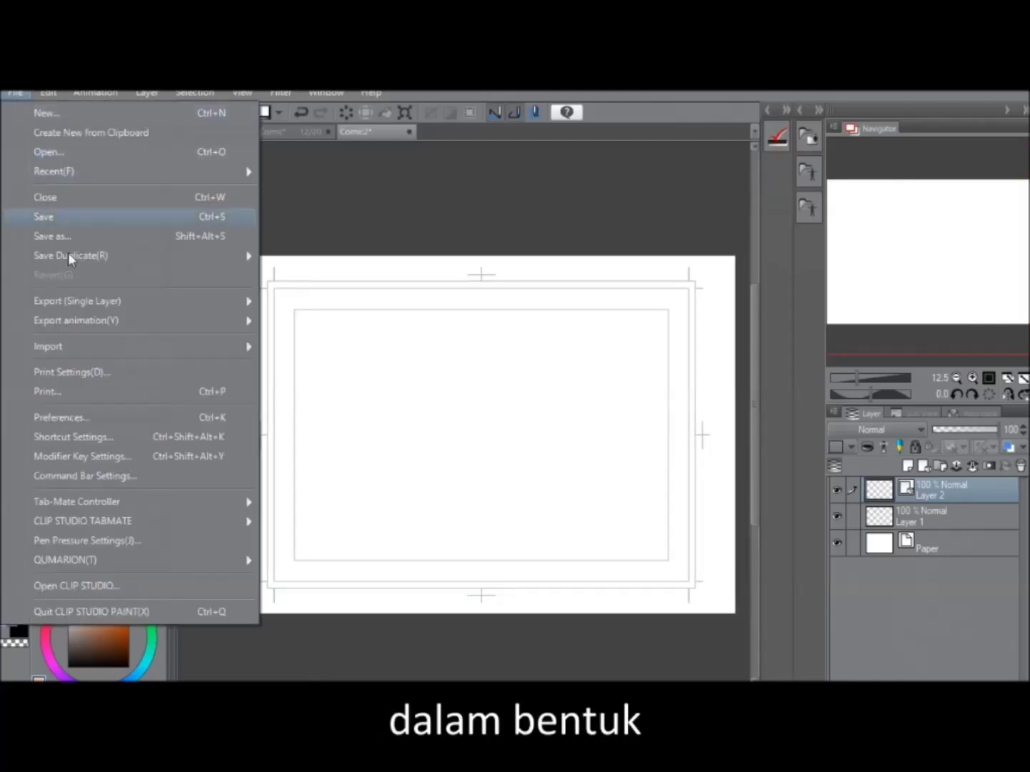
{"action": "left_click", "coordinate": [76, 235]}
{"action": "left_click", "coordinate": [371, 648]}
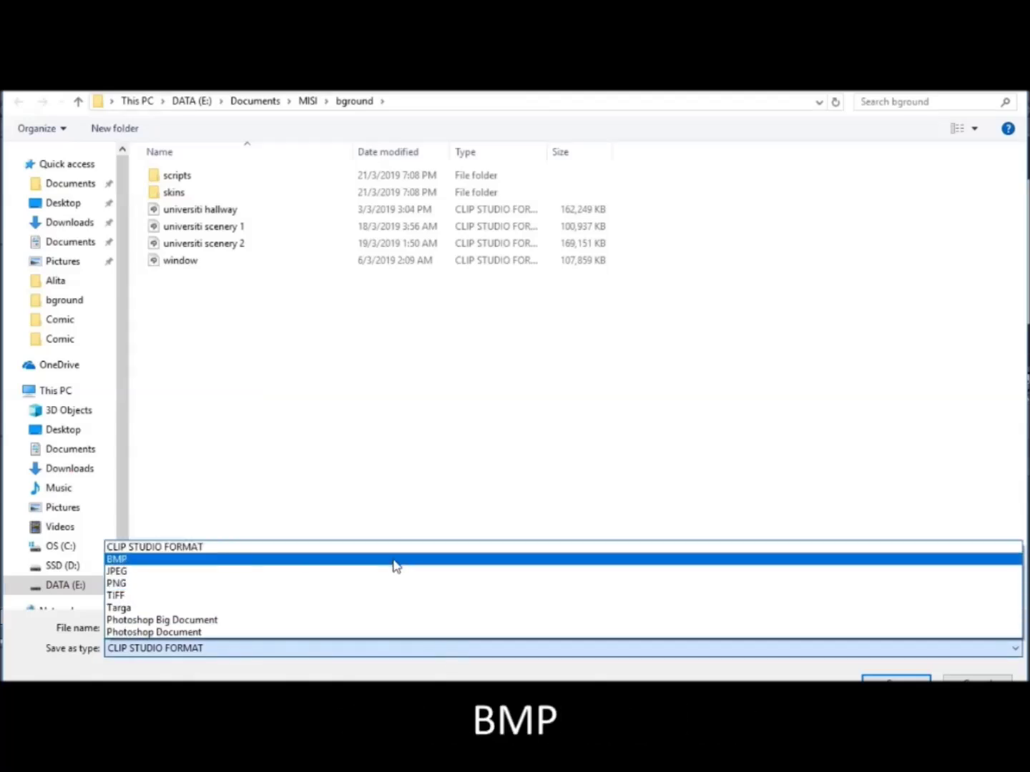
{"action": "left_click", "coordinate": [654, 464]}
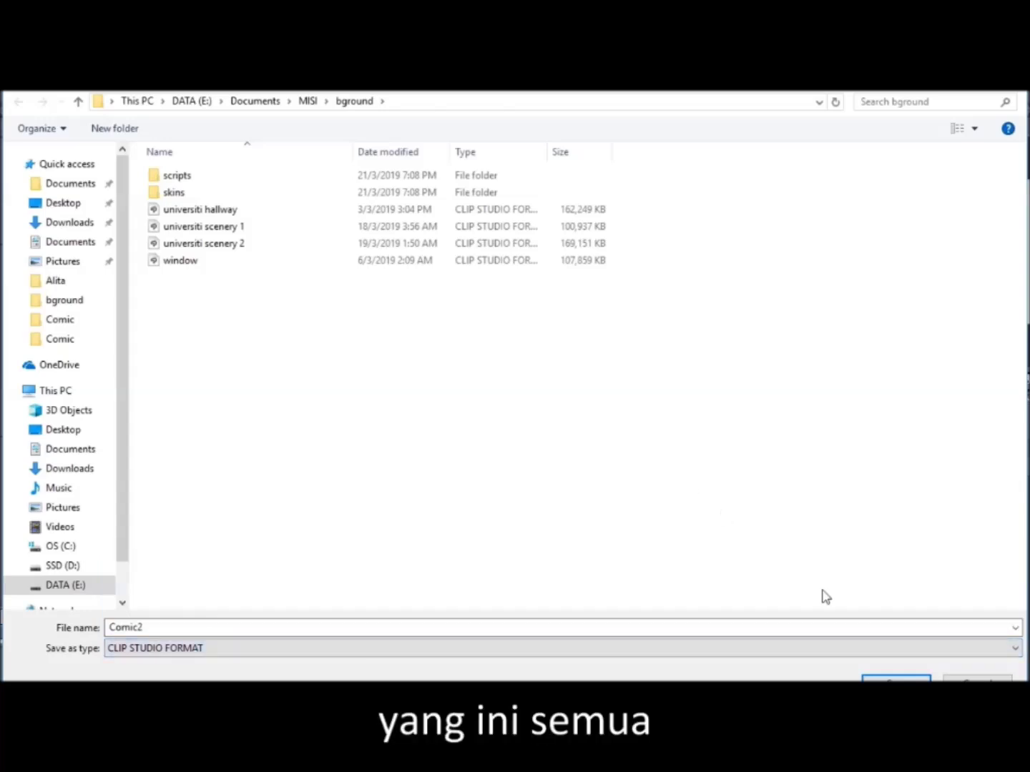
{"action": "left_click", "coordinate": [977, 680]}
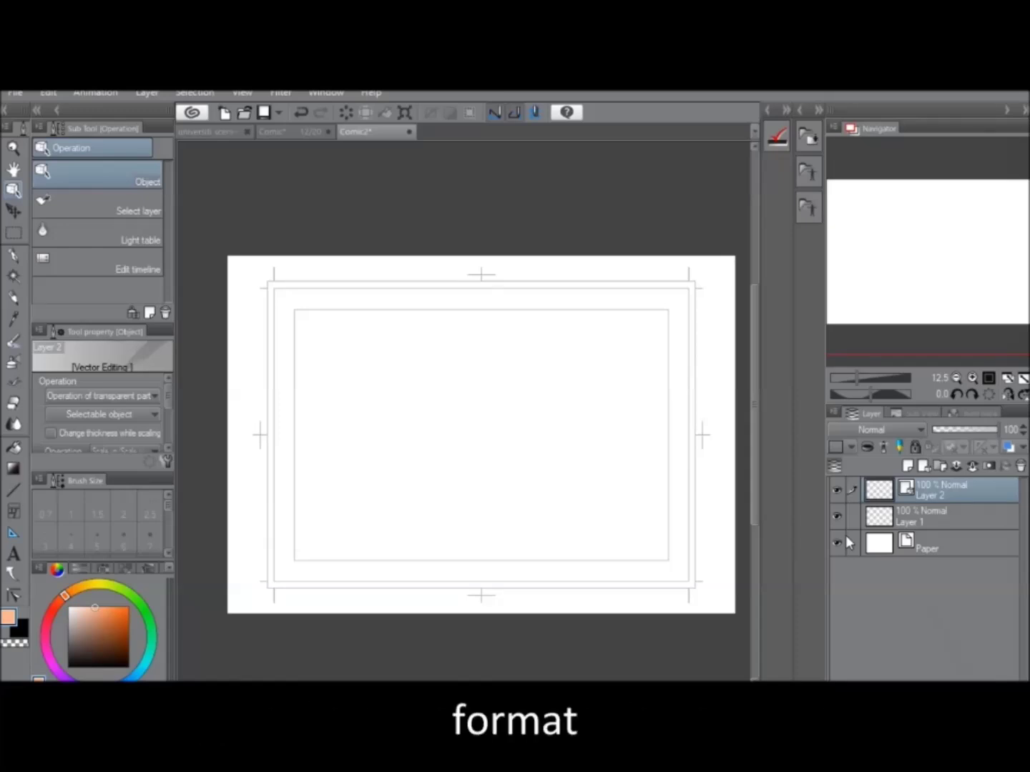
Handwrite ".epf" with the G-pen on the vector layer, near the upper edge of the inner frame.
{"action": "key", "text": "p"}
{"action": "left_click", "coordinate": [375, 343]}
{"action": "mouse_move", "coordinate": [390, 334]}
{"action": "left_mouse_down"}
{"action": "mouse_move", "coordinate": [397, 326]}
{"action": "mouse_move", "coordinate": [401, 346]}
{"action": "left_mouse_up"}
{"action": "mouse_move", "coordinate": [418, 324]}
{"action": "left_mouse_down"}
{"action": "mouse_move", "coordinate": [411, 366]}
{"action": "mouse_move", "coordinate": [411, 347]}
{"action": "left_mouse_up"}
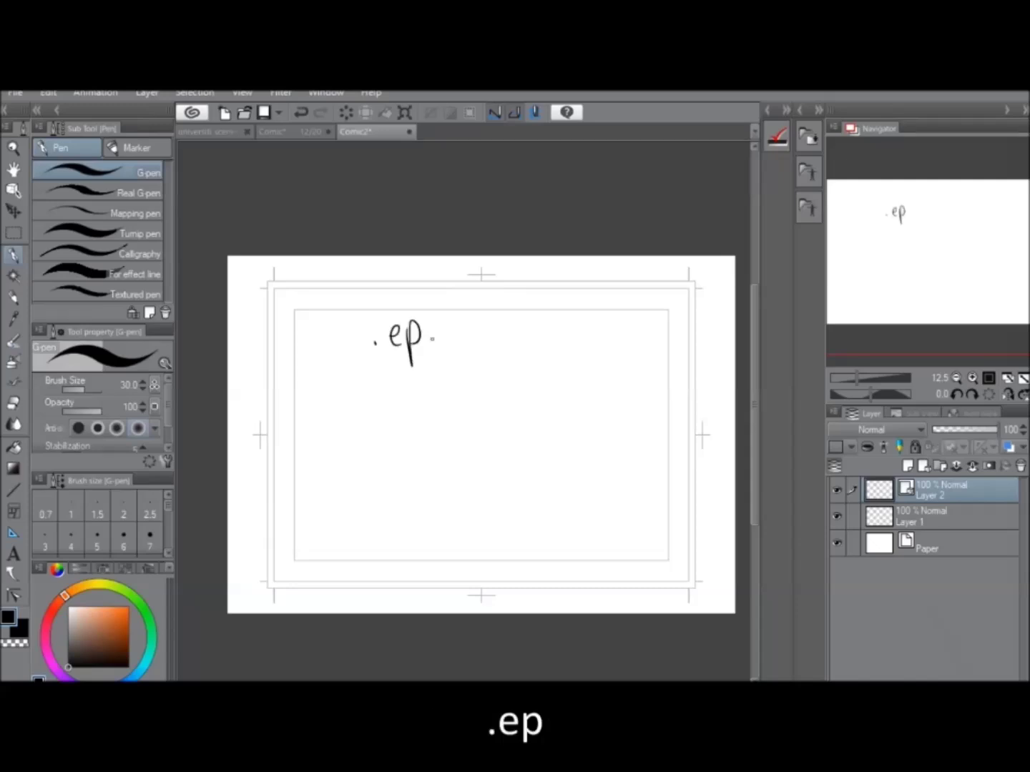
{"action": "left_click_drag", "start_coordinate": [428, 342], "coordinate": [440, 310]}
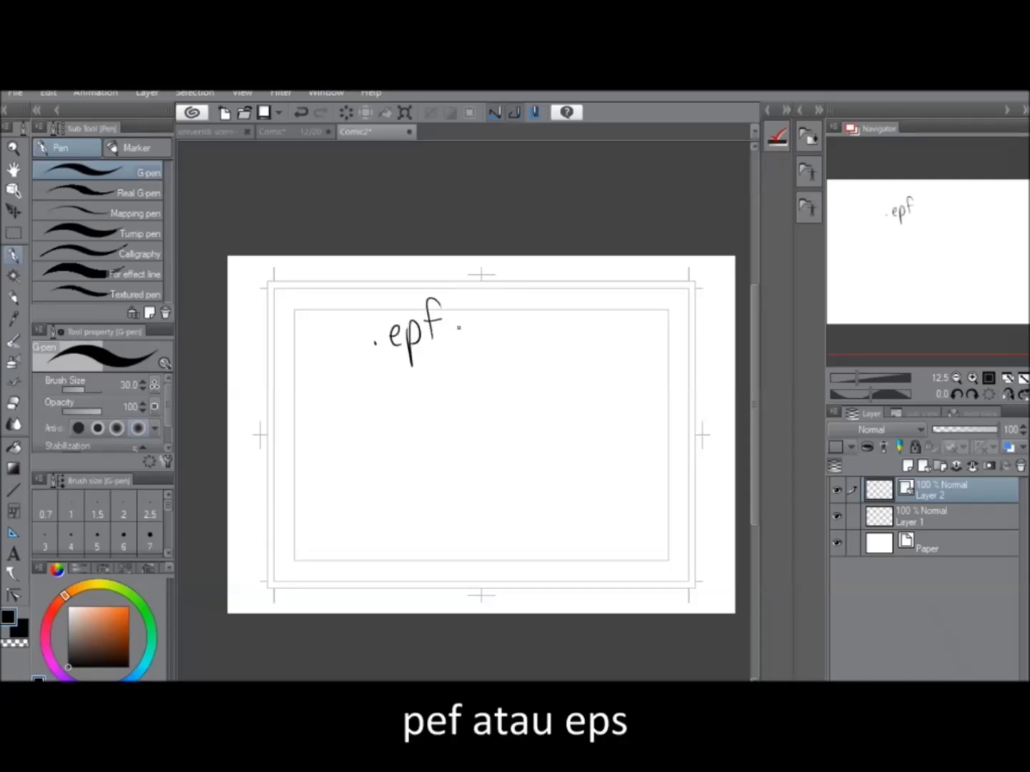
Handwrite ".svg" below ".epf" and add a question mark after ".epf".
{"action": "left_click", "coordinate": [376, 415]}
{"action": "mouse_move", "coordinate": [404, 402]}
{"action": "left_mouse_down"}
{"action": "mouse_move", "coordinate": [396, 422]}
{"action": "mouse_move", "coordinate": [417, 421]}
{"action": "left_mouse_up"}
{"action": "mouse_move", "coordinate": [422, 394]}
{"action": "left_mouse_down"}
{"action": "mouse_move", "coordinate": [422, 423]}
{"action": "mouse_move", "coordinate": [445, 395]}
{"action": "mouse_move", "coordinate": [425, 442]}
{"action": "left_mouse_up"}
{"action": "left_click_drag", "start_coordinate": [456, 303], "coordinate": [466, 325]}
{"action": "left_click", "coordinate": [466, 336]}
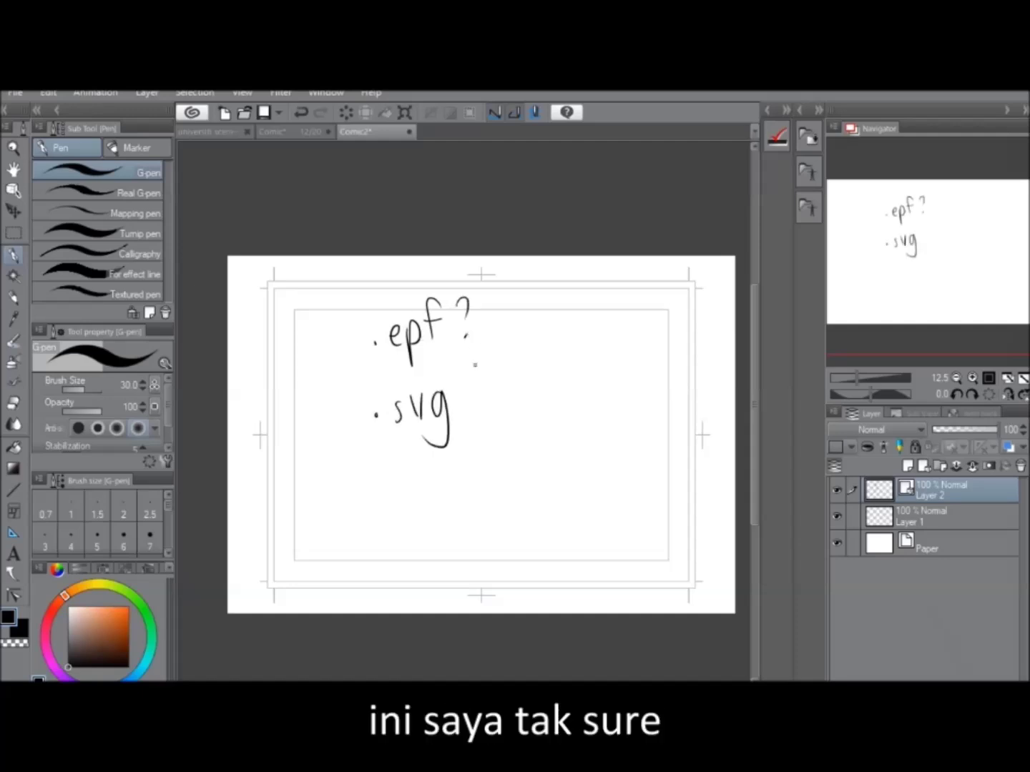
Underline ".svg" twice and cross out both handwritten formats with one large X.
{"action": "left_click_drag", "start_coordinate": [392, 432], "coordinate": [472, 435]}
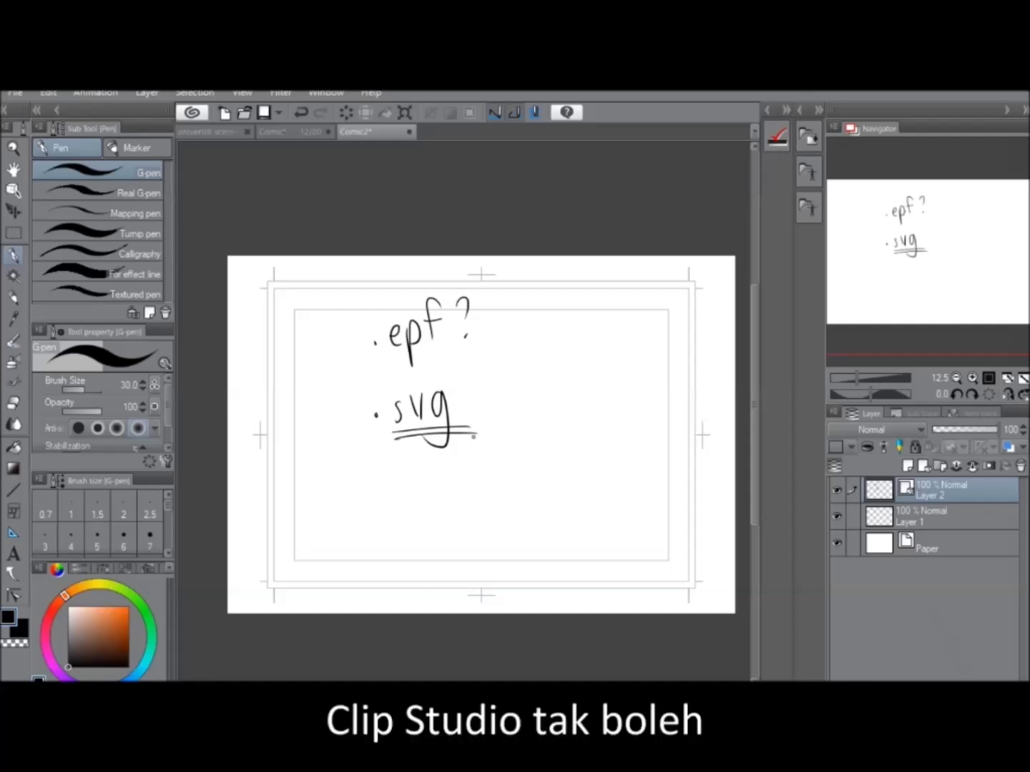
{"action": "left_click_drag", "start_coordinate": [349, 298], "coordinate": [507, 483]}
{"action": "left_click_drag", "start_coordinate": [487, 267], "coordinate": [370, 462]}
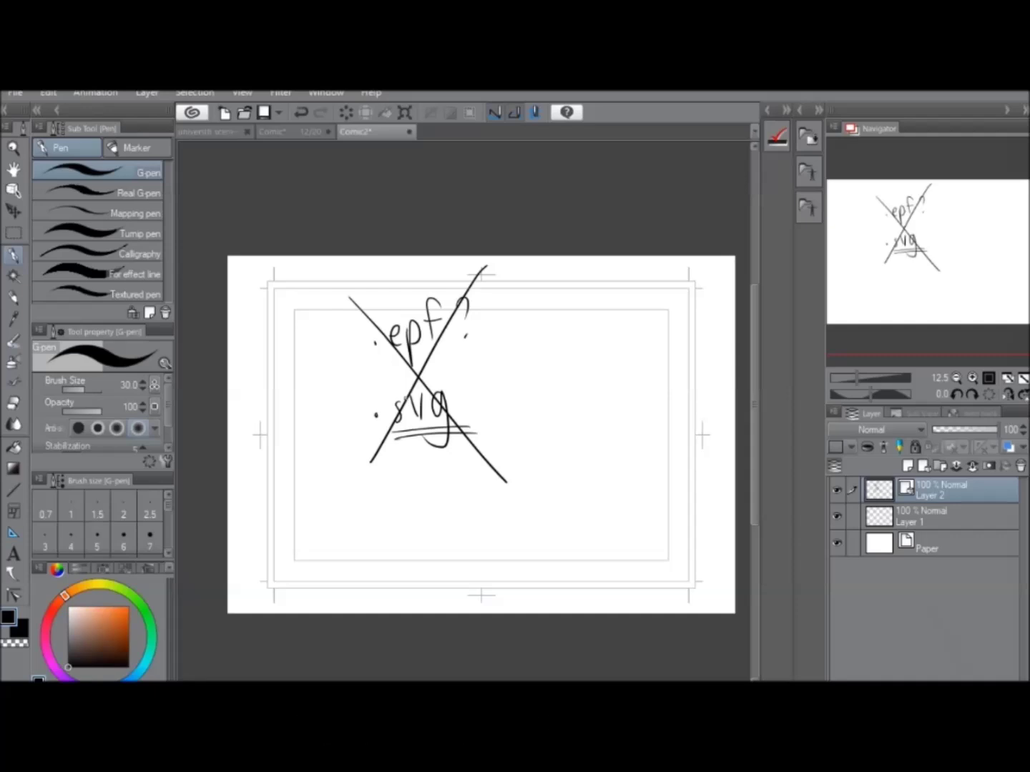
Handwrite "Adobe Illustrator" on raster Layer 1 beside the crossed-out formats, with a dot and closing parenthesis in front.
{"action": "left_click", "coordinate": [937, 509]}
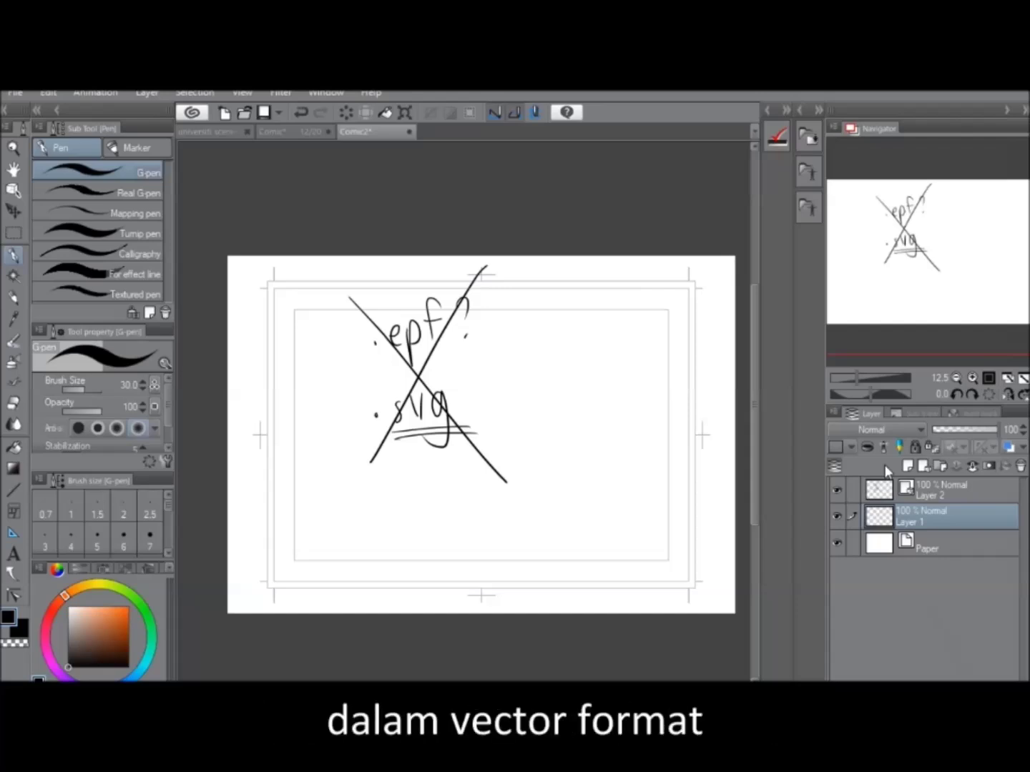
{"action": "mouse_move", "coordinate": [512, 371]}
{"action": "left_mouse_down"}
{"action": "mouse_move", "coordinate": [539, 322]}
{"action": "mouse_move", "coordinate": [540, 356]}
{"action": "mouse_move", "coordinate": [565, 346]}
{"action": "mouse_move", "coordinate": [565, 320]}
{"action": "mouse_move", "coordinate": [583, 366]}
{"action": "left_mouse_up"}
{"action": "left_click_drag", "start_coordinate": [587, 330], "coordinate": [595, 349]}
{"action": "mouse_move", "coordinate": [533, 394]}
{"action": "left_mouse_down"}
{"action": "mouse_move", "coordinate": [532, 426]}
{"action": "mouse_move", "coordinate": [550, 422]}
{"action": "left_mouse_up"}
{"action": "left_click_drag", "start_coordinate": [557, 398], "coordinate": [574, 414]}
{"action": "mouse_move", "coordinate": [595, 377]}
{"action": "left_mouse_down"}
{"action": "mouse_move", "coordinate": [591, 404]}
{"action": "mouse_move", "coordinate": [623, 388]}
{"action": "mouse_move", "coordinate": [639, 402]}
{"action": "left_mouse_up"}
{"action": "mouse_move", "coordinate": [647, 364]}
{"action": "left_mouse_down"}
{"action": "mouse_move", "coordinate": [646, 402]}
{"action": "mouse_move", "coordinate": [656, 377]}
{"action": "left_mouse_up"}
{"action": "left_click_drag", "start_coordinate": [661, 380], "coordinate": [677, 375]}
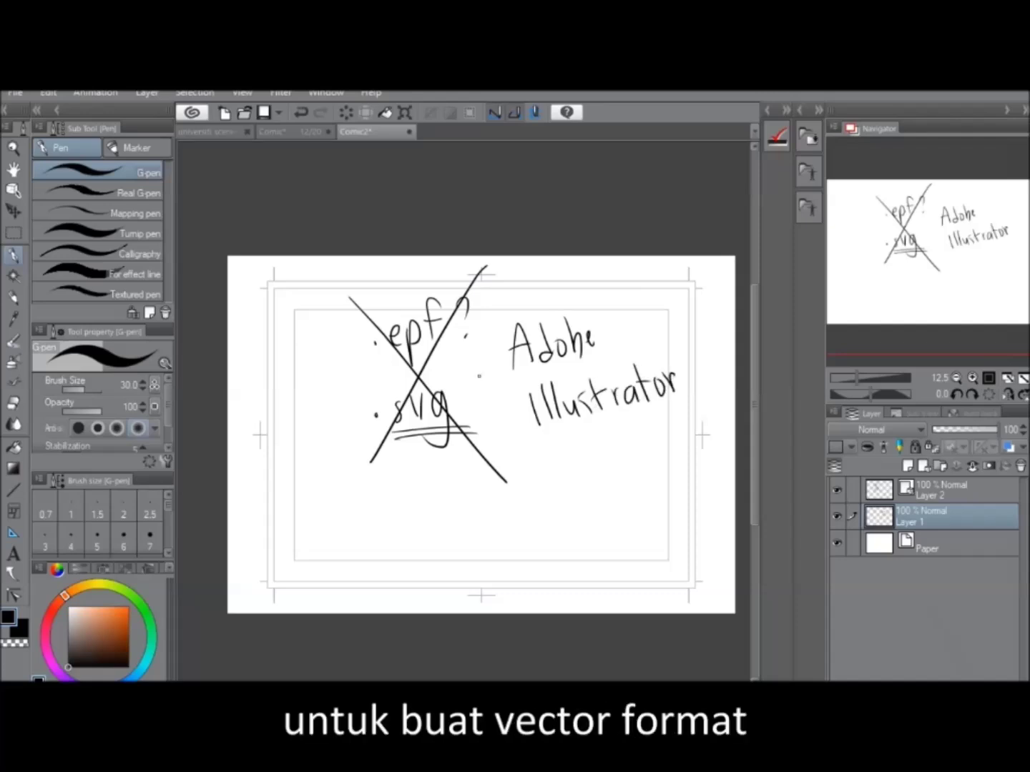
{"action": "left_click", "coordinate": [492, 373]}
{"action": "left_click", "coordinate": [493, 383]}
{"action": "left_click_drag", "start_coordinate": [496, 366], "coordinate": [498, 395]}
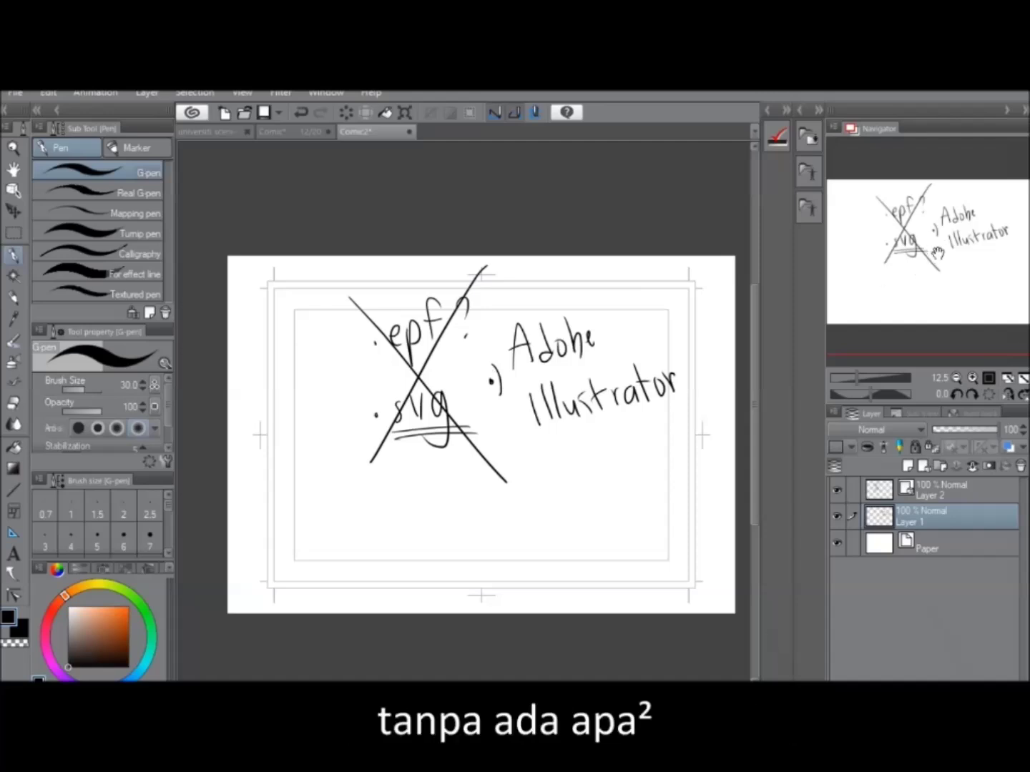
Handwrite "Logo" below "Adobe Illustrator" with a small arrow in front of it.
{"action": "left_click_drag", "start_coordinate": [830, 181], "coordinate": [845, 187]}
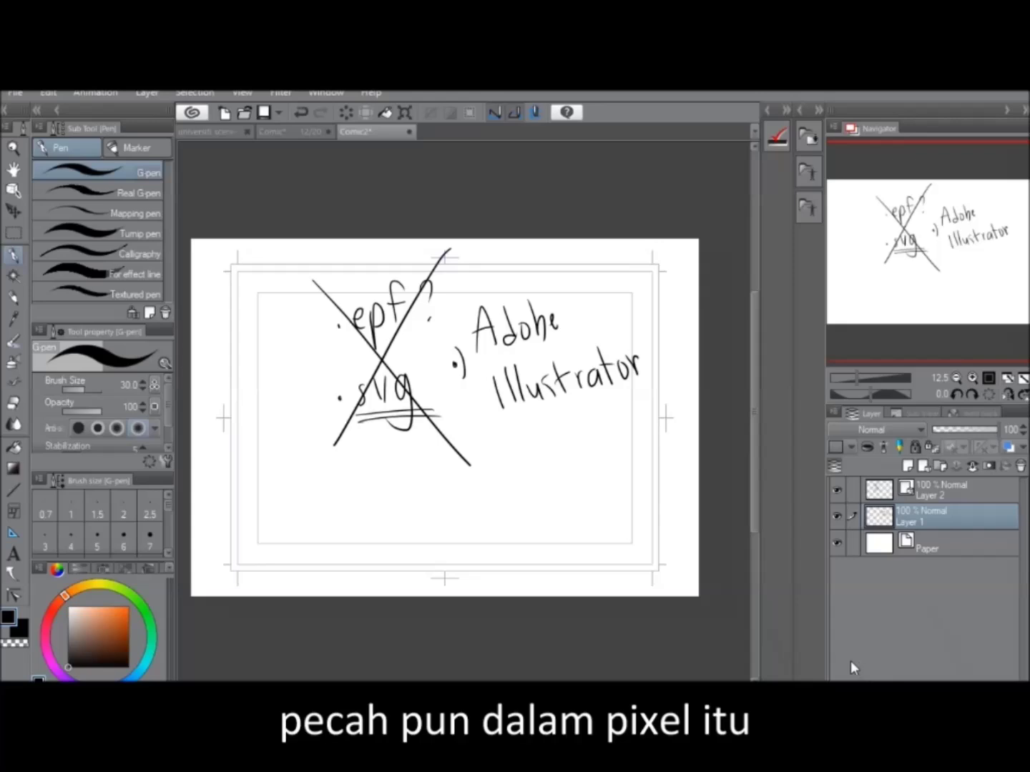
{"action": "left_click", "coordinate": [973, 379]}
{"action": "left_click", "coordinate": [956, 378]}
{"action": "left_click_drag", "start_coordinate": [531, 458], "coordinate": [543, 484]}
{"action": "mouse_move", "coordinate": [554, 470]}
{"action": "left_mouse_down"}
{"action": "mouse_move", "coordinate": [573, 484]}
{"action": "mouse_move", "coordinate": [568, 497]}
{"action": "left_mouse_up"}
{"action": "left_click_drag", "start_coordinate": [577, 462], "coordinate": [578, 462]}
{"action": "left_click_drag", "start_coordinate": [512, 472], "coordinate": [521, 477]}
{"action": "left_click_drag", "start_coordinate": [515, 465], "coordinate": [515, 481]}
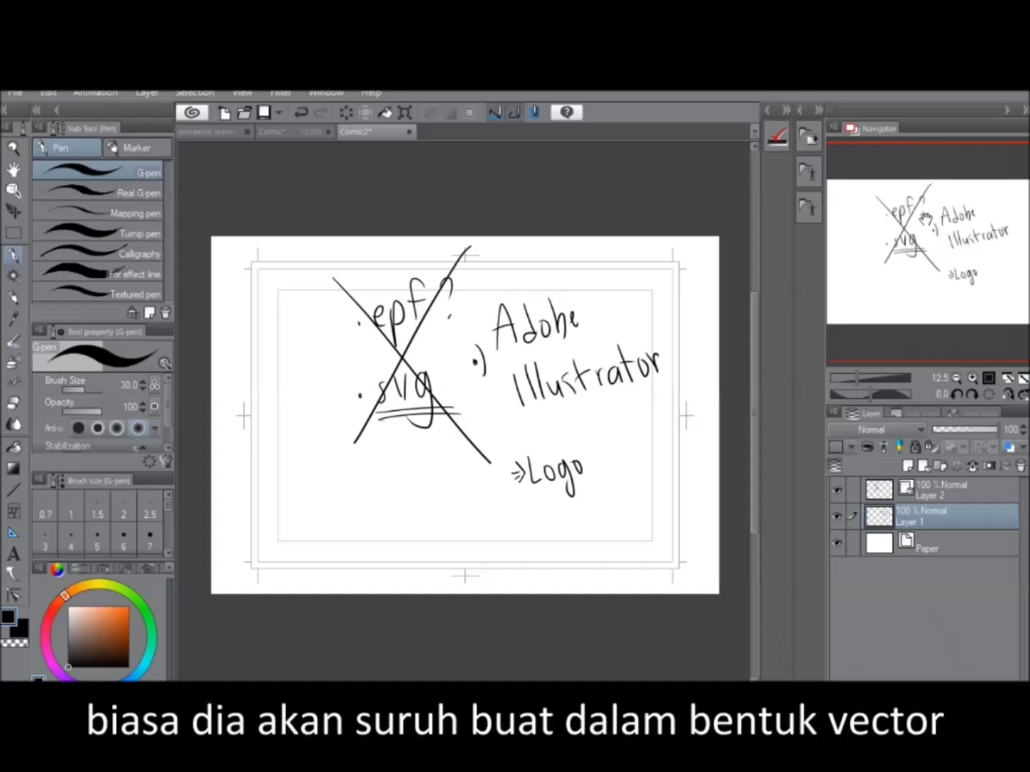
Select vector Layer 2 and hide both Layer 2 and Layer 1, leaving only the paper shown.
{"action": "left_click_drag", "start_coordinate": [912, 273], "coordinate": [937, 276]}
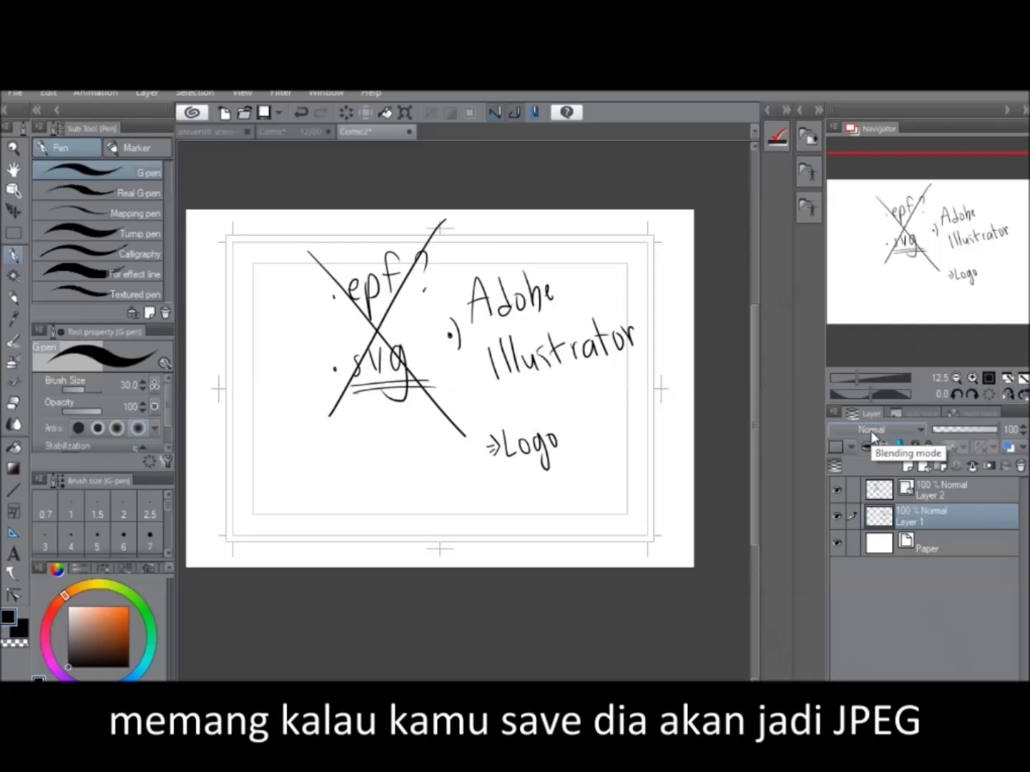
{"action": "left_click_drag", "start_coordinate": [955, 235], "coordinate": [941, 234]}
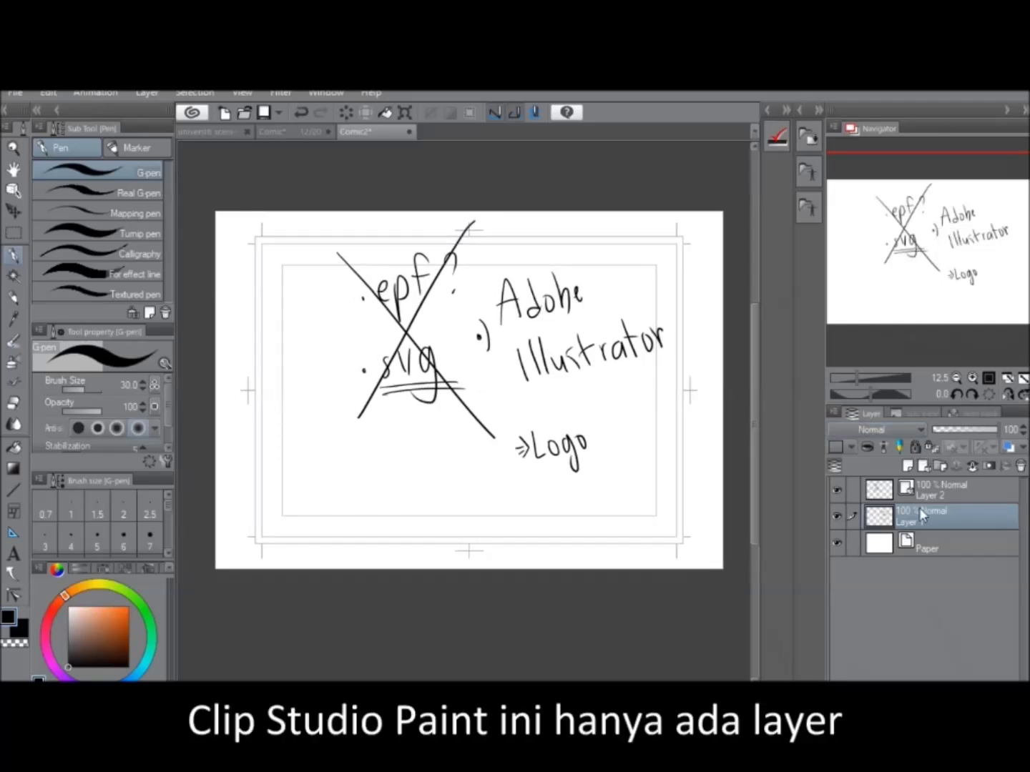
{"action": "left_click", "coordinate": [966, 493]}
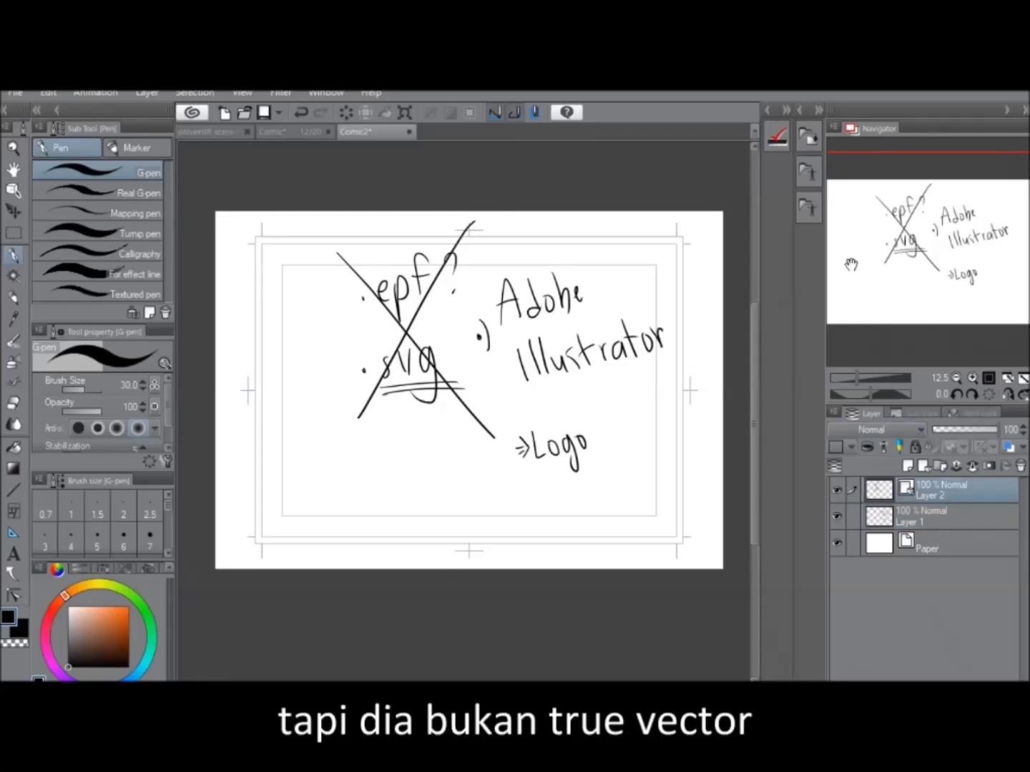
{"action": "left_click", "coordinate": [837, 490]}
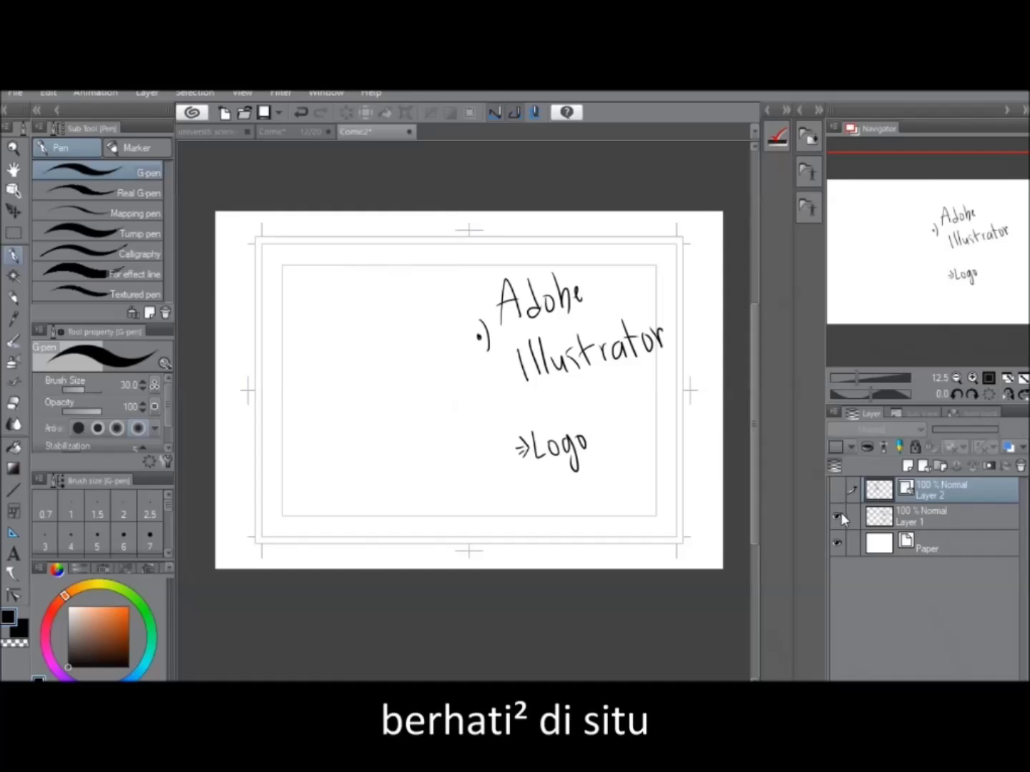
{"action": "left_click", "coordinate": [839, 514]}
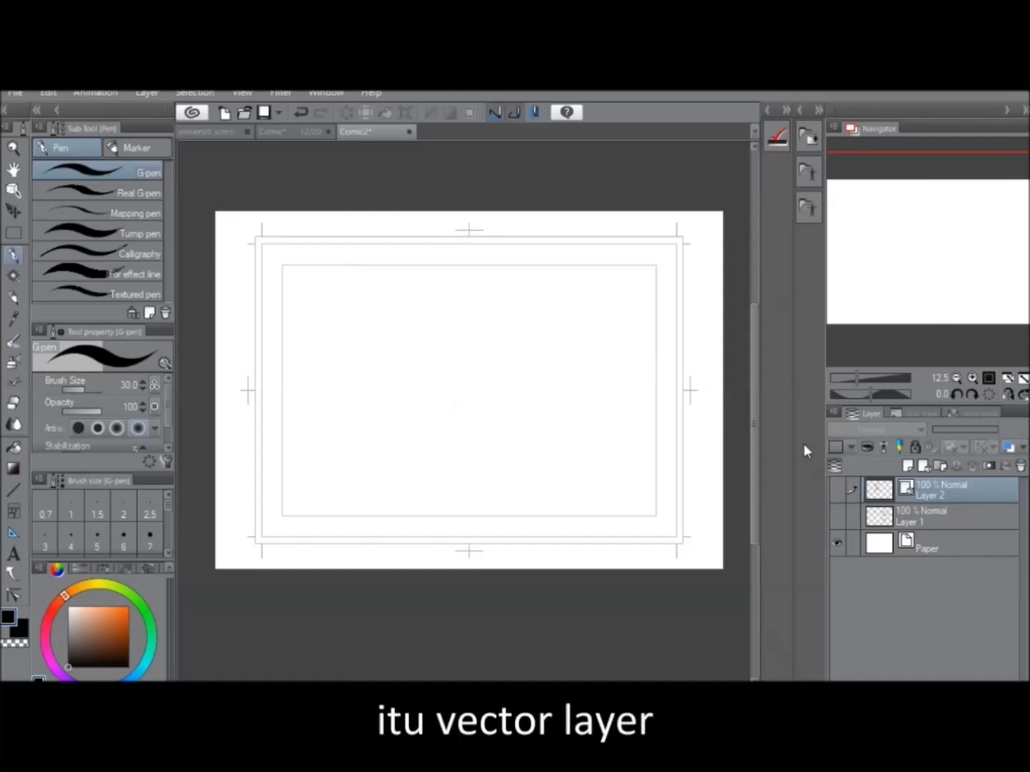
Switch to the Word lesson outline to check the next topic, and return to Clip Studio Paint.
{"action": "key", "text": "alt+Tab"}
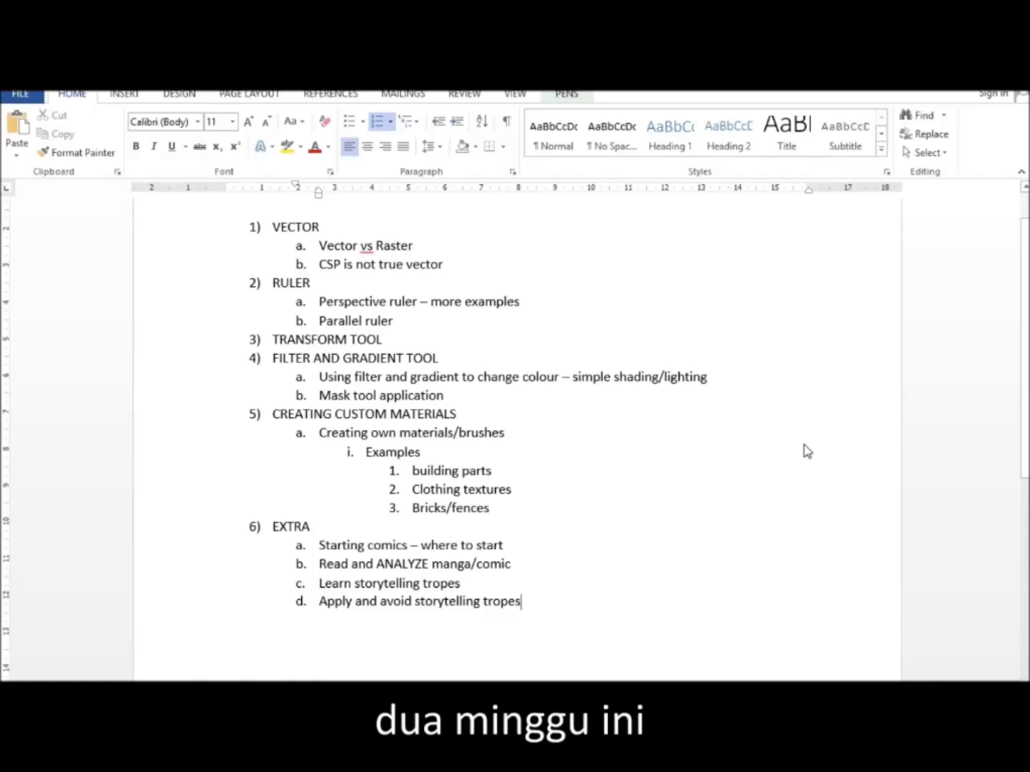
{"action": "key", "text": "alt+Tab"}
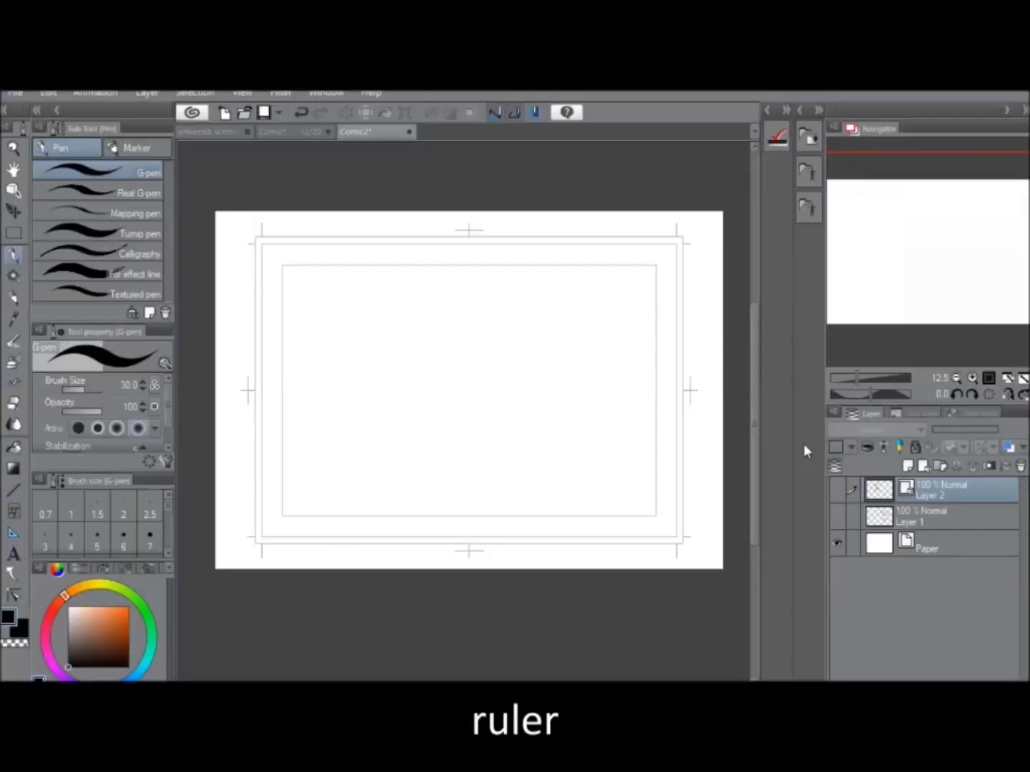
In the Comic document's page 12/20, hide the layer with the curved effect lines behind the girl in the first panel.
{"action": "left_click", "coordinate": [216, 132]}
{"action": "left_click", "coordinate": [284, 133]}
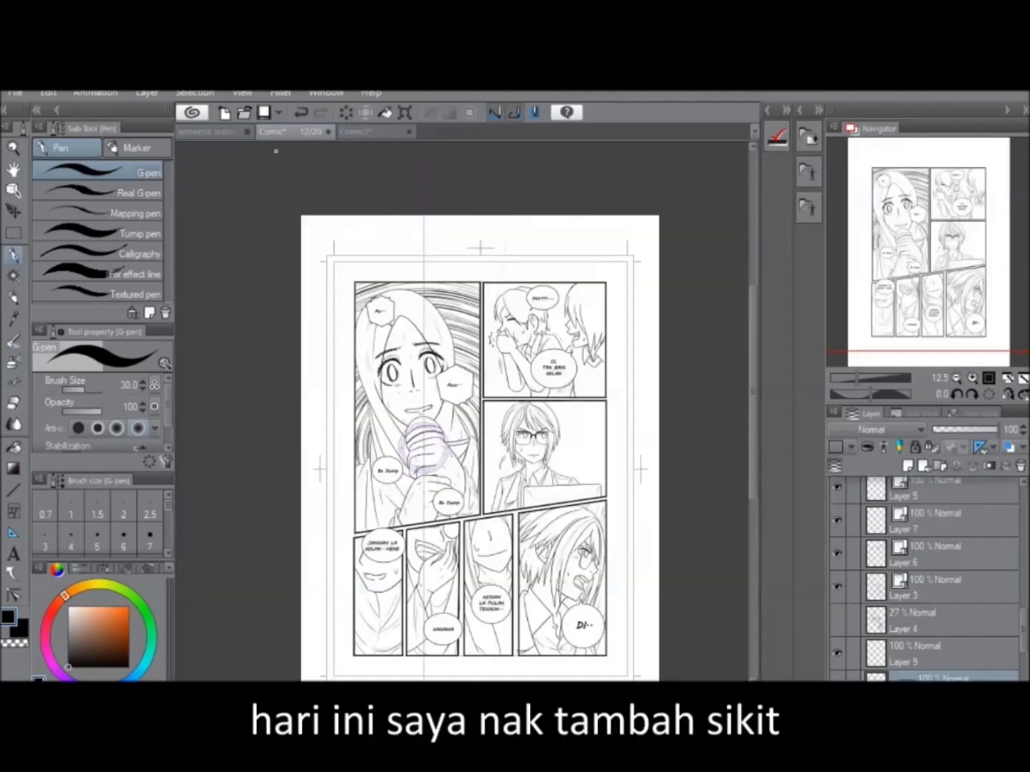
{"action": "key", "text": "o"}
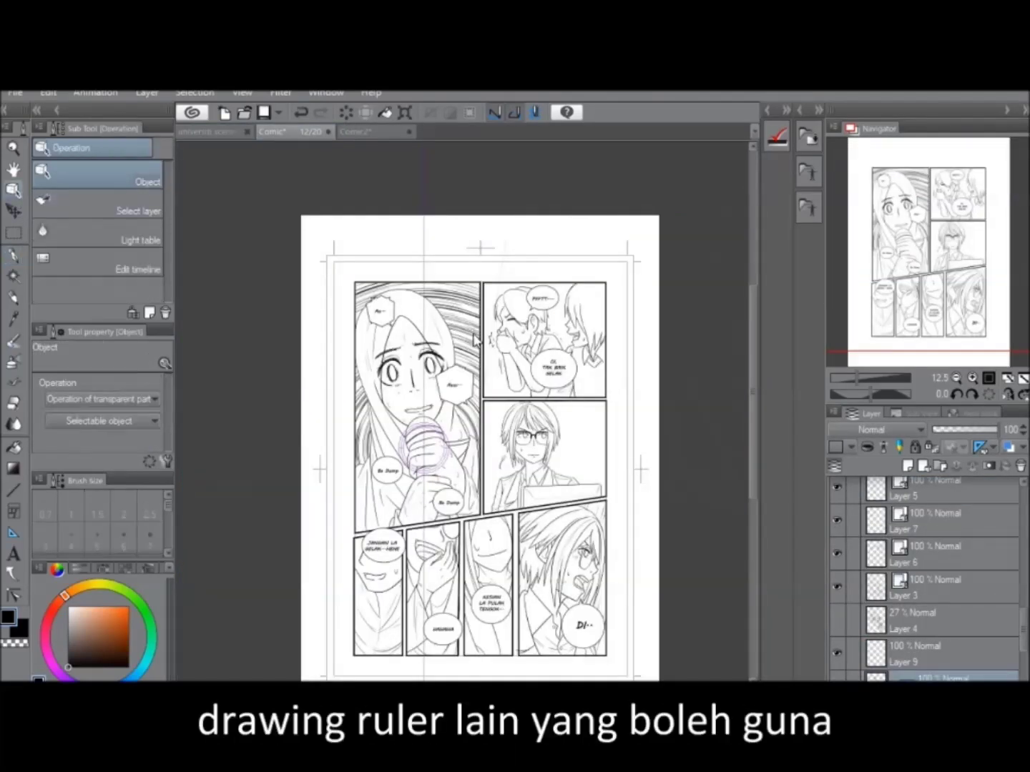
{"action": "left_click", "coordinate": [972, 378]}
{"action": "left_click_drag", "start_coordinate": [930, 241], "coordinate": [918, 233]}
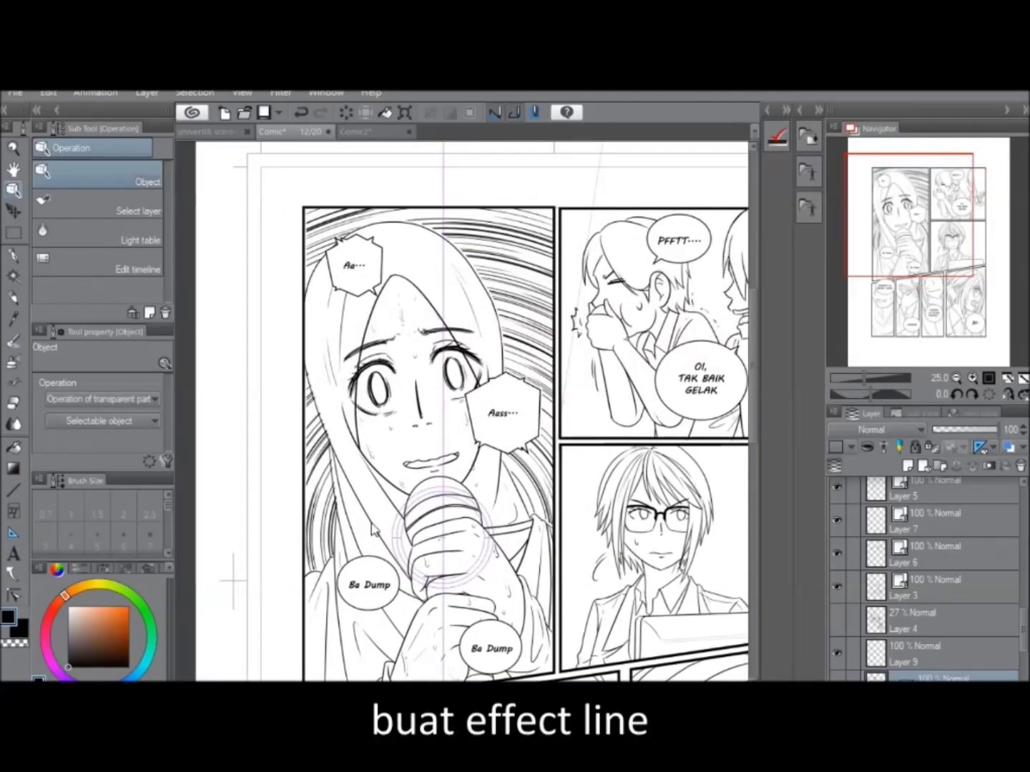
{"action": "left_click_drag", "start_coordinate": [892, 219], "coordinate": [915, 225]}
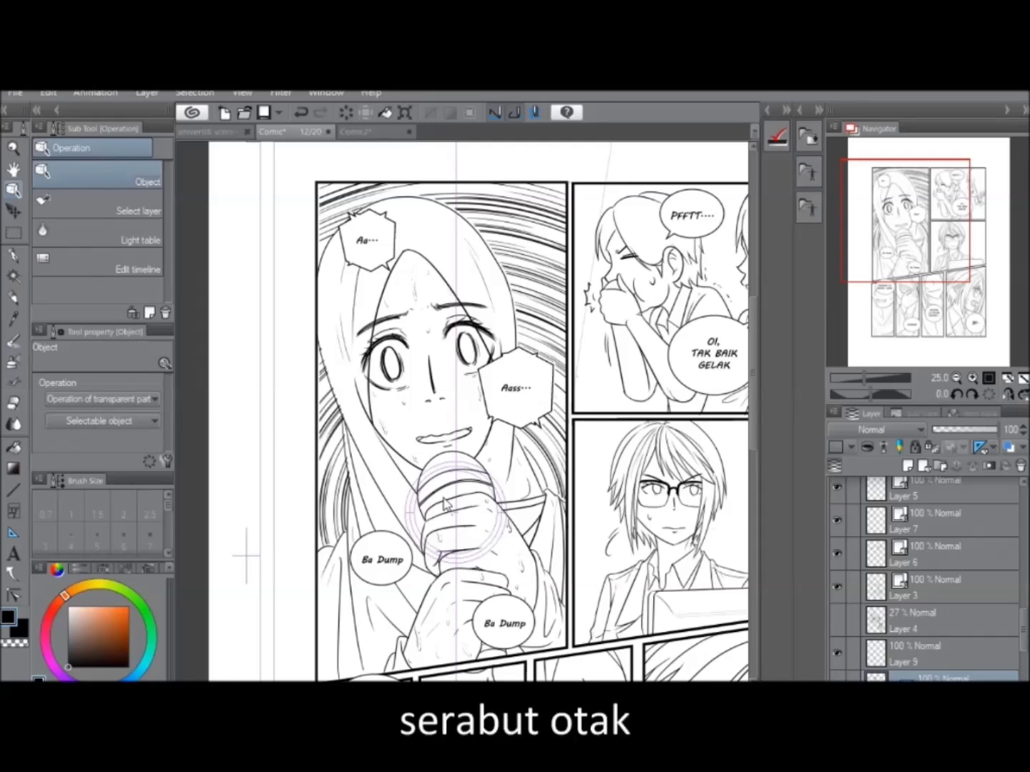
{"action": "left_click", "coordinate": [837, 677]}
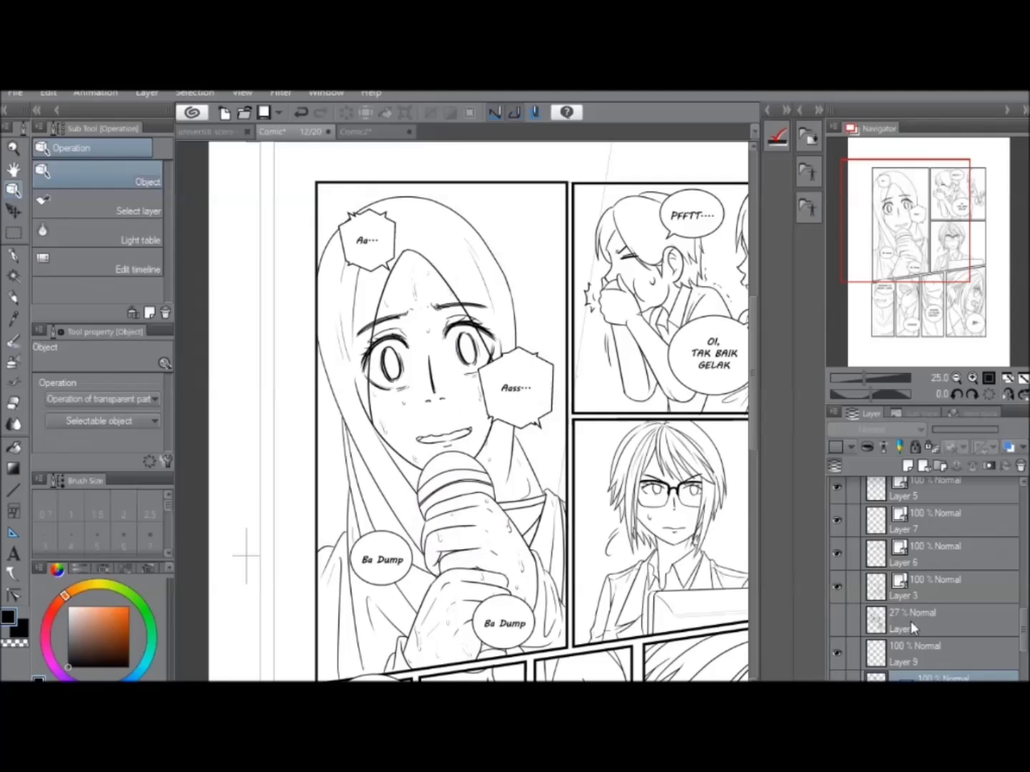
{"action": "left_click_drag", "start_coordinate": [940, 259], "coordinate": [942, 259]}
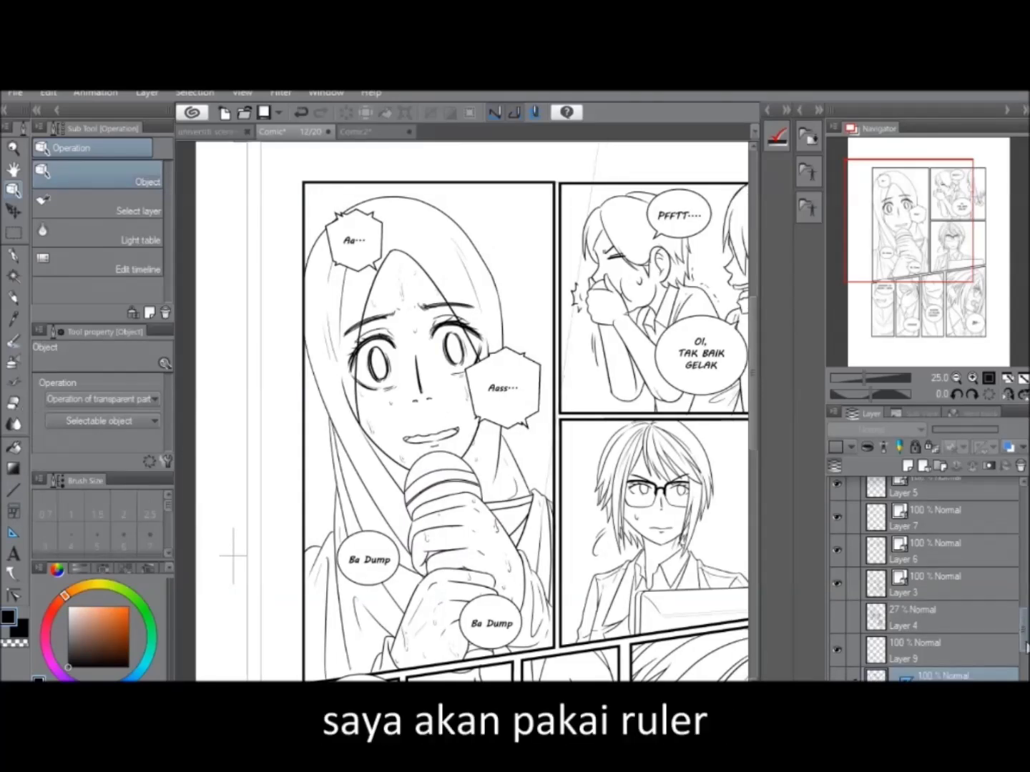
Add a new raster layer near the bottom of the layer stack, directly below the Separated 01 layer.
{"action": "scroll", "coordinate": [1016, 622], "scroll_direction": "down", "scroll_amount": 3}
{"action": "right_click", "coordinate": [981, 619]}
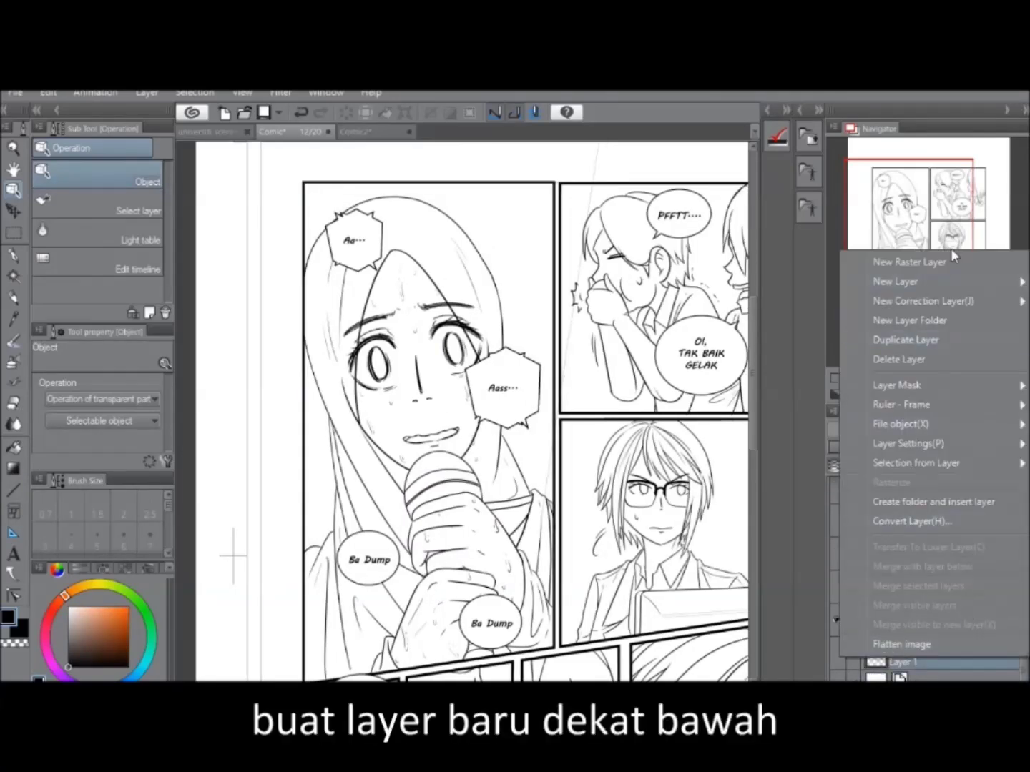
{"action": "left_click", "coordinate": [930, 261]}
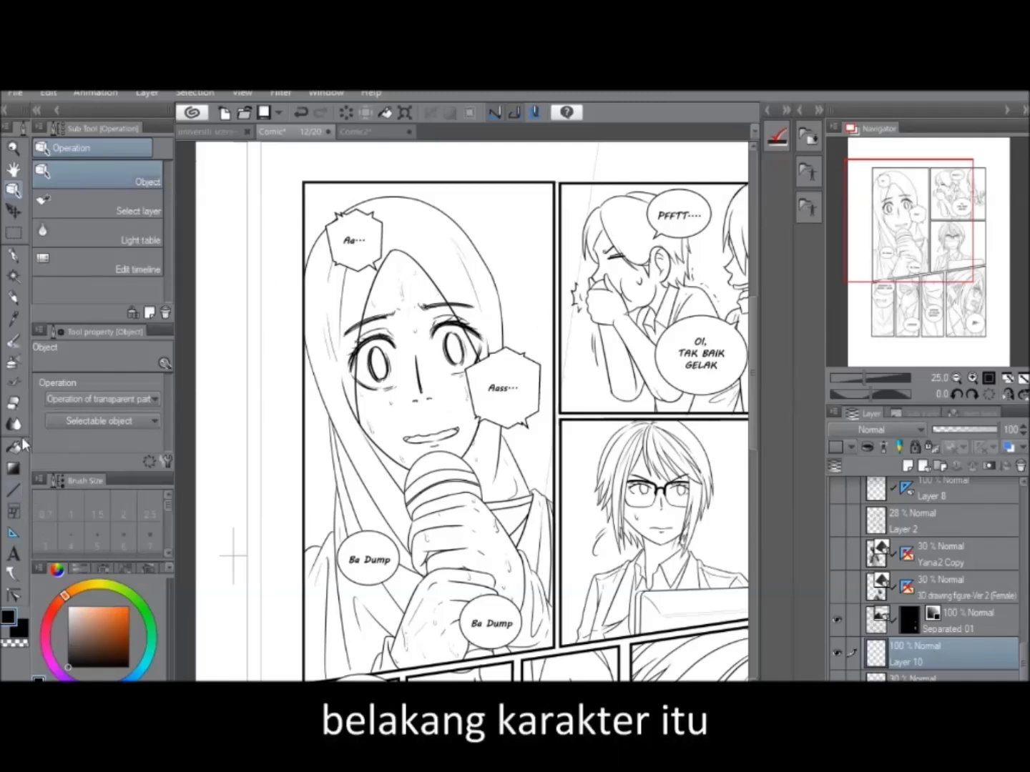
Set the special ruler to Concentric circle and place a circular ruler centred on the girl's mouth in the first panel.
{"action": "left_click", "coordinate": [13, 532]}
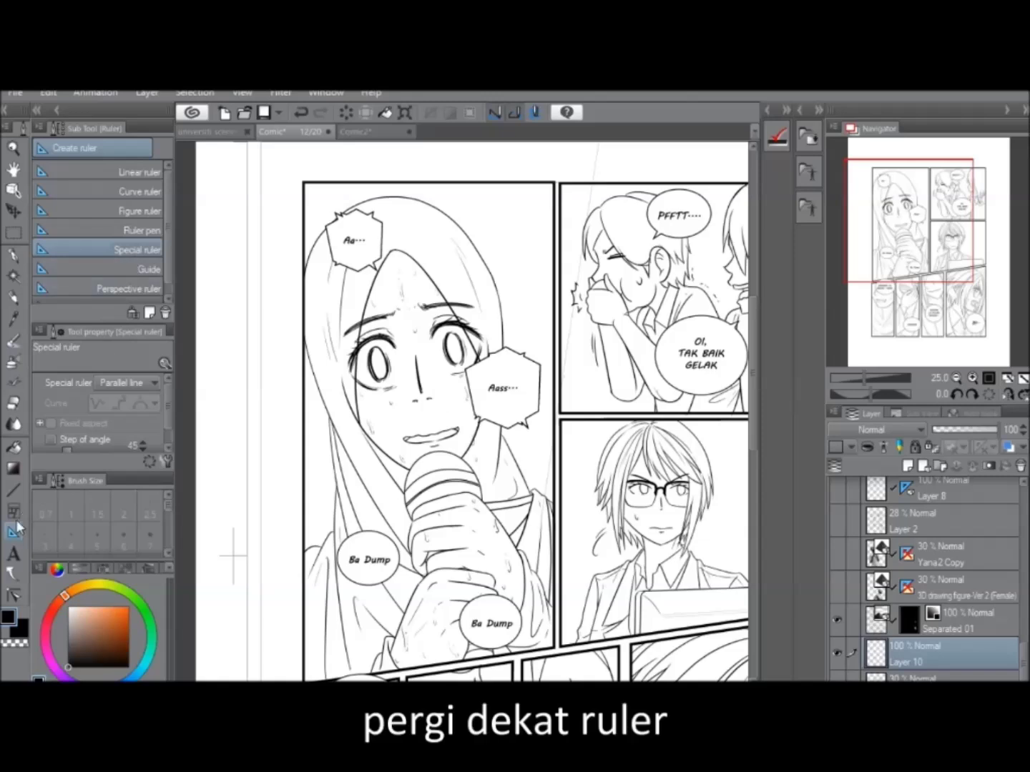
{"action": "left_click", "coordinate": [130, 383]}
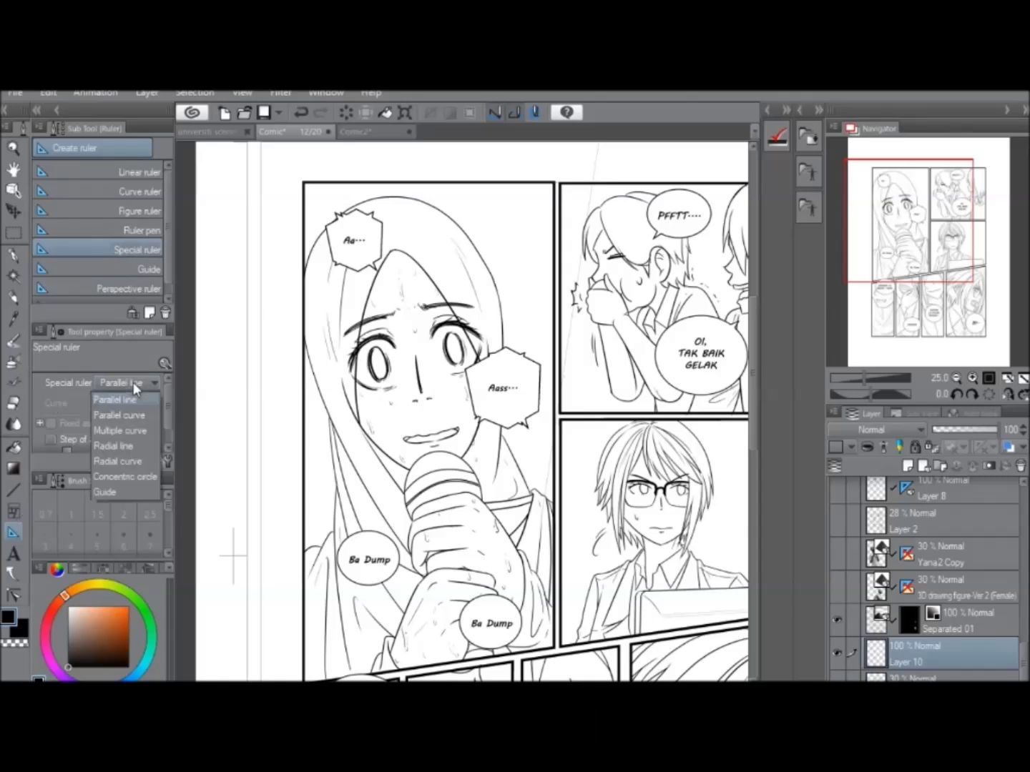
{"action": "left_click", "coordinate": [140, 480]}
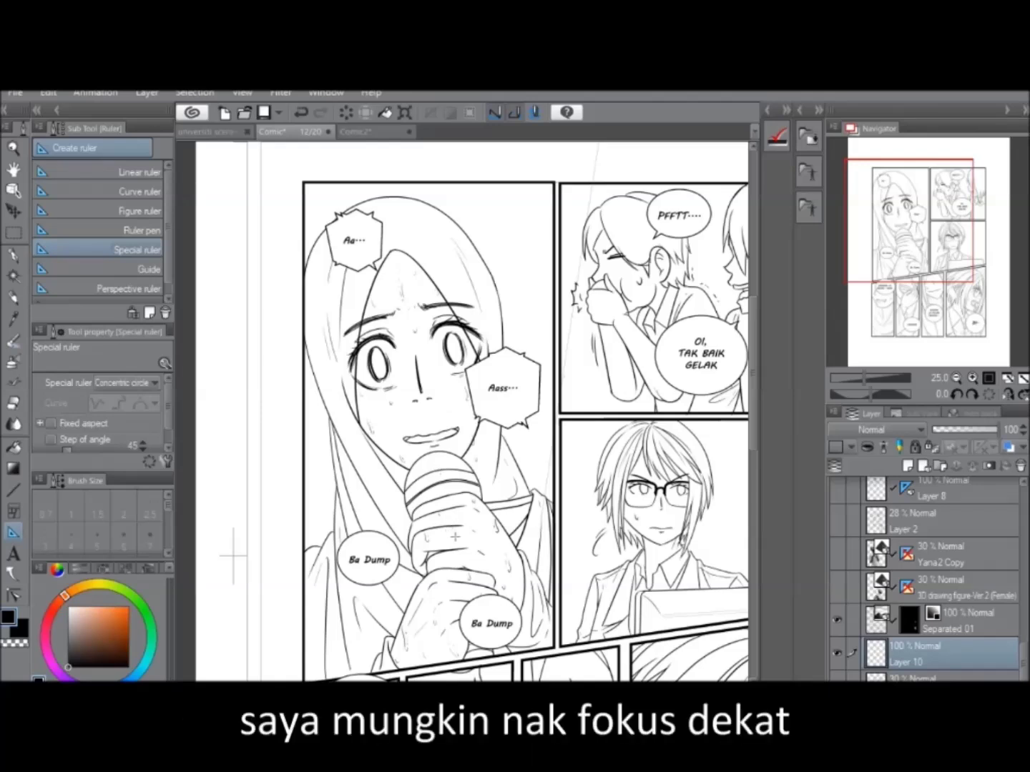
{"action": "left_click_drag", "start_coordinate": [430, 439], "coordinate": [479, 528]}
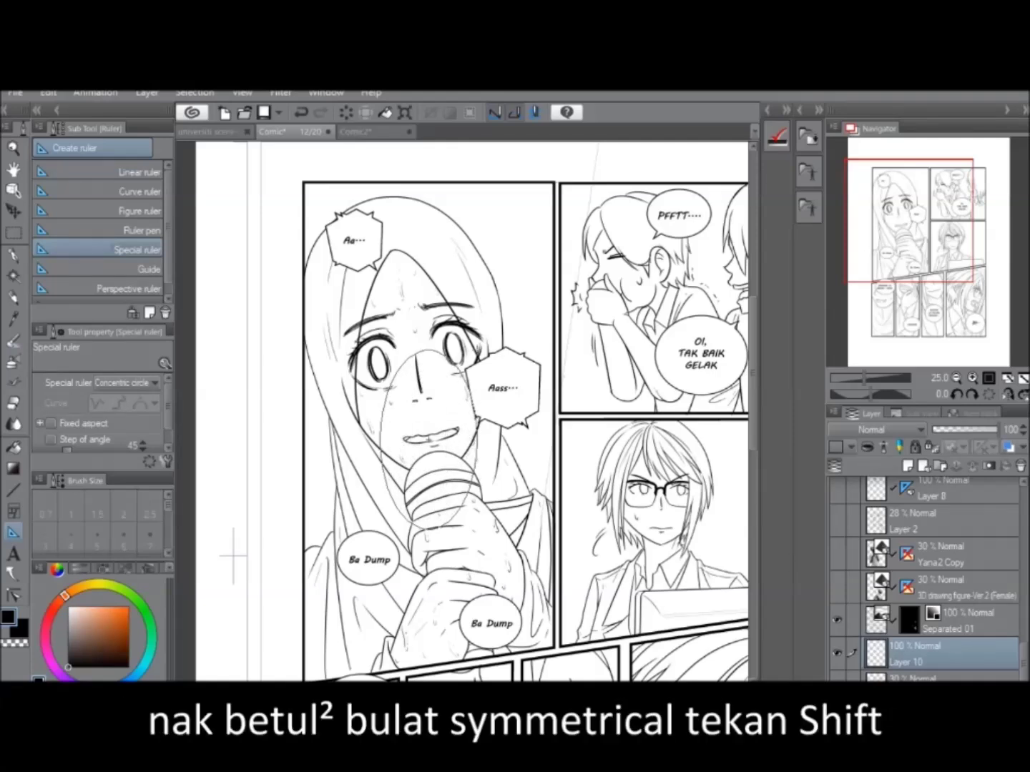
{"action": "left_click_drag", "start_coordinate": [478, 349], "coordinate": [495, 325]}
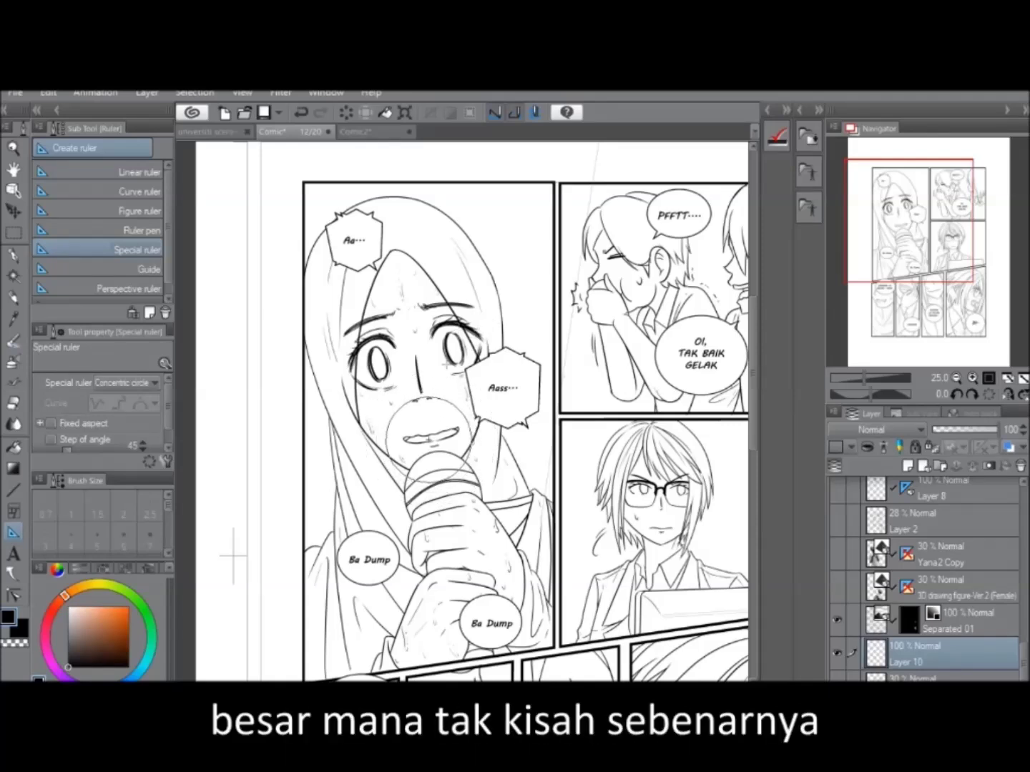
{"action": "left_click", "coordinate": [463, 397]}
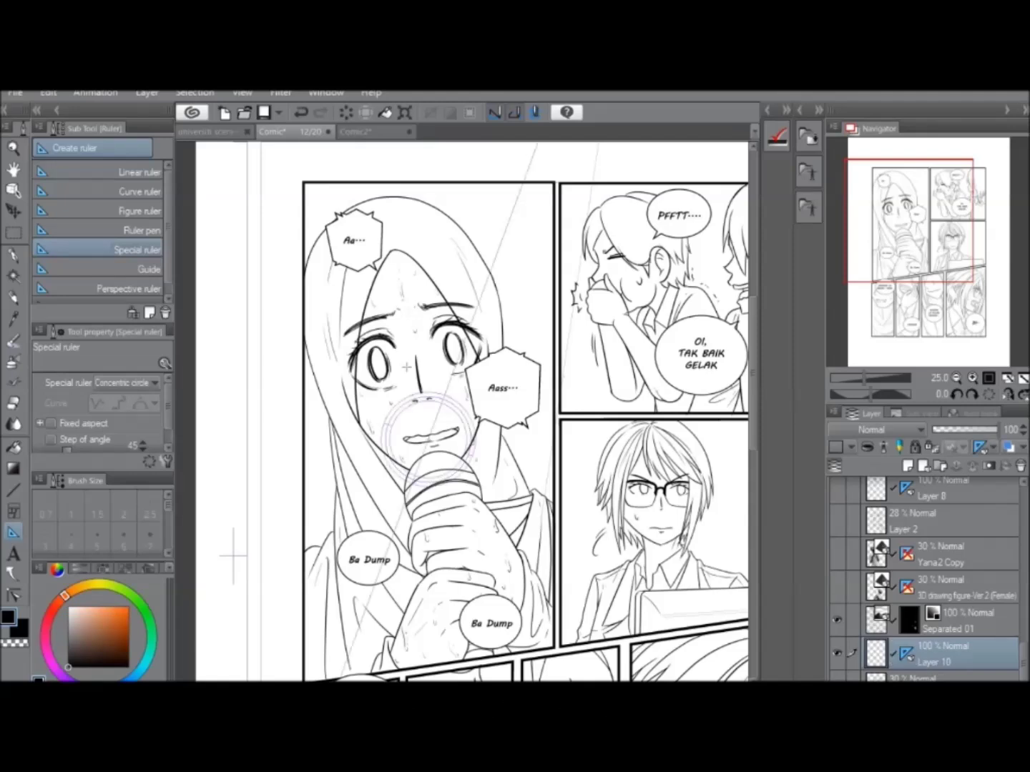
Try G-pen strokes along the circular ruler across the girl's face and undo them.
{"action": "key", "text": "p"}
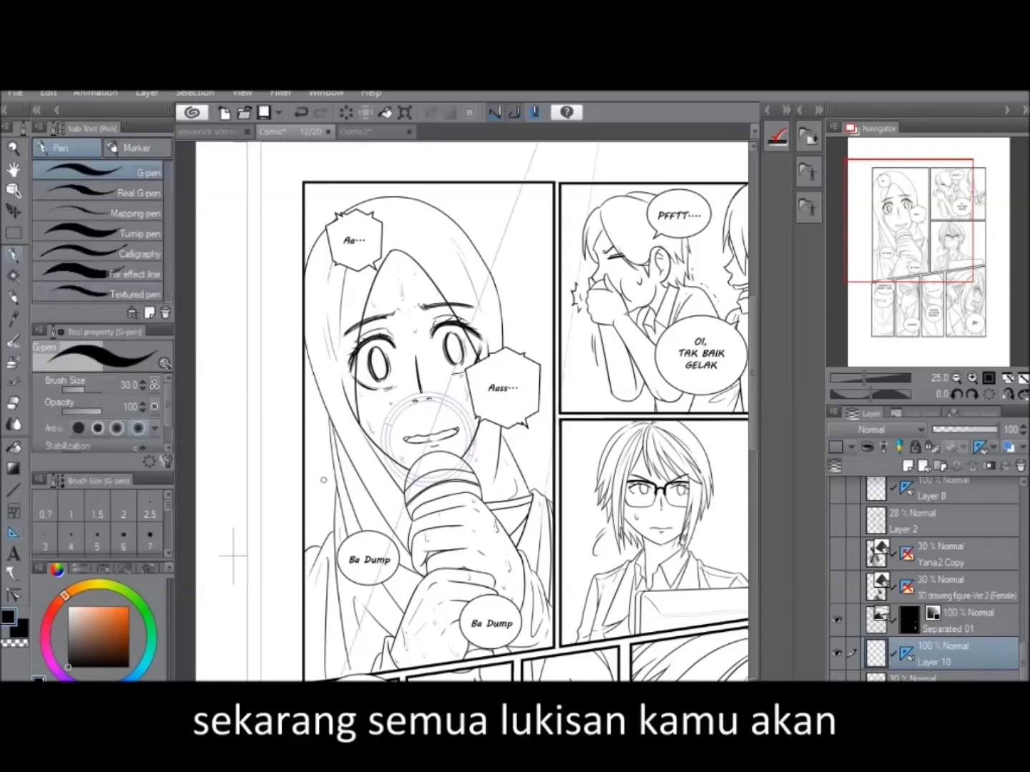
{"action": "left_click_drag", "start_coordinate": [384, 514], "coordinate": [371, 366]}
{"action": "mouse_move", "coordinate": [377, 319]}
{"action": "left_mouse_down"}
{"action": "mouse_move", "coordinate": [344, 541]}
{"action": "mouse_move", "coordinate": [331, 556]}
{"action": "left_mouse_up"}
{"action": "left_click_drag", "start_coordinate": [412, 289], "coordinate": [331, 578]}
{"action": "left_click_drag", "start_coordinate": [432, 270], "coordinate": [324, 576]}
{"action": "mouse_move", "coordinate": [323, 590]}
{"action": "left_mouse_down"}
{"action": "mouse_move", "coordinate": [260, 487]}
{"action": "mouse_move", "coordinate": [344, 276]}
{"action": "left_mouse_up"}
{"action": "key", "text": "ctrl+z"}
{"action": "key", "text": "ctrl+z"}
{"action": "key", "text": "ctrl+z"}
{"action": "key", "text": "ctrl+z"}
{"action": "key", "text": "ctrl+z"}
{"action": "key", "text": "ctrl+z"}
{"action": "key", "text": "ctrl+z"}
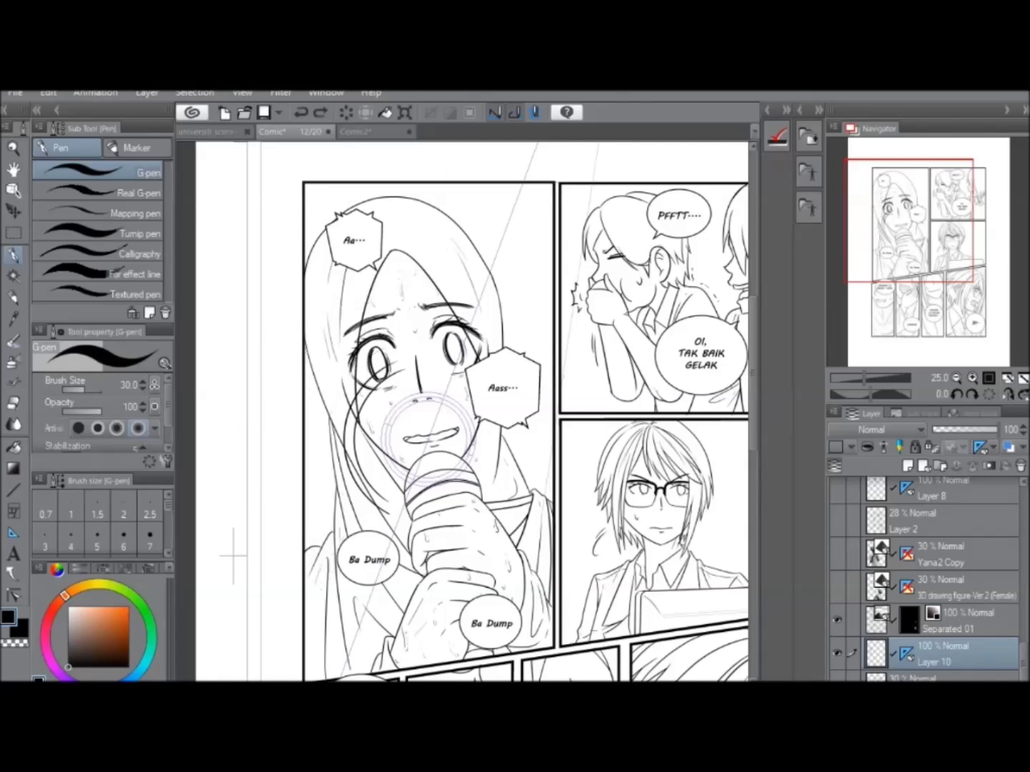
{"action": "right_click", "coordinate": [933, 659]}
{"action": "key", "text": "Escape"}
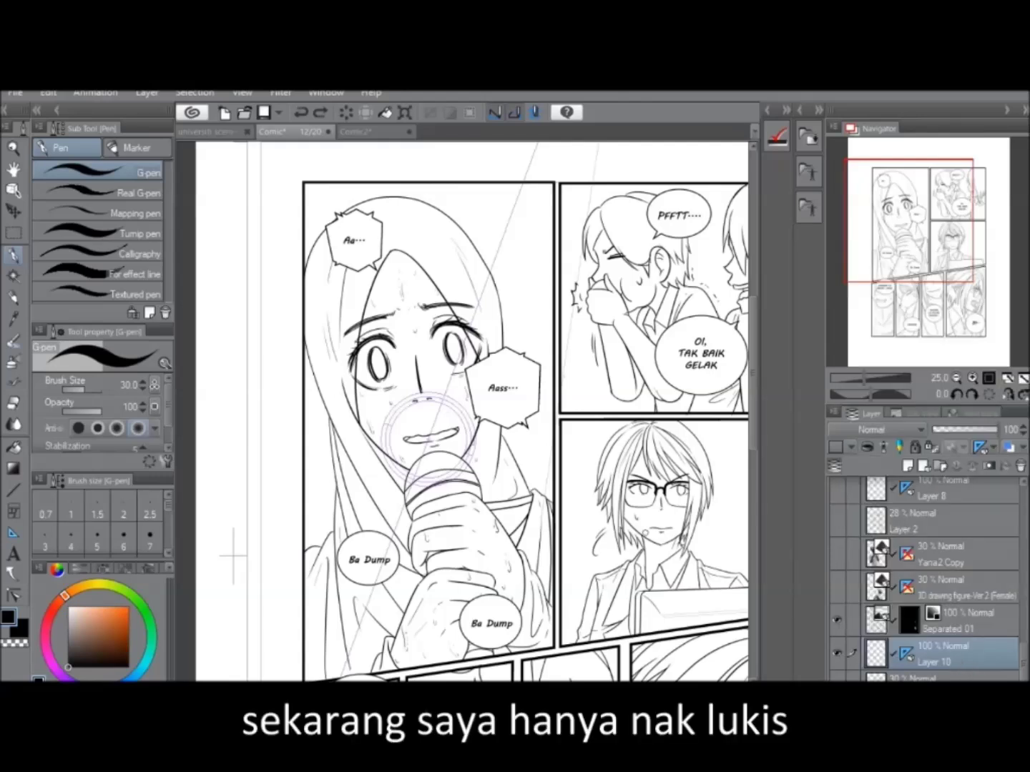
Auto-select the background areas on both sides of the girl, using the option that refers to other layers.
{"action": "left_click", "coordinate": [16, 279]}
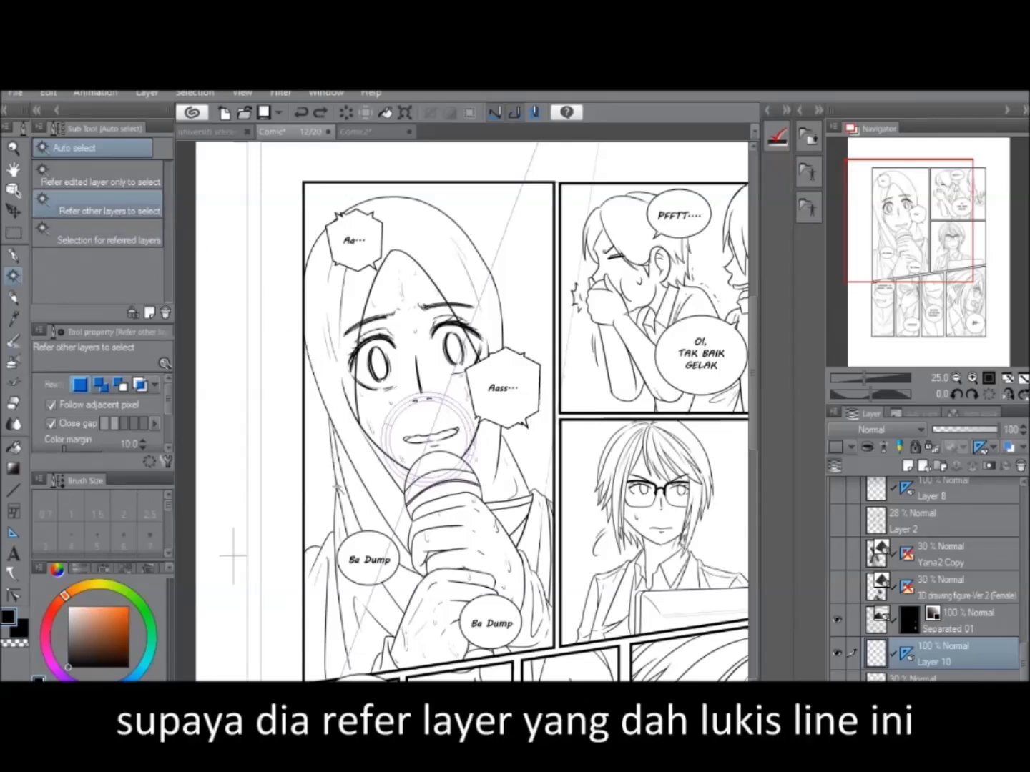
{"action": "left_click", "coordinate": [321, 437]}
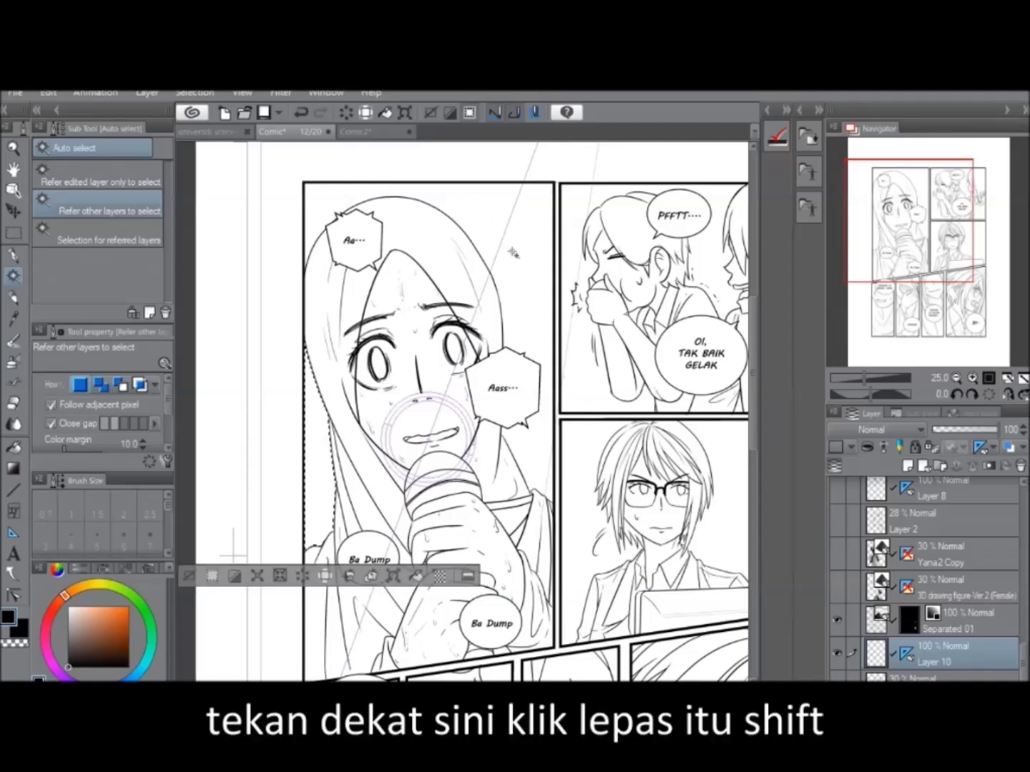
{"action": "left_click", "coordinate": [556, 492], "text": "shift"}
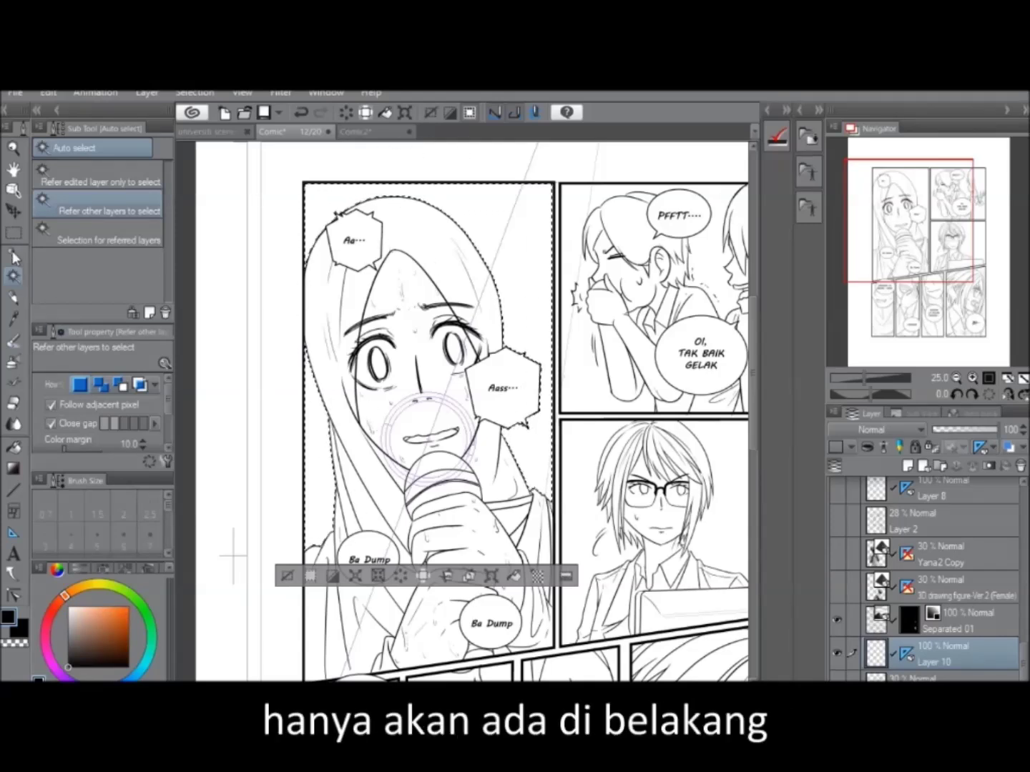
Add a raster layer above Layer 10, and ink concentric effect lines on Layer 10 with the G-pen across the selected background.
{"action": "key", "text": "p"}
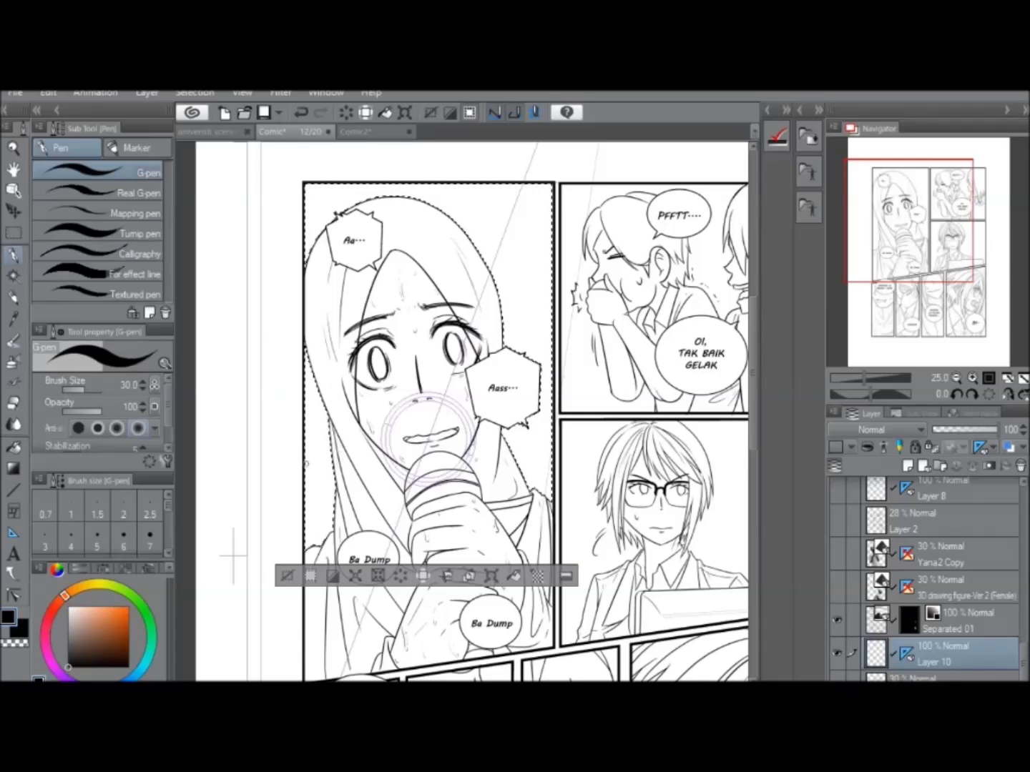
{"action": "key", "text": "ctrl+shift+n"}
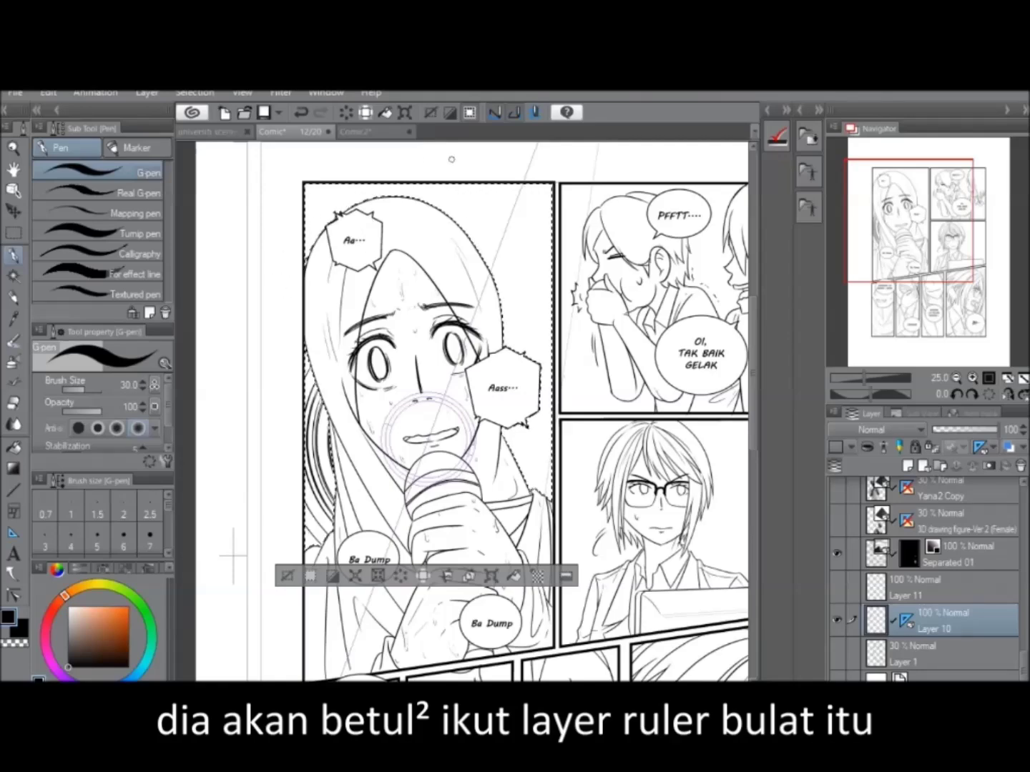
{"action": "left_click", "coordinate": [959, 395]}
{"action": "left_click", "coordinate": [959, 396]}
{"action": "left_click", "coordinate": [959, 395]}
{"action": "left_click", "coordinate": [959, 396]}
{"action": "left_click", "coordinate": [959, 396]}
{"action": "left_click", "coordinate": [959, 396]}
{"action": "left_click", "coordinate": [959, 396]}
{"action": "left_click_drag", "start_coordinate": [939, 243], "coordinate": [924, 248]}
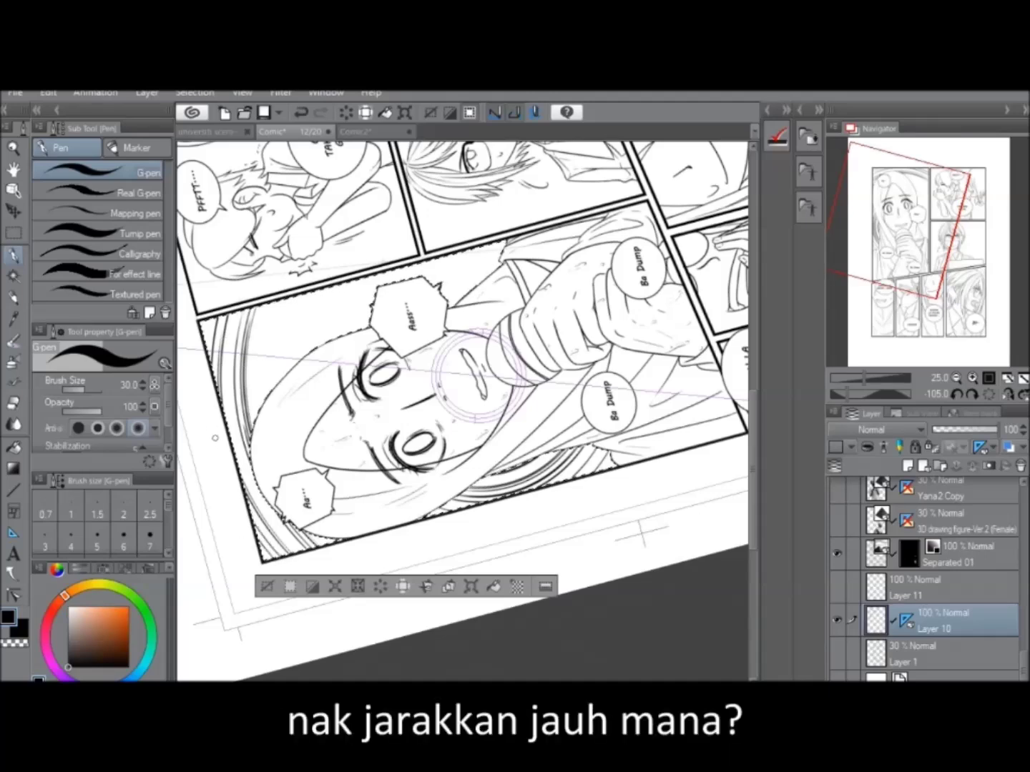
{"action": "left_click", "coordinate": [957, 394]}
{"action": "left_click", "coordinate": [957, 394]}
{"action": "left_click", "coordinate": [957, 394]}
{"action": "left_click", "coordinate": [957, 394]}
{"action": "left_click", "coordinate": [956, 393]}
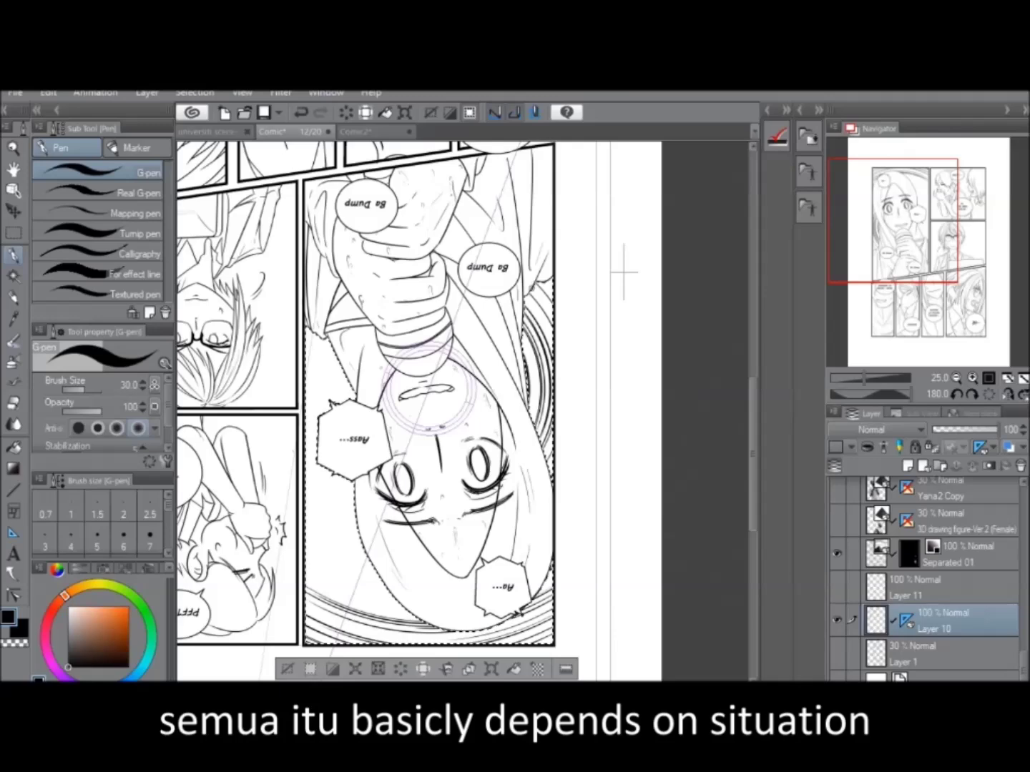
{"action": "mouse_move", "coordinate": [931, 233]}
{"action": "left_mouse_down"}
{"action": "mouse_move", "coordinate": [907, 240]}
{"action": "mouse_move", "coordinate": [930, 222]}
{"action": "left_mouse_up"}
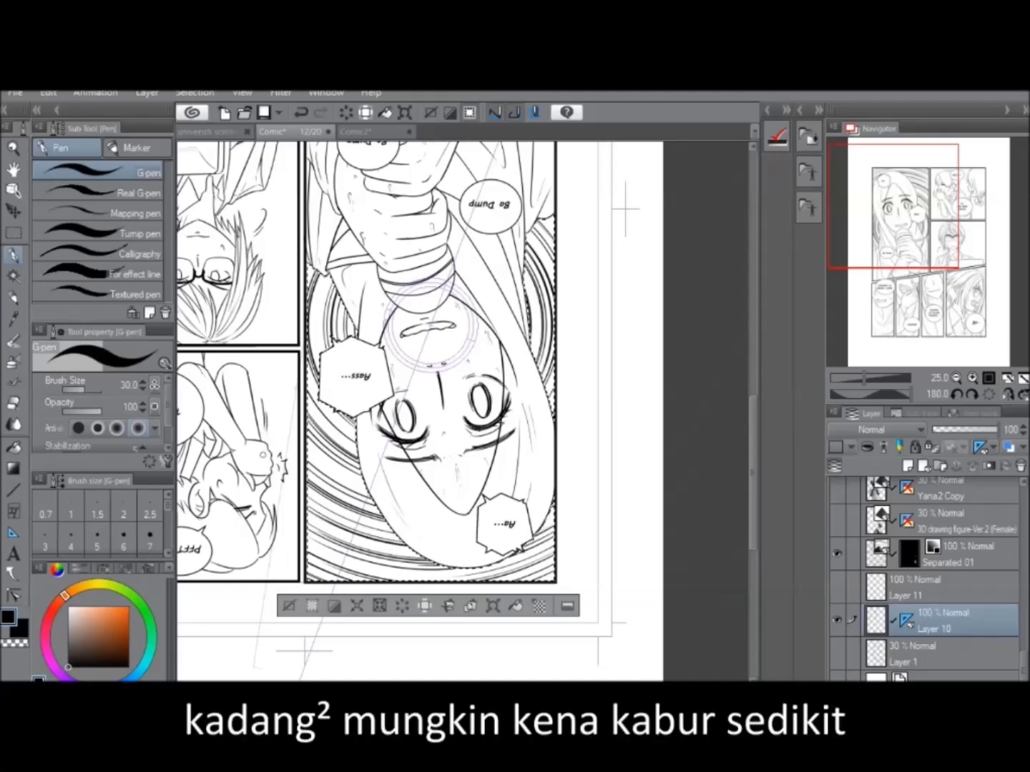
Return the canvas to its upright orientation at 25% zoom and clear the selection around the girl.
{"action": "left_click", "coordinate": [972, 393]}
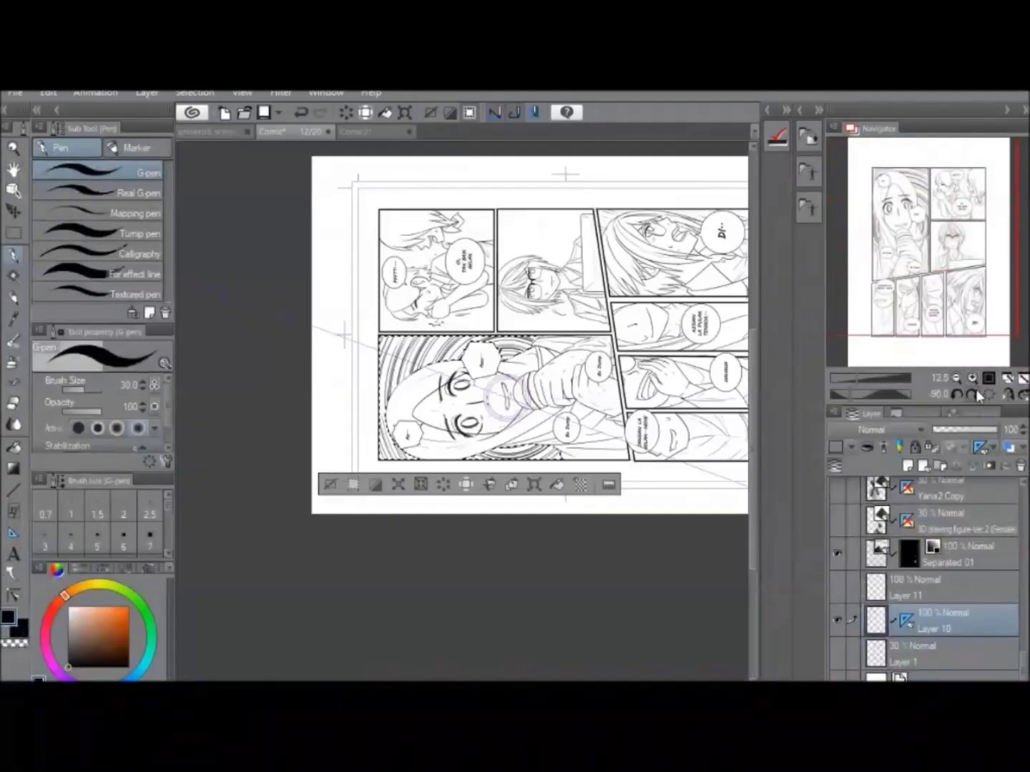
{"action": "left_click", "coordinate": [973, 392]}
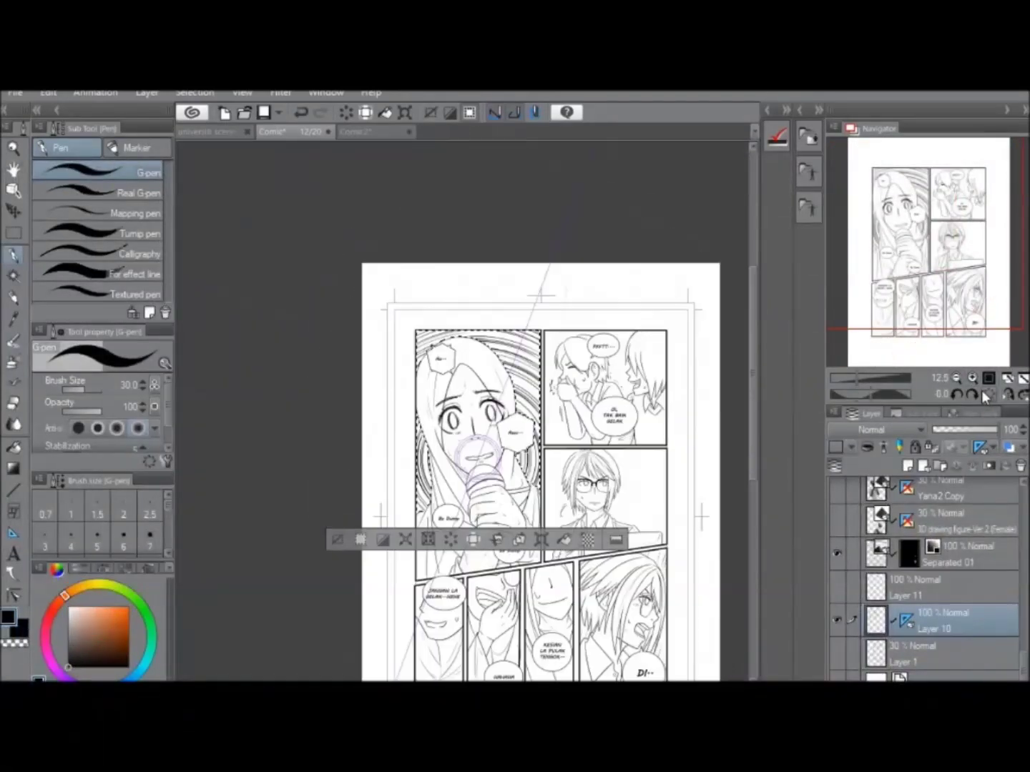
{"action": "left_click", "coordinate": [975, 377]}
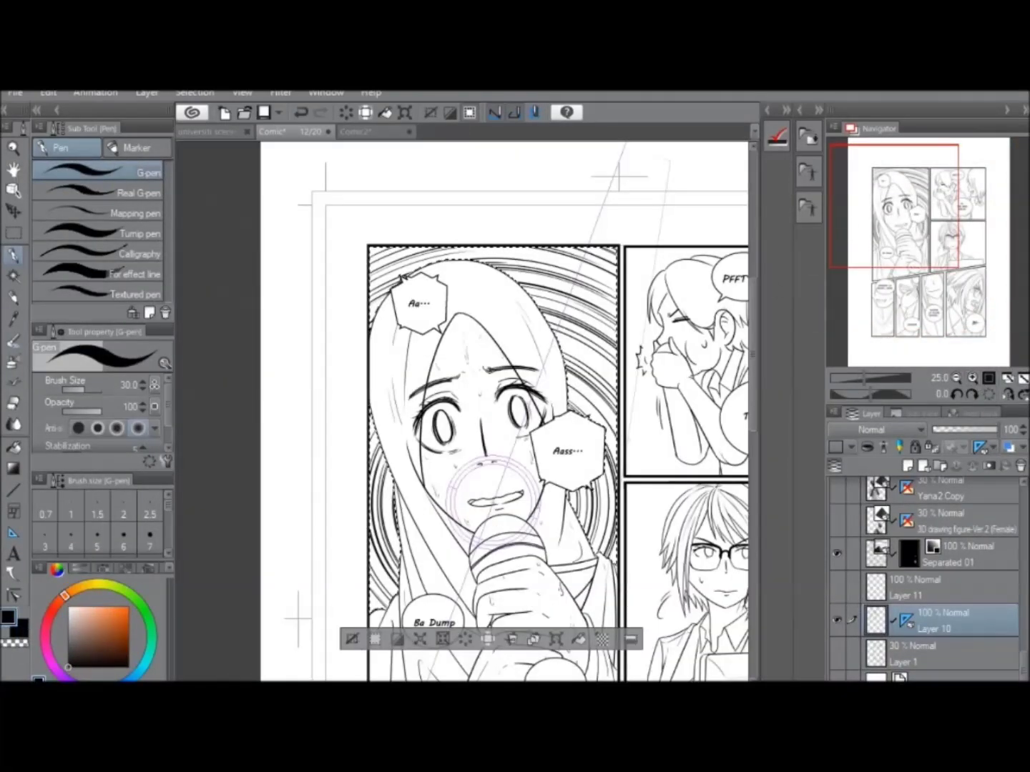
{"action": "key", "text": "ctrl+d"}
Find the layer holding the straight effect lines in the page's last panel, Separated 01, and hide it.
{"action": "left_click_drag", "start_coordinate": [894, 207], "coordinate": [937, 234]}
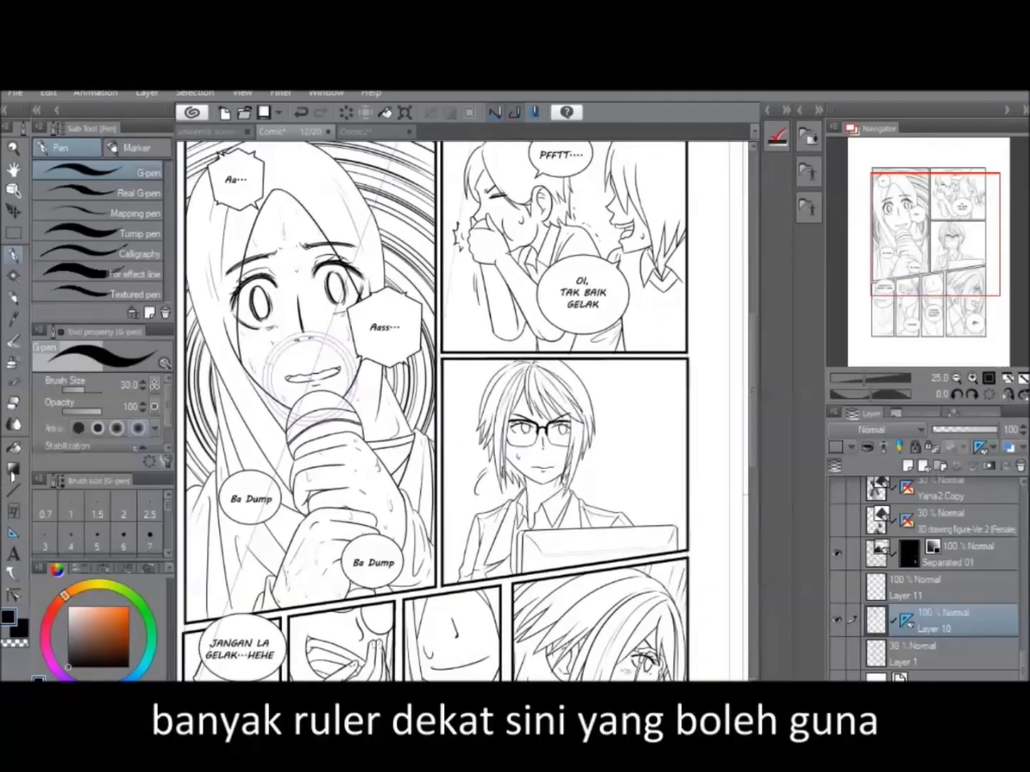
{"action": "left_click", "coordinate": [13, 533]}
{"action": "left_click_drag", "start_coordinate": [944, 256], "coordinate": [962, 307]}
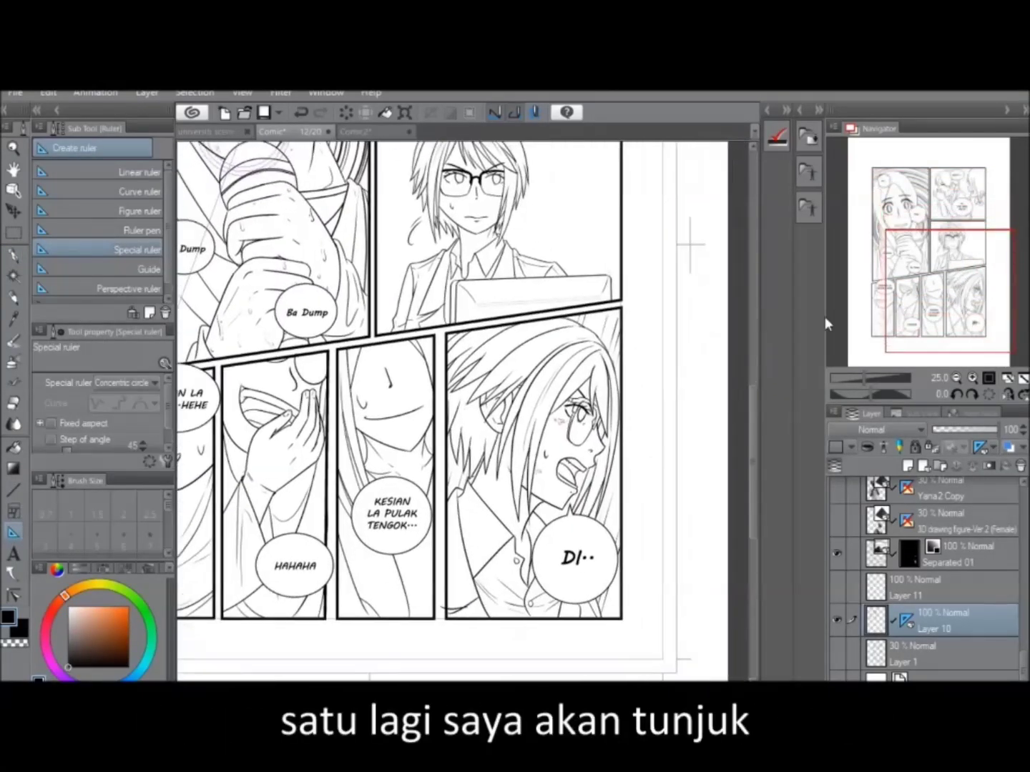
{"action": "left_click", "coordinate": [15, 191]}
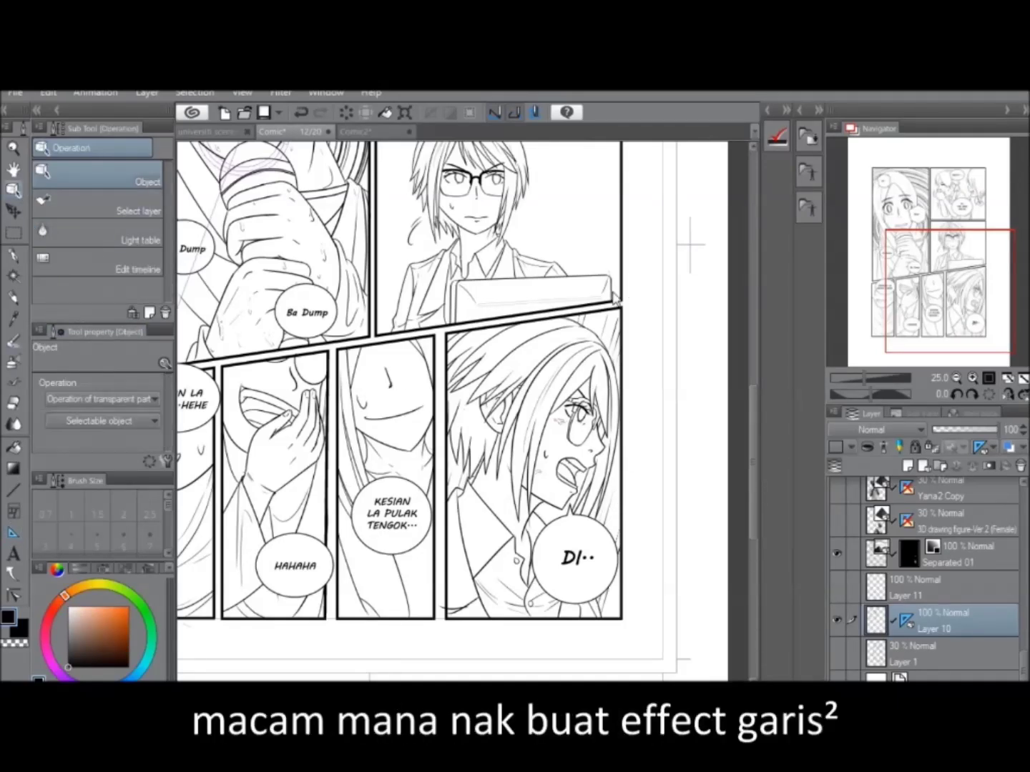
{"action": "left_click", "coordinate": [617, 525]}
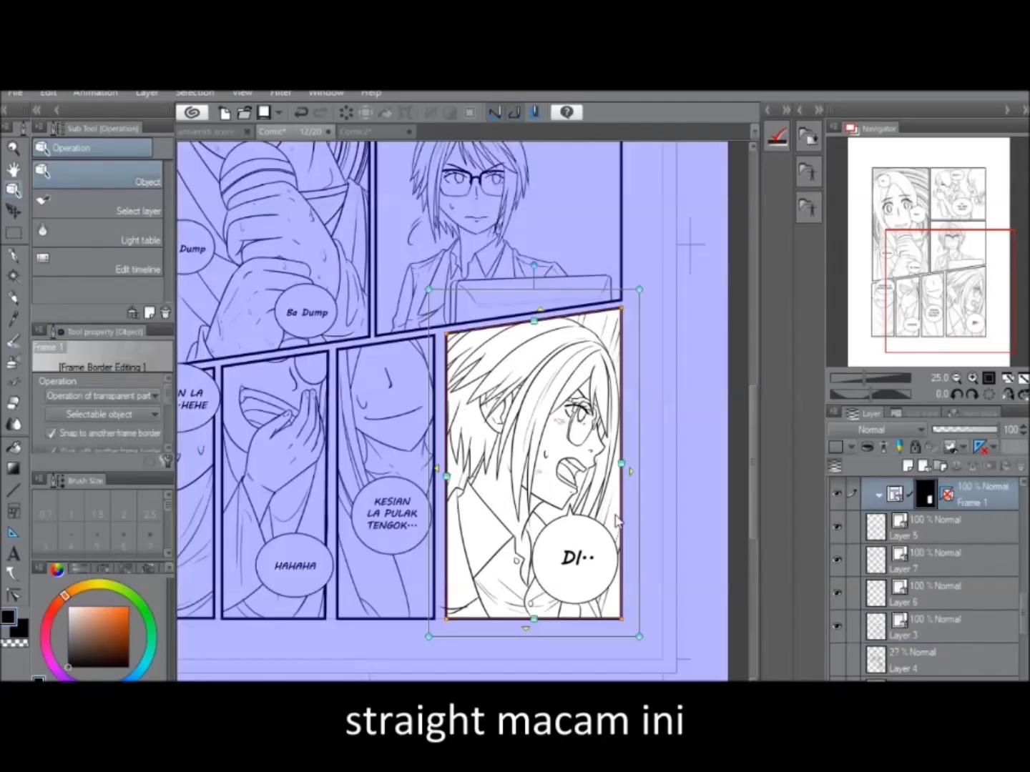
{"action": "left_click", "coordinate": [838, 496]}
{"action": "left_click", "coordinate": [837, 493]}
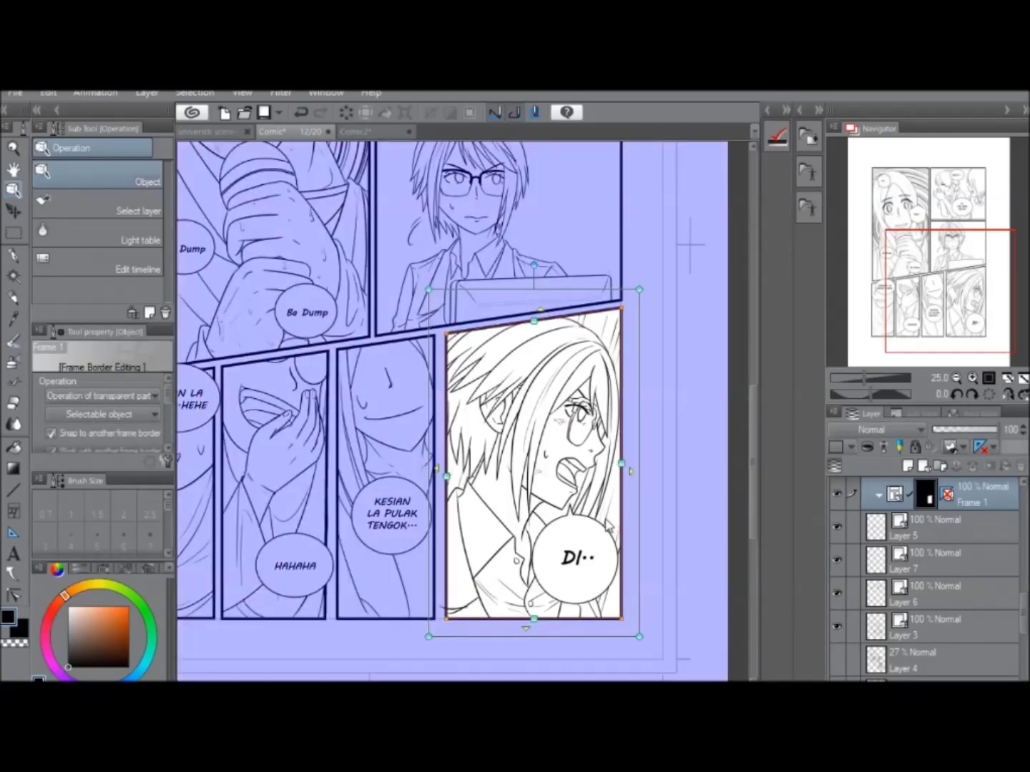
{"action": "left_click", "coordinate": [617, 541]}
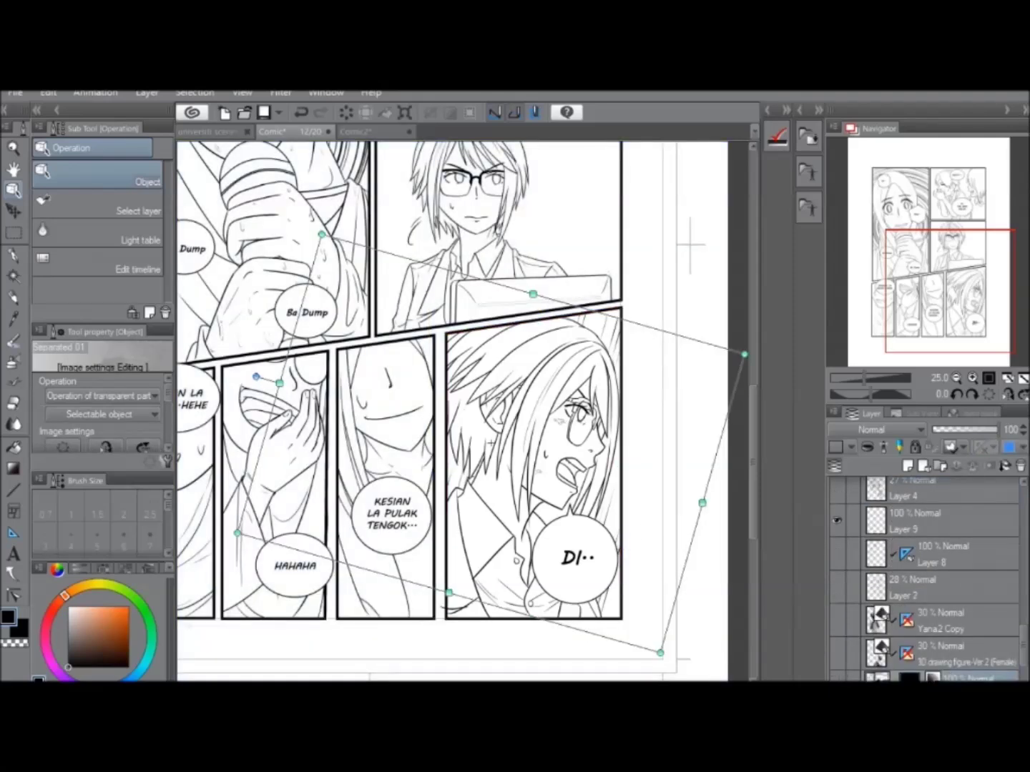
{"action": "left_click", "coordinate": [927, 667]}
Add a new raster layer directly above Layer 1 for the straight effect lines.
{"action": "scroll", "coordinate": [1025, 637], "scroll_direction": "down", "scroll_amount": 2}
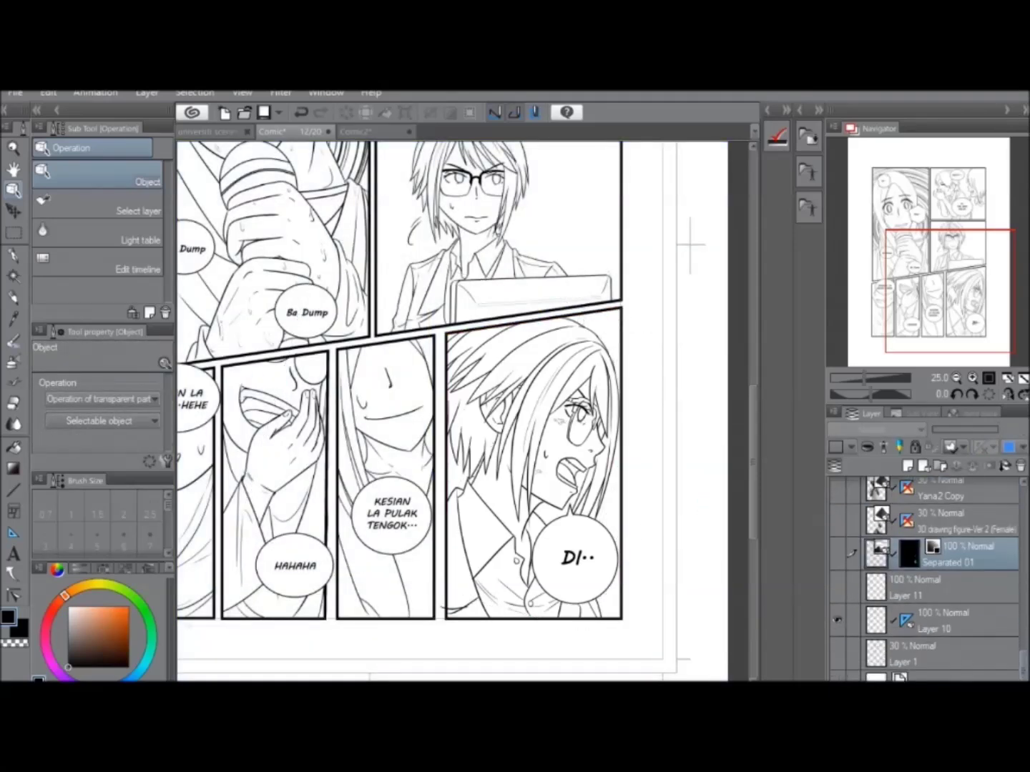
{"action": "right_click", "coordinate": [983, 646]}
{"action": "left_click", "coordinate": [965, 665]}
{"action": "right_click", "coordinate": [963, 653]}
{"action": "left_click", "coordinate": [943, 266]}
Set the special ruler to Parallel line and place a steep diagonal ruler from the "DI··" balloon past the last panel's outer border.
{"action": "left_click", "coordinate": [15, 532]}
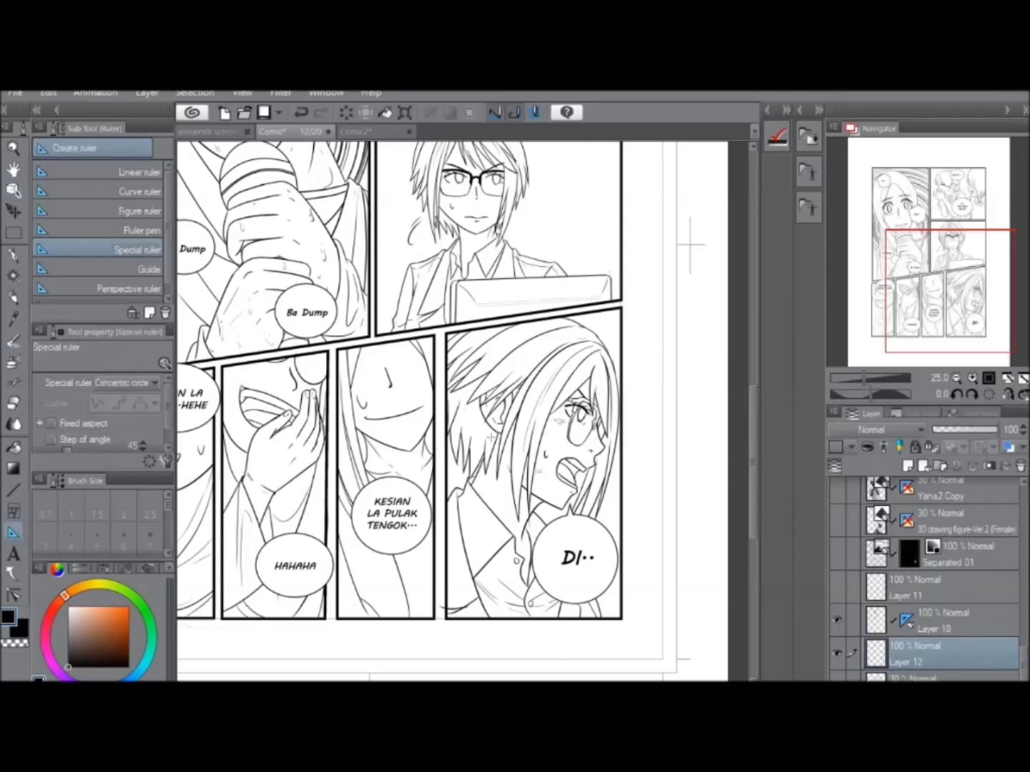
{"action": "left_click", "coordinate": [151, 383]}
{"action": "left_click", "coordinate": [137, 392]}
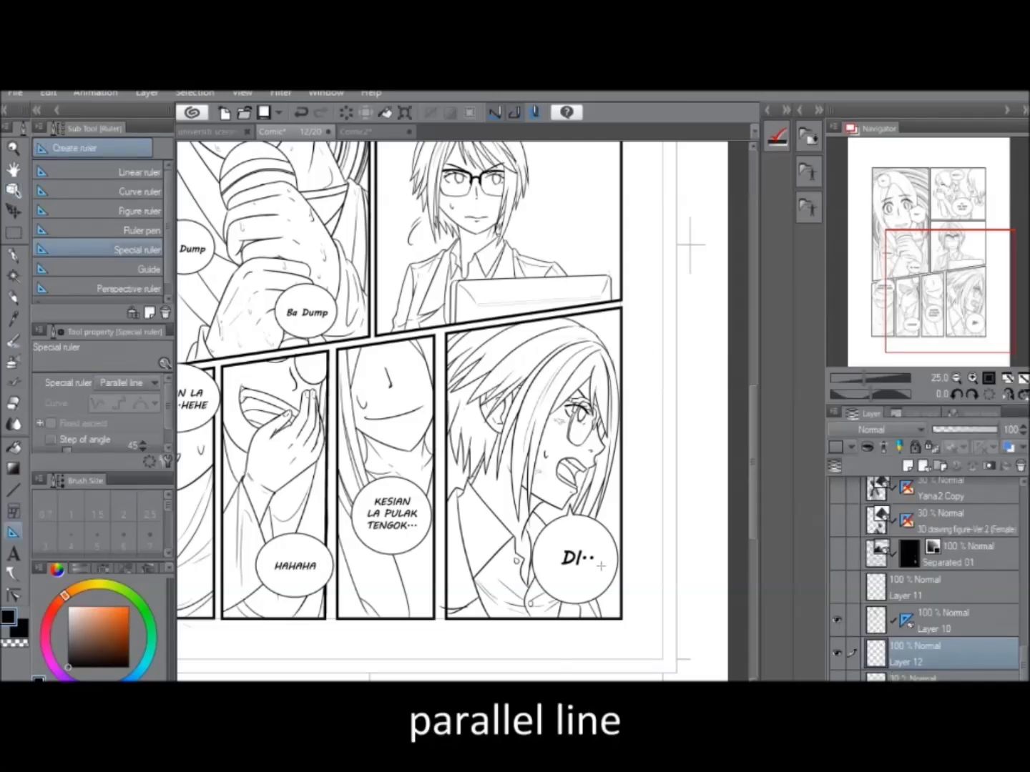
{"action": "left_click_drag", "start_coordinate": [599, 585], "coordinate": [664, 380]}
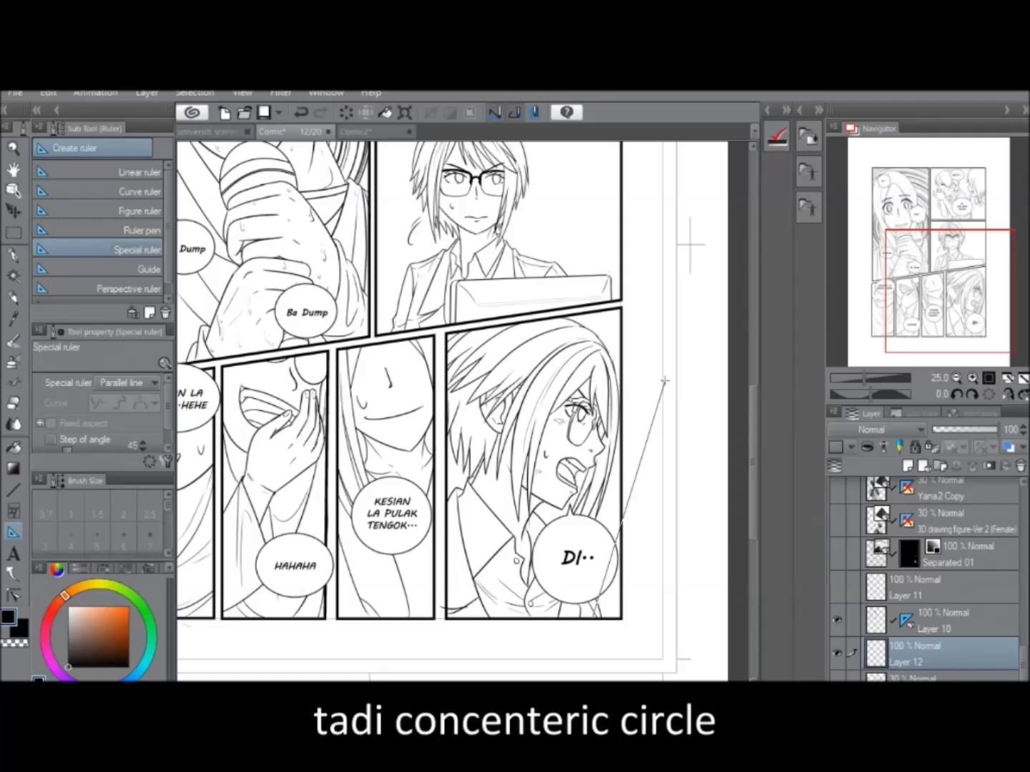
{"action": "left_click_drag", "start_coordinate": [664, 380], "coordinate": [665, 380]}
{"action": "left_click", "coordinate": [12, 254]}
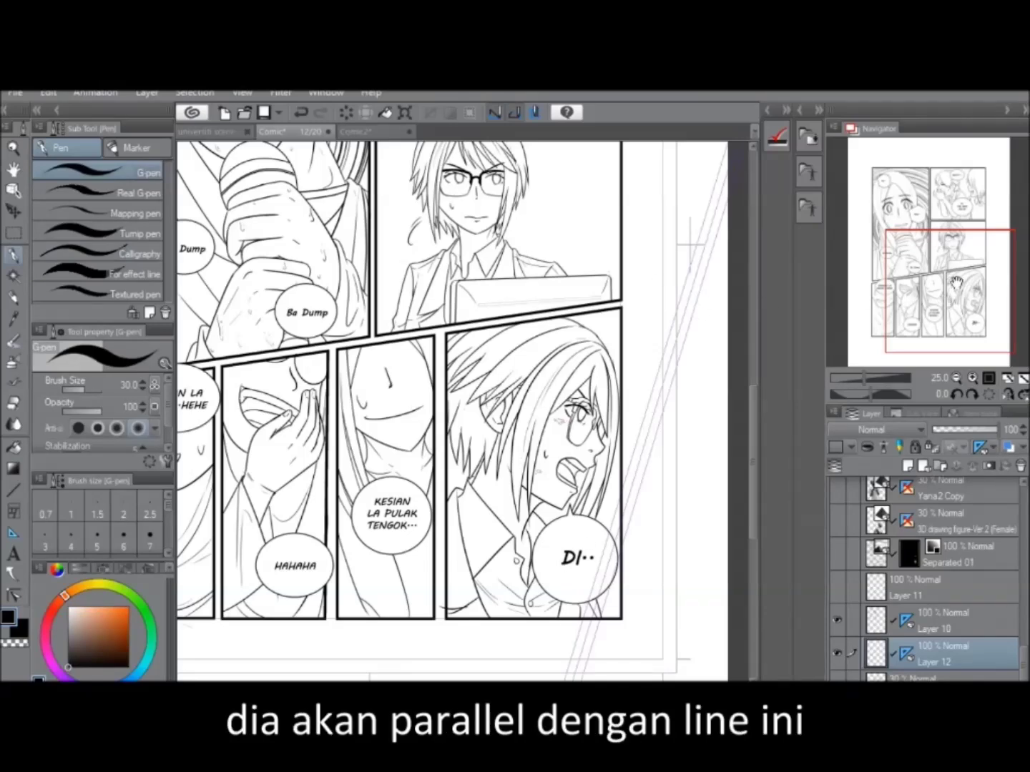
Auto-select the empty background in front of the shouting character in the last panel, referring to other layers.
{"action": "left_click_drag", "start_coordinate": [959, 287], "coordinate": [960, 294]}
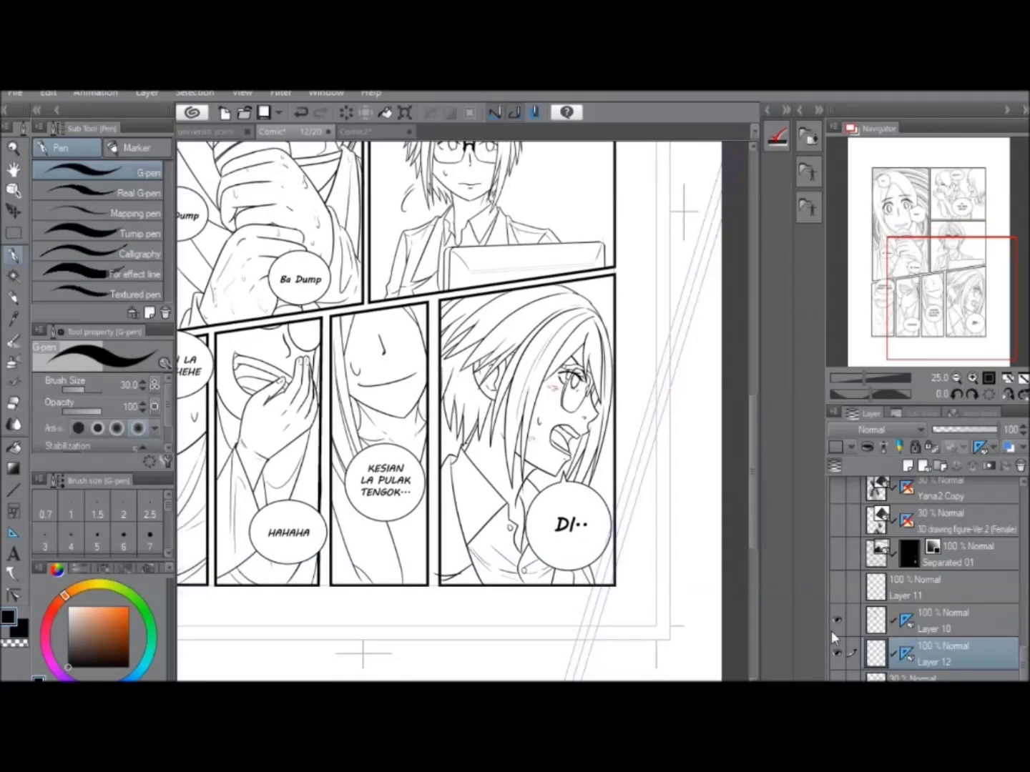
{"action": "left_click", "coordinate": [12, 275]}
{"action": "left_click", "coordinate": [602, 496]}
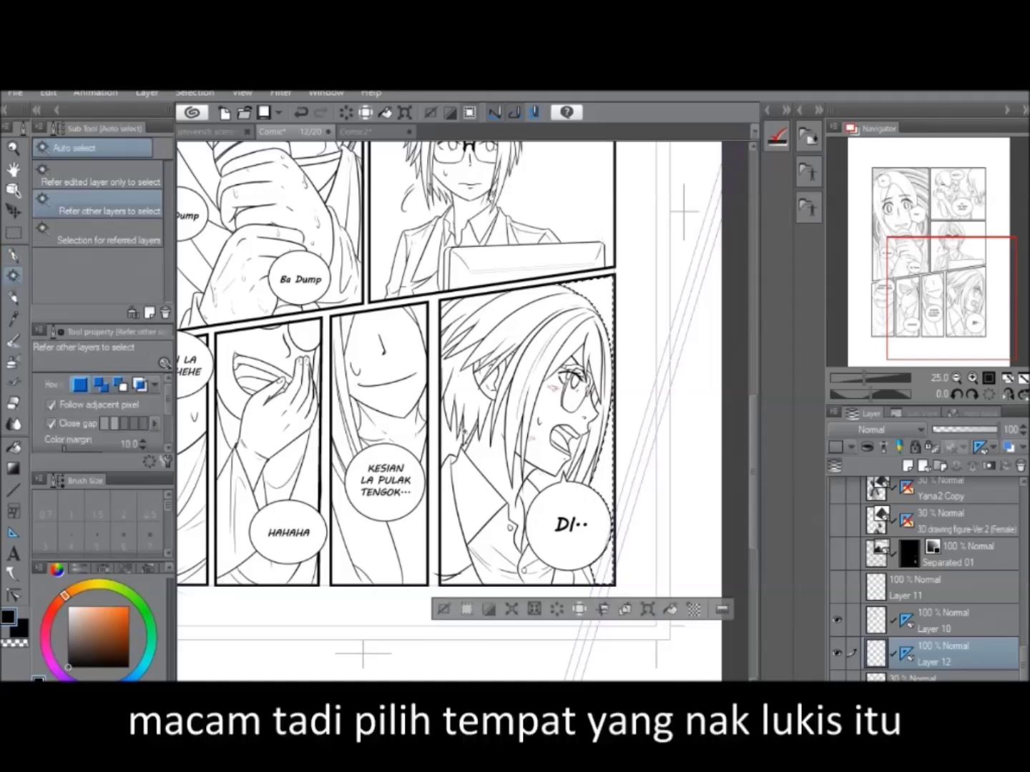
Draw steep parallel G-pen effect lines across the selected background beside the shouting character and the "DI··" balloon, then clear the selection.
{"action": "left_click", "coordinate": [13, 254]}
{"action": "left_click_drag", "start_coordinate": [613, 428], "coordinate": [595, 489]}
{"action": "left_click_drag", "start_coordinate": [613, 390], "coordinate": [590, 488]}
{"action": "mouse_move", "coordinate": [604, 552]}
{"action": "left_mouse_down"}
{"action": "mouse_move", "coordinate": [592, 586]}
{"action": "mouse_move", "coordinate": [596, 578]}
{"action": "left_mouse_up"}
{"action": "left_click_drag", "start_coordinate": [603, 281], "coordinate": [590, 315]}
{"action": "key", "text": "ctrl+d"}
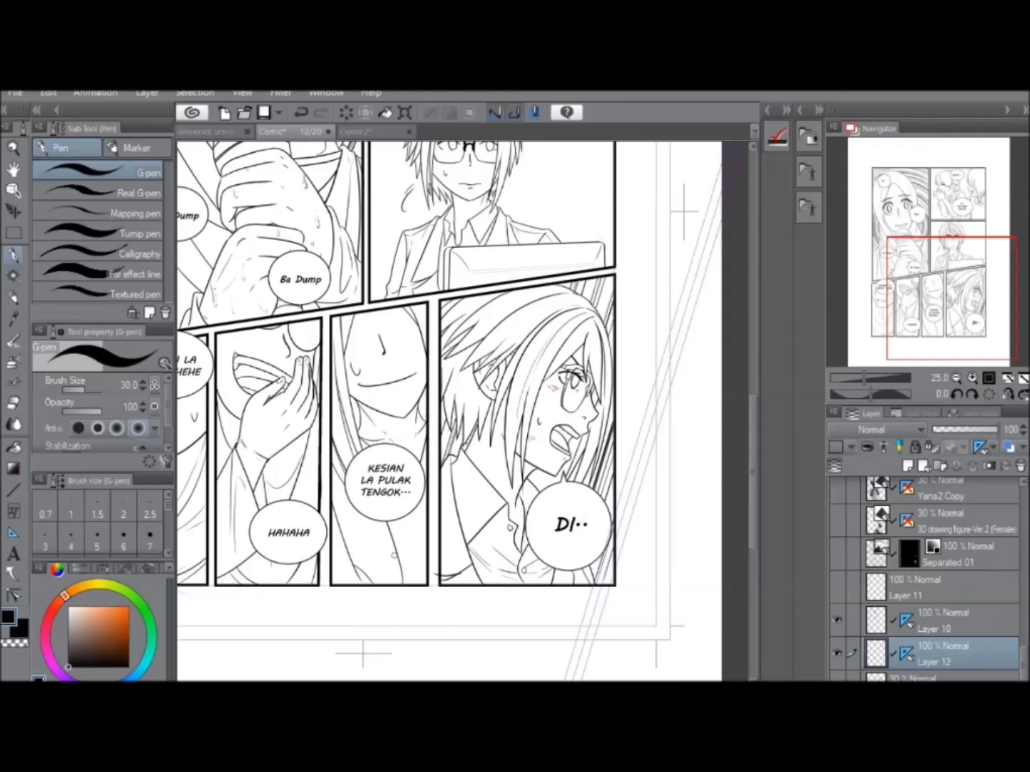
{"action": "key", "text": "ctrl+z"}
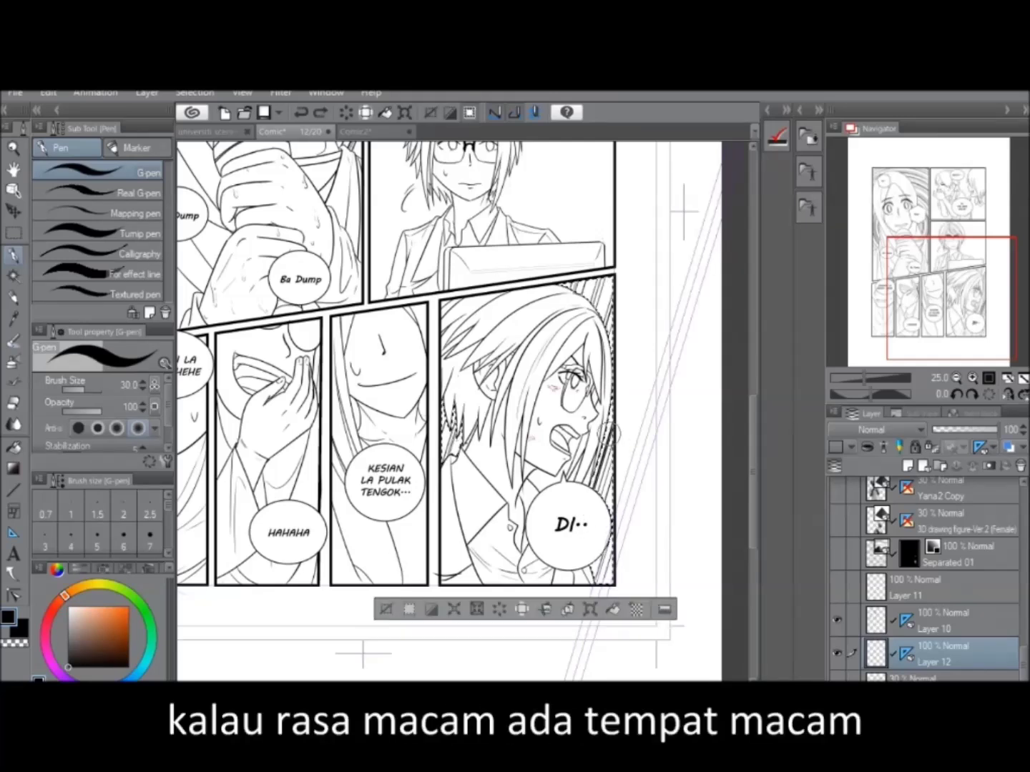
{"action": "mouse_move", "coordinate": [601, 431]}
{"action": "left_mouse_down"}
{"action": "mouse_move", "coordinate": [582, 528]}
{"action": "mouse_move", "coordinate": [607, 533]}
{"action": "left_mouse_up"}
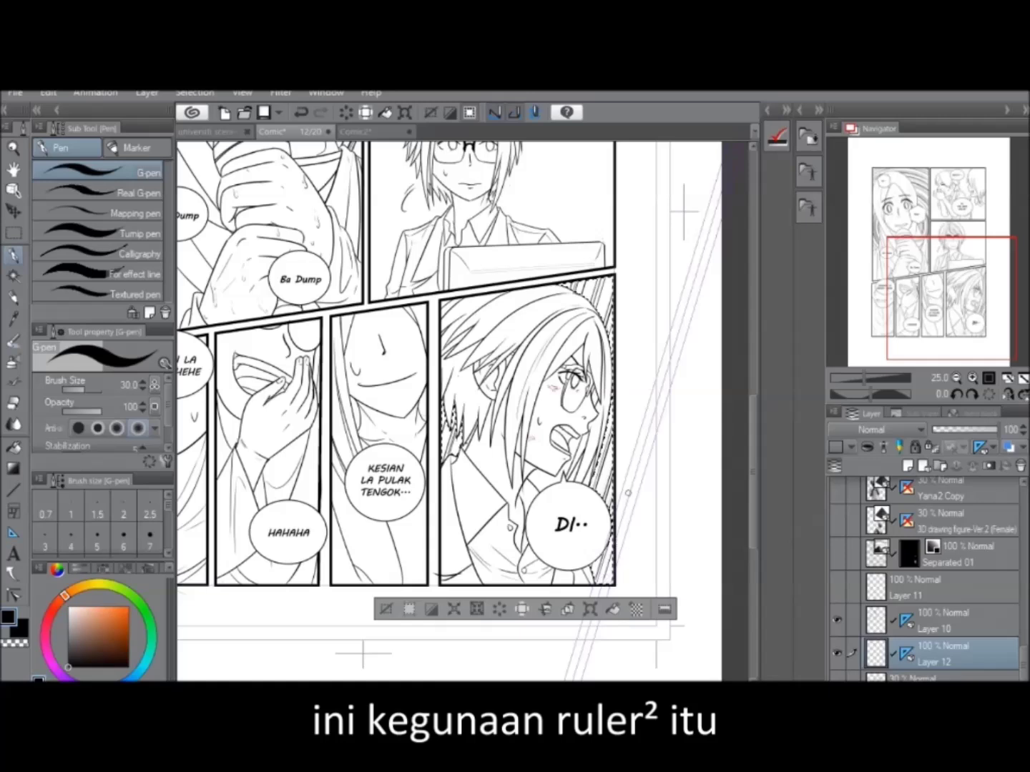
{"action": "left_click", "coordinate": [390, 610]}
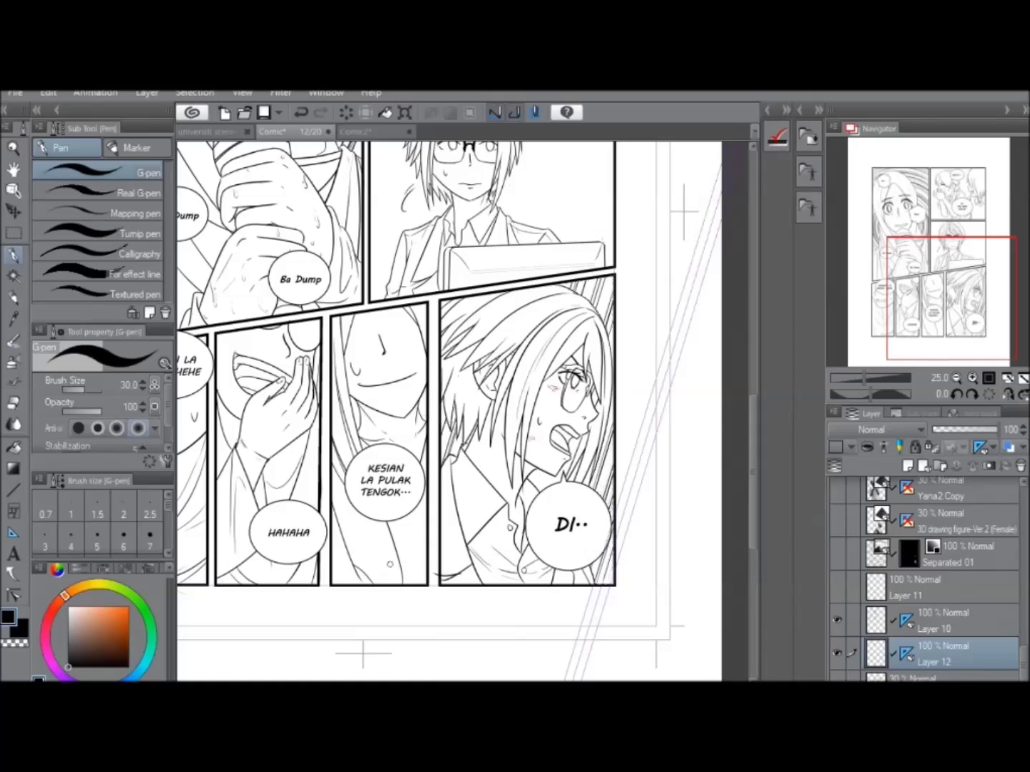
Add a new raster layer directly above the parallel-line layer, Layer 12.
{"action": "right_click", "coordinate": [962, 673]}
{"action": "left_click", "coordinate": [923, 264]}
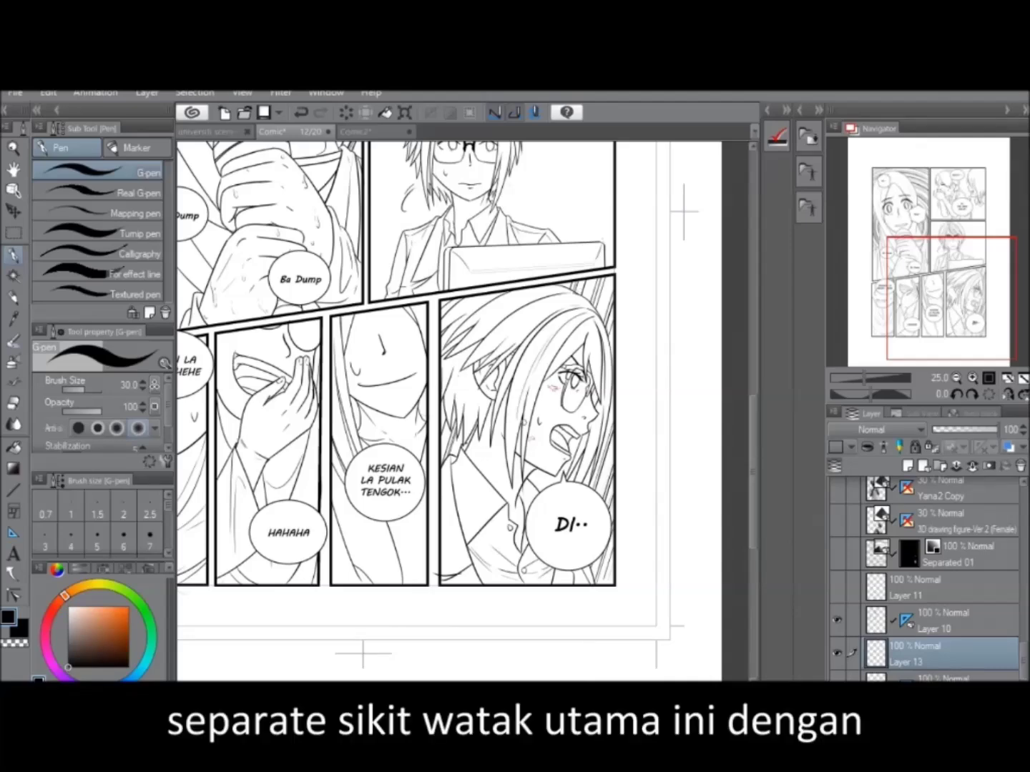
{"action": "left_click", "coordinate": [973, 378]}
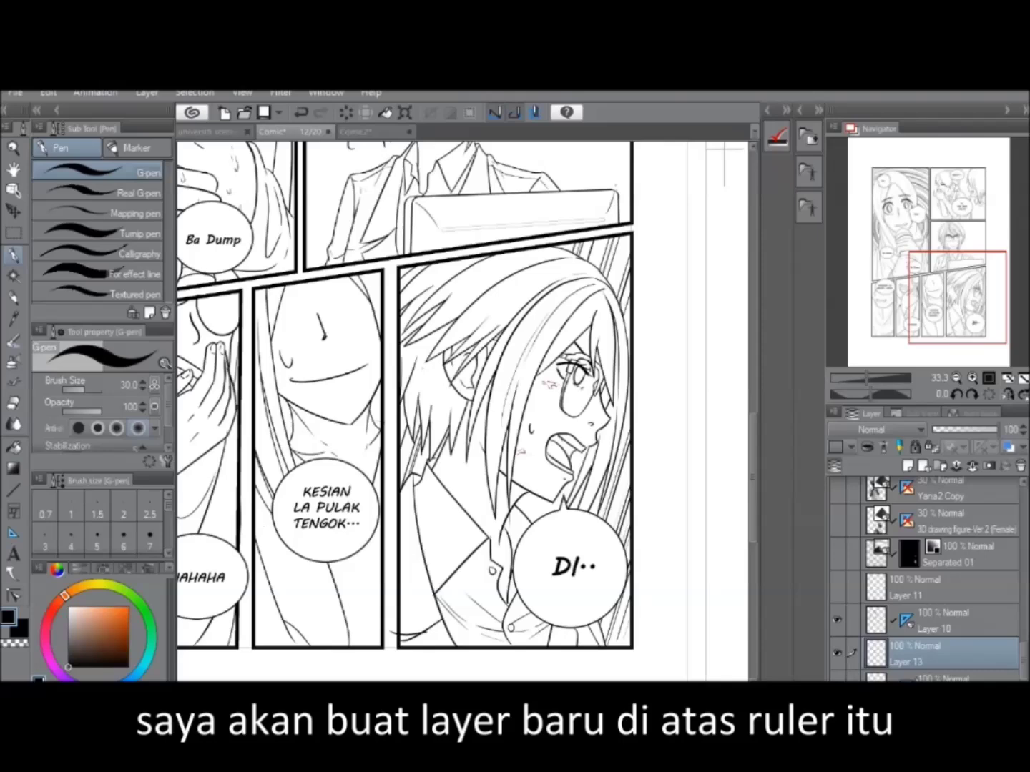
Fade the effect lines around the shouting character's outline with the Soft airbrush in white, using a brush size of 118.1.
{"action": "left_click", "coordinate": [12, 364]}
{"action": "left_click", "coordinate": [70, 609]}
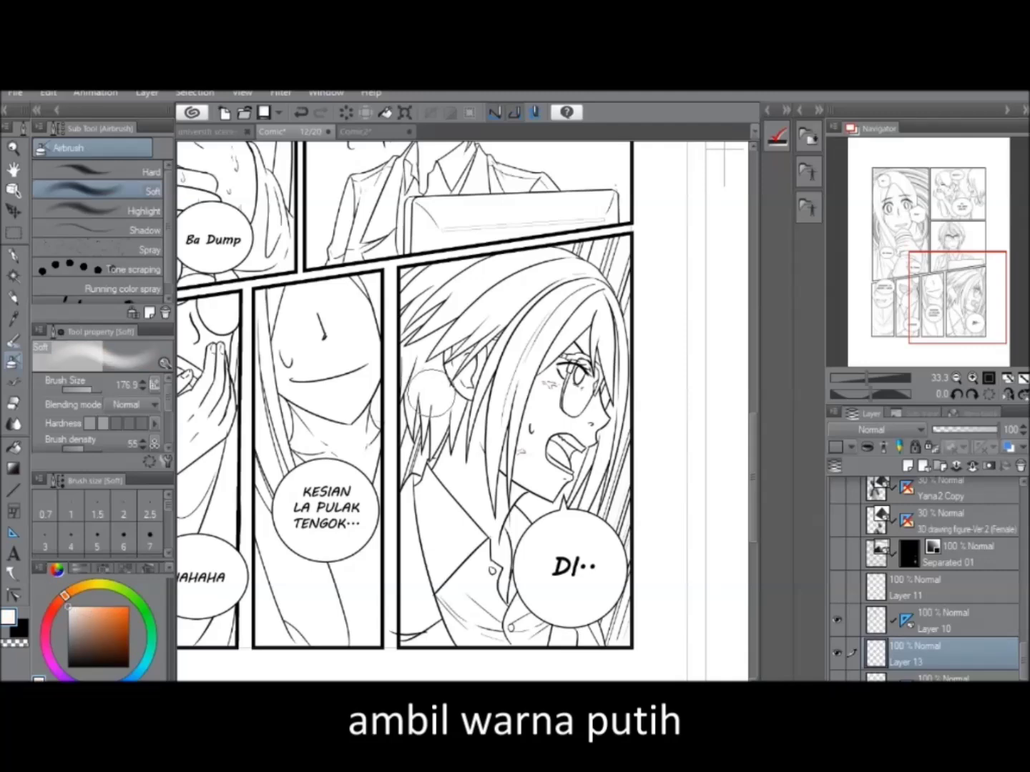
{"action": "left_click", "coordinate": [82, 389]}
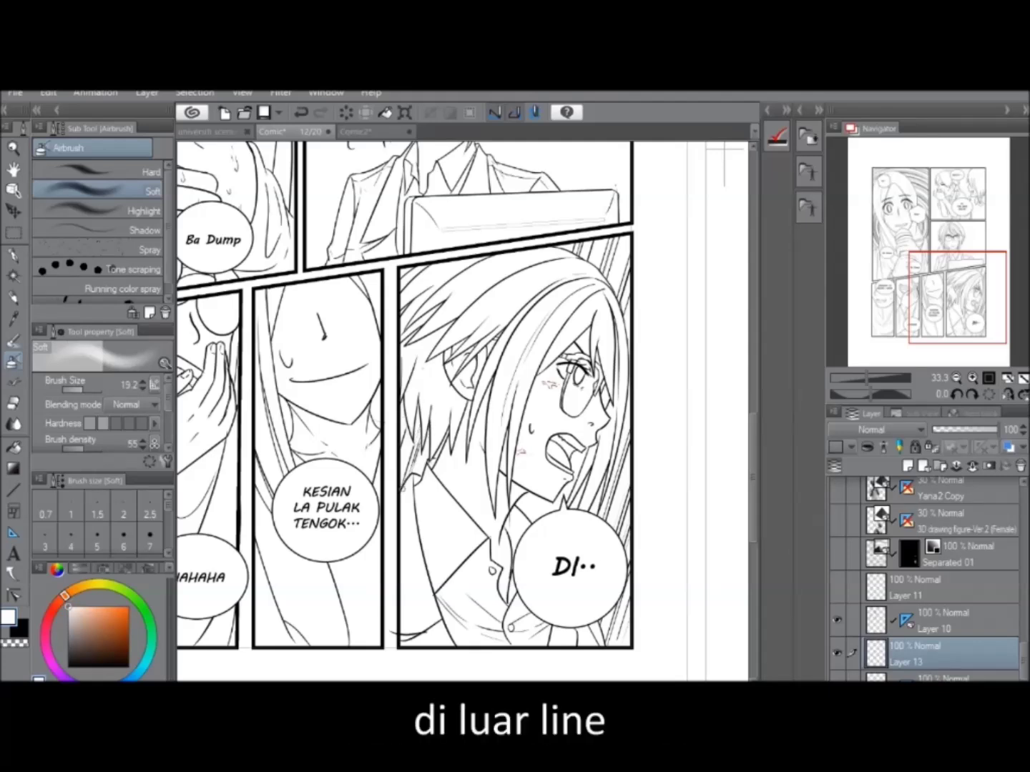
{"action": "left_click", "coordinate": [87, 386]}
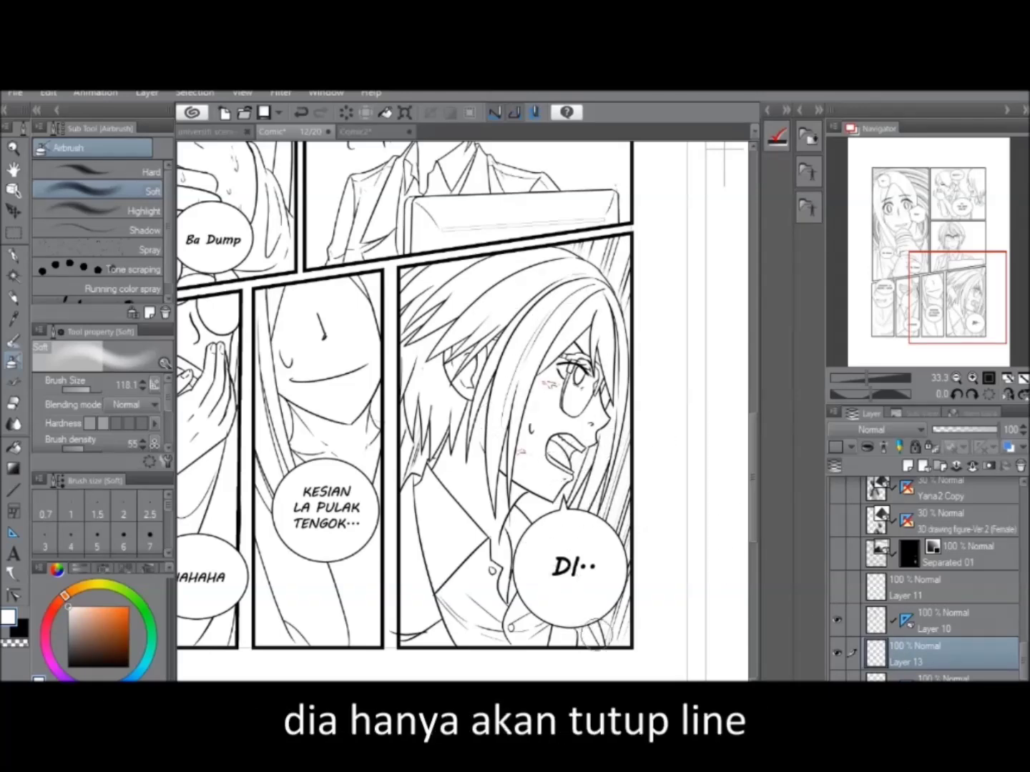
Review the whole comic page and look through the available special ruler types.
{"action": "left_click", "coordinate": [959, 378]}
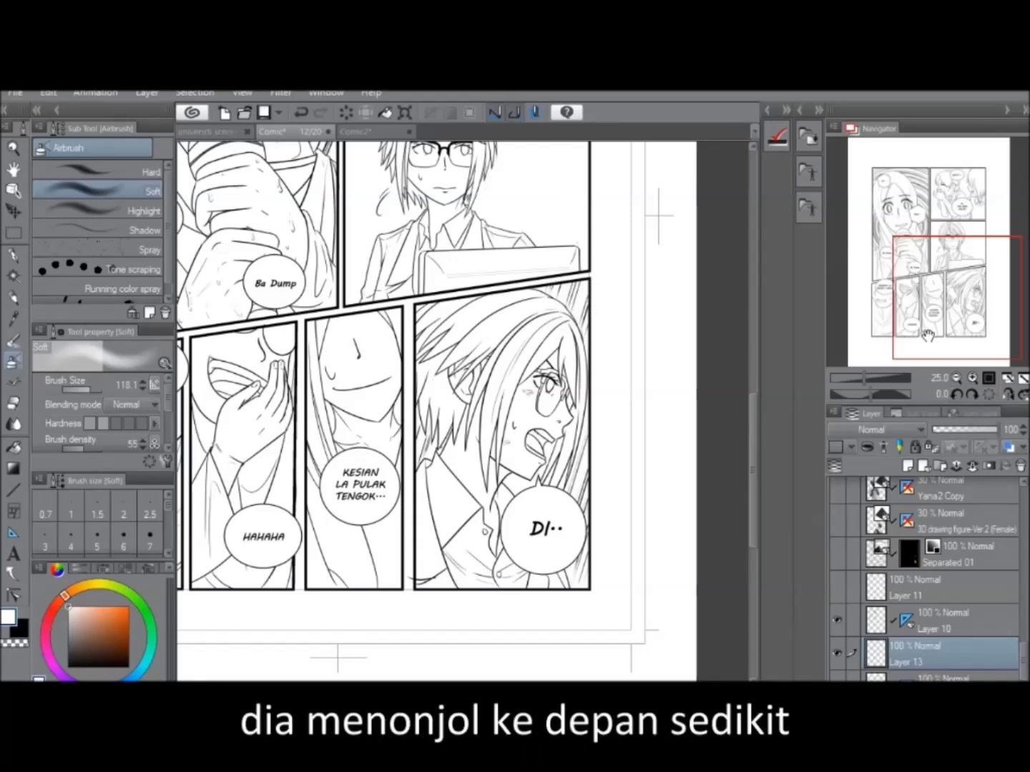
{"action": "left_click", "coordinate": [957, 378]}
{"action": "left_click", "coordinate": [944, 283]}
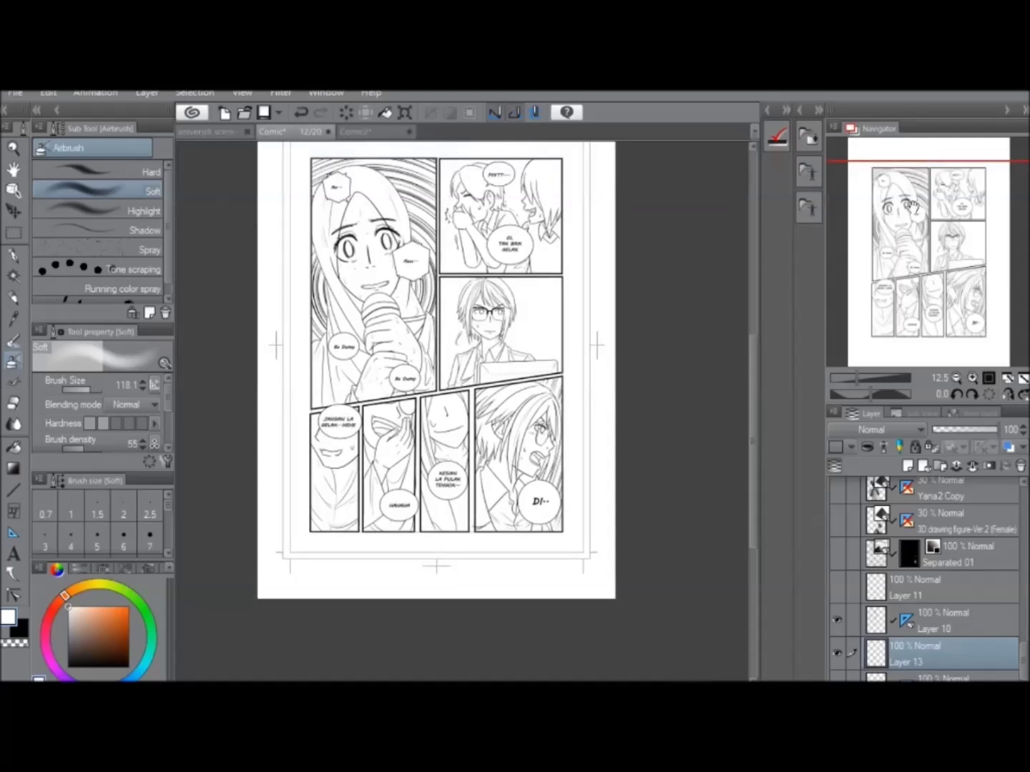
{"action": "left_click", "coordinate": [13, 532]}
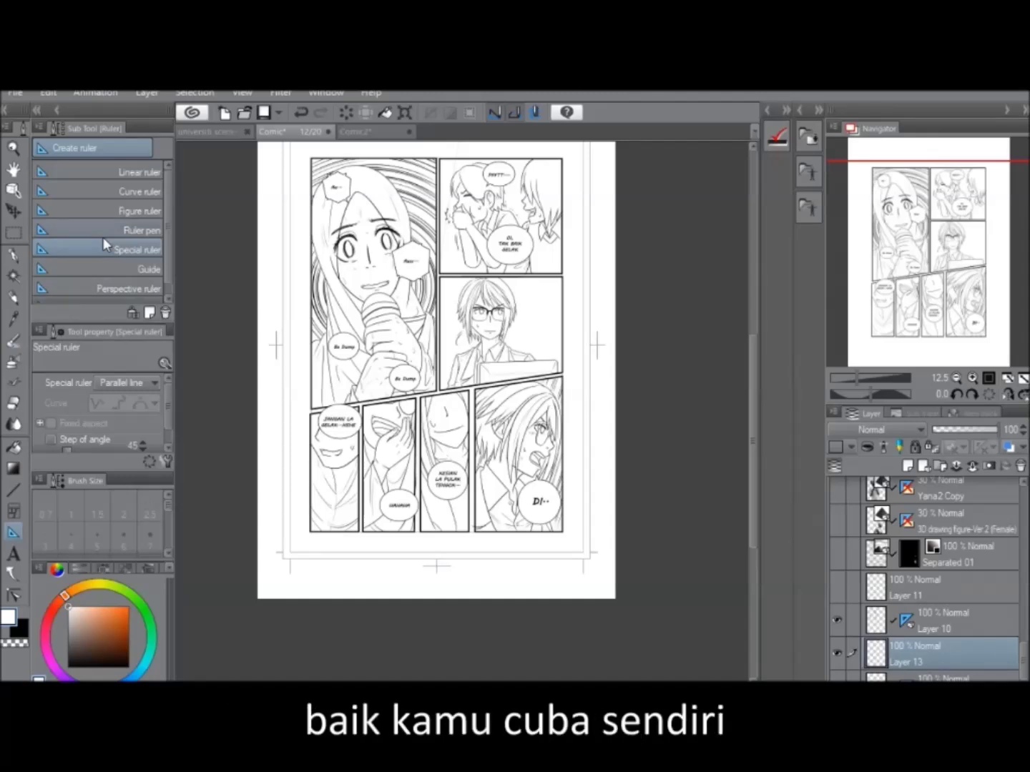
{"action": "left_click", "coordinate": [141, 384]}
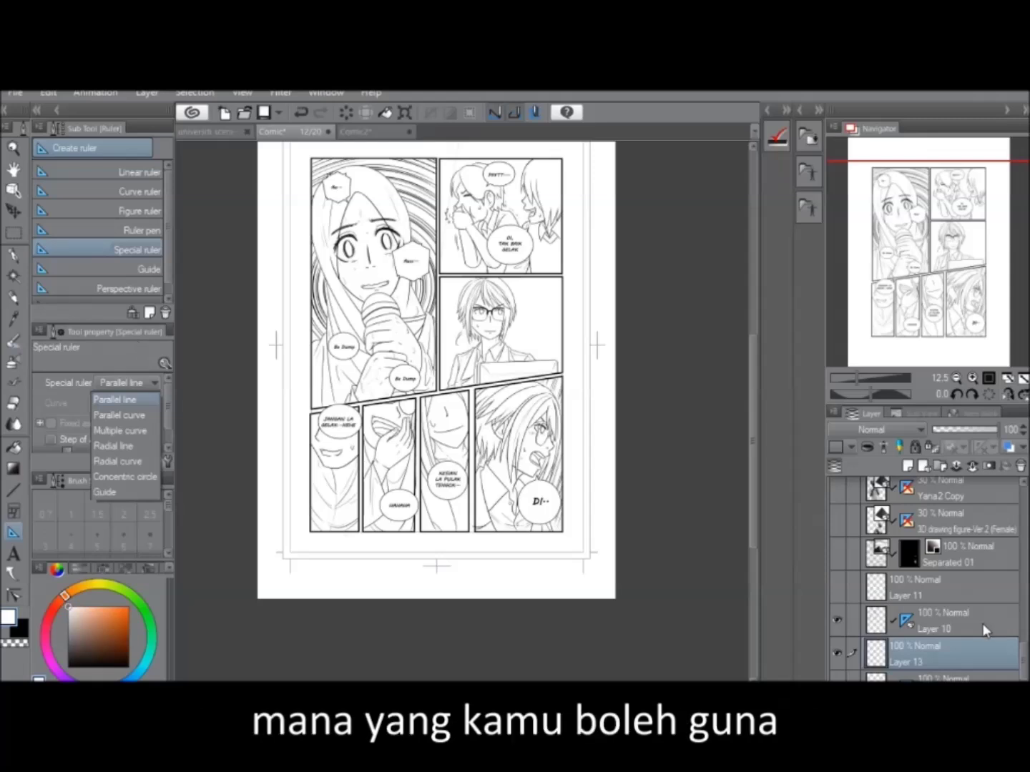
{"action": "left_click", "coordinate": [956, 641]}
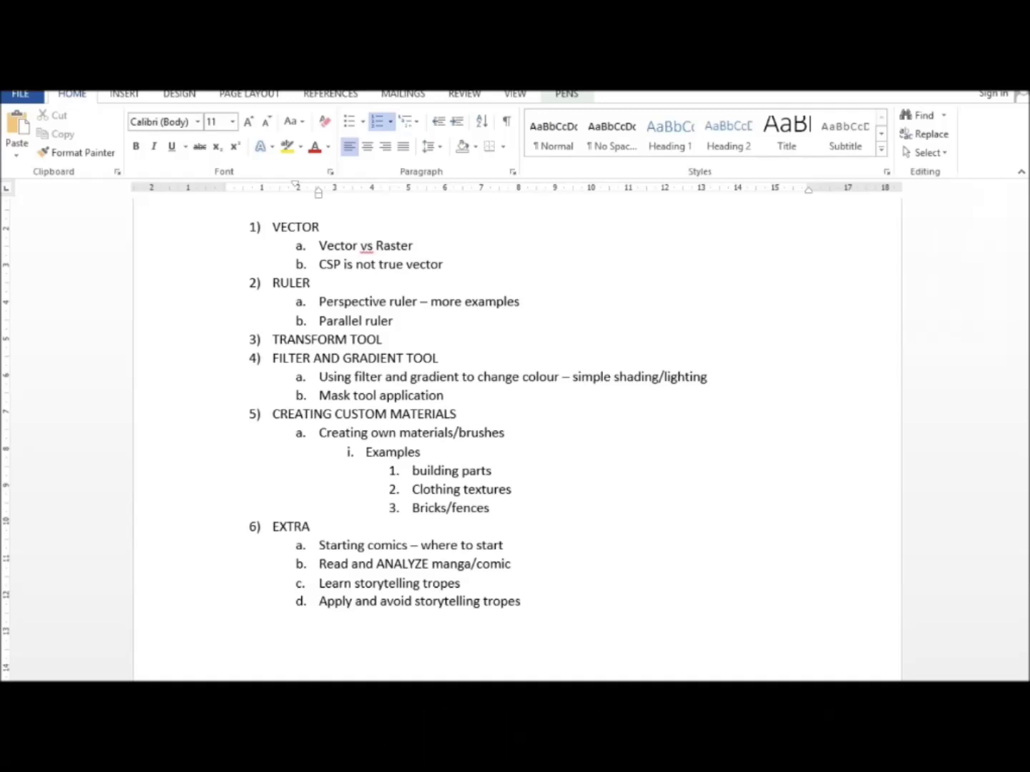
Examine the university scenery illustration, both close up around the buildings and as a whole picture.
{"action": "left_click", "coordinate": [971, 377]}
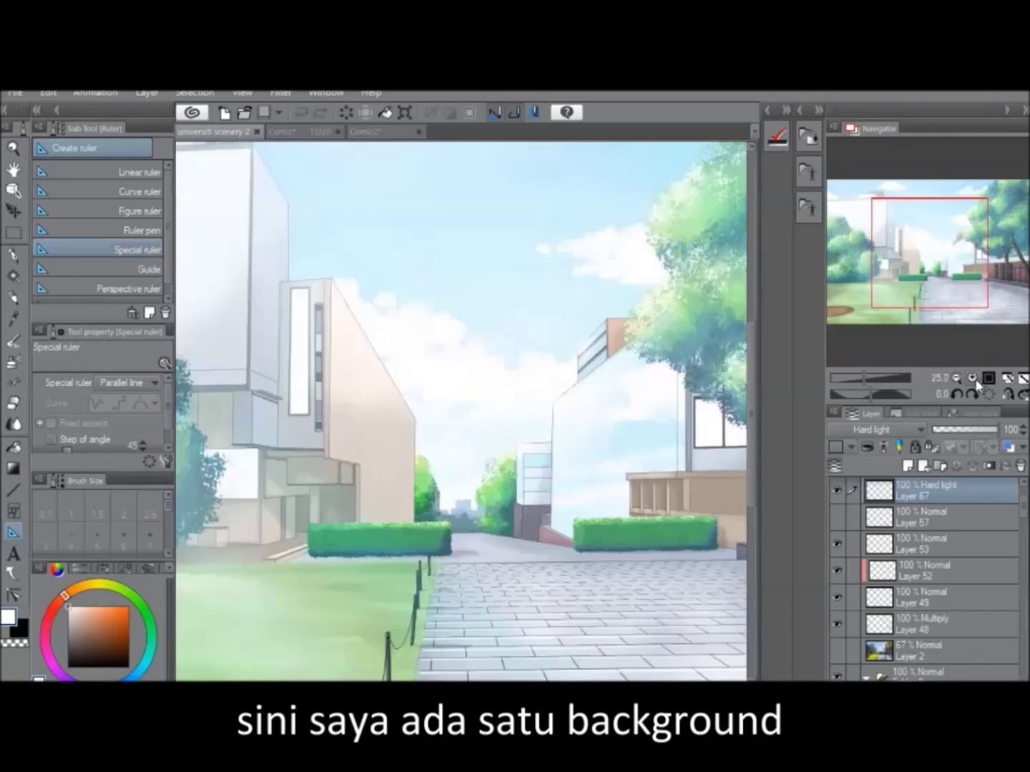
{"action": "left_click", "coordinate": [971, 376]}
{"action": "mouse_move", "coordinate": [930, 267]}
{"action": "left_mouse_down"}
{"action": "mouse_move", "coordinate": [969, 289]}
{"action": "mouse_move", "coordinate": [930, 279]}
{"action": "left_mouse_up"}
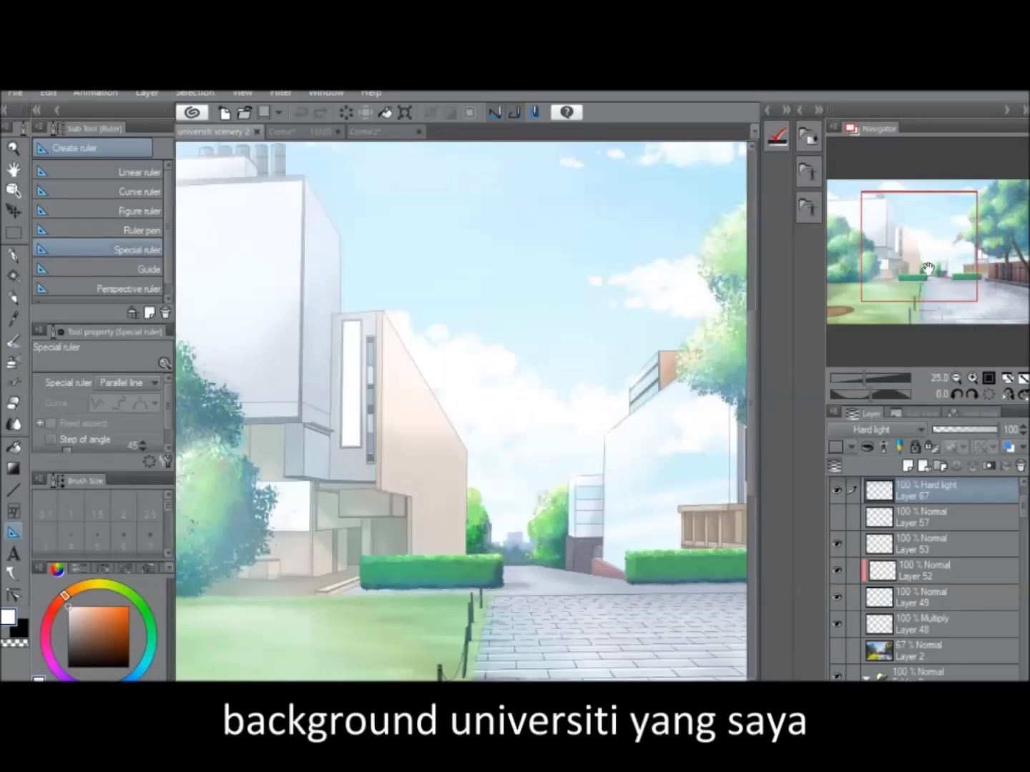
{"action": "left_click", "coordinate": [957, 377]}
{"action": "left_click", "coordinate": [957, 377]}
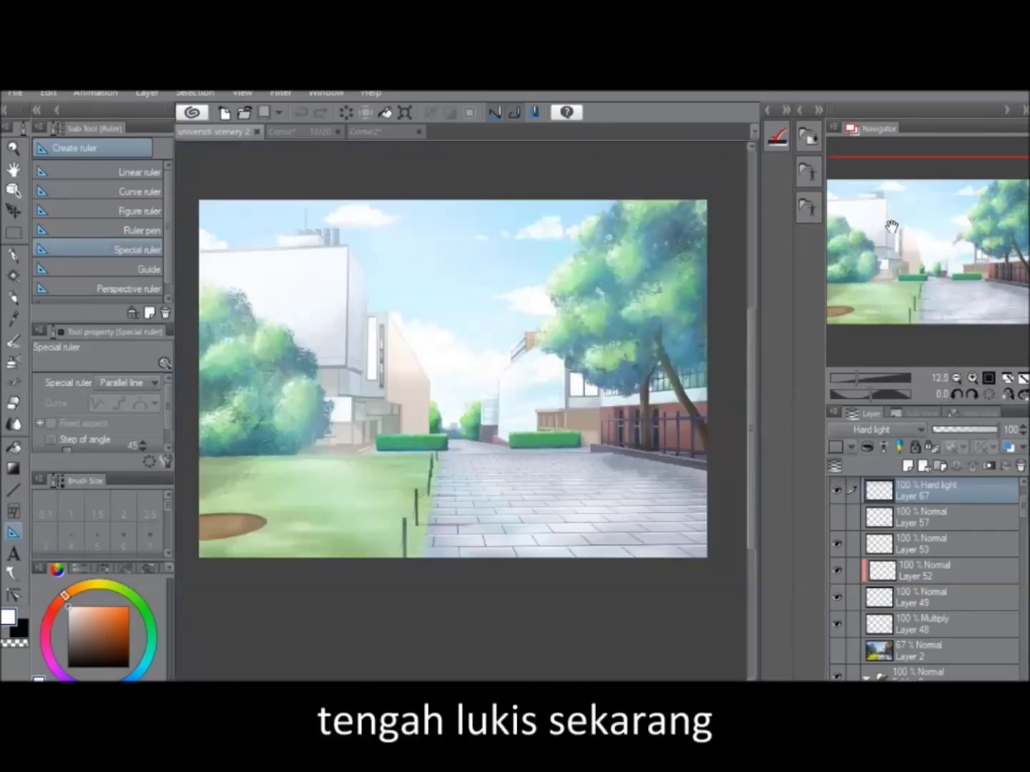
{"action": "left_click_drag", "start_coordinate": [952, 269], "coordinate": [948, 257]}
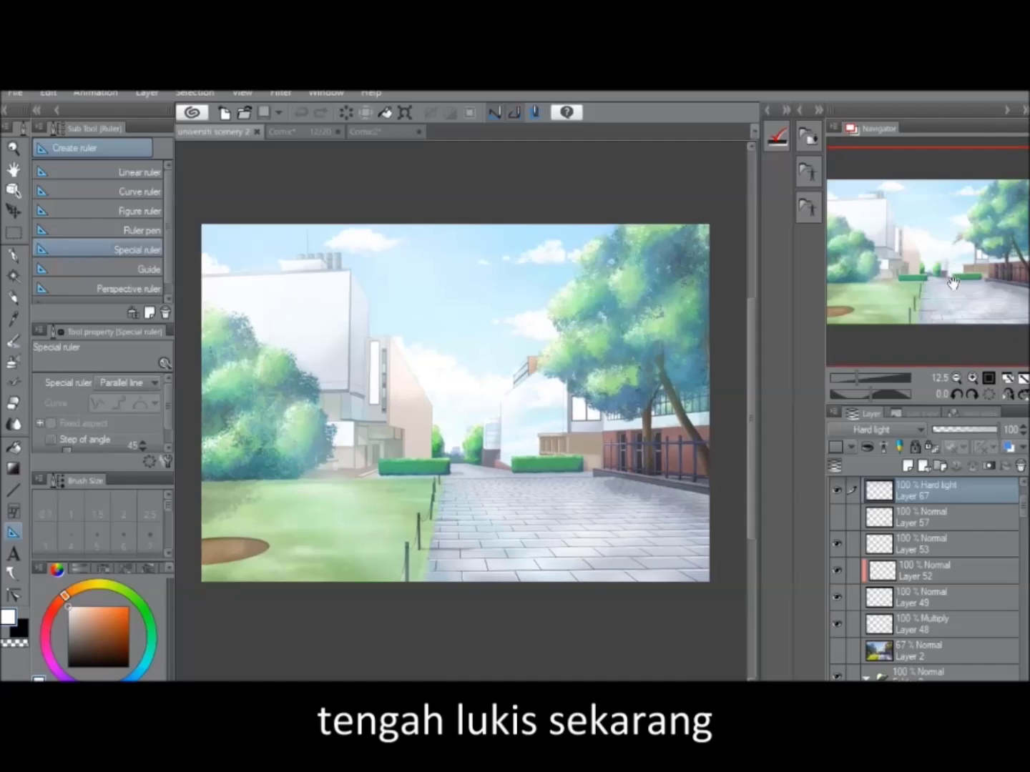
{"action": "left_click", "coordinate": [973, 378]}
{"action": "left_click_drag", "start_coordinate": [988, 243], "coordinate": [951, 269]}
{"action": "left_click", "coordinate": [957, 378]}
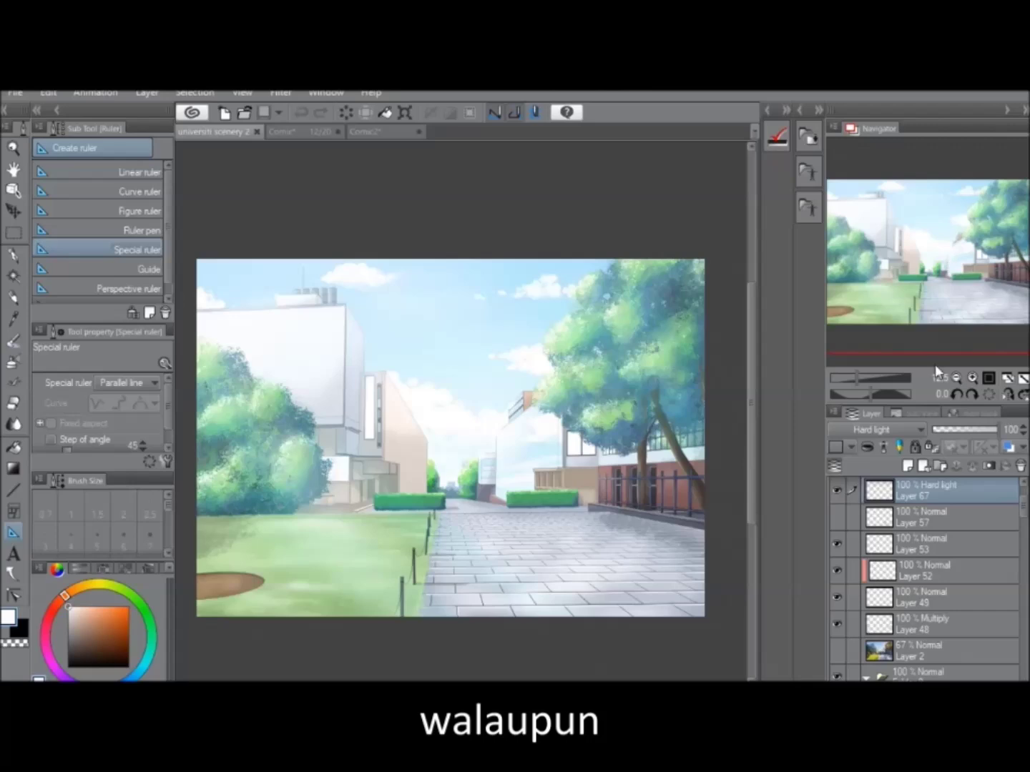
Add a new raster layer at the very top of the scenery's layer stack, above Layer 69.
{"action": "scroll", "coordinate": [1025, 517], "scroll_direction": "up", "scroll_amount": 1}
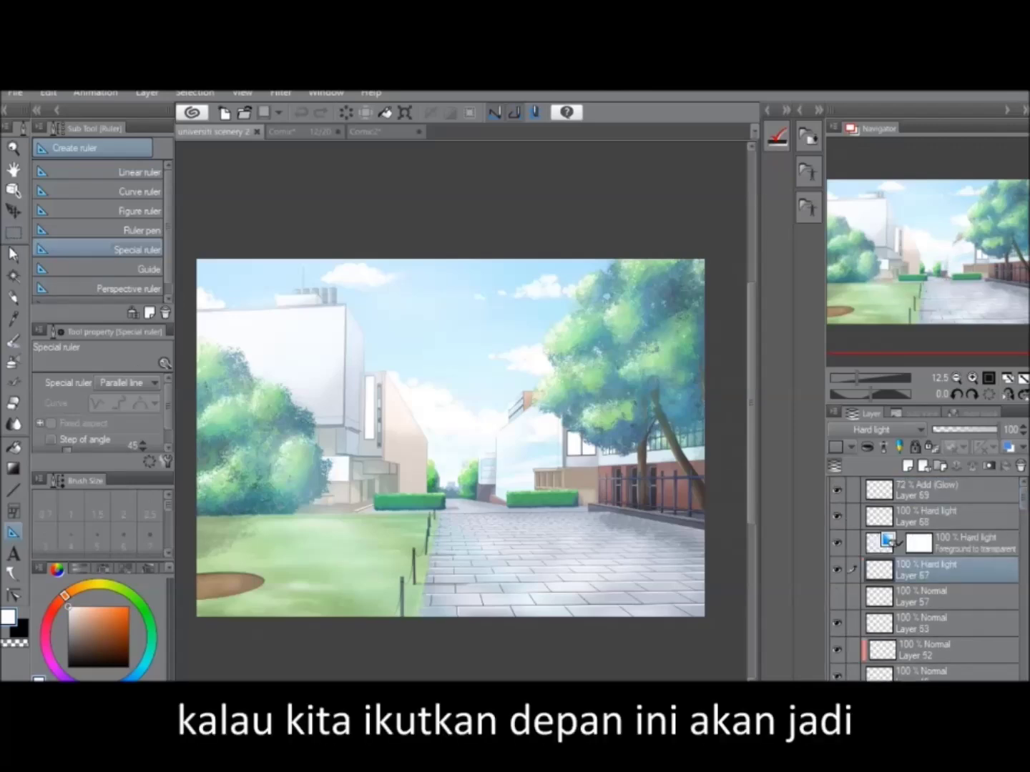
{"action": "key", "text": "p"}
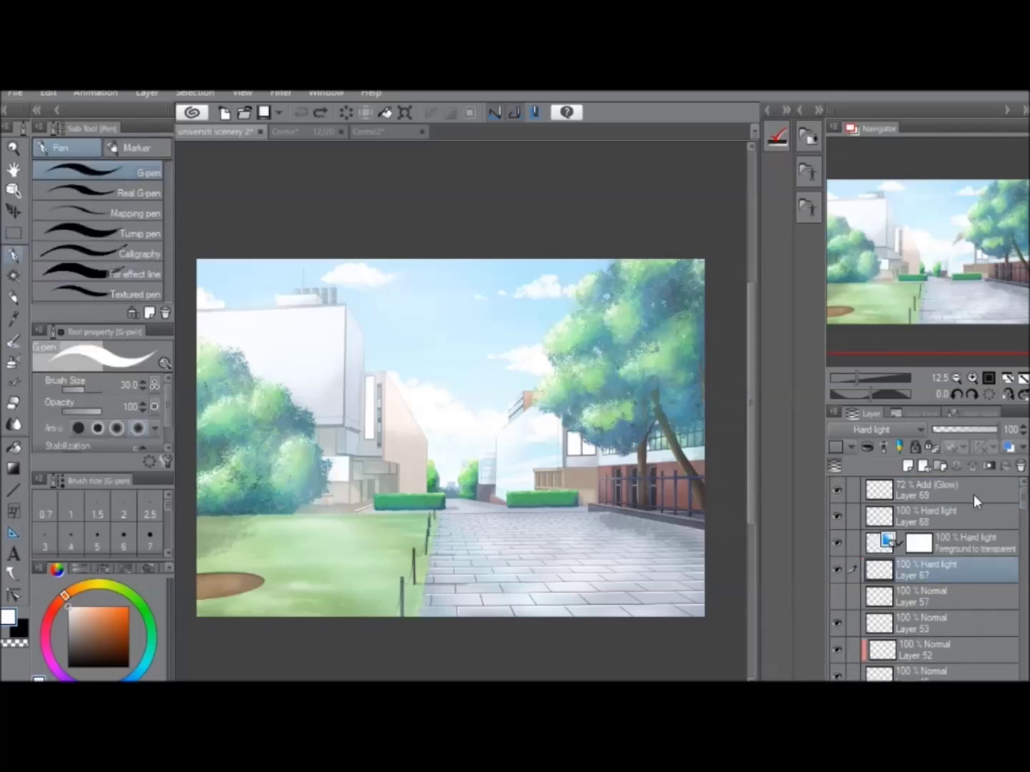
{"action": "right_click", "coordinate": [974, 494]}
{"action": "left_click", "coordinate": [876, 108]}
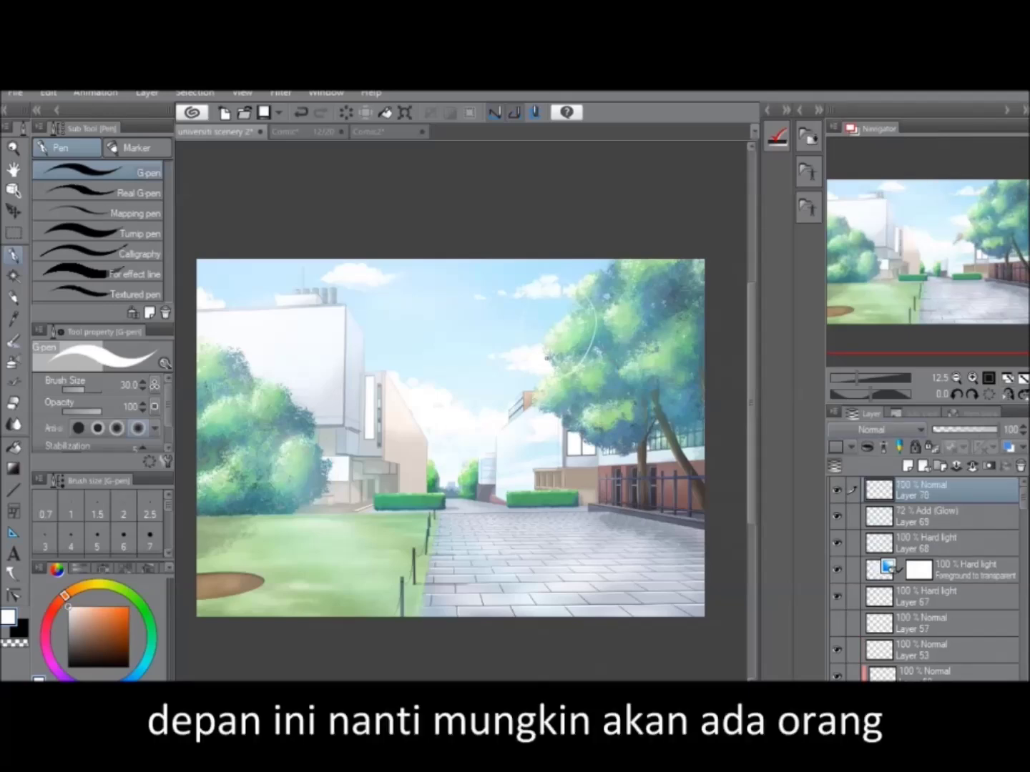
Sketch four rough stick figures of different sizes in black with the G-pen over the lawn and the paved path.
{"action": "left_click", "coordinate": [68, 666]}
{"action": "left_click_drag", "start_coordinate": [554, 268], "coordinate": [519, 371]}
{"action": "mouse_move", "coordinate": [550, 357]}
{"action": "left_mouse_down"}
{"action": "mouse_move", "coordinate": [550, 437]}
{"action": "mouse_move", "coordinate": [564, 416]}
{"action": "left_mouse_up"}
{"action": "left_click_drag", "start_coordinate": [576, 488], "coordinate": [588, 540]}
{"action": "left_click_drag", "start_coordinate": [527, 500], "coordinate": [515, 579]}
{"action": "left_click_drag", "start_coordinate": [354, 358], "coordinate": [376, 593]}
{"action": "left_click_drag", "start_coordinate": [337, 517], "coordinate": [321, 592]}
{"action": "left_click_drag", "start_coordinate": [463, 465], "coordinate": [471, 585]}
{"action": "left_click_drag", "start_coordinate": [655, 443], "coordinate": [687, 475]}
{"action": "left_click_drag", "start_coordinate": [668, 479], "coordinate": [670, 568]}
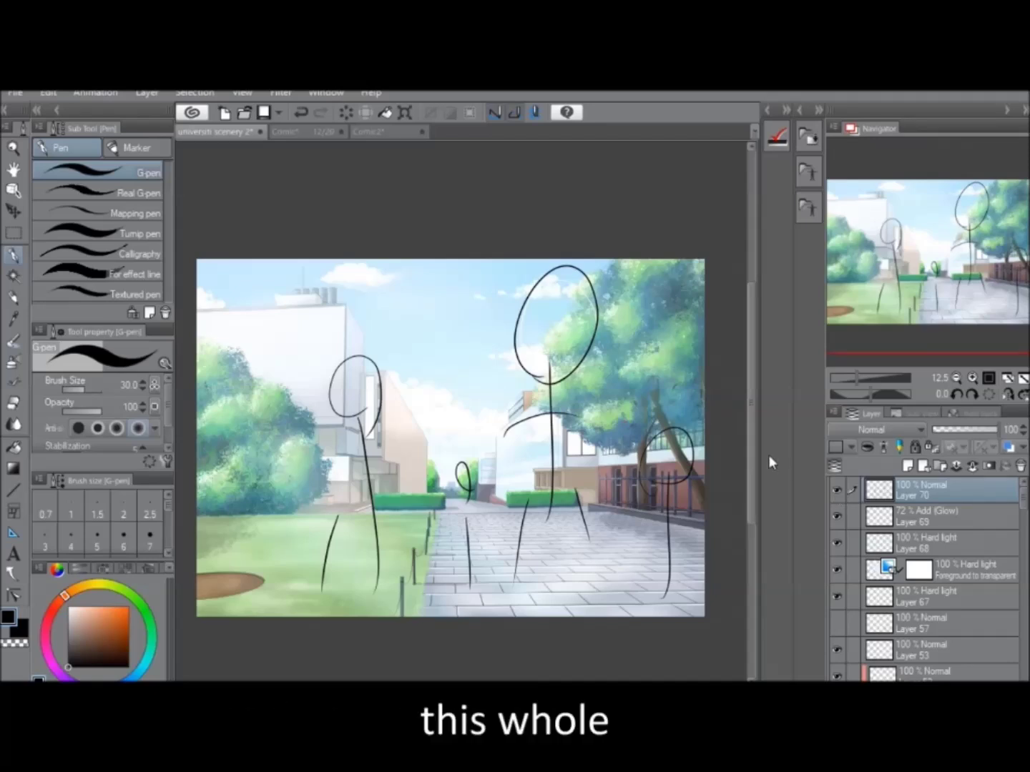
Hide the layer with the rough stick figures, Layer 70.
{"action": "left_click", "coordinate": [969, 377]}
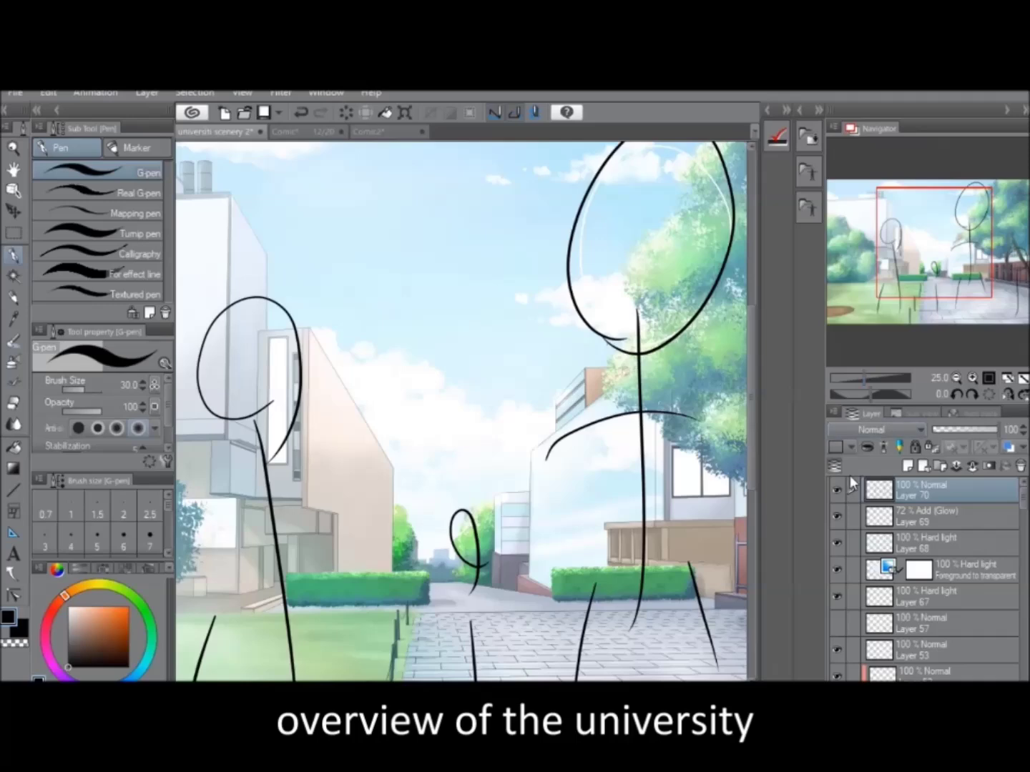
{"action": "left_click", "coordinate": [837, 491]}
{"action": "left_click_drag", "start_coordinate": [958, 241], "coordinate": [1001, 252]}
{"action": "left_click", "coordinate": [956, 377]}
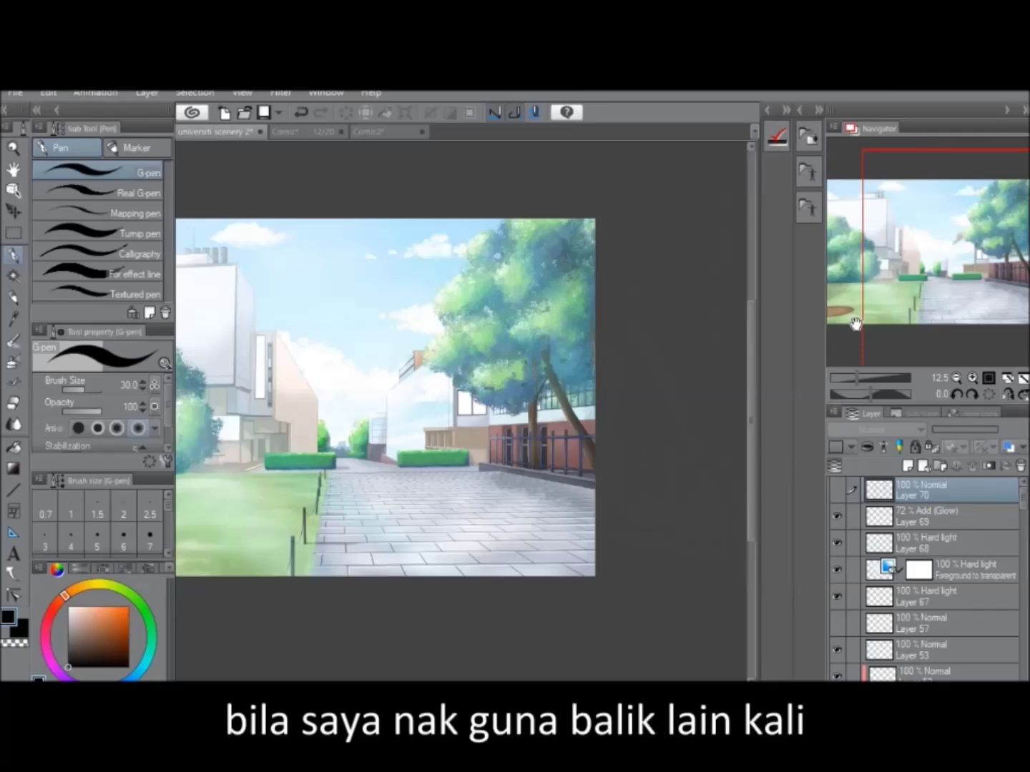
Hide the lighting layers Foreground to transparent, Layer 68 and Layer 69.
{"action": "left_click", "coordinate": [973, 378]}
{"action": "key", "text": "o"}
{"action": "left_click_drag", "start_coordinate": [304, 206], "coordinate": [772, 214]}
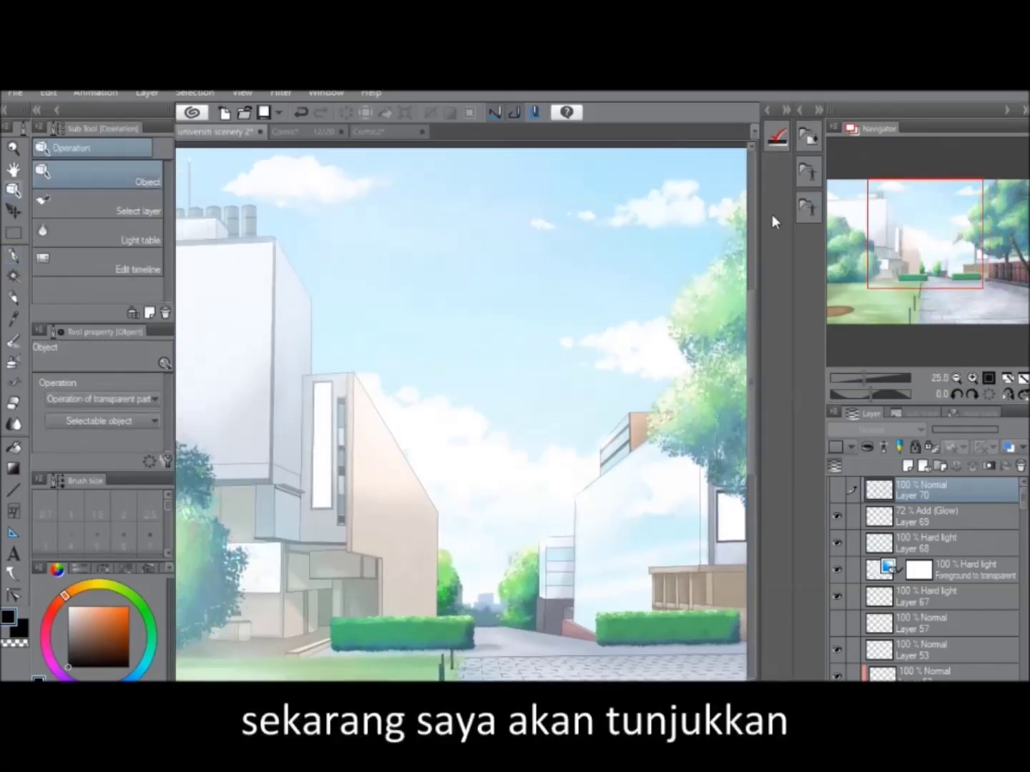
{"action": "left_click", "coordinate": [849, 576]}
{"action": "left_click_drag", "start_coordinate": [836, 570], "coordinate": [836, 515]}
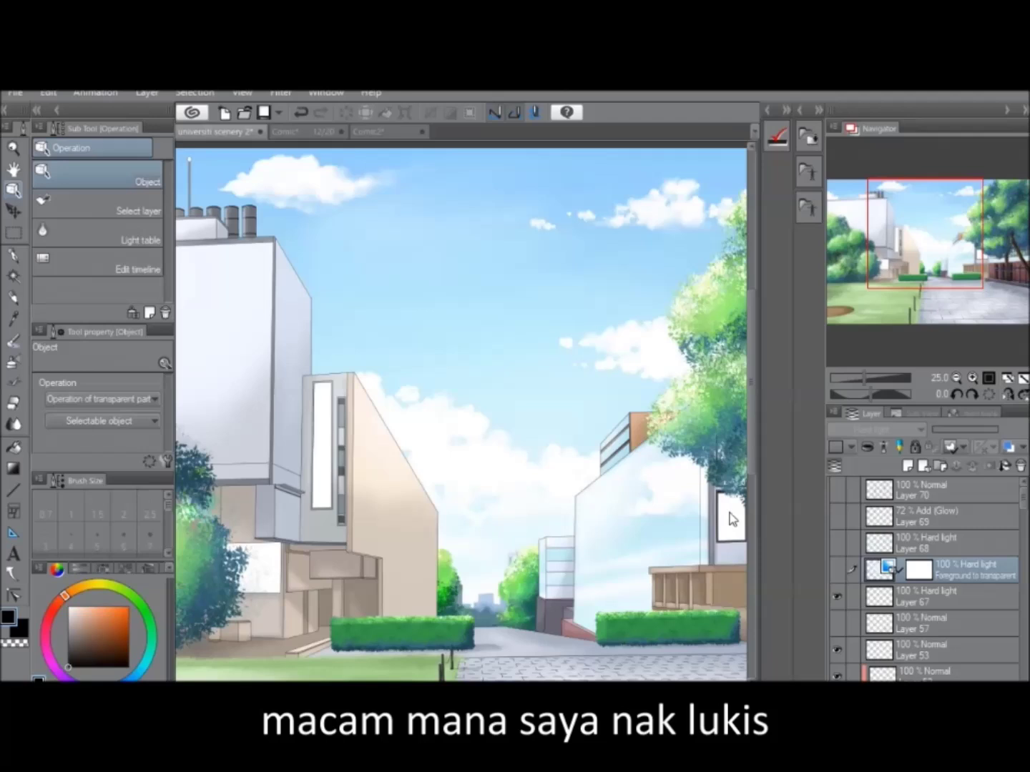
Pick the sky reflection on the large building beside the tree with the Object tool and hide its layer, Blue sky 02.
{"action": "scroll", "coordinate": [664, 415], "scroll_direction": "up", "scroll_amount": 1}
{"action": "scroll", "coordinate": [831, 553], "scroll_direction": "down", "scroll_amount": 3}
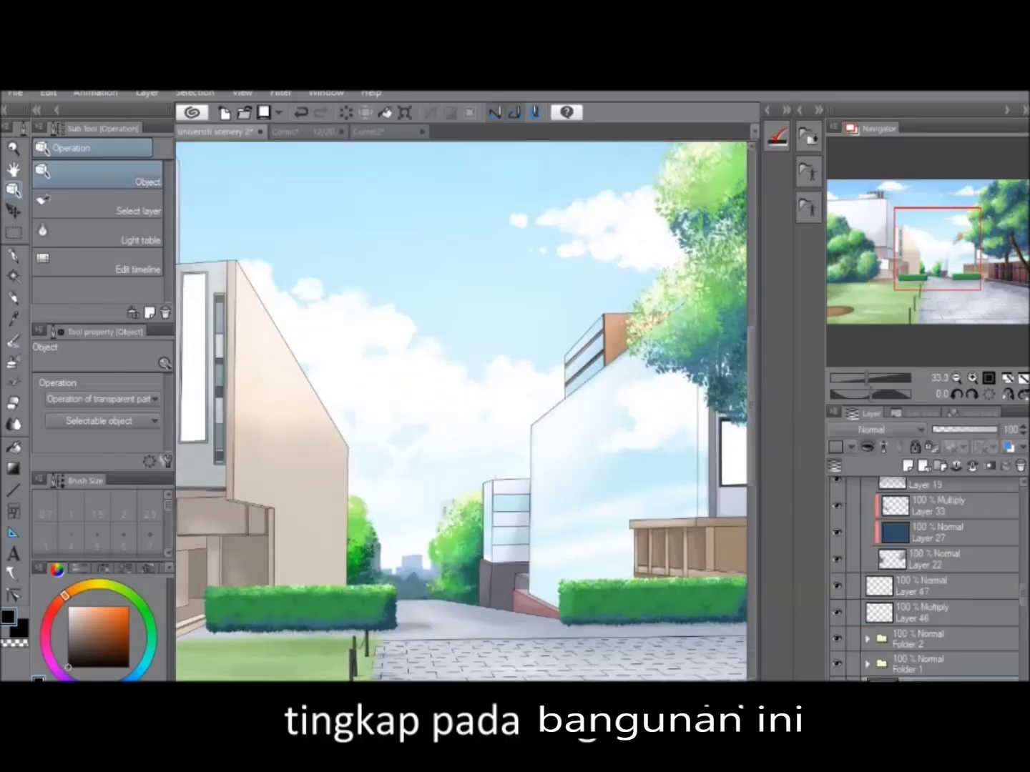
{"action": "left_click", "coordinate": [1010, 560]}
{"action": "left_click", "coordinate": [636, 484]}
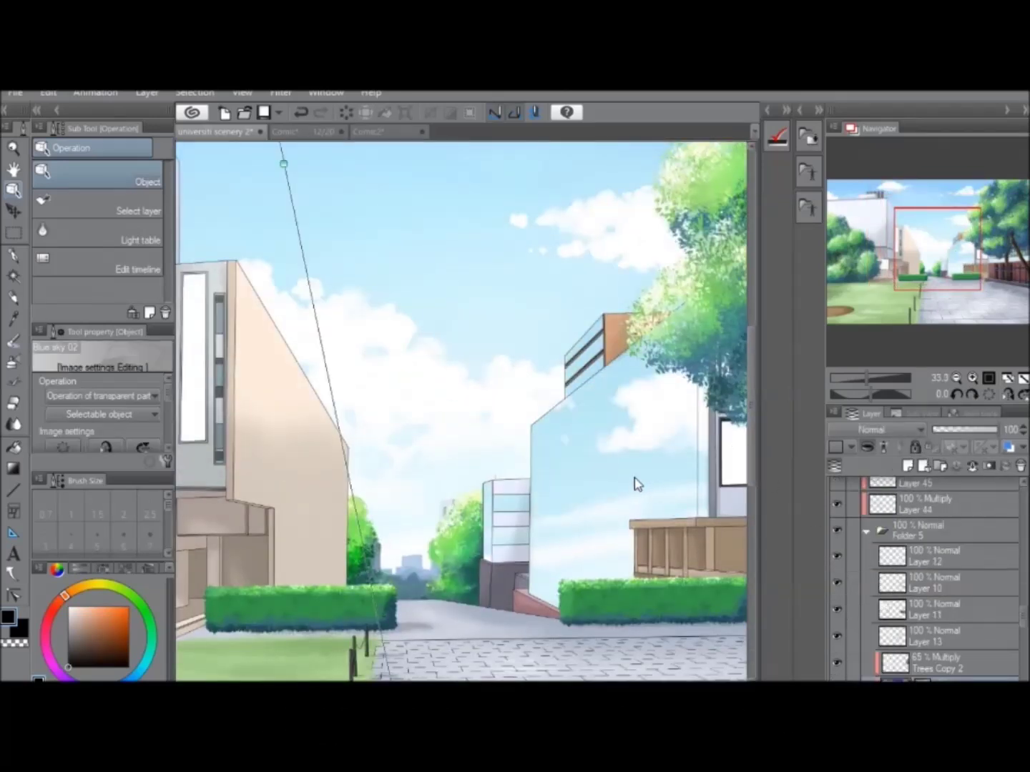
{"action": "left_click", "coordinate": [839, 673]}
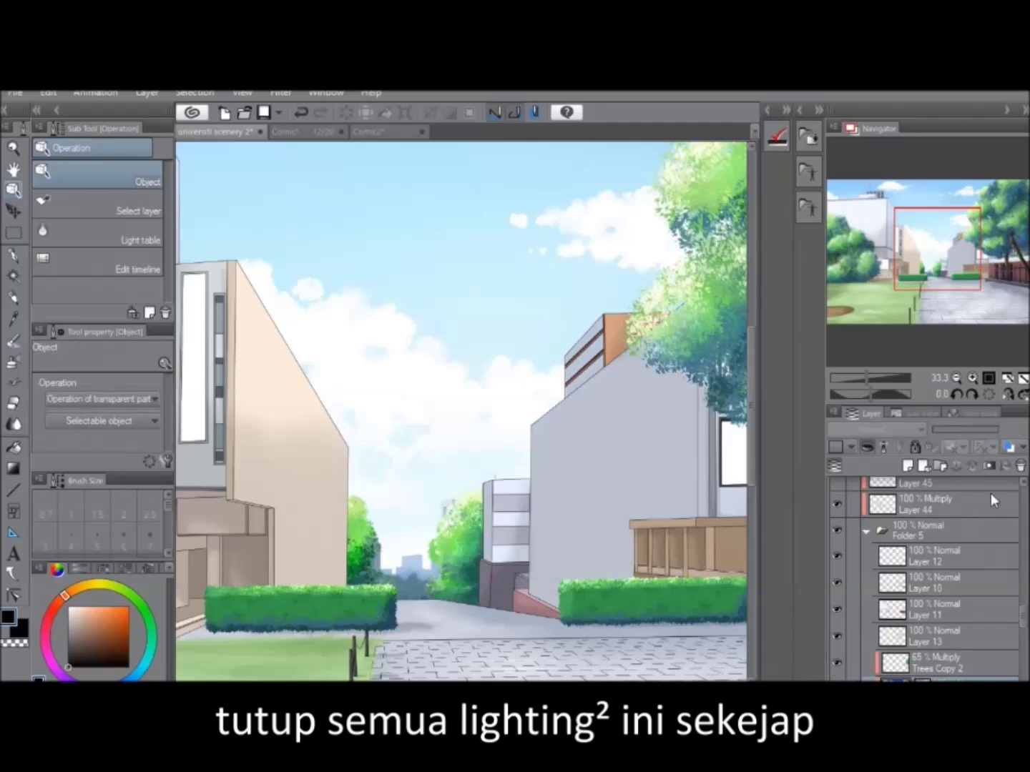
Find the reference photo layer, Layer 2, move it to the top of the layer stack and make it visible.
{"action": "left_click_drag", "start_coordinate": [937, 248], "coordinate": [948, 244]}
{"action": "scroll", "coordinate": [930, 572], "scroll_direction": "up", "scroll_amount": 5}
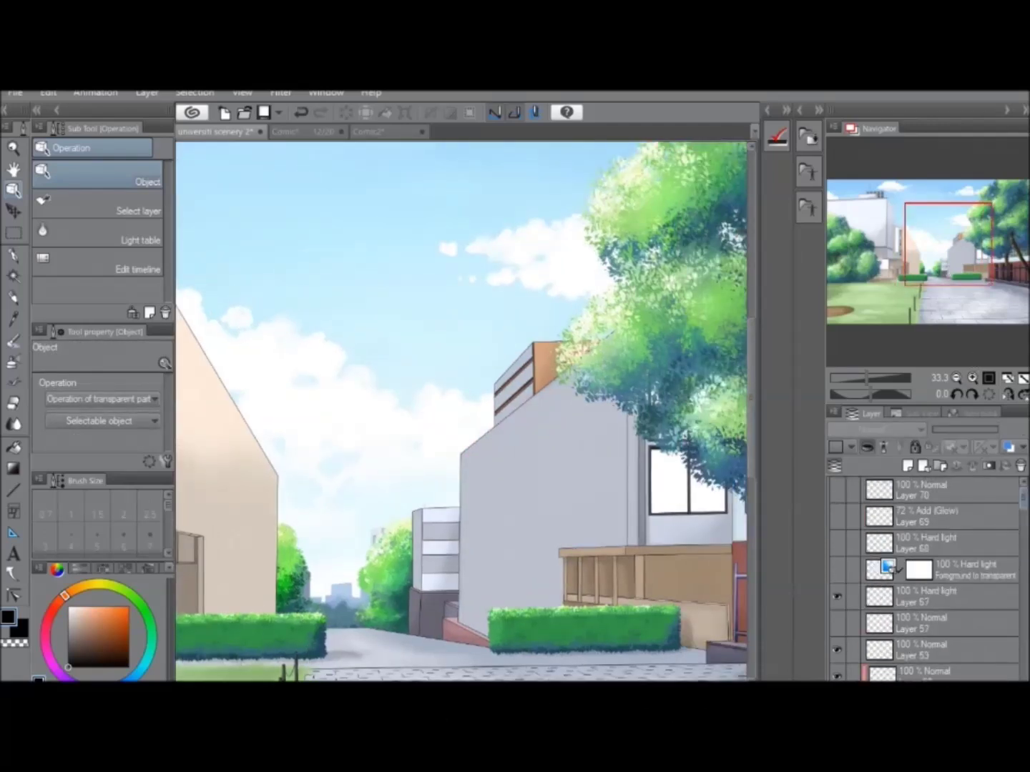
{"action": "scroll", "coordinate": [930, 579], "scroll_direction": "down", "scroll_amount": 10}
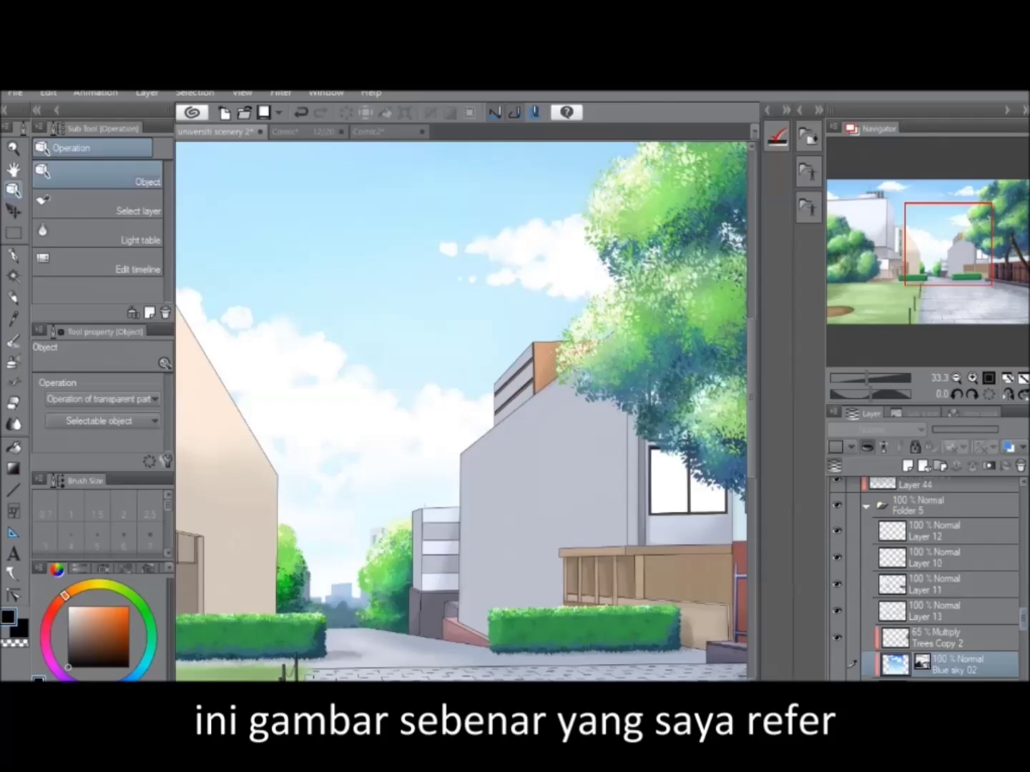
{"action": "scroll", "coordinate": [931, 579], "scroll_direction": "up", "scroll_amount": 5}
{"action": "scroll", "coordinate": [983, 576], "scroll_direction": "down", "scroll_amount": 10}
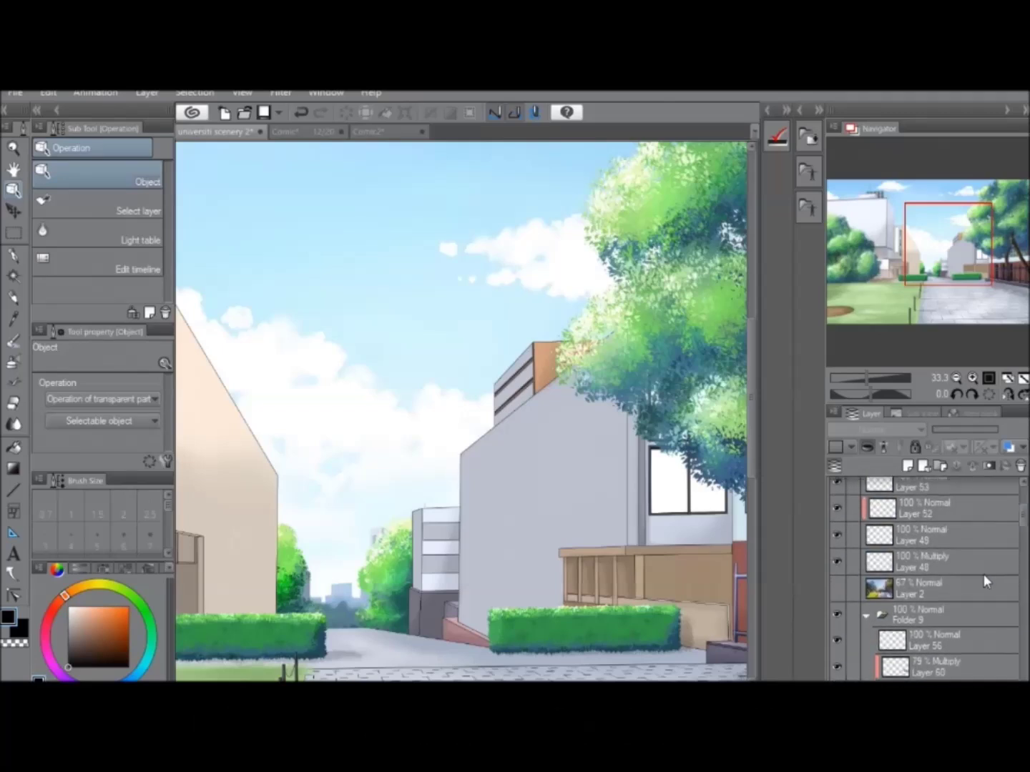
{"action": "scroll", "coordinate": [986, 549], "scroll_direction": "up", "scroll_amount": 3}
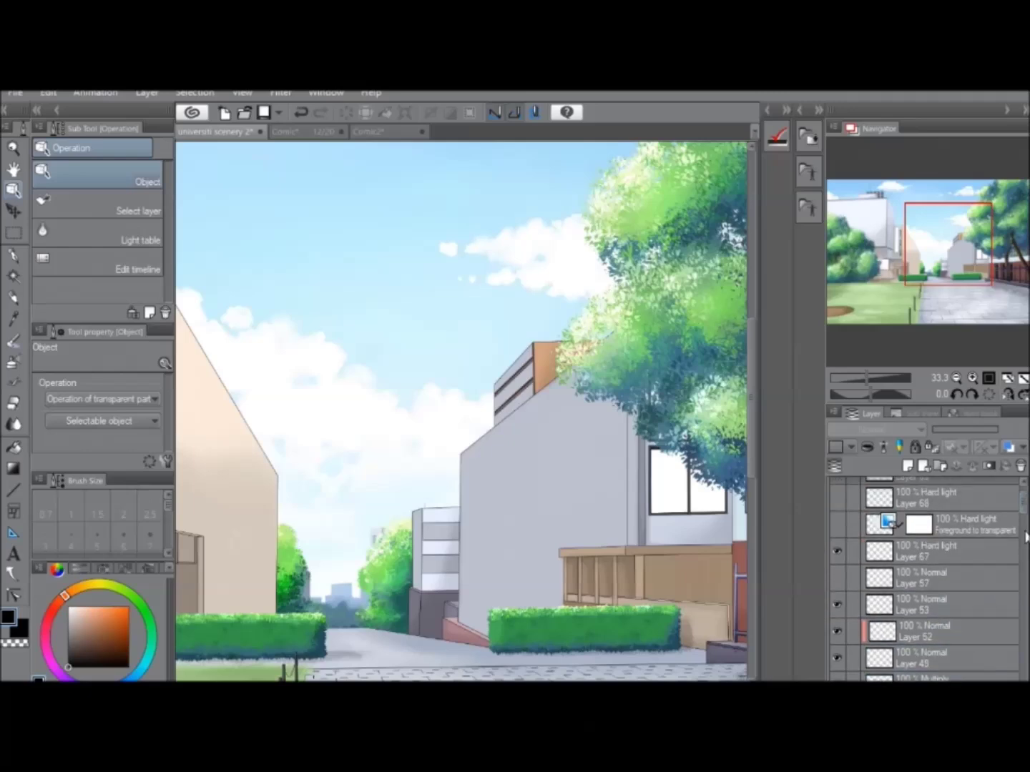
{"action": "scroll", "coordinate": [930, 579], "scroll_direction": "down", "scroll_amount": 5}
{"action": "left_click_drag", "start_coordinate": [961, 666], "coordinate": [981, 482]}
{"action": "left_click", "coordinate": [837, 490]}
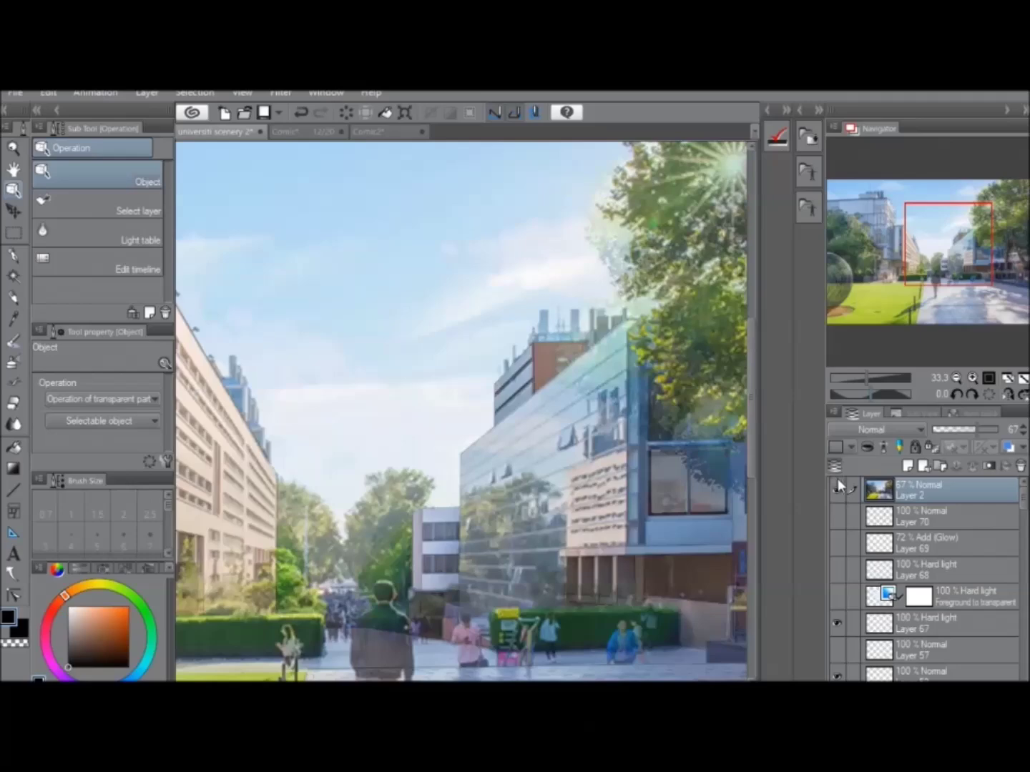
Try sketching a freehand grid of window lines over the large building's glass facade with the size 30 G-pen.
{"action": "scroll", "coordinate": [589, 281], "scroll_direction": "up", "scroll_amount": 2}
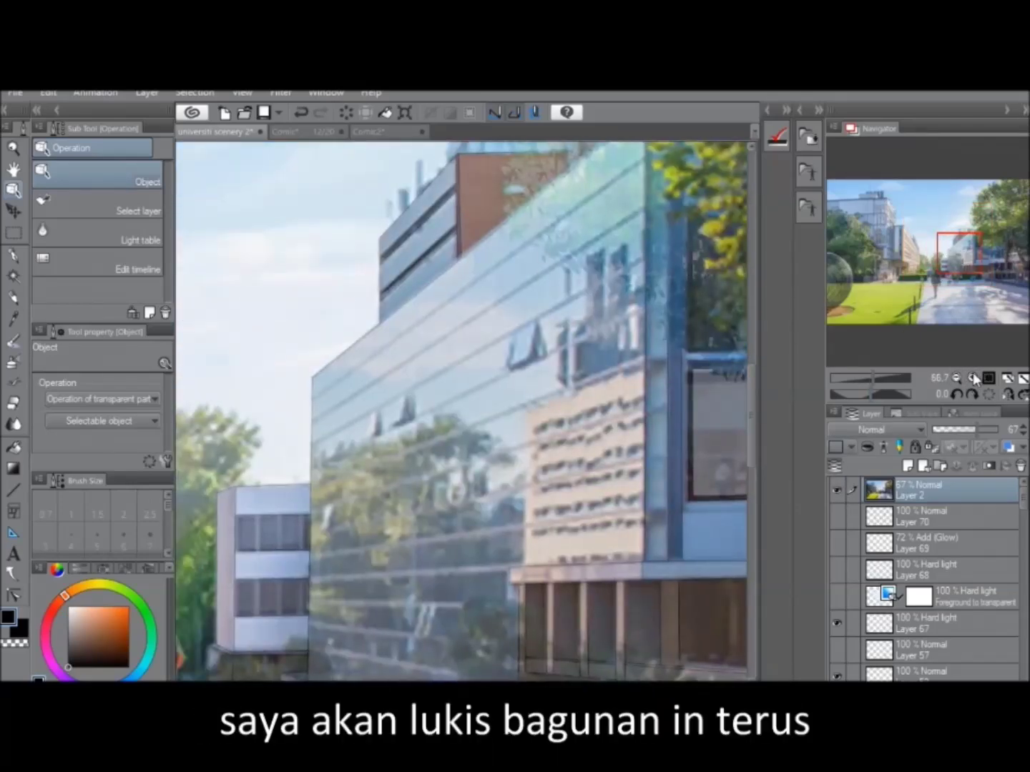
{"action": "left_click", "coordinate": [974, 376]}
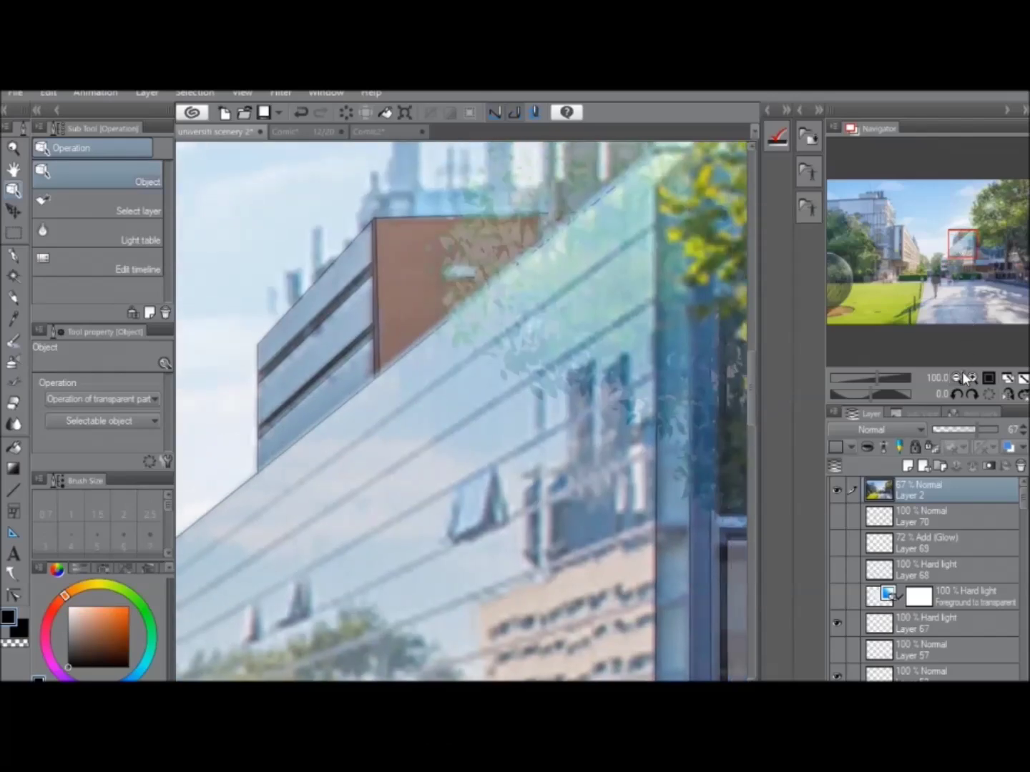
{"action": "left_click_drag", "start_coordinate": [962, 245], "coordinate": [962, 251]}
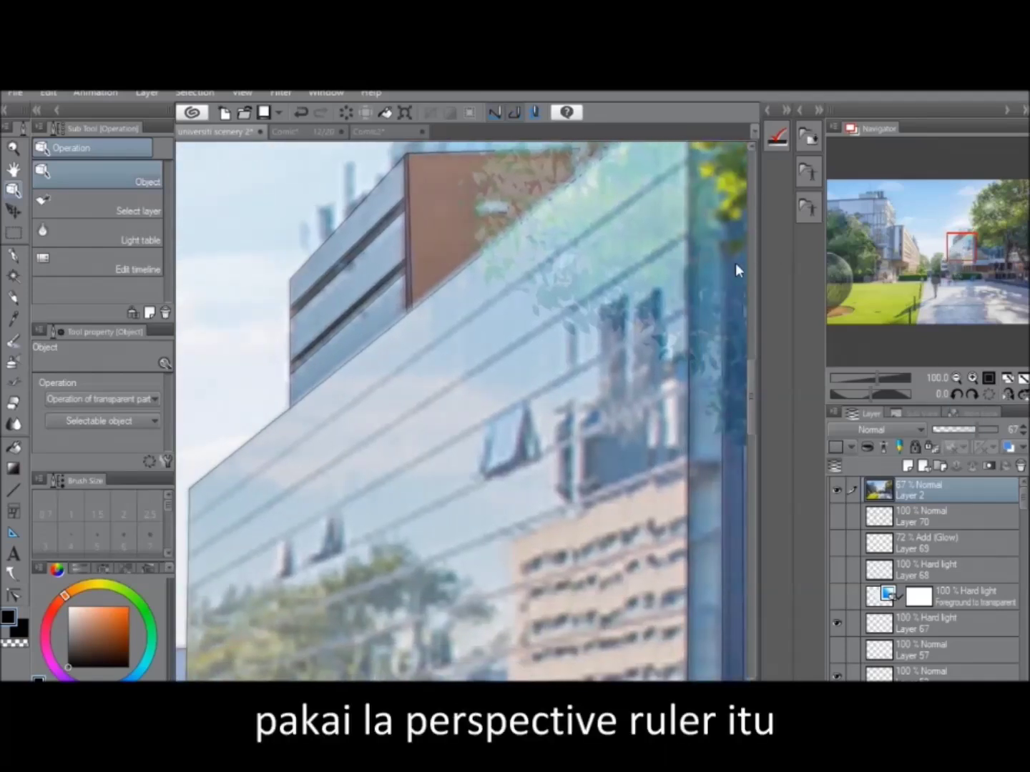
{"action": "left_click", "coordinate": [14, 255]}
{"action": "left_click_drag", "start_coordinate": [646, 188], "coordinate": [433, 315]}
{"action": "left_click_drag", "start_coordinate": [630, 281], "coordinate": [448, 399]}
{"action": "left_click_drag", "start_coordinate": [639, 354], "coordinate": [446, 466]}
{"action": "left_click_drag", "start_coordinate": [584, 449], "coordinate": [487, 517]}
{"action": "left_click_drag", "start_coordinate": [630, 417], "coordinate": [618, 426]}
{"action": "left_click_drag", "start_coordinate": [614, 486], "coordinate": [621, 240]}
{"action": "left_click_drag", "start_coordinate": [563, 475], "coordinate": [552, 244]}
{"action": "left_click_drag", "start_coordinate": [505, 282], "coordinate": [519, 544]}
{"action": "left_click_drag", "start_coordinate": [456, 517], "coordinate": [438, 331]}
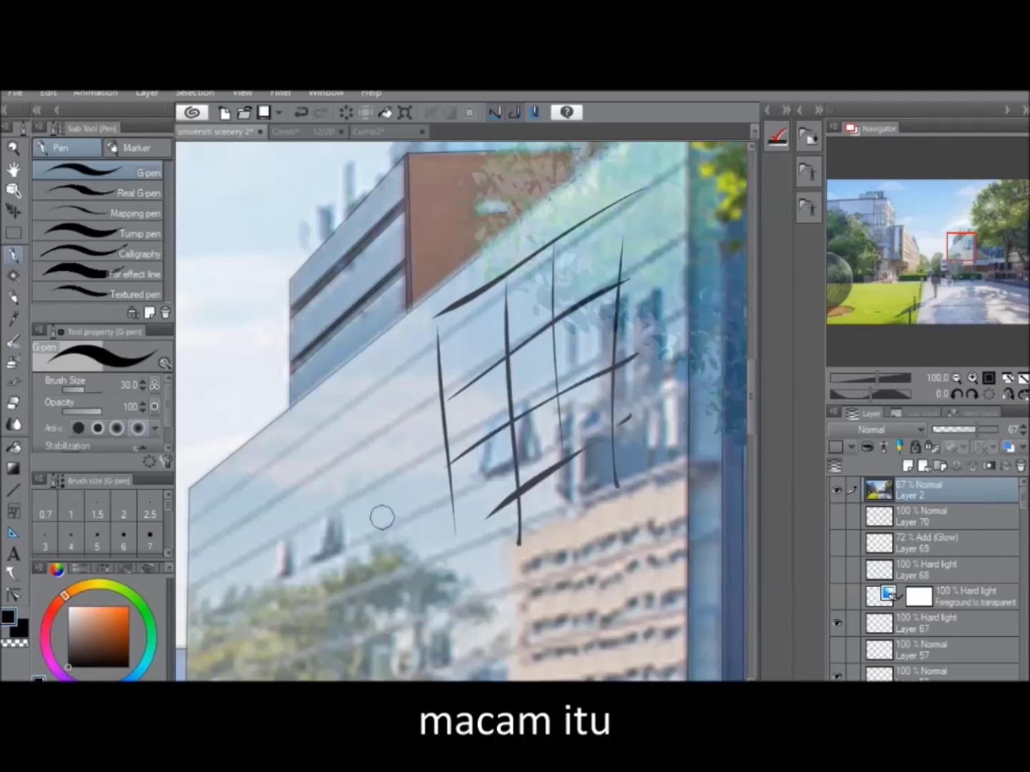
{"action": "left_click_drag", "start_coordinate": [373, 562], "coordinate": [357, 364]}
Undo all the freehand grid strokes on the glass facade.
{"action": "key", "text": "ctrl+z"}
{"action": "key", "text": "ctrl+z"}
{"action": "key", "text": "ctrl+z"}
{"action": "key", "text": "ctrl+z"}
{"action": "key", "text": "ctrl+z"}
{"action": "key", "text": "ctrl+z"}
{"action": "key", "text": "ctrl+z"}
{"action": "key", "text": "ctrl+z"}
{"action": "key", "text": "ctrl+z"}
{"action": "key", "text": "ctrl+z"}
{"action": "key", "text": "ctrl+z"}
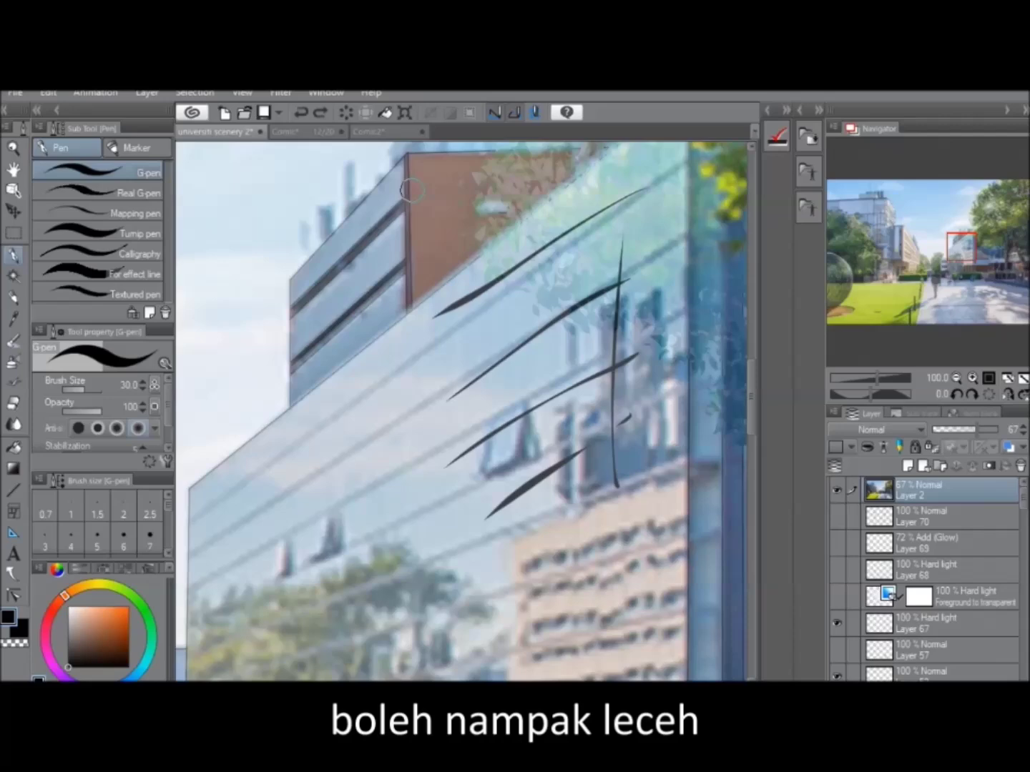
Set the opacity of the reference photo layer, Layer 2, to 100%.
{"action": "left_click", "coordinate": [970, 376]}
{"action": "left_click", "coordinate": [958, 379]}
{"action": "left_click", "coordinate": [959, 379]}
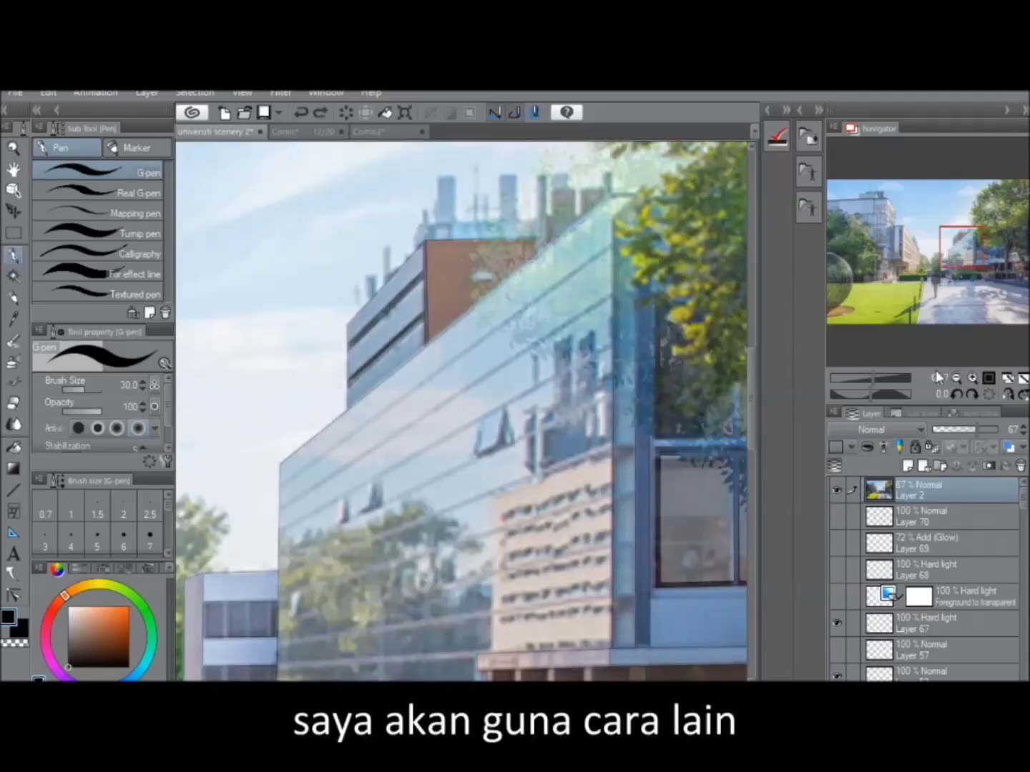
{"action": "left_click_drag", "start_coordinate": [975, 428], "coordinate": [949, 428]}
{"action": "left_click_drag", "start_coordinate": [955, 298], "coordinate": [961, 286]}
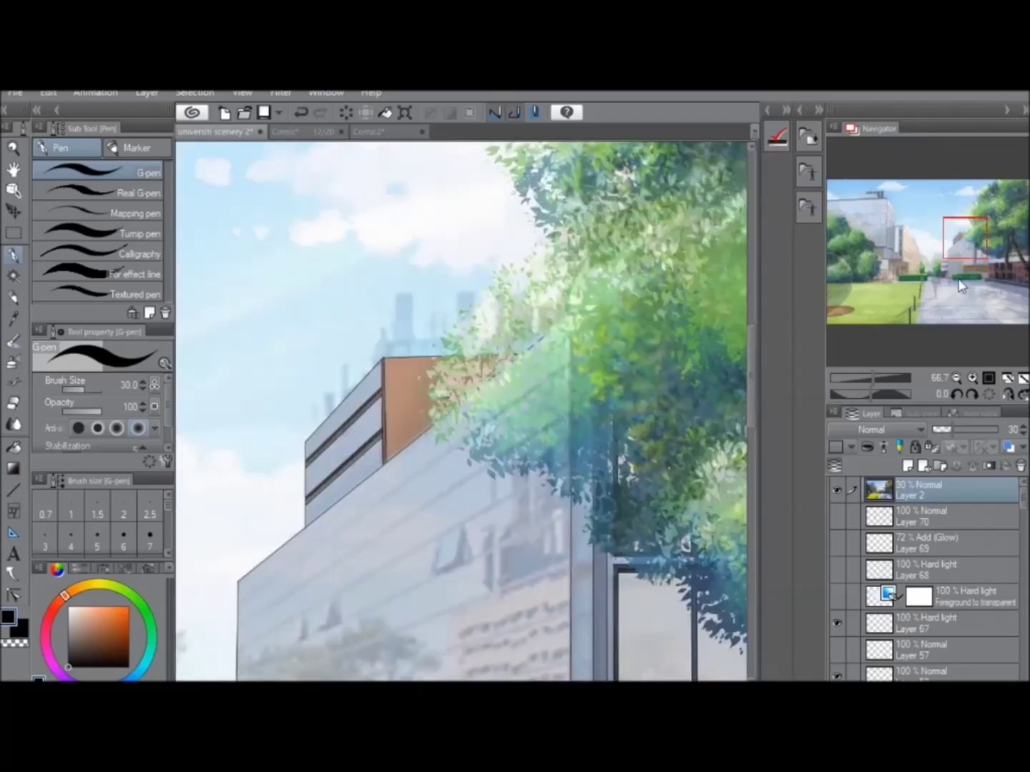
{"action": "mouse_move", "coordinate": [951, 428]}
{"action": "left_mouse_down"}
{"action": "mouse_move", "coordinate": [990, 428]}
{"action": "mouse_move", "coordinate": [964, 429]}
{"action": "left_mouse_up"}
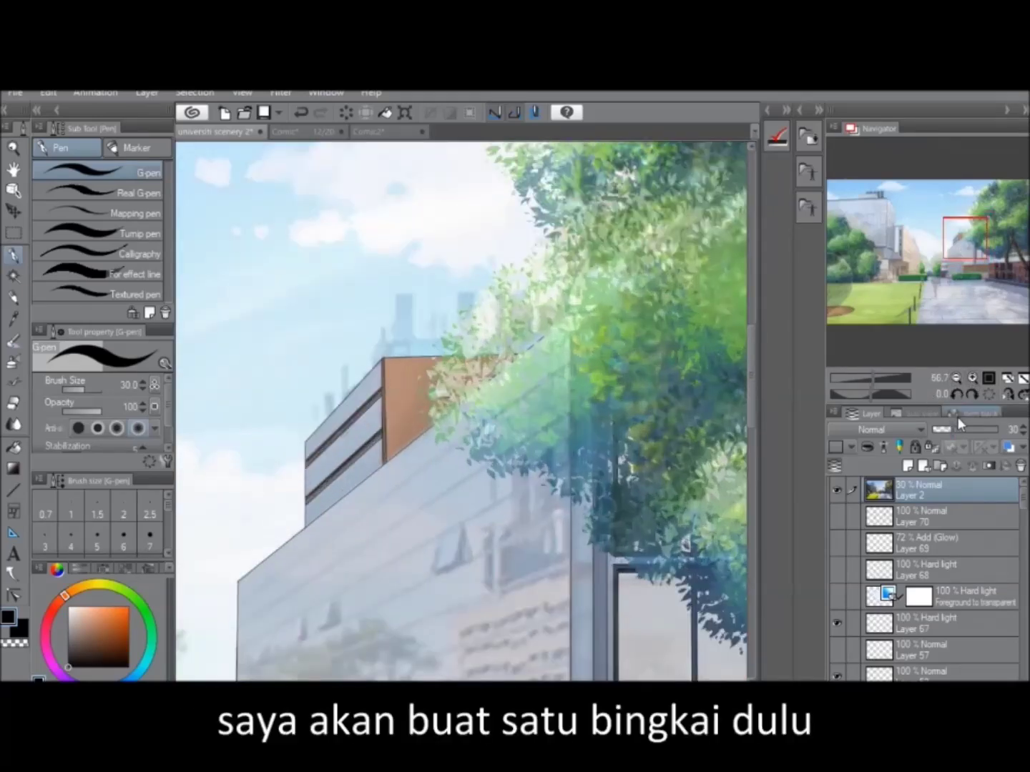
{"action": "left_click", "coordinate": [1005, 429]}
{"action": "left_click", "coordinate": [973, 377]}
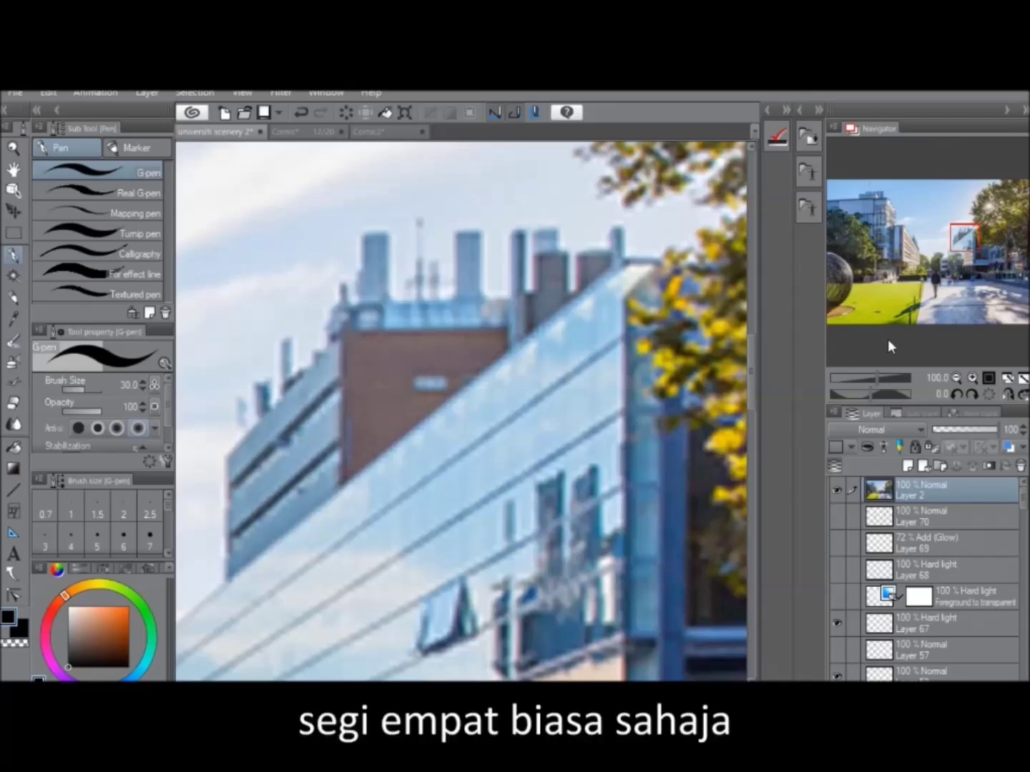
Create a new raster layer above the reference photo layer.
{"action": "key", "text": "ctrl+minus"}
{"action": "right_click", "coordinate": [944, 493]}
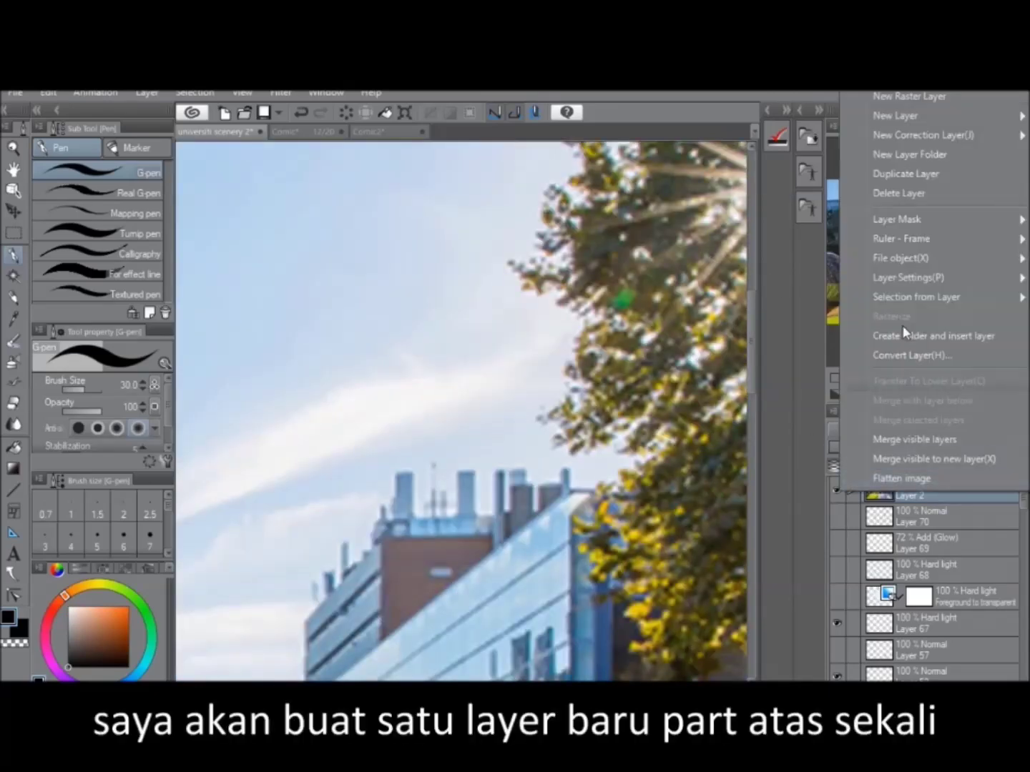
{"action": "left_click", "coordinate": [944, 104]}
{"action": "left_click_drag", "start_coordinate": [656, 445], "coordinate": [728, 307]}
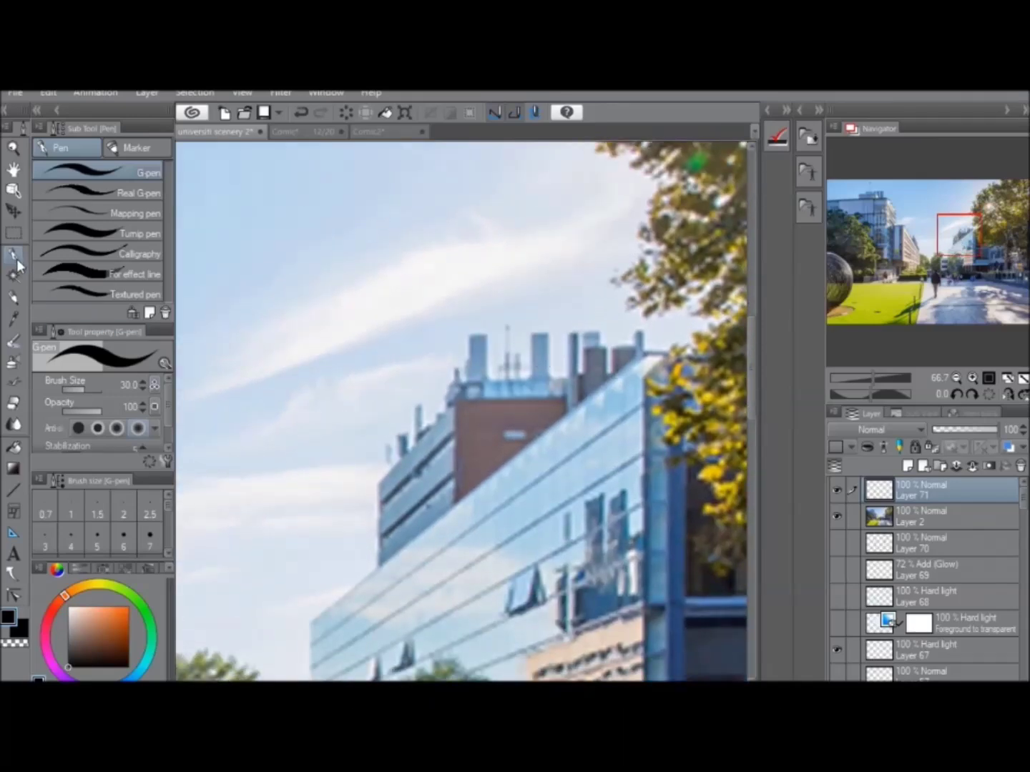
Choose a muted grey-blue colour and draw an upright rectangle outline in the sky above the building with the Rectangle figure tool.
{"action": "left_click", "coordinate": [619, 419], "text": "alt"}
{"action": "left_click", "coordinate": [531, 433], "text": "alt"}
{"action": "left_click", "coordinate": [96, 633]}
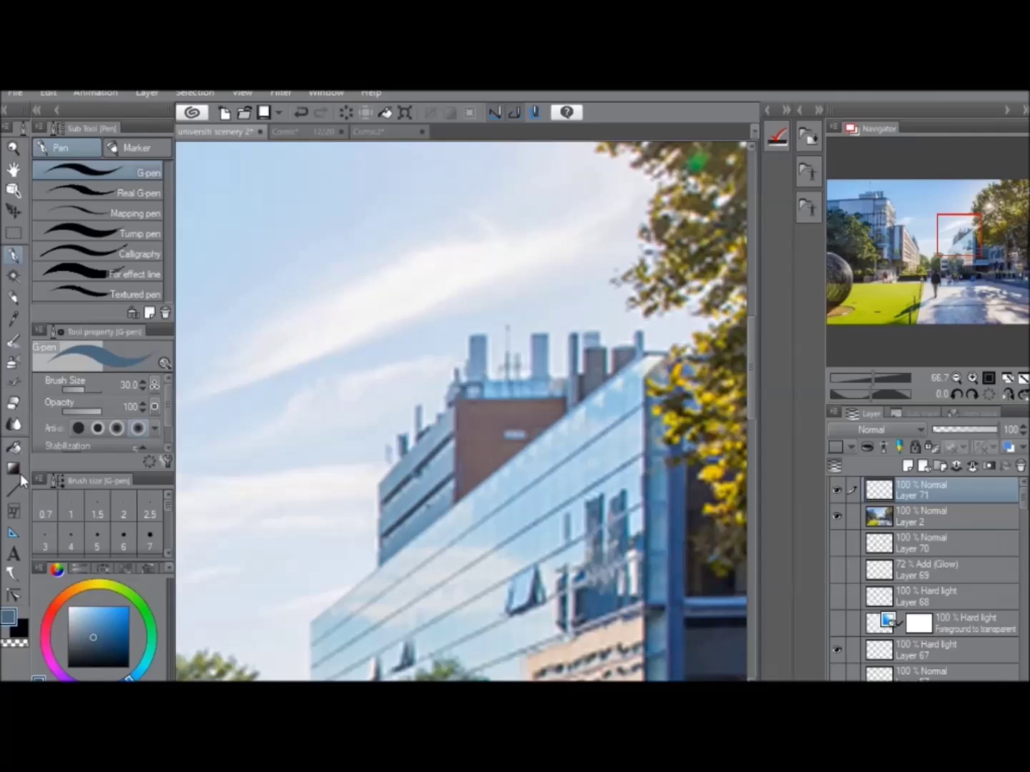
{"action": "left_click", "coordinate": [13, 491]}
{"action": "left_click", "coordinate": [143, 271]}
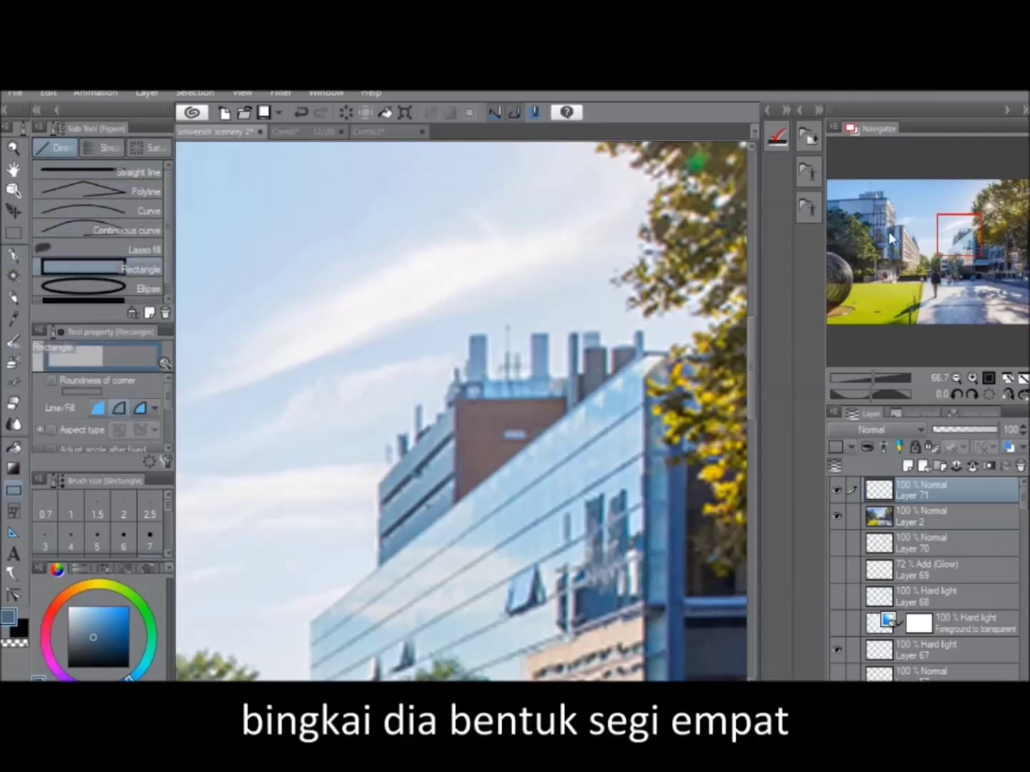
{"action": "left_click_drag", "start_coordinate": [484, 263], "coordinate": [557, 396]}
{"action": "key", "text": "ctrl+z"}
{"action": "left_click_drag", "start_coordinate": [493, 281], "coordinate": [568, 392]}
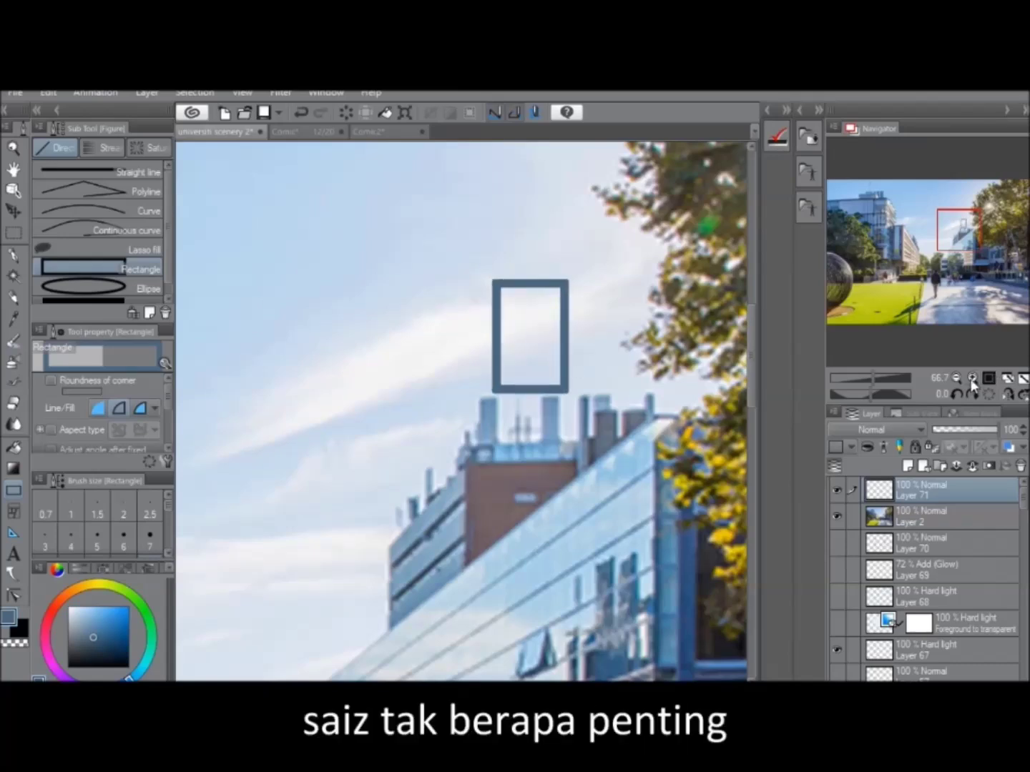
Delete the rectangle's two thick vertical sides with a rectangular selection, keeping its top and bottom bars.
{"action": "left_click", "coordinate": [995, 374]}
{"action": "left_click_drag", "start_coordinate": [956, 246], "coordinate": [970, 228]}
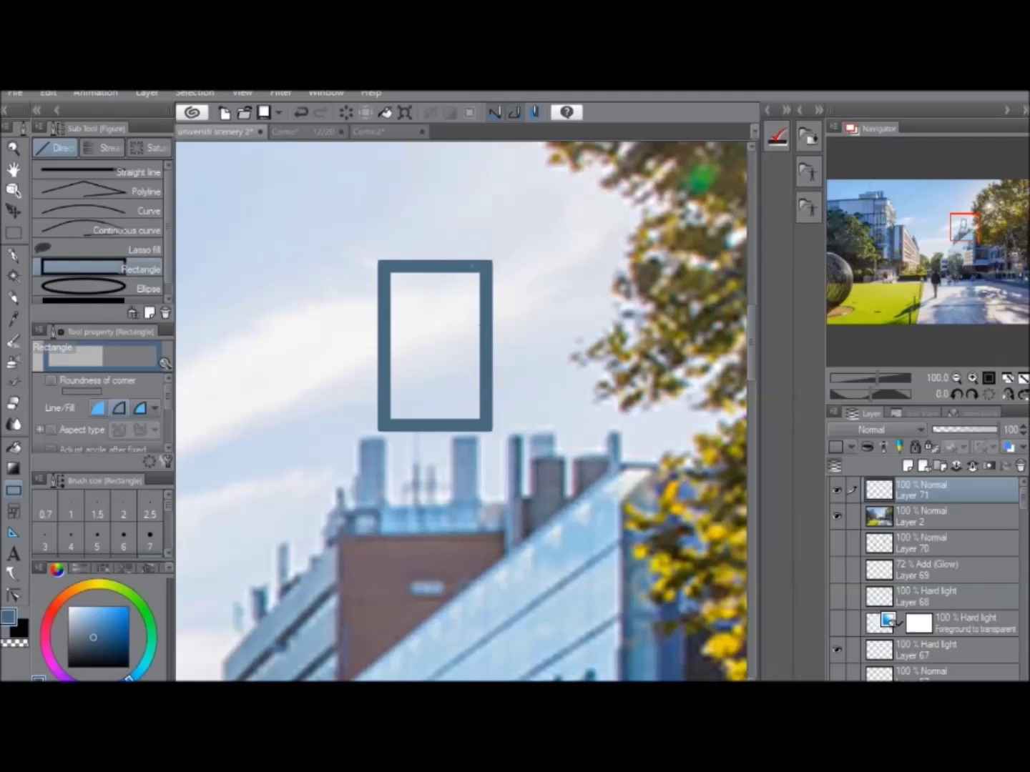
{"action": "left_click", "coordinate": [14, 231]}
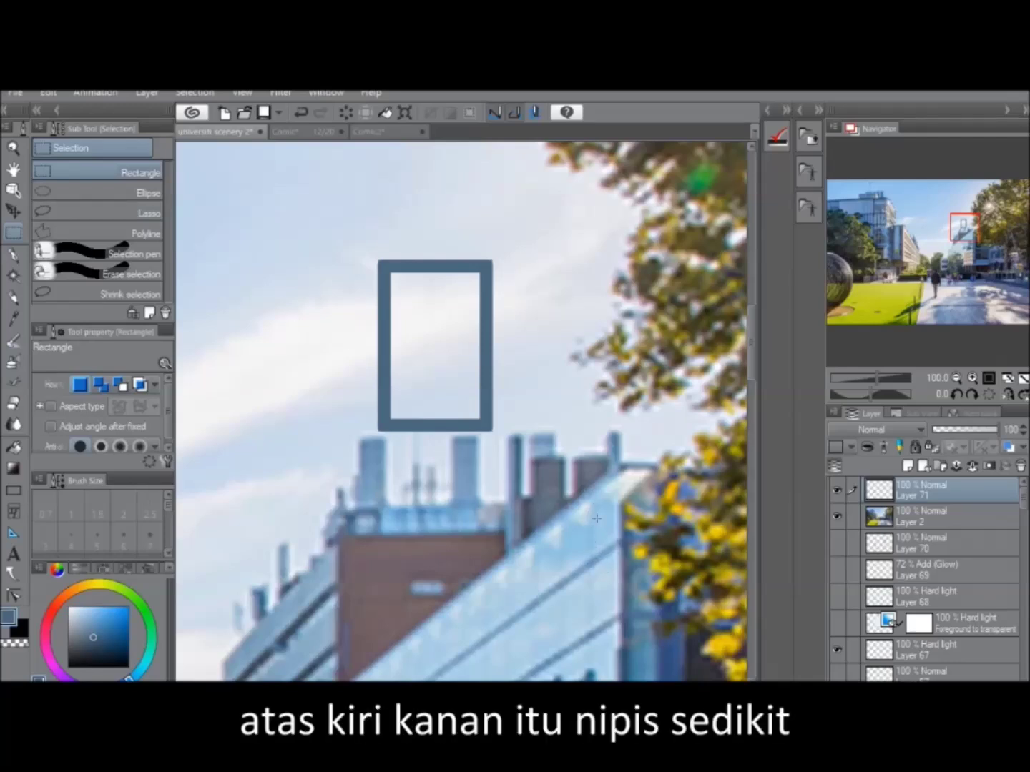
{"action": "left_click_drag", "start_coordinate": [372, 272], "coordinate": [522, 422]}
{"action": "key", "text": "Delete"}
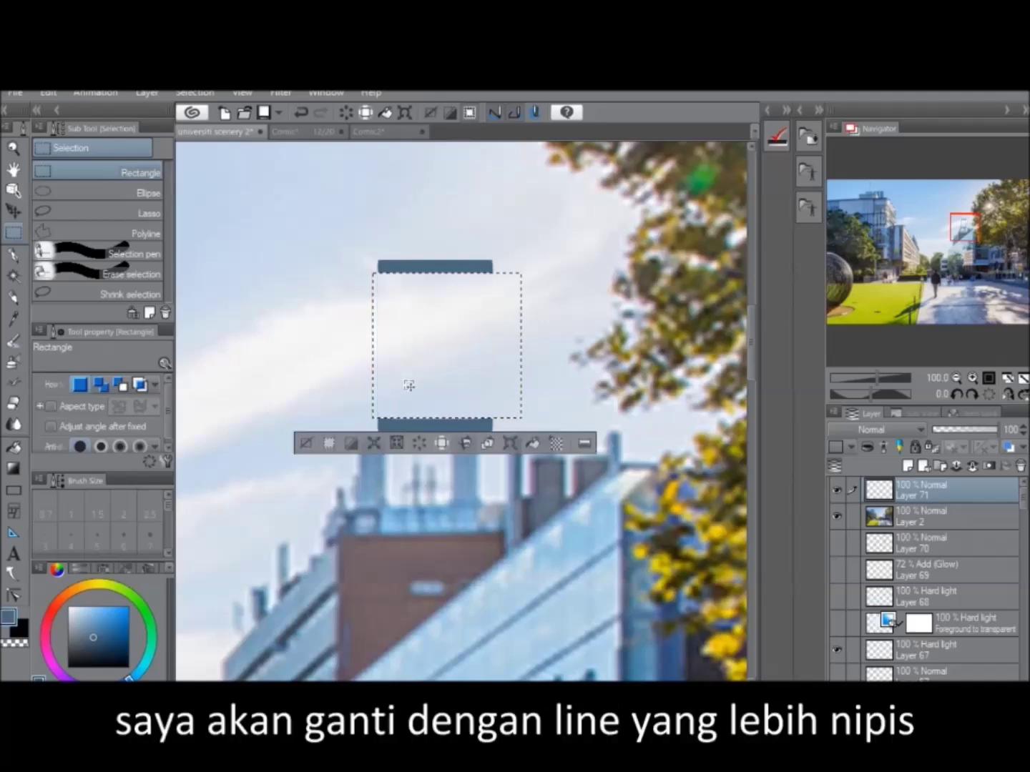
{"action": "left_click", "coordinate": [314, 394]}
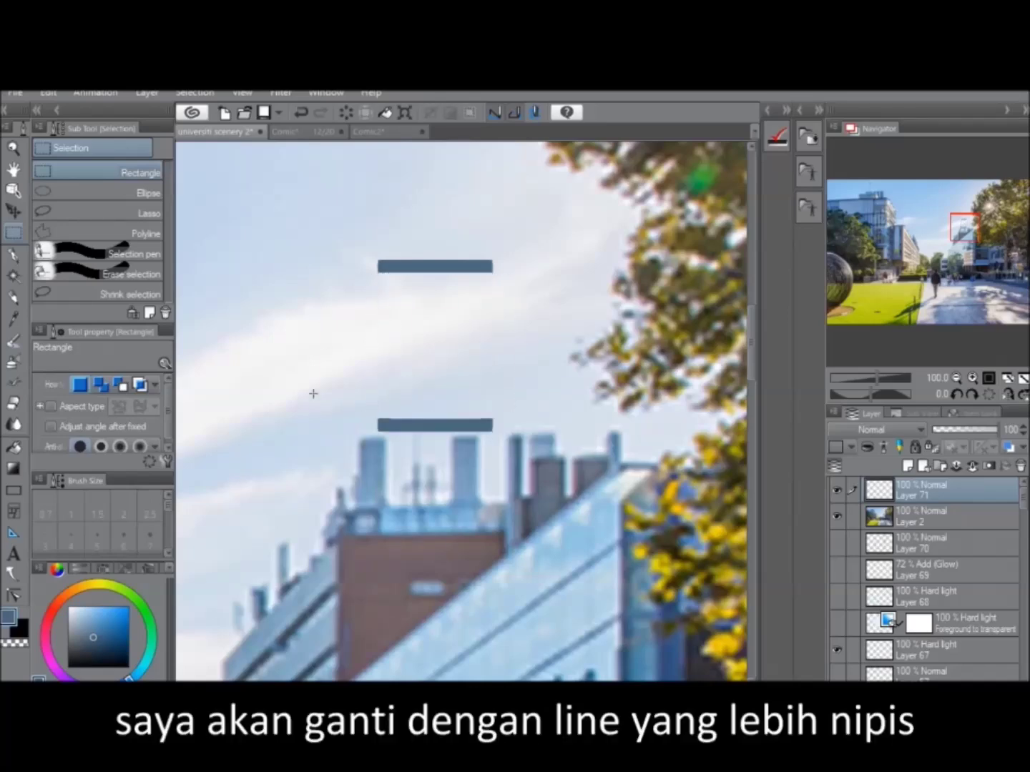
Draw thinner vertical sides connecting the top and bottom bars with the Straight line tool at brush size 10.
{"action": "left_click", "coordinate": [13, 490]}
{"action": "left_click", "coordinate": [18, 628]}
{"action": "left_click", "coordinate": [448, 421], "text": "alt"}
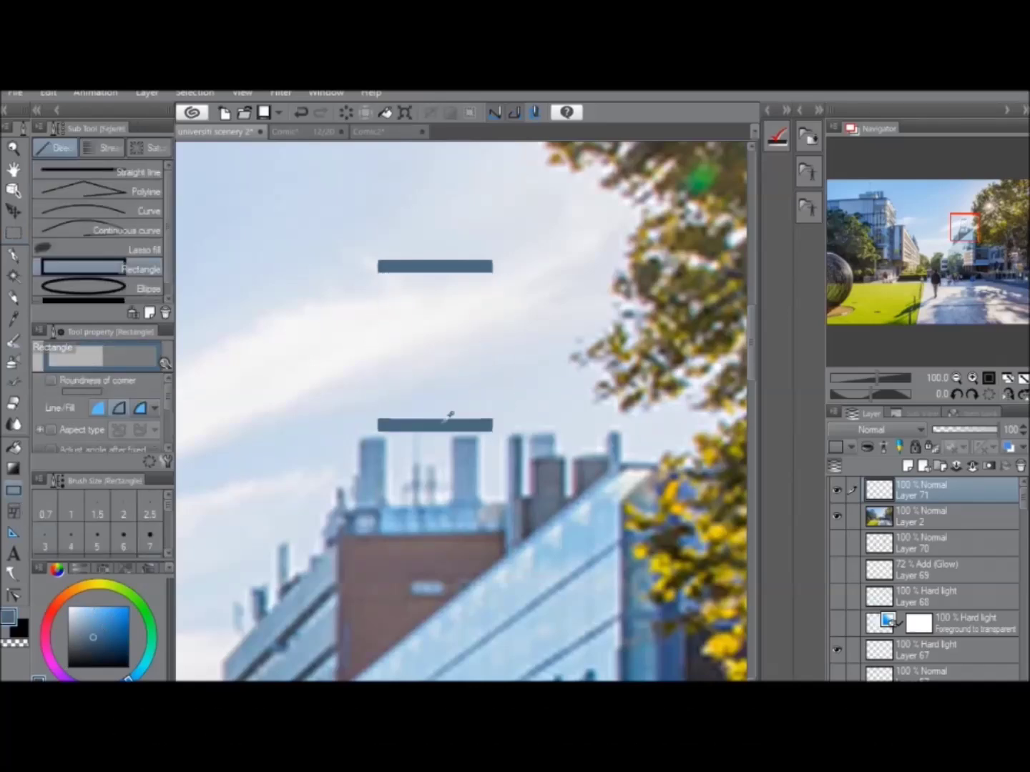
{"action": "left_click", "coordinate": [148, 173]}
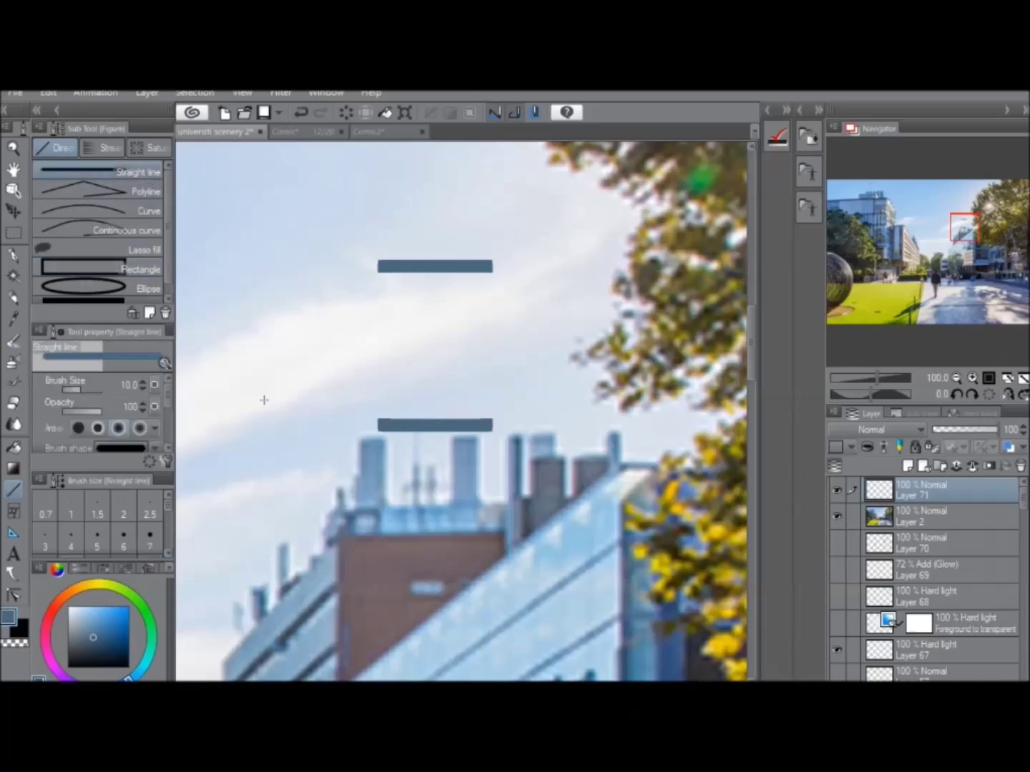
{"action": "left_click_drag", "start_coordinate": [382, 416], "coordinate": [383, 283]}
{"action": "key", "text": "ctrl+z"}
{"action": "left_click_drag", "start_coordinate": [382, 423], "coordinate": [384, 270]}
{"action": "key", "text": "ctrl+z"}
{"action": "left_click_drag", "start_coordinate": [382, 423], "coordinate": [392, 280]}
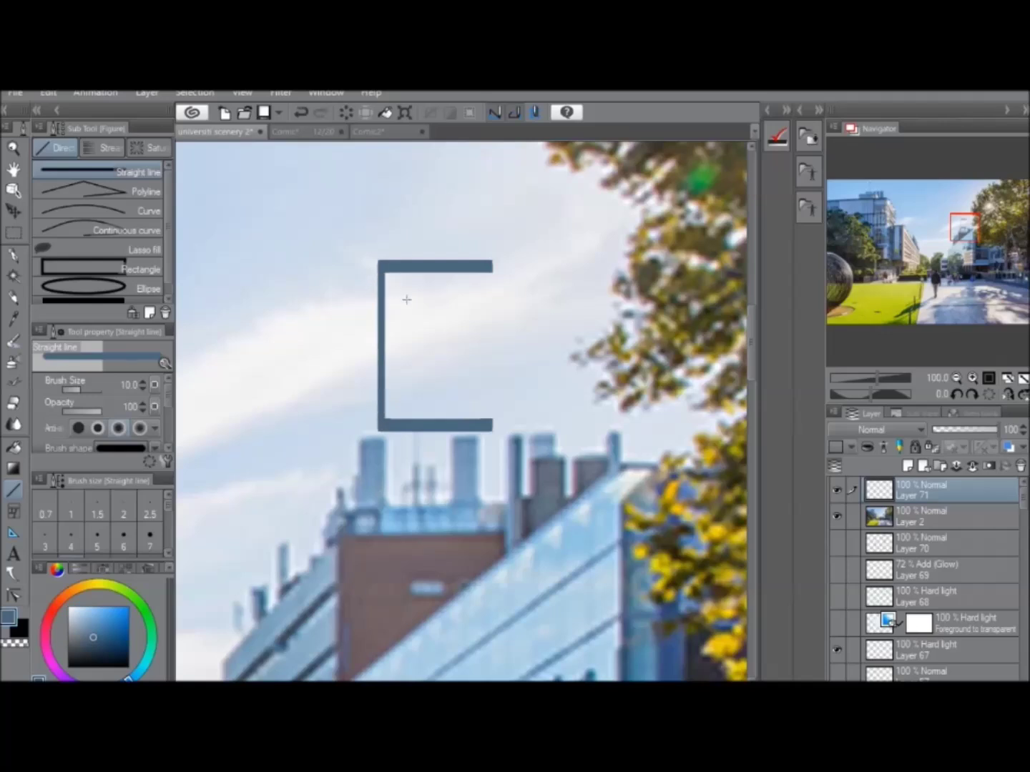
{"action": "left_click_drag", "start_coordinate": [493, 424], "coordinate": [497, 264]}
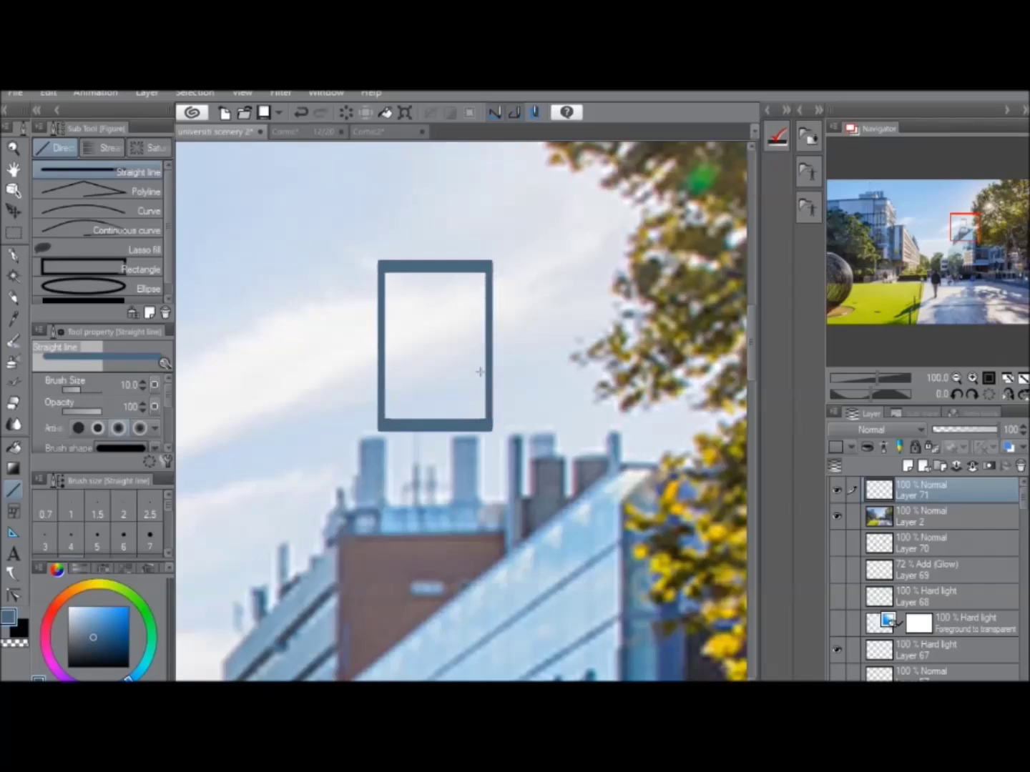
{"action": "key", "text": "ctrl+z"}
{"action": "left_click_drag", "start_coordinate": [491, 424], "coordinate": [494, 267]}
Trim the outer edges of the frame's vertical sides flush by deleting narrow rectangular selections on both sides.
{"action": "left_click", "coordinate": [18, 229]}
{"action": "left_click_drag", "start_coordinate": [550, 461], "coordinate": [492, 228]}
{"action": "left_click", "coordinate": [362, 237]}
{"action": "left_click_drag", "start_coordinate": [322, 214], "coordinate": [380, 475]}
{"action": "key", "text": "Delete"}
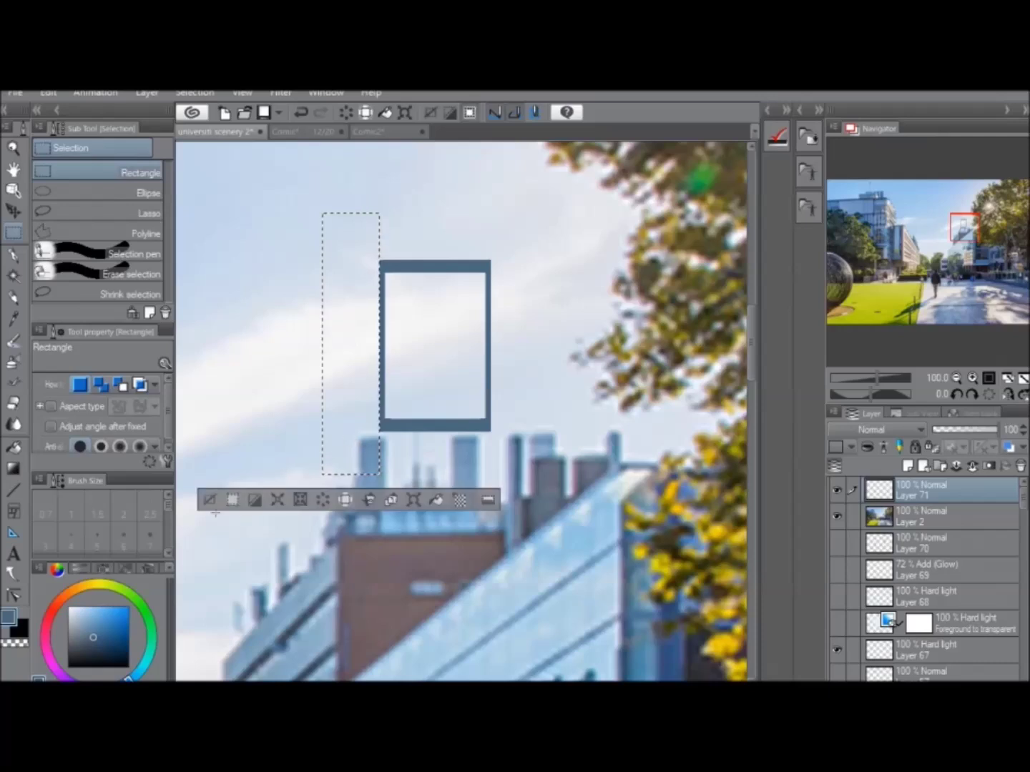
{"action": "left_click", "coordinate": [241, 454]}
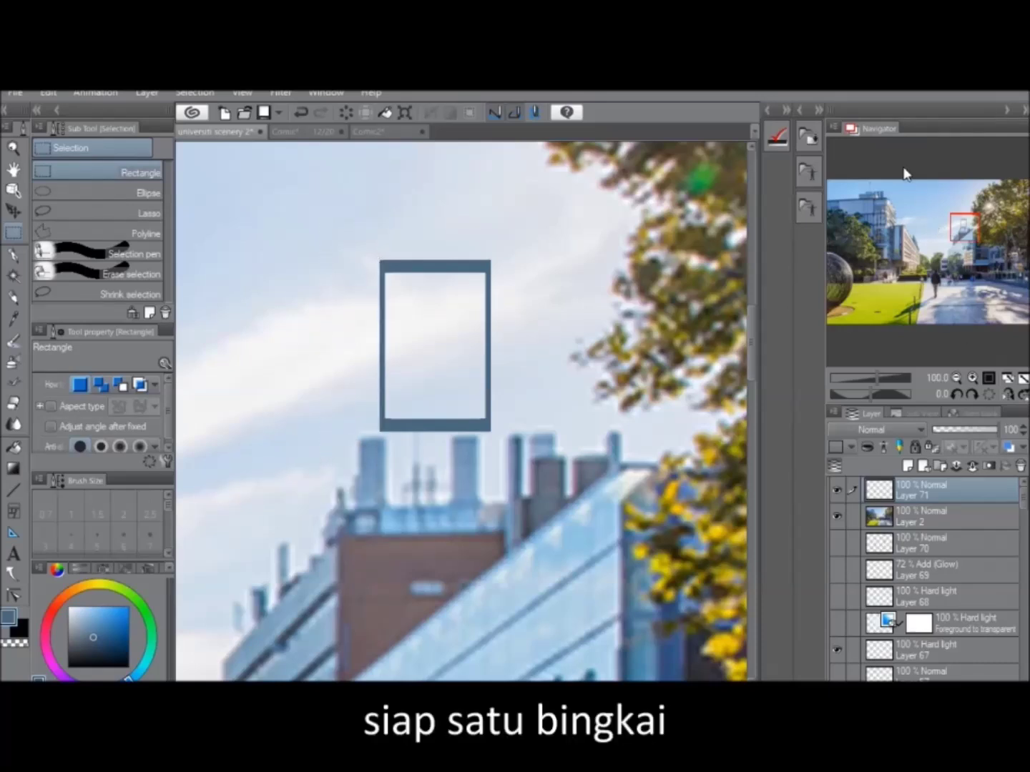
{"action": "scroll", "coordinate": [969, 229], "scroll_direction": "down", "scroll_amount": 3}
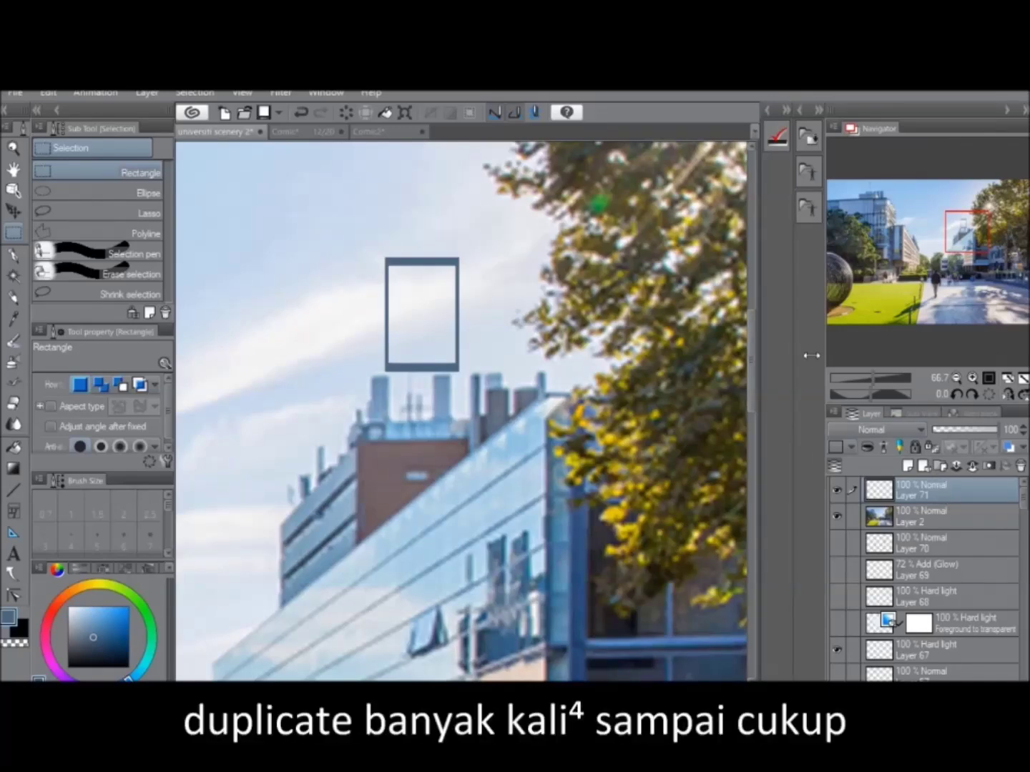
{"action": "left_click_drag", "start_coordinate": [962, 242], "coordinate": [957, 263]}
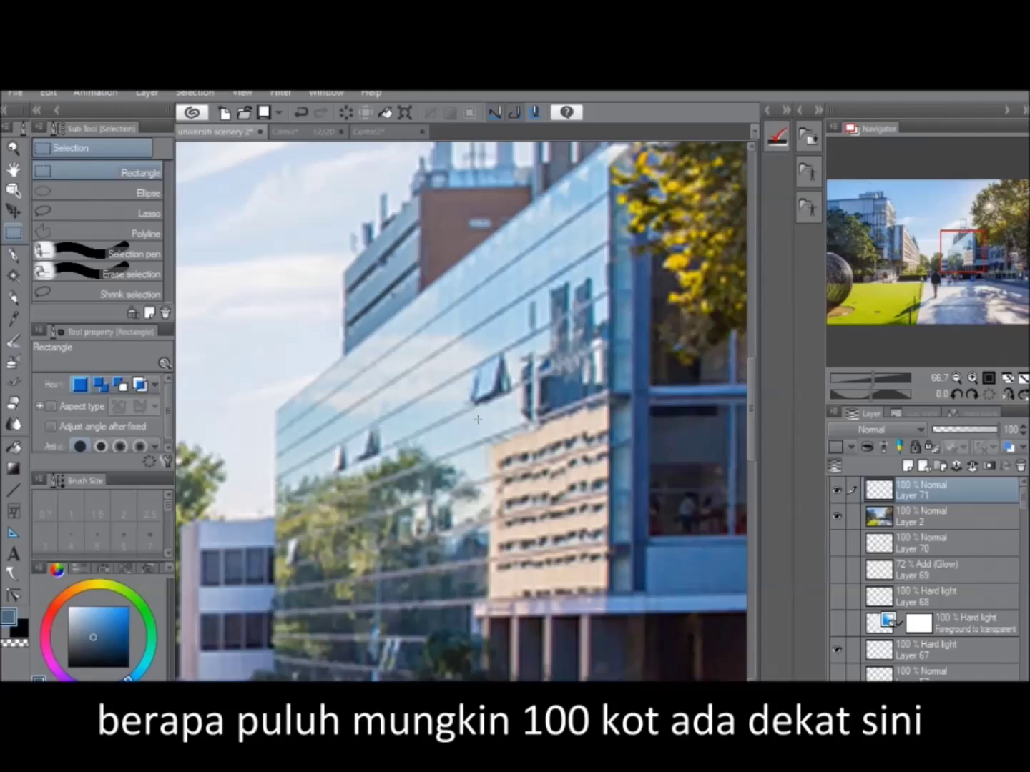
{"action": "left_click", "coordinate": [956, 378]}
{"action": "left_click_drag", "start_coordinate": [955, 260], "coordinate": [962, 233]}
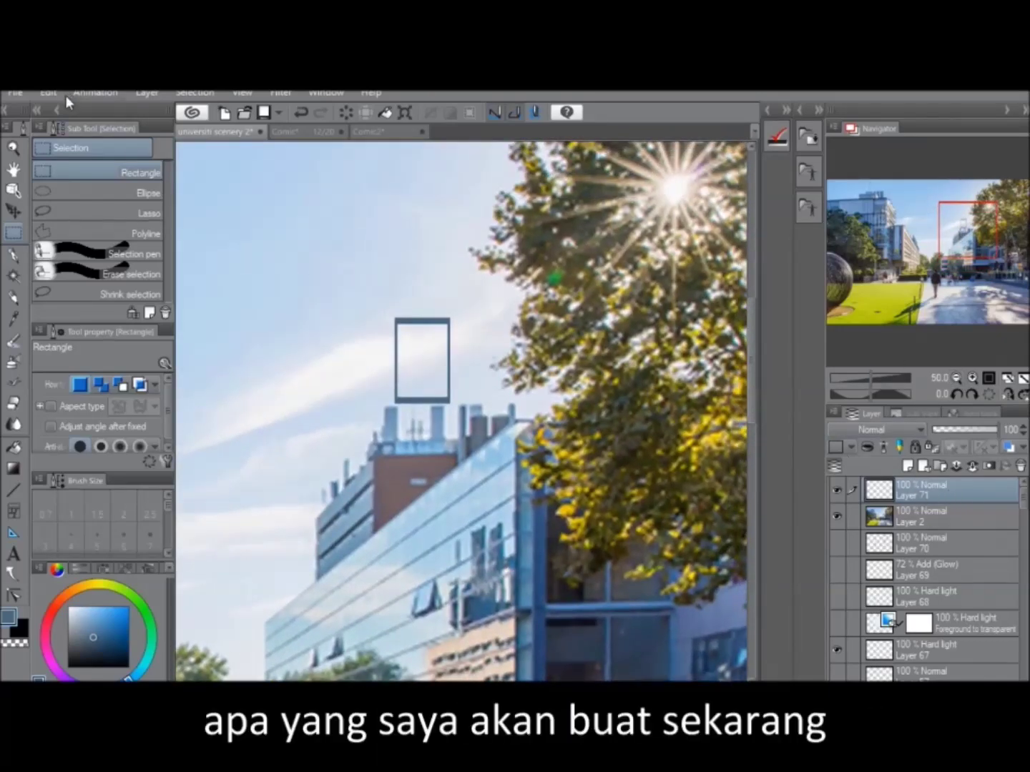
{"action": "left_click", "coordinate": [836, 492]}
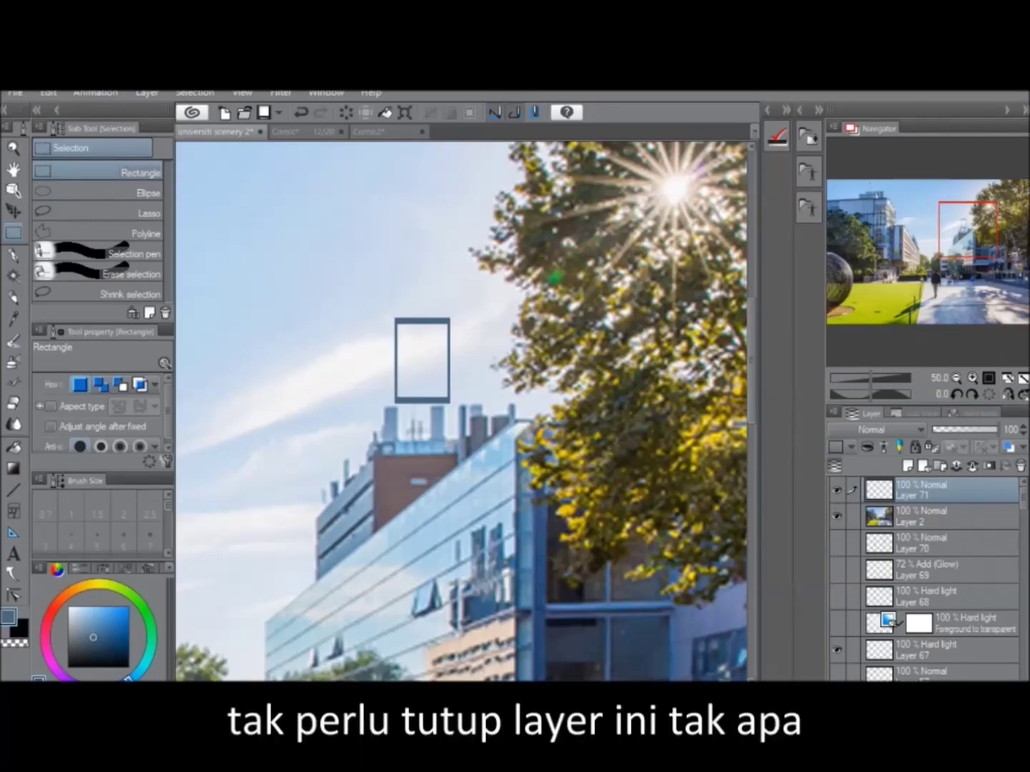
Start registering the frame layer as an image material and name it Window frame.
{"action": "left_click", "coordinate": [49, 92]}
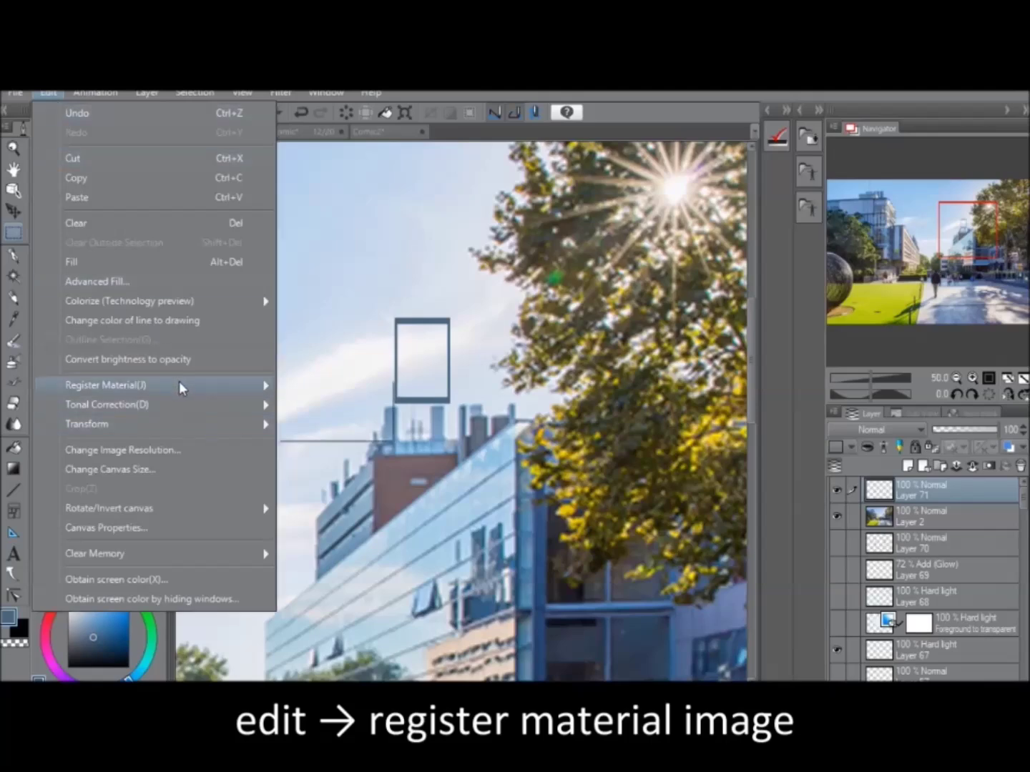
{"action": "mouse_move", "coordinate": [191, 384]}
{"action": "left_click", "coordinate": [342, 389]}
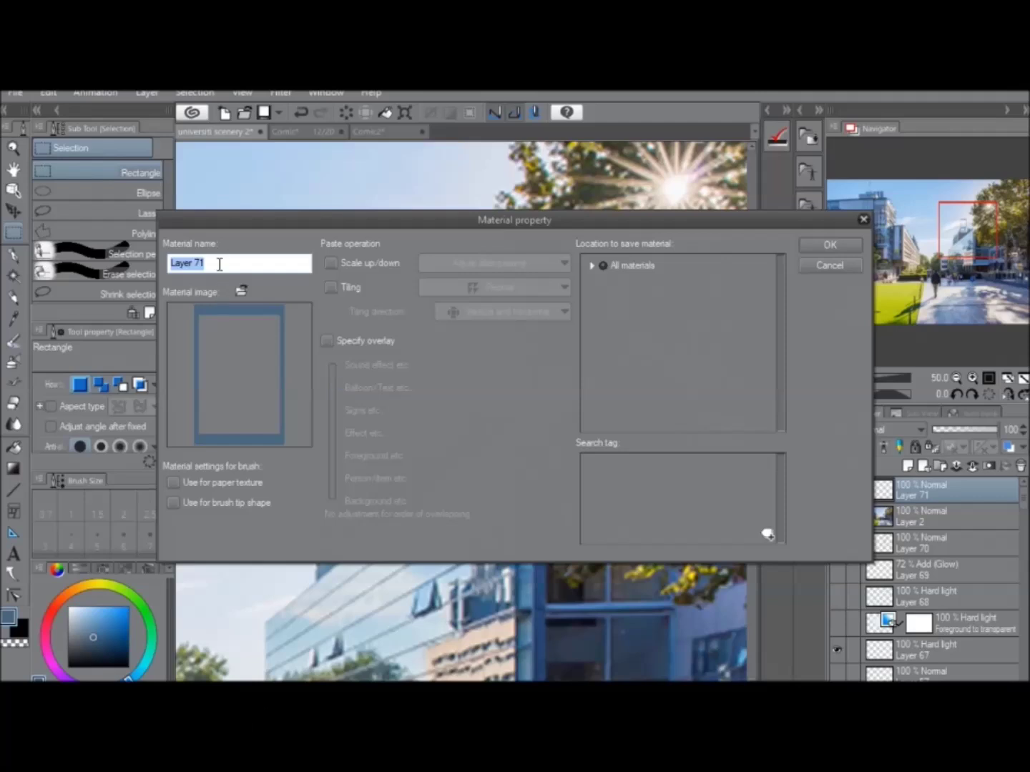
{"action": "type", "text": "Wi"}
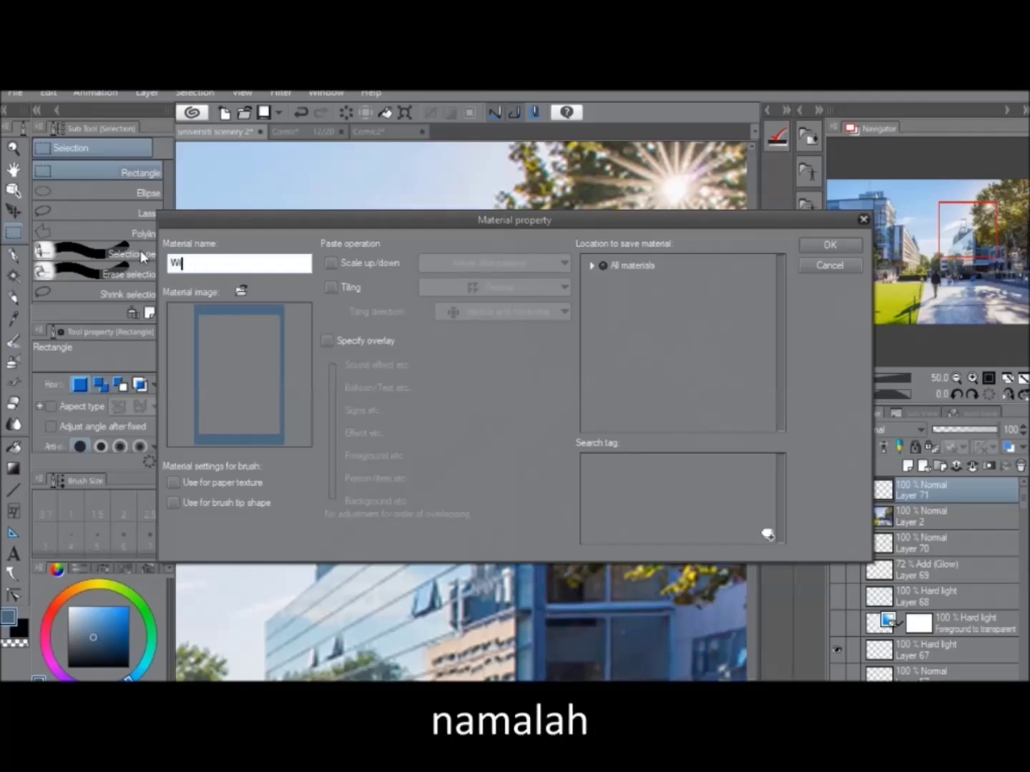
{"action": "type", "text": "ndow frame"}
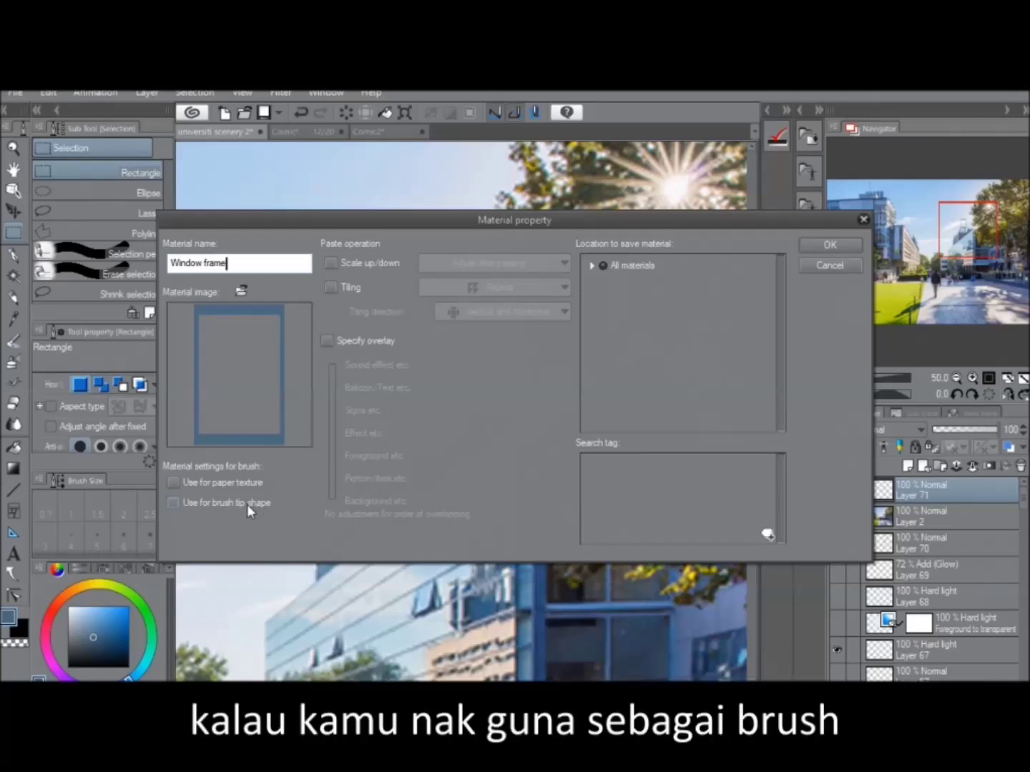
Turn on tiling for the Window frame material and leave its use as a brush tip shape off.
{"action": "left_click", "coordinate": [248, 504]}
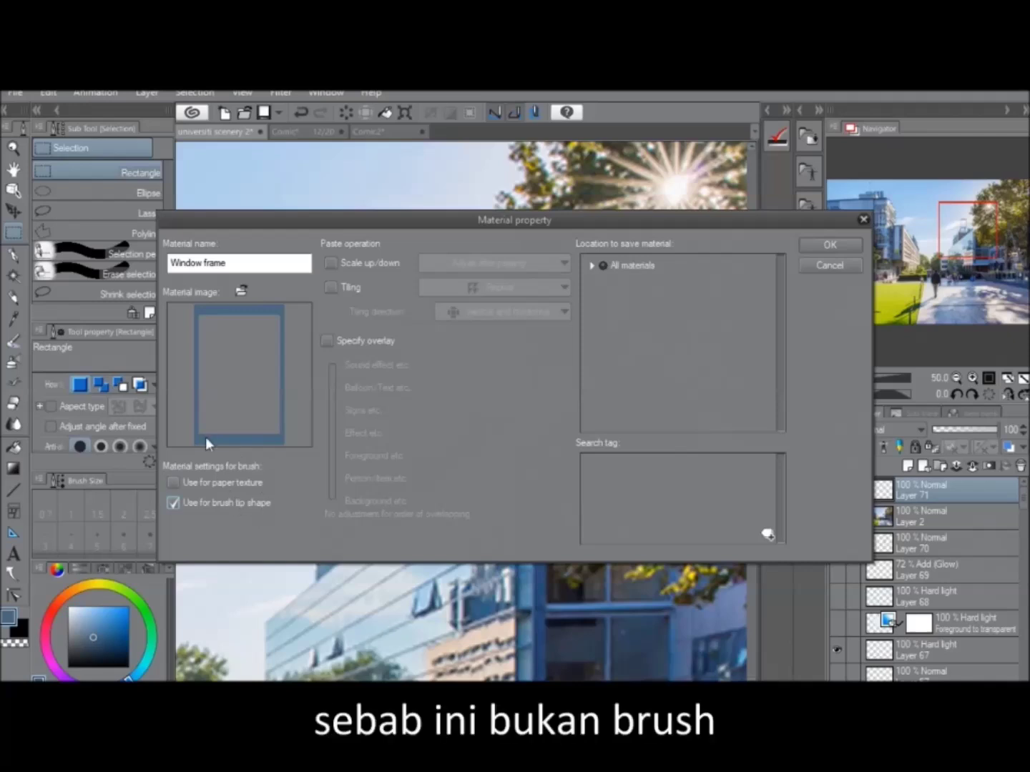
{"action": "left_click", "coordinate": [227, 505]}
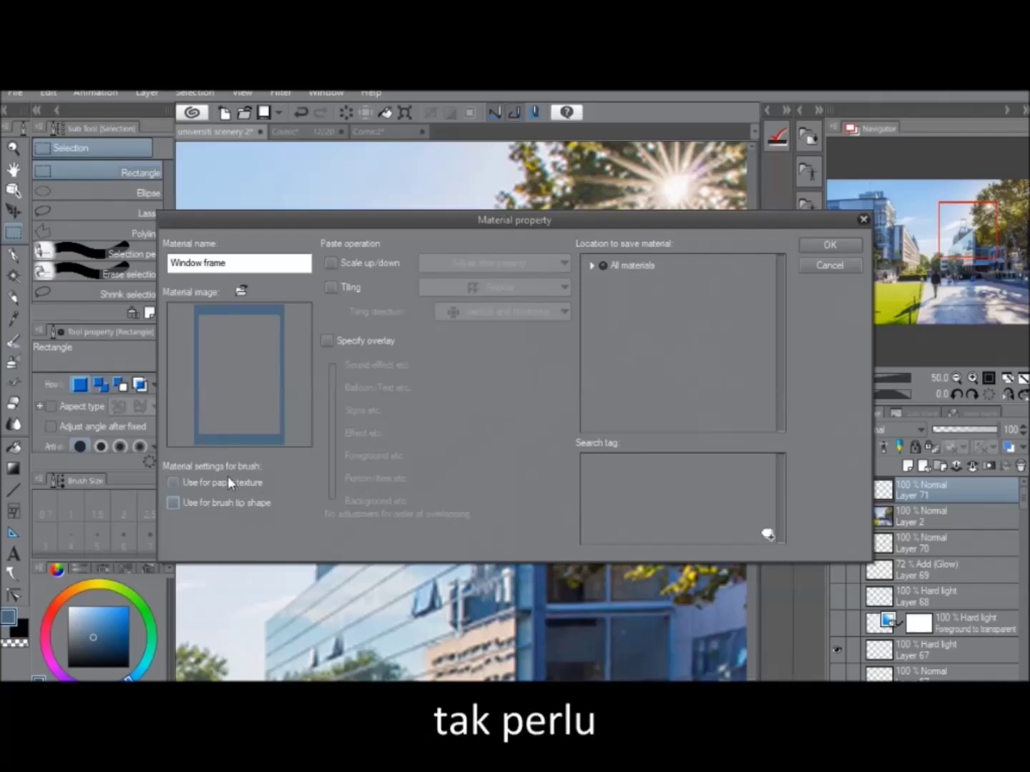
{"action": "left_click", "coordinate": [332, 287]}
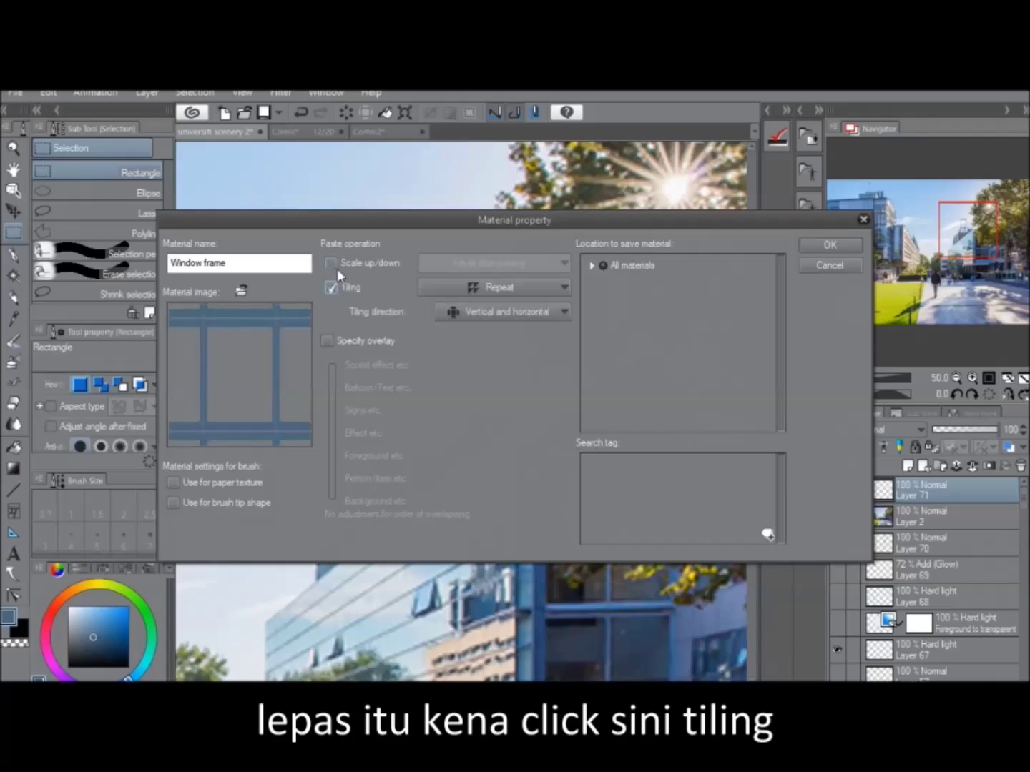
Try the Reverse and Flip tiling modes for the Window frame material and set it back to Repeat.
{"action": "left_click", "coordinate": [524, 288]}
{"action": "left_click", "coordinate": [511, 336]}
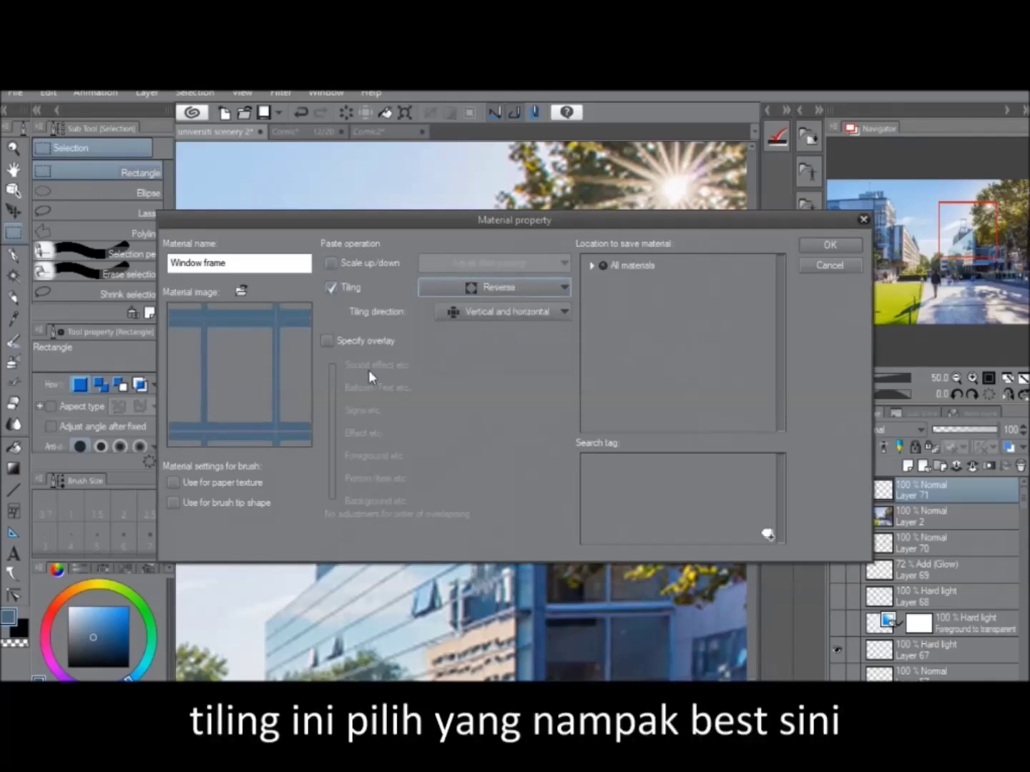
{"action": "left_click", "coordinate": [507, 289]}
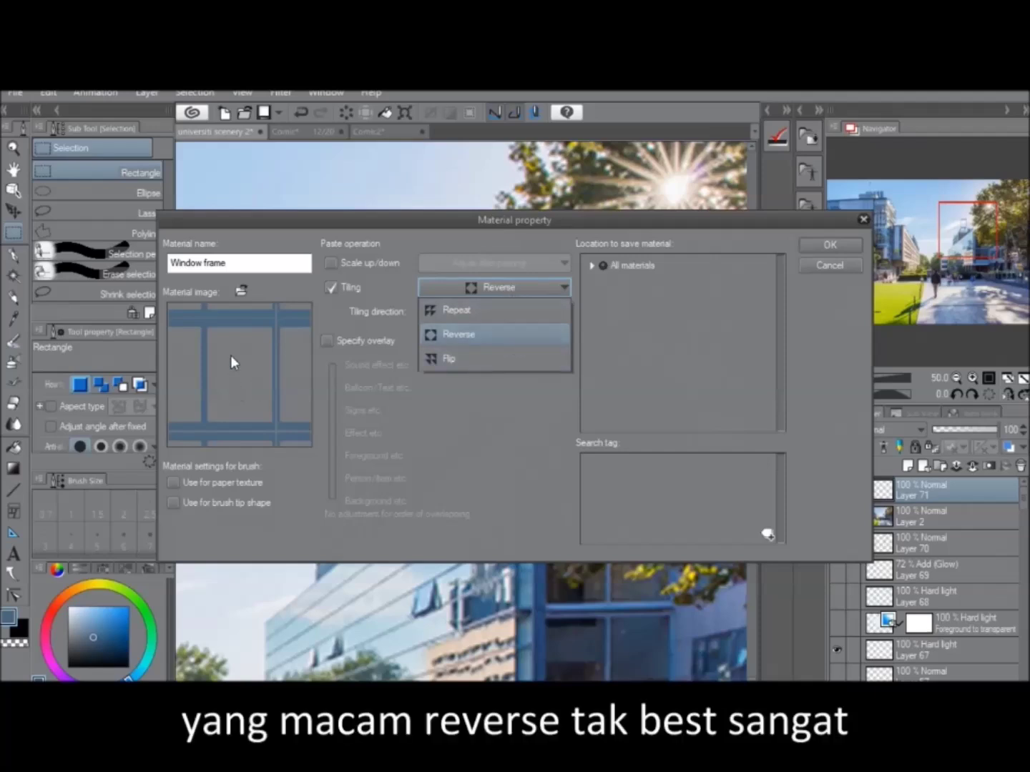
{"action": "left_click", "coordinate": [472, 355]}
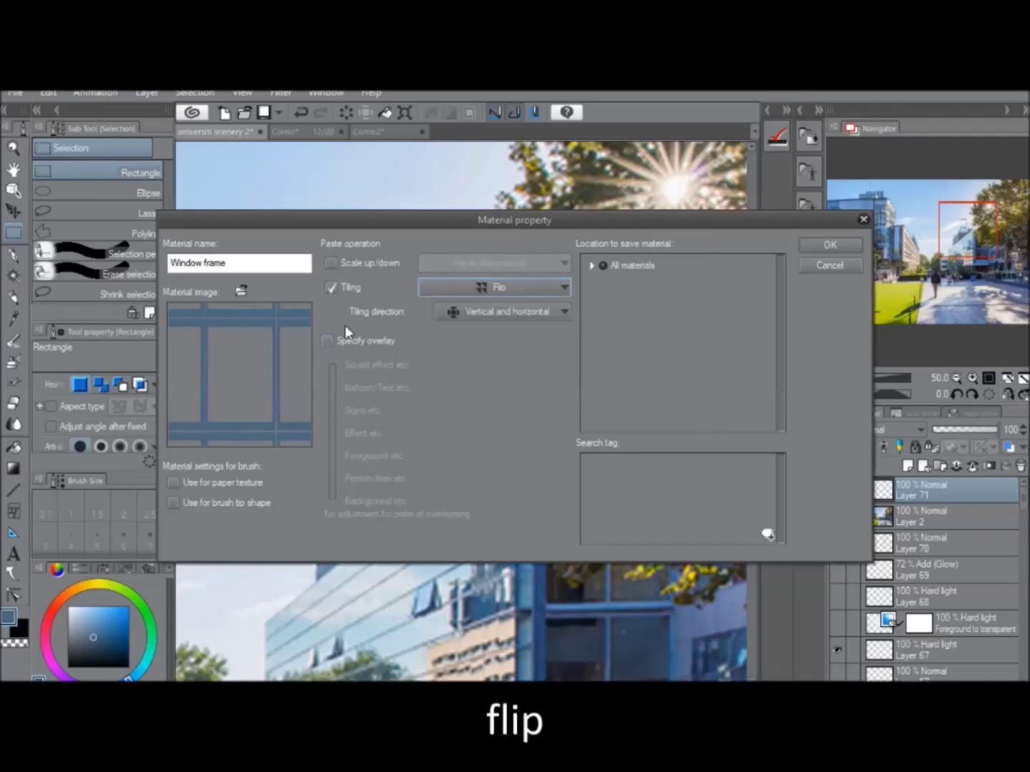
{"action": "left_click", "coordinate": [469, 286]}
{"action": "left_click", "coordinate": [481, 310]}
{"action": "left_click", "coordinate": [485, 289]}
{"action": "left_click", "coordinate": [479, 291]}
{"action": "left_click", "coordinate": [479, 292]}
{"action": "left_click", "coordinate": [483, 312]}
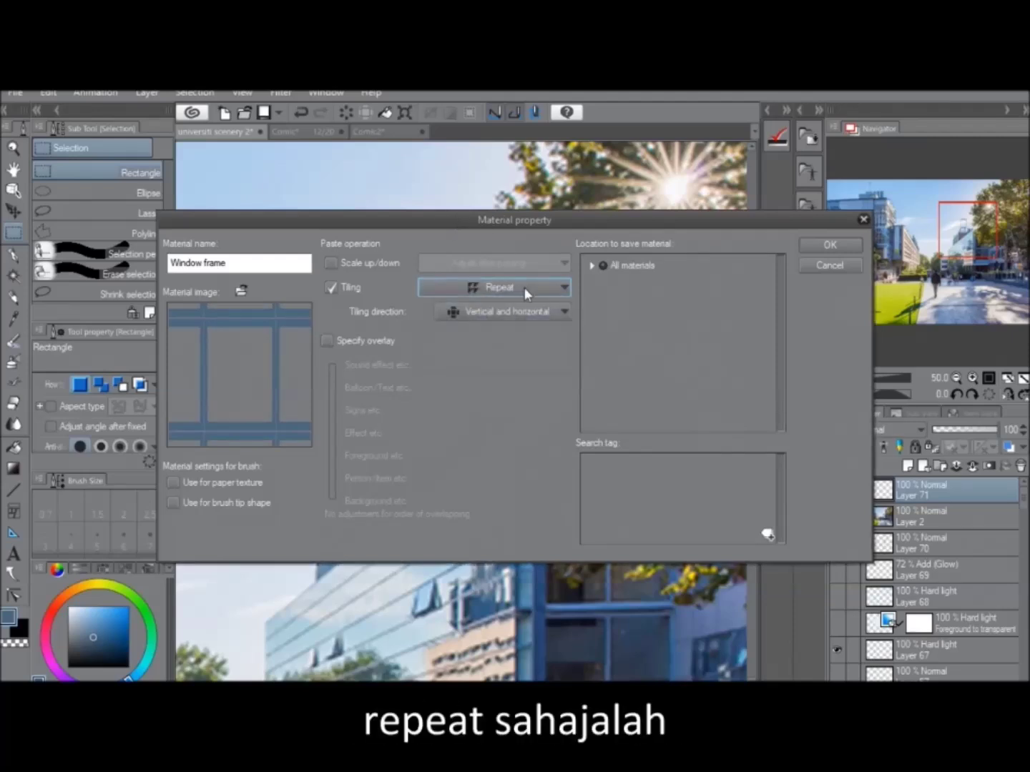
Try the Only horizontal and Only vertical tiling directions and set the direction back to Vertical and horizontal.
{"action": "left_click", "coordinate": [540, 315]}
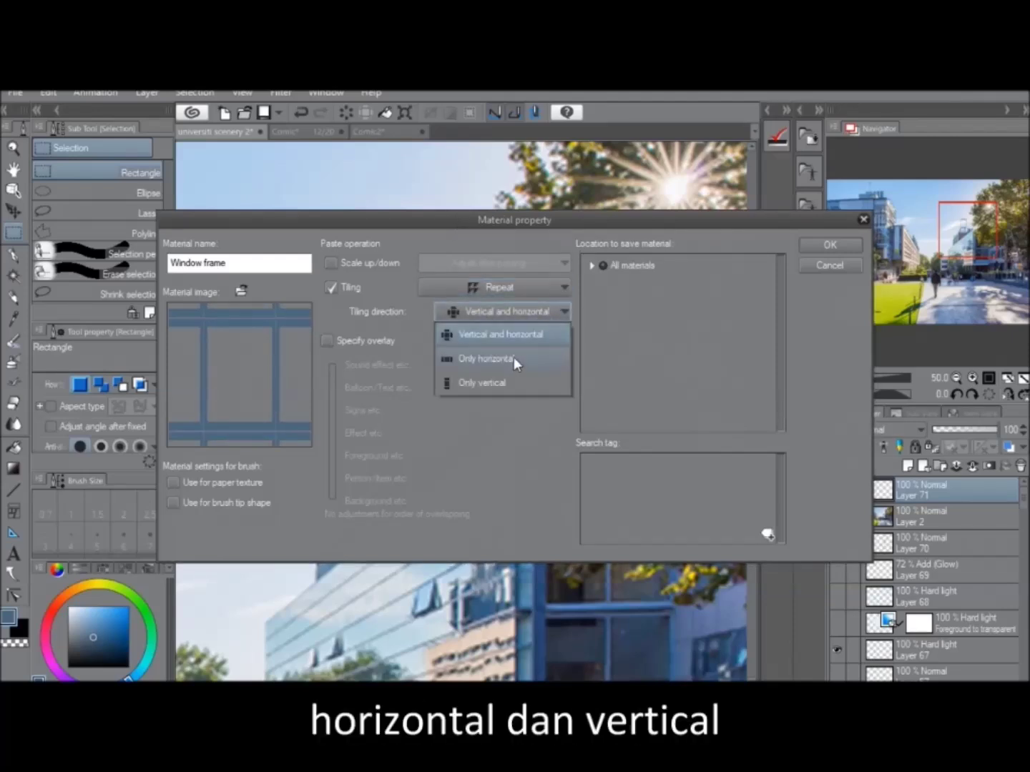
{"action": "left_click", "coordinate": [513, 362]}
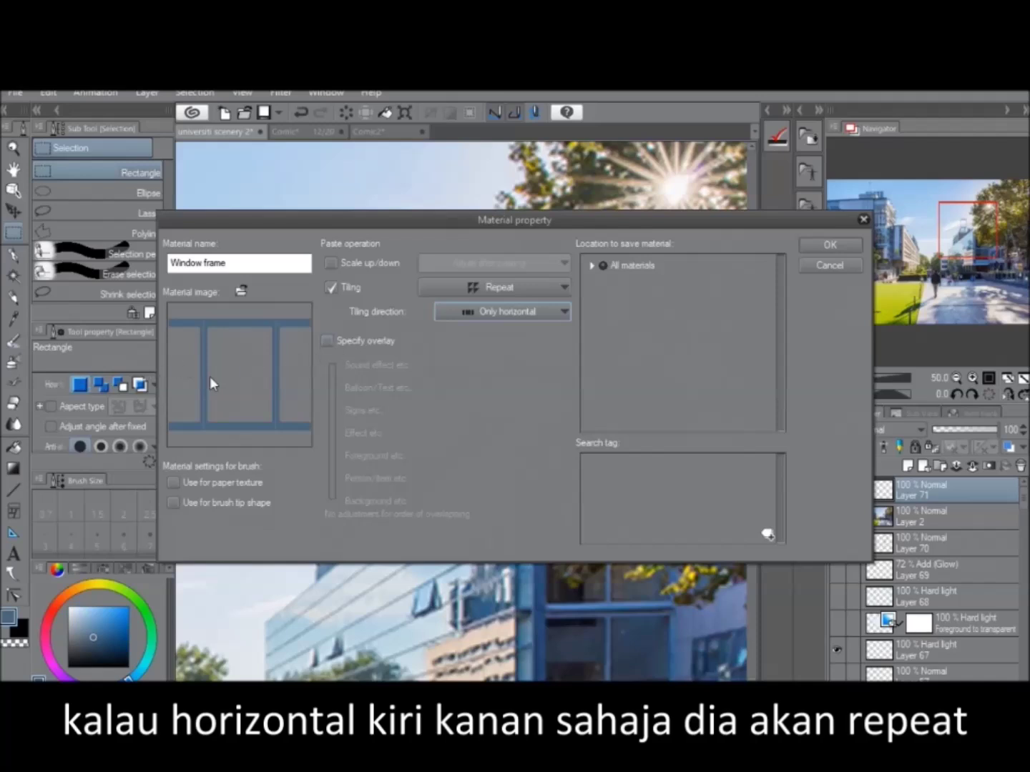
{"action": "left_click", "coordinate": [549, 310]}
{"action": "left_click", "coordinate": [529, 385]}
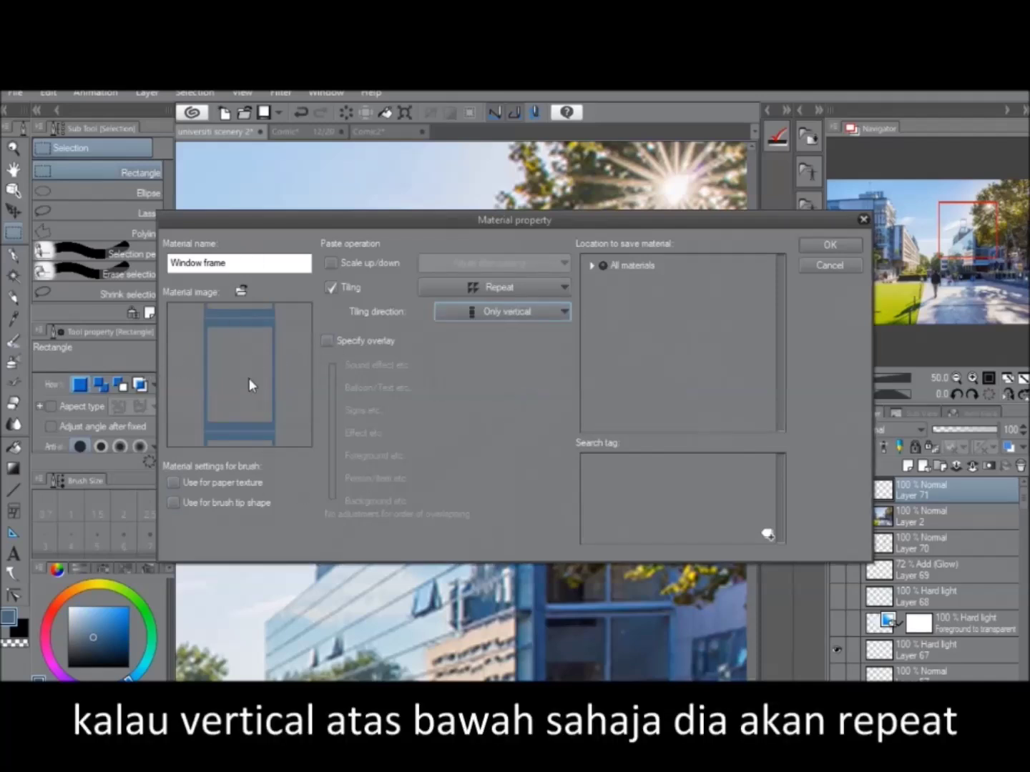
{"action": "left_click", "coordinate": [521, 312]}
{"action": "left_click", "coordinate": [530, 357]}
{"action": "left_click", "coordinate": [527, 314]}
{"action": "left_click", "coordinate": [527, 338]}
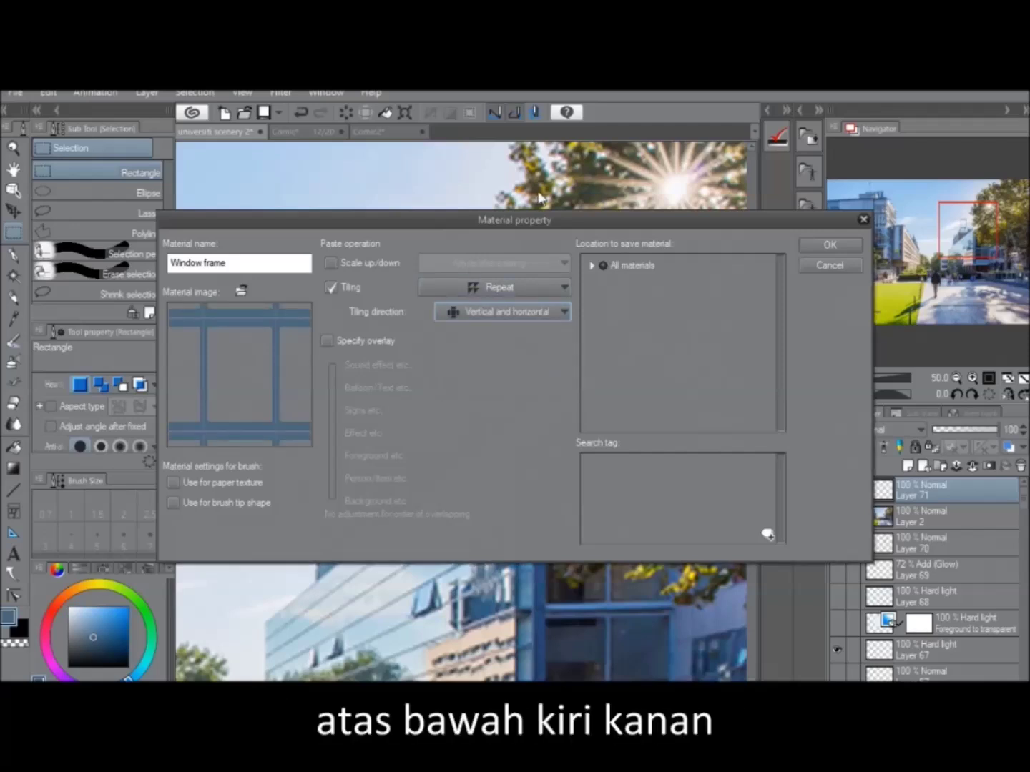
Register the Window frame material under Color pattern and open that category of the material library.
{"action": "double_click", "coordinate": [604, 267]}
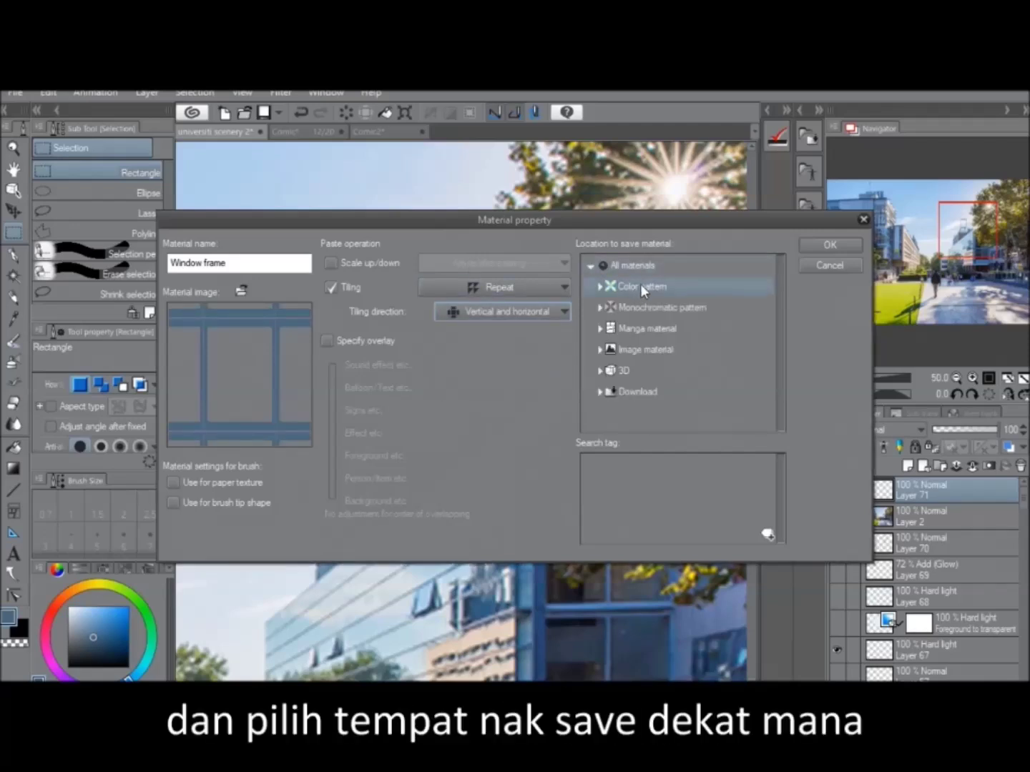
{"action": "left_click", "coordinate": [840, 245]}
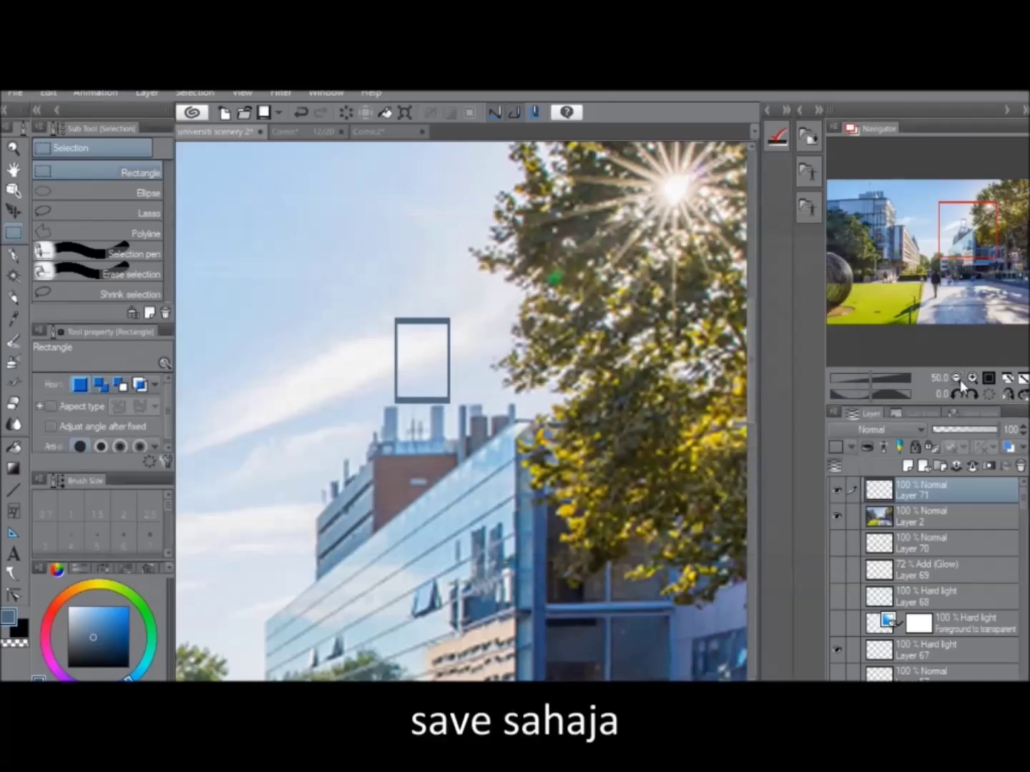
{"action": "left_click", "coordinate": [956, 379]}
{"action": "left_click", "coordinate": [798, 108]}
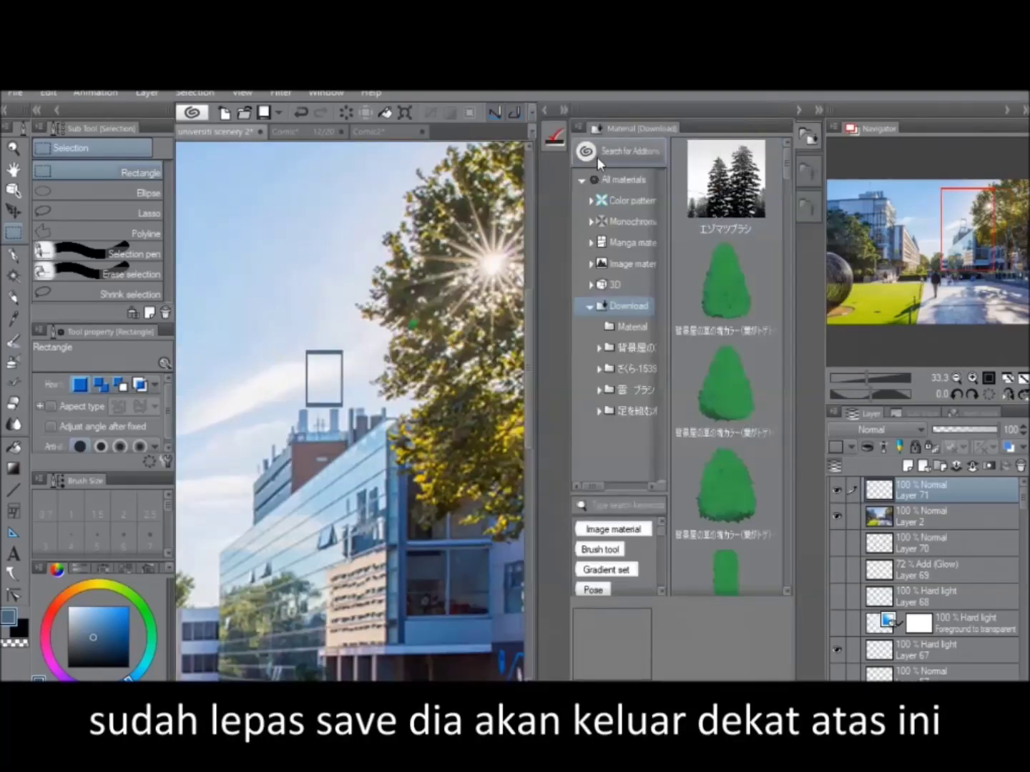
{"action": "left_click", "coordinate": [627, 200]}
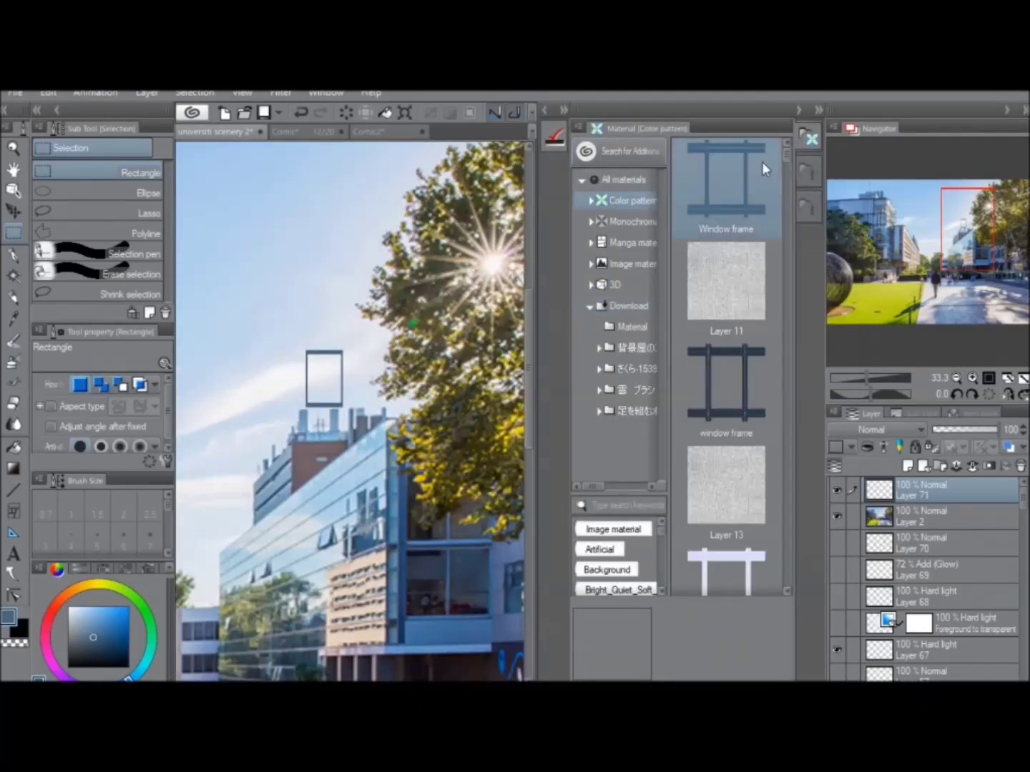
Add the Window frame material as a tiled layer above Layer 71 and hide Layer 71.
{"action": "left_click_drag", "start_coordinate": [952, 206], "coordinate": [946, 203]}
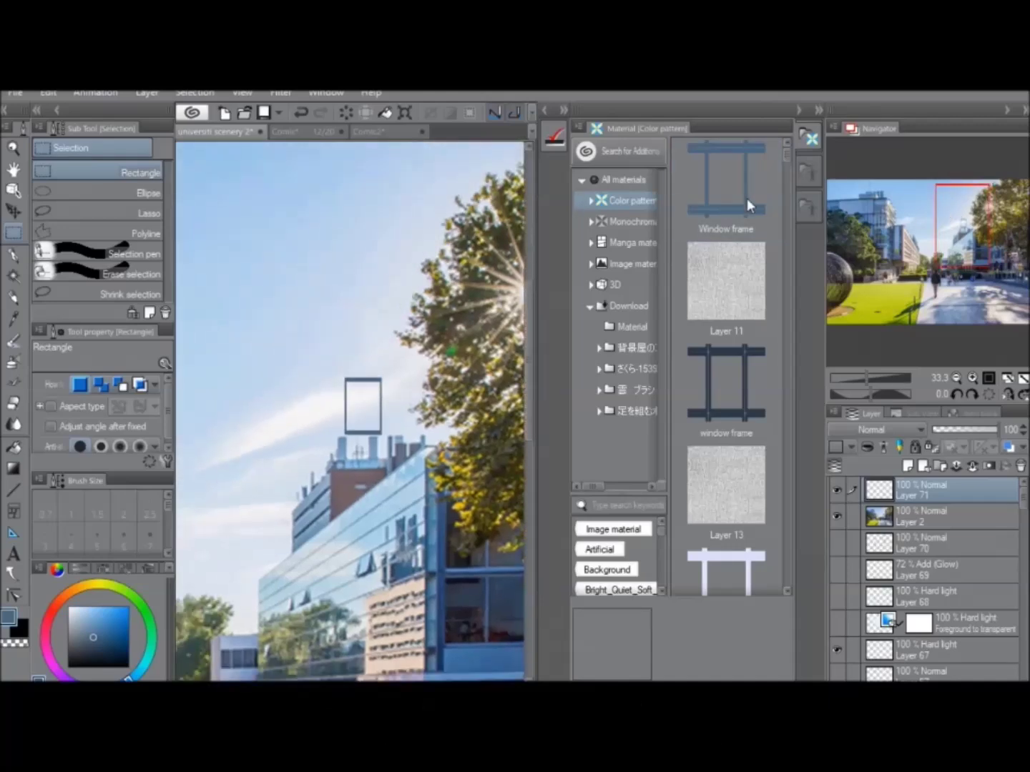
{"action": "left_click", "coordinate": [747, 199]}
{"action": "left_click_drag", "start_coordinate": [726, 190], "coordinate": [931, 483]}
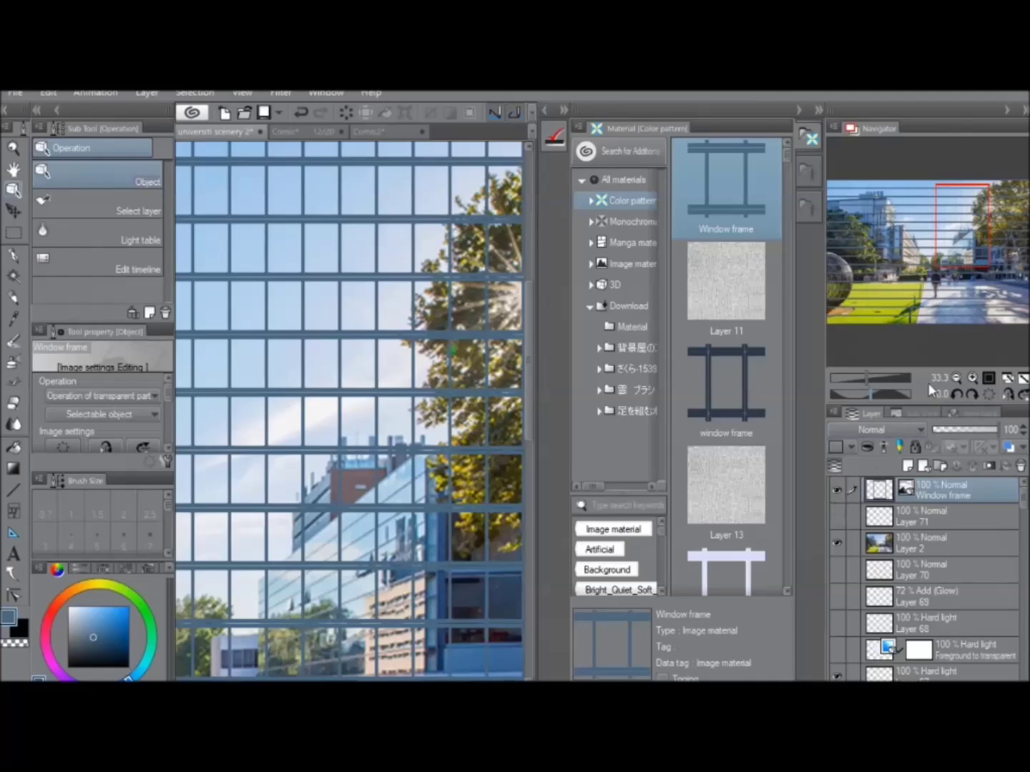
Adjust the size and position of the base tile so the window-frame grid over the whole picture gets slightly larger.
{"action": "left_click", "coordinate": [956, 378]}
{"action": "left_click", "coordinate": [955, 377]}
{"action": "left_click", "coordinate": [956, 378]}
{"action": "left_click_drag", "start_coordinate": [963, 222], "coordinate": [933, 247]}
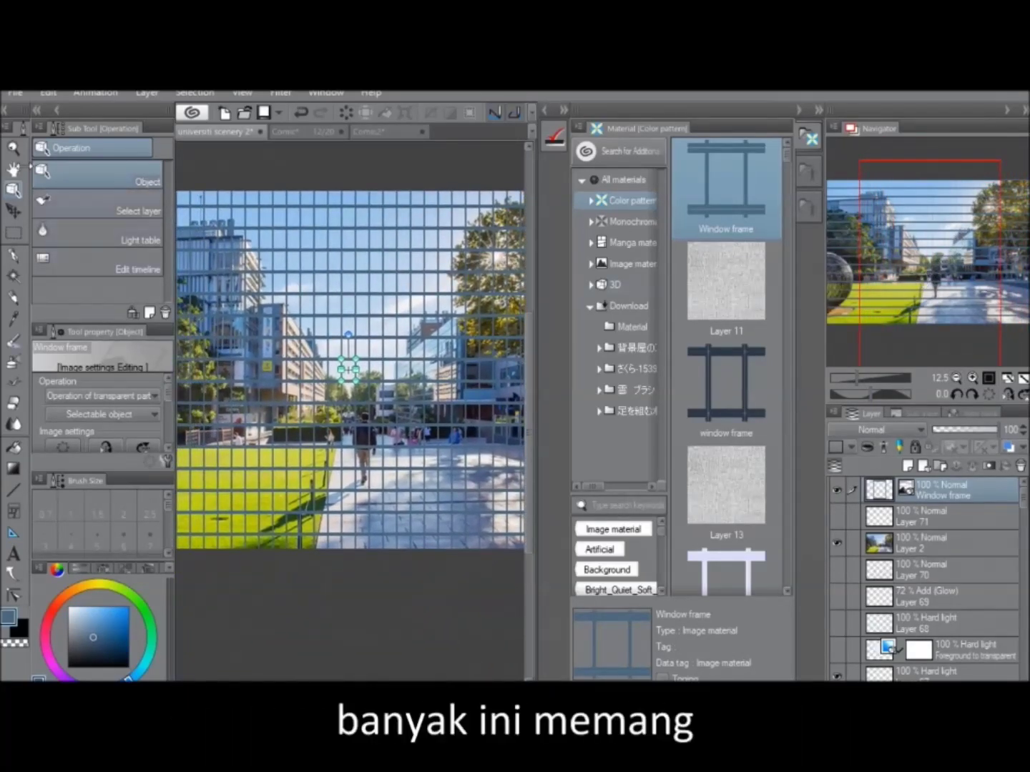
{"action": "mouse_move", "coordinate": [362, 354]}
{"action": "left_mouse_down"}
{"action": "mouse_move", "coordinate": [350, 369]}
{"action": "mouse_move", "coordinate": [366, 381]}
{"action": "mouse_move", "coordinate": [307, 364]}
{"action": "mouse_move", "coordinate": [362, 376]}
{"action": "left_mouse_up"}
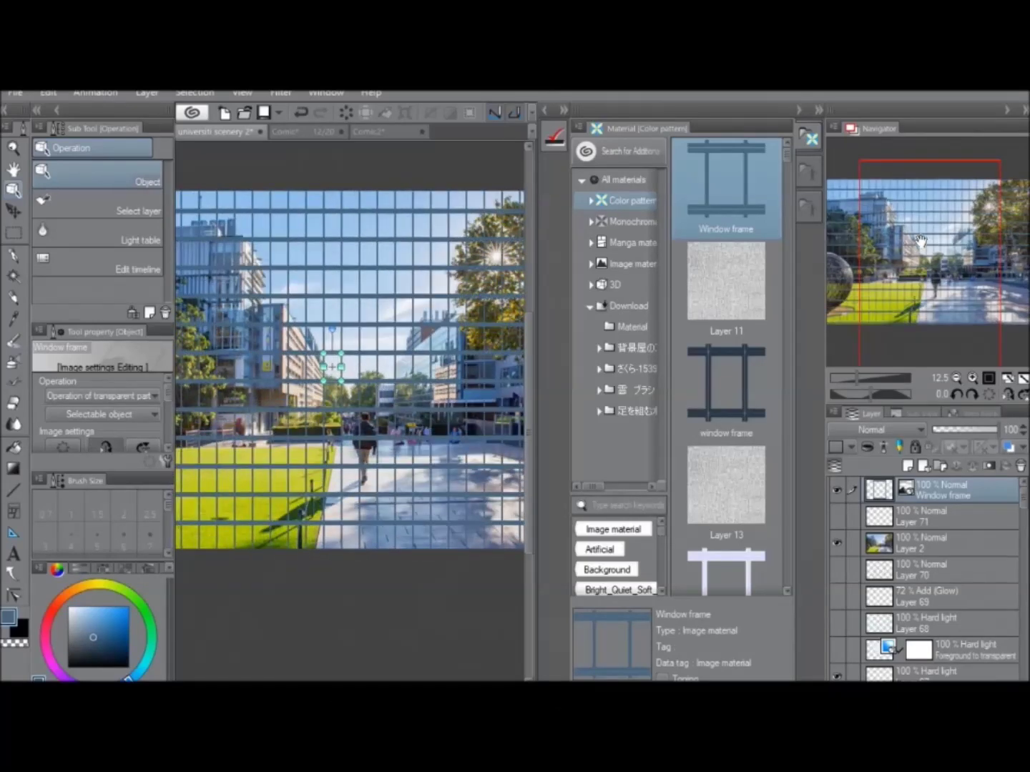
{"action": "left_click_drag", "start_coordinate": [897, 158], "coordinate": [884, 164]}
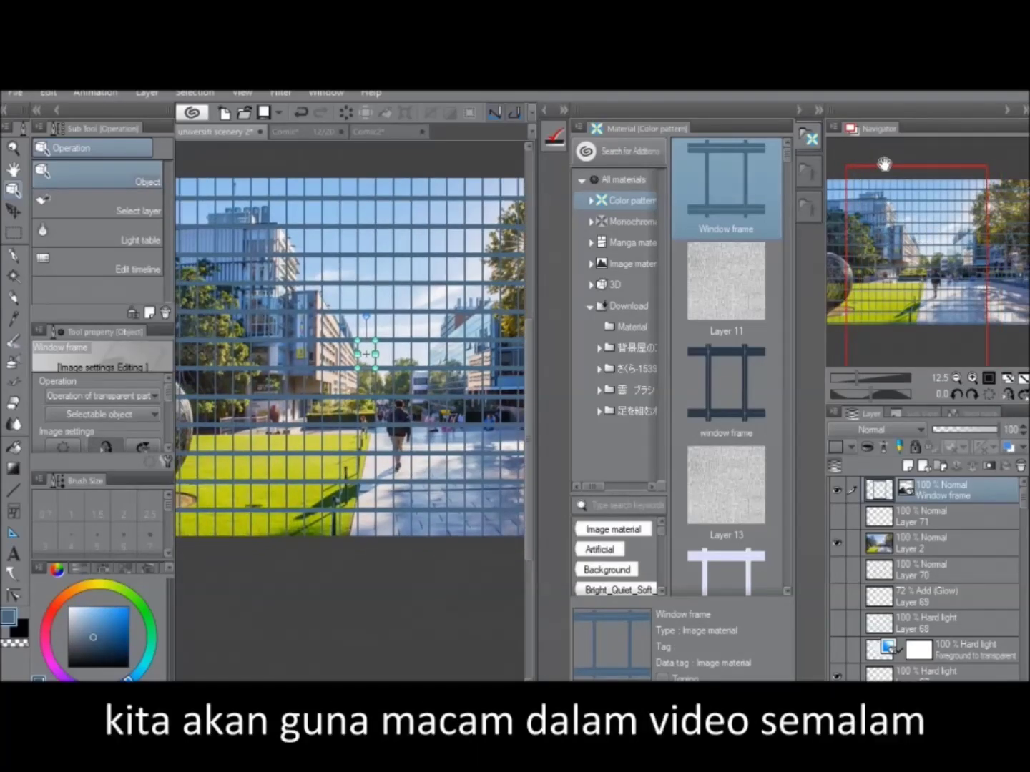
Check whether Transform is available for the tiled Window frame material layer, and look at its source material.
{"action": "left_click", "coordinate": [799, 113]}
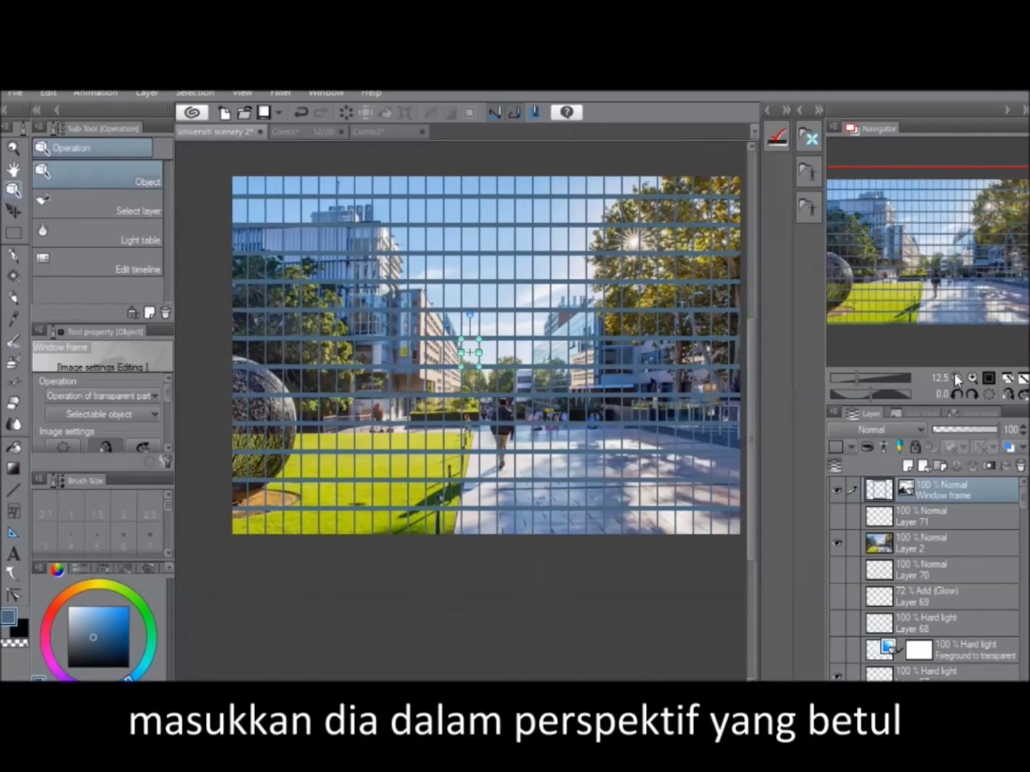
{"action": "left_click", "coordinate": [972, 377]}
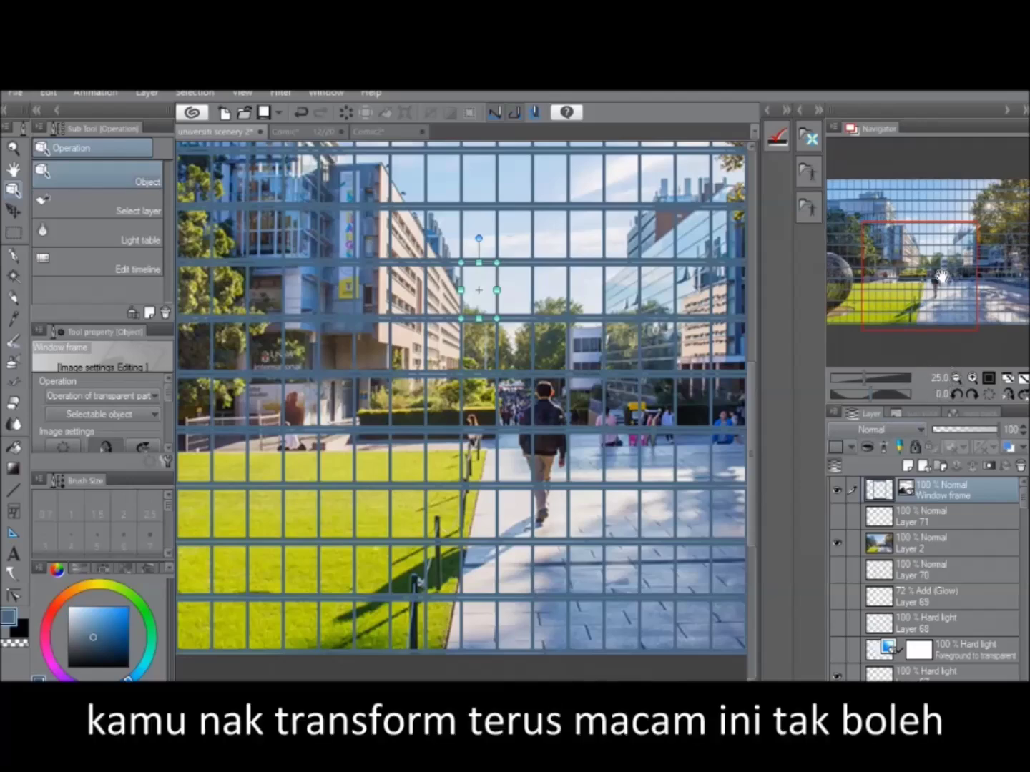
{"action": "left_click_drag", "start_coordinate": [915, 277], "coordinate": [935, 270]}
{"action": "left_click", "coordinate": [51, 93]}
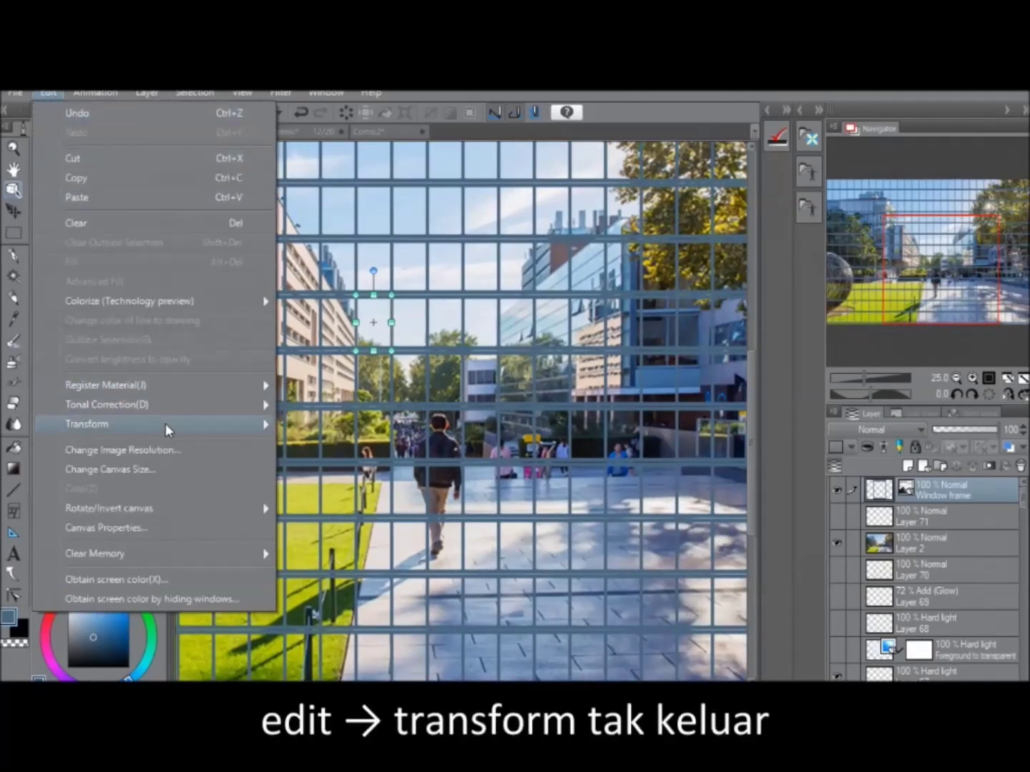
{"action": "mouse_move", "coordinate": [164, 426]}
{"action": "key", "text": "Escape"}
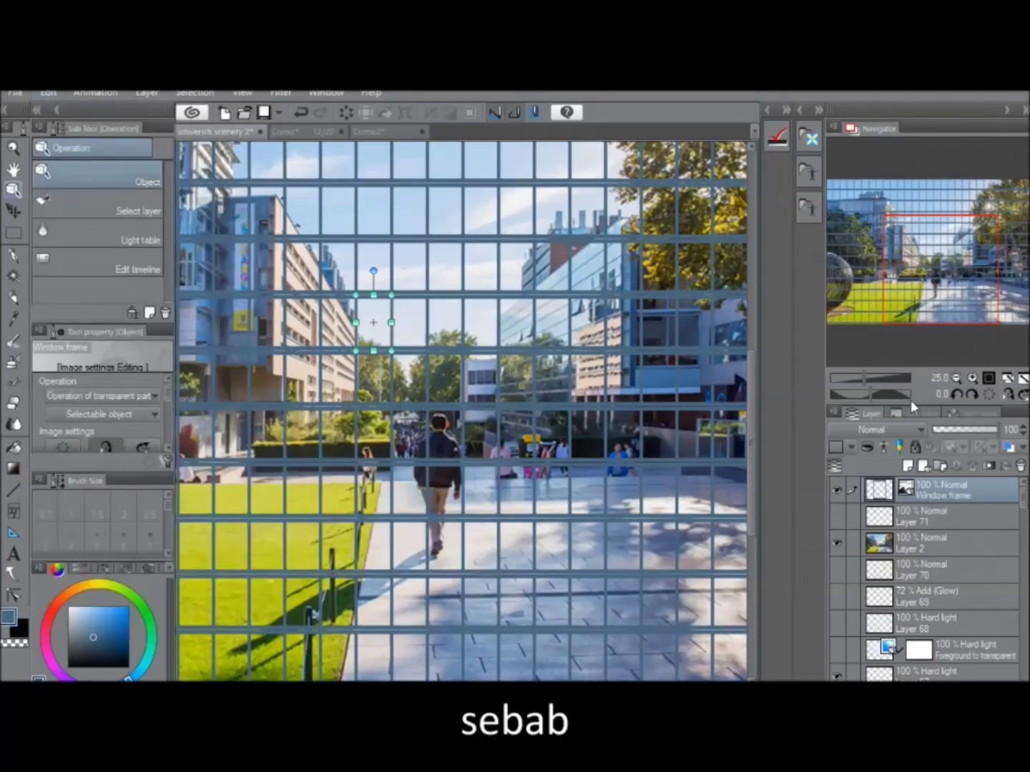
{"action": "left_click", "coordinate": [808, 136]}
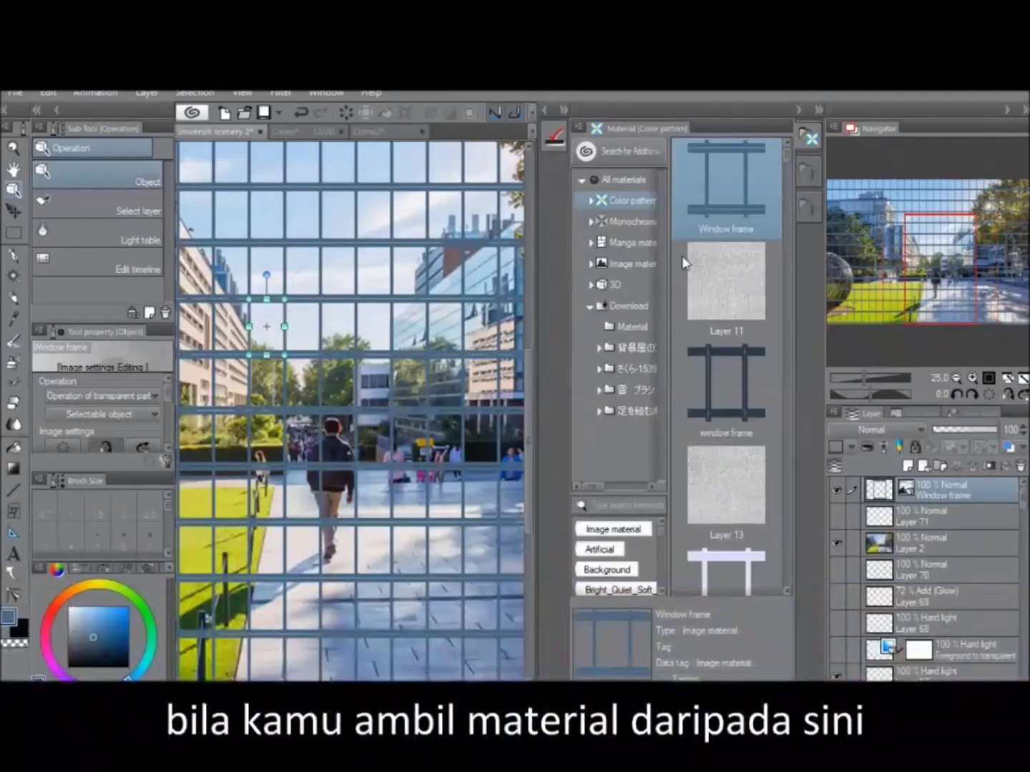
{"action": "left_click", "coordinate": [798, 112]}
Shrink the base tile of the window-frame pattern slightly and rasterize the Window frame layer.
{"action": "mouse_move", "coordinate": [396, 299]}
{"action": "left_mouse_down"}
{"action": "mouse_move", "coordinate": [416, 285]}
{"action": "mouse_move", "coordinate": [392, 306]}
{"action": "left_mouse_up"}
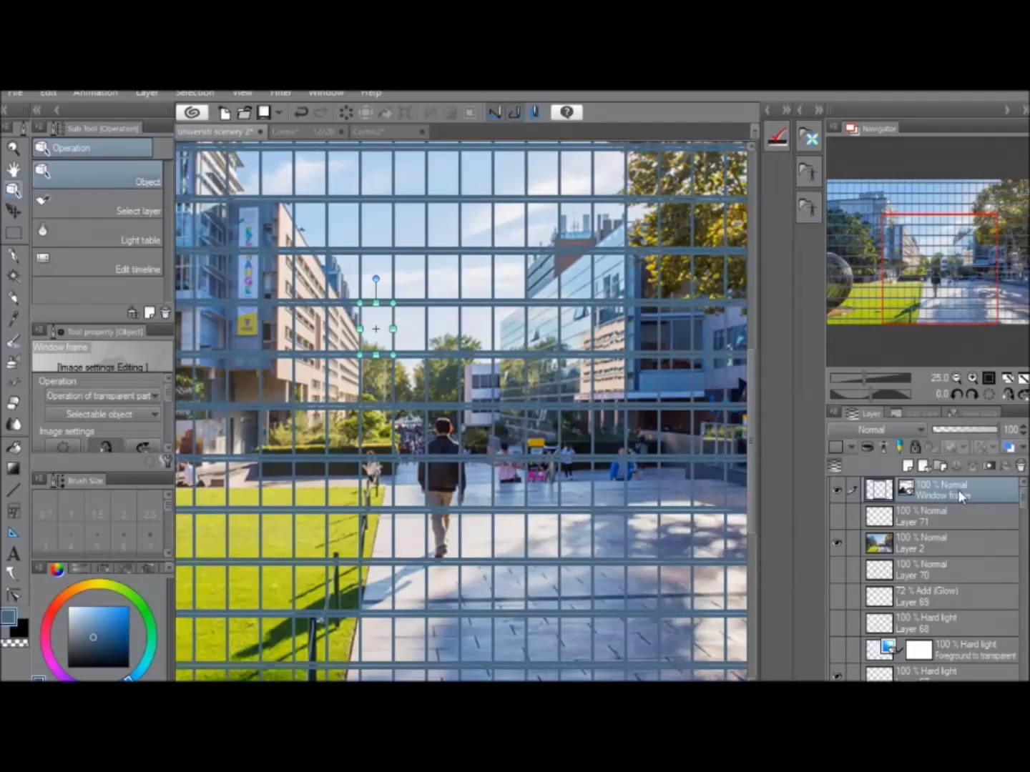
{"action": "right_click", "coordinate": [964, 499]}
{"action": "left_click", "coordinate": [950, 315]}
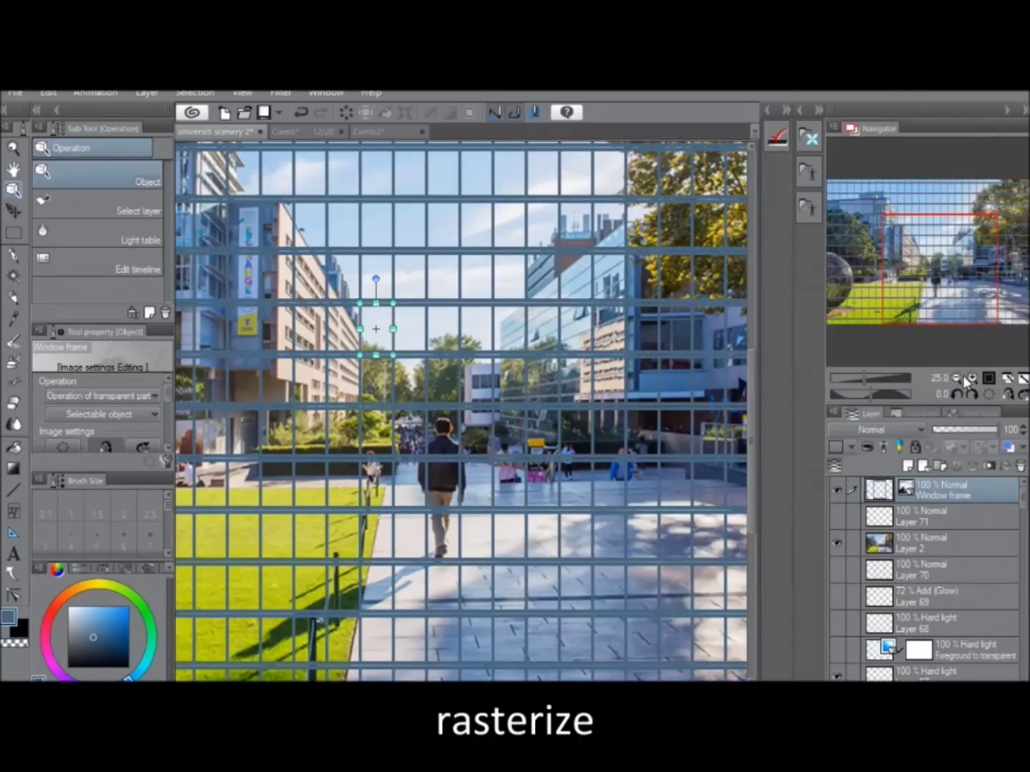
{"action": "left_click", "coordinate": [950, 258]}
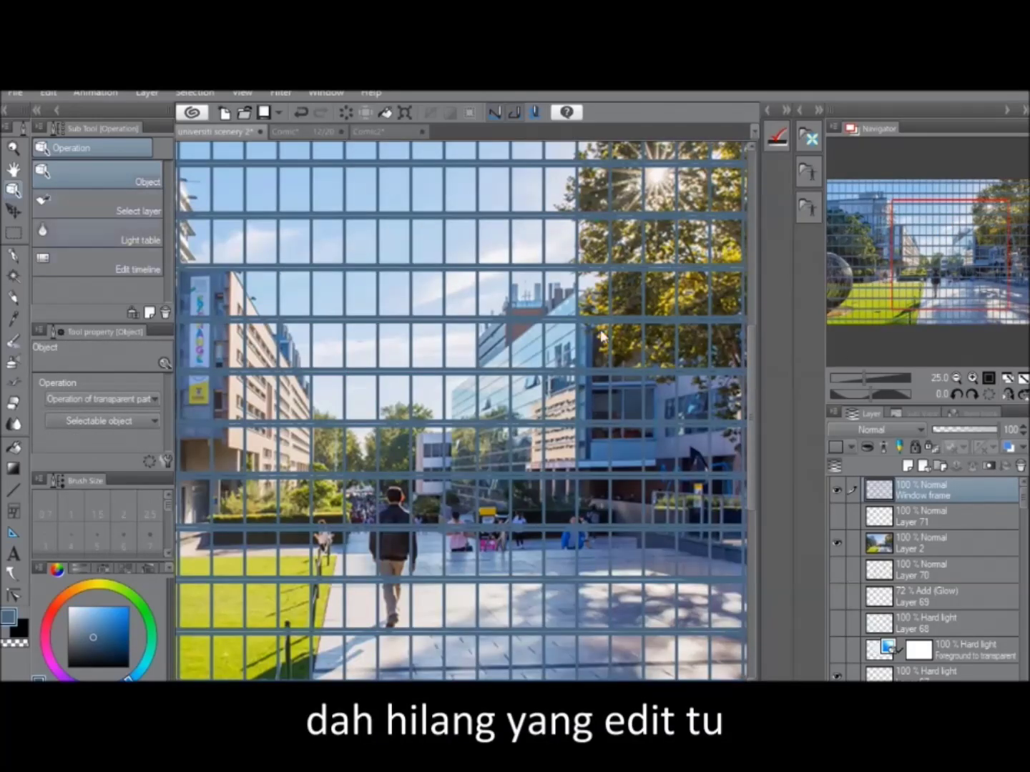
Check whether Transform is available for the rasterized Window frame layer.
{"action": "left_click", "coordinate": [956, 379]}
{"action": "left_click", "coordinate": [60, 93]}
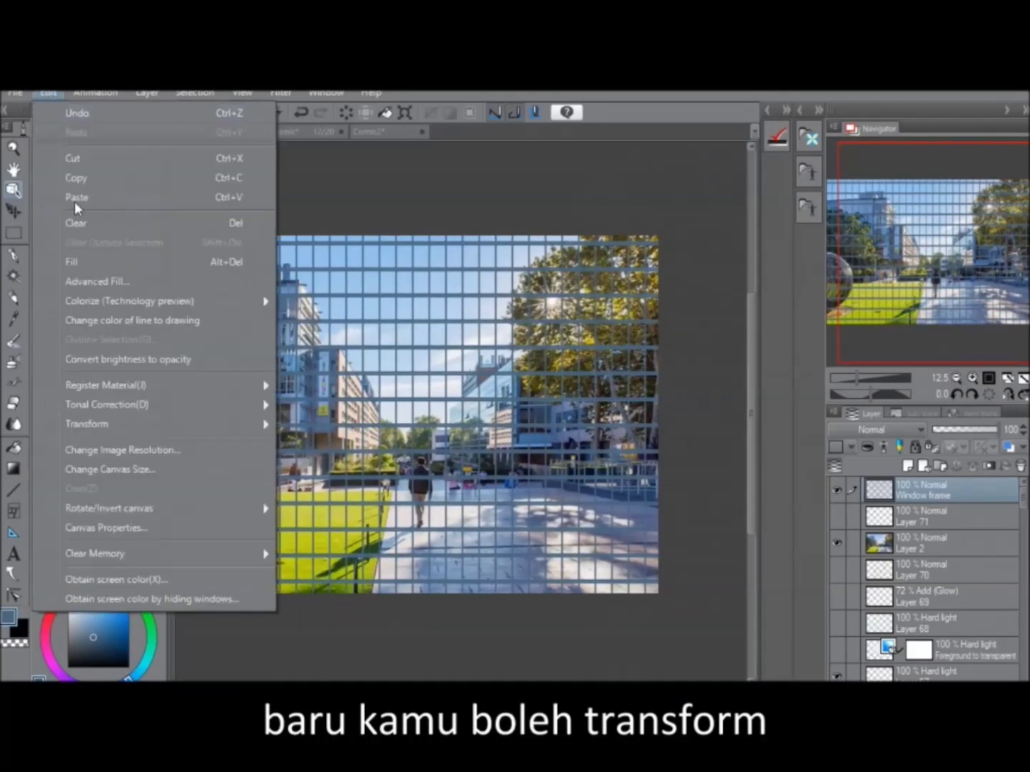
{"action": "mouse_move", "coordinate": [149, 425]}
{"action": "left_click", "coordinate": [949, 309]}
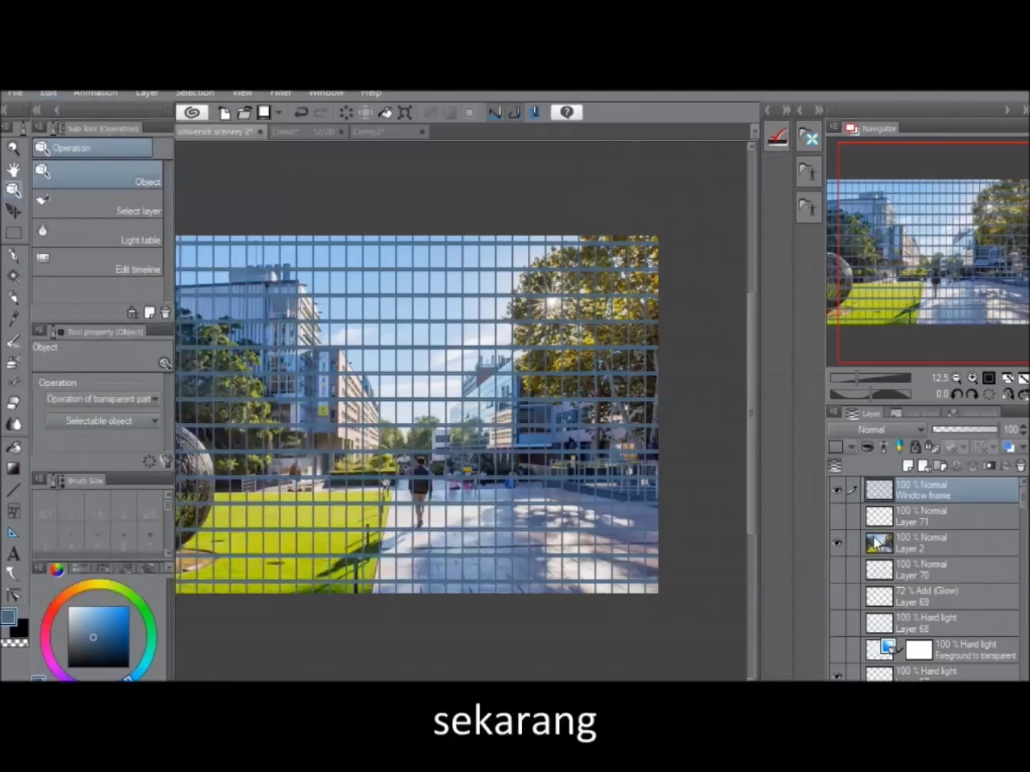
Lower the opacity of the photo on Layer 2 to 41% and hide that layer to reveal the drawn scene.
{"action": "left_click", "coordinate": [930, 545]}
{"action": "left_click_drag", "start_coordinate": [996, 428], "coordinate": [960, 426]}
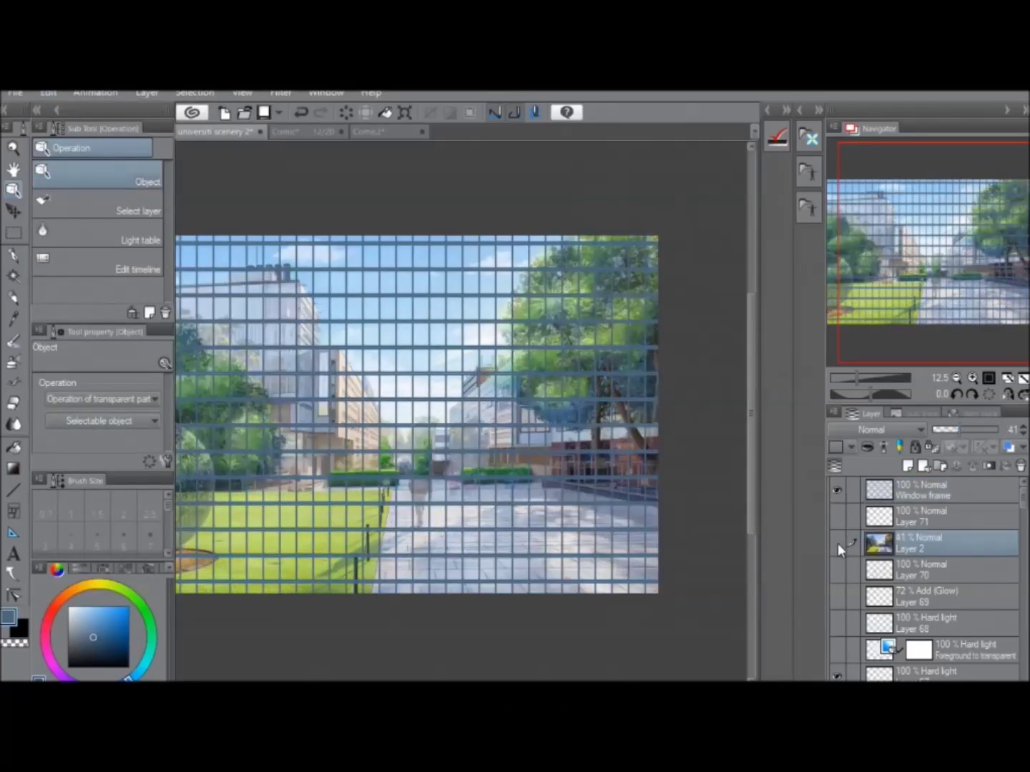
{"action": "left_click", "coordinate": [838, 544]}
{"action": "left_click", "coordinate": [973, 379]}
{"action": "left_click_drag", "start_coordinate": [953, 233], "coordinate": [957, 242]}
Start a Free Transform on the Window frame layer and pull the grid's two right-hand corners in toward the grey building.
{"action": "left_click", "coordinate": [948, 497]}
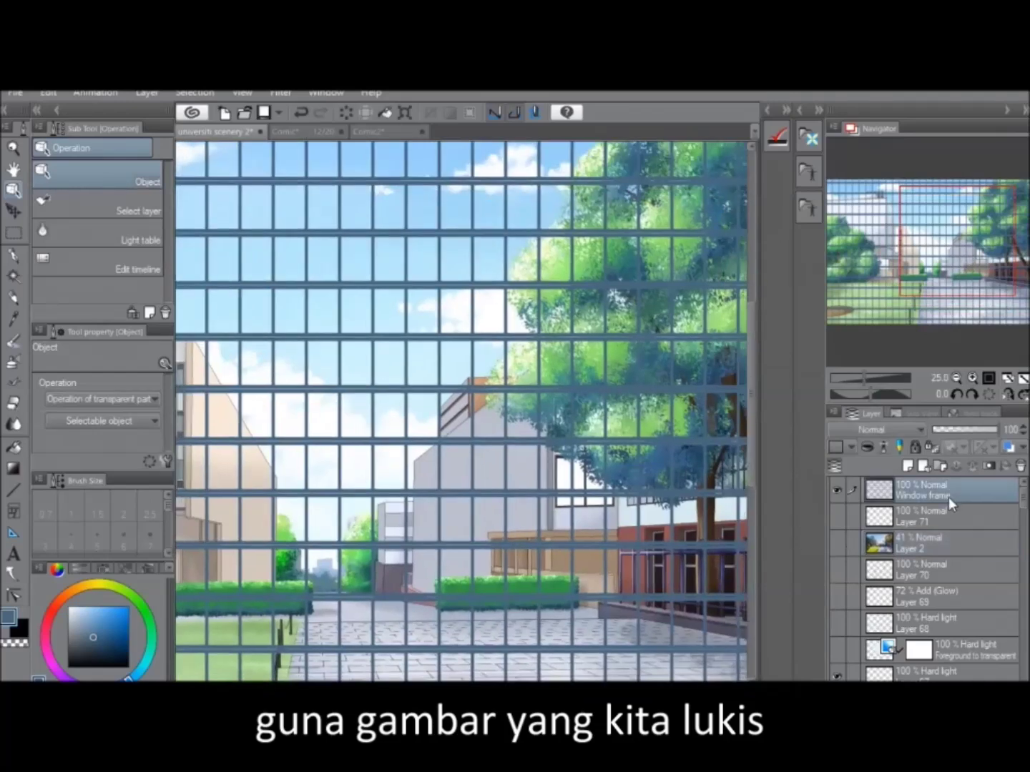
{"action": "left_click", "coordinate": [48, 92]}
{"action": "mouse_move", "coordinate": [241, 426]}
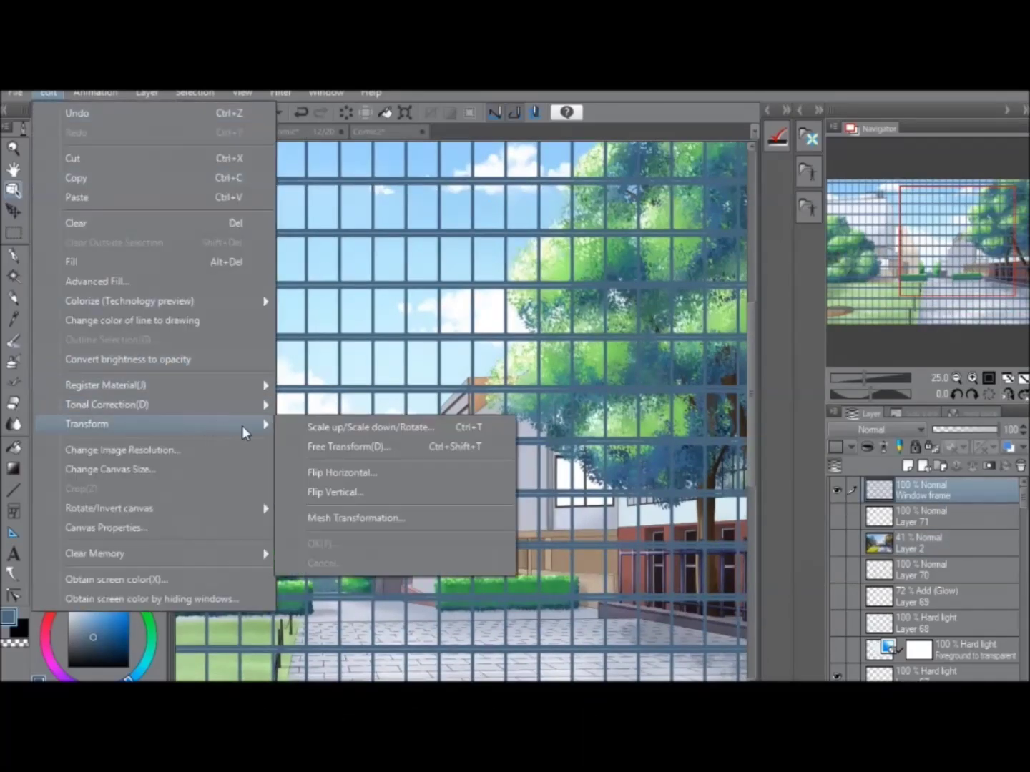
{"action": "left_click", "coordinate": [350, 445]}
{"action": "left_click", "coordinate": [957, 378]}
{"action": "left_click", "coordinate": [957, 379]}
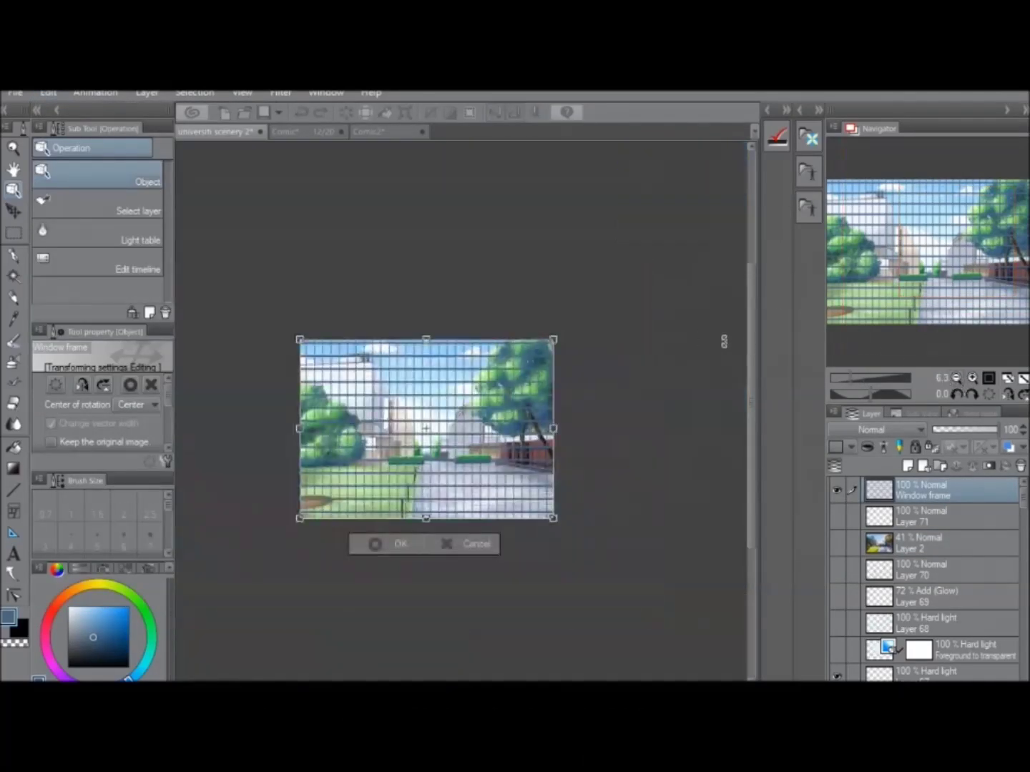
{"action": "left_click", "coordinate": [973, 378]}
{"action": "left_click_drag", "start_coordinate": [644, 267], "coordinate": [532, 447]}
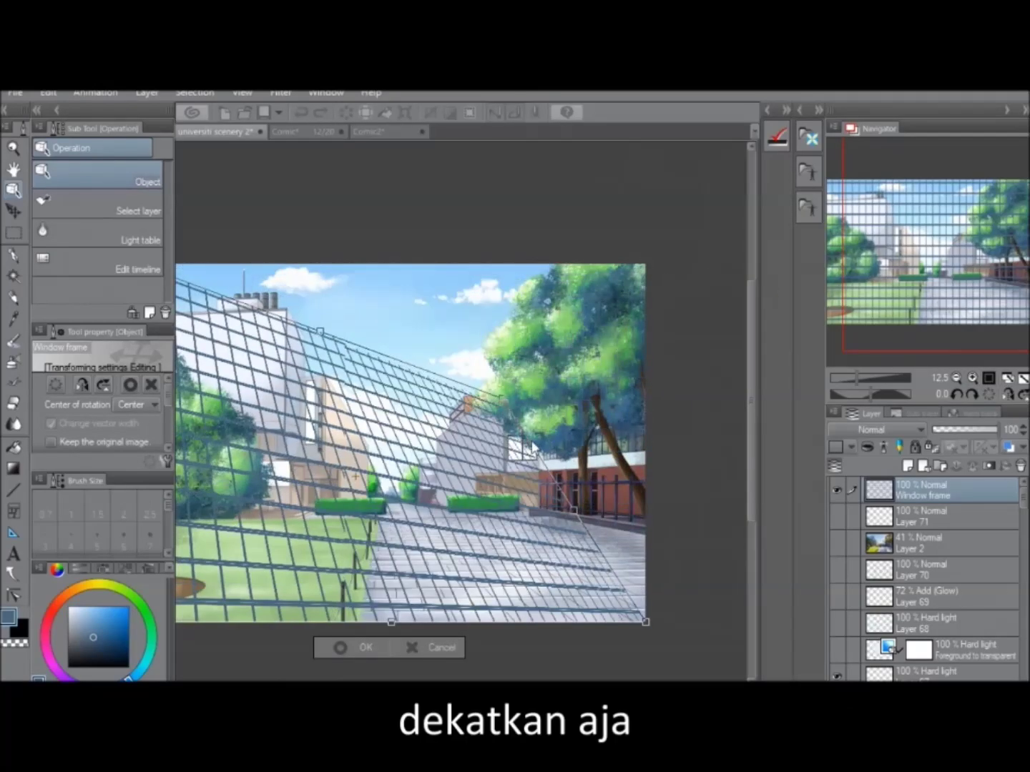
{"action": "left_click_drag", "start_coordinate": [645, 621], "coordinate": [498, 516]}
Pull the grid's two left corners onto the grey building's far edge and extend its lower-right corner down past the hedge.
{"action": "left_click_drag", "start_coordinate": [932, 276], "coordinate": [891, 284]}
{"action": "left_click_drag", "start_coordinate": [257, 248], "coordinate": [563, 487]}
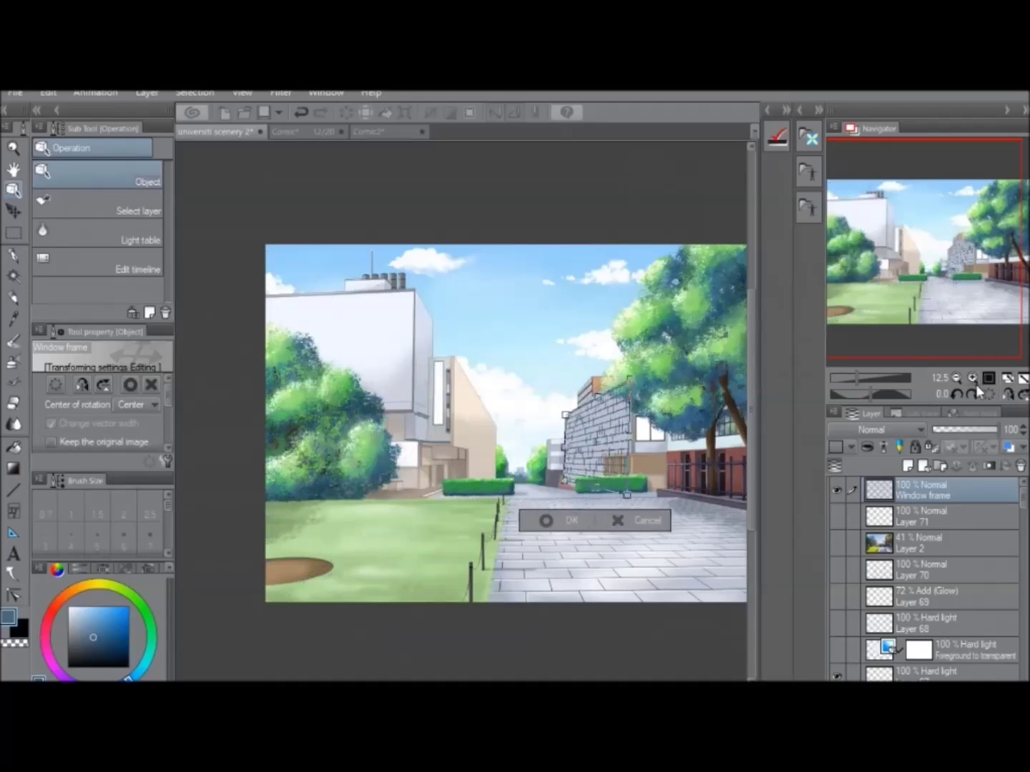
{"action": "left_click", "coordinate": [972, 377]}
{"action": "left_click", "coordinate": [972, 378]}
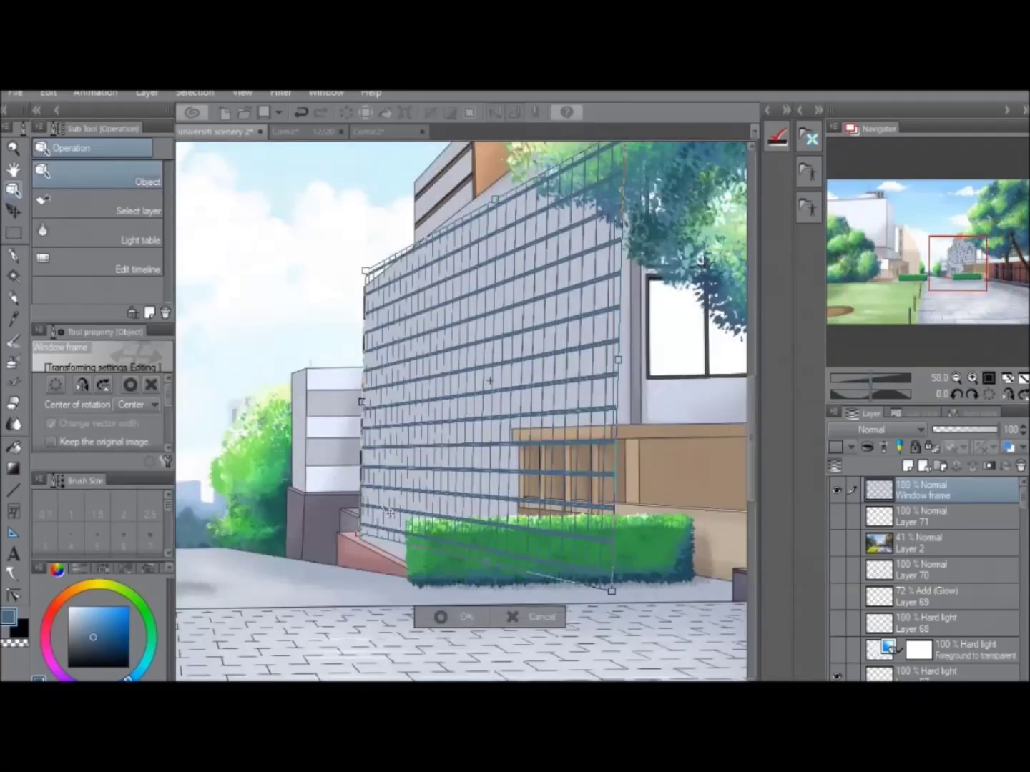
{"action": "left_click_drag", "start_coordinate": [362, 537], "coordinate": [358, 548]}
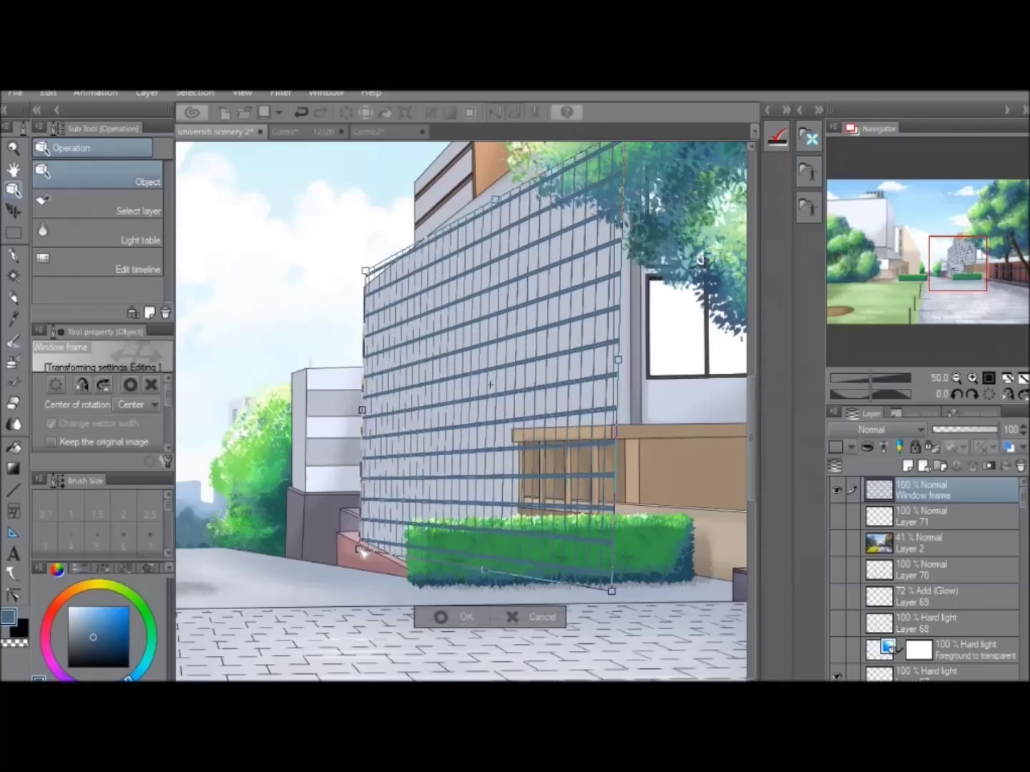
{"action": "left_click_drag", "start_coordinate": [367, 274], "coordinate": [364, 287]}
{"action": "left_click_drag", "start_coordinate": [612, 590], "coordinate": [594, 671]}
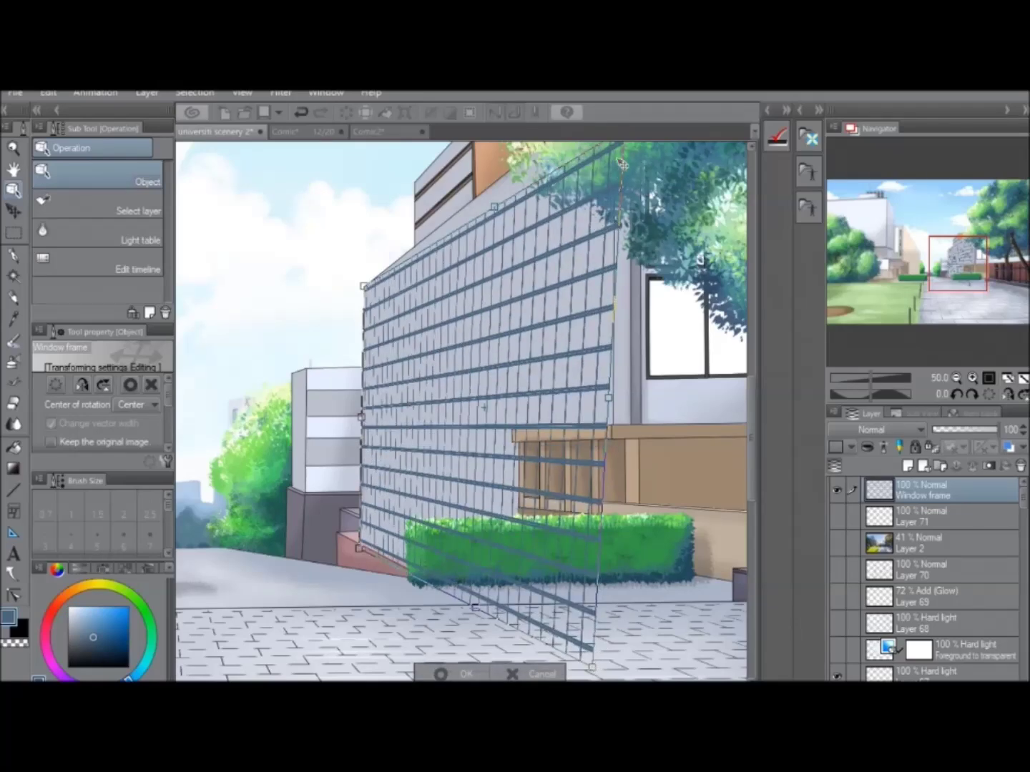
Fine-tune all four grid corners so the frame lines follow the grey building's roofline, its base and its vertical edges.
{"action": "left_click_drag", "start_coordinate": [950, 287], "coordinate": [951, 274]}
{"action": "left_click_drag", "start_coordinate": [620, 277], "coordinate": [628, 208]}
{"action": "left_click_drag", "start_coordinate": [363, 423], "coordinate": [365, 423]}
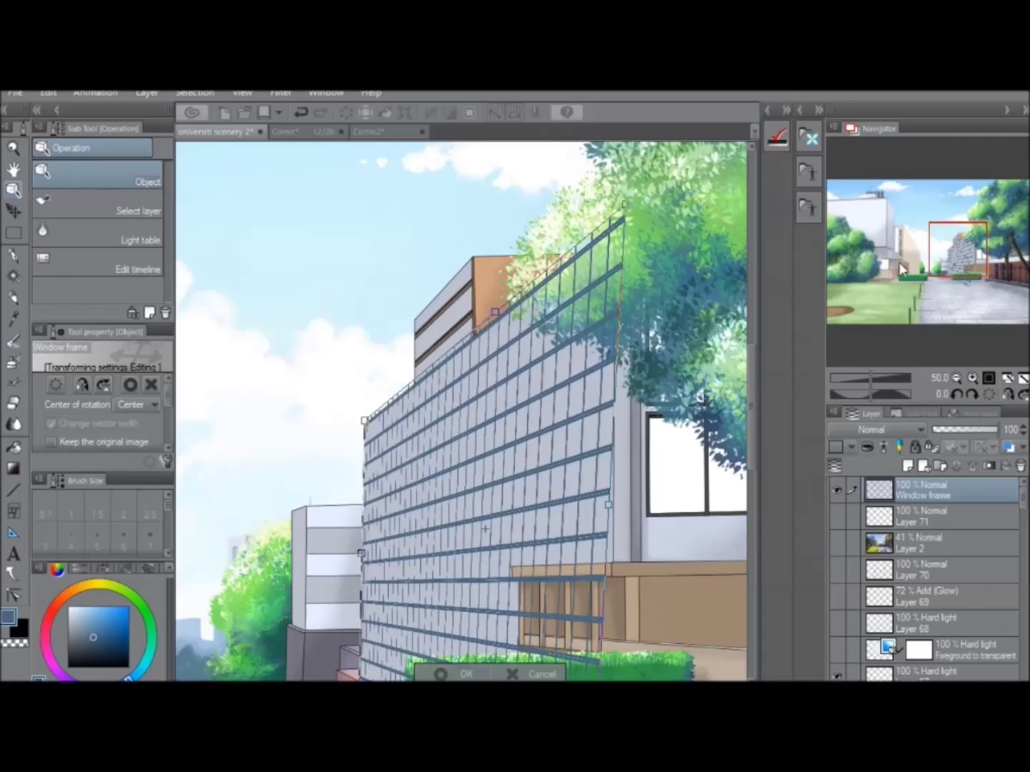
{"action": "left_click_drag", "start_coordinate": [936, 254], "coordinate": [931, 271]}
{"action": "left_click_drag", "start_coordinate": [408, 525], "coordinate": [405, 528]}
{"action": "left_click_drag", "start_coordinate": [636, 645], "coordinate": [673, 643]}
{"action": "left_click_drag", "start_coordinate": [952, 272], "coordinate": [966, 257]}
{"action": "left_click_drag", "start_coordinate": [536, 198], "coordinate": [541, 189]}
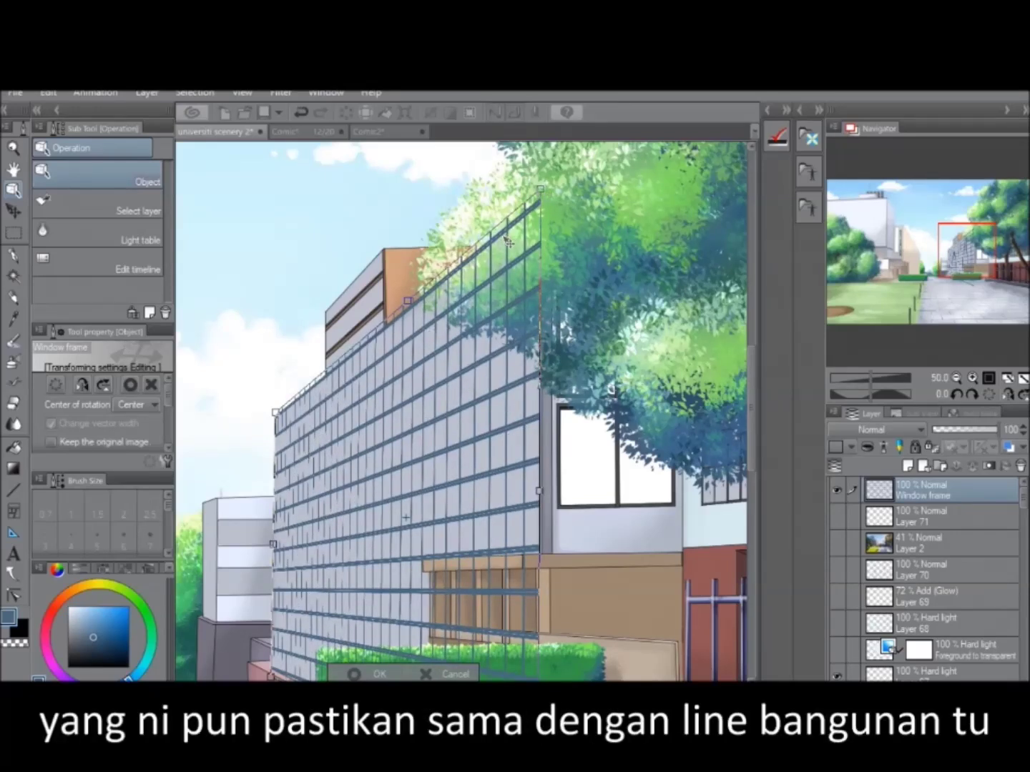
Lower the grid's near bottom corner slightly to correct the perspective and apply the transform.
{"action": "left_click_drag", "start_coordinate": [923, 229], "coordinate": [914, 248]}
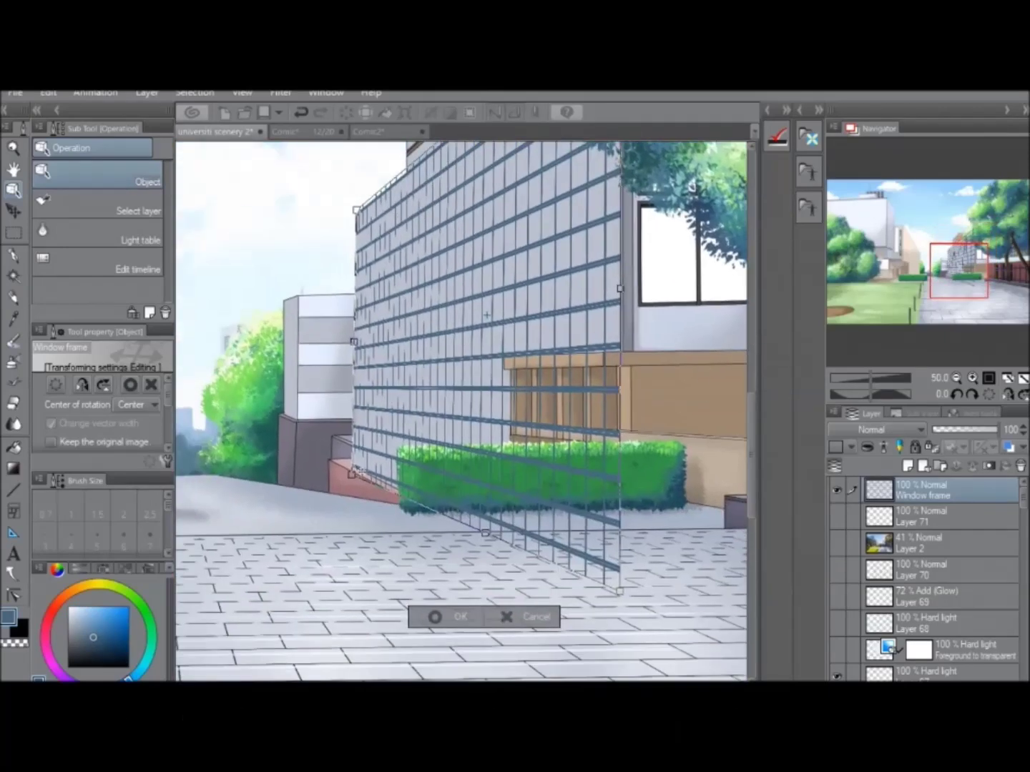
{"action": "left_click_drag", "start_coordinate": [622, 595], "coordinate": [626, 628]}
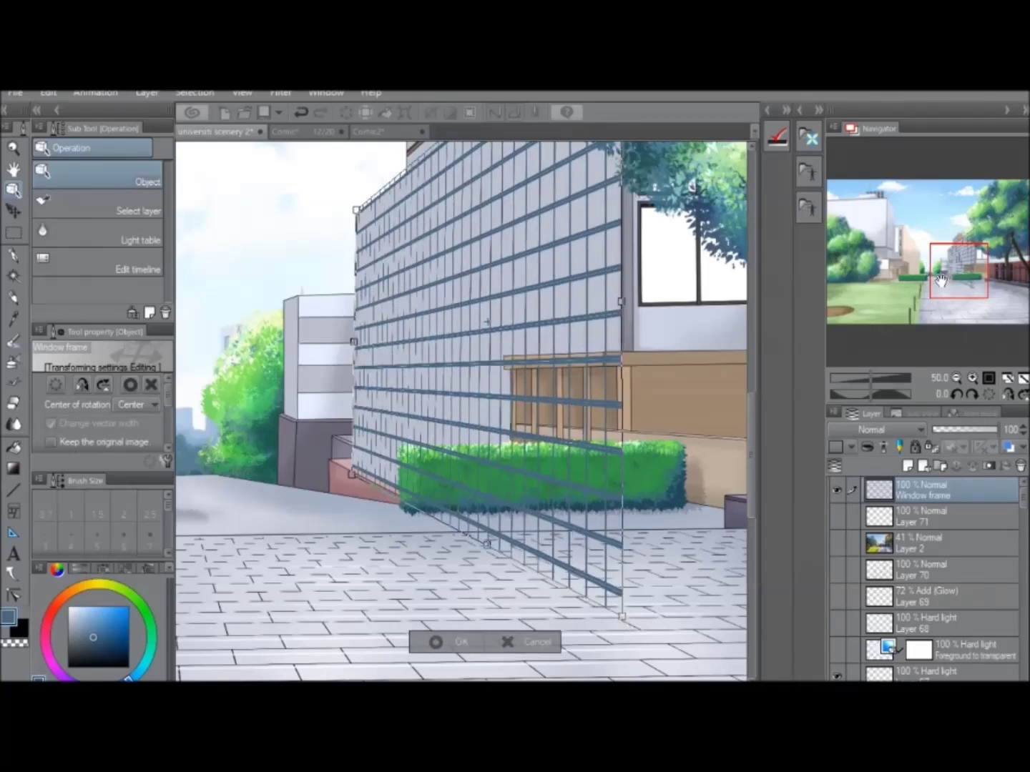
{"action": "left_click_drag", "start_coordinate": [956, 289], "coordinate": [958, 275]}
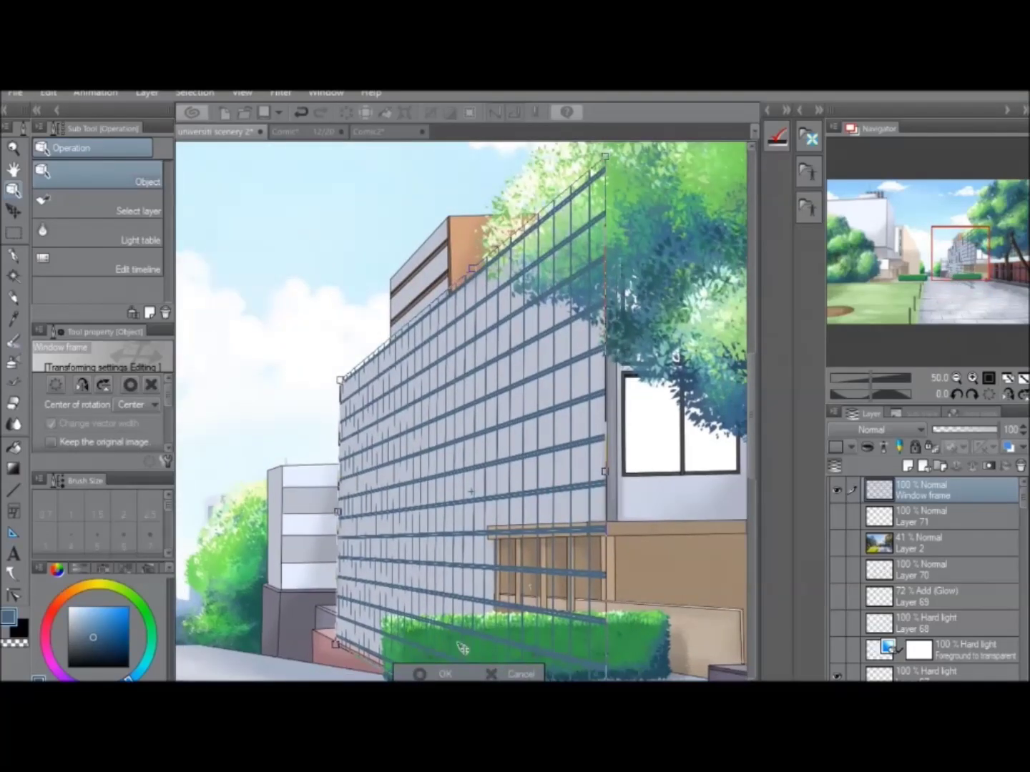
{"action": "left_click", "coordinate": [438, 674]}
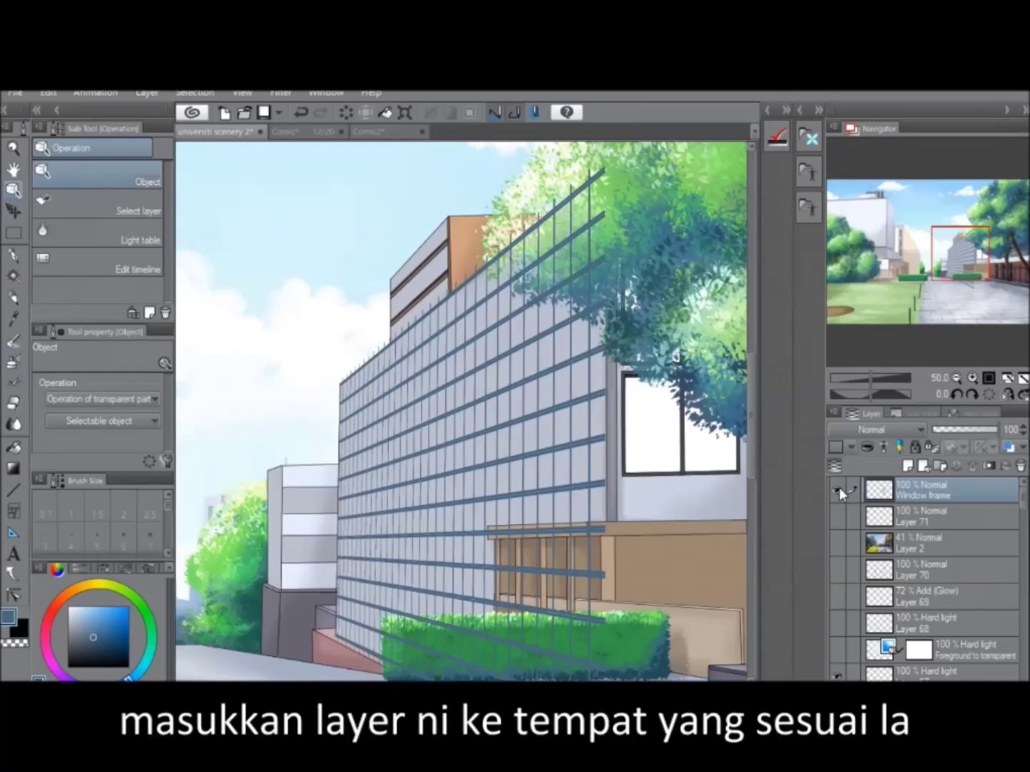
Cut the Window frame layer and paste it directly above the grey building's base-colour layer in Folder 5.
{"action": "left_click", "coordinate": [42, 93]}
{"action": "left_click", "coordinate": [77, 158]}
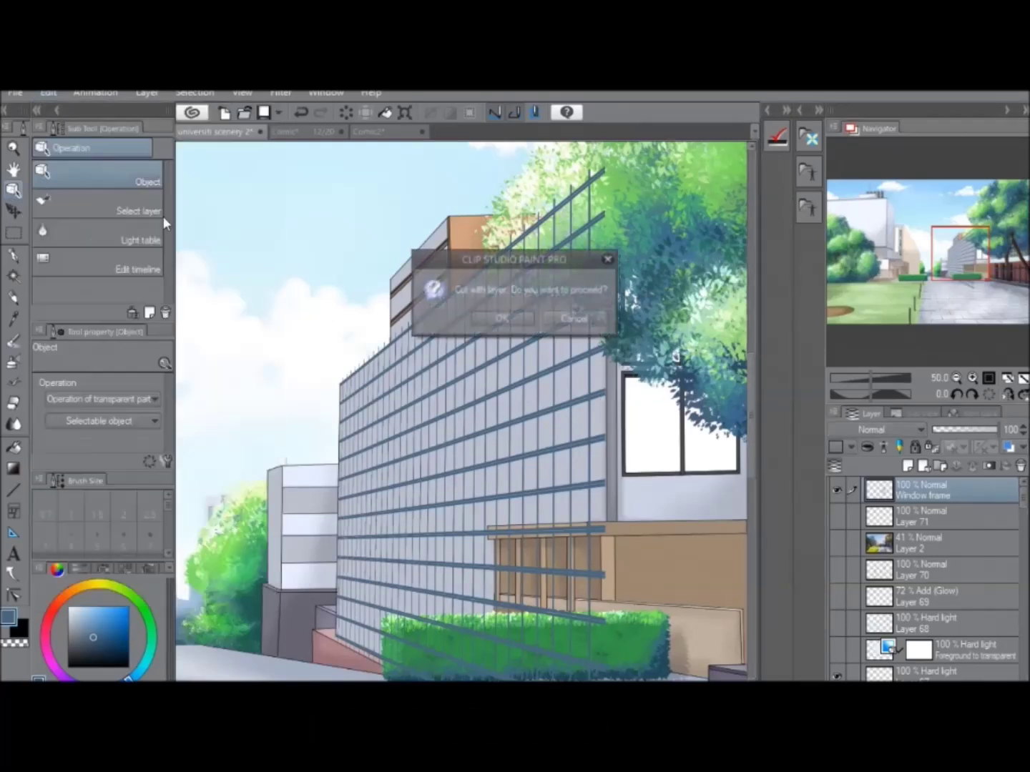
{"action": "left_click", "coordinate": [502, 320]}
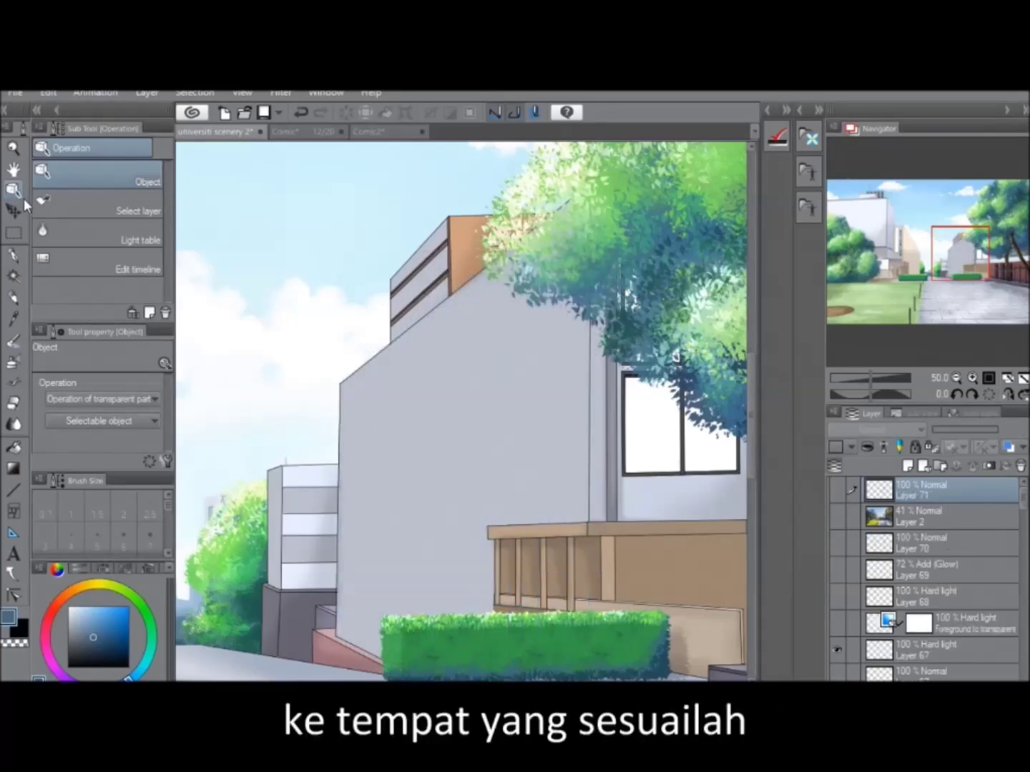
{"action": "left_click", "coordinate": [523, 401]}
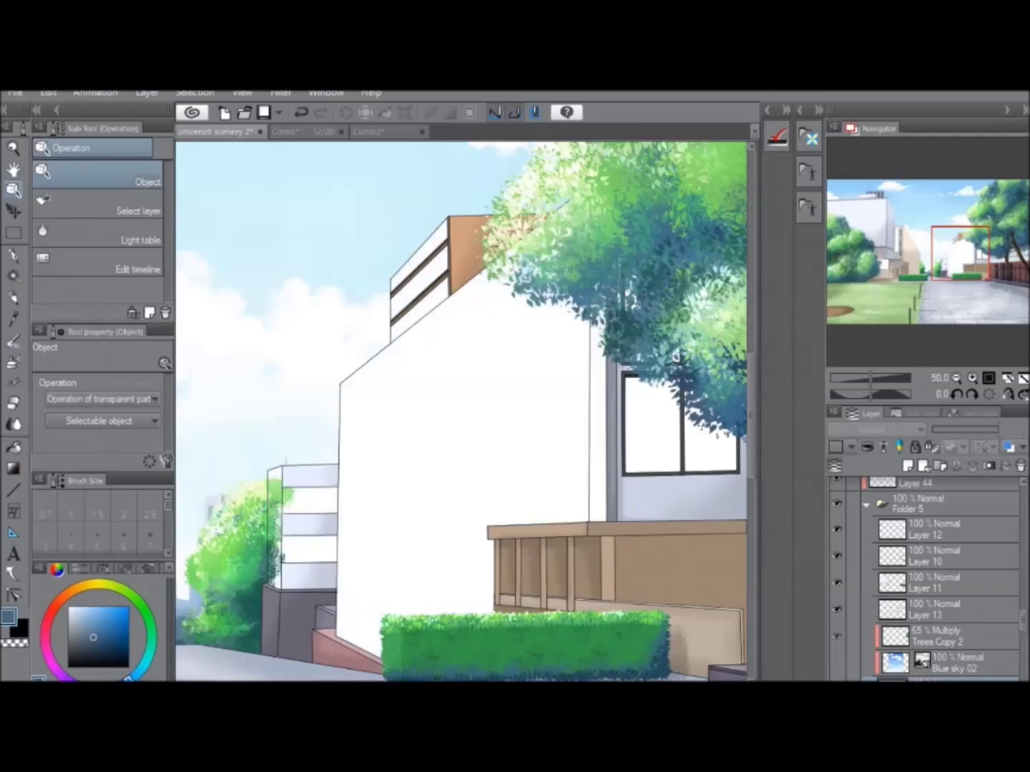
{"action": "left_click", "coordinate": [48, 93]}
{"action": "left_click", "coordinate": [105, 194]}
{"action": "left_click_drag", "start_coordinate": [954, 256], "coordinate": [955, 261]}
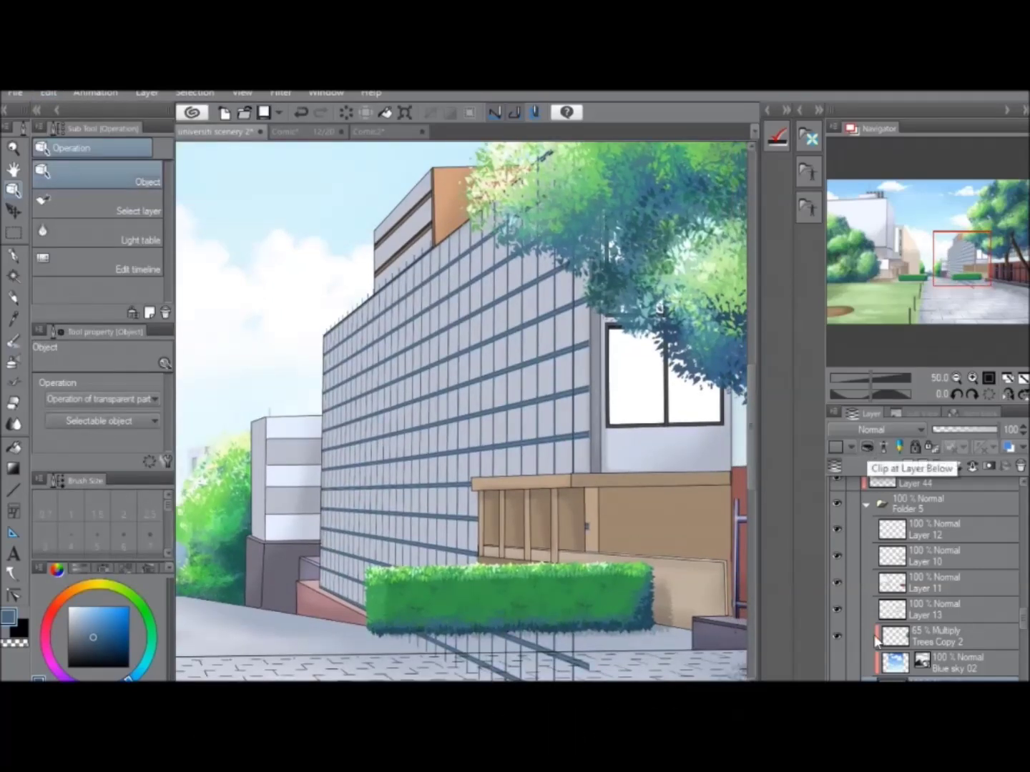
Toggle layer visibility around Window frame Copy to examine the building's base colour beneath the grid.
{"action": "left_click_drag", "start_coordinate": [1022, 621], "coordinate": [1017, 625]}
{"action": "left_click", "coordinate": [836, 665]}
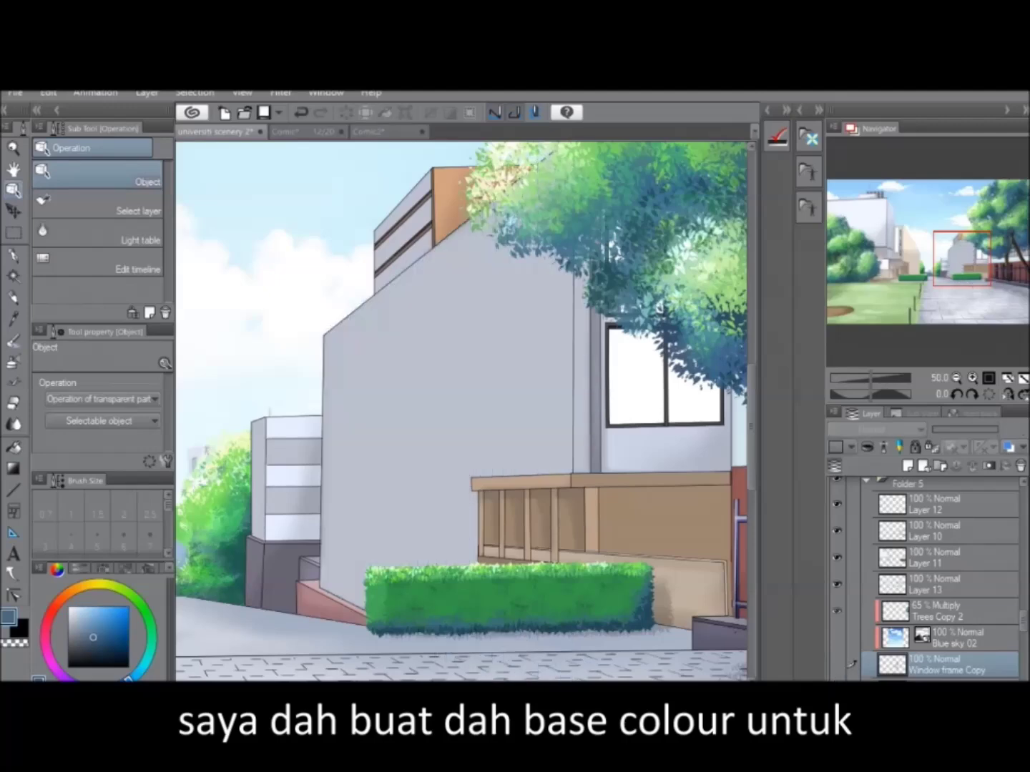
{"action": "left_click", "coordinate": [837, 665]}
{"action": "left_click", "coordinate": [837, 666]}
{"action": "left_click", "coordinate": [837, 666]}
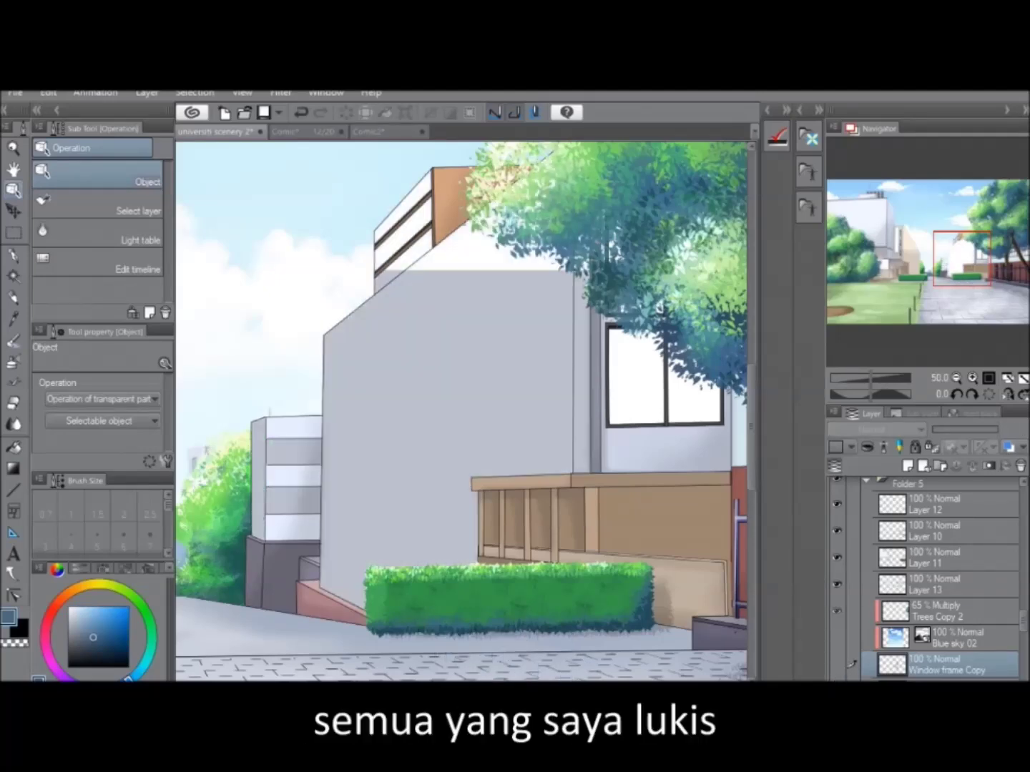
{"action": "left_click", "coordinate": [837, 665]}
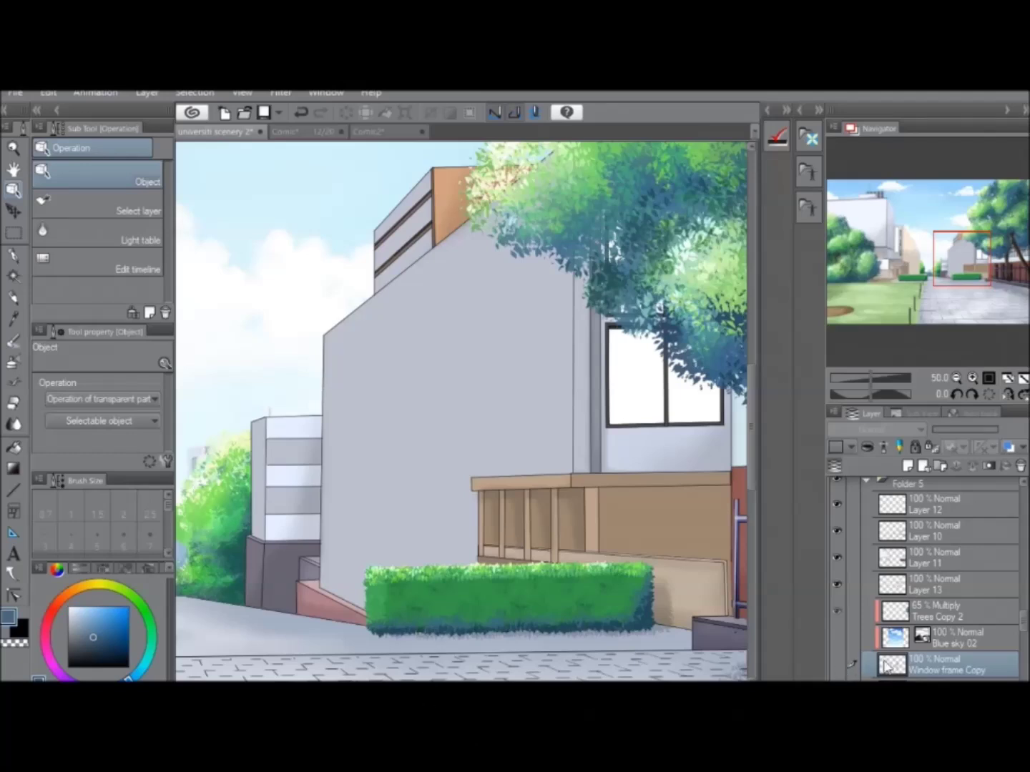
{"action": "left_click", "coordinate": [838, 665]}
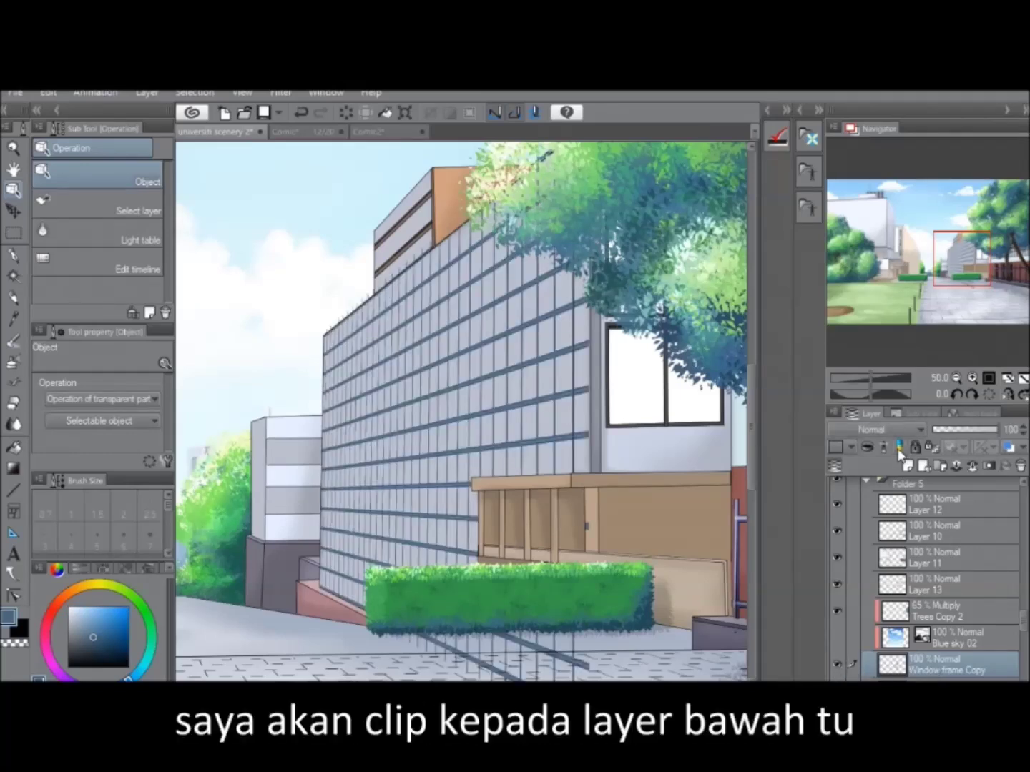
Clip the Window frame Copy layer to the building's base-colour layer below and compare it hidden and shown.
{"action": "left_click", "coordinate": [866, 447]}
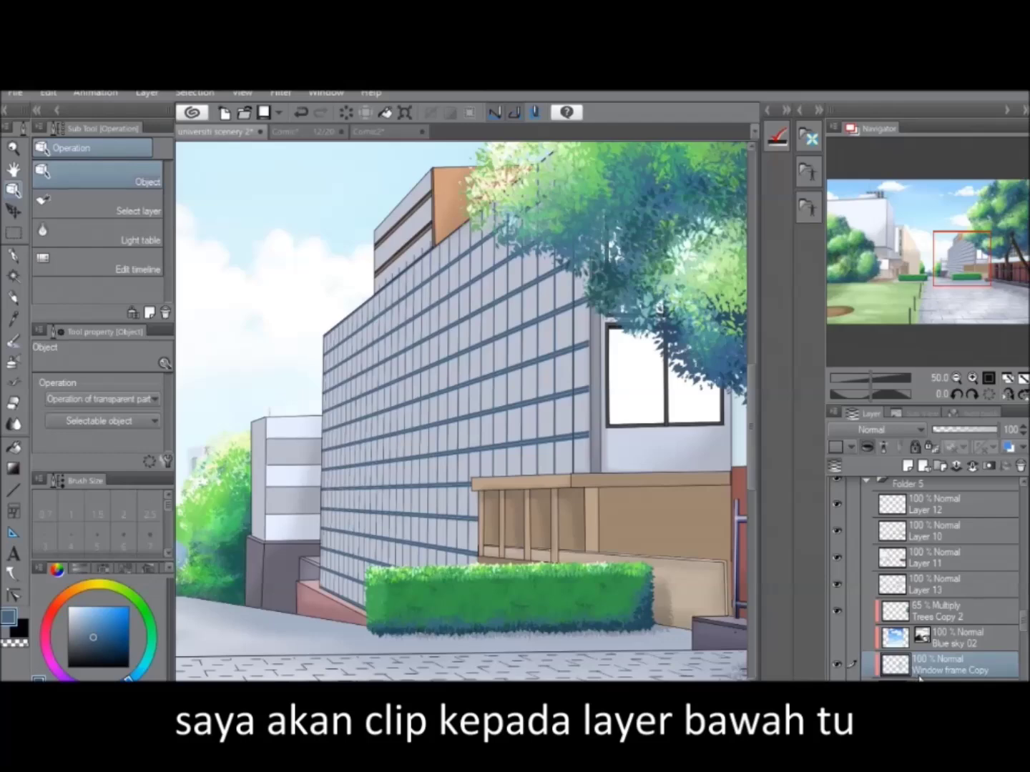
{"action": "left_click", "coordinate": [837, 665]}
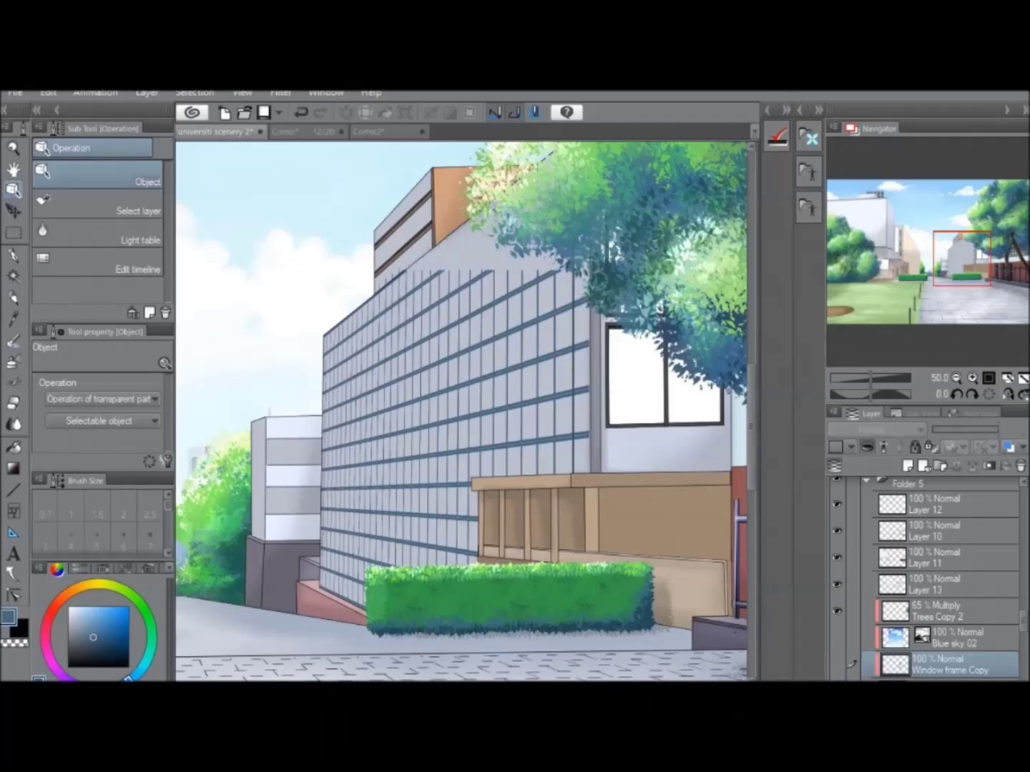
{"action": "left_click", "coordinate": [837, 665]}
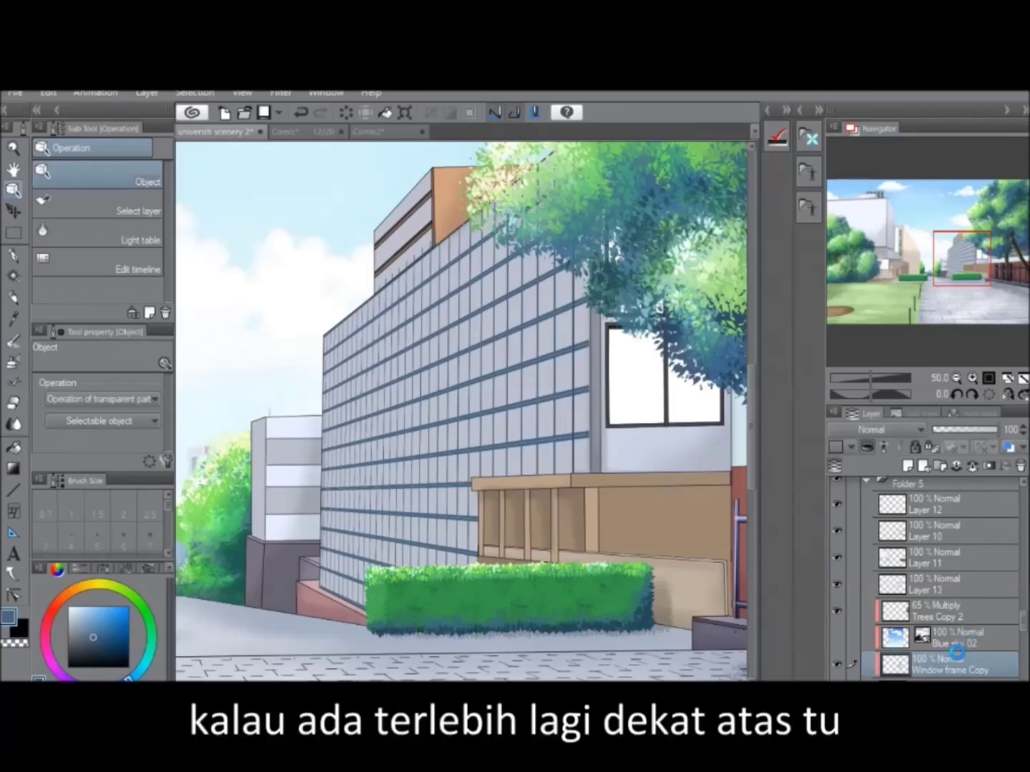
Erase the frame lines that overrun the roofline below the rooftop block, using the Hard eraser at size 15.6.
{"action": "left_click", "coordinate": [972, 379]}
{"action": "left_click", "coordinate": [957, 394]}
{"action": "left_click_drag", "start_coordinate": [955, 273], "coordinate": [944, 261]}
{"action": "left_click", "coordinate": [13, 403]}
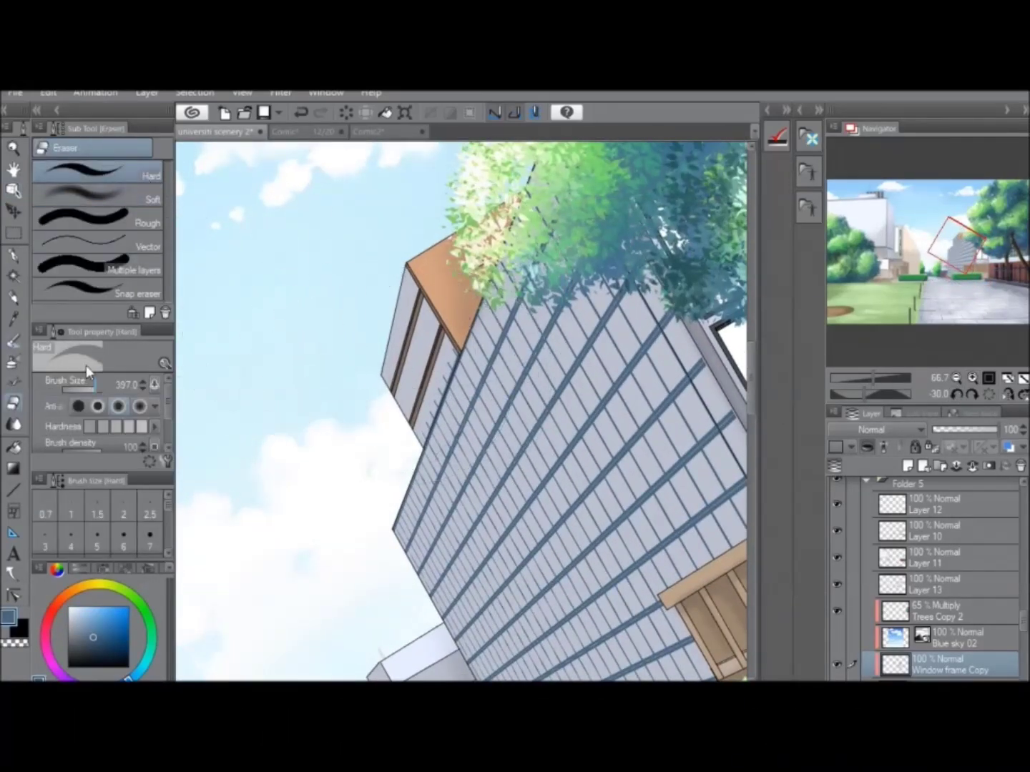
{"action": "left_click", "coordinate": [83, 384]}
{"action": "left_click_drag", "start_coordinate": [425, 438], "coordinate": [451, 360]}
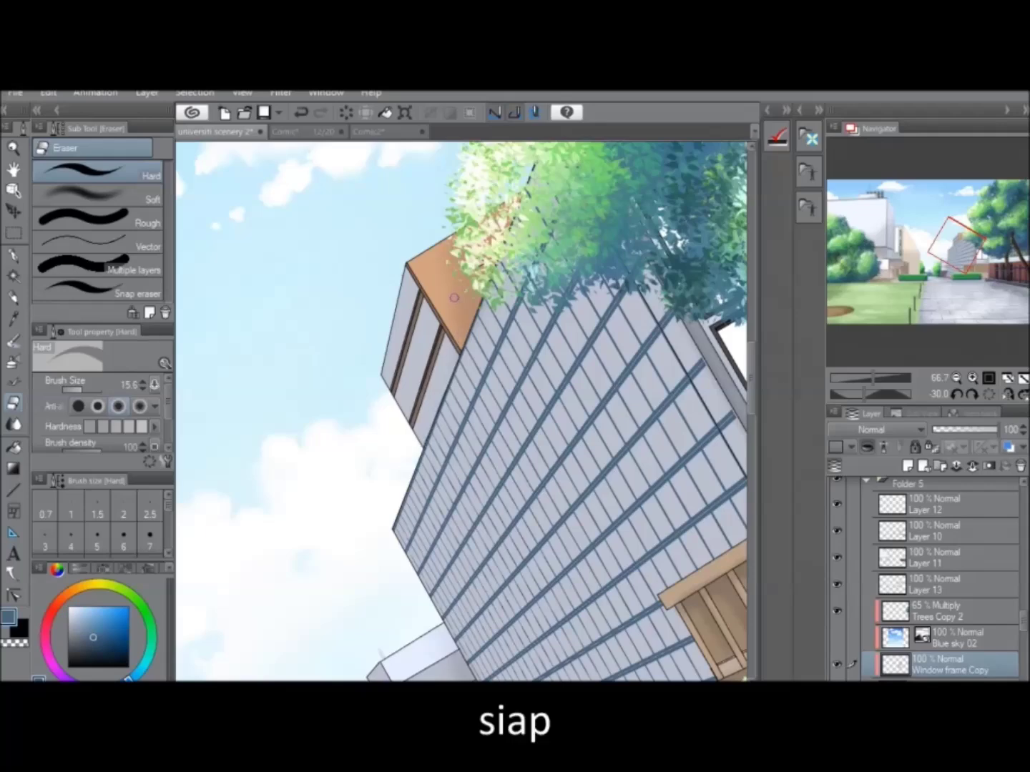
Reset the canvas rotation and erase the frame lines extending past the grey building's near vertical edge.
{"action": "left_click", "coordinate": [972, 395]}
{"action": "left_click", "coordinate": [972, 395]}
{"action": "left_click", "coordinate": [956, 378]}
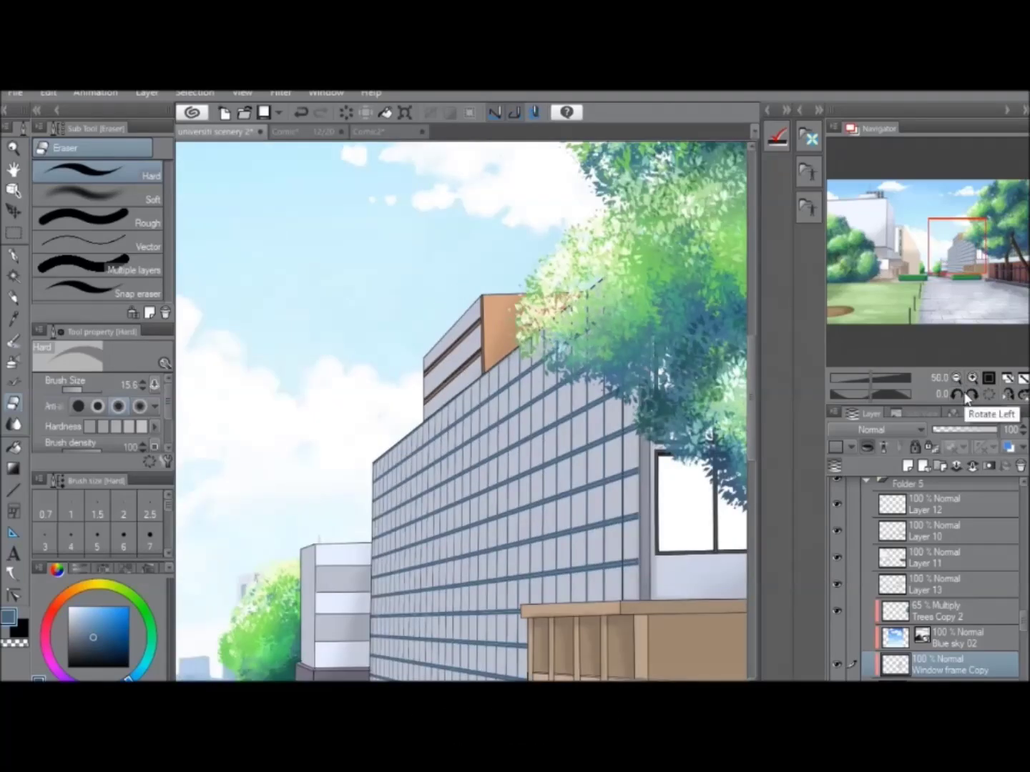
{"action": "left_click_drag", "start_coordinate": [951, 263], "coordinate": [956, 274]}
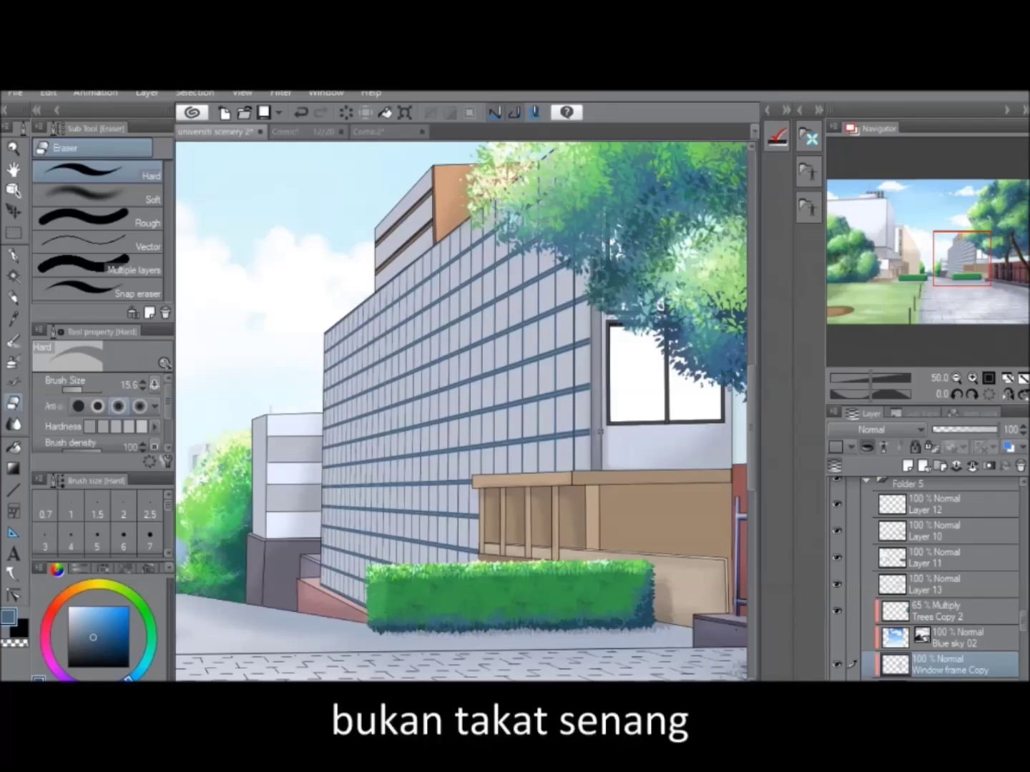
{"action": "left_click_drag", "start_coordinate": [587, 422], "coordinate": [584, 340]}
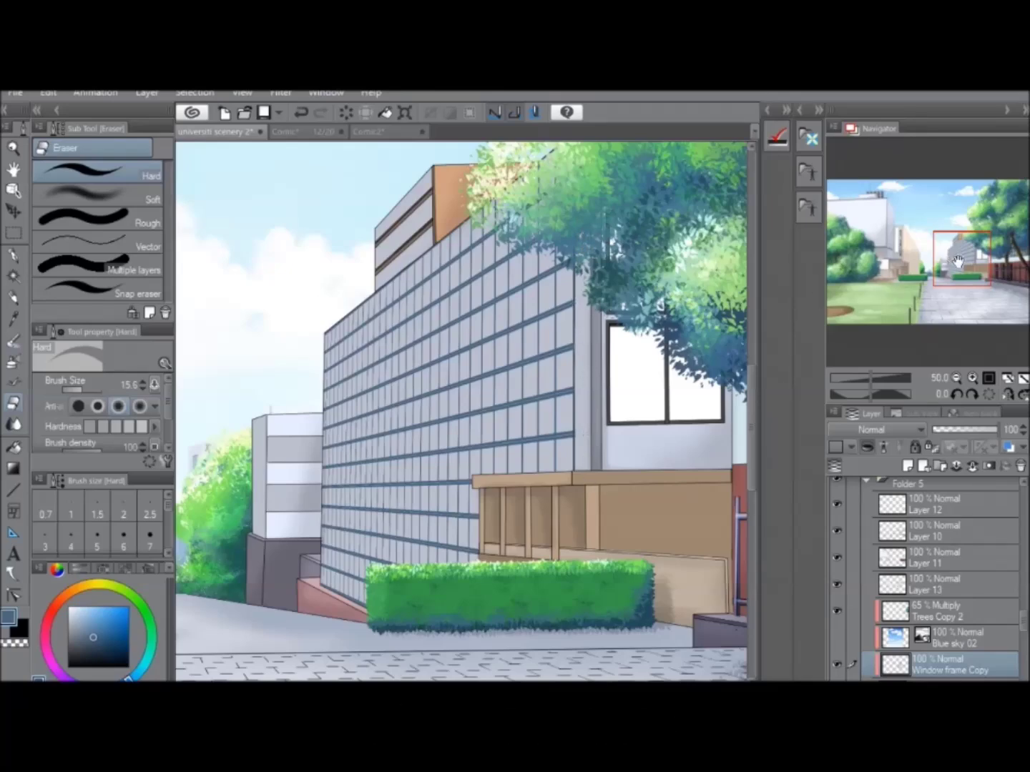
{"action": "left_click_drag", "start_coordinate": [958, 261], "coordinate": [957, 251]}
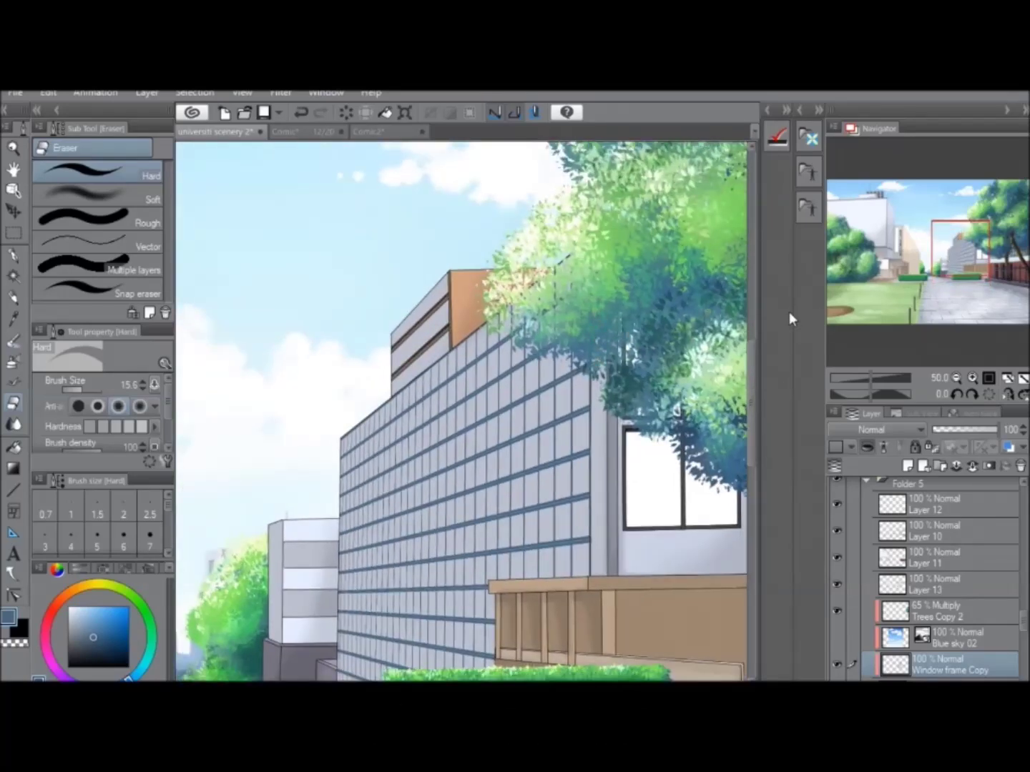
{"action": "left_click", "coordinate": [957, 376]}
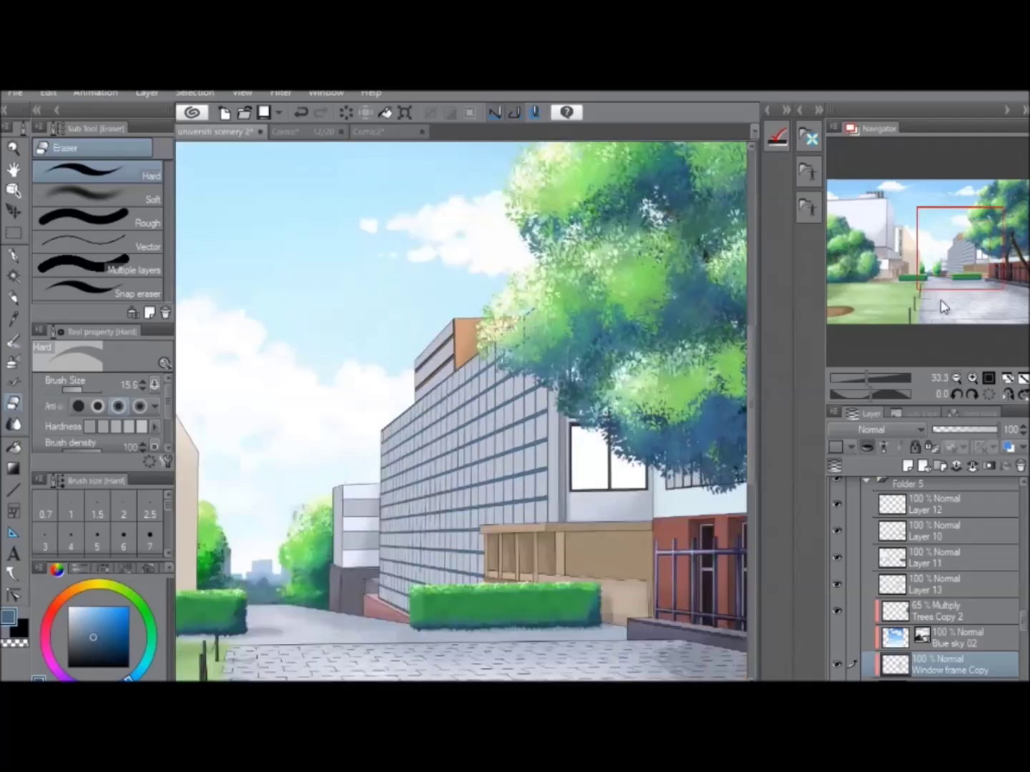
{"action": "left_click", "coordinate": [973, 377]}
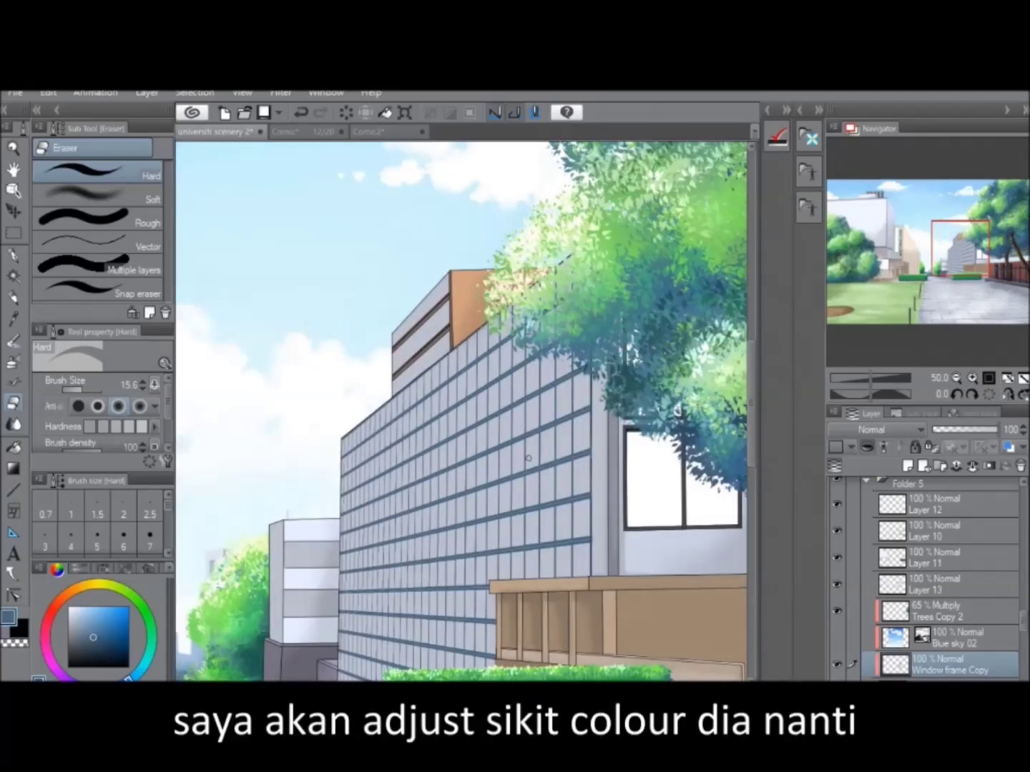
{"action": "mouse_move", "coordinate": [957, 241]}
{"action": "left_mouse_down"}
{"action": "mouse_move", "coordinate": [938, 259]}
{"action": "mouse_move", "coordinate": [950, 256]}
{"action": "mouse_move", "coordinate": [931, 247]}
{"action": "mouse_move", "coordinate": [949, 239]}
{"action": "left_mouse_up"}
{"action": "left_click", "coordinate": [957, 378]}
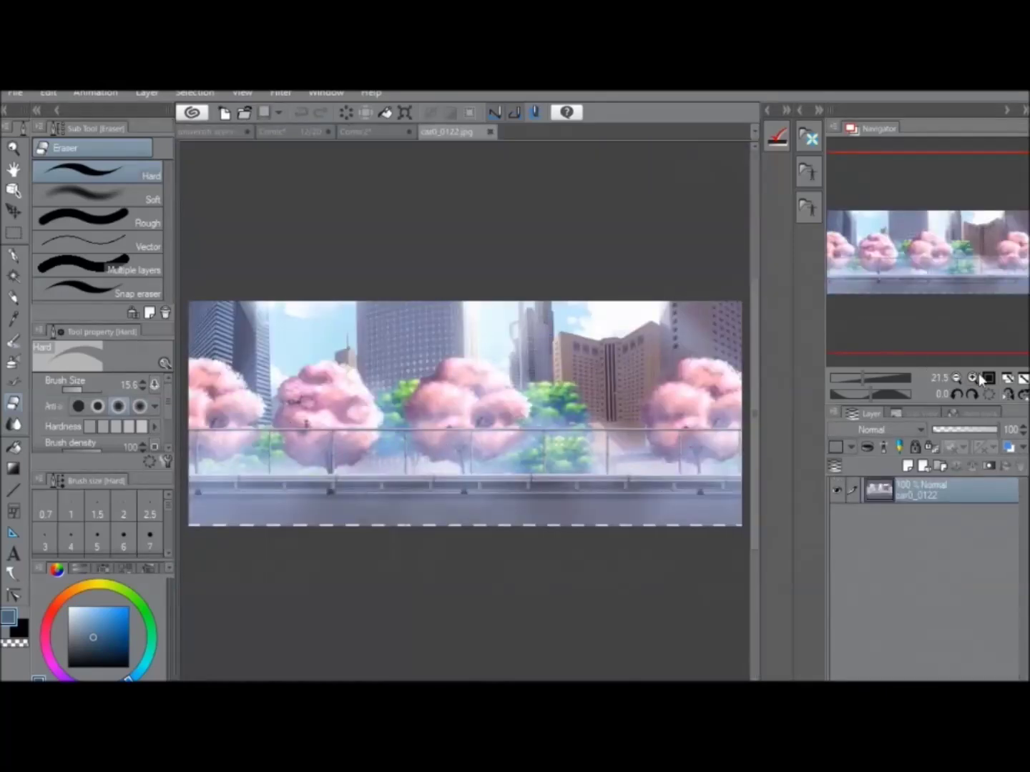
Examine the repeating window patterns on the brown building and the tall skyscrapers in car0_0122.jpg.
{"action": "left_click", "coordinate": [972, 376]}
{"action": "left_click", "coordinate": [972, 377]}
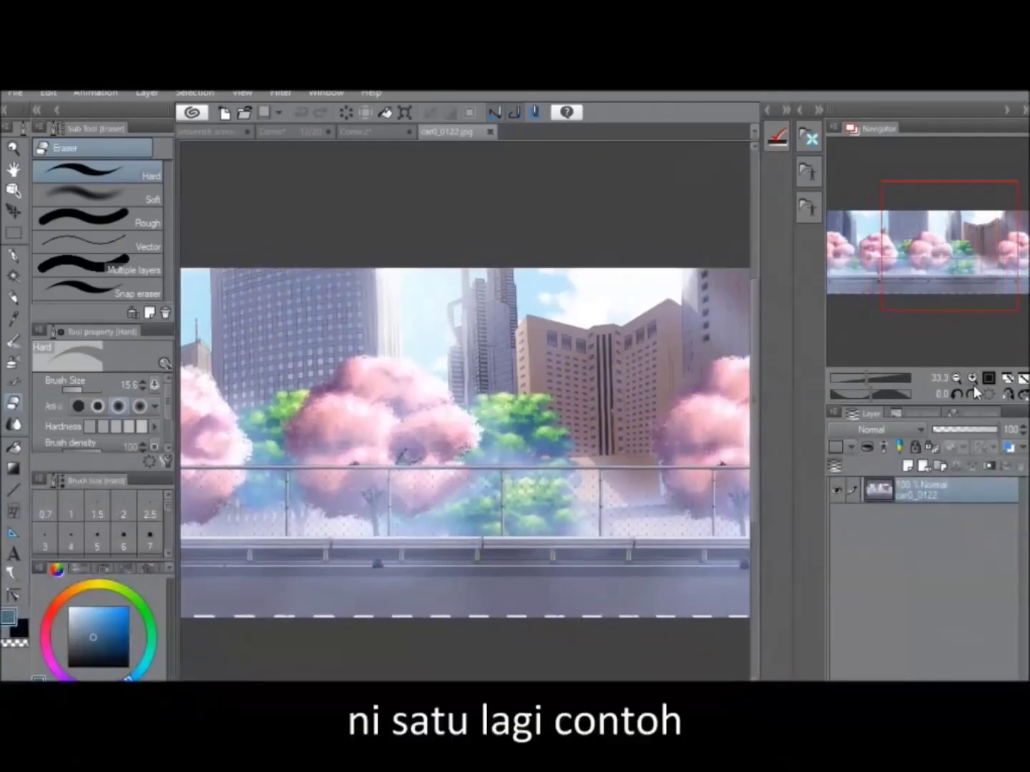
{"action": "left_click", "coordinate": [972, 377]}
{"action": "left_click", "coordinate": [973, 376]}
{"action": "left_click", "coordinate": [915, 183]}
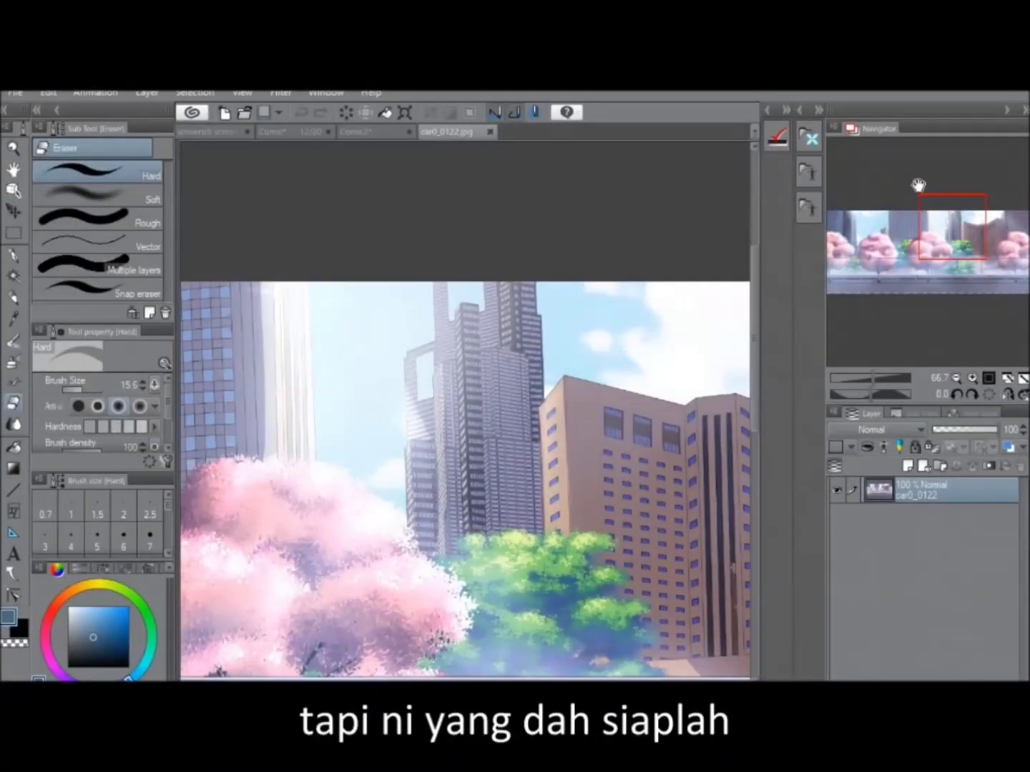
{"action": "left_click", "coordinate": [940, 222]}
{"action": "mouse_move", "coordinate": [941, 222]}
{"action": "left_mouse_down"}
{"action": "mouse_move", "coordinate": [858, 232]}
{"action": "mouse_move", "coordinate": [994, 234]}
{"action": "mouse_move", "coordinate": [958, 236]}
{"action": "left_mouse_up"}
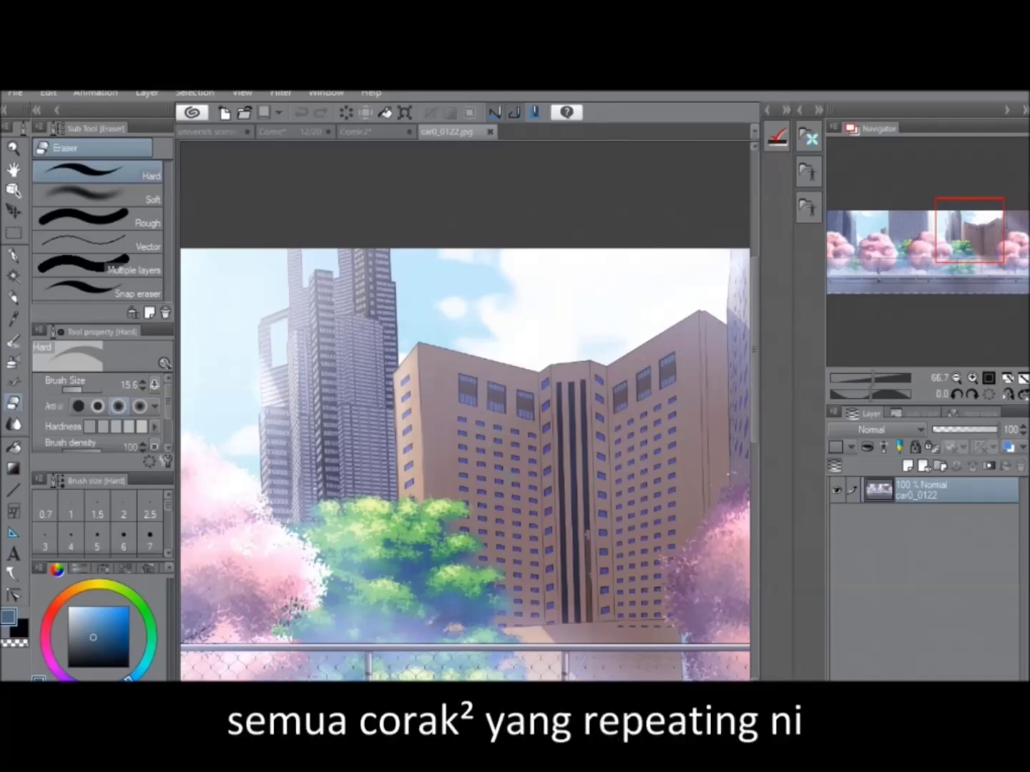
{"action": "left_click_drag", "start_coordinate": [974, 224], "coordinate": [988, 225]}
{"action": "left_click", "coordinate": [972, 378]}
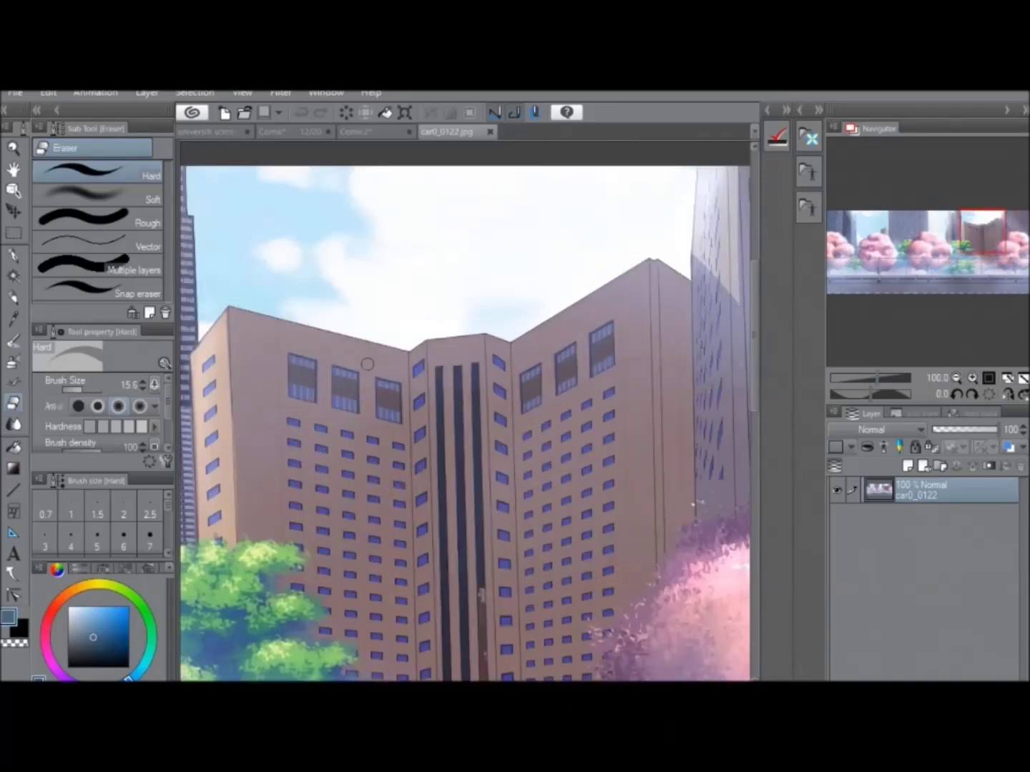
{"action": "mouse_move", "coordinate": [955, 246]}
{"action": "left_mouse_down"}
{"action": "mouse_move", "coordinate": [965, 240]}
{"action": "mouse_move", "coordinate": [947, 250]}
{"action": "mouse_move", "coordinate": [908, 248]}
{"action": "mouse_move", "coordinate": [927, 263]}
{"action": "mouse_move", "coordinate": [991, 233]}
{"action": "mouse_move", "coordinate": [933, 233]}
{"action": "mouse_move", "coordinate": [950, 233]}
{"action": "left_mouse_up"}
{"action": "left_click", "coordinate": [972, 378]}
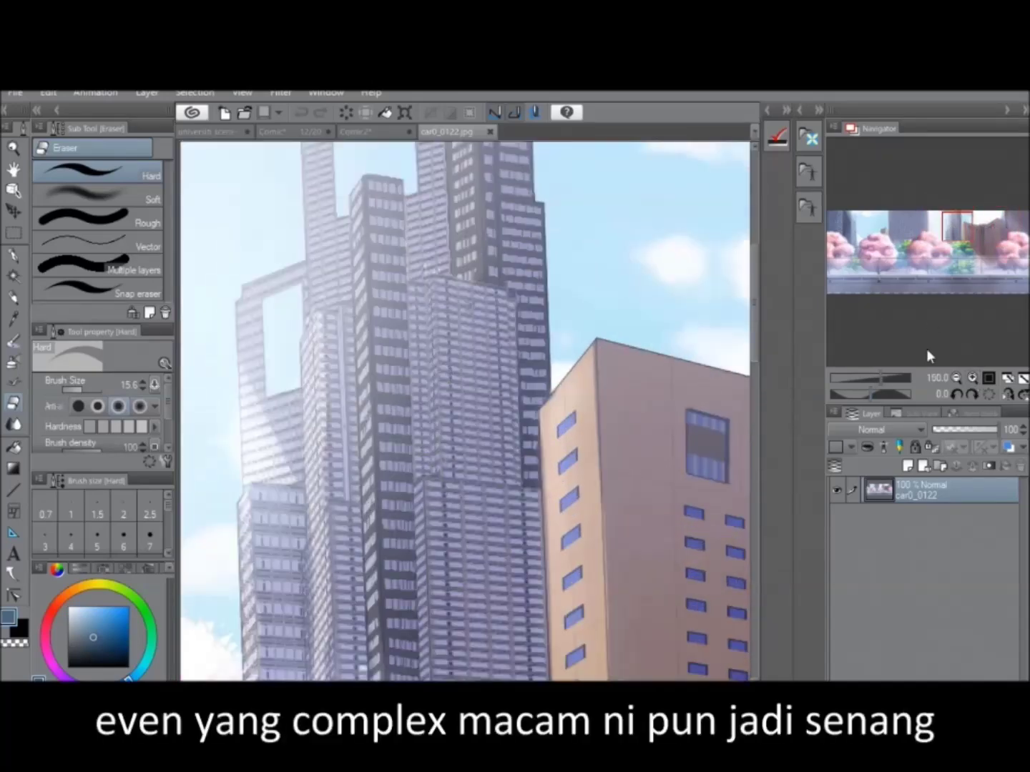
Add the building window material from the Color pattern collection as a new layer above car0_0122.
{"action": "left_click", "coordinate": [957, 378]}
{"action": "left_click", "coordinate": [809, 138]}
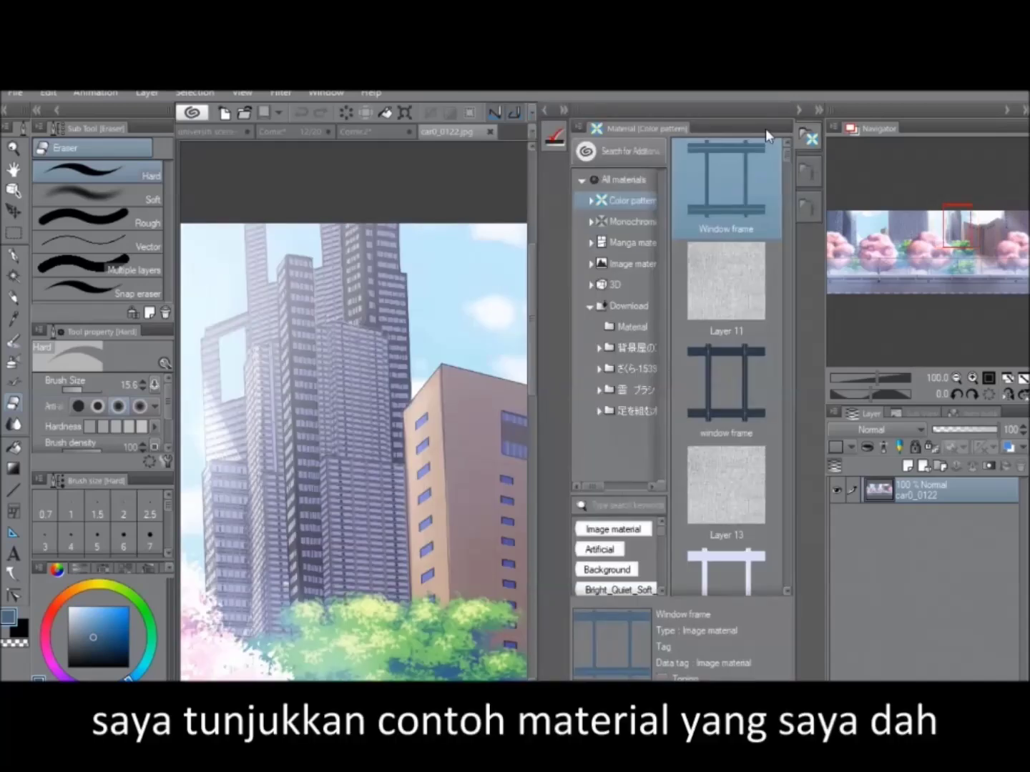
{"action": "left_click_drag", "start_coordinate": [786, 156], "coordinate": [789, 175]}
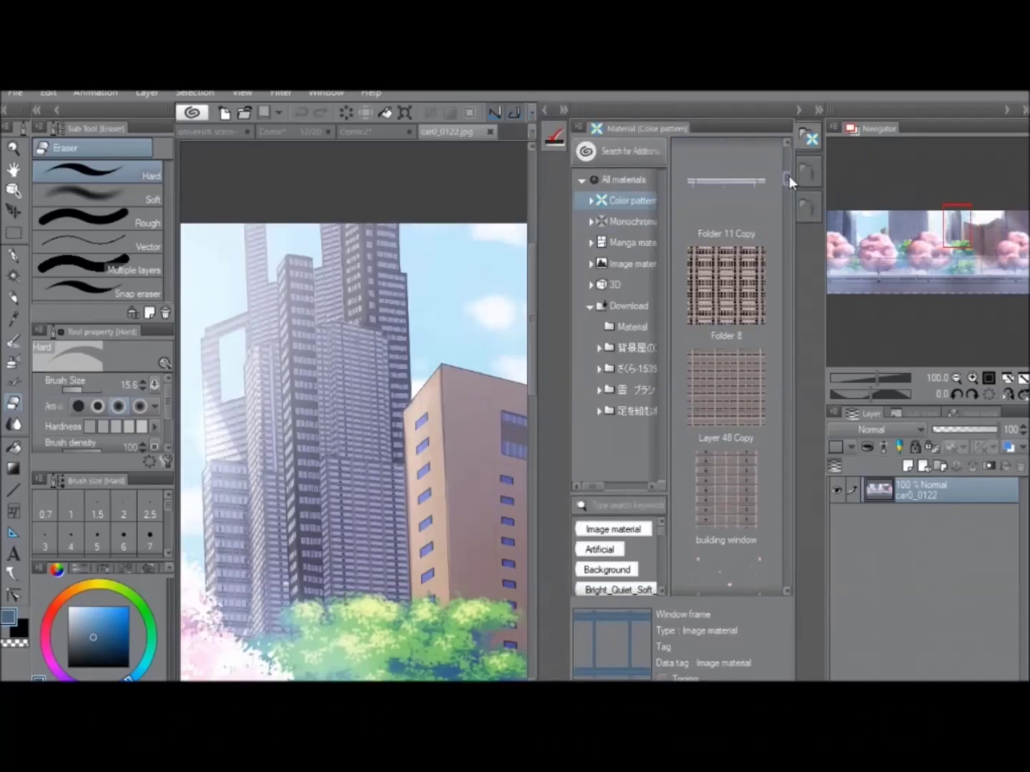
{"action": "left_click", "coordinate": [720, 492]}
{"action": "left_click_drag", "start_coordinate": [720, 492], "coordinate": [907, 482]}
{"action": "left_click_drag", "start_coordinate": [945, 241], "coordinate": [924, 245]}
{"action": "scroll", "coordinate": [924, 273], "scroll_direction": "up", "scroll_amount": 3}
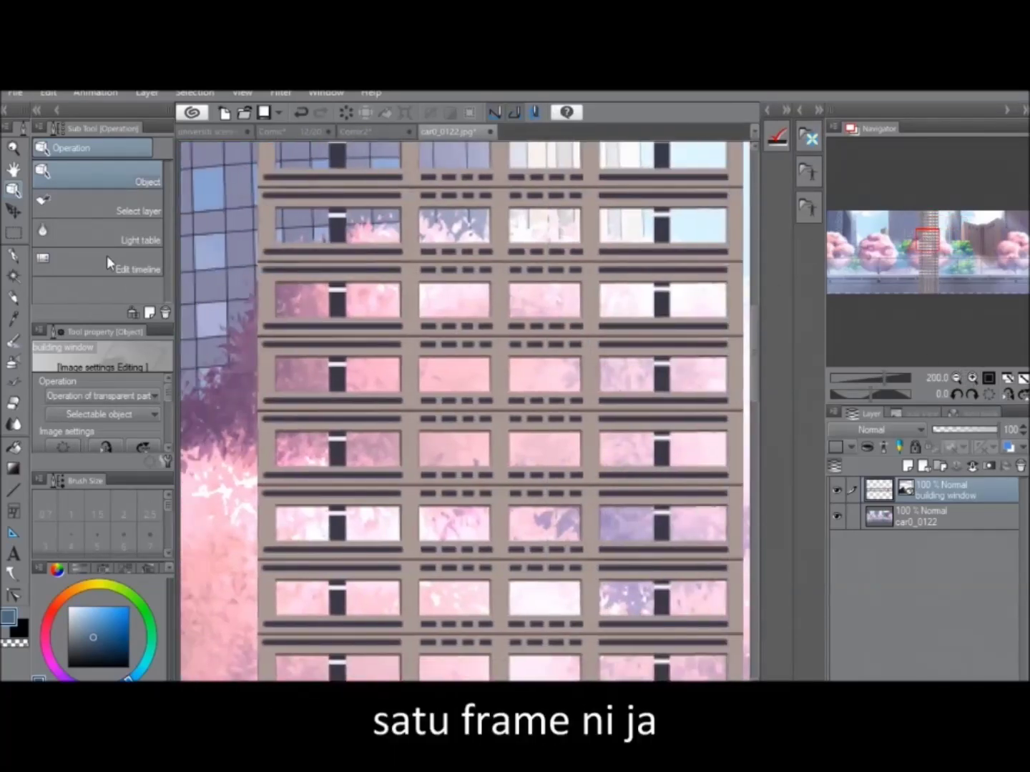
Outline one full window row of the building window pattern with a rectangular selection and deselect it.
{"action": "left_click", "coordinate": [17, 233]}
{"action": "left_click_drag", "start_coordinate": [254, 413], "coordinate": [742, 484]}
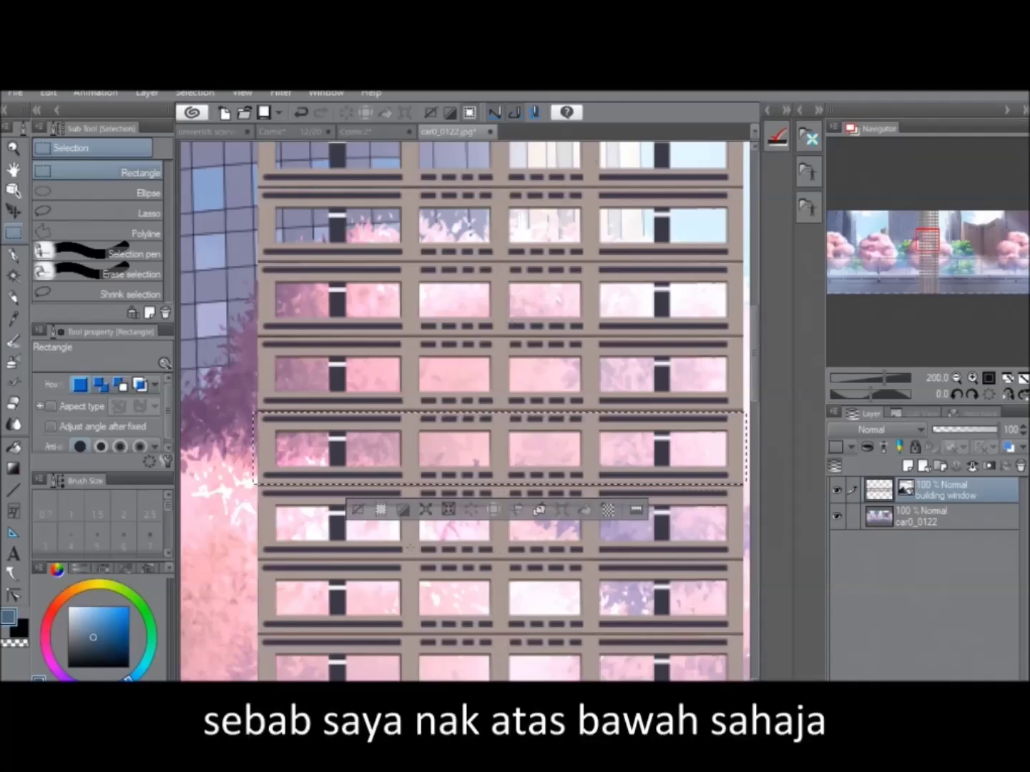
{"action": "left_click", "coordinate": [357, 509]}
Examine the repeating window rows on the tall skyscrapers and the blue glass building at the image's far edge.
{"action": "left_click_drag", "start_coordinate": [923, 275], "coordinate": [954, 260]}
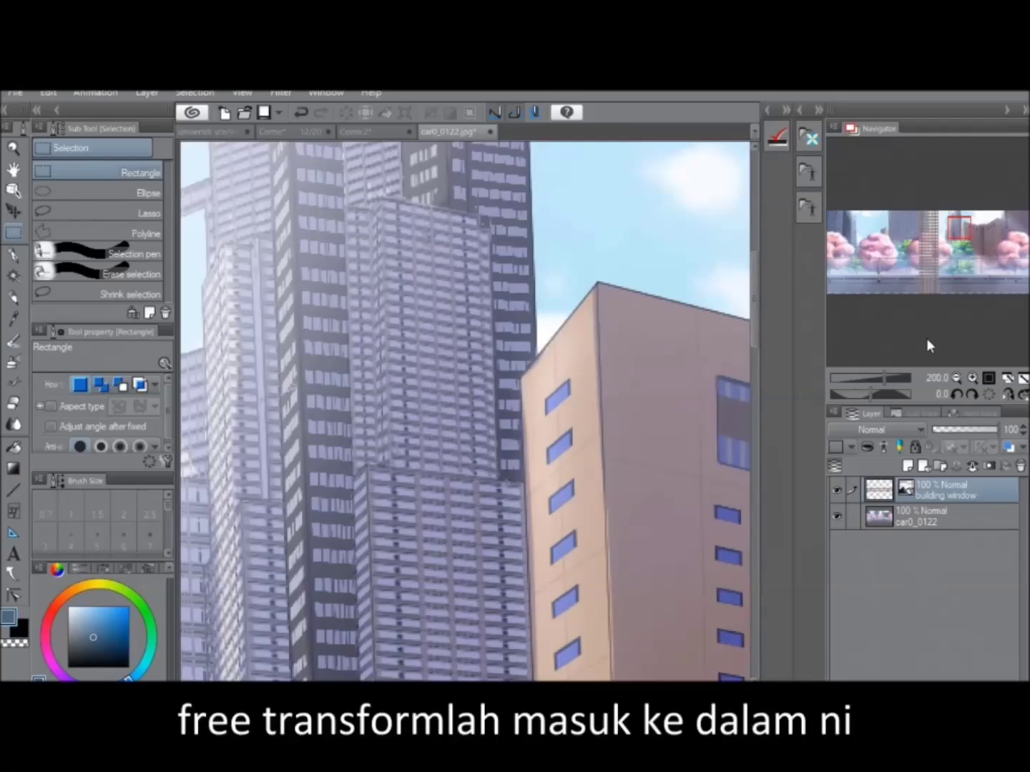
{"action": "scroll", "coordinate": [933, 331], "scroll_direction": "down", "scroll_amount": 1}
{"action": "mouse_move", "coordinate": [972, 228]}
{"action": "left_mouse_down"}
{"action": "mouse_move", "coordinate": [940, 233]}
{"action": "mouse_move", "coordinate": [975, 241]}
{"action": "left_mouse_up"}
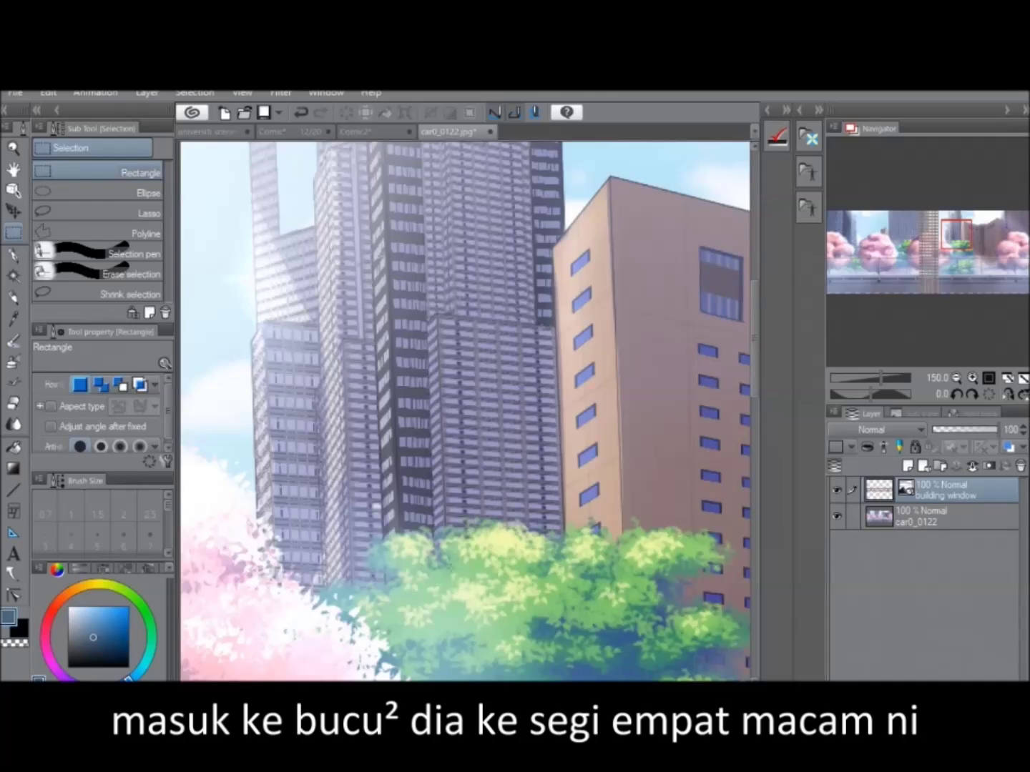
{"action": "left_click_drag", "start_coordinate": [556, 534], "coordinate": [444, 317]}
{"action": "key", "text": "ctrl+d"}
{"action": "left_click_drag", "start_coordinate": [954, 240], "coordinate": [839, 222]}
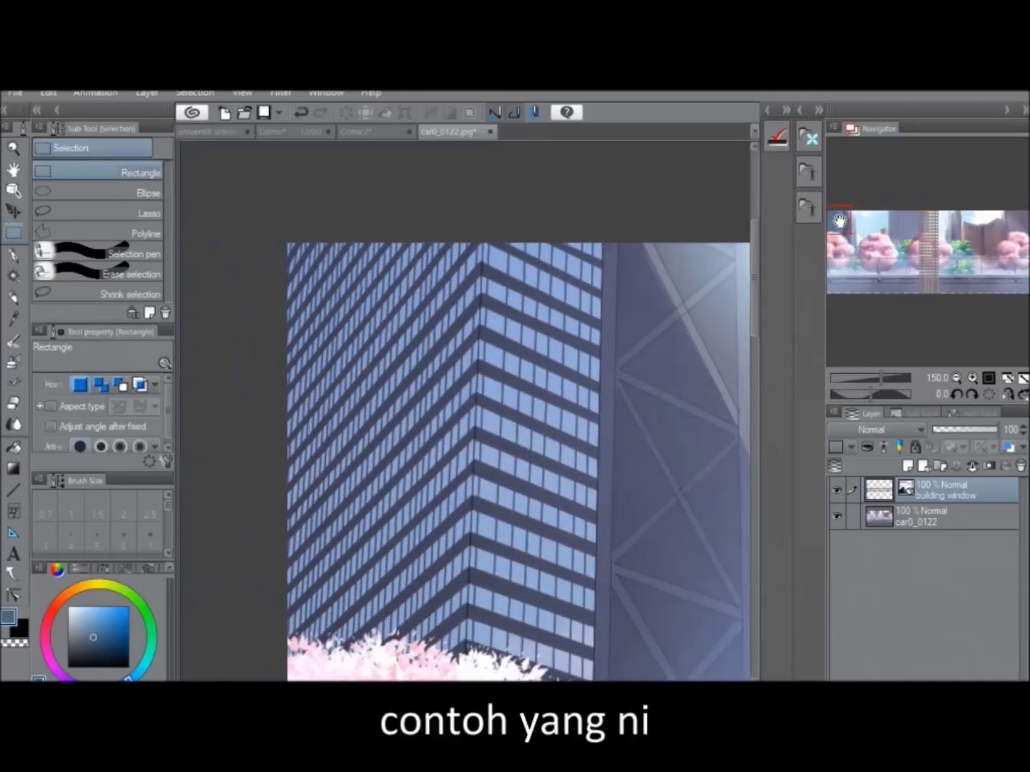
{"action": "left_click_drag", "start_coordinate": [280, 218], "coordinate": [468, 669]}
{"action": "left_click", "coordinate": [469, 112]}
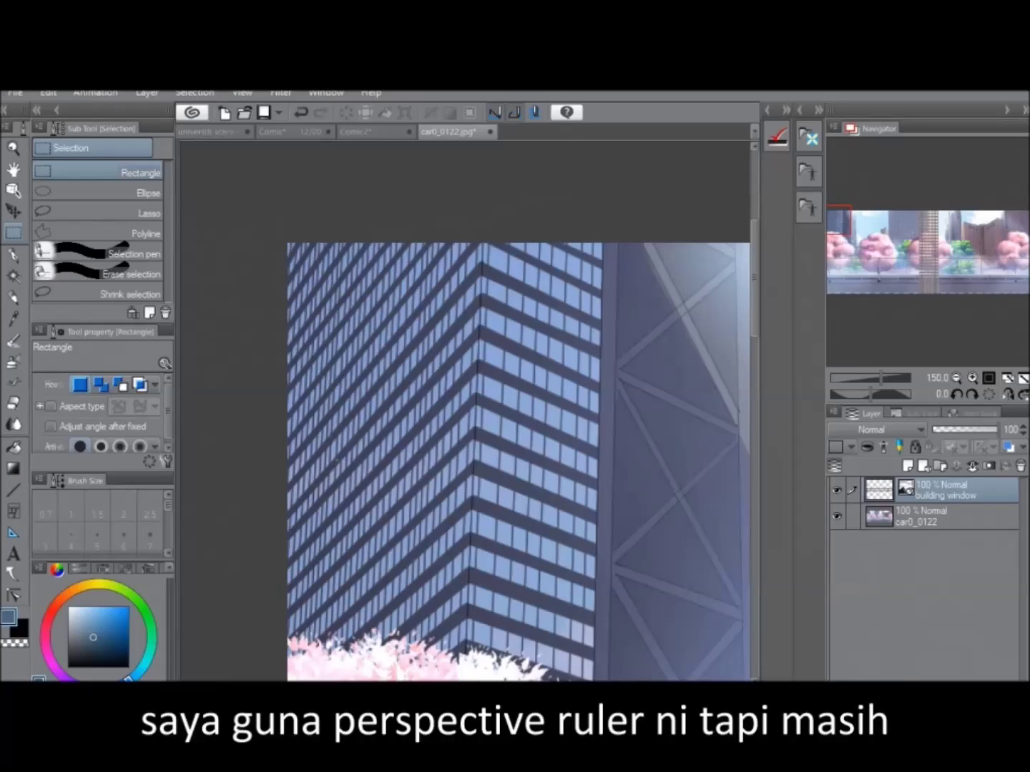
{"action": "left_click_drag", "start_coordinate": [840, 231], "coordinate": [948, 255]}
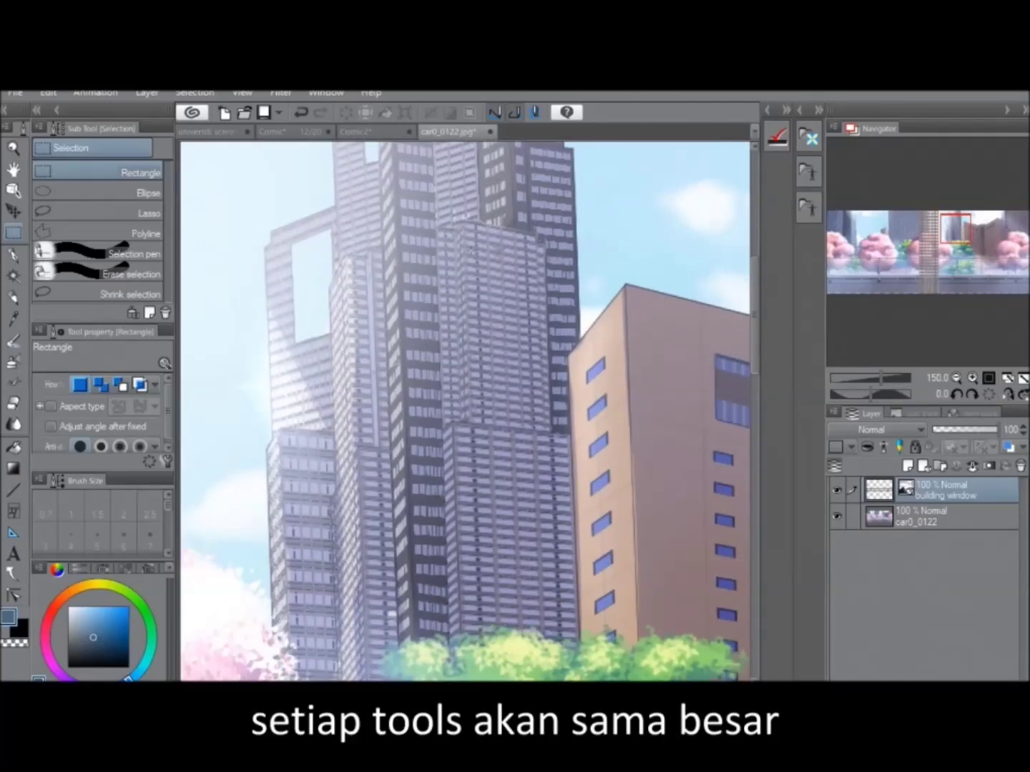
Hide the building window layer and add the Folder 11 Copy guardrail material as a layer above it.
{"action": "left_click", "coordinate": [956, 379]}
{"action": "left_click", "coordinate": [957, 378]}
{"action": "left_click_drag", "start_coordinate": [937, 234], "coordinate": [953, 302]}
{"action": "left_click", "coordinate": [836, 487]}
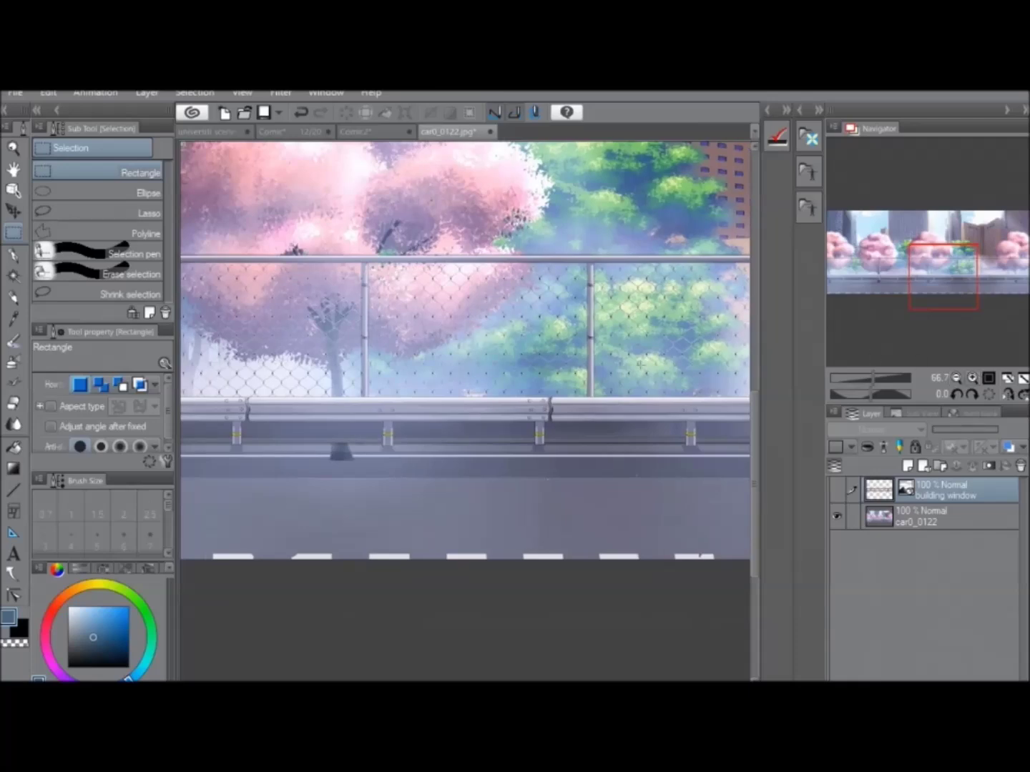
{"action": "left_click", "coordinate": [796, 109]}
{"action": "left_click_drag", "start_coordinate": [726, 191], "coordinate": [927, 489]}
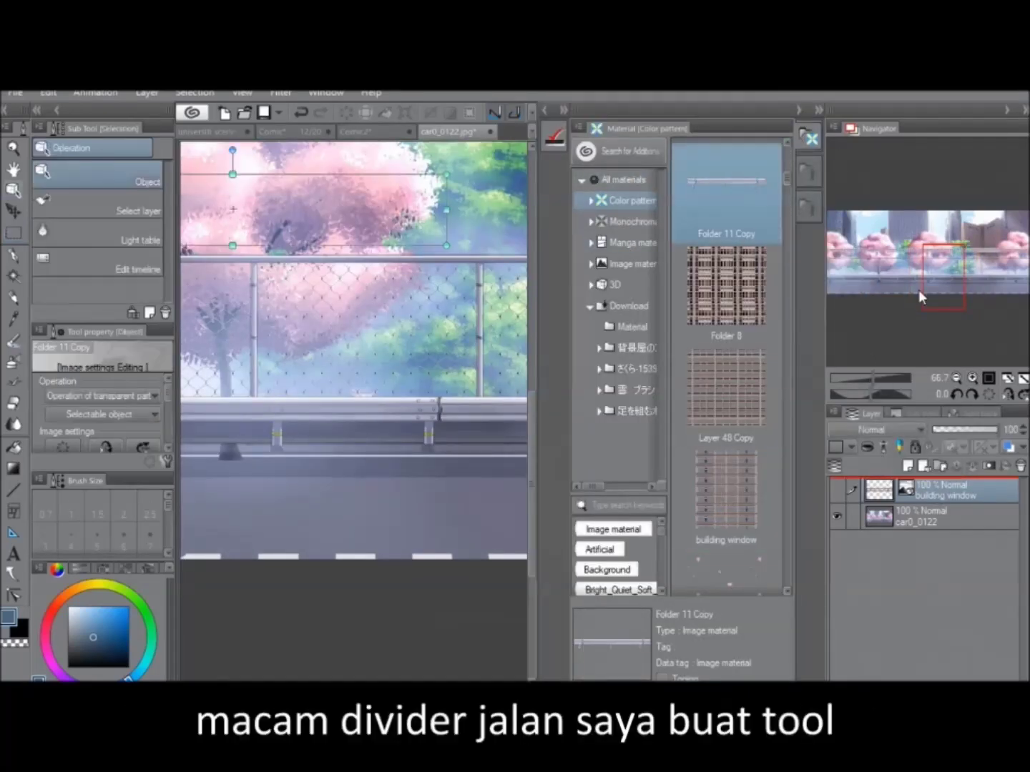
{"action": "left_click", "coordinate": [800, 108]}
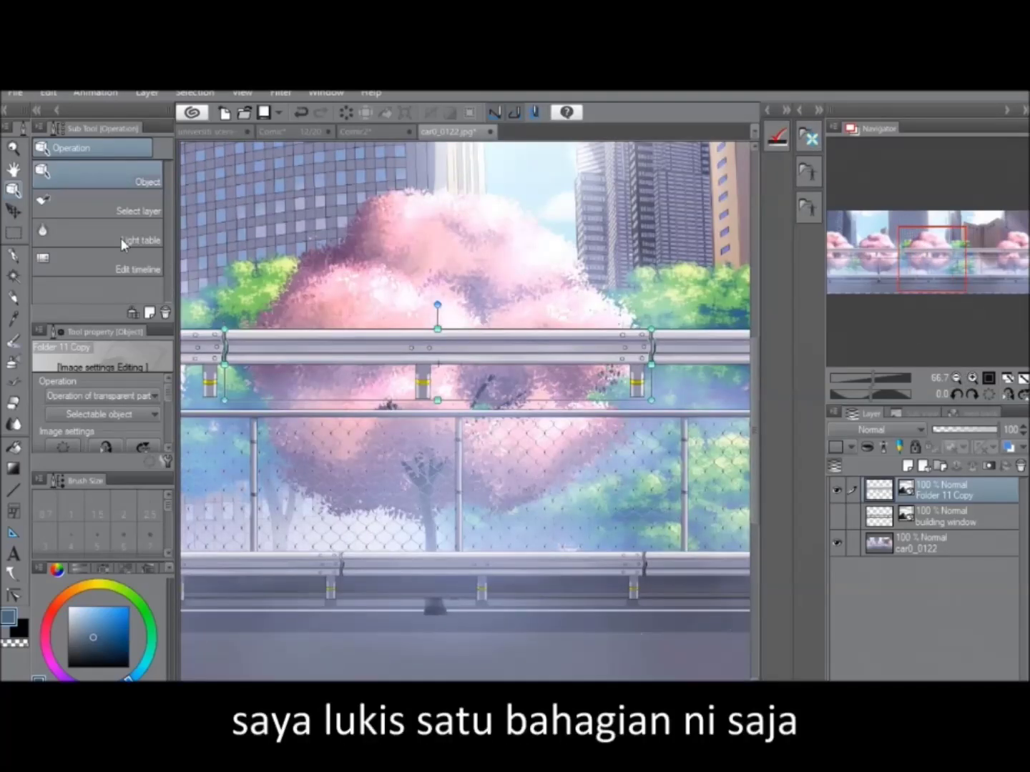
Outline one section of the repeating guardrail with a rectangular selection, inspect its repetition across the scene, and deselect it.
{"action": "left_click", "coordinate": [18, 236]}
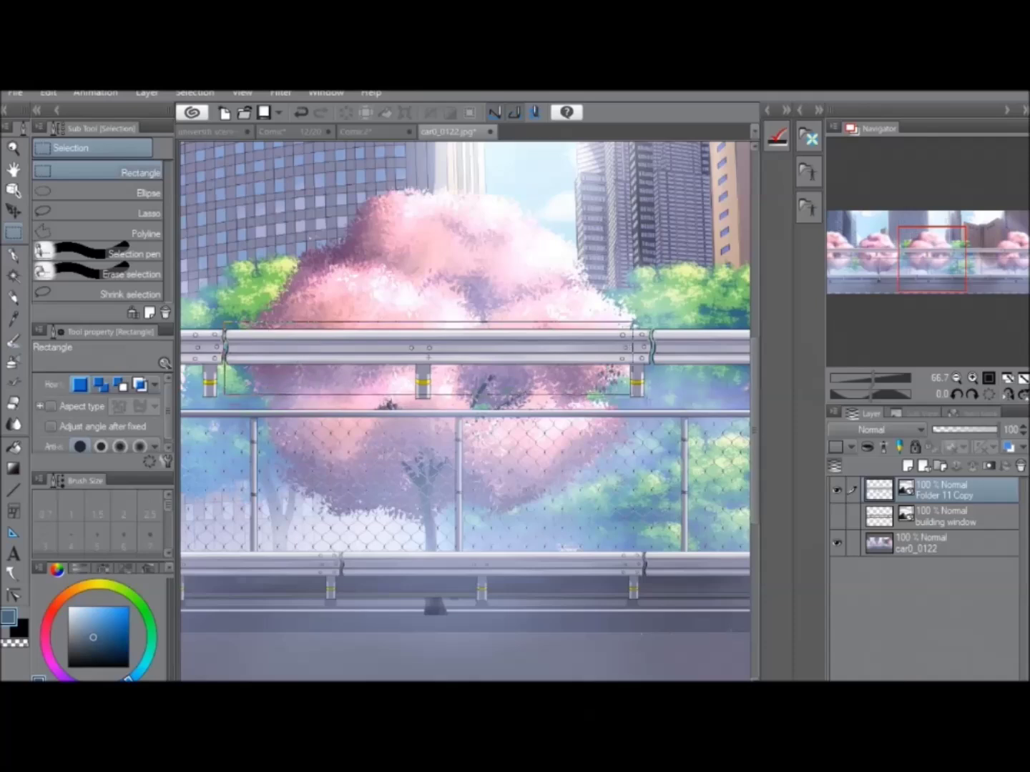
{"action": "left_click_drag", "start_coordinate": [649, 407], "coordinate": [653, 408]}
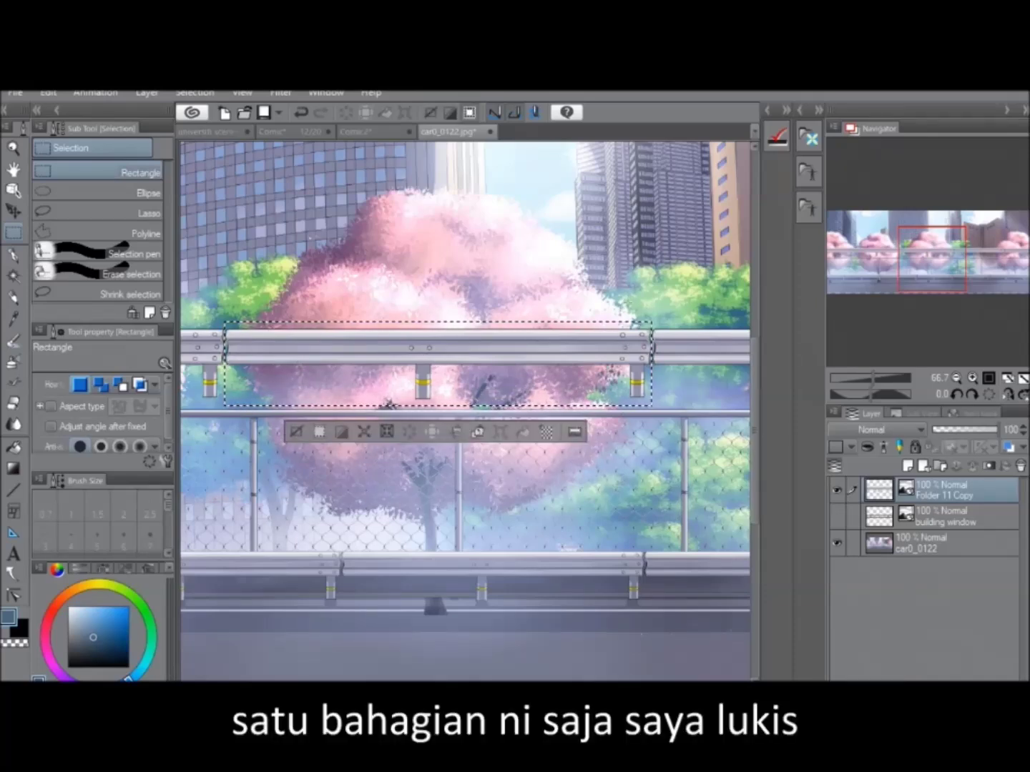
{"action": "left_click", "coordinate": [956, 379]}
{"action": "left_click_drag", "start_coordinate": [924, 248], "coordinate": [957, 247]}
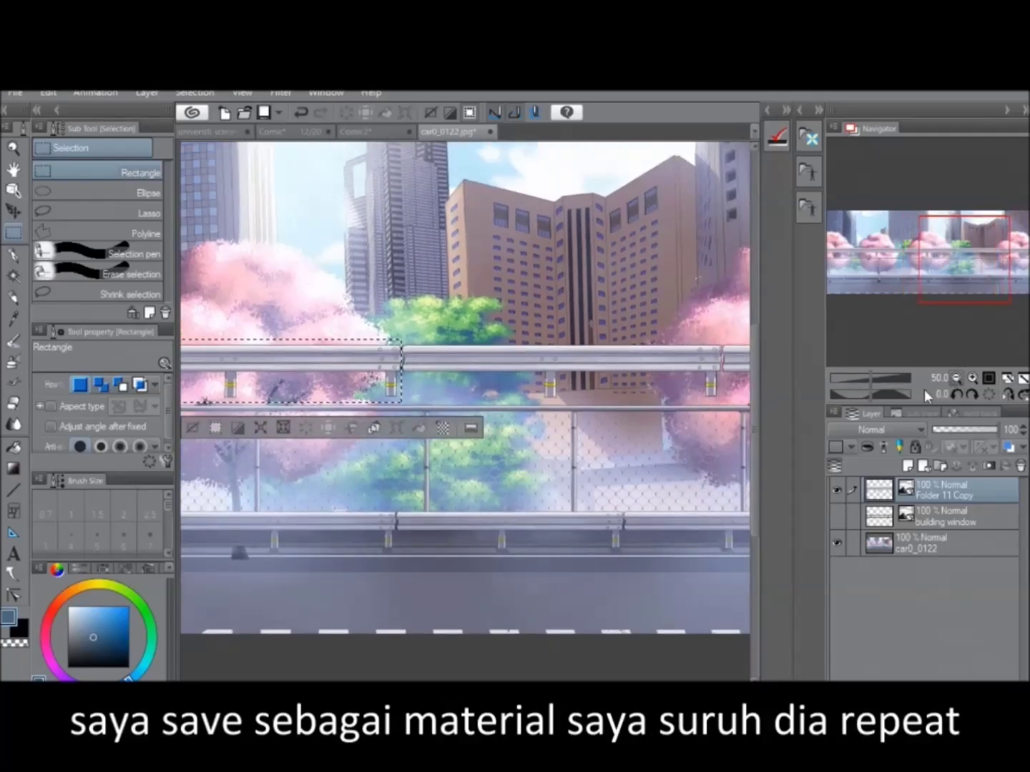
{"action": "left_click", "coordinate": [956, 379]}
{"action": "left_click", "coordinate": [189, 349]}
{"action": "left_click_drag", "start_coordinate": [944, 284], "coordinate": [922, 293]}
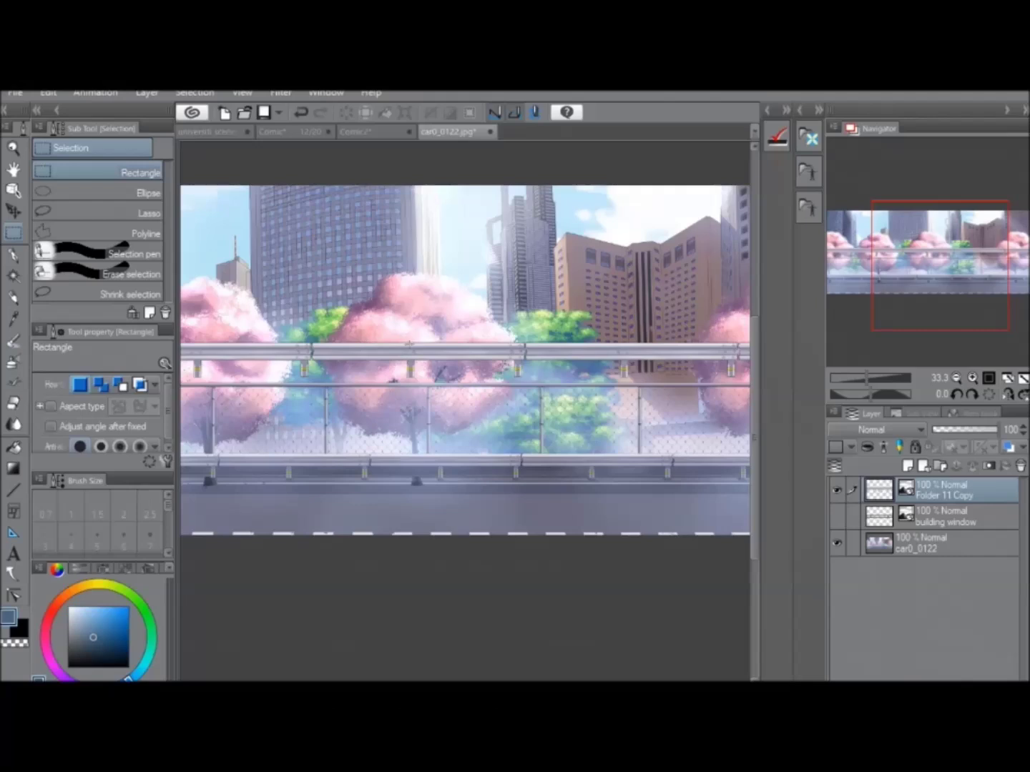
Shrink the Folder 11 Copy guardrail pattern, move it over the painted guardrail beside the road, and hide its layer.
{"action": "left_click", "coordinate": [12, 191]}
{"action": "mouse_move", "coordinate": [418, 344]}
{"action": "left_mouse_down"}
{"action": "mouse_move", "coordinate": [411, 376]}
{"action": "mouse_move", "coordinate": [415, 330]}
{"action": "mouse_move", "coordinate": [410, 367]}
{"action": "left_mouse_up"}
{"action": "left_click", "coordinate": [957, 378]}
{"action": "left_click_drag", "start_coordinate": [955, 279], "coordinate": [936, 298]}
{"action": "left_click_drag", "start_coordinate": [486, 328], "coordinate": [534, 392]}
{"action": "left_click", "coordinate": [972, 377]}
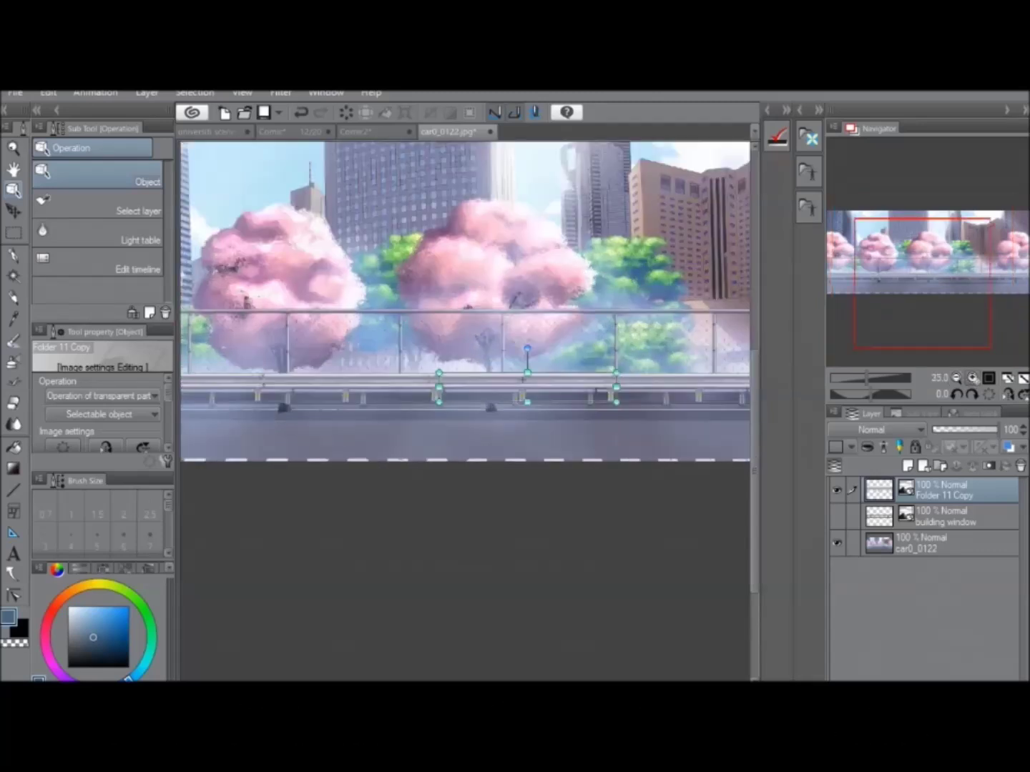
{"action": "left_click", "coordinate": [972, 377]}
{"action": "key", "text": "Escape"}
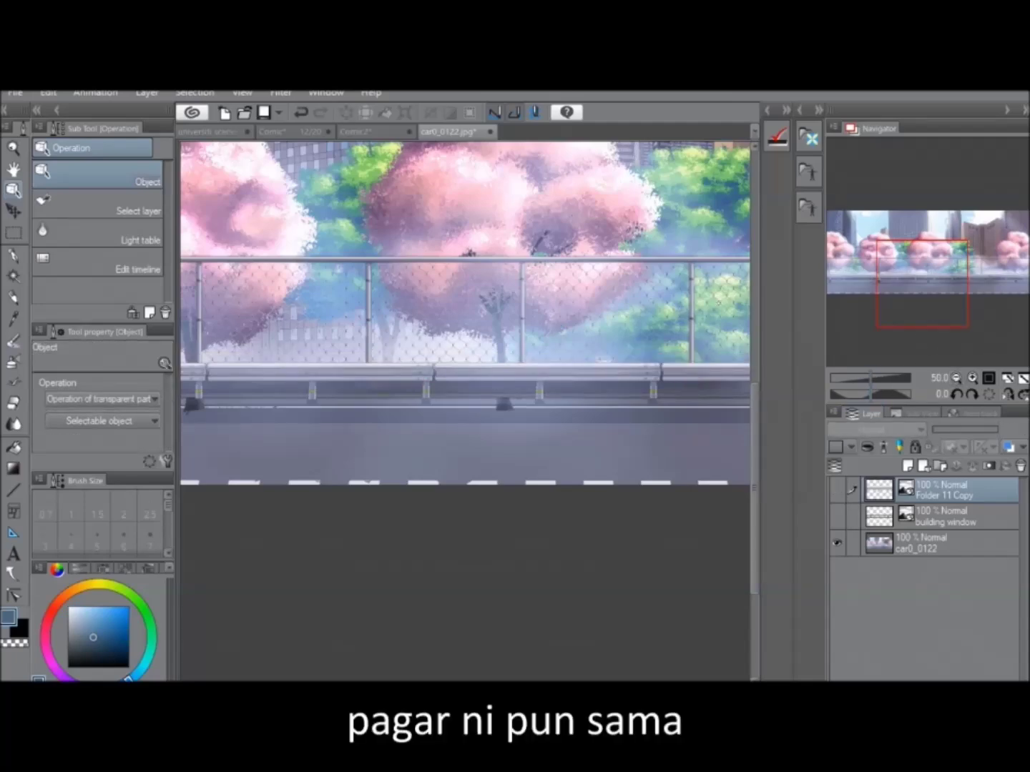
{"action": "left_click", "coordinate": [963, 259]}
{"action": "left_click", "coordinate": [956, 378]}
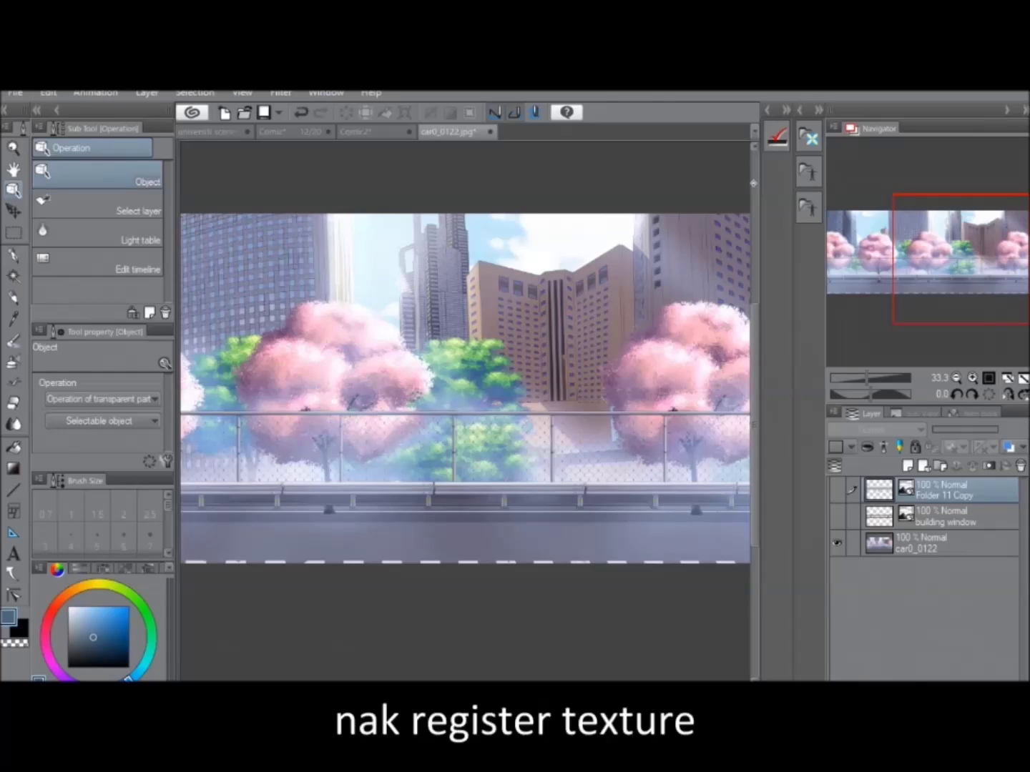
Open the NACCHAN illustration and show the umbrella figure's coat and scarf up close.
{"action": "left_click", "coordinate": [218, 129]}
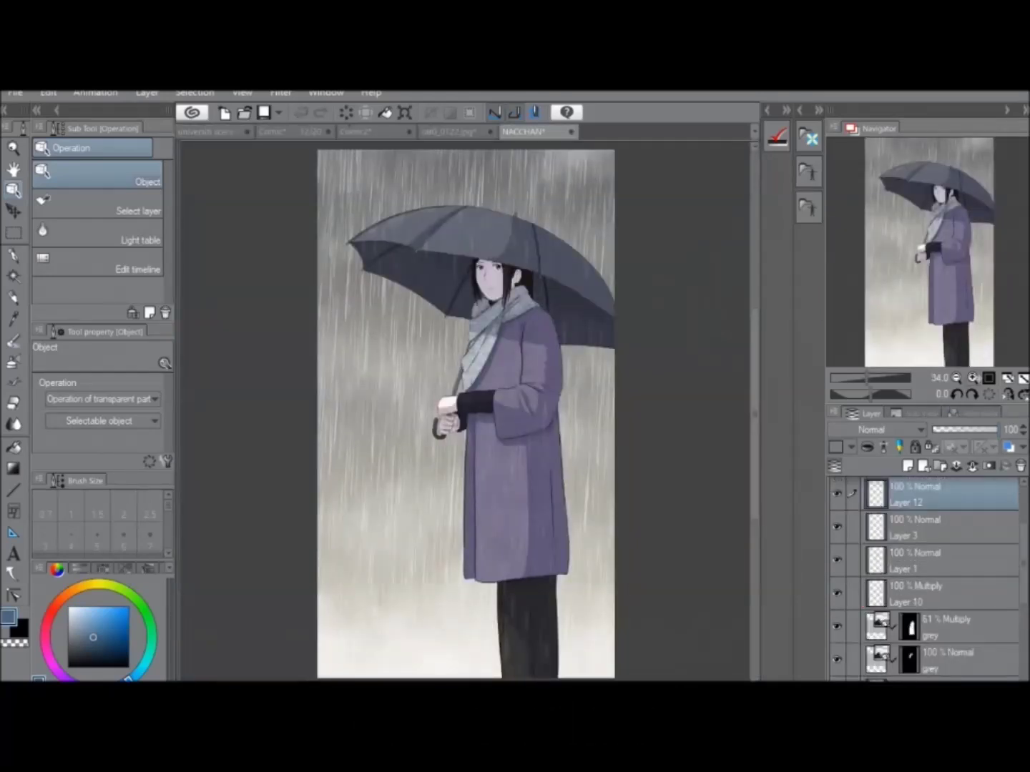
{"action": "left_click", "coordinate": [974, 378]}
{"action": "left_click", "coordinate": [973, 377]}
{"action": "left_click_drag", "start_coordinate": [944, 270], "coordinate": [955, 264]}
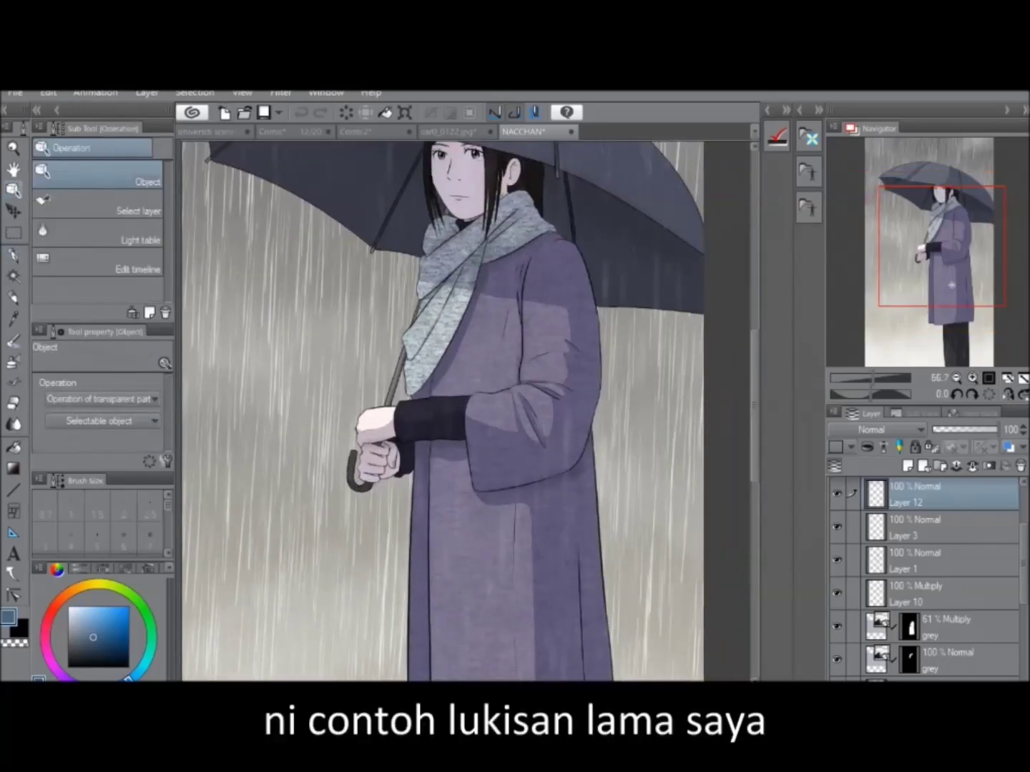
{"action": "left_click_drag", "start_coordinate": [951, 286], "coordinate": [956, 274]}
Select the coat's grey texture layer set to Multiply and compare the coat with the texture hidden and shown.
{"action": "left_click", "coordinate": [460, 409]}
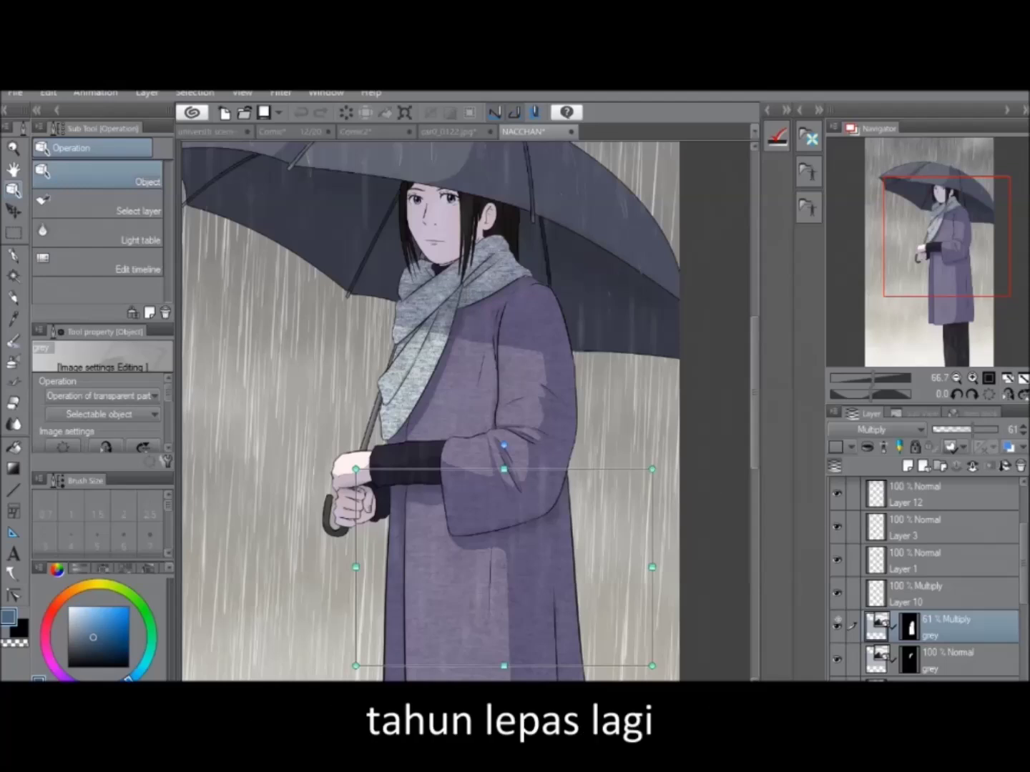
{"action": "left_click", "coordinate": [839, 626]}
{"action": "left_click", "coordinate": [838, 626]}
{"action": "scroll", "coordinate": [479, 364], "scroll_direction": "up", "scroll_amount": 3}
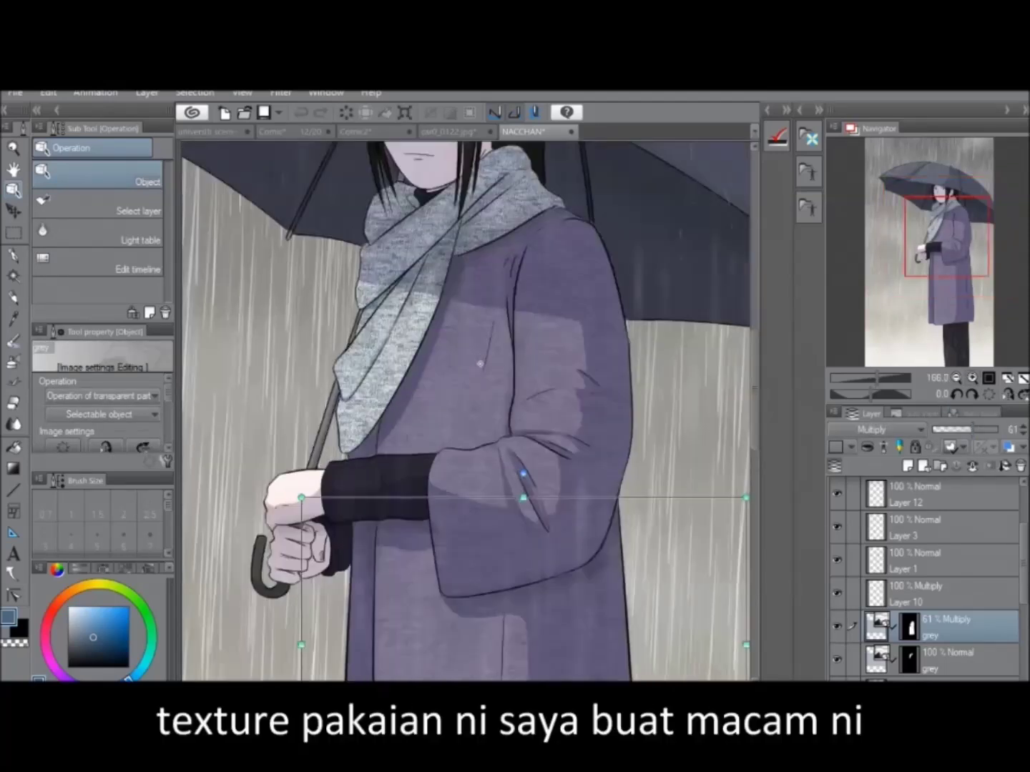
Select the other grey texture layer set to Normal and compare the figure with it hidden and shown.
{"action": "left_click", "coordinate": [951, 653]}
{"action": "left_click", "coordinate": [837, 660]}
{"action": "left_click", "coordinate": [837, 660]}
Compare the coat again with its grey Multiply texture layer hidden and shown, and make Layer 10 the active layer.
{"action": "left_click", "coordinate": [473, 414]}
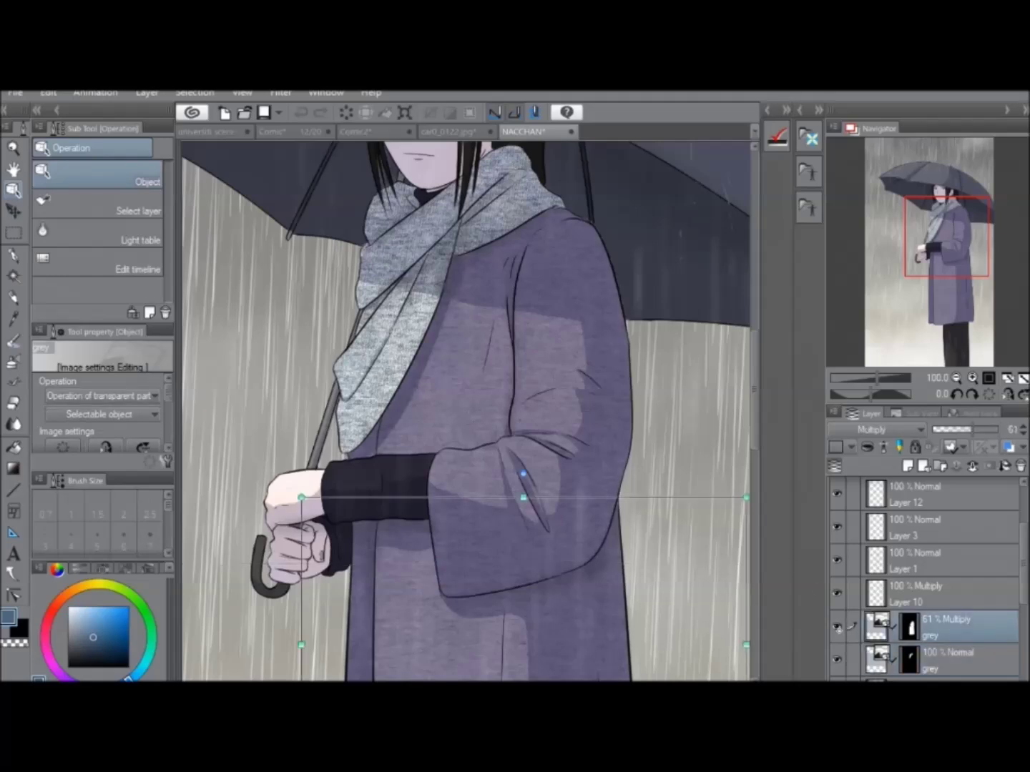
{"action": "left_click", "coordinate": [838, 627]}
{"action": "left_click", "coordinate": [838, 628]}
{"action": "left_click", "coordinate": [839, 627]}
{"action": "left_click", "coordinate": [839, 628]}
{"action": "left_click", "coordinate": [837, 628]}
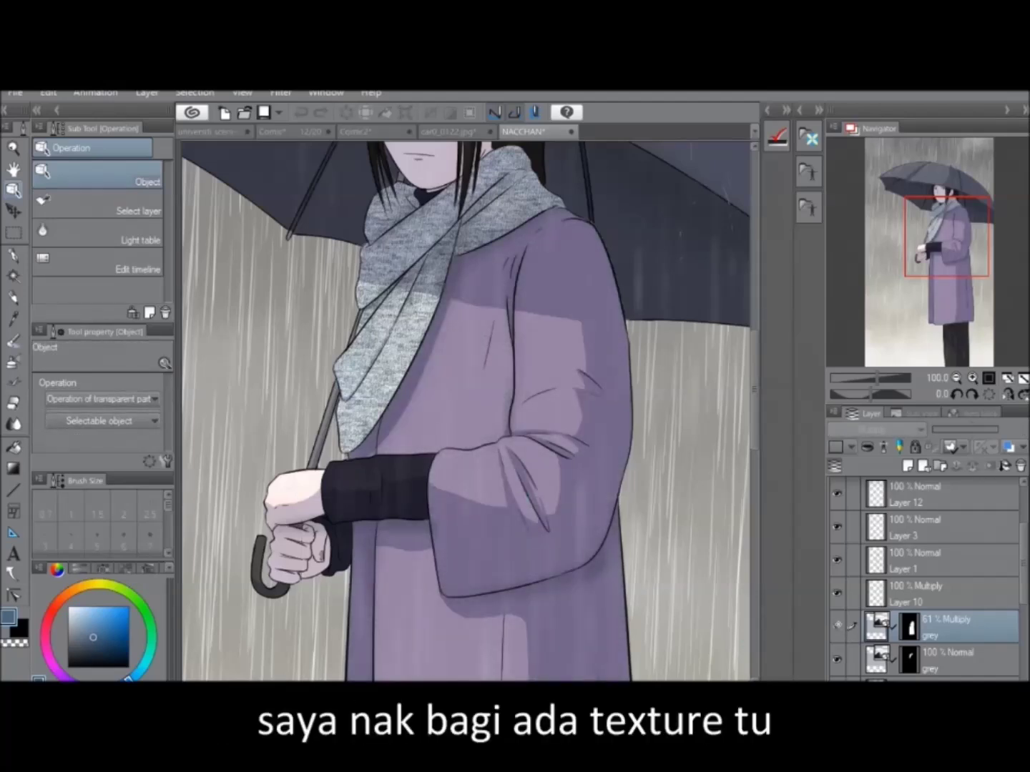
{"action": "left_click", "coordinate": [838, 628]}
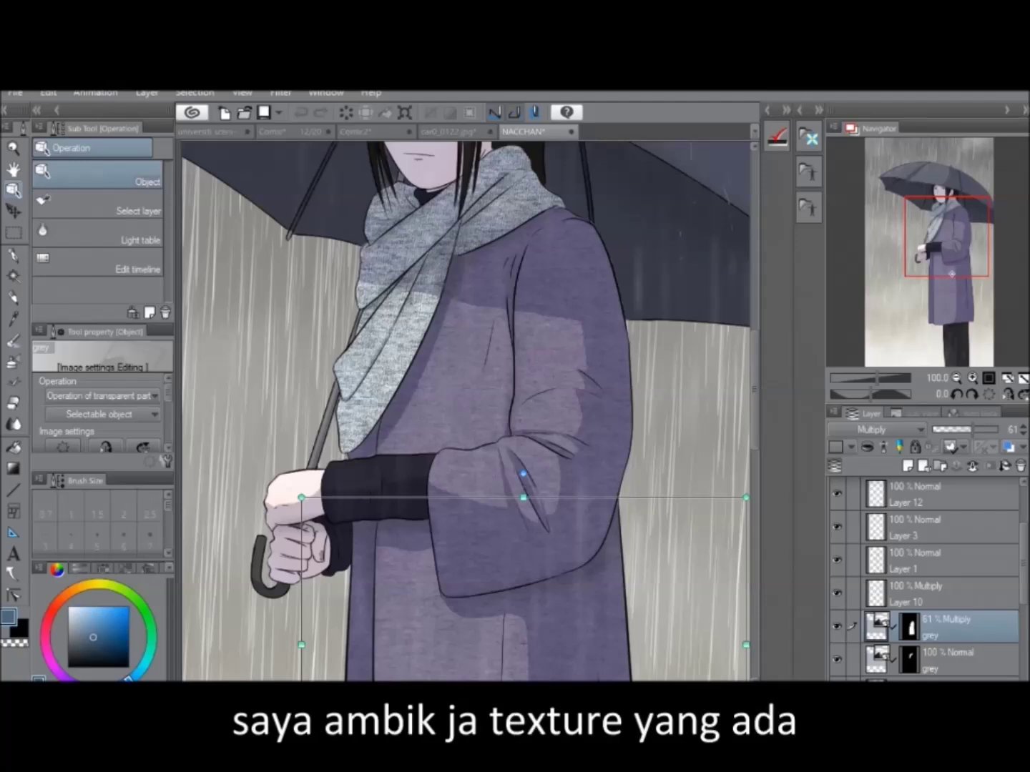
{"action": "left_click", "coordinate": [931, 594]}
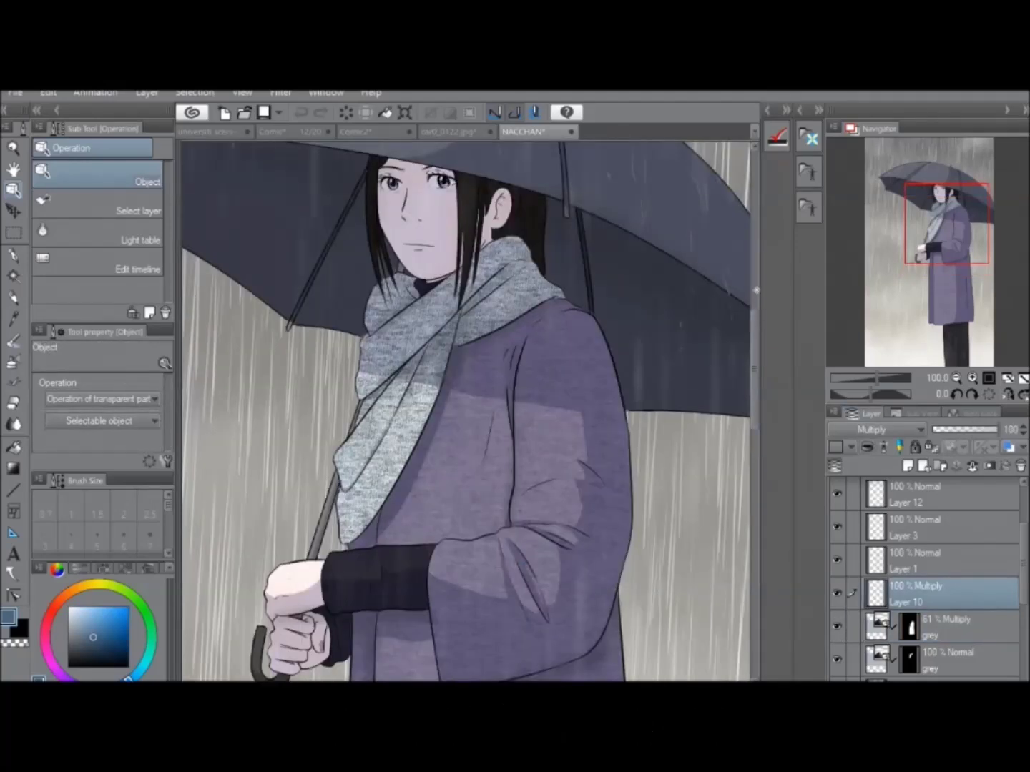
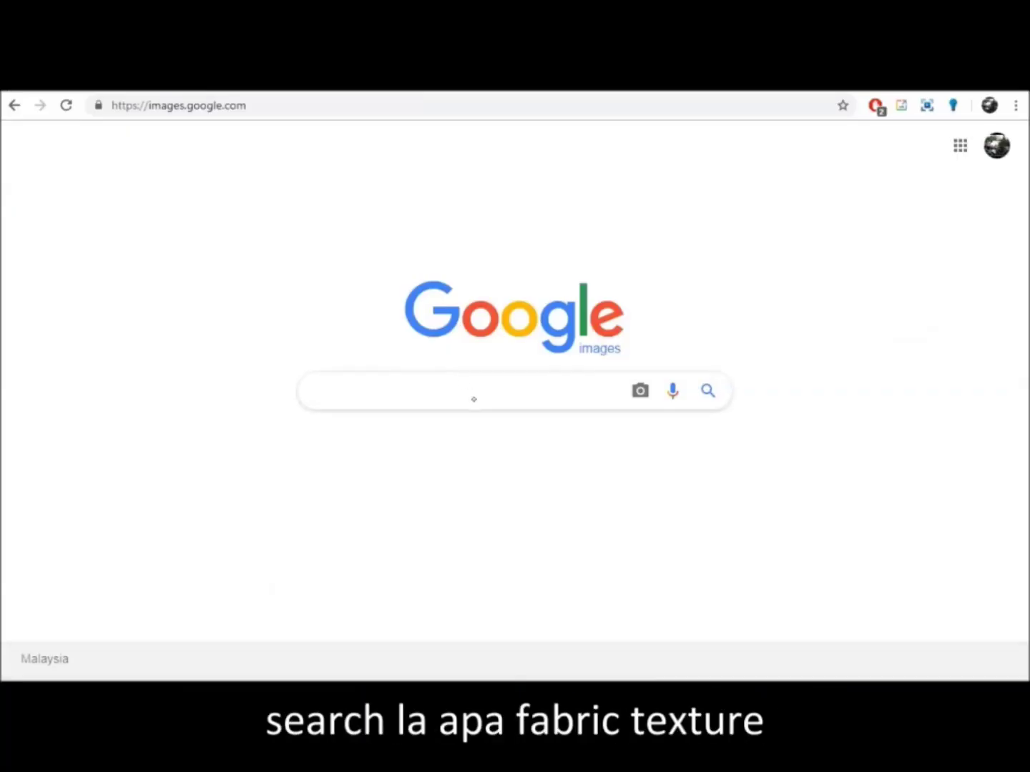
Search Google Images in the browser for "fabric texture" and open the Linen Texture Grey Blue image on its own page.
{"action": "type", "text": "fabric texture"}
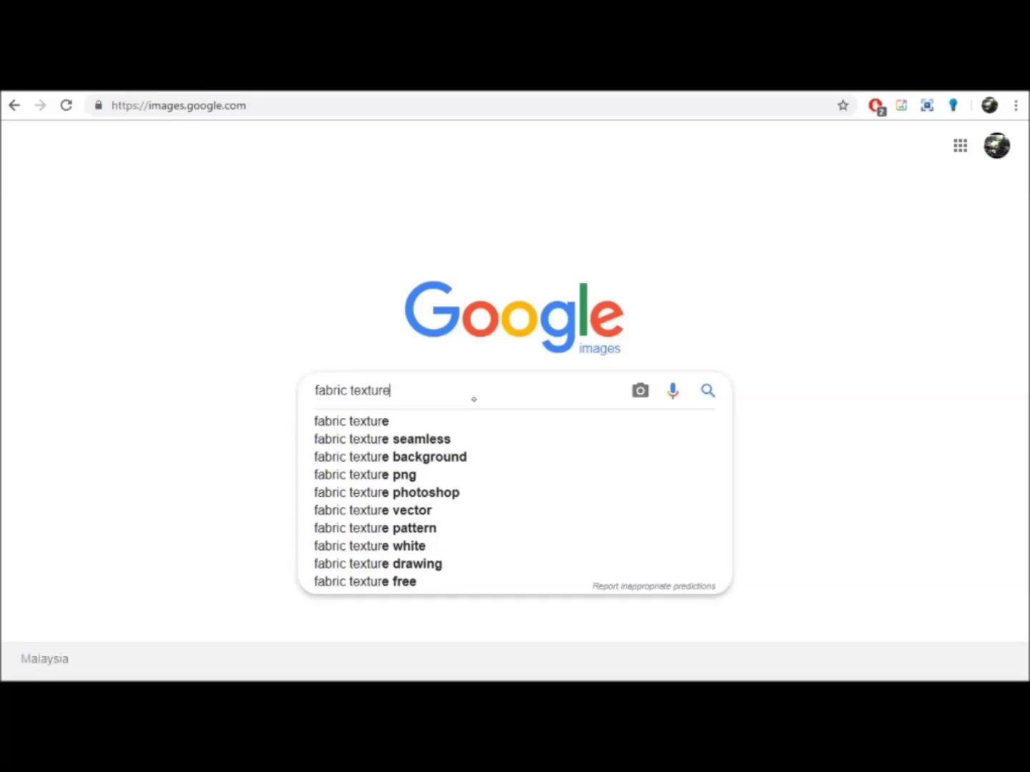
{"action": "key", "text": "Return"}
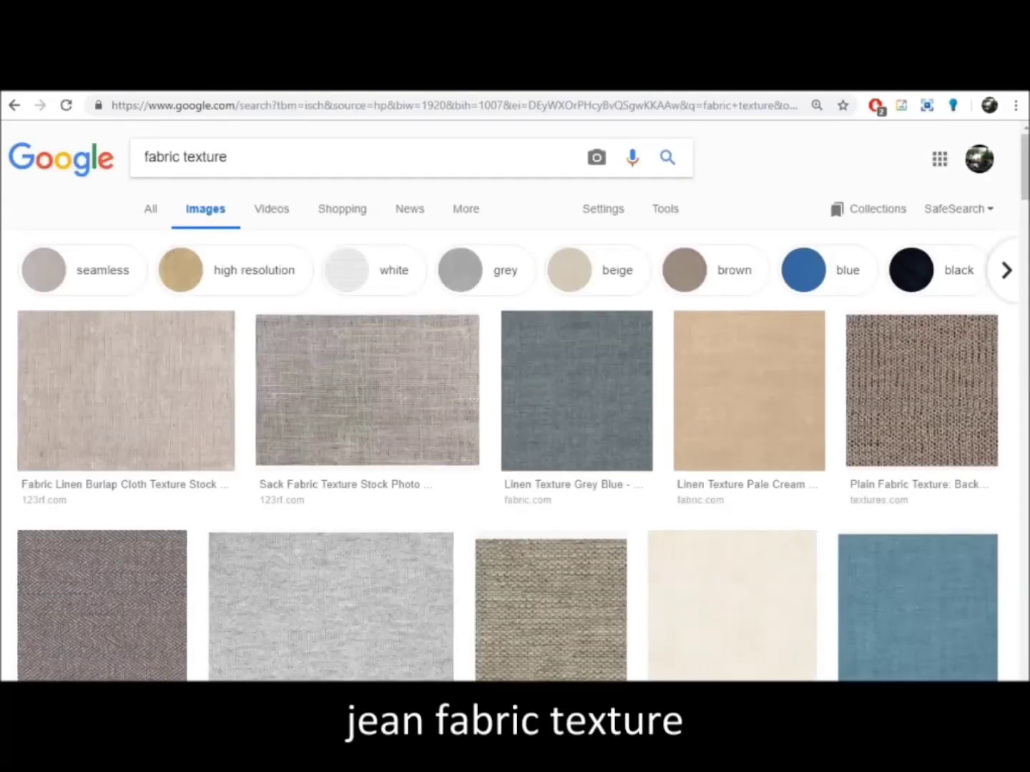
{"action": "left_click", "coordinate": [515, 399]}
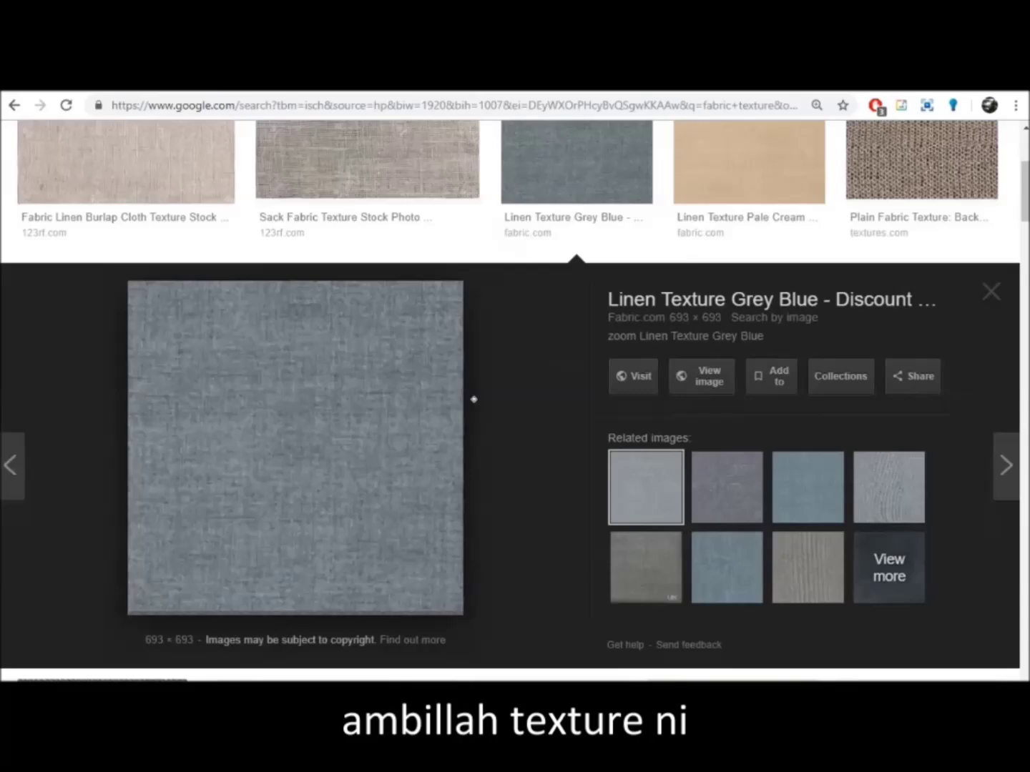
{"action": "key", "text": "Tab"}
{"action": "key", "text": "Tab"}
{"action": "key", "text": "Return"}
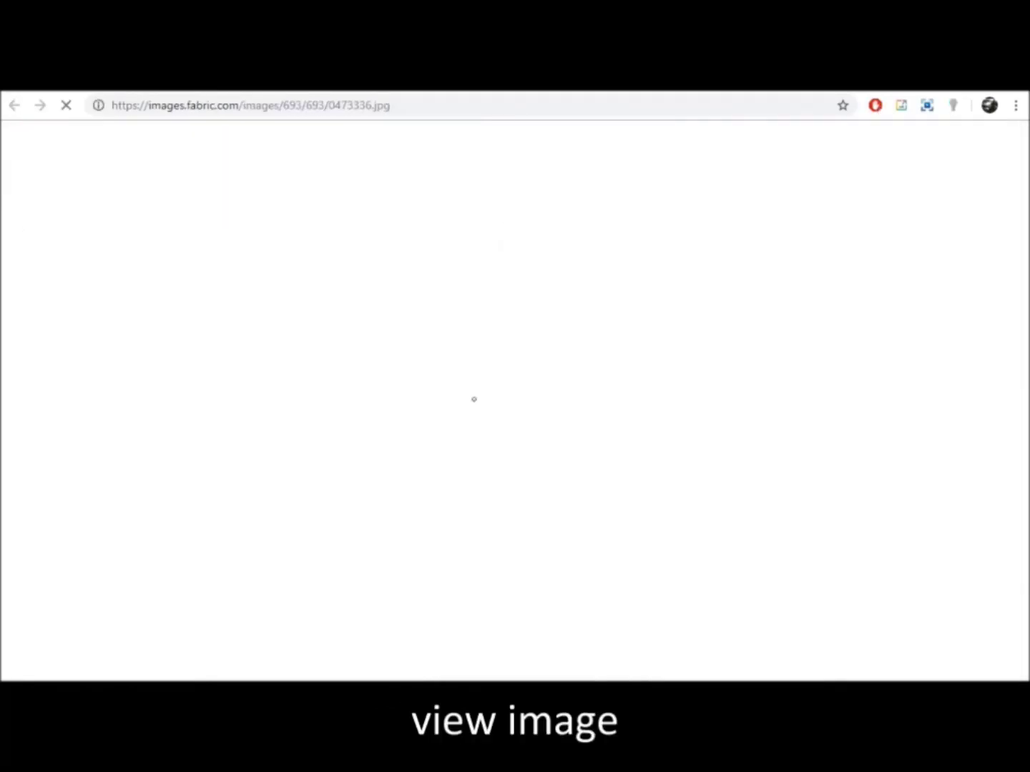
Copy the grey-blue linen texture image to the clipboard.
{"action": "key", "text": "shift+F10"}
{"action": "key", "text": "Down"}
{"action": "key", "text": "Down"}
{"action": "key", "text": "Down"}
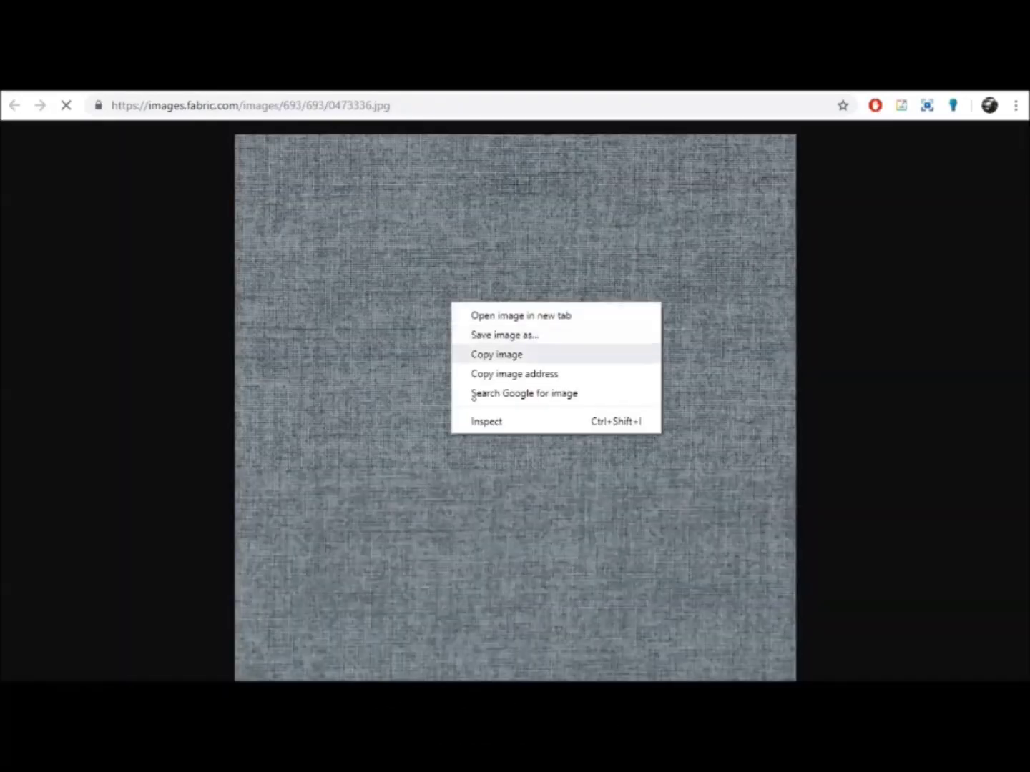
{"action": "key", "text": "Return"}
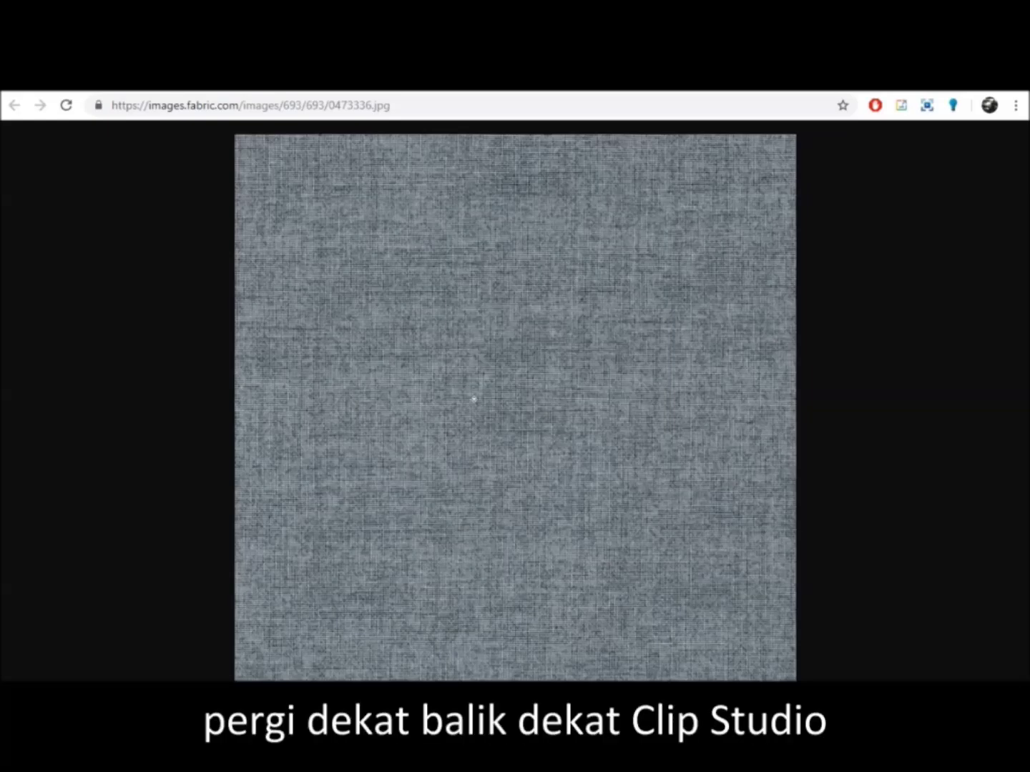
Switch to Clip Studio Paint, paste the linen texture above the top Layer 11, and move it inward from the canvas corner.
{"action": "key", "text": "alt+Tab"}
{"action": "left_click", "coordinate": [48, 93]}
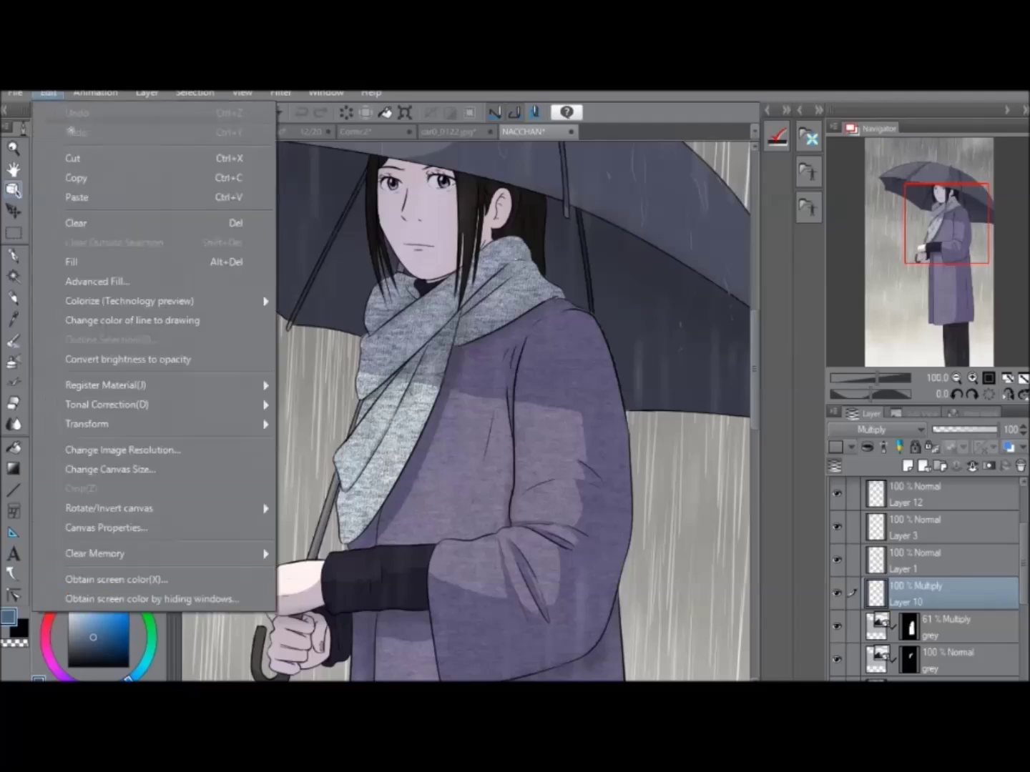
{"action": "left_click", "coordinate": [118, 194]}
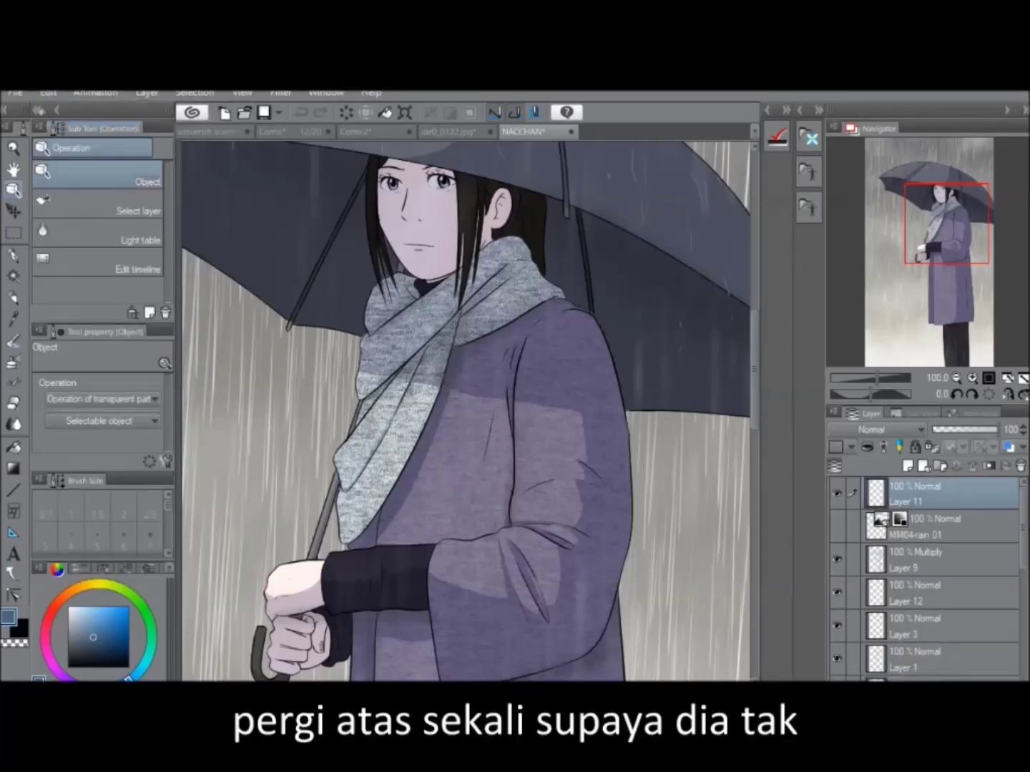
{"action": "left_click", "coordinate": [48, 93]}
{"action": "left_click", "coordinate": [102, 195]}
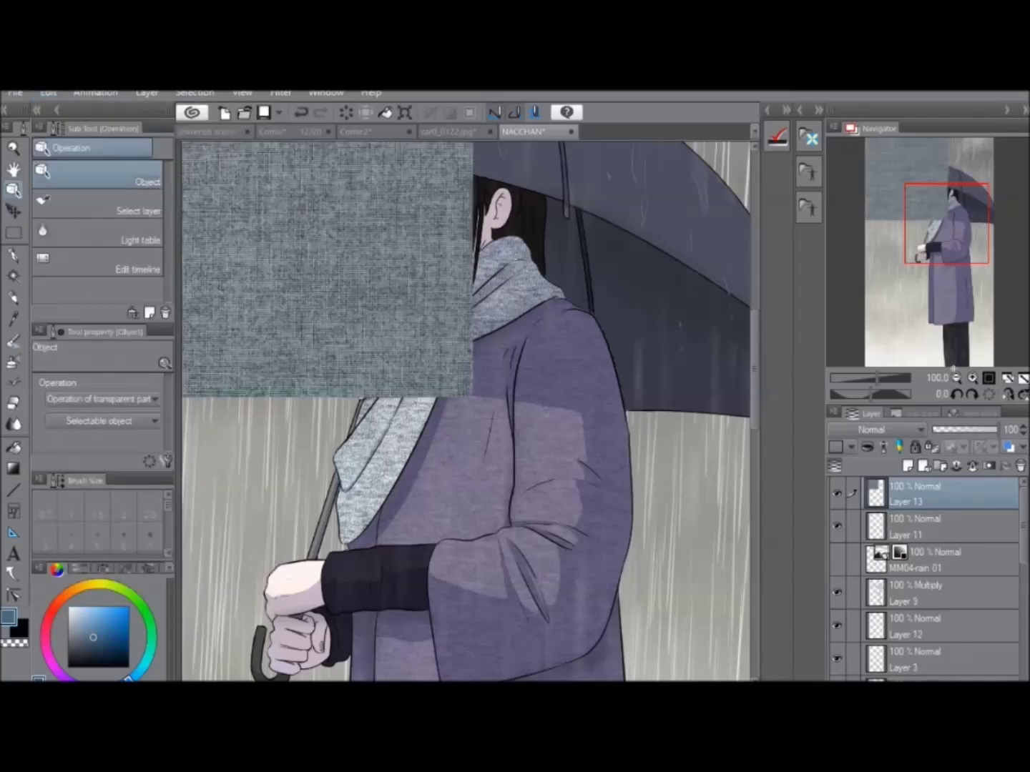
{"action": "key", "text": "ctrl+minus"}
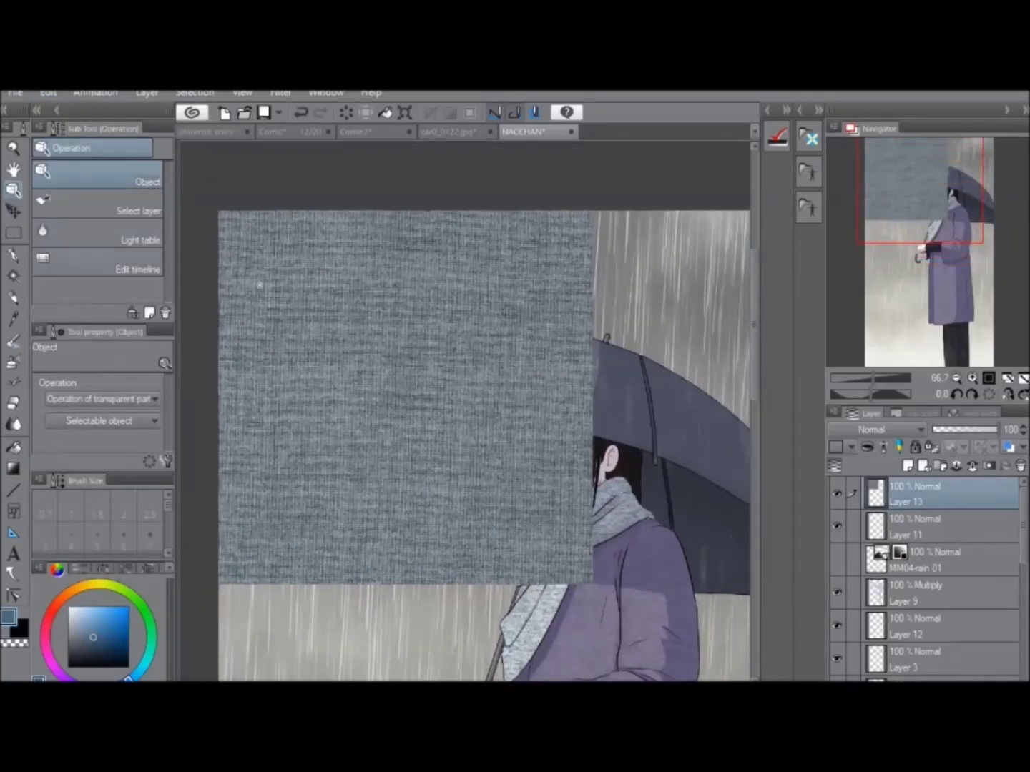
{"action": "left_click_drag", "start_coordinate": [475, 296], "coordinate": [566, 356]}
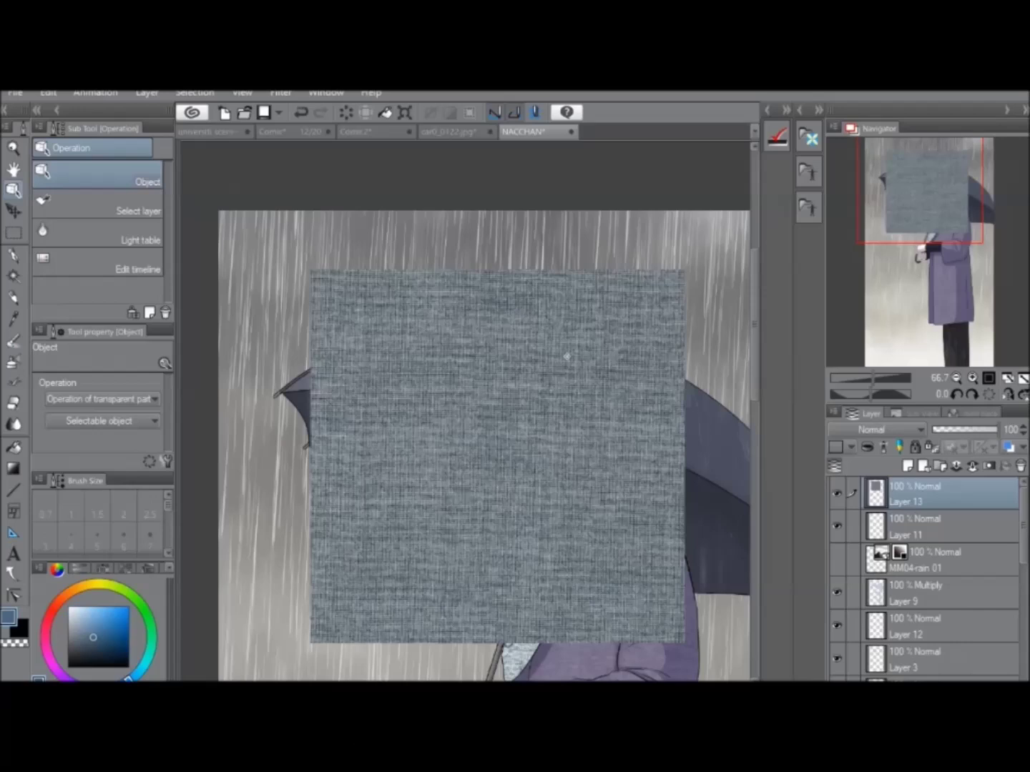
Start registering the pasted linen texture as an image material with tiling enabled, trying Repeat before settling on Reverse.
{"action": "left_click", "coordinate": [48, 93]}
{"action": "mouse_move", "coordinate": [186, 384]}
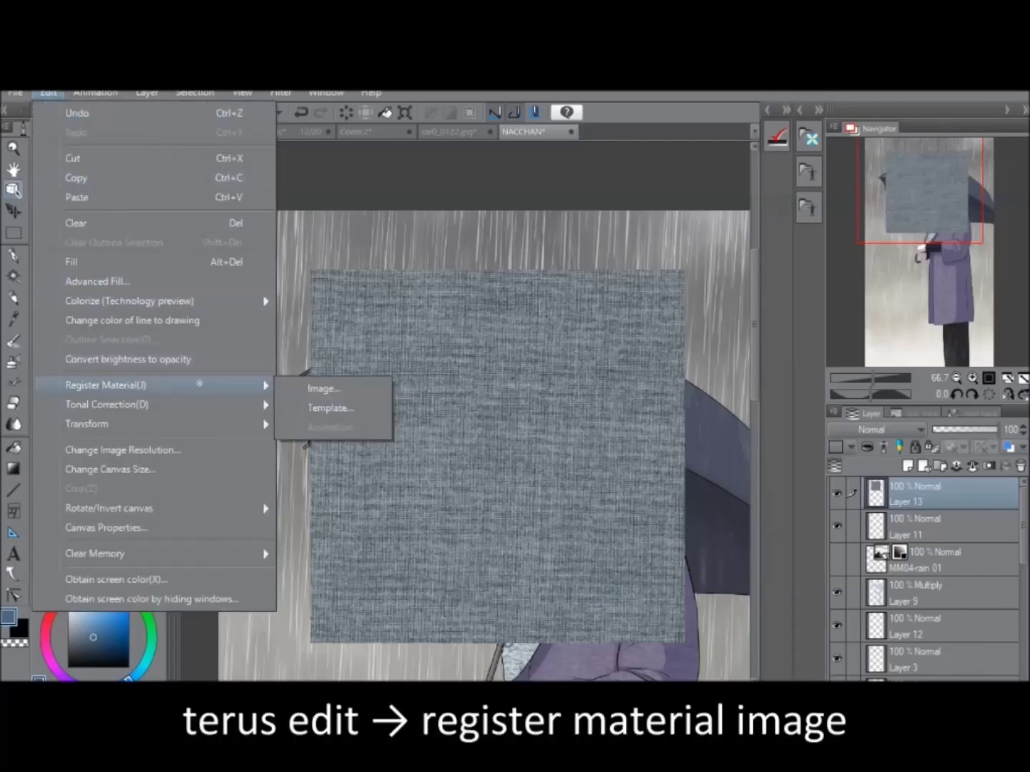
{"action": "left_click", "coordinate": [323, 389]}
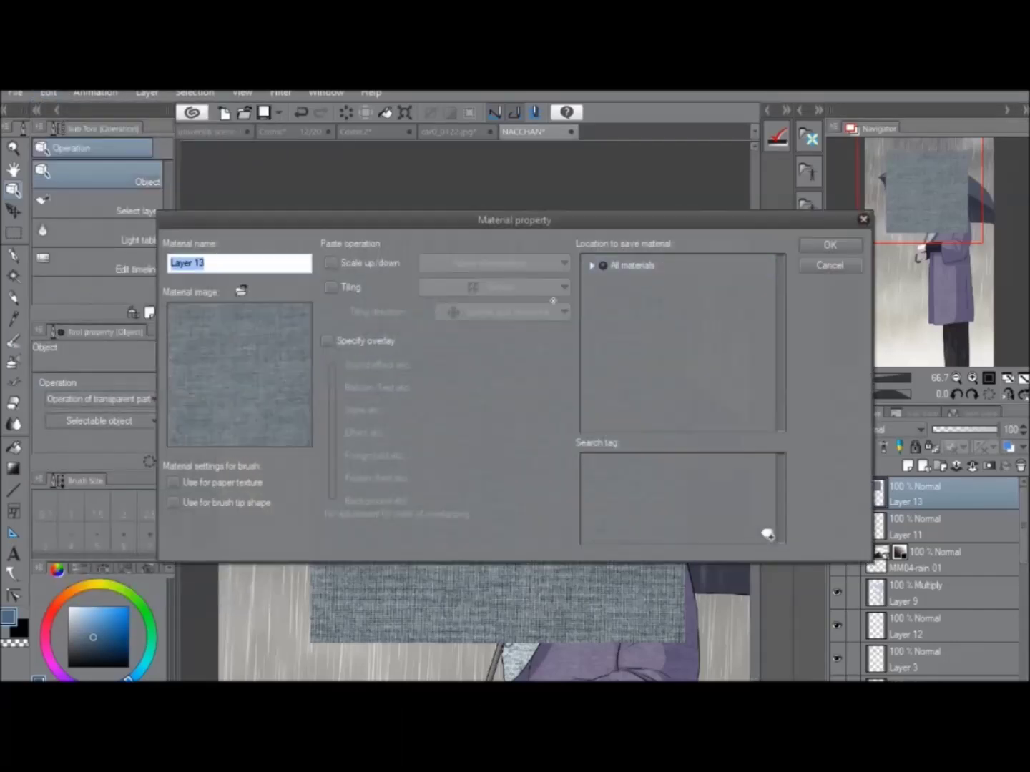
{"action": "left_click", "coordinate": [364, 283]}
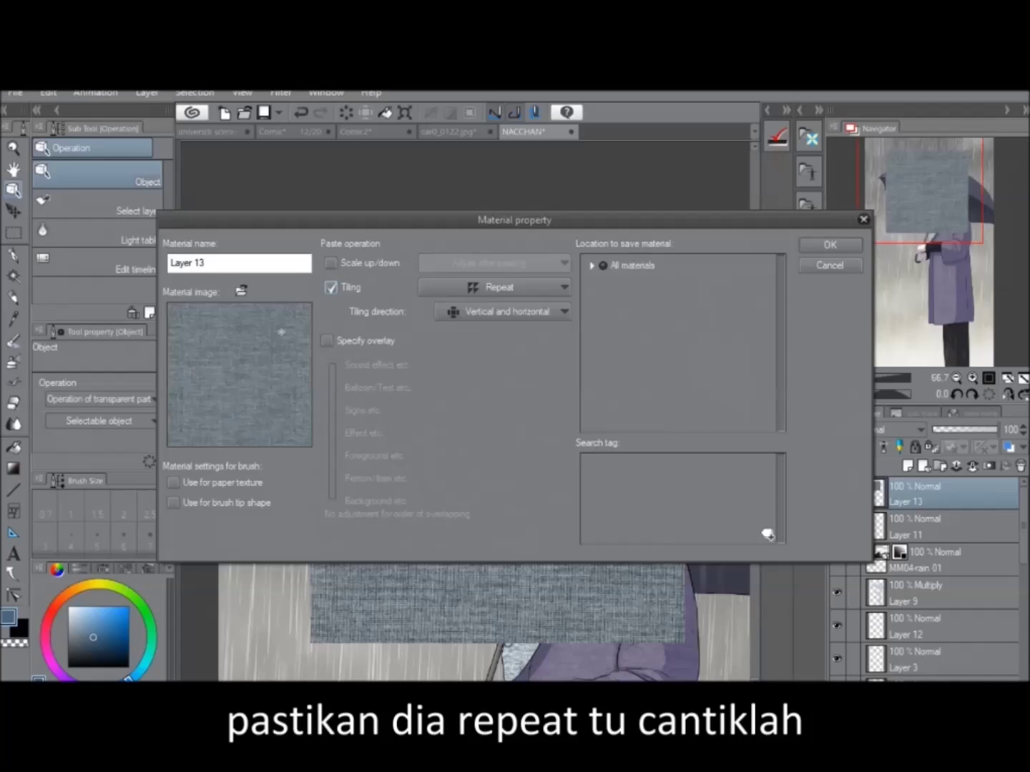
{"action": "left_click", "coordinate": [487, 287]}
{"action": "left_click", "coordinate": [510, 337]}
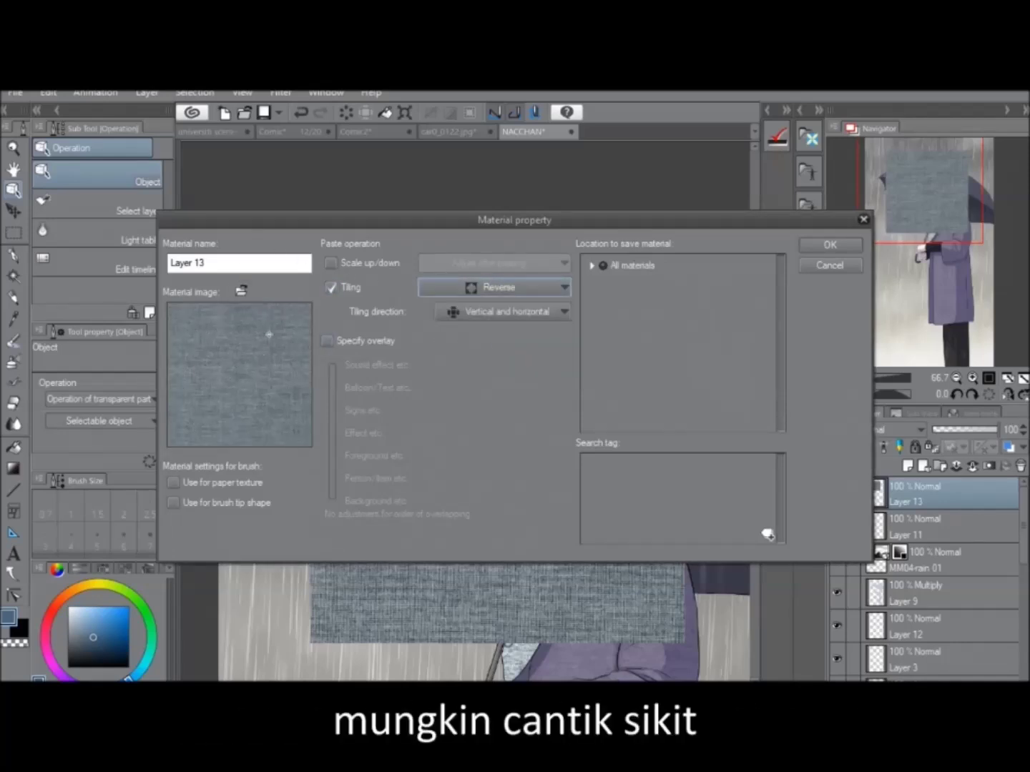
{"action": "left_click", "coordinate": [444, 286]}
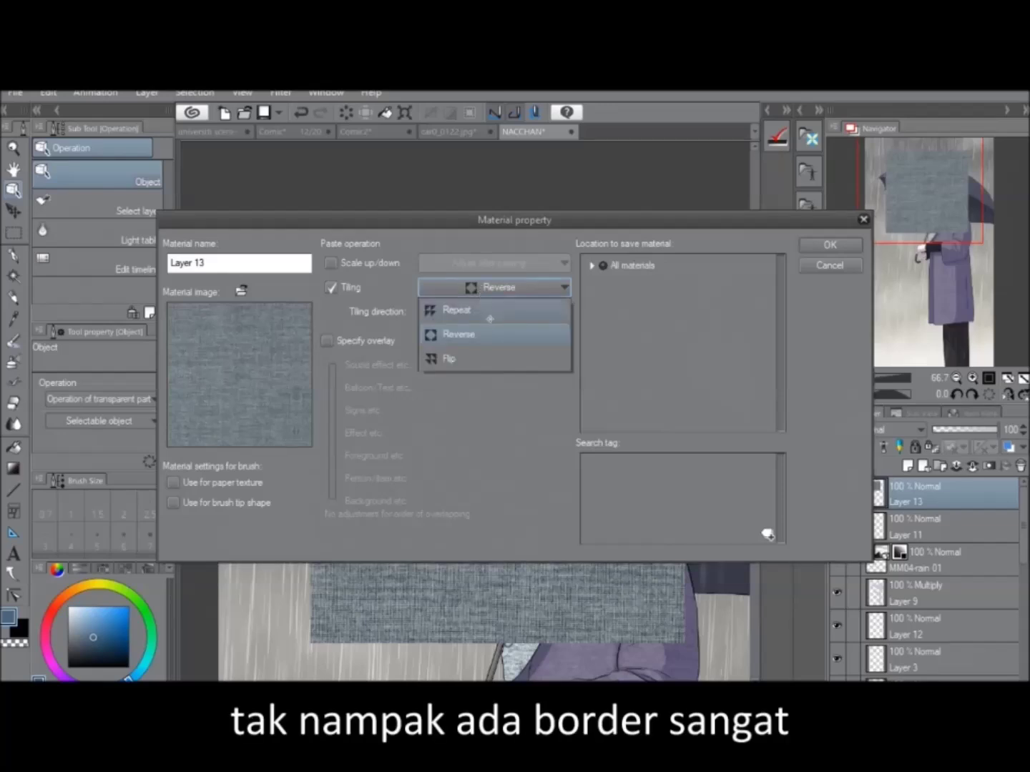
{"action": "left_click", "coordinate": [494, 307]}
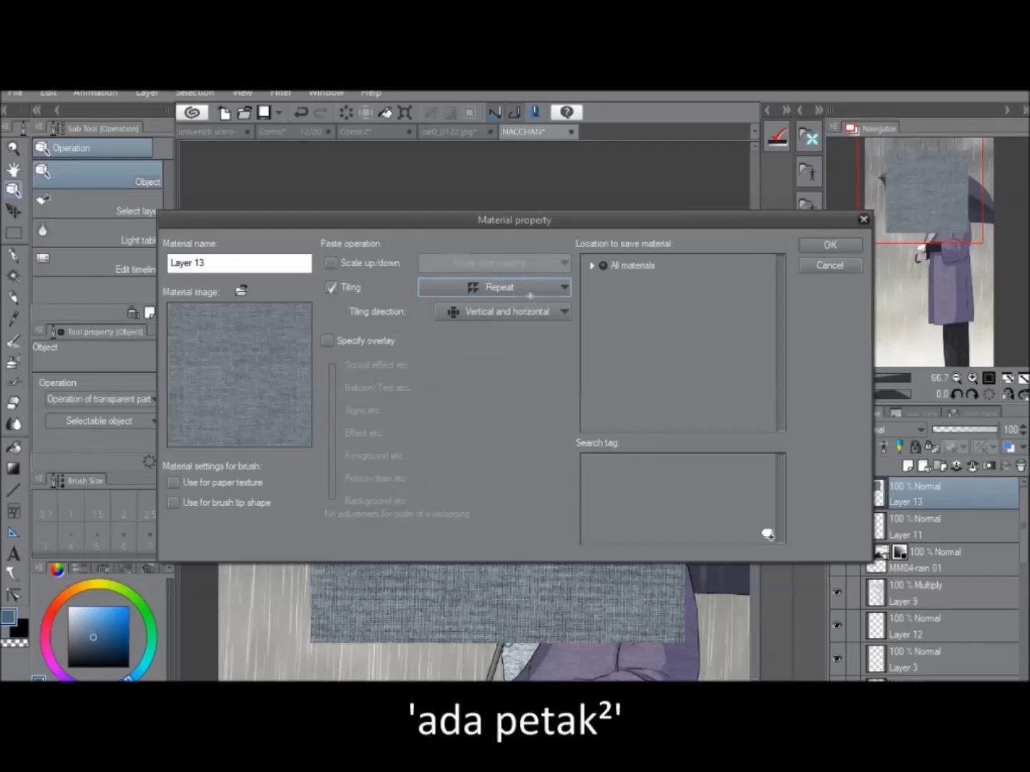
{"action": "left_click", "coordinate": [529, 290]}
{"action": "left_click", "coordinate": [529, 329]}
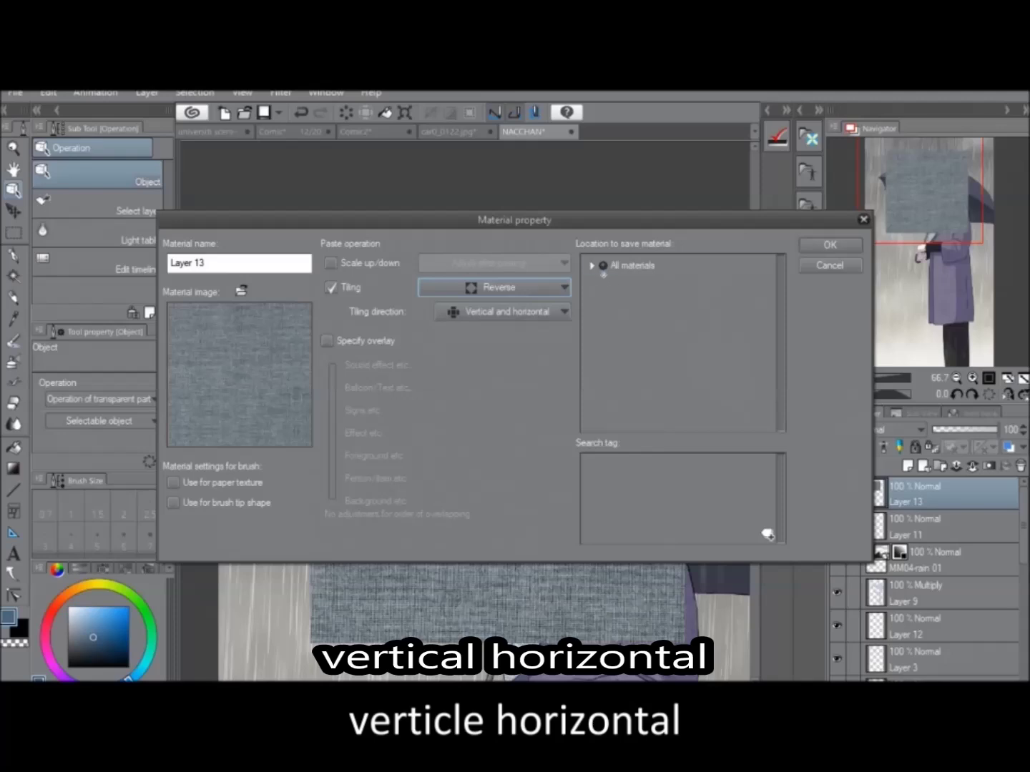
Choose Color pattern as the save location and finish registering the linen material.
{"action": "left_click", "coordinate": [593, 267]}
{"action": "left_click", "coordinate": [592, 266]}
{"action": "left_click", "coordinate": [635, 287]}
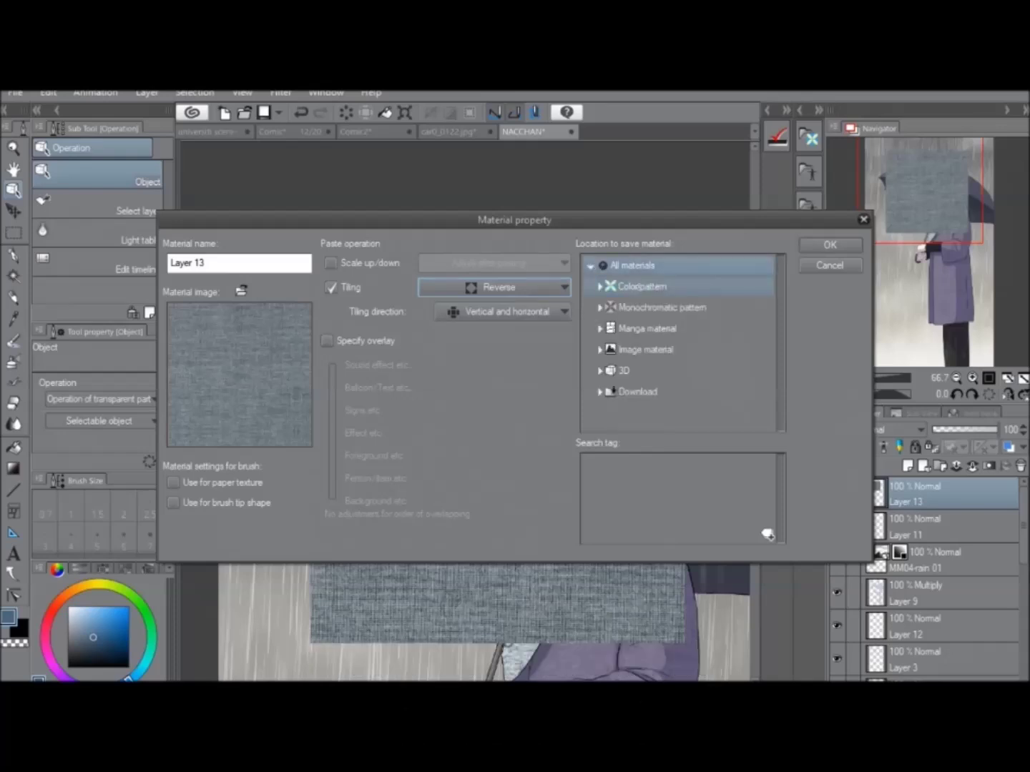
{"action": "left_click", "coordinate": [830, 245]}
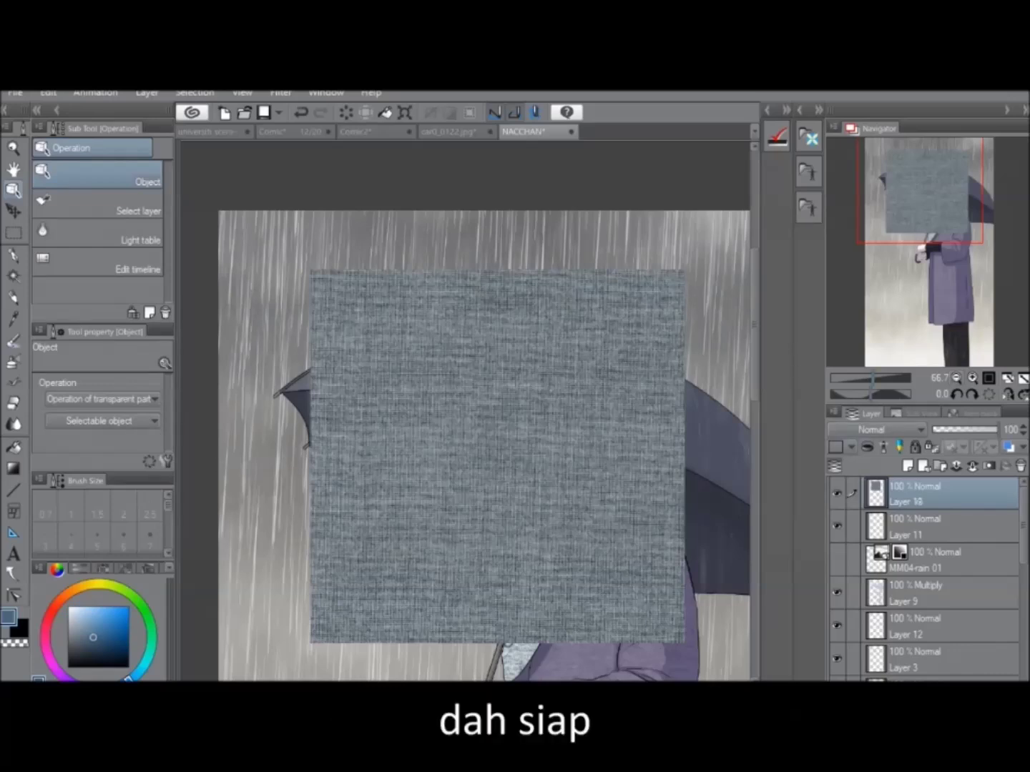
Clear the pasted image from Layer 13, add the registered linen material as a tiled layer, and shrink its tiles to inspect the repeat.
{"action": "left_click", "coordinate": [956, 467]}
{"action": "left_click", "coordinate": [810, 137]}
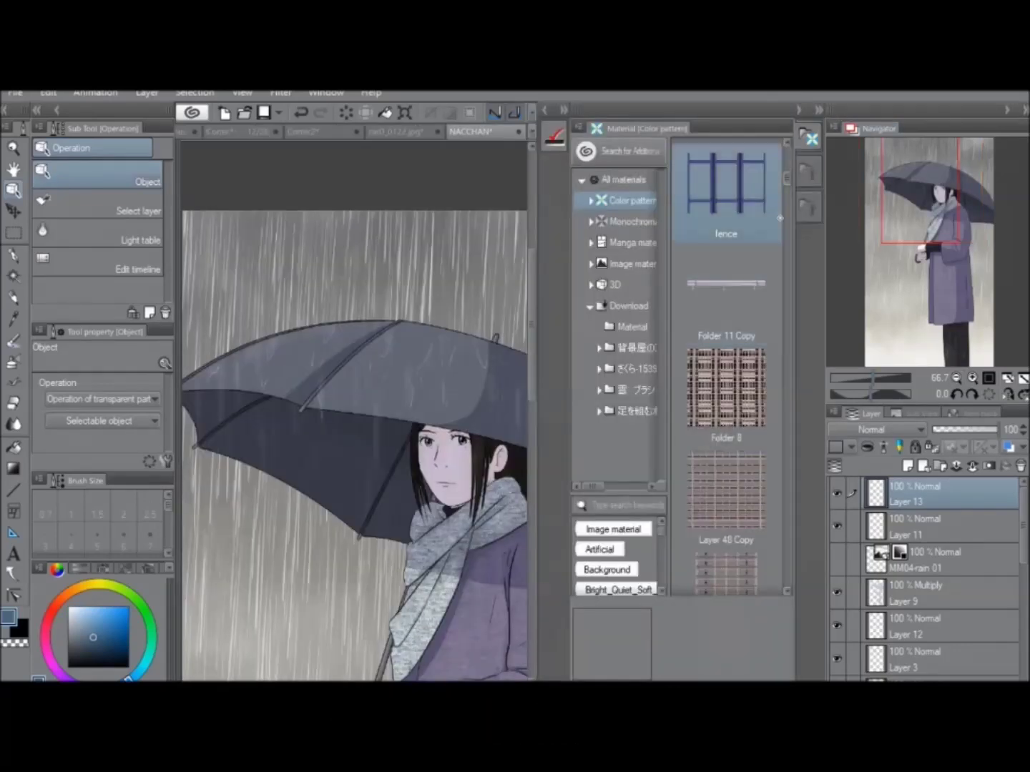
{"action": "left_click_drag", "start_coordinate": [749, 184], "coordinate": [930, 476]}
{"action": "left_click", "coordinate": [957, 377]}
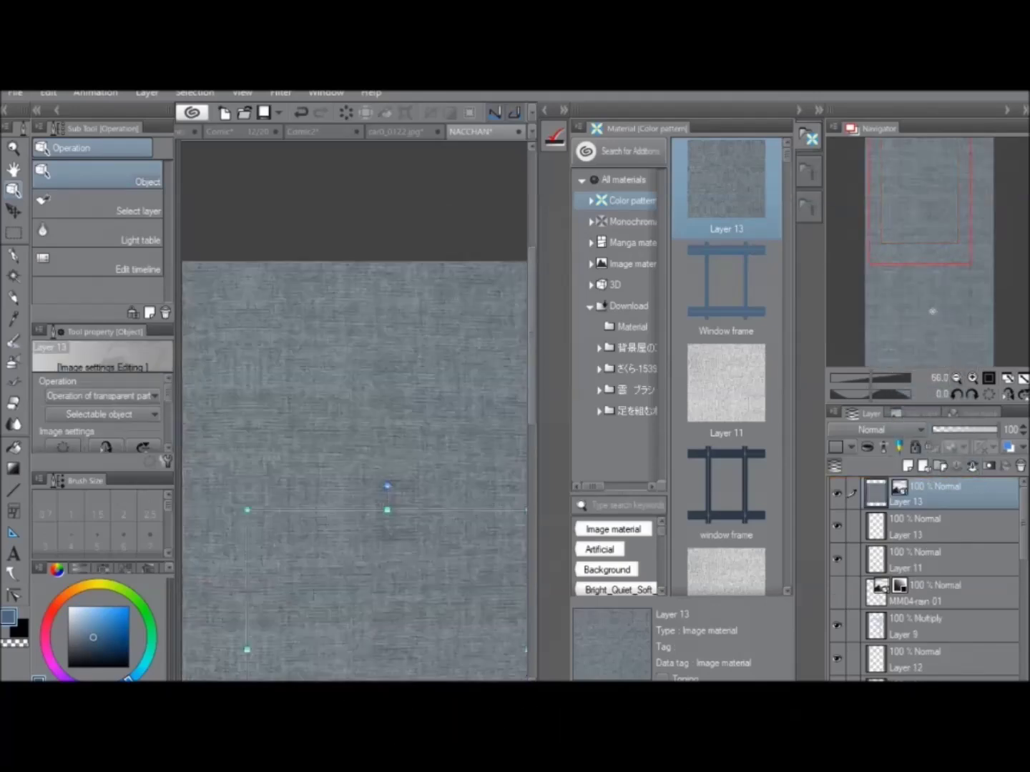
{"action": "left_click", "coordinate": [957, 377]}
{"action": "left_click", "coordinate": [820, 109]}
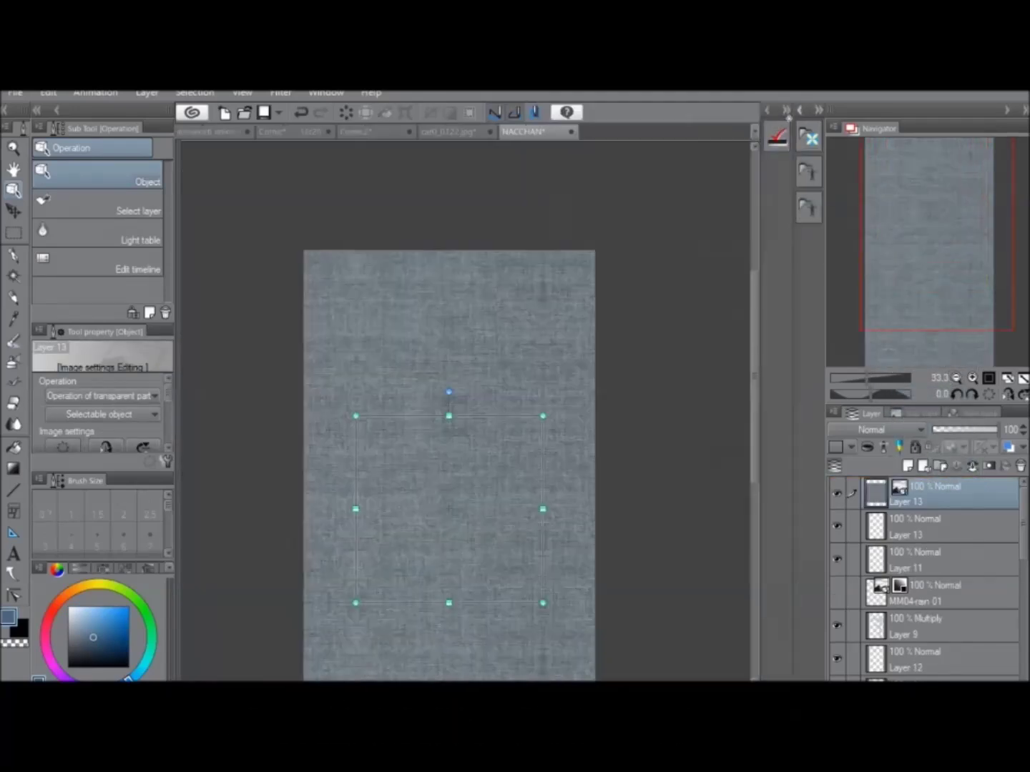
{"action": "left_click_drag", "start_coordinate": [448, 416], "coordinate": [449, 533]}
{"action": "scroll", "coordinate": [461, 510], "scroll_direction": "up", "scroll_amount": 4}
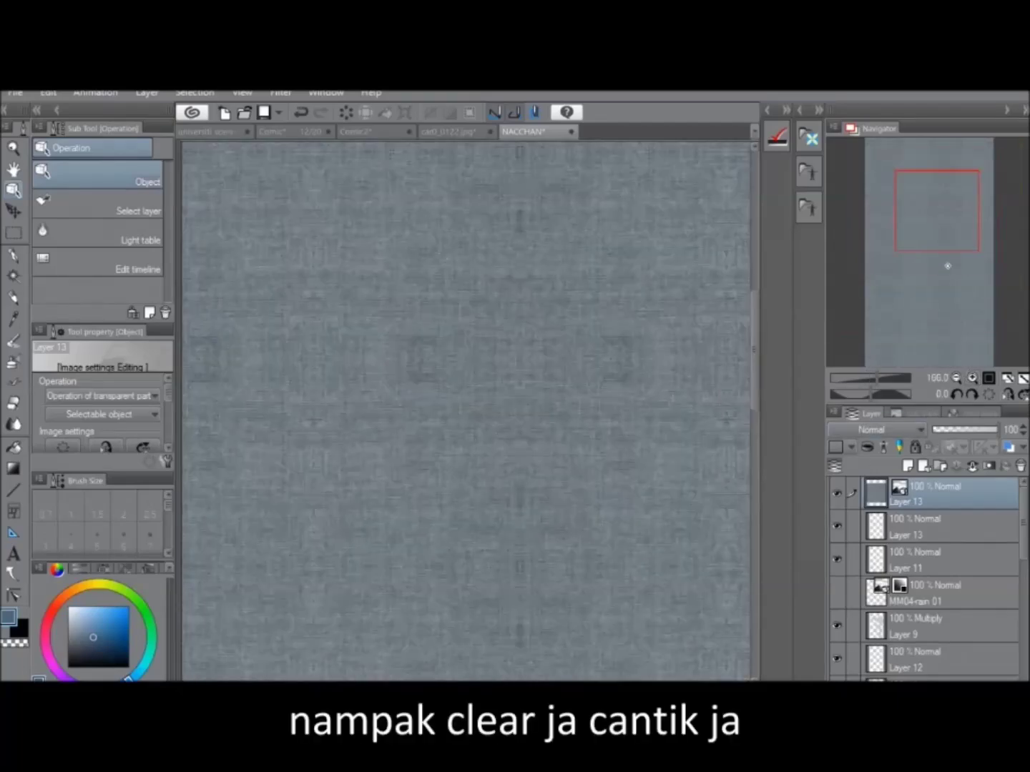
Hide the tiled linen layer and both grey texture layers, and make the coat's base colour layer active.
{"action": "left_click", "coordinate": [836, 491]}
{"action": "scroll", "coordinate": [738, 273], "scroll_direction": "right", "scroll_amount": 3}
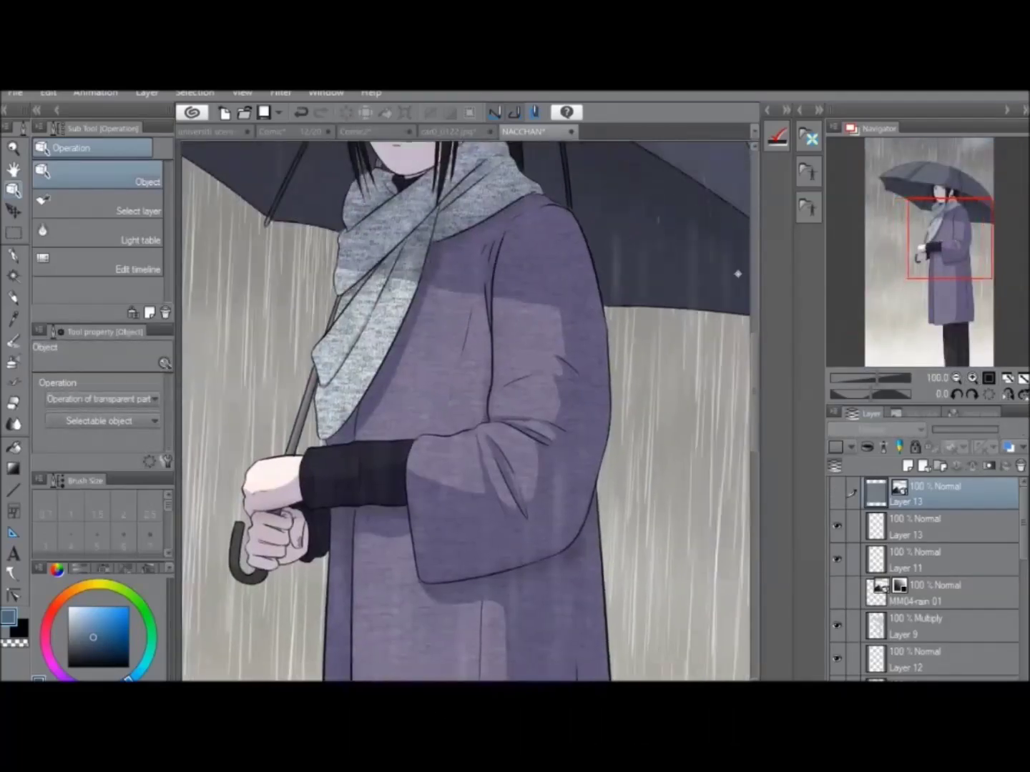
{"action": "left_click", "coordinate": [459, 384]}
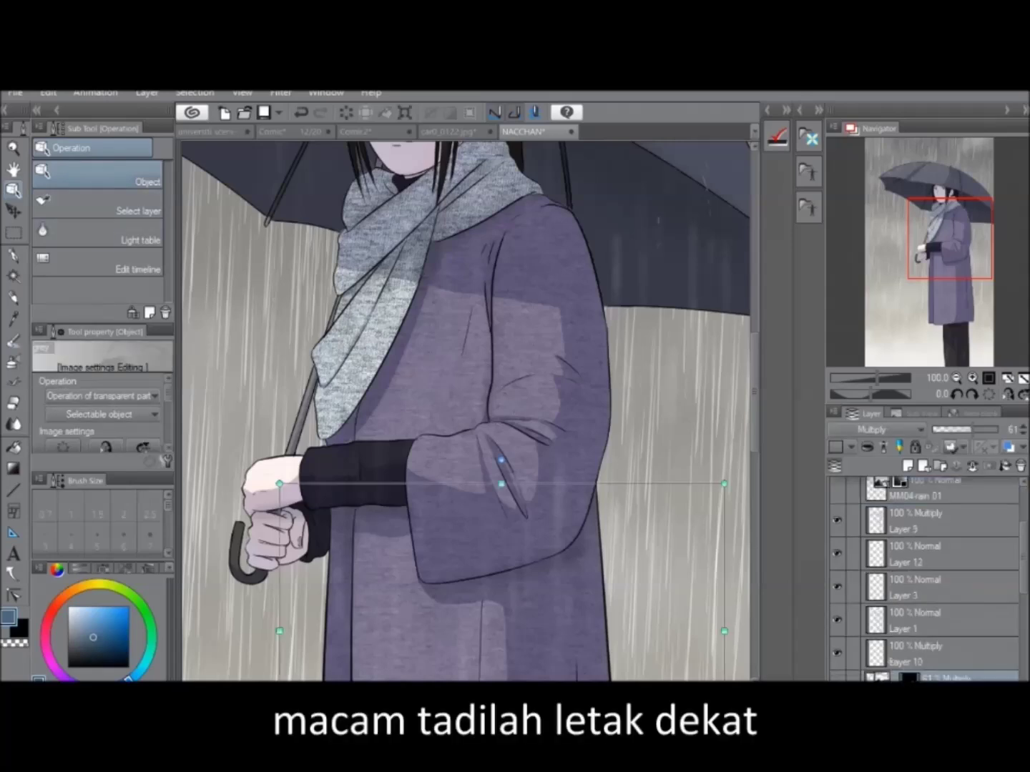
{"action": "scroll", "coordinate": [923, 579], "scroll_direction": "down", "scroll_amount": 4}
{"action": "left_click", "coordinate": [836, 558]}
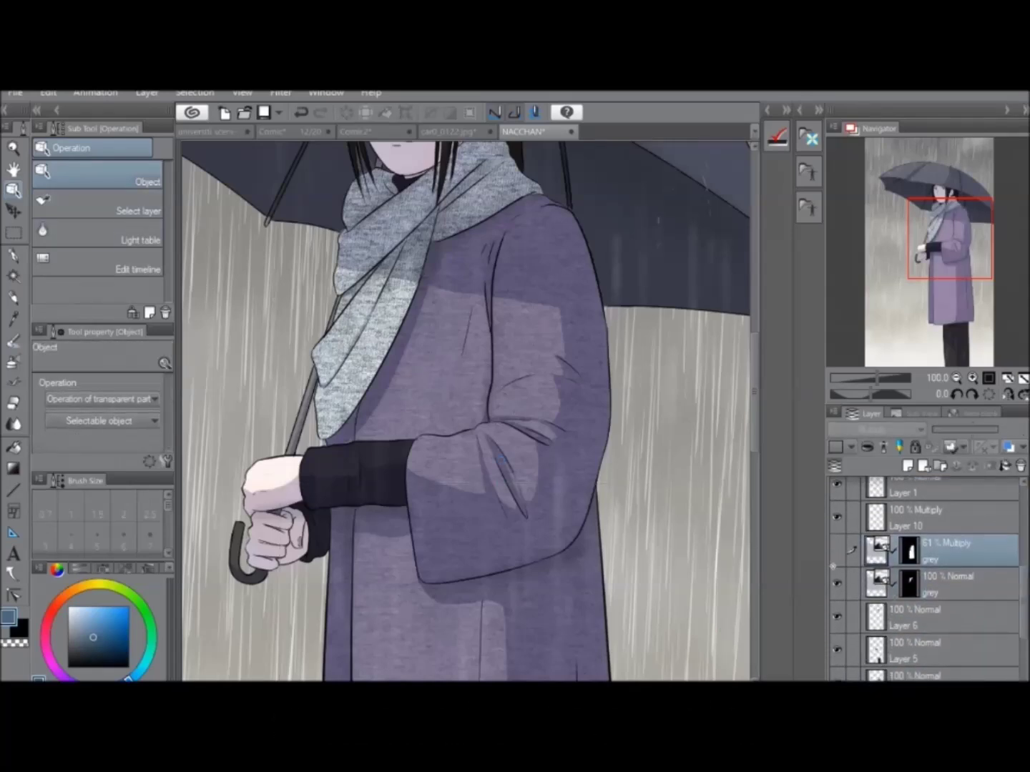
{"action": "left_click", "coordinate": [836, 583]}
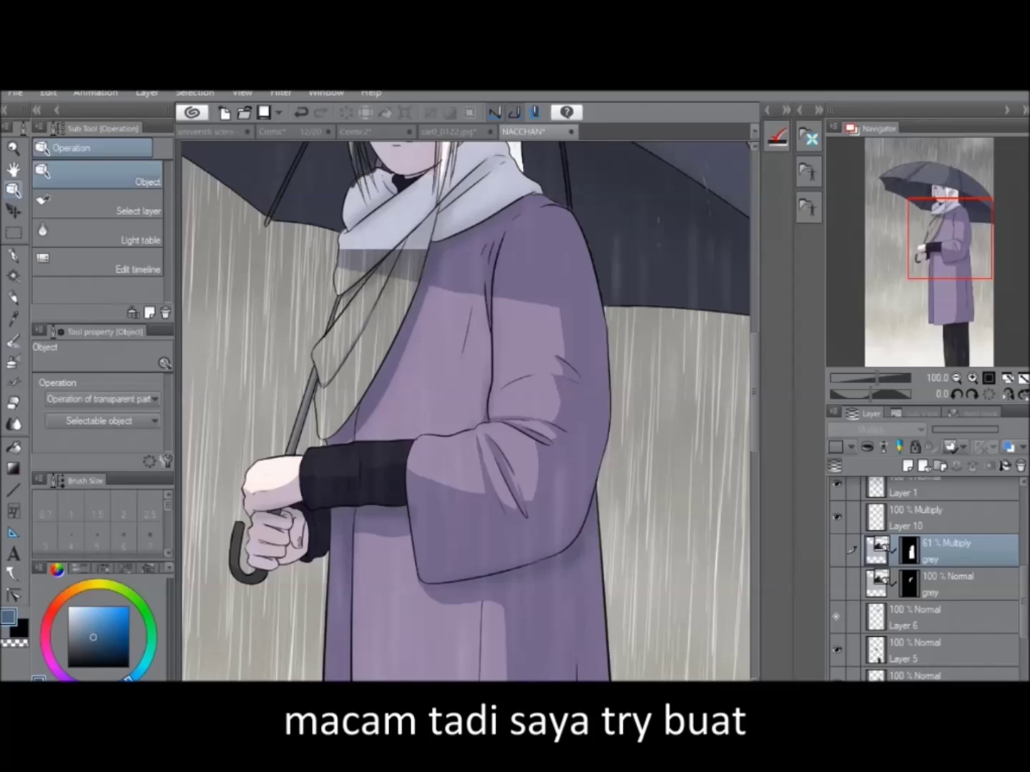
{"action": "left_click", "coordinate": [519, 395]}
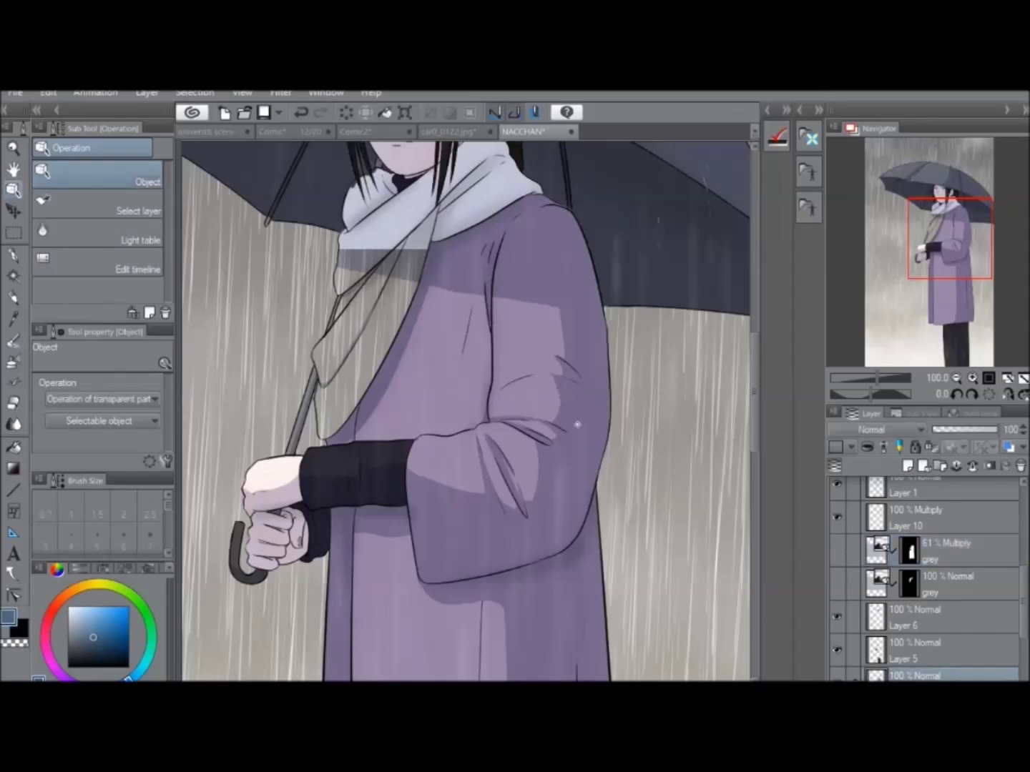
Toggle the scarf's grey texture layer to compare it, and add the linen material above the coat's base colour layer.
{"action": "left_click", "coordinate": [838, 582]}
{"action": "left_click", "coordinate": [839, 582]}
{"action": "left_click", "coordinate": [838, 583]}
{"action": "left_click", "coordinate": [839, 581]}
{"action": "left_click", "coordinate": [839, 582]}
{"action": "left_click", "coordinate": [838, 582]}
{"action": "left_click", "coordinate": [809, 139]}
{"action": "left_click_drag", "start_coordinate": [723, 183], "coordinate": [944, 665]}
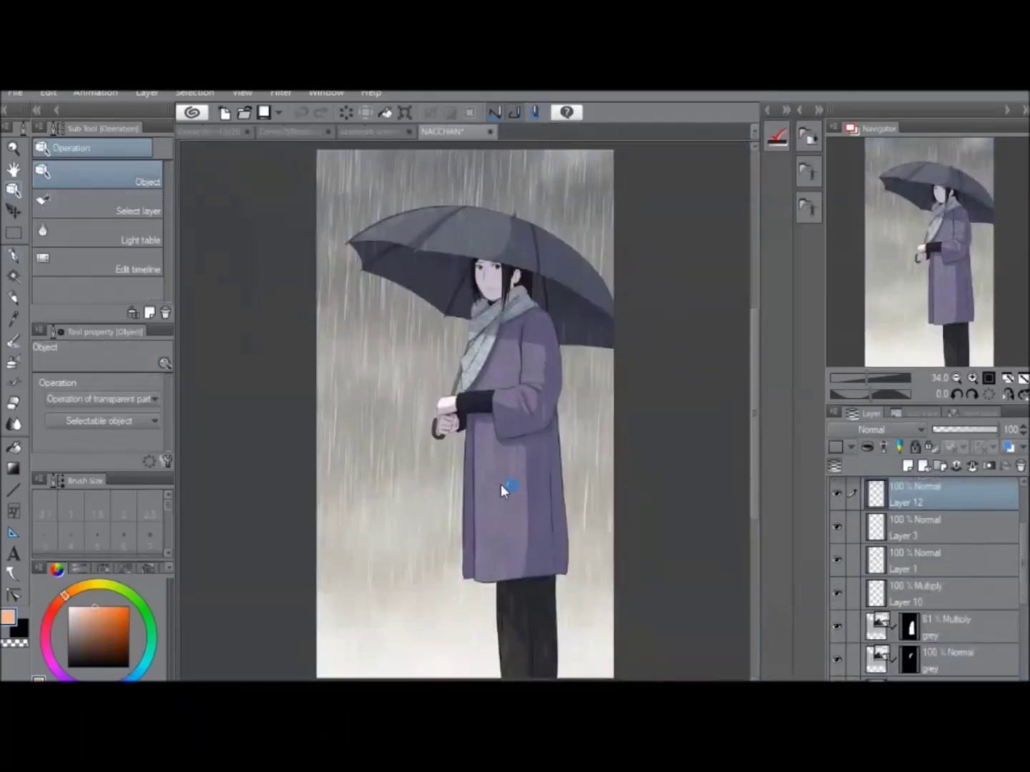
Hide the coat's grey 61% Multiply texture layer and make the coat's base colour layer active.
{"action": "left_click", "coordinate": [500, 485]}
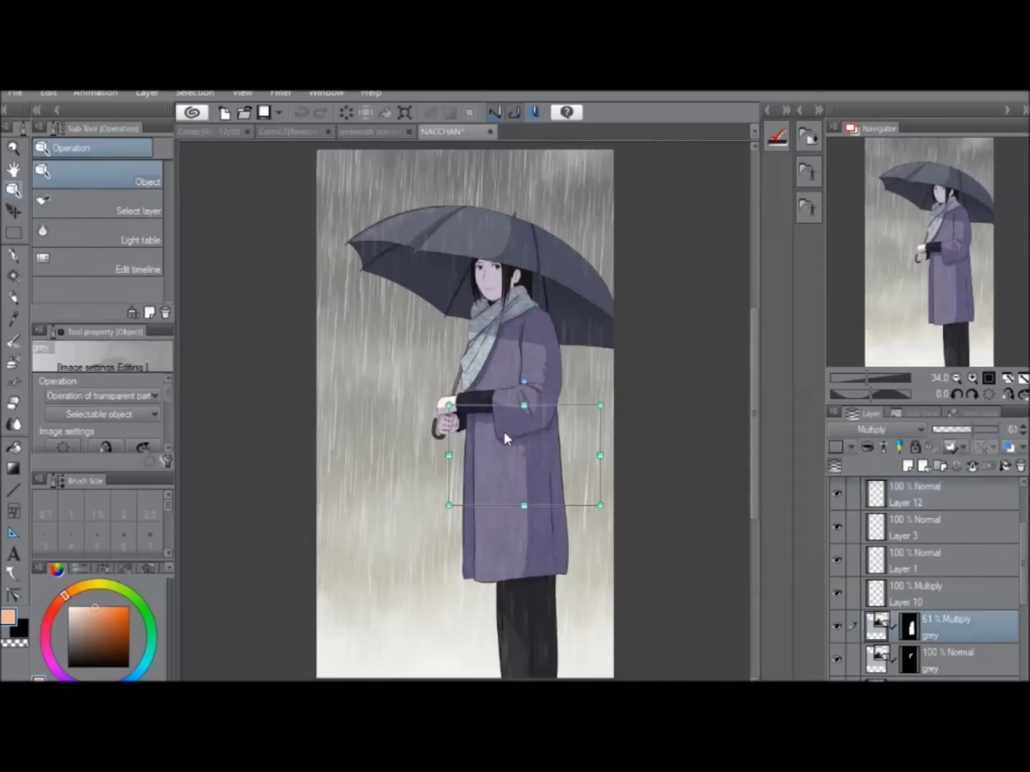
{"action": "left_click", "coordinate": [837, 627]}
{"action": "left_click", "coordinate": [972, 377]}
{"action": "left_click", "coordinate": [972, 377]}
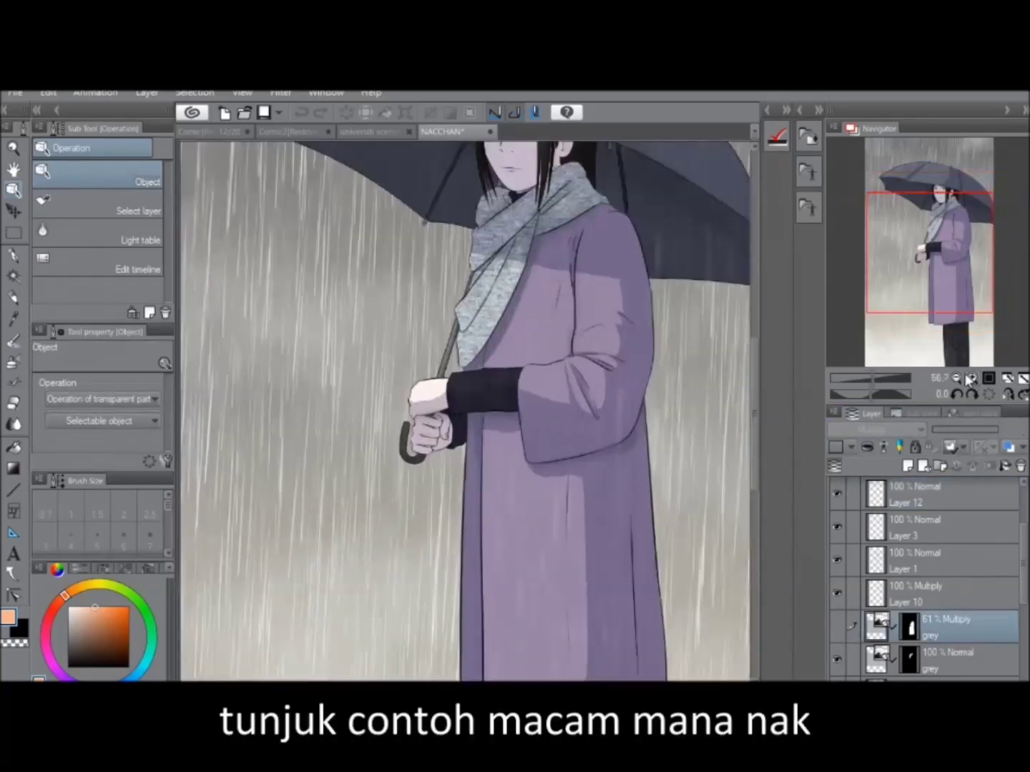
{"action": "left_click", "coordinate": [538, 527]}
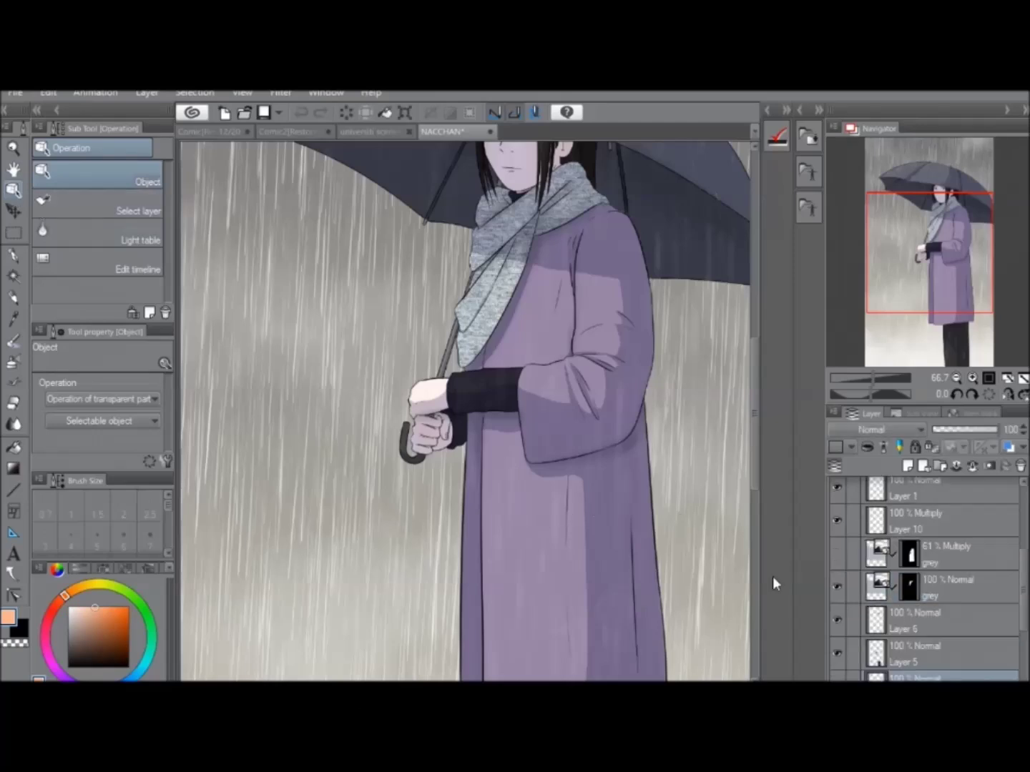
{"action": "key", "text": "ctrl+alt+g"}
{"action": "key", "text": "ctrl+z"}
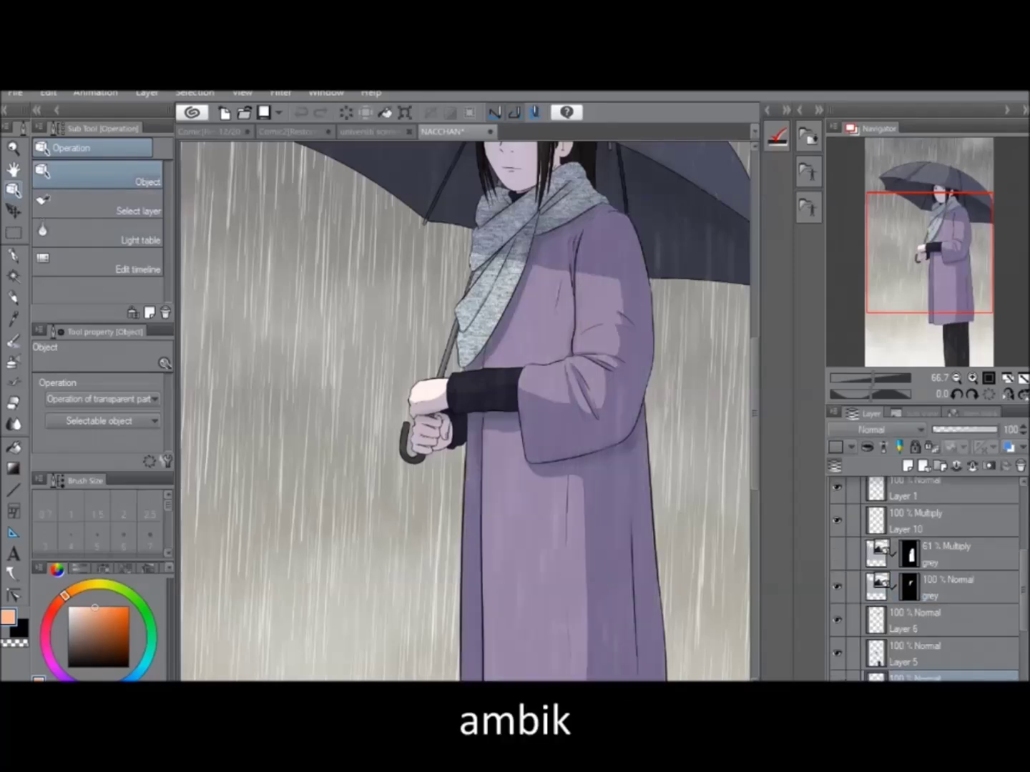
{"action": "left_click_drag", "start_coordinate": [687, 517], "coordinate": [640, 485]}
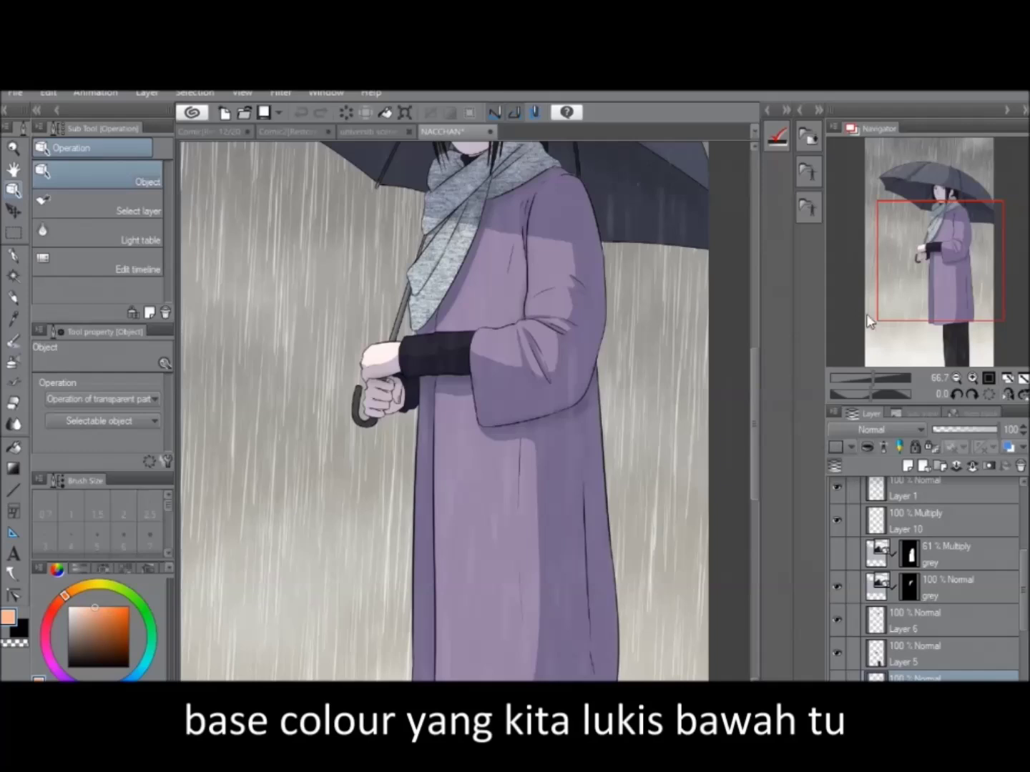
Add the Layer 13 linen material from Color pattern above the coat's base colour layer and clip it to the layer below.
{"action": "left_click", "coordinate": [799, 112]}
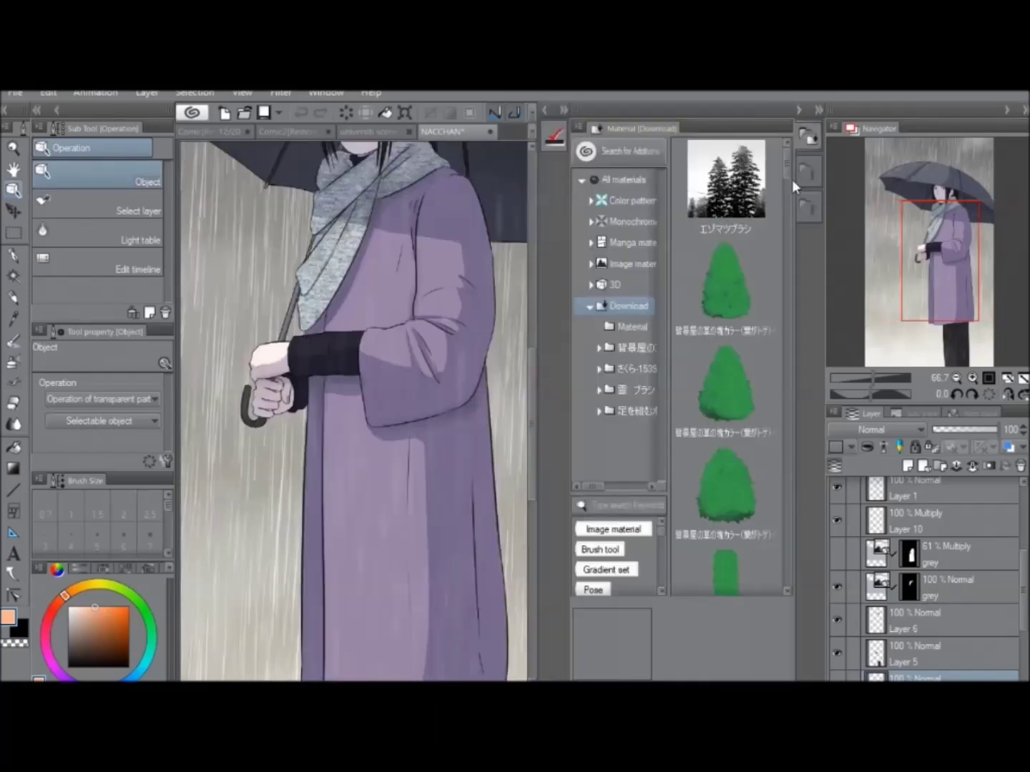
{"action": "left_click", "coordinate": [641, 192]}
{"action": "left_click_drag", "start_coordinate": [718, 172], "coordinate": [959, 676]}
{"action": "left_click", "coordinate": [954, 379]}
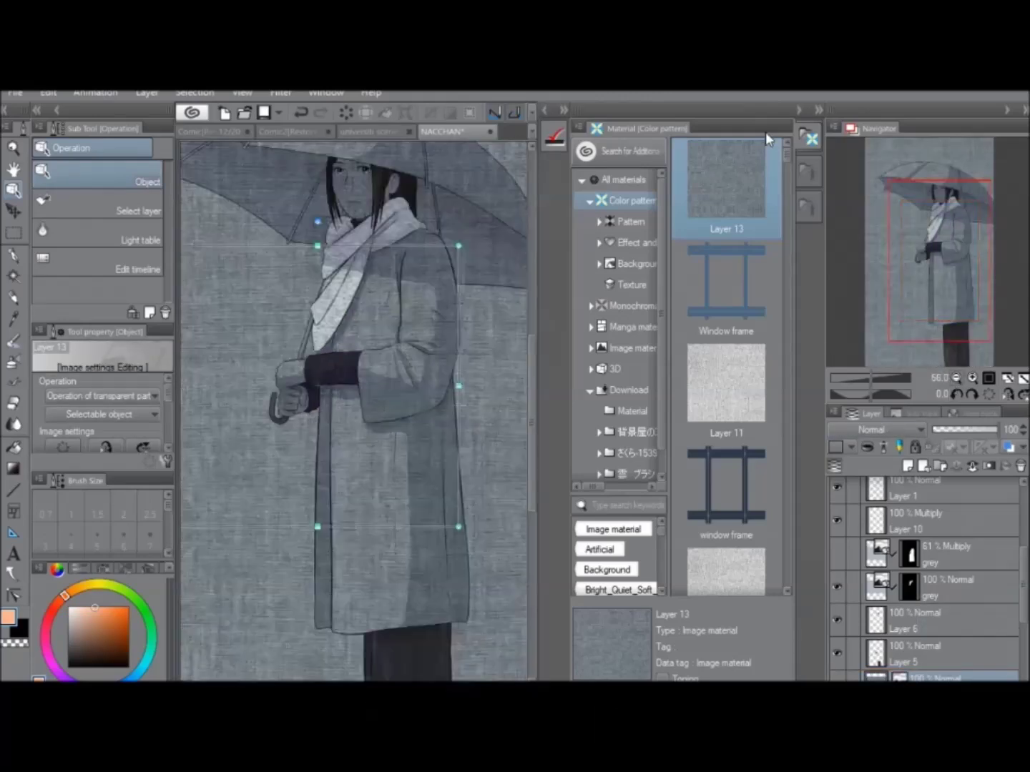
{"action": "left_click", "coordinate": [795, 109]}
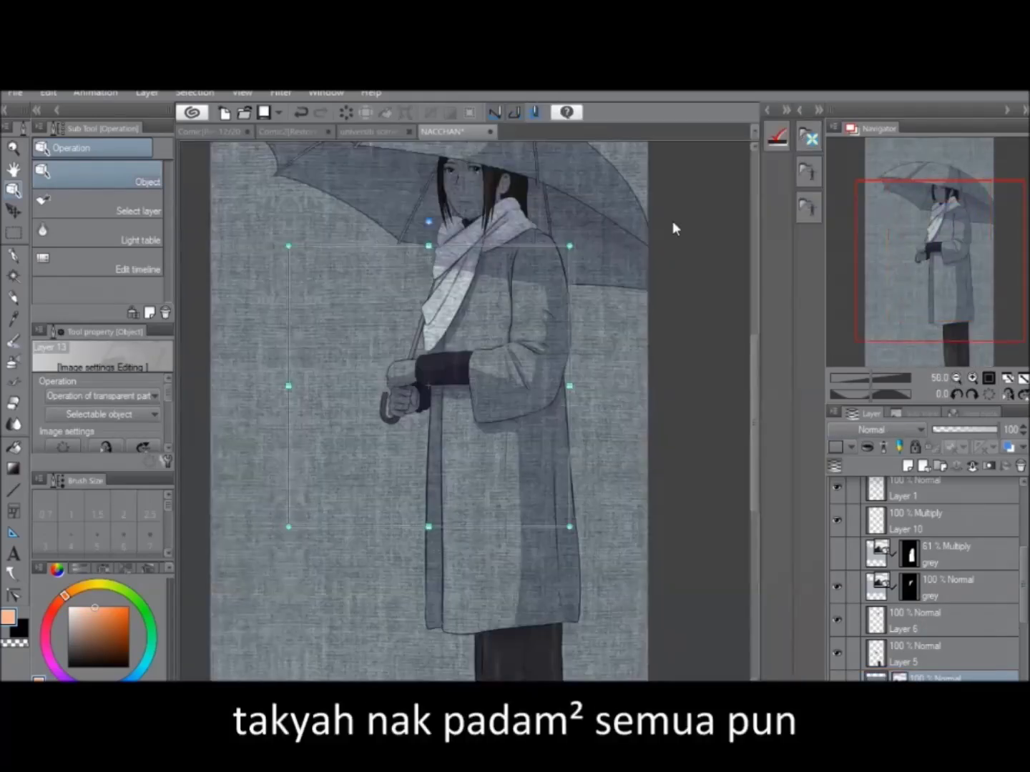
{"action": "left_click", "coordinate": [866, 447]}
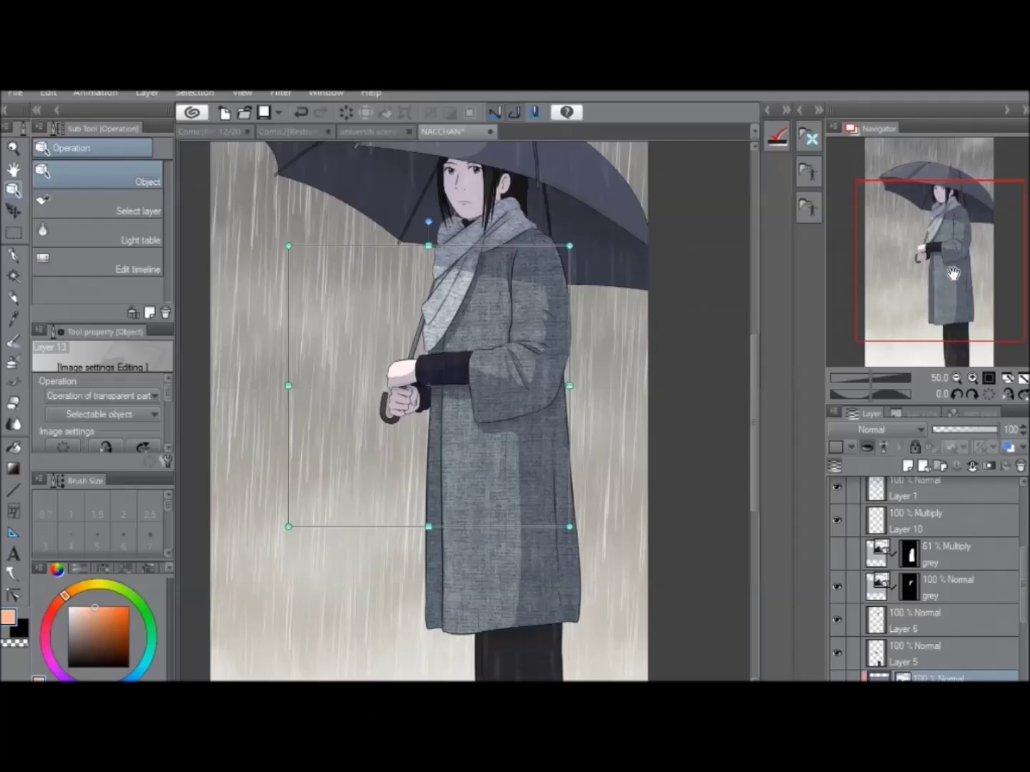
Lower the clipped linen layer's opacity to 70% and open its blending mode choices.
{"action": "left_click_drag", "start_coordinate": [966, 225], "coordinate": [969, 223]}
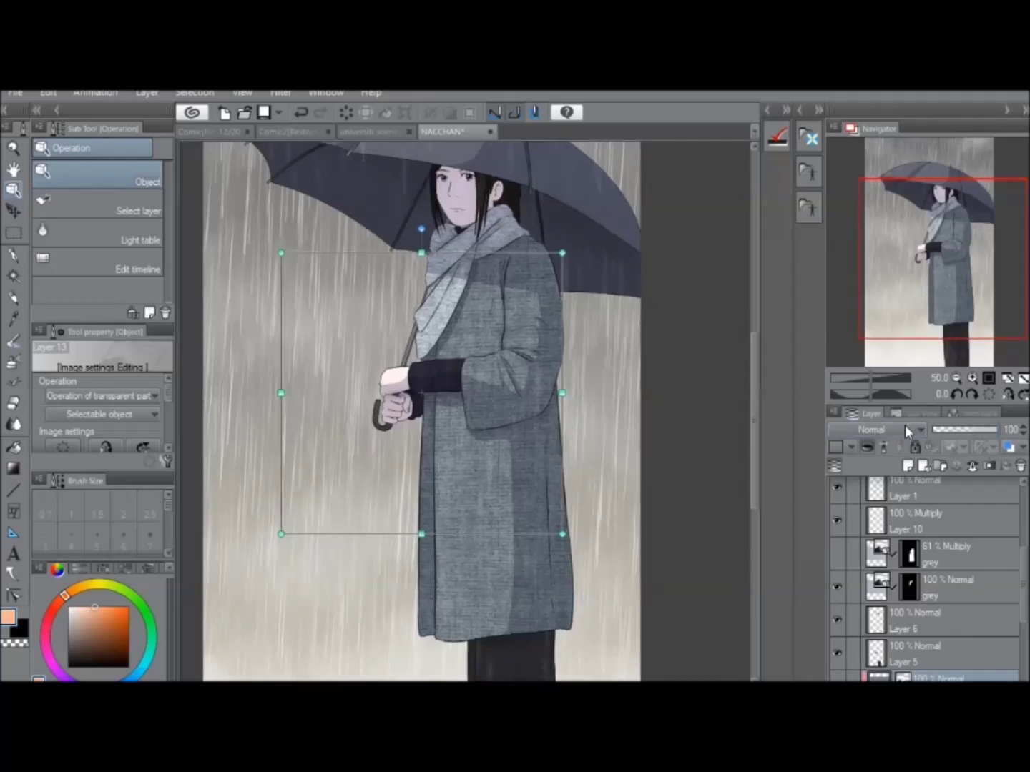
{"action": "left_click", "coordinate": [971, 428]}
{"action": "left_click_drag", "start_coordinate": [974, 427], "coordinate": [978, 429]}
{"action": "left_click", "coordinate": [888, 428]}
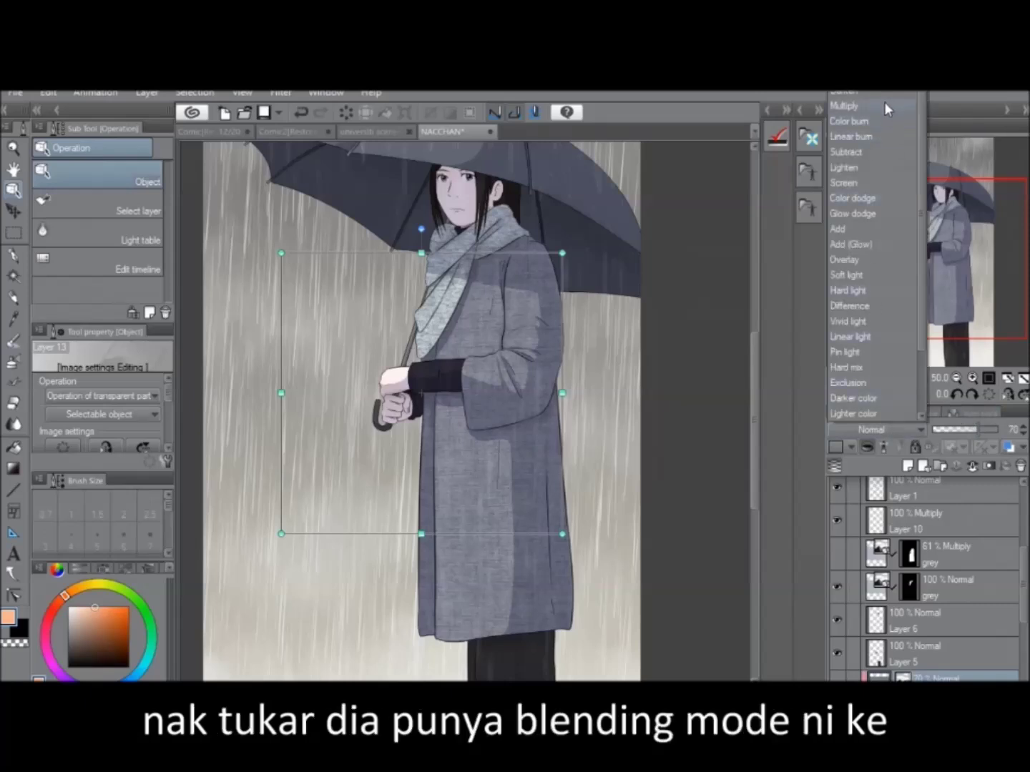
Set the coat texture layer's blending mode to Overlay and its opacity to 80%.
{"action": "left_click", "coordinate": [883, 105]}
{"action": "left_click", "coordinate": [905, 430]}
{"action": "left_click", "coordinate": [884, 259]}
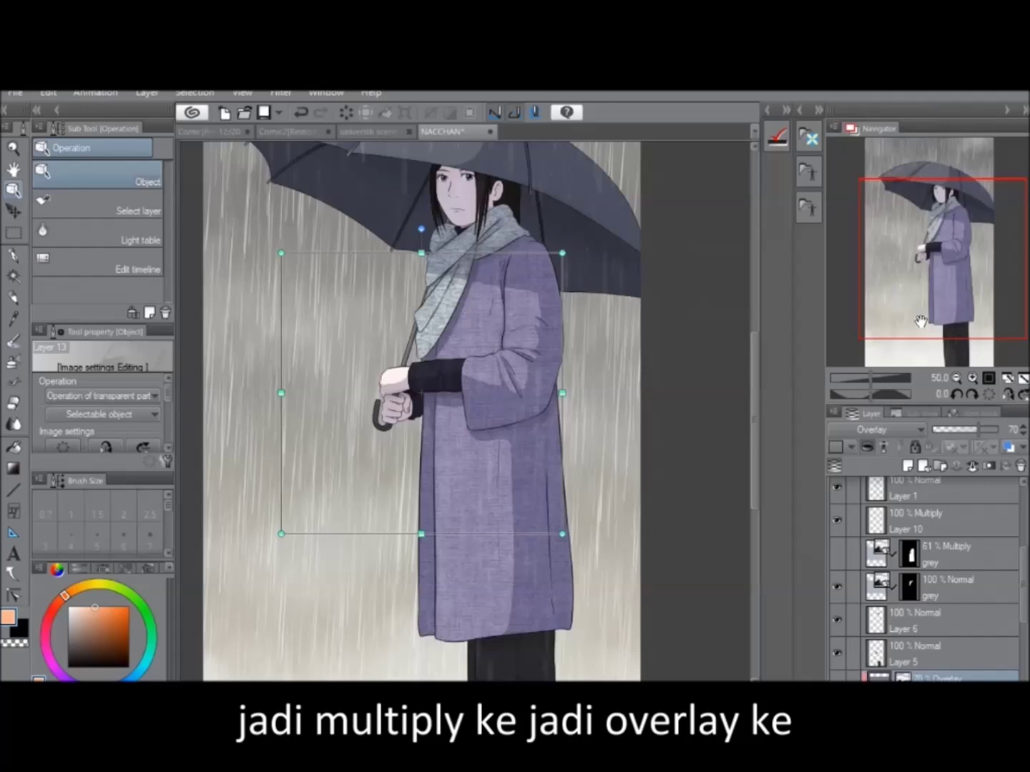
{"action": "left_click", "coordinate": [972, 378]}
{"action": "mouse_move", "coordinate": [978, 429]}
{"action": "left_mouse_down"}
{"action": "mouse_move", "coordinate": [1012, 432]}
{"action": "mouse_move", "coordinate": [985, 434]}
{"action": "left_mouse_up"}
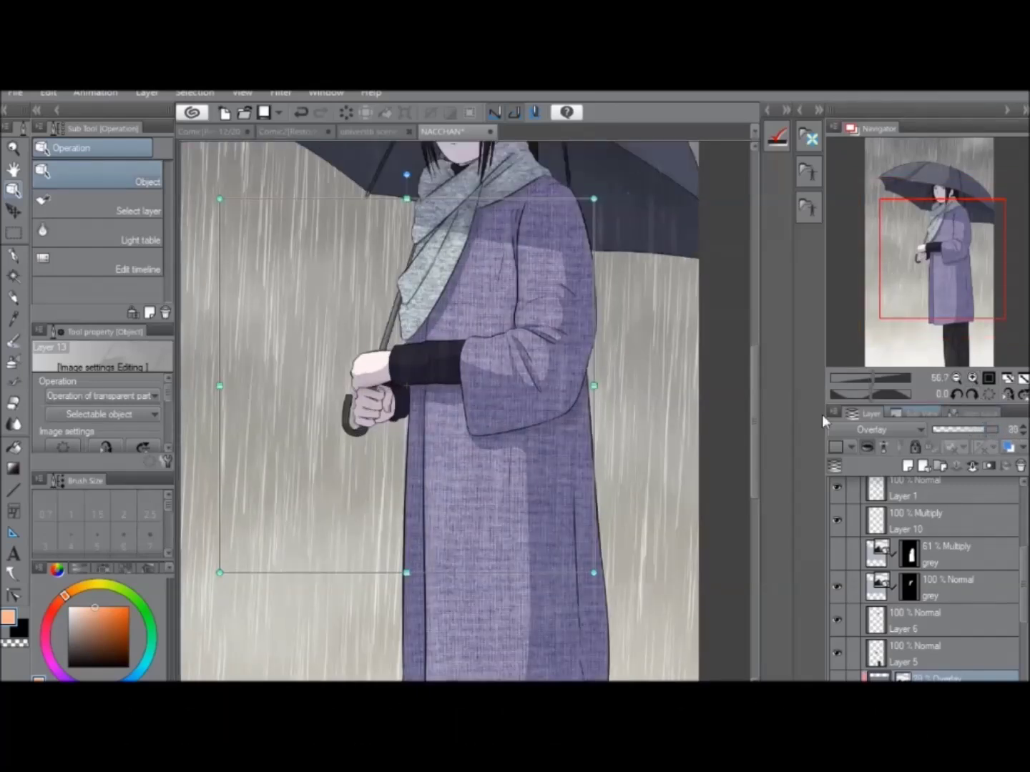
Scale the coat's texture pattern down so its tile spans roughly from the collar to the sleeve cuff.
{"action": "left_click_drag", "start_coordinate": [405, 564], "coordinate": [406, 345]}
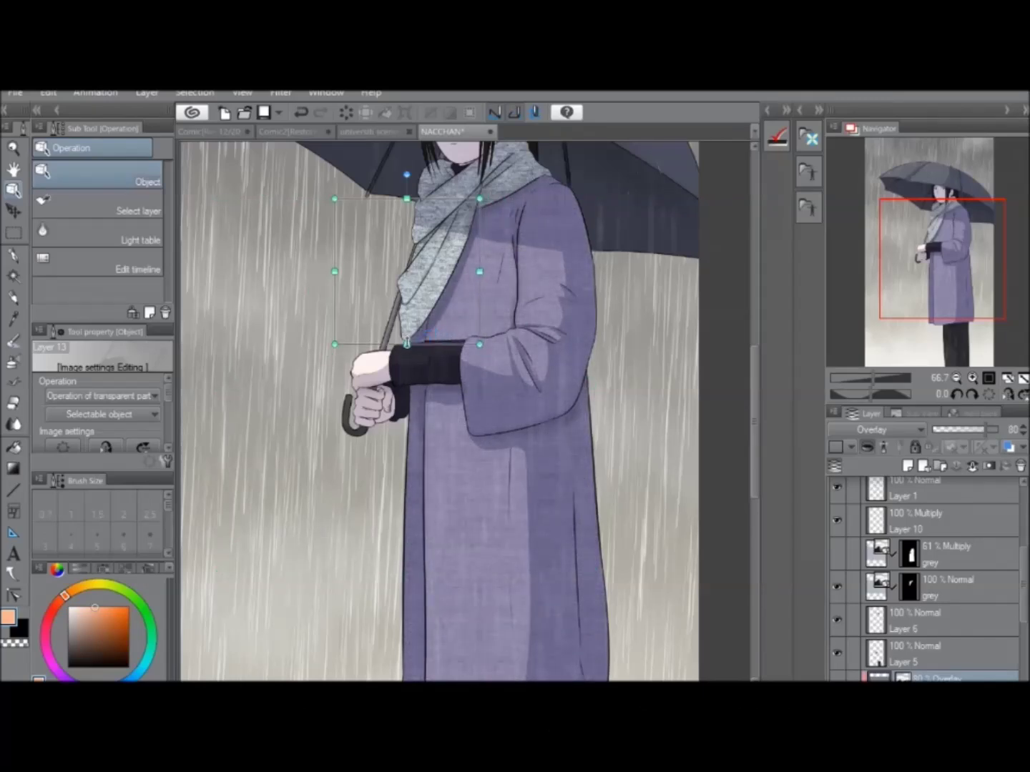
{"action": "left_click_drag", "start_coordinate": [406, 344], "coordinate": [406, 351]}
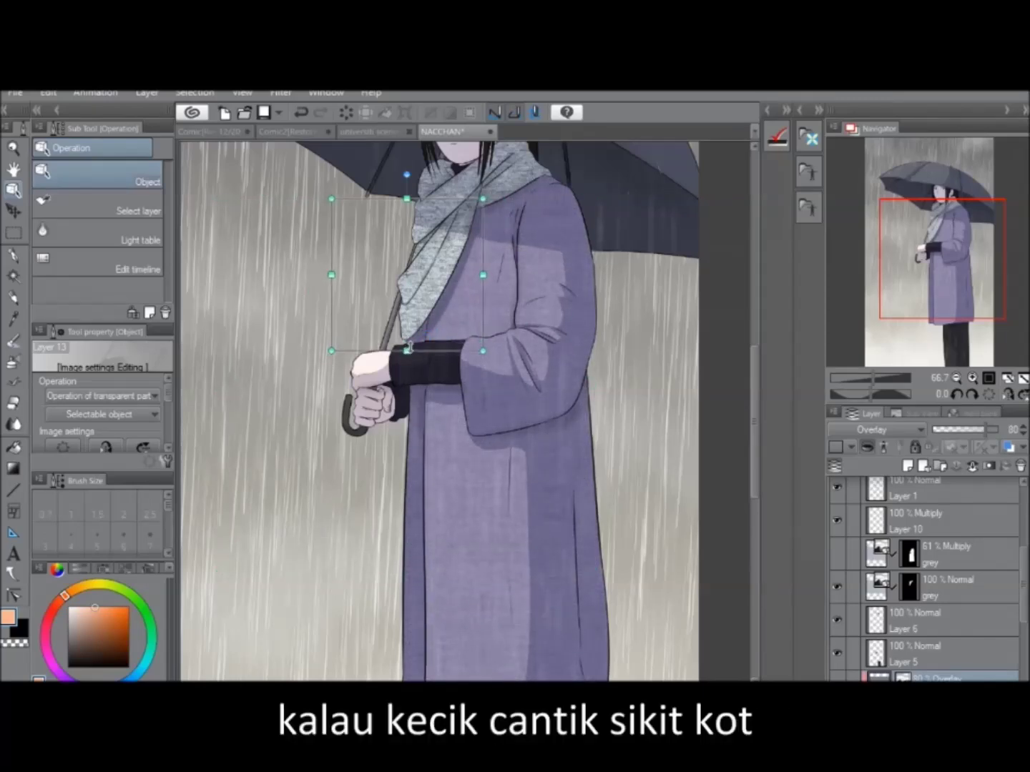
{"action": "left_click", "coordinate": [957, 377]}
Select Layer 6, toggle its visibility to compare the figure's hair, and leave the layer hidden.
{"action": "left_click", "coordinate": [970, 618]}
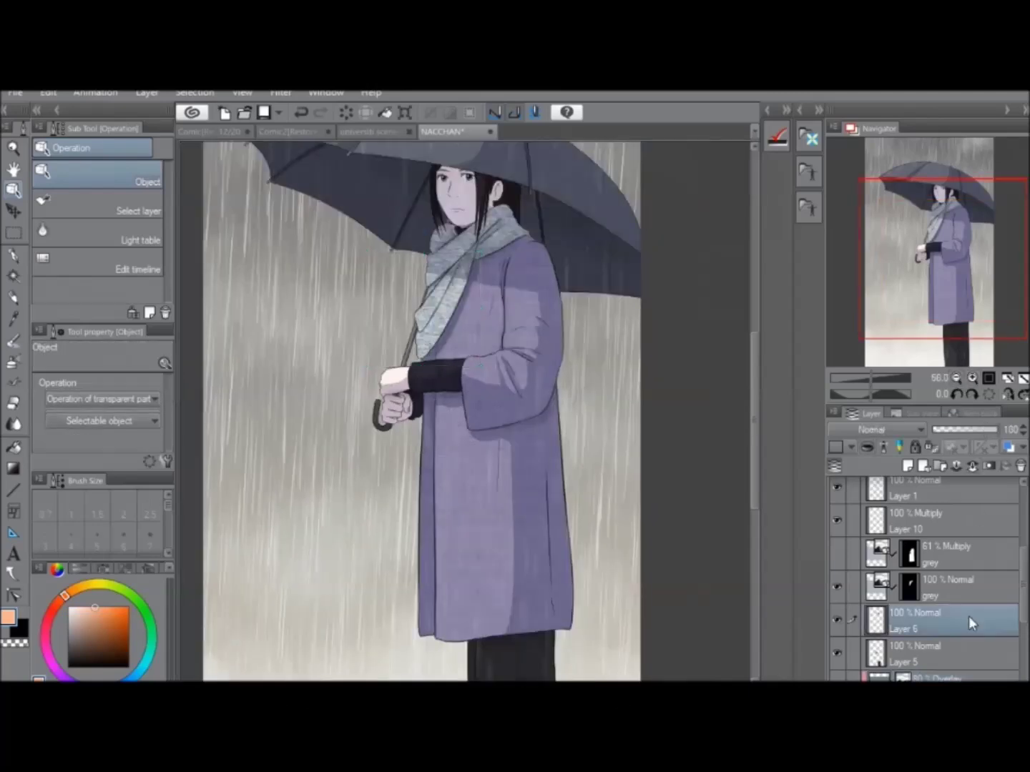
{"action": "left_click", "coordinate": [940, 253]}
{"action": "left_click", "coordinate": [972, 377]}
{"action": "left_click", "coordinate": [837, 618]}
{"action": "left_click", "coordinate": [838, 621]}
{"action": "left_click", "coordinate": [836, 622]}
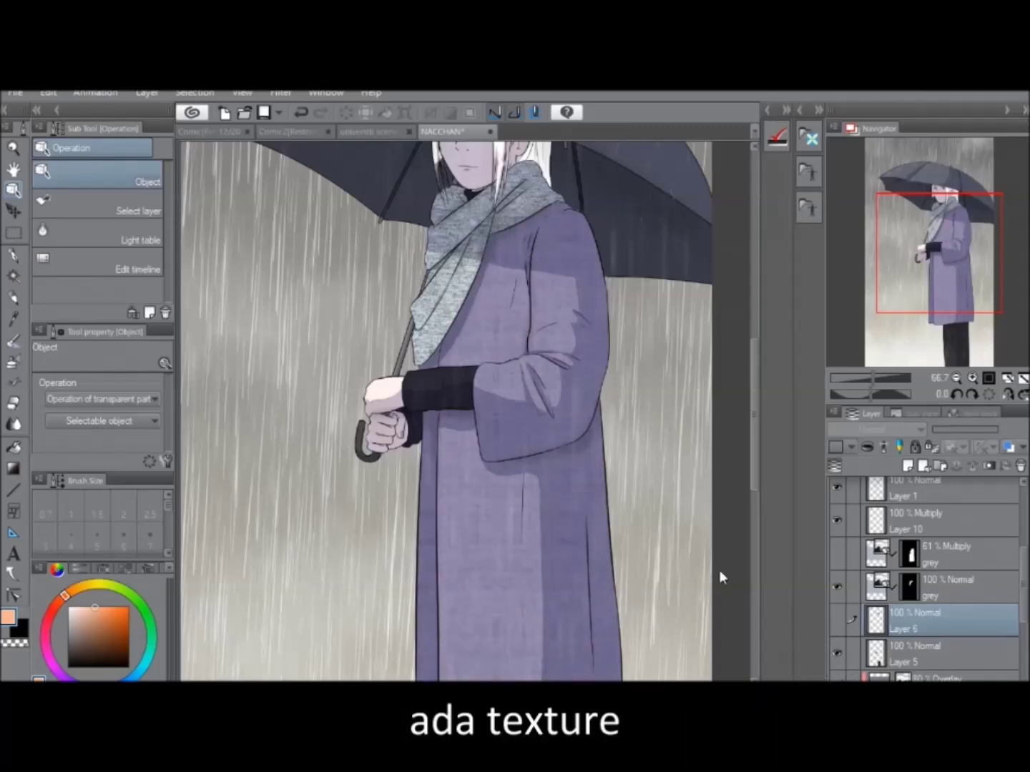
{"action": "left_click_drag", "start_coordinate": [913, 276], "coordinate": [911, 235]}
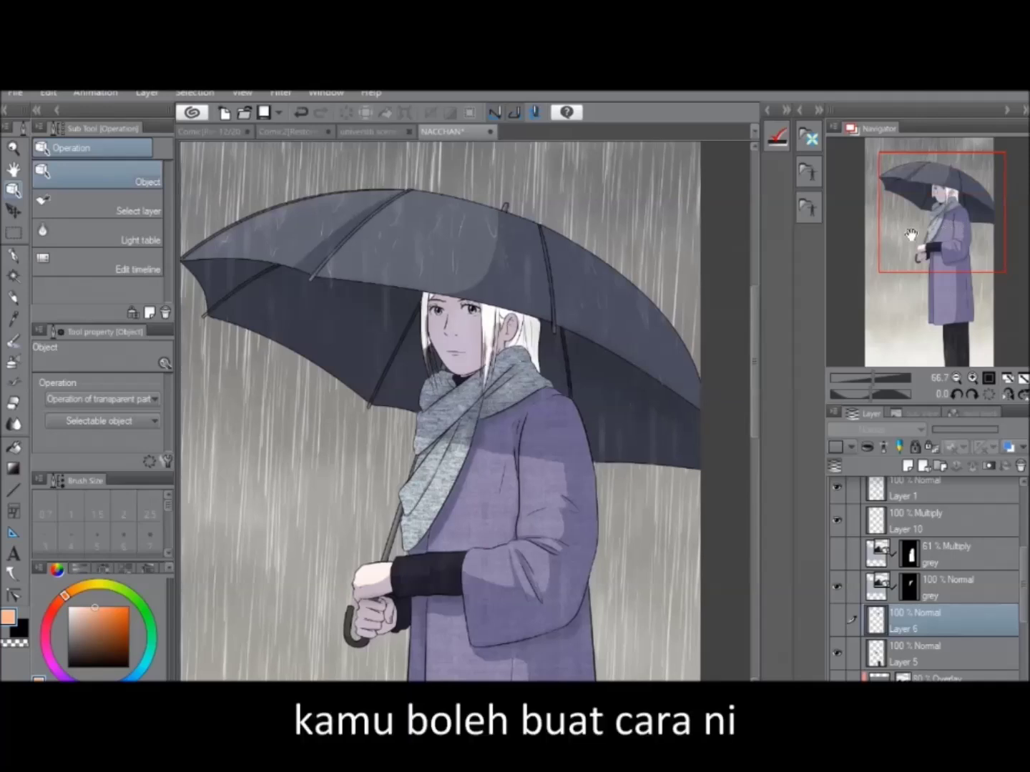
{"action": "left_click", "coordinate": [972, 378]}
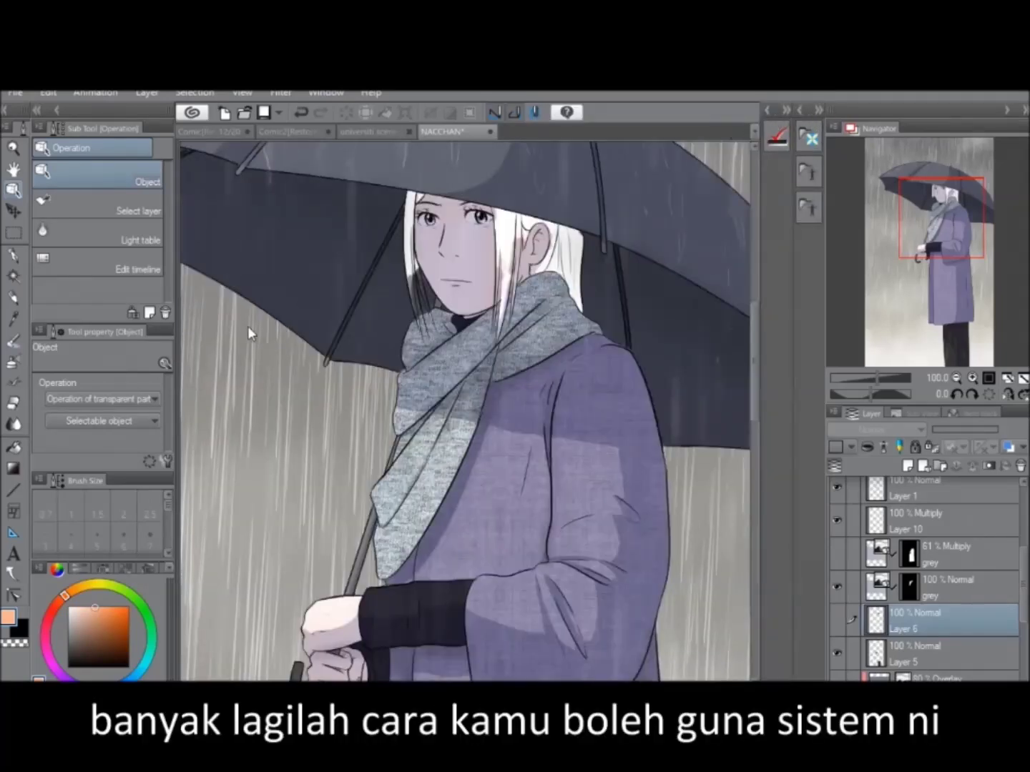
Find the フェンス(白) fence image among the downloaded materials and place it on the canvas as a layer.
{"action": "left_click", "coordinate": [801, 111]}
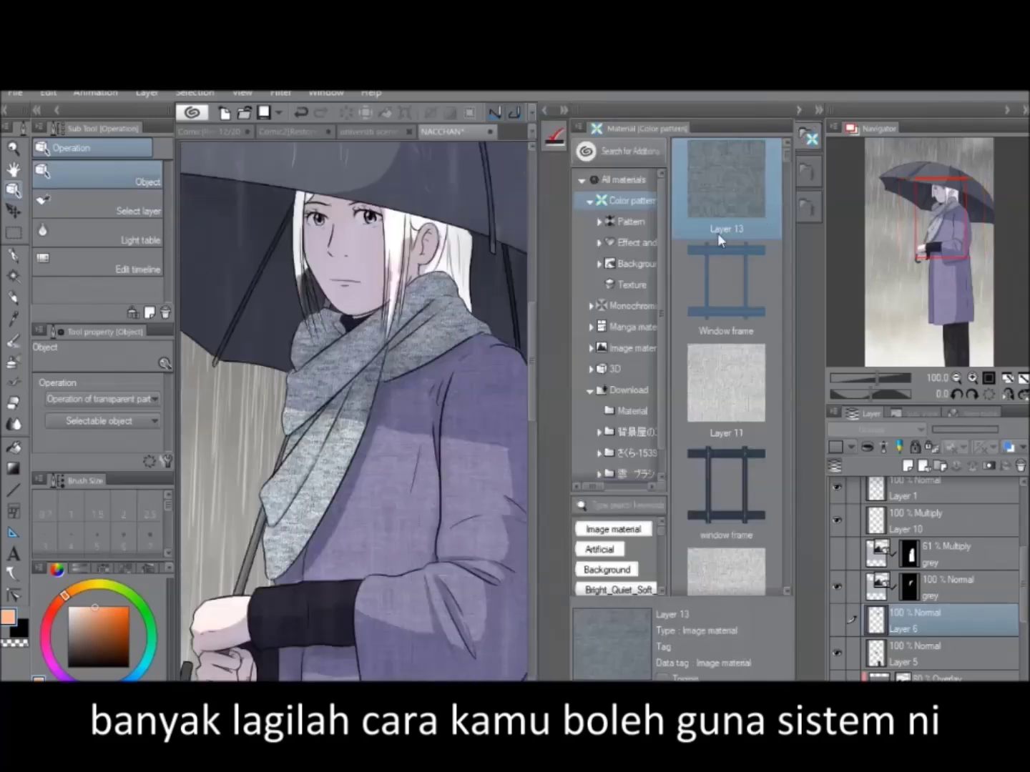
{"action": "left_click", "coordinate": [641, 472]}
{"action": "left_click_drag", "start_coordinate": [662, 408], "coordinate": [660, 432]}
{"action": "left_click", "coordinate": [628, 364]}
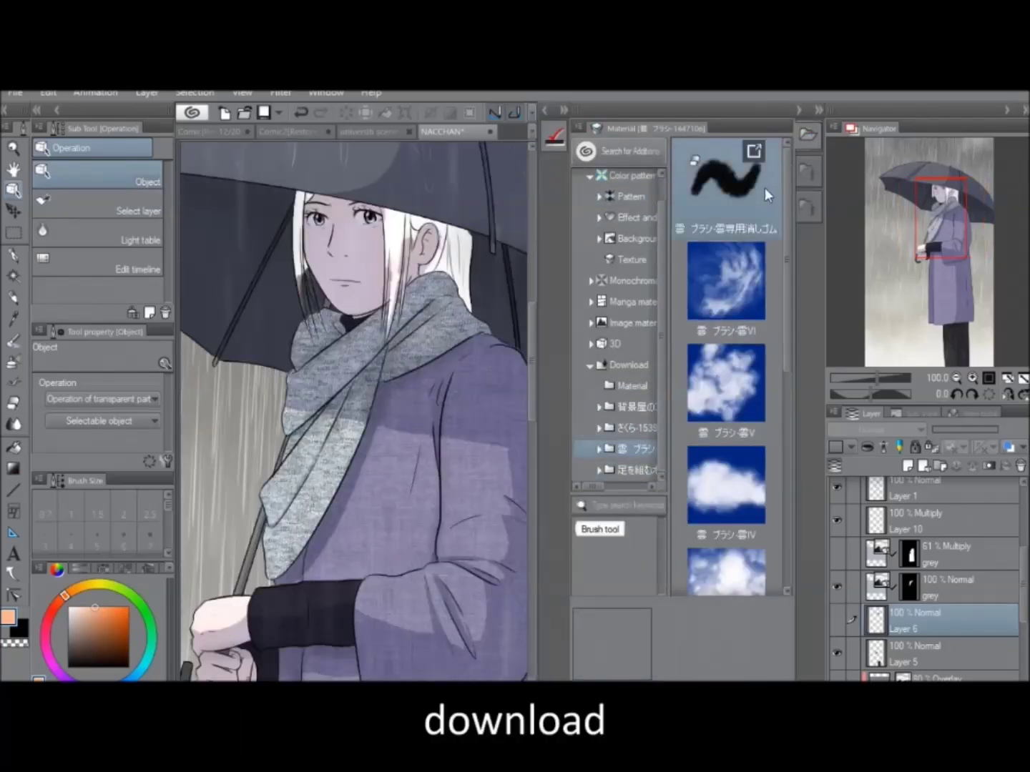
{"action": "left_click_drag", "start_coordinate": [787, 165], "coordinate": [794, 486]}
{"action": "mouse_move", "coordinate": [726, 426]}
{"action": "left_mouse_down"}
{"action": "mouse_move", "coordinate": [621, 468]}
{"action": "mouse_move", "coordinate": [411, 444]}
{"action": "left_mouse_up"}
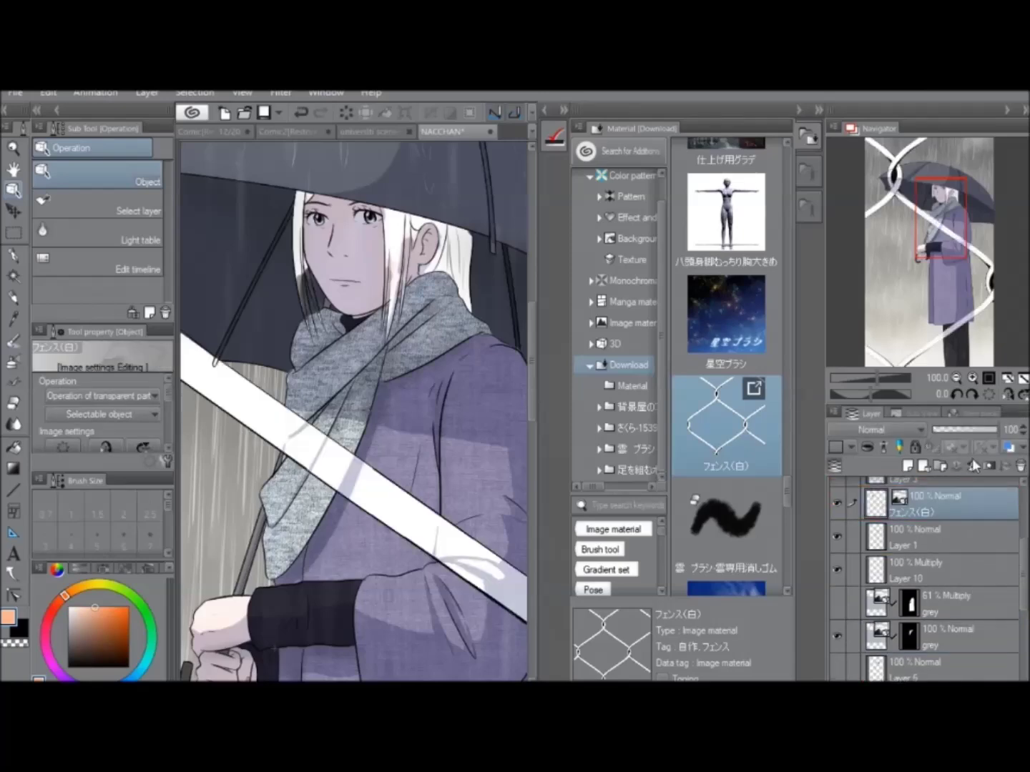
Scale the fence pattern down to small repeating tiles and hide the fence layer.
{"action": "left_click", "coordinate": [955, 377]}
{"action": "left_click", "coordinate": [956, 377]}
{"action": "left_click_drag", "start_coordinate": [326, 254], "coordinate": [404, 409]}
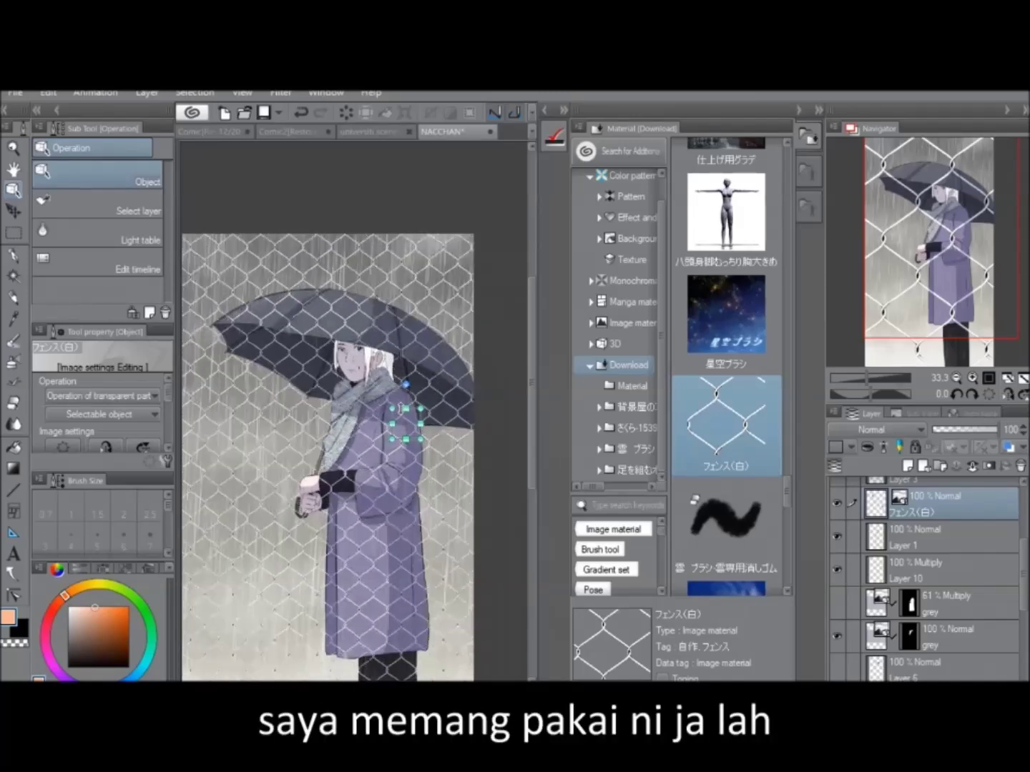
{"action": "left_click", "coordinate": [837, 503]}
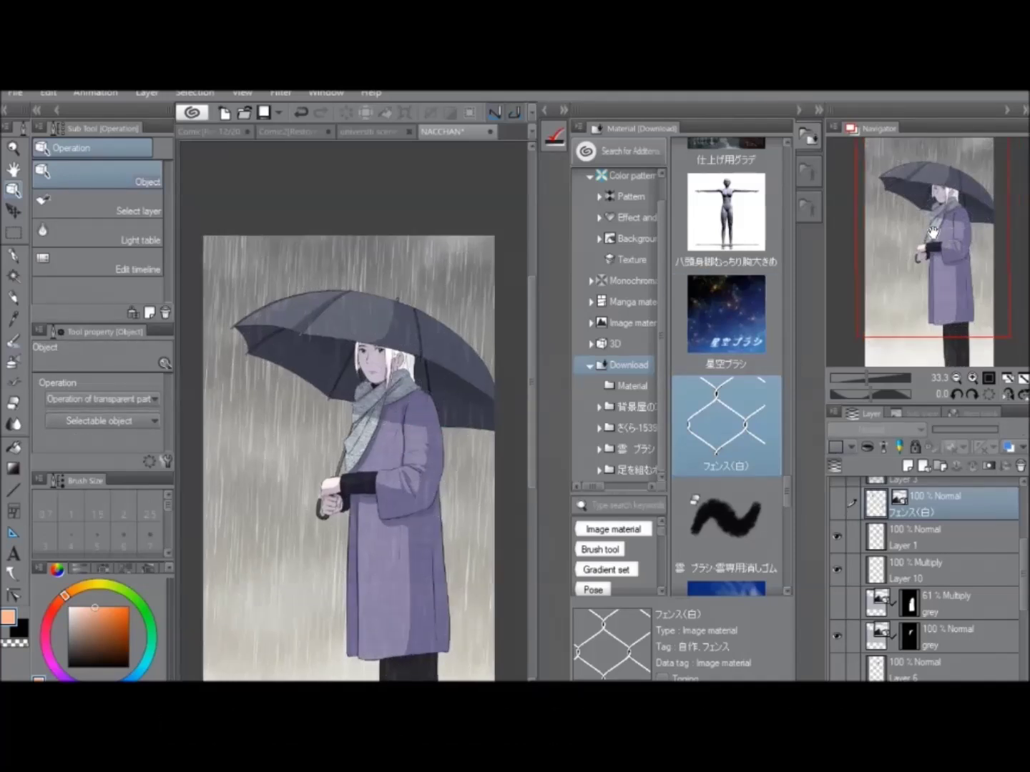
{"action": "left_click", "coordinate": [796, 111]}
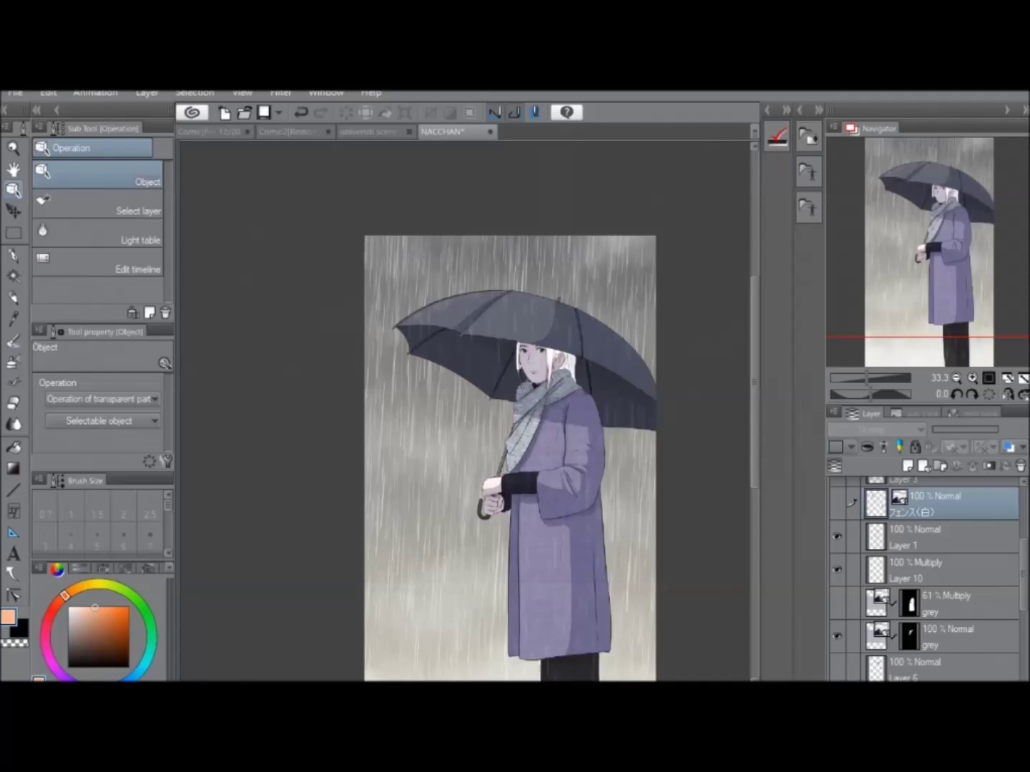
Switch to the universiti scenery document and hide the Foreground to transparent gradient layer.
{"action": "key", "text": "ctrl+shift+Tab"}
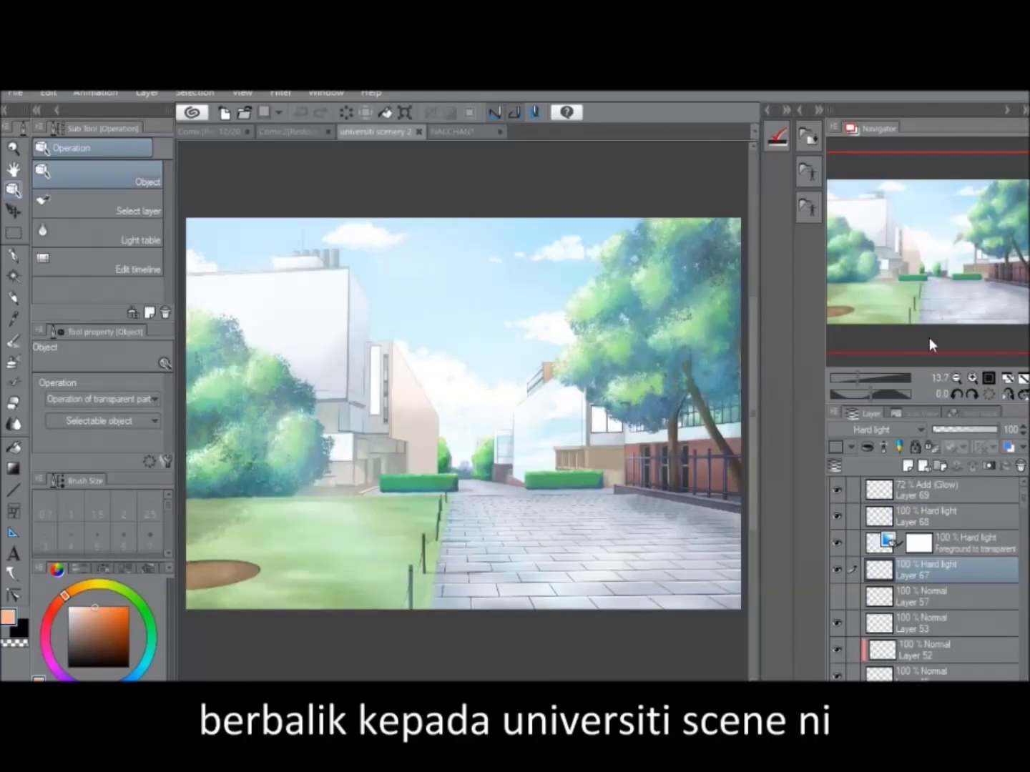
{"action": "left_click", "coordinate": [974, 377]}
{"action": "left_click", "coordinate": [973, 377]}
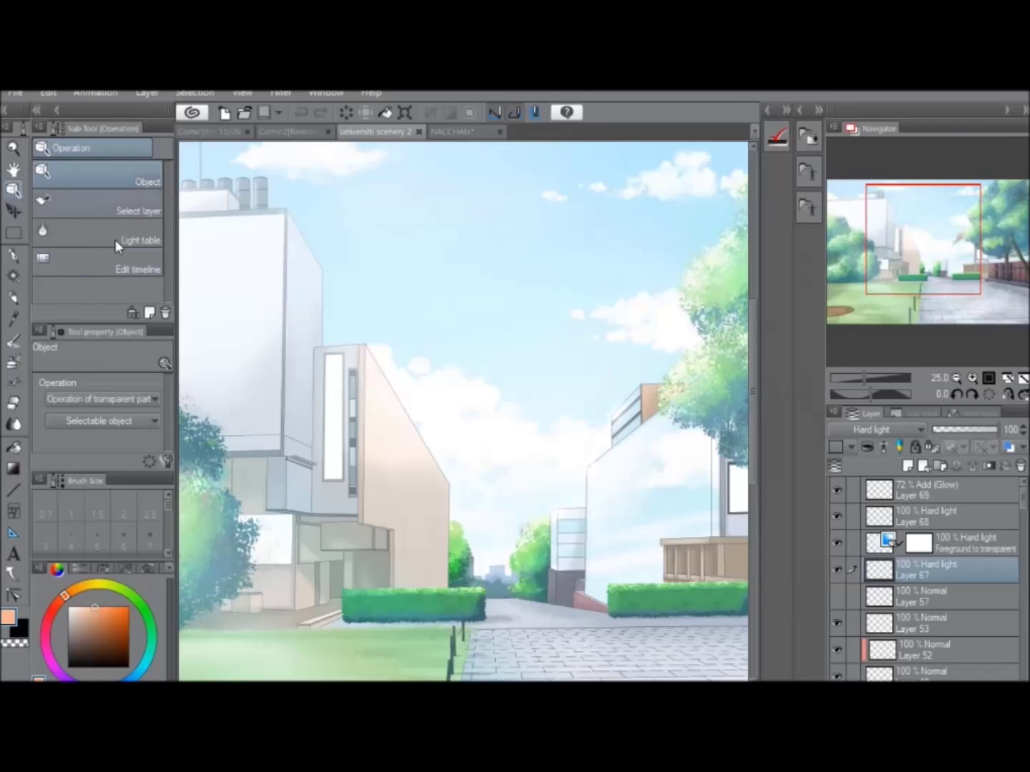
{"action": "left_click", "coordinate": [576, 377]}
{"action": "key", "text": "Delete"}
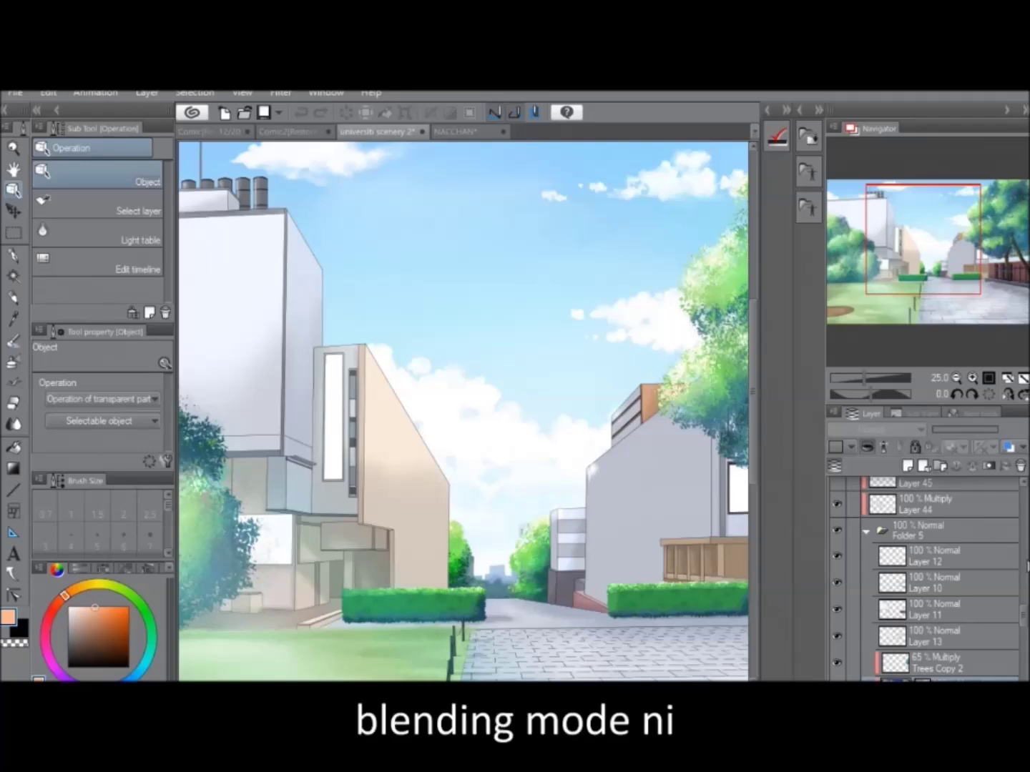
Select Layer 69 and look through the available blending modes without changing its Add (Glow) setting.
{"action": "scroll", "coordinate": [930, 544], "scroll_direction": "up", "scroll_amount": 5}
{"action": "right_click", "coordinate": [950, 506]}
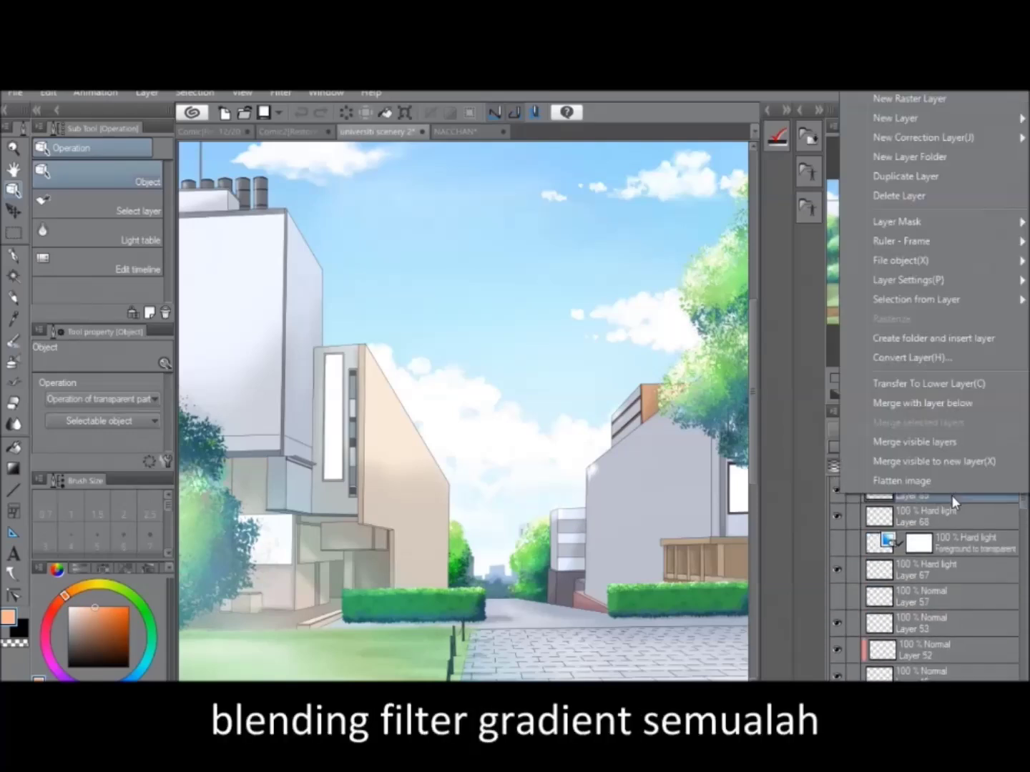
{"action": "left_click", "coordinate": [961, 510]}
{"action": "left_click_drag", "start_coordinate": [958, 235], "coordinate": [977, 279]}
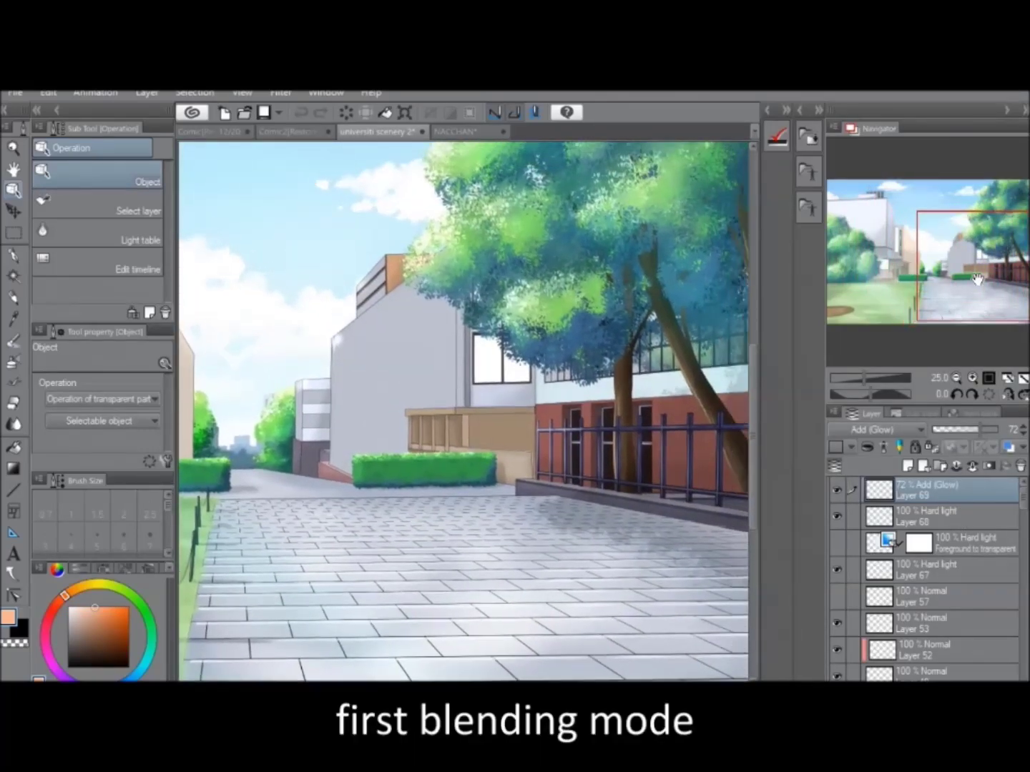
{"action": "left_click", "coordinate": [885, 429]}
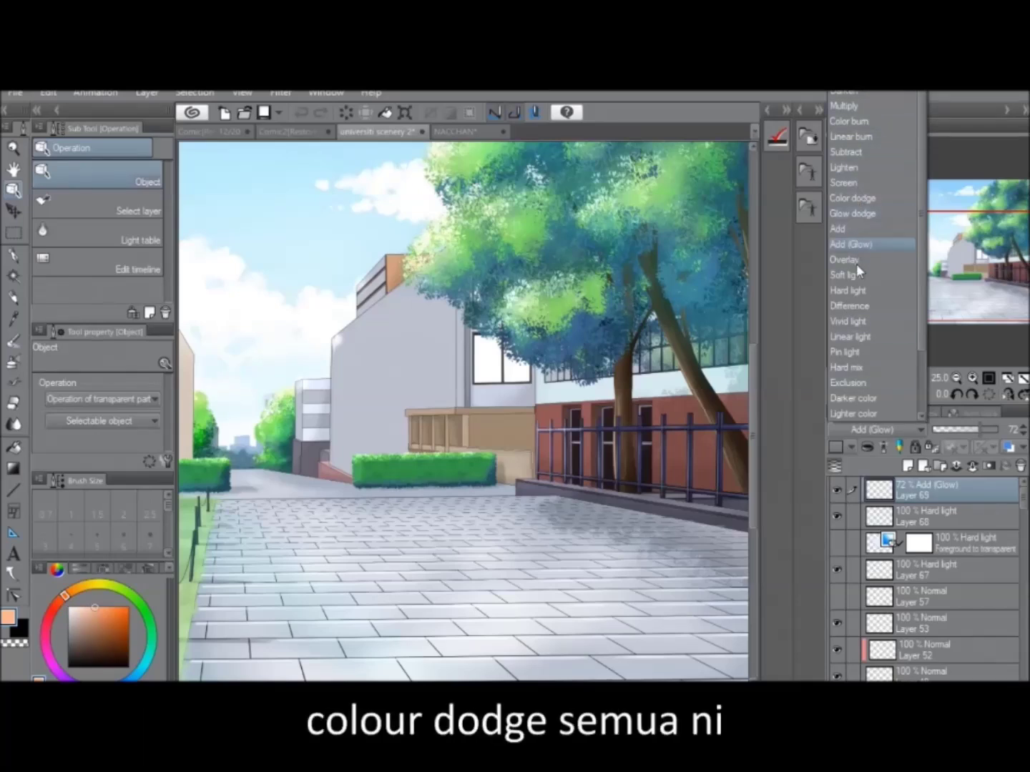
{"action": "left_click", "coordinate": [969, 357]}
{"action": "left_click", "coordinate": [904, 427]}
{"action": "left_click", "coordinate": [896, 428]}
{"action": "left_click", "coordinate": [895, 428]}
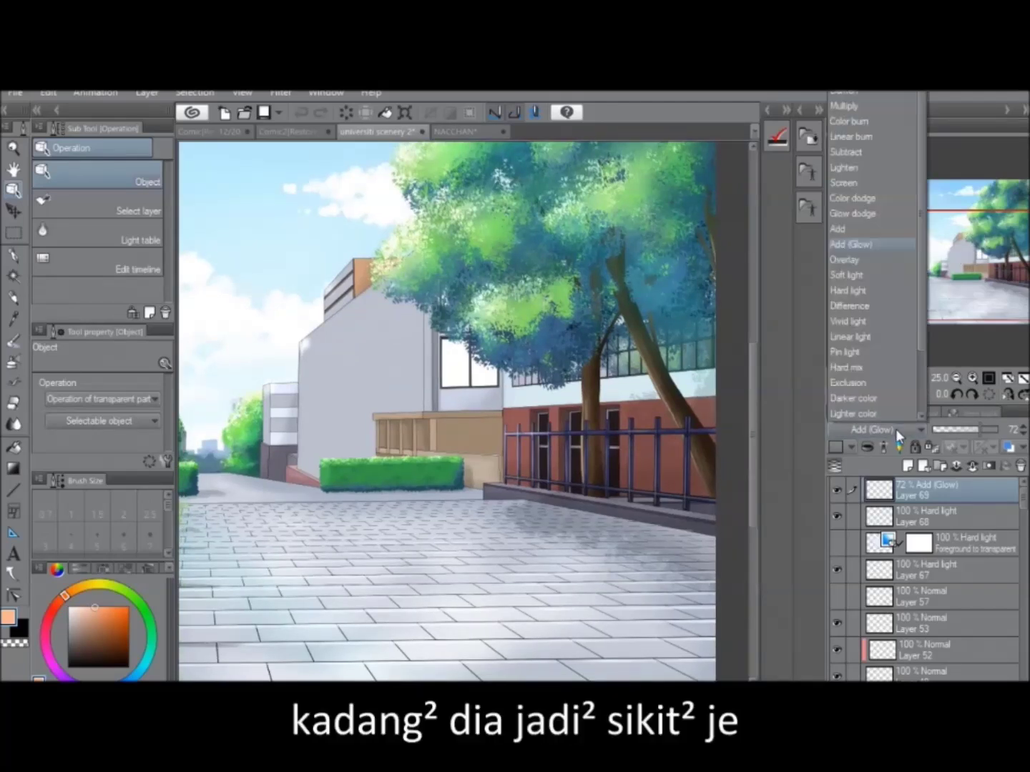
{"action": "left_click", "coordinate": [977, 250]}
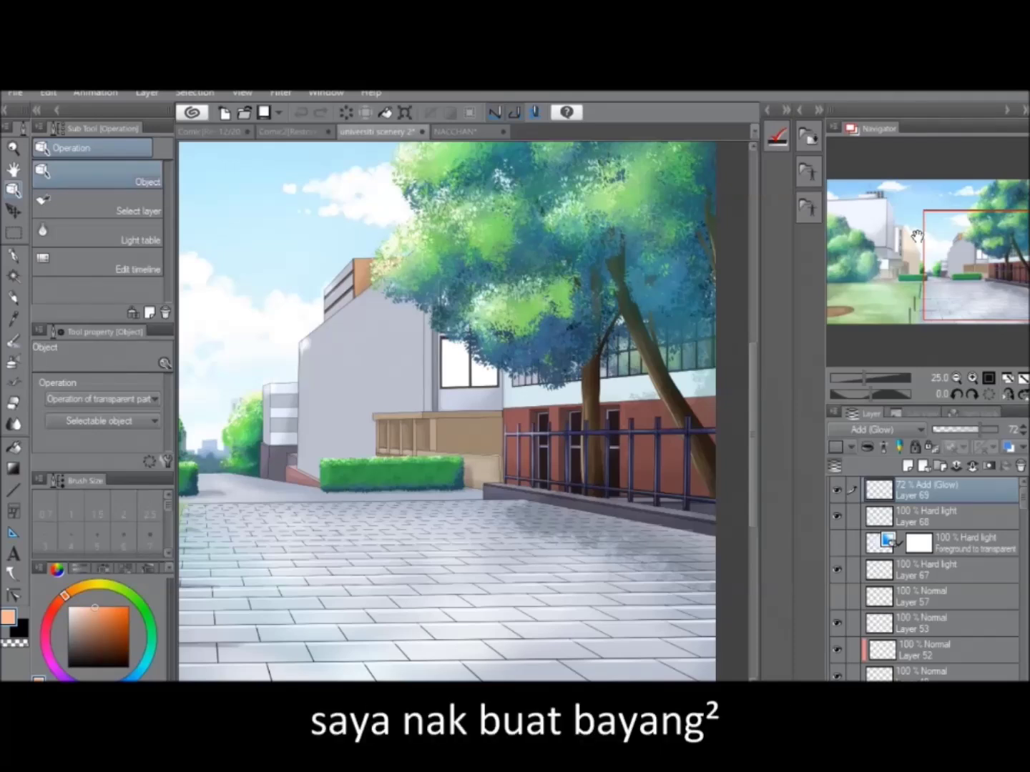
Select the tree shadow layer, try the Normal blending mode on it, and return it to Multiply.
{"action": "left_click", "coordinate": [671, 539]}
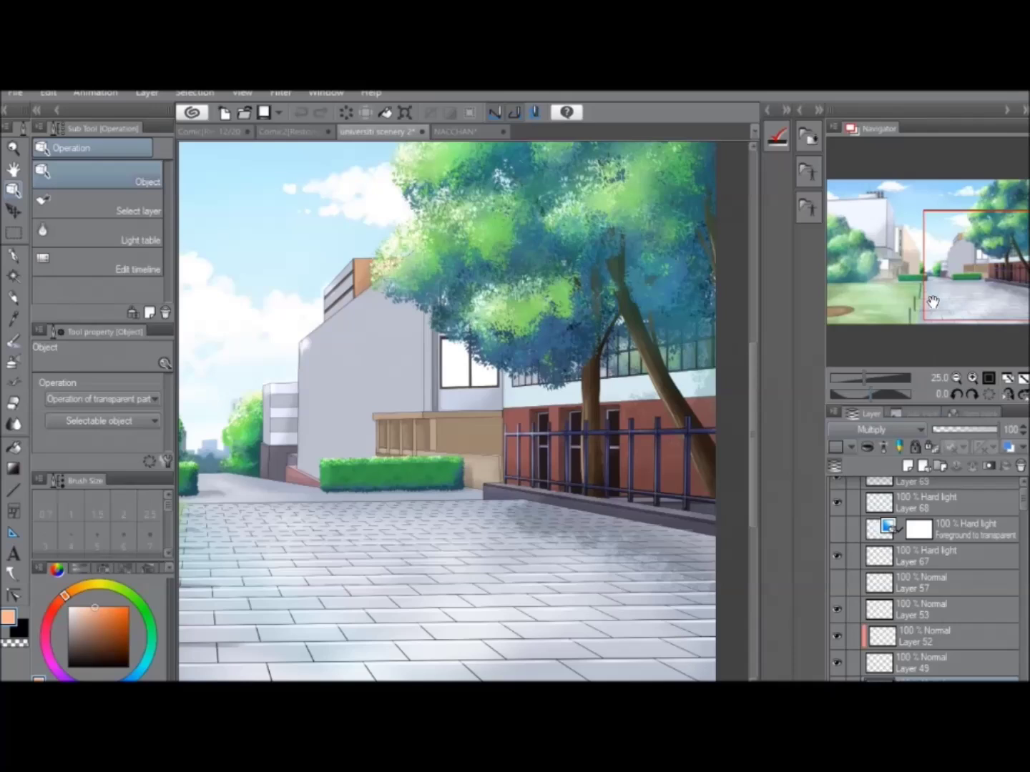
{"action": "scroll", "coordinate": [519, 467], "scroll_direction": "right", "scroll_amount": 2}
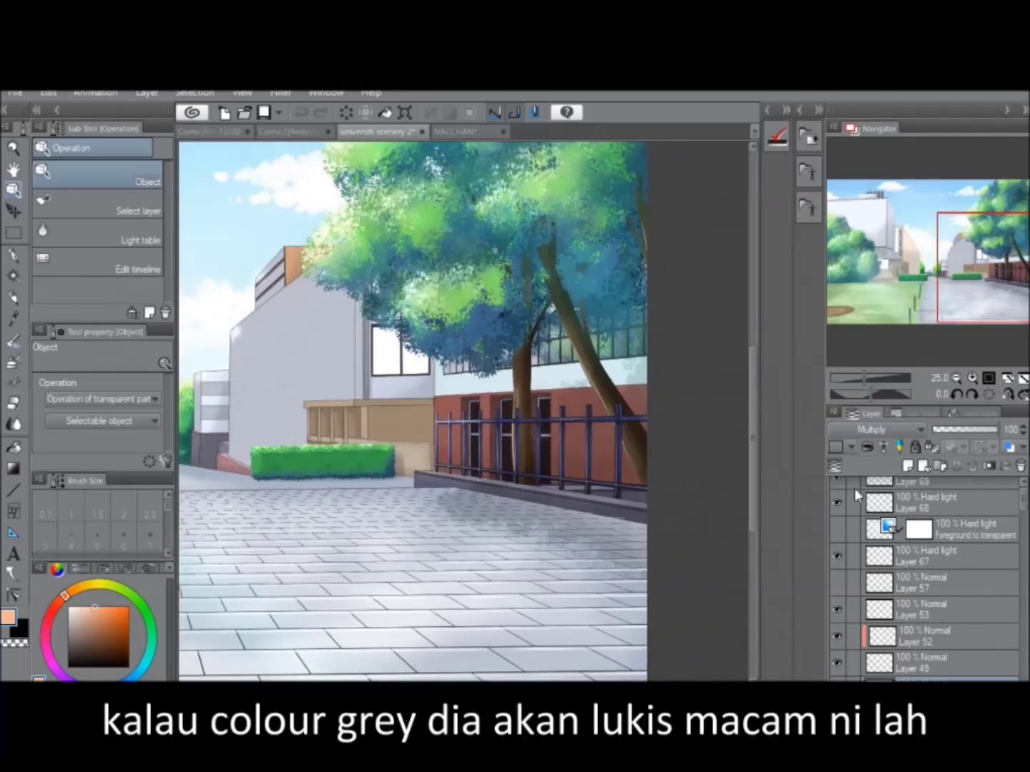
{"action": "left_click", "coordinate": [876, 426]}
{"action": "left_click", "coordinate": [859, 98]}
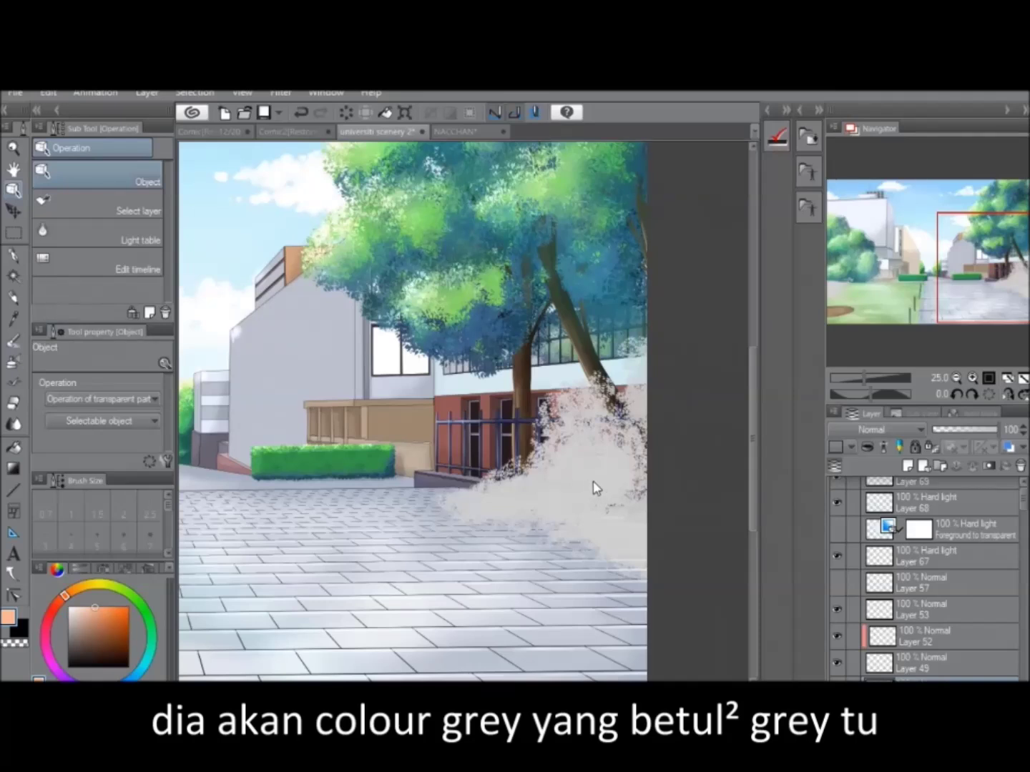
{"action": "left_click", "coordinate": [881, 430]}
{"action": "left_click", "coordinate": [861, 106]}
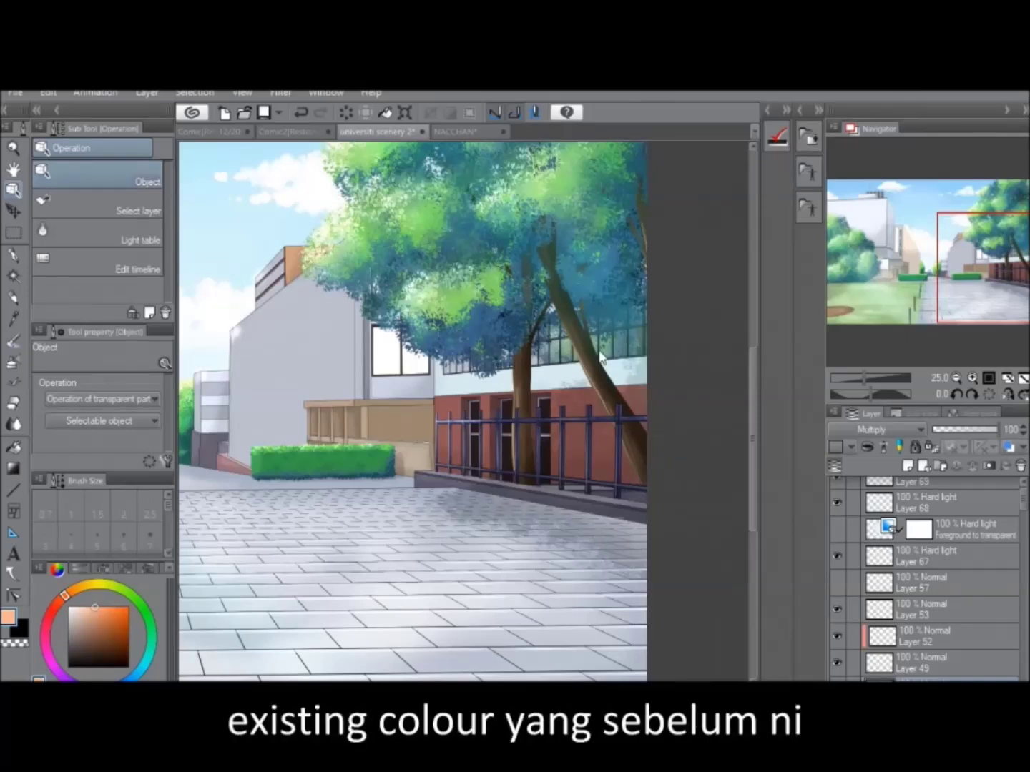
Try the Overlay blending mode on the tree shadow layer near the fence and restore Multiply.
{"action": "left_click", "coordinate": [972, 378]}
{"action": "mouse_move", "coordinate": [988, 268]}
{"action": "left_mouse_down"}
{"action": "mouse_move", "coordinate": [1000, 274]}
{"action": "mouse_move", "coordinate": [981, 286]}
{"action": "left_mouse_up"}
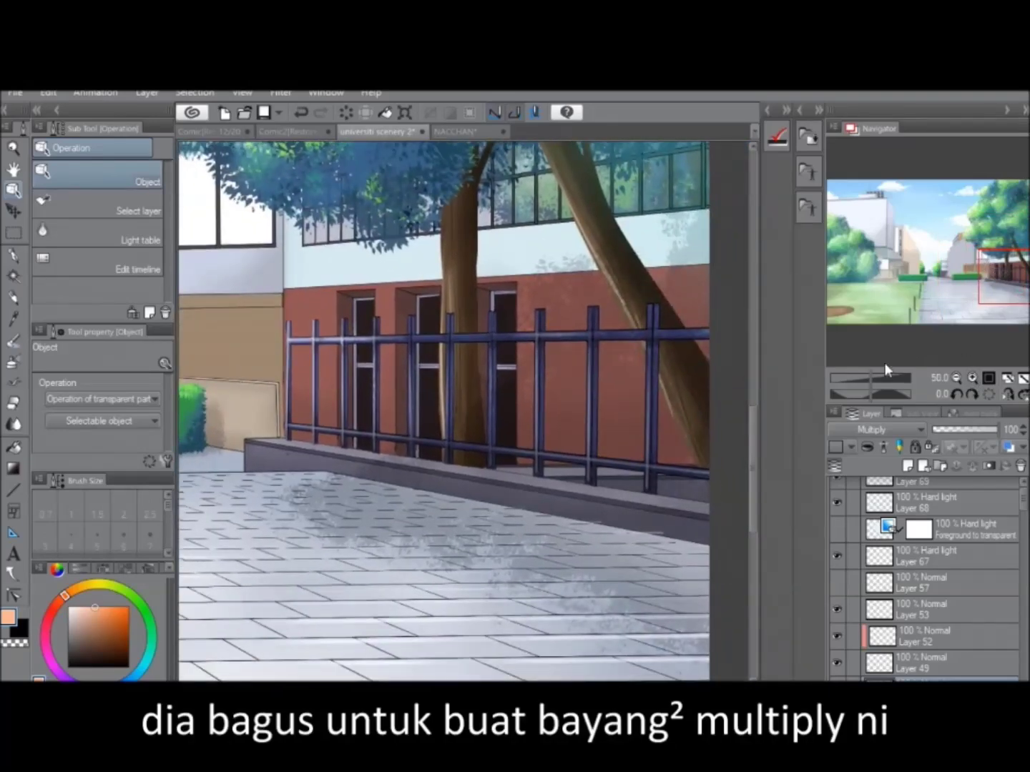
{"action": "left_click", "coordinate": [886, 429]}
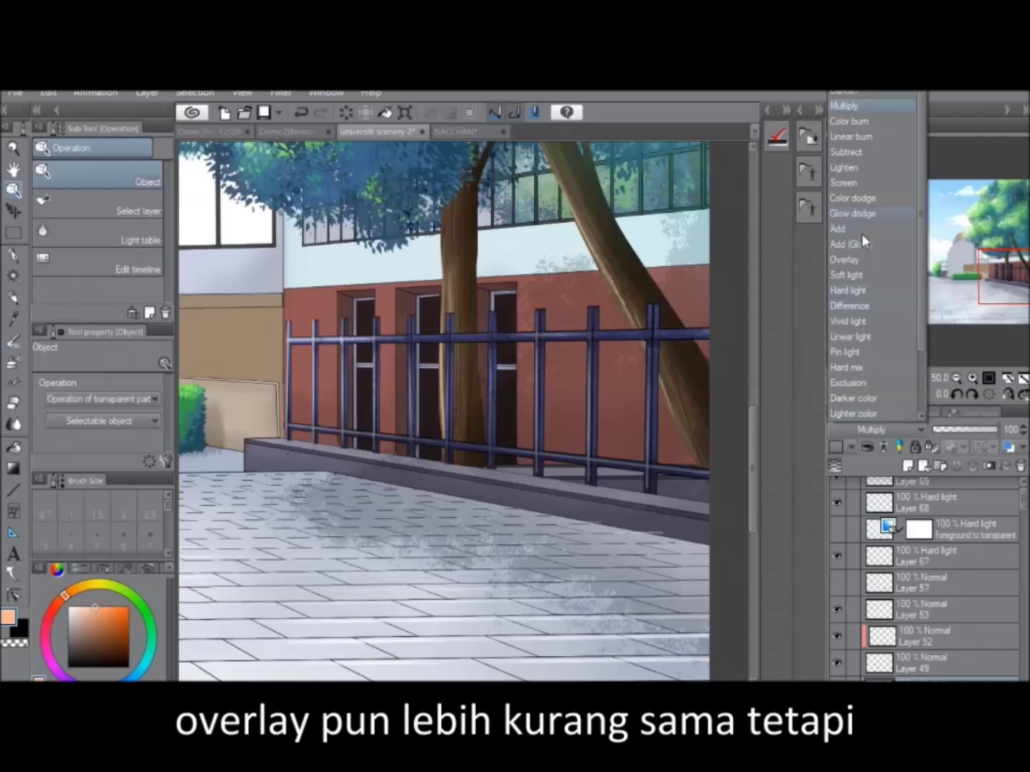
{"action": "left_click", "coordinate": [865, 260]}
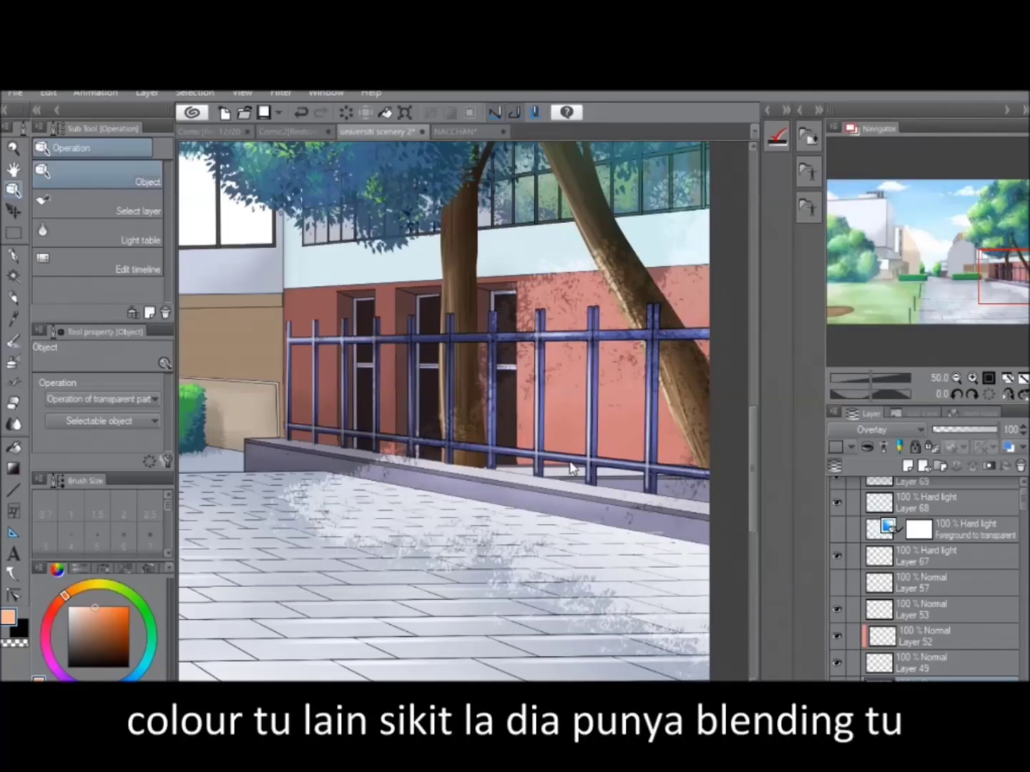
{"action": "left_click", "coordinate": [883, 430]}
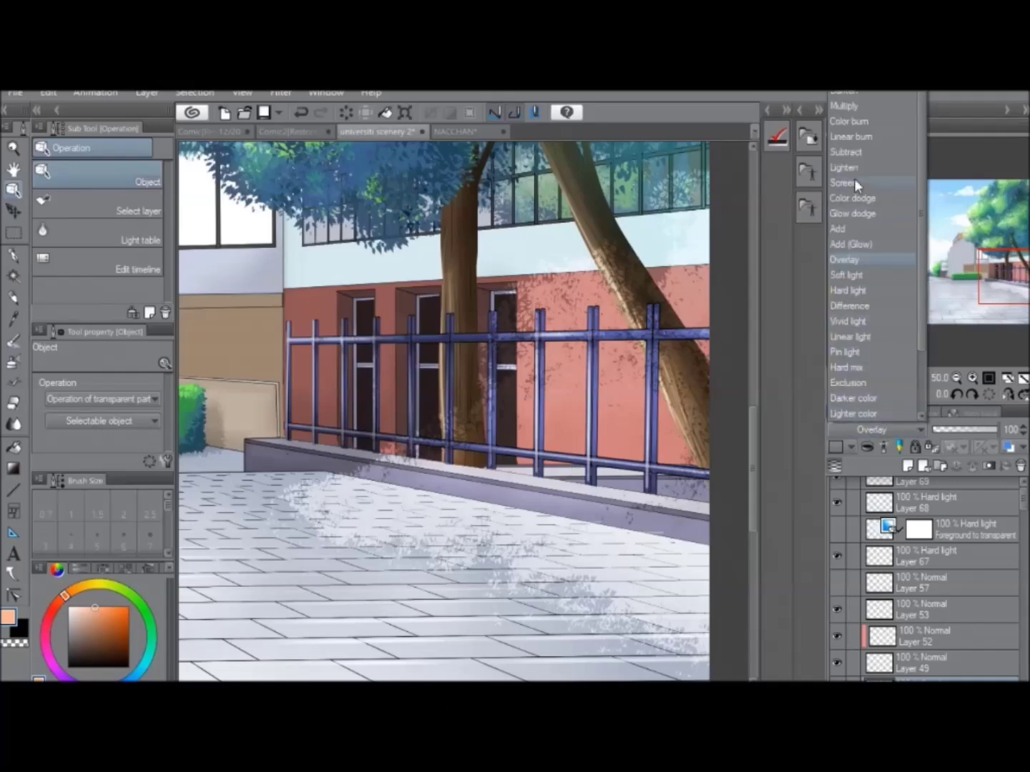
{"action": "left_click", "coordinate": [863, 107]}
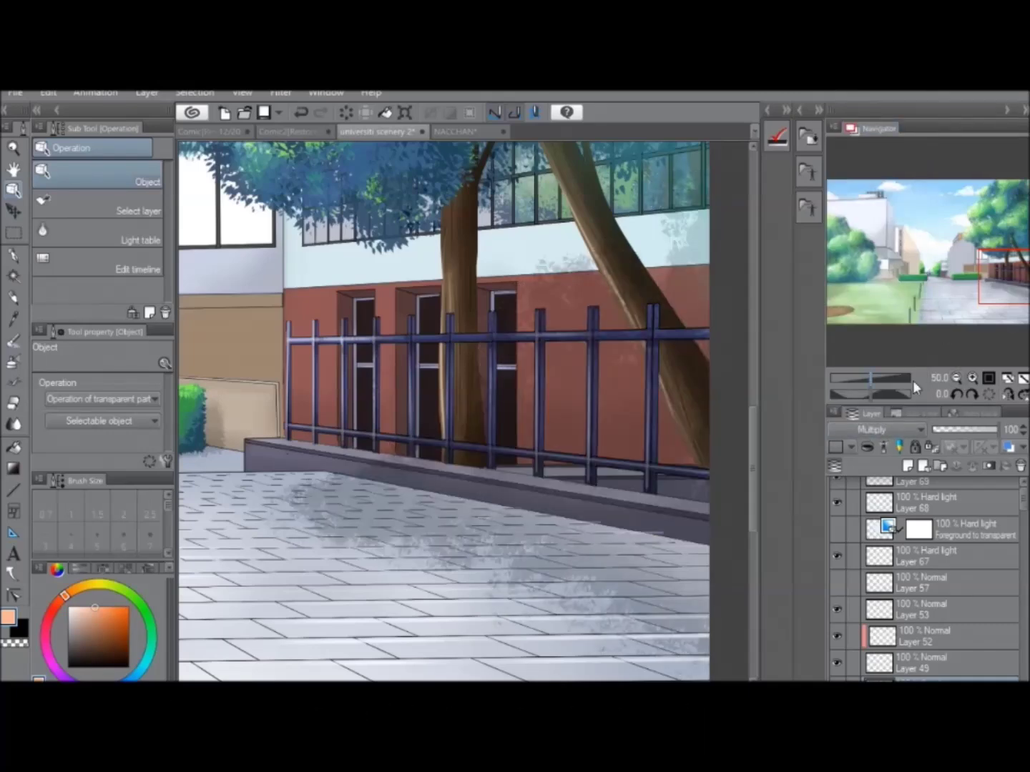
Review the tree area and bring up the blending mode choices, including Vivid light and Linear light.
{"action": "left_click", "coordinate": [957, 379]}
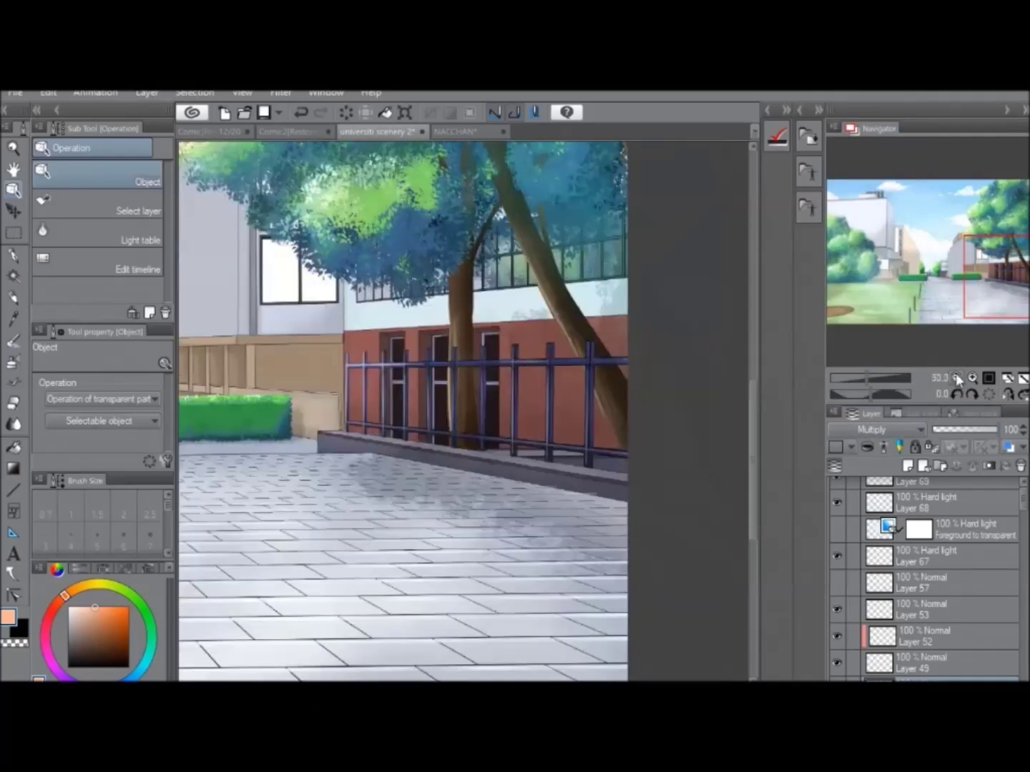
{"action": "left_click", "coordinate": [957, 264]}
{"action": "left_click", "coordinate": [989, 265]}
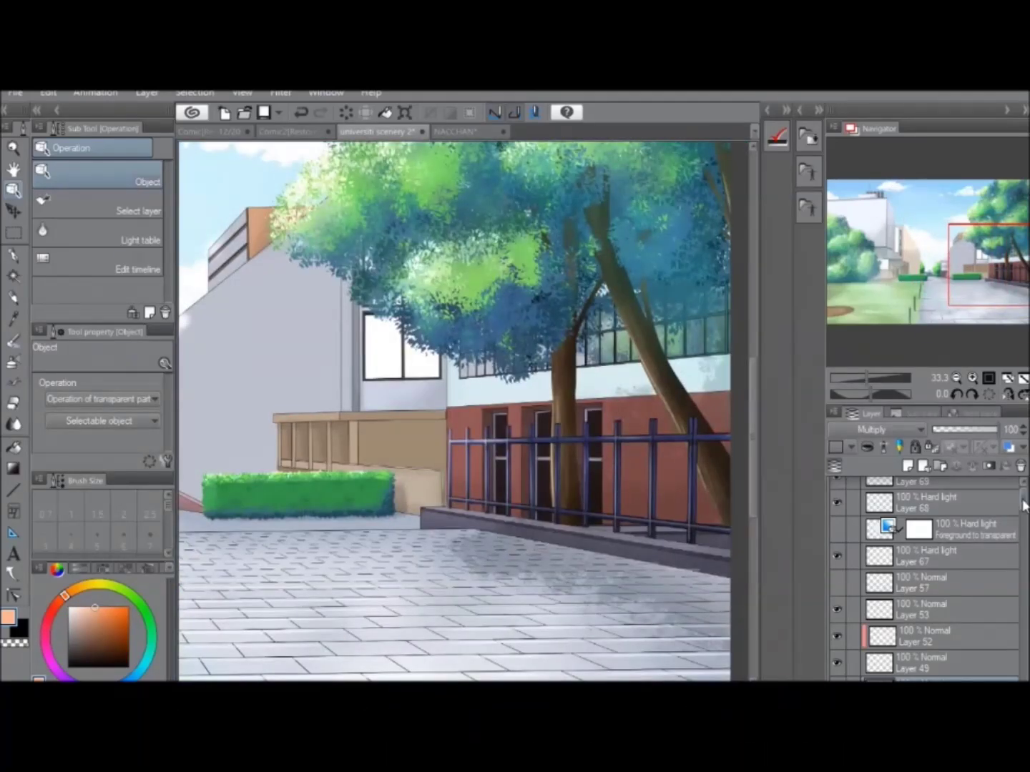
{"action": "scroll", "coordinate": [1026, 499], "scroll_direction": "up", "scroll_amount": 1}
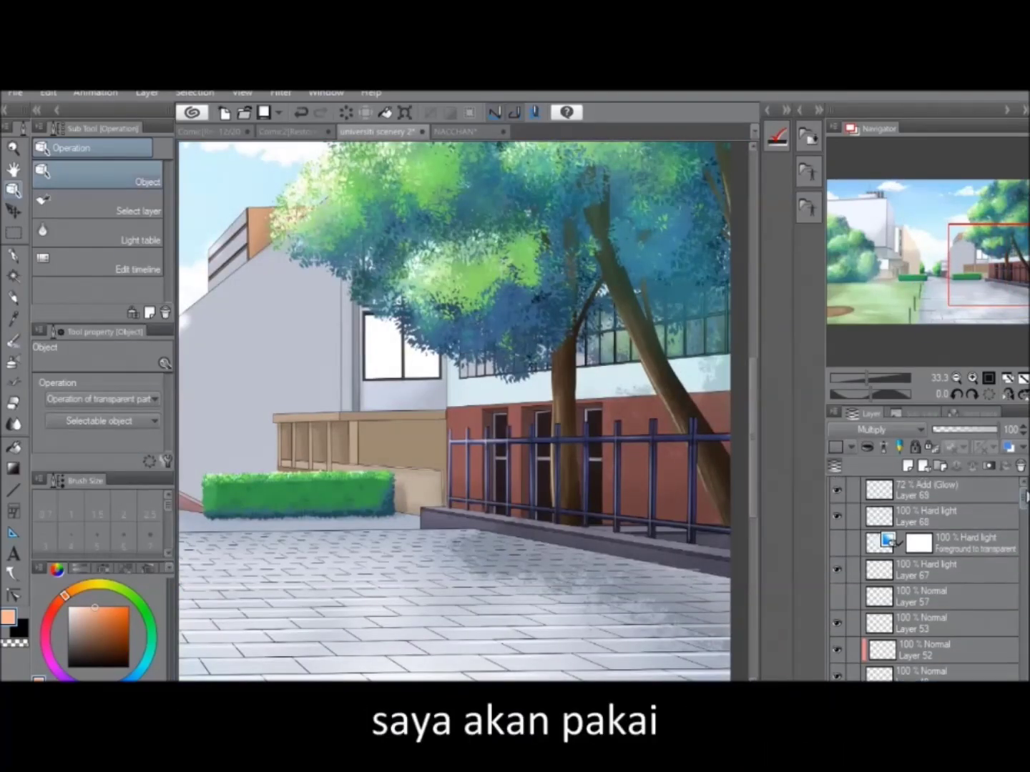
{"action": "left_click", "coordinate": [874, 429]}
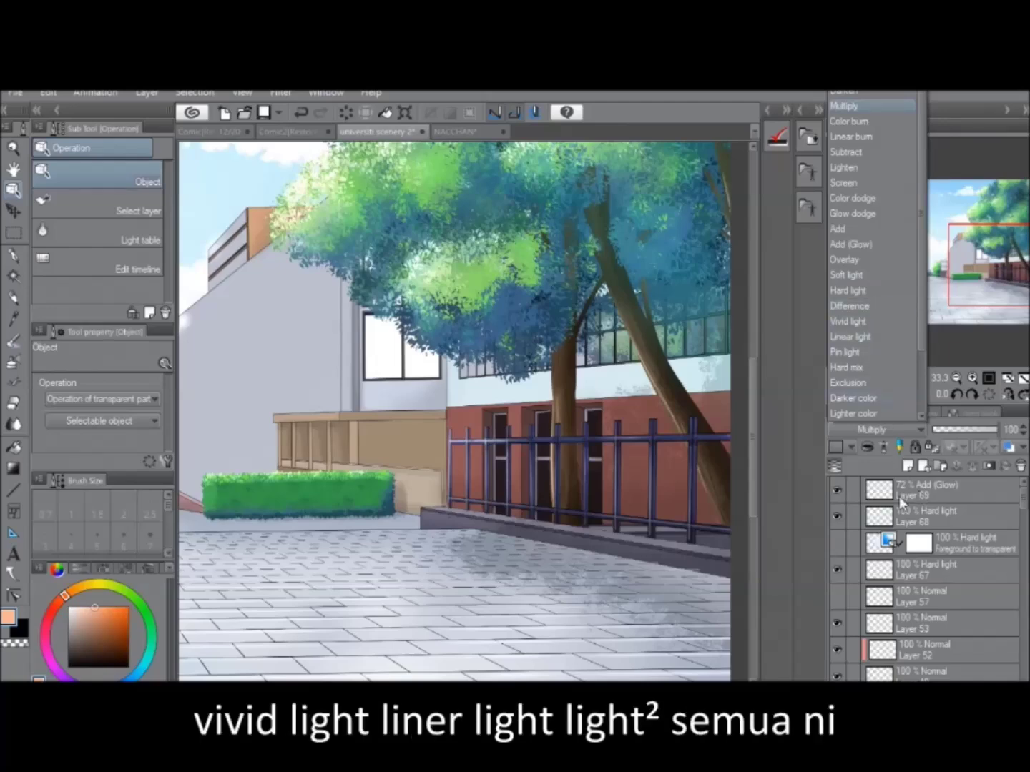
Leave the blending mode choices and hide Layer 68 and Layer 69.
{"action": "left_click", "coordinate": [982, 251]}
{"action": "left_click_drag", "start_coordinate": [982, 252], "coordinate": [956, 222]}
{"action": "left_click", "coordinate": [839, 514]}
{"action": "left_click", "coordinate": [836, 488]}
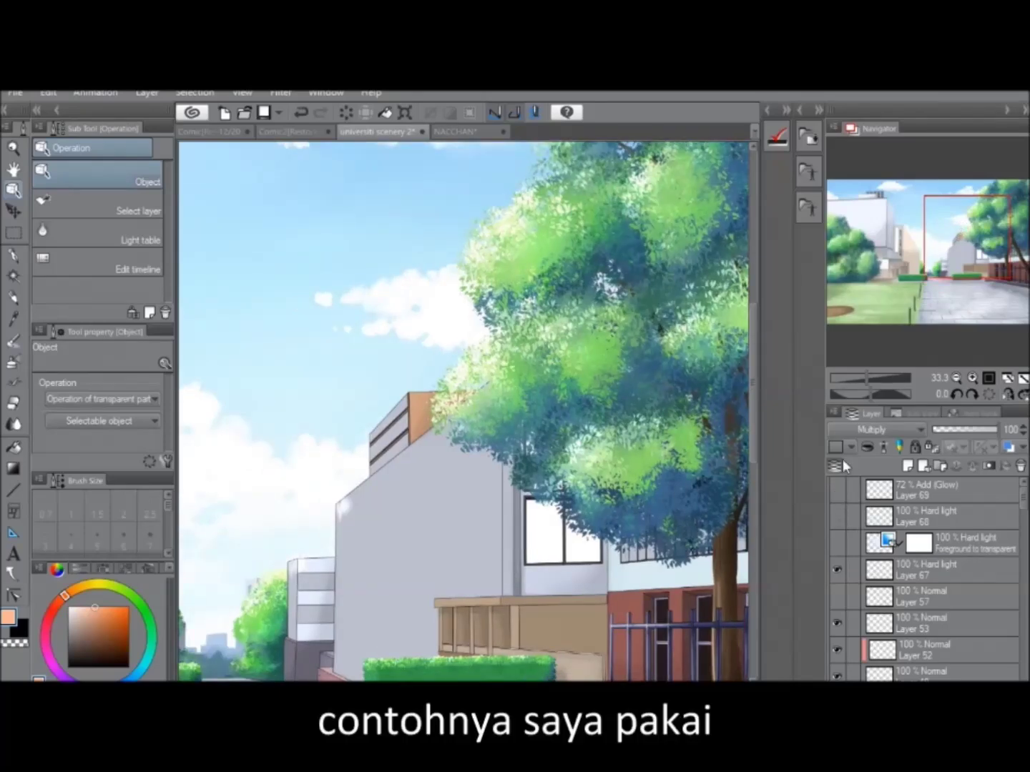
Preview Layer 68 and the Hard light gradient layer over the whole painting, then hide both again.
{"action": "scroll", "coordinate": [903, 229], "scroll_direction": "down", "scroll_amount": 1}
{"action": "left_click", "coordinate": [902, 223]}
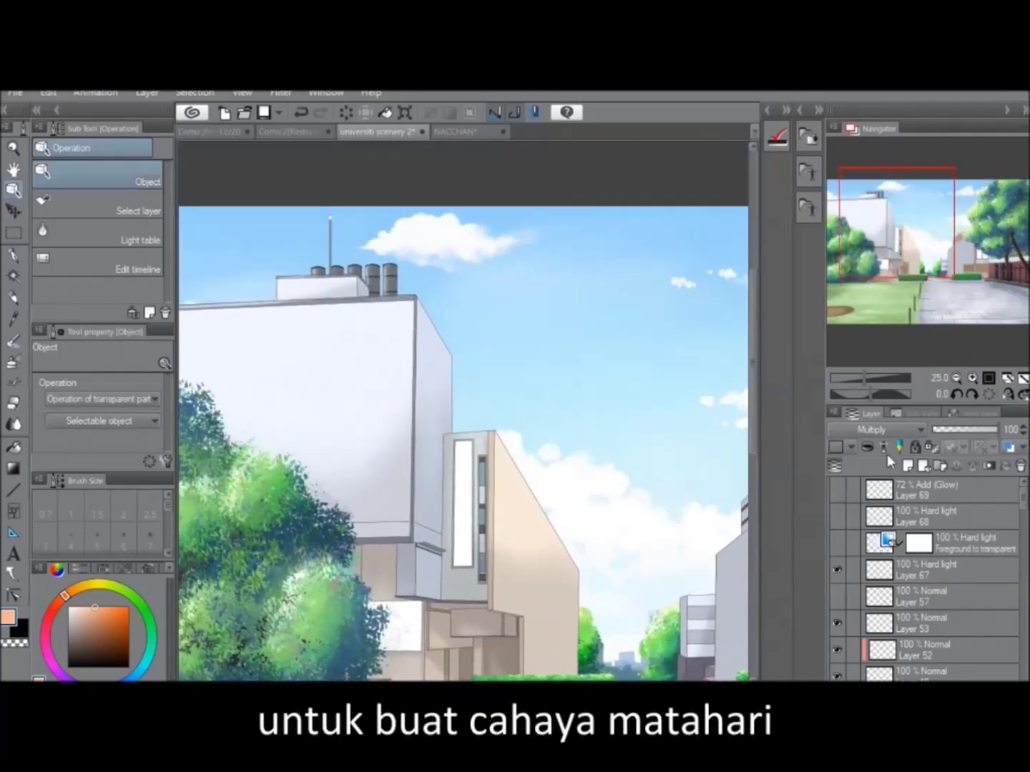
{"action": "scroll", "coordinate": [902, 223], "scroll_direction": "down", "scroll_amount": 2}
{"action": "left_click", "coordinate": [839, 515]}
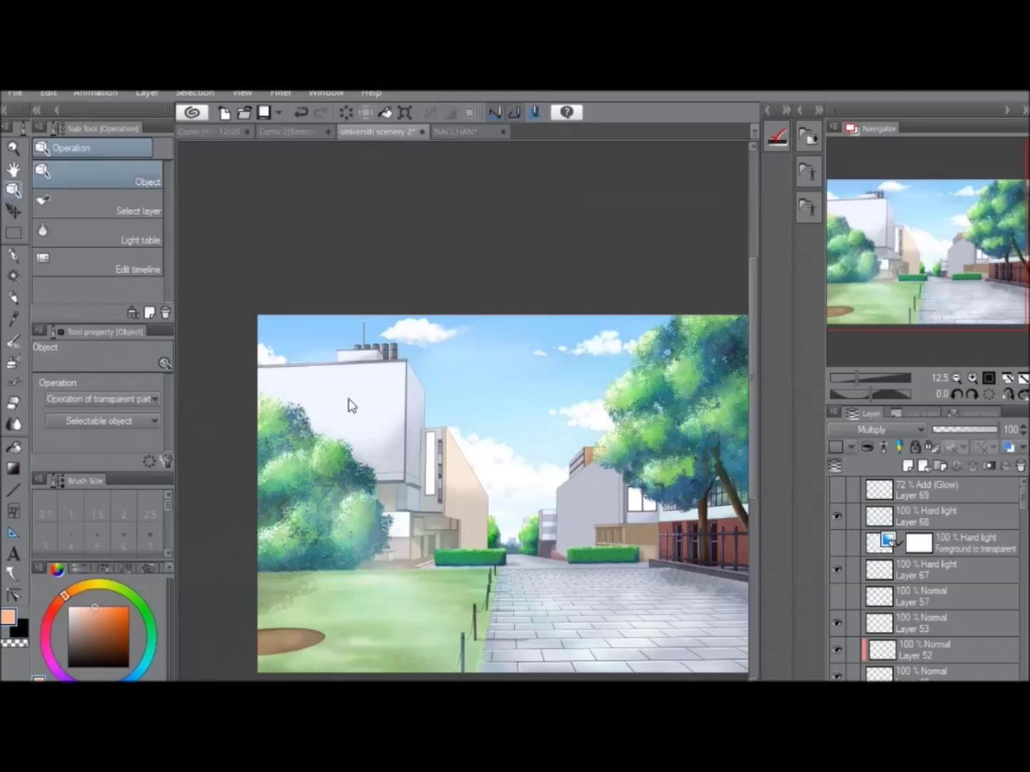
{"action": "left_click", "coordinate": [13, 256]}
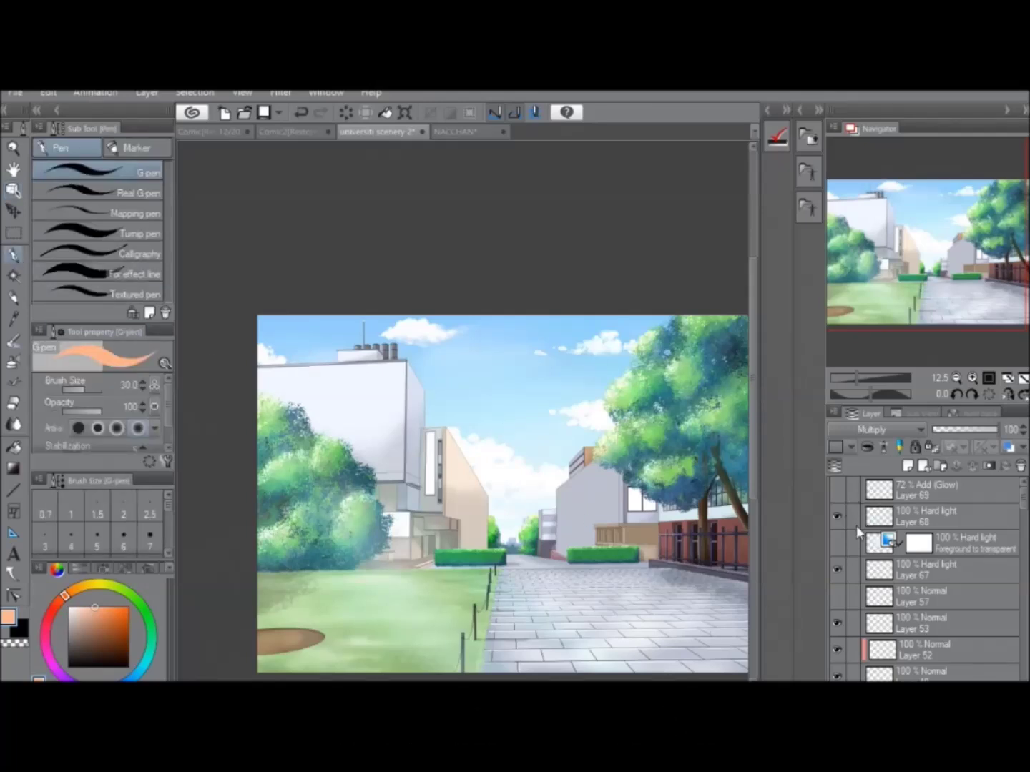
{"action": "left_click", "coordinate": [835, 542]}
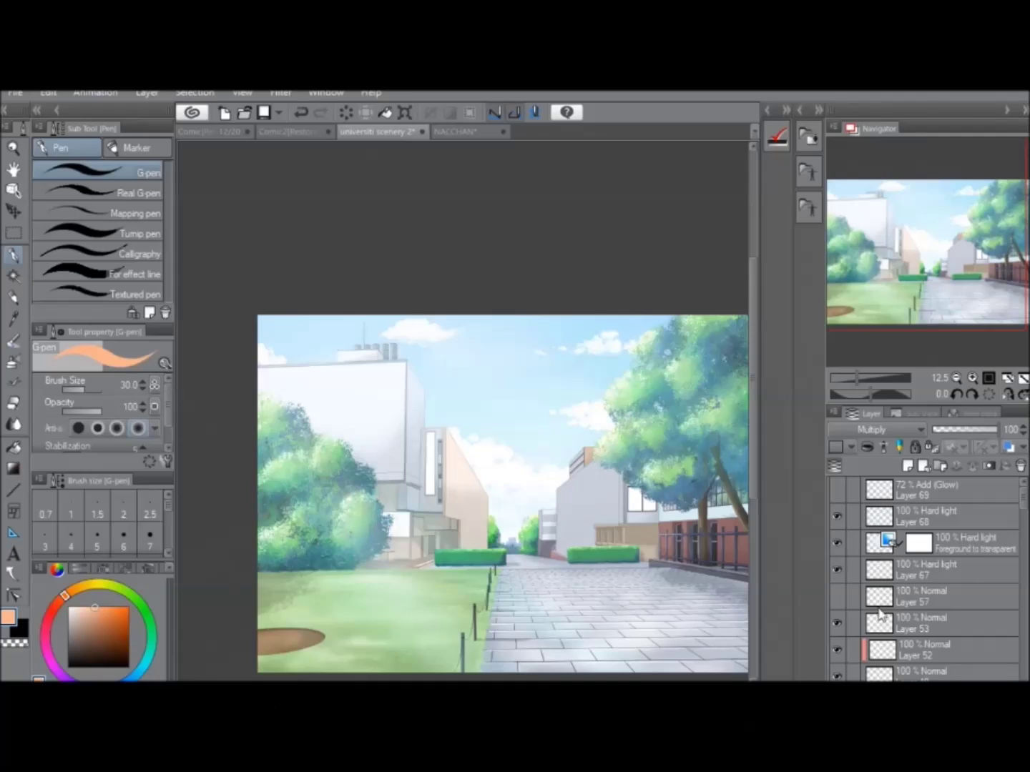
{"action": "left_click_drag", "start_coordinate": [938, 218], "coordinate": [959, 227]}
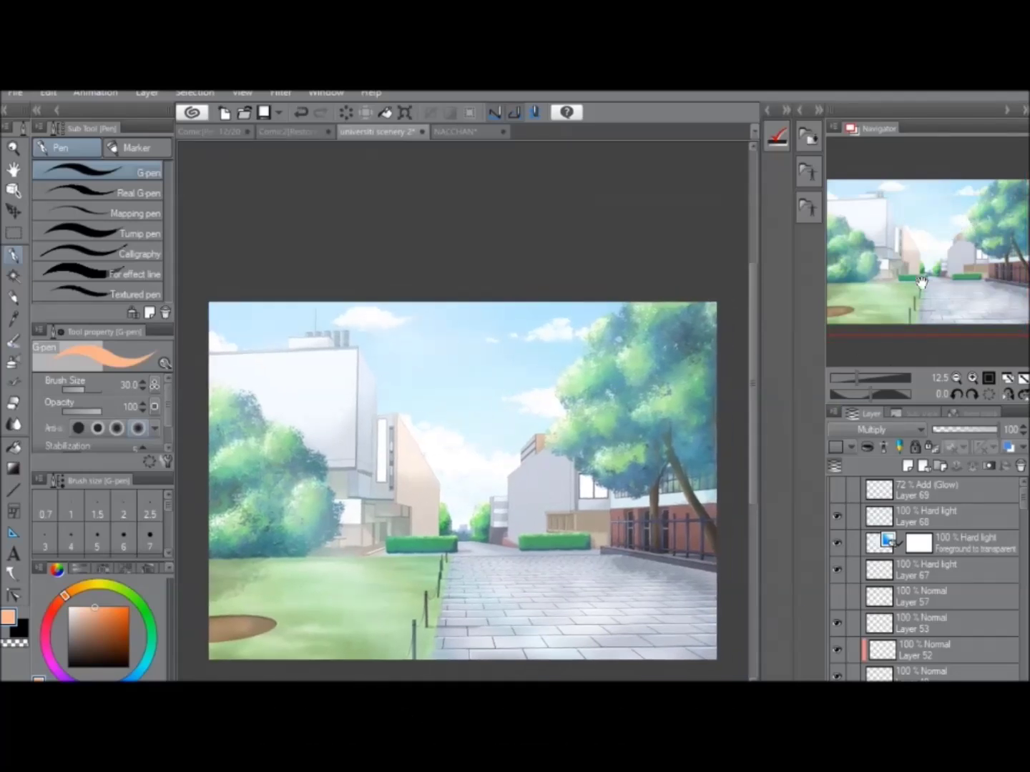
{"action": "left_click", "coordinate": [836, 543]}
{"action": "left_click", "coordinate": [837, 544]}
{"action": "left_click", "coordinate": [837, 543]}
{"action": "left_click", "coordinate": [837, 516]}
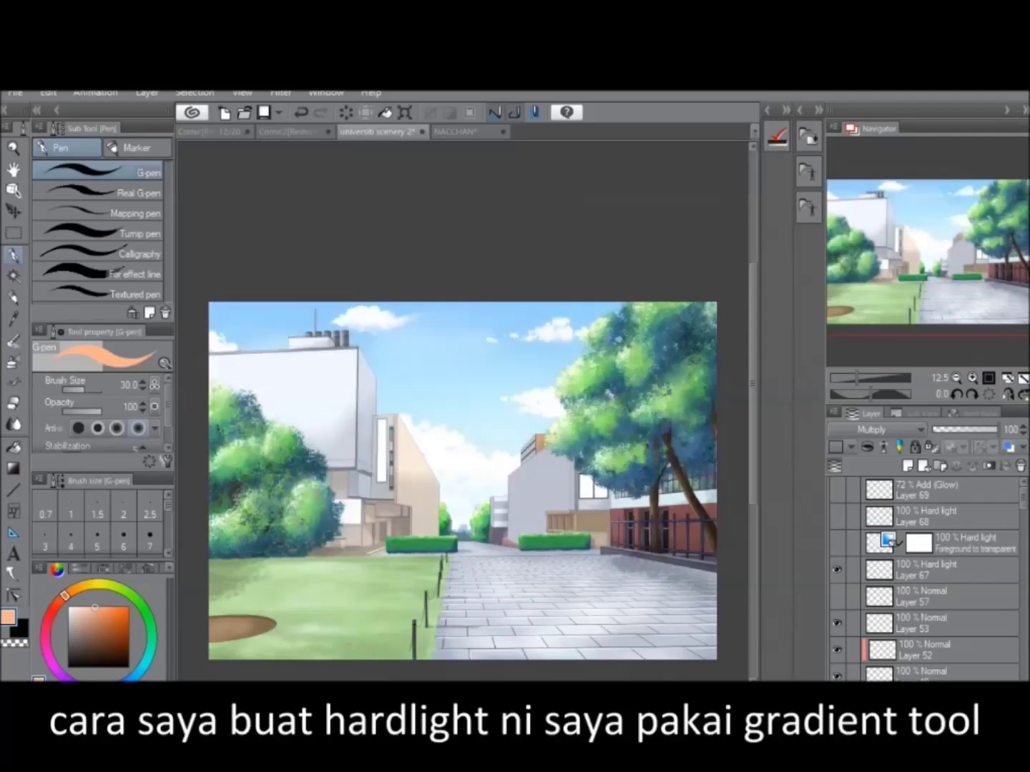
Set up the Gradient tool with Foreground to transparent and a light cyan drawing colour.
{"action": "left_click", "coordinate": [13, 469]}
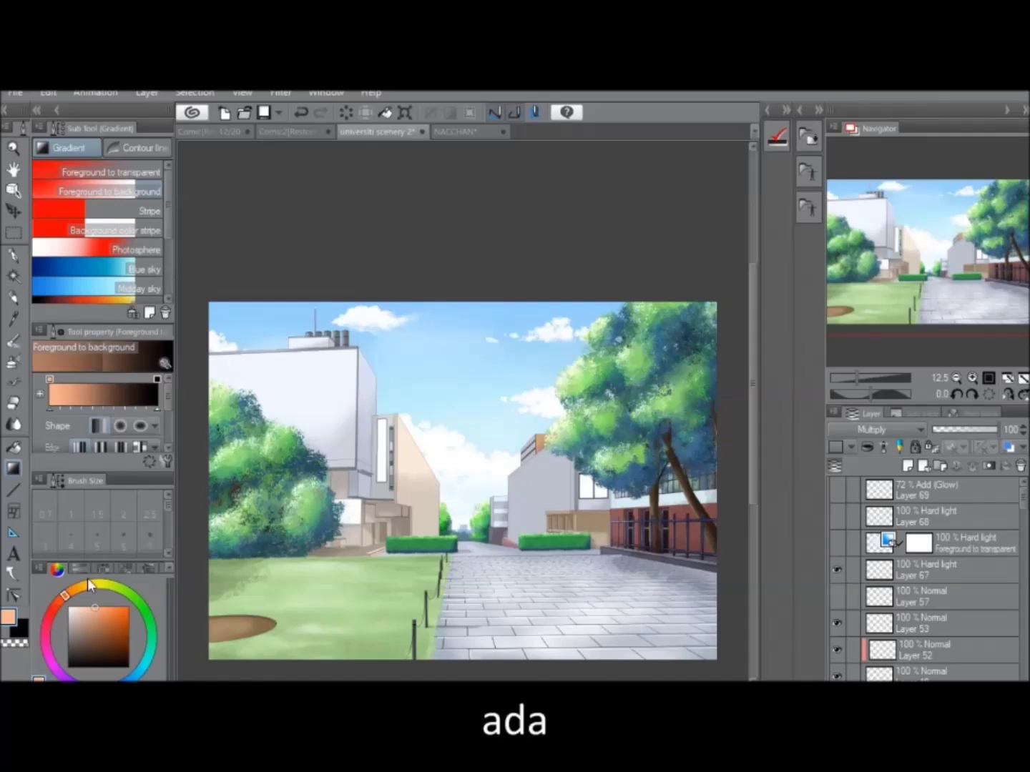
{"action": "left_click", "coordinate": [149, 655]}
{"action": "left_click", "coordinate": [83, 608]}
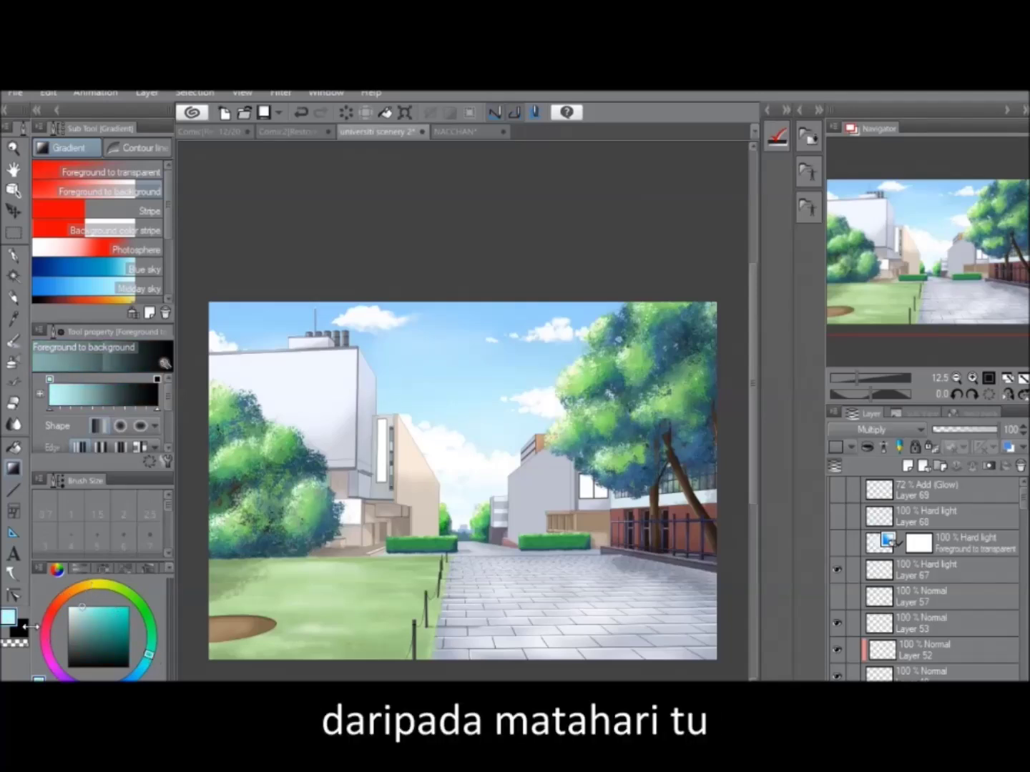
{"action": "left_click", "coordinate": [156, 171]}
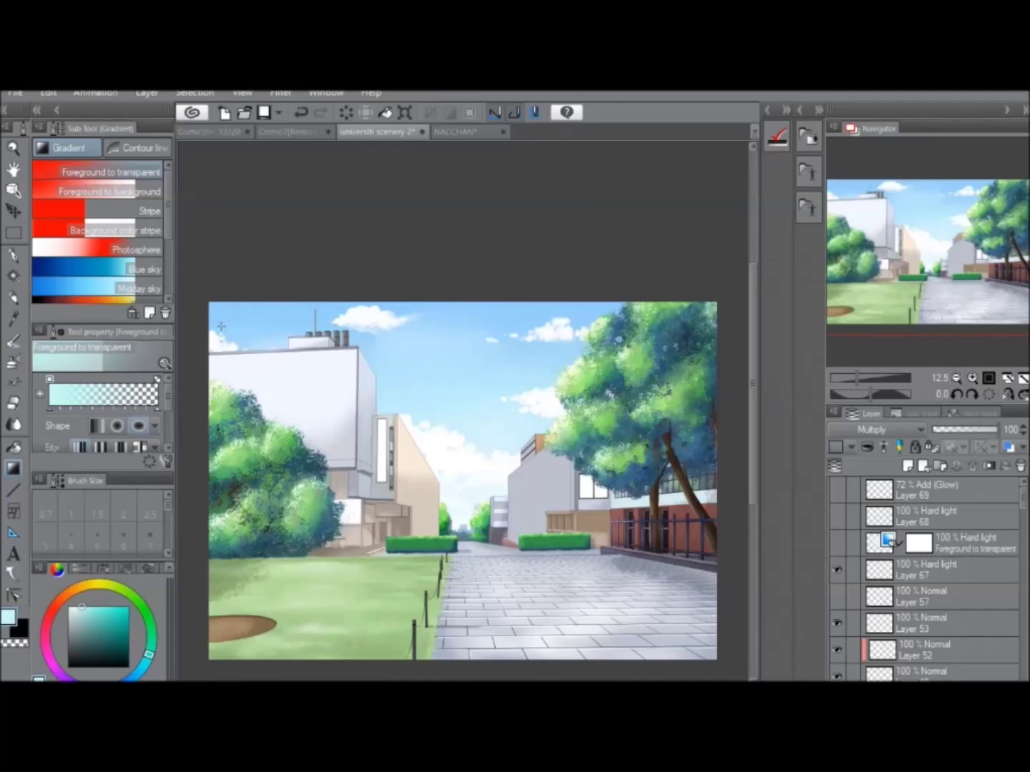
Draw the light cyan gradient from the painting's upper-left area and move its layer to the top of the layer stack.
{"action": "left_click_drag", "start_coordinate": [216, 319], "coordinate": [630, 323]}
{"action": "left_click_drag", "start_coordinate": [640, 378], "coordinate": [428, 614]}
{"action": "left_click", "coordinate": [957, 378]}
{"action": "key", "text": "ctrl+z"}
{"action": "left_click_drag", "start_coordinate": [344, 345], "coordinate": [616, 561]}
{"action": "left_click", "coordinate": [970, 378]}
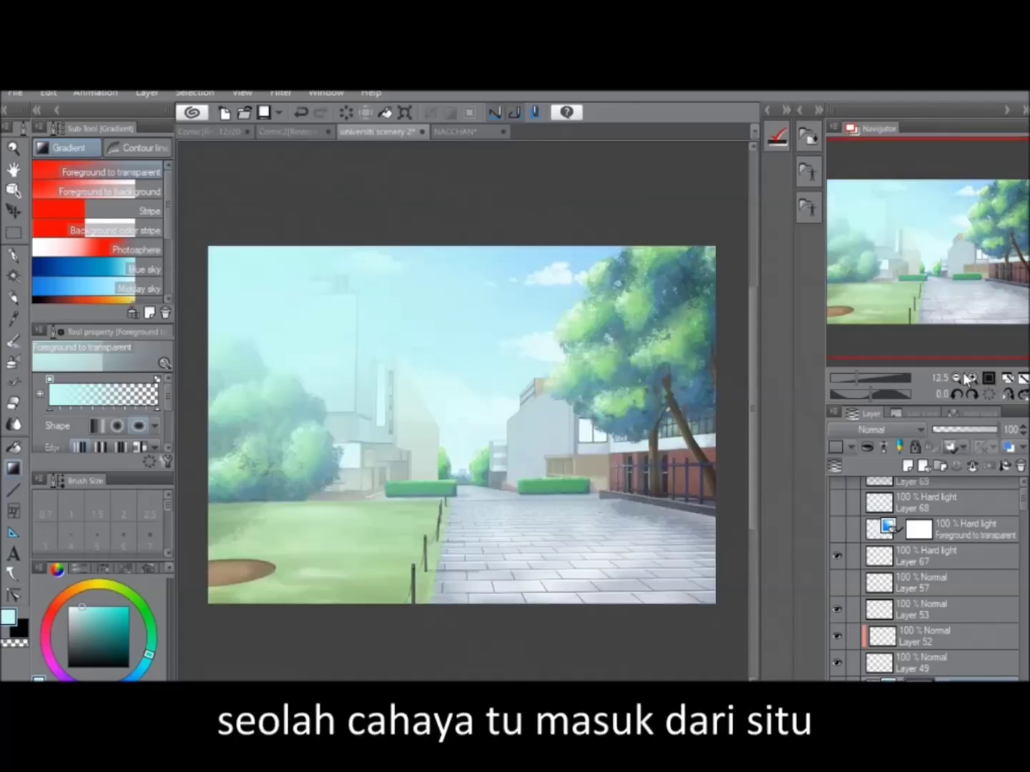
{"action": "left_click_drag", "start_coordinate": [962, 240], "coordinate": [945, 223]}
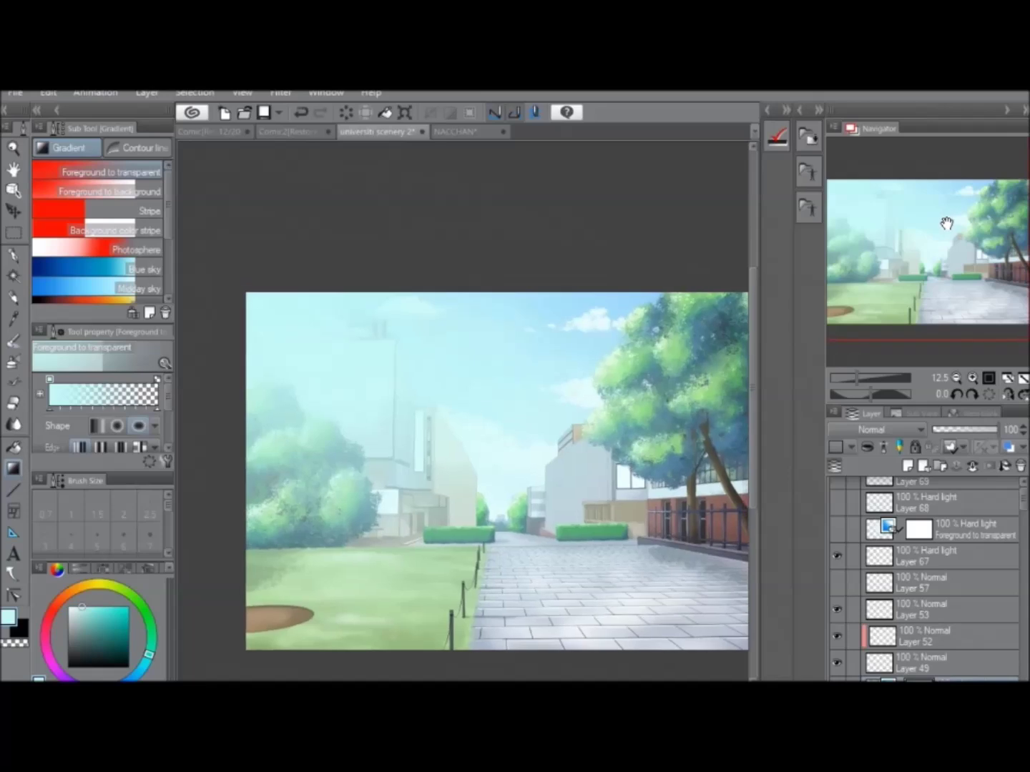
{"action": "left_click_drag", "start_coordinate": [977, 686], "coordinate": [900, 449]}
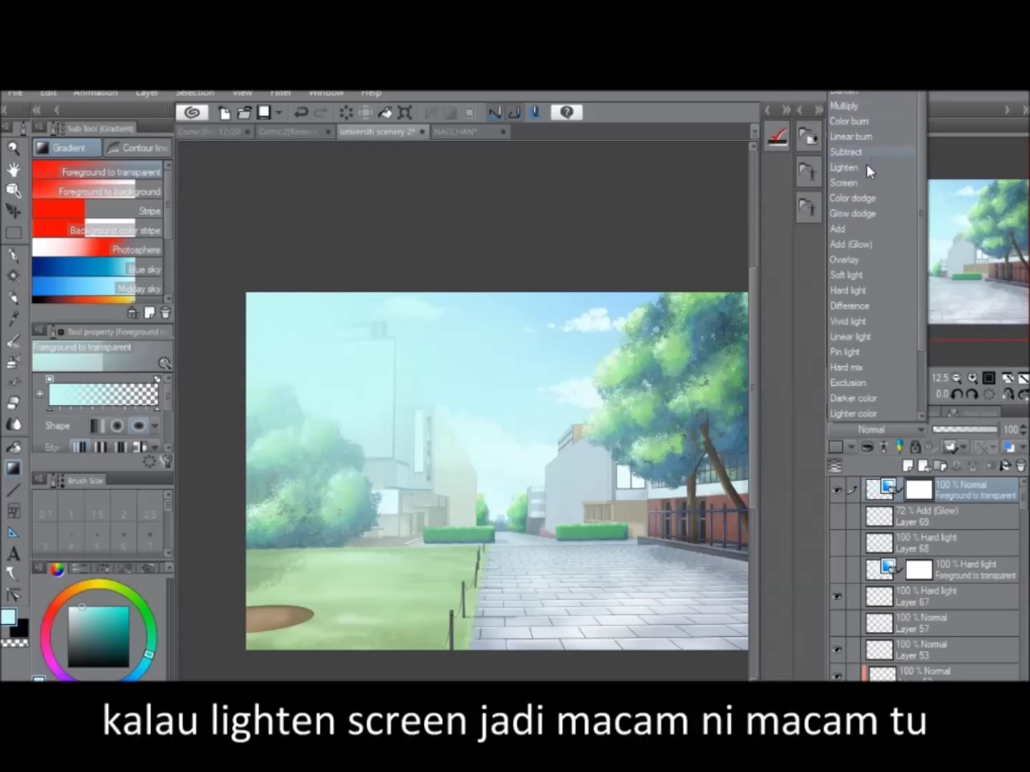
Try the Screen and Hard light blending modes on the new gradient layer and settle on Soft light.
{"action": "left_click", "coordinate": [872, 184]}
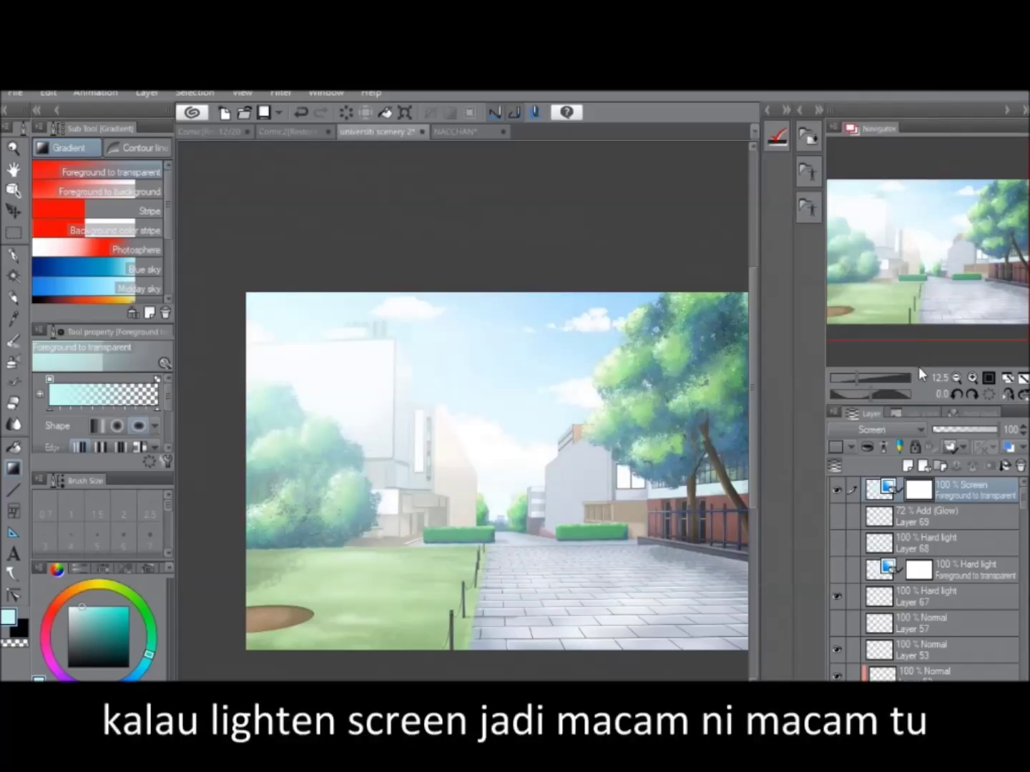
{"action": "left_click", "coordinate": [901, 428]}
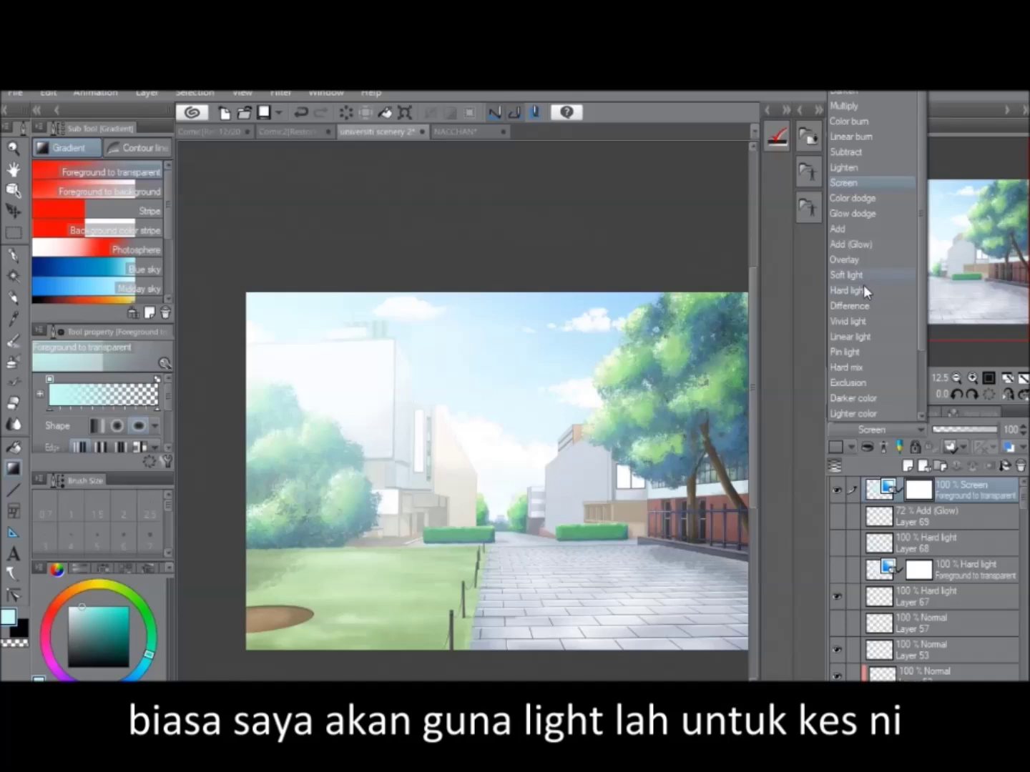
{"action": "left_click", "coordinate": [863, 276]}
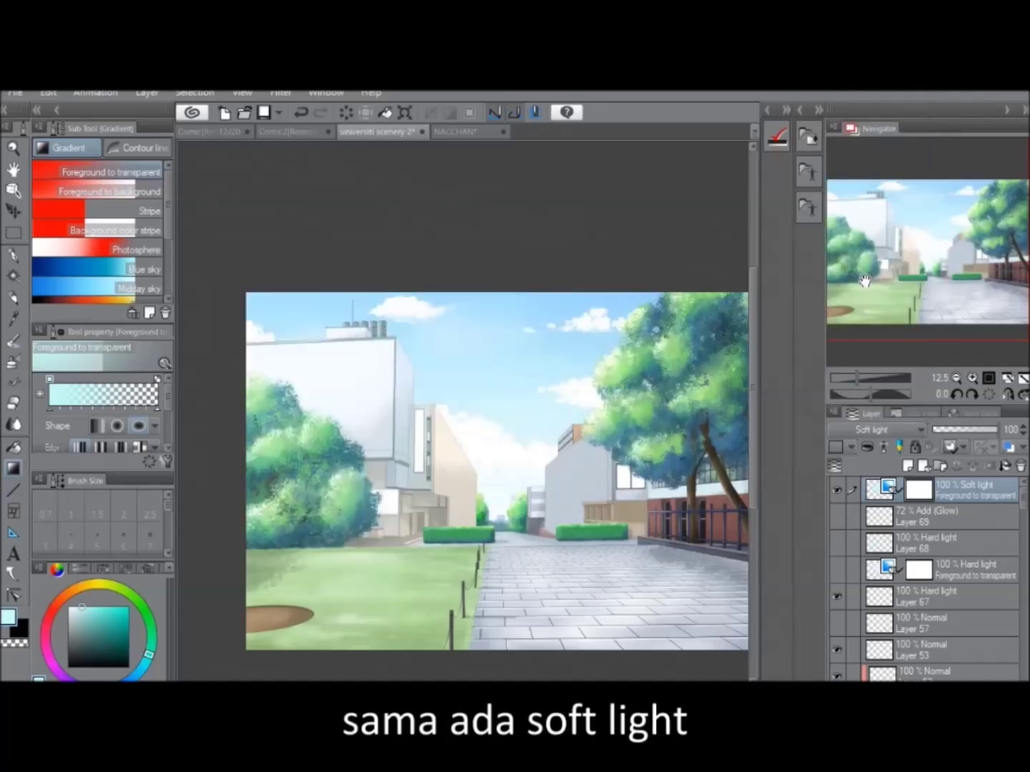
{"action": "left_click", "coordinate": [886, 431]}
{"action": "left_click", "coordinate": [865, 291]}
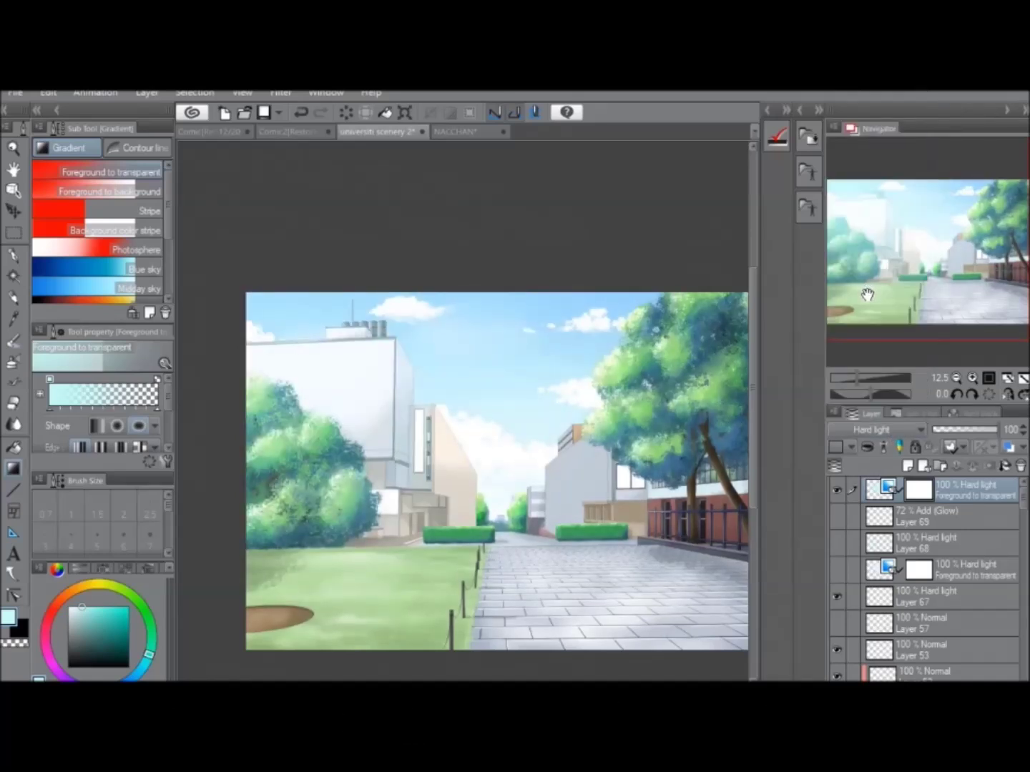
{"action": "left_click", "coordinate": [896, 428]}
{"action": "left_click", "coordinate": [870, 275]}
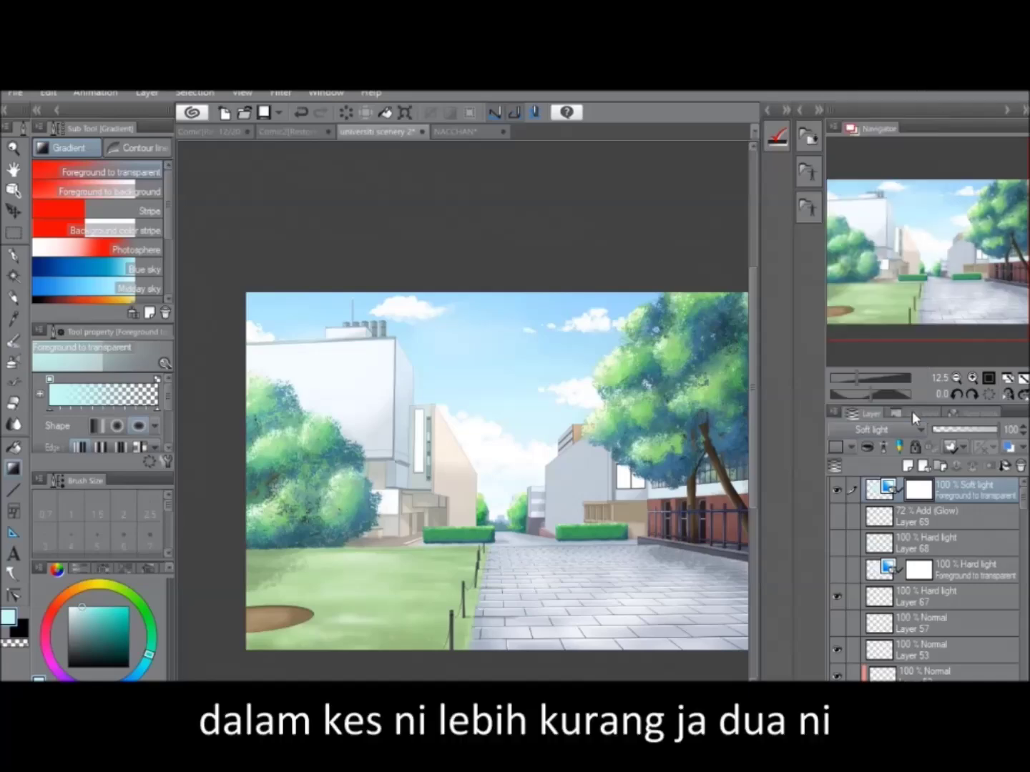
Compare Vivid light and Hard light on the top gradient layer and restore Soft light.
{"action": "left_click", "coordinate": [972, 378]}
{"action": "left_click", "coordinate": [956, 377]}
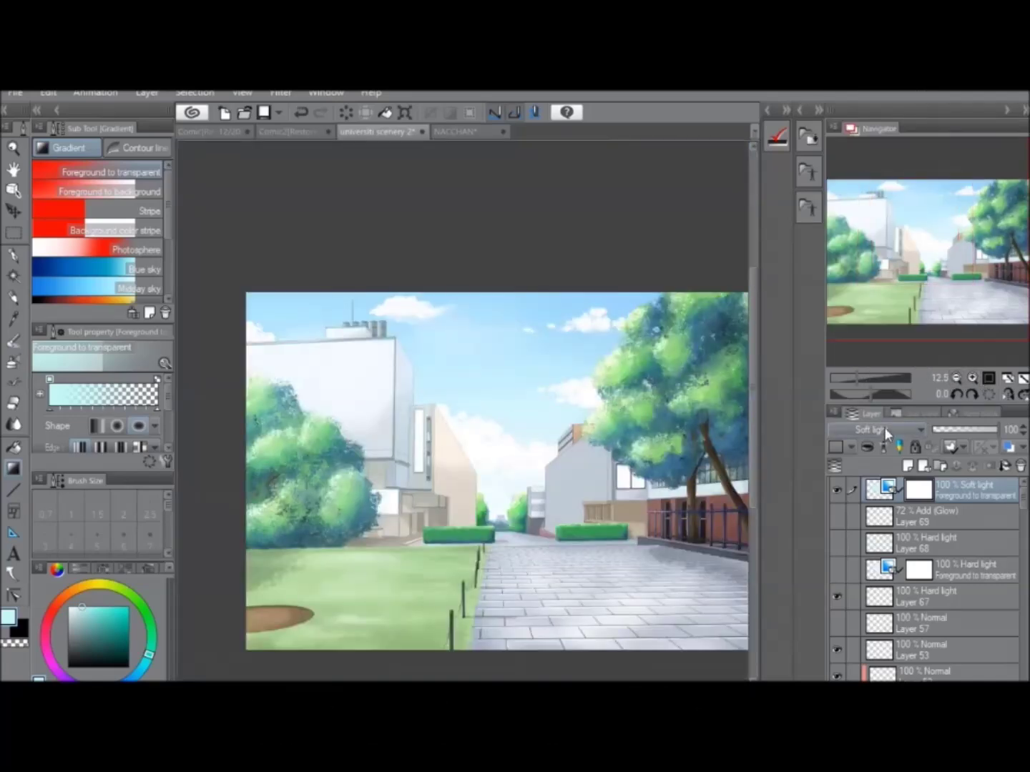
{"action": "left_click", "coordinate": [885, 429]}
{"action": "left_click", "coordinate": [862, 321]}
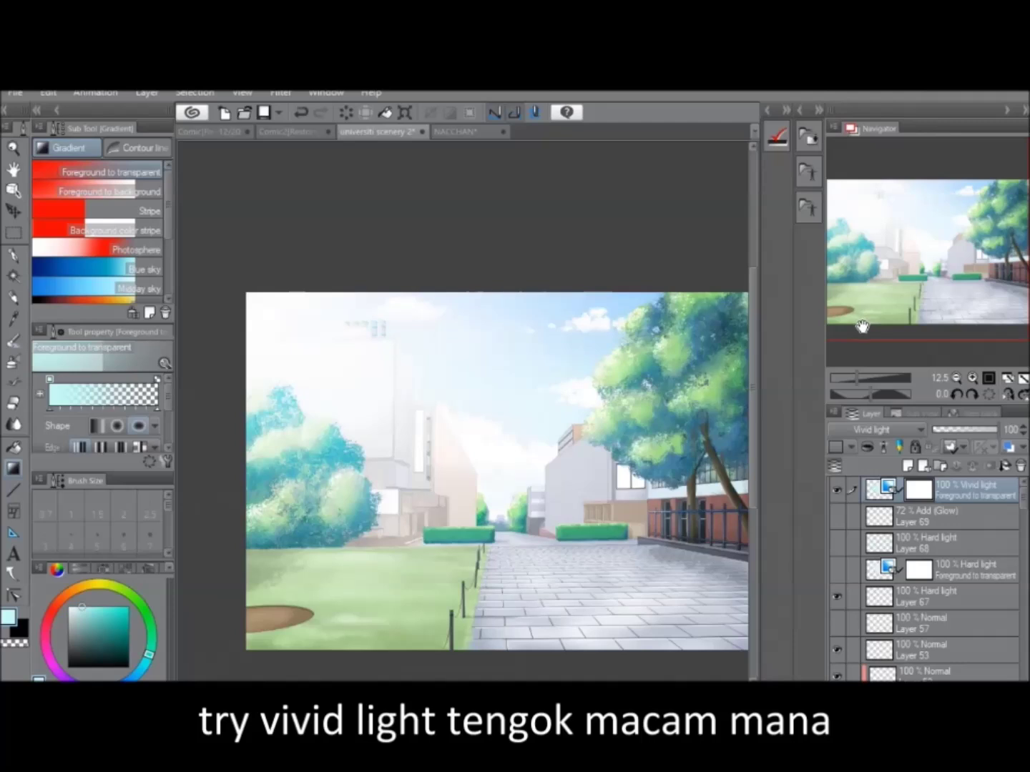
{"action": "left_click", "coordinate": [885, 428]}
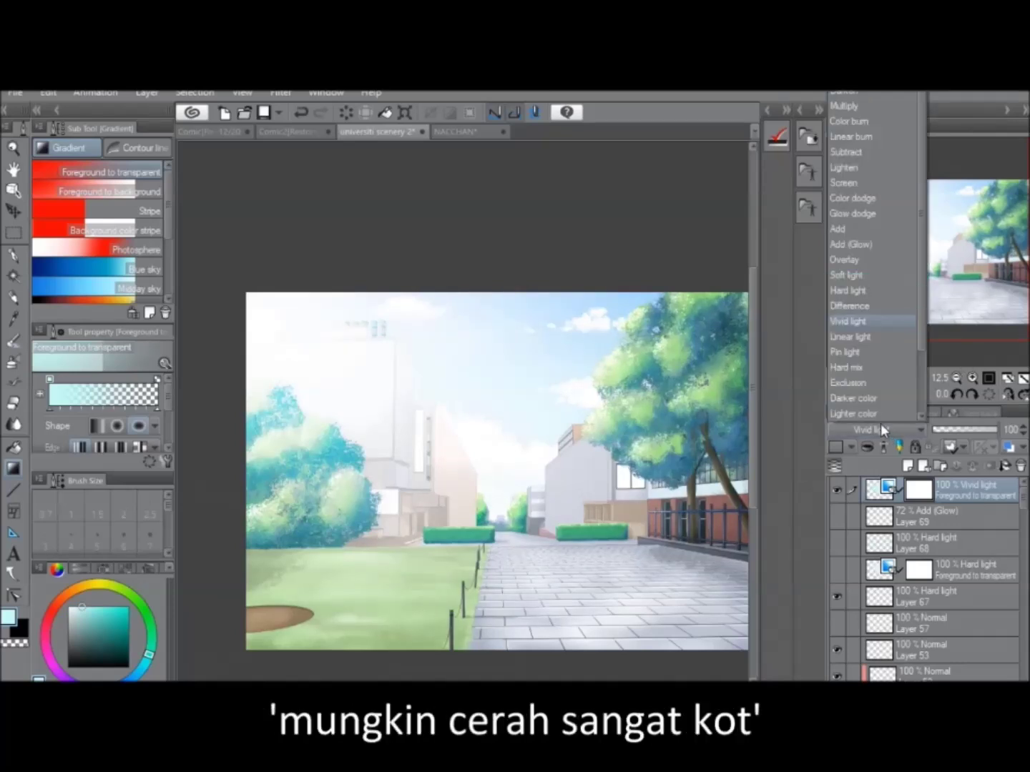
{"action": "left_click", "coordinate": [871, 292]}
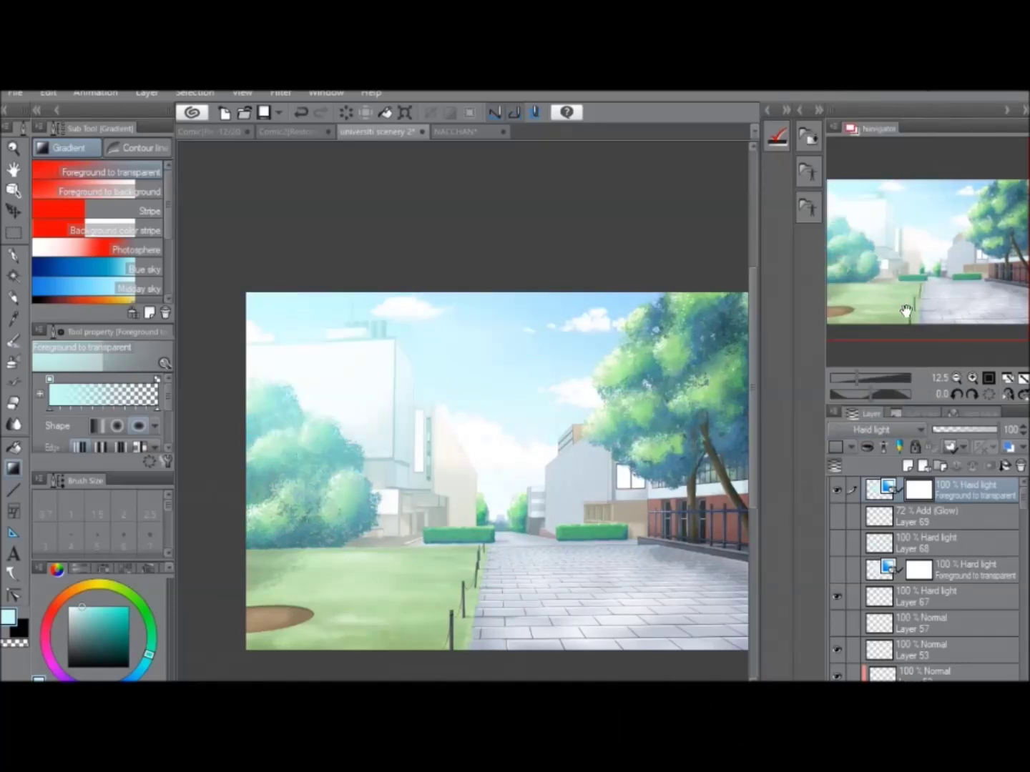
{"action": "left_click", "coordinate": [875, 429]}
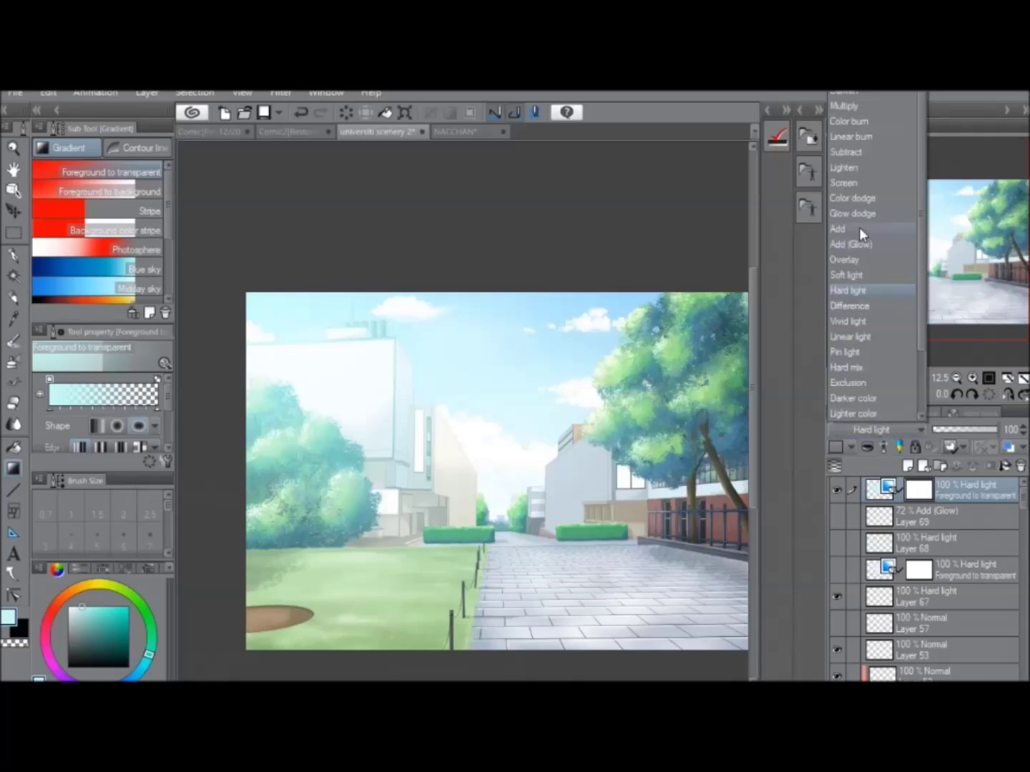
{"action": "left_click", "coordinate": [864, 273]}
{"action": "left_click_drag", "start_coordinate": [923, 260], "coordinate": [900, 205]}
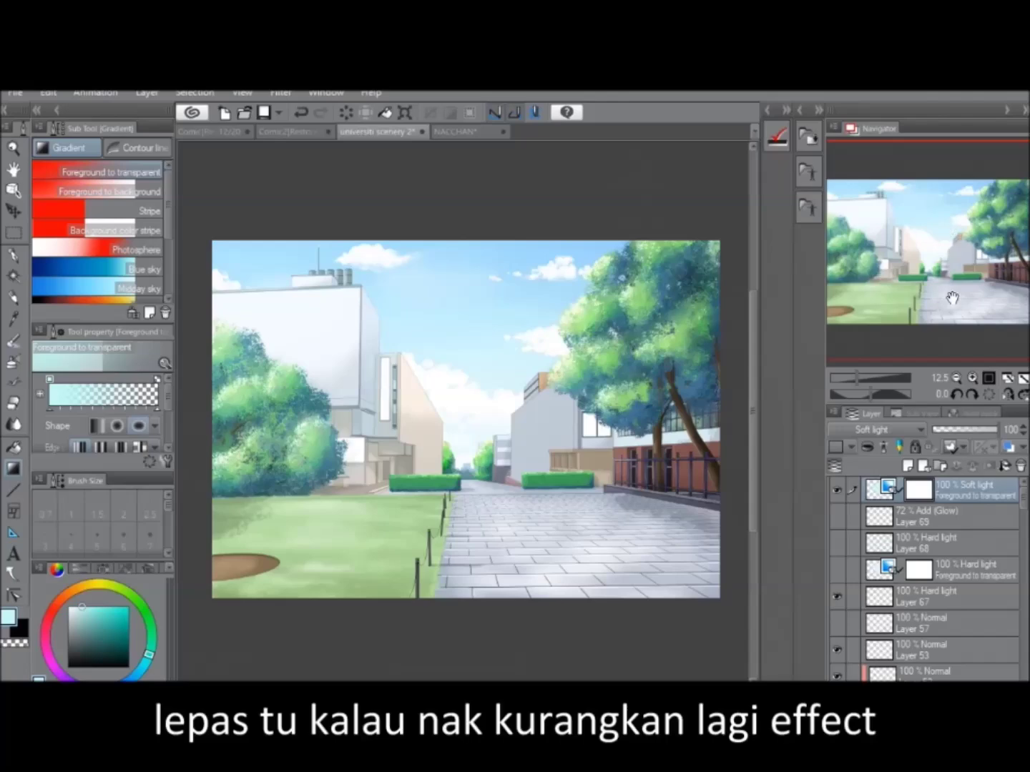
Lower the Soft light gradient layer's opacity to 52% and raise it back to 100%.
{"action": "left_click", "coordinate": [972, 376]}
{"action": "left_click_drag", "start_coordinate": [954, 258], "coordinate": [921, 220]}
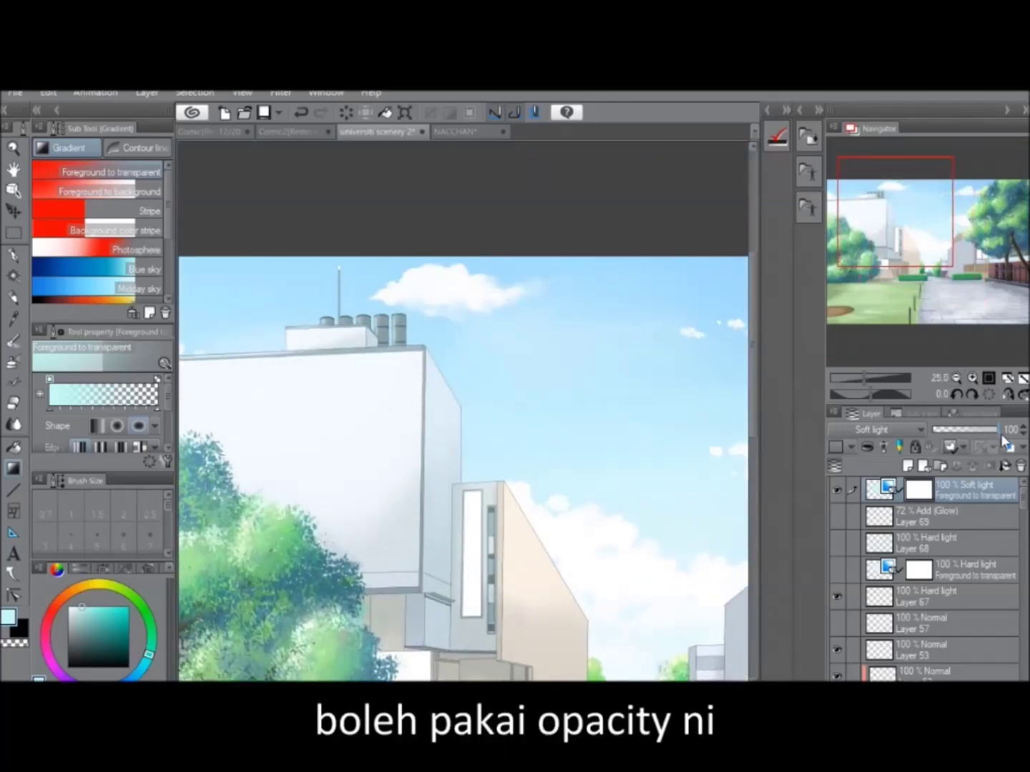
{"action": "left_click_drag", "start_coordinate": [998, 431], "coordinate": [966, 428]}
{"action": "left_click", "coordinate": [956, 378]}
{"action": "left_click", "coordinate": [973, 378]}
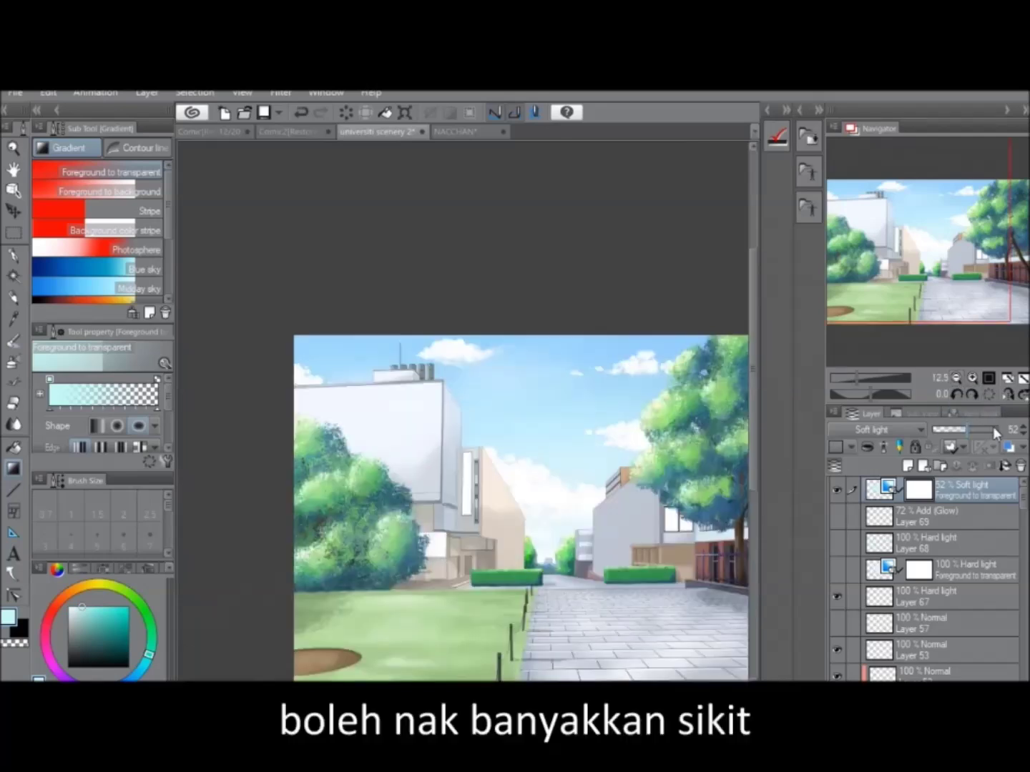
{"action": "left_click_drag", "start_coordinate": [994, 429], "coordinate": [1009, 429]}
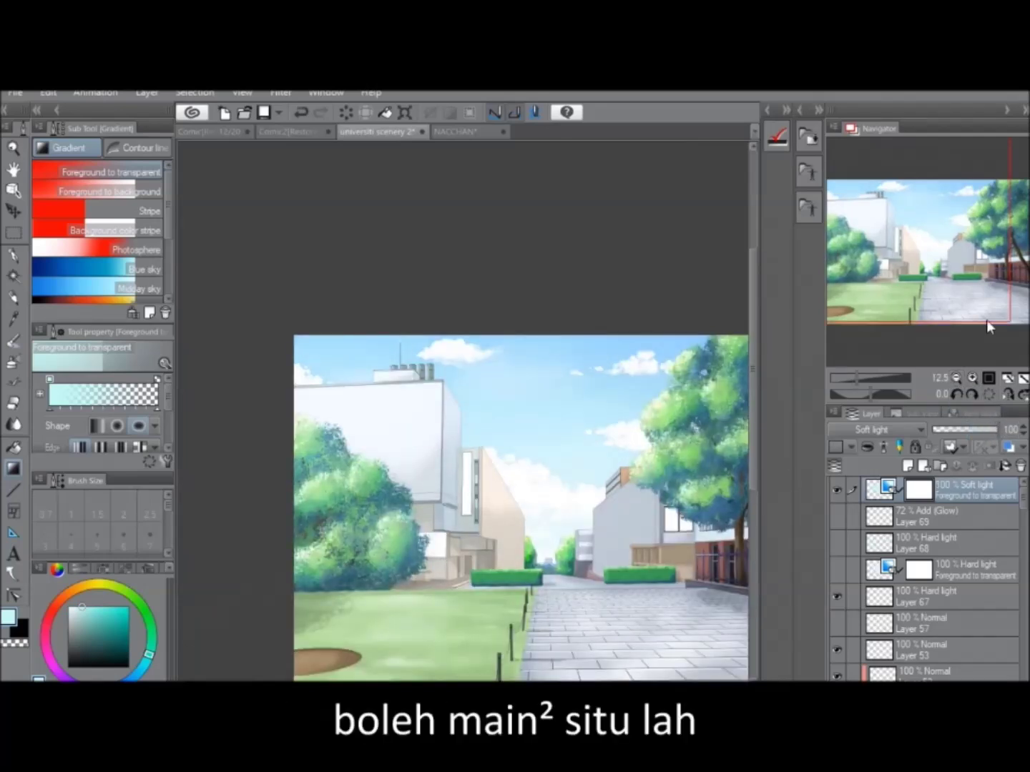
Review the lighting across the painting and hide the Soft light gradient layer.
{"action": "left_click_drag", "start_coordinate": [897, 273], "coordinate": [959, 225]}
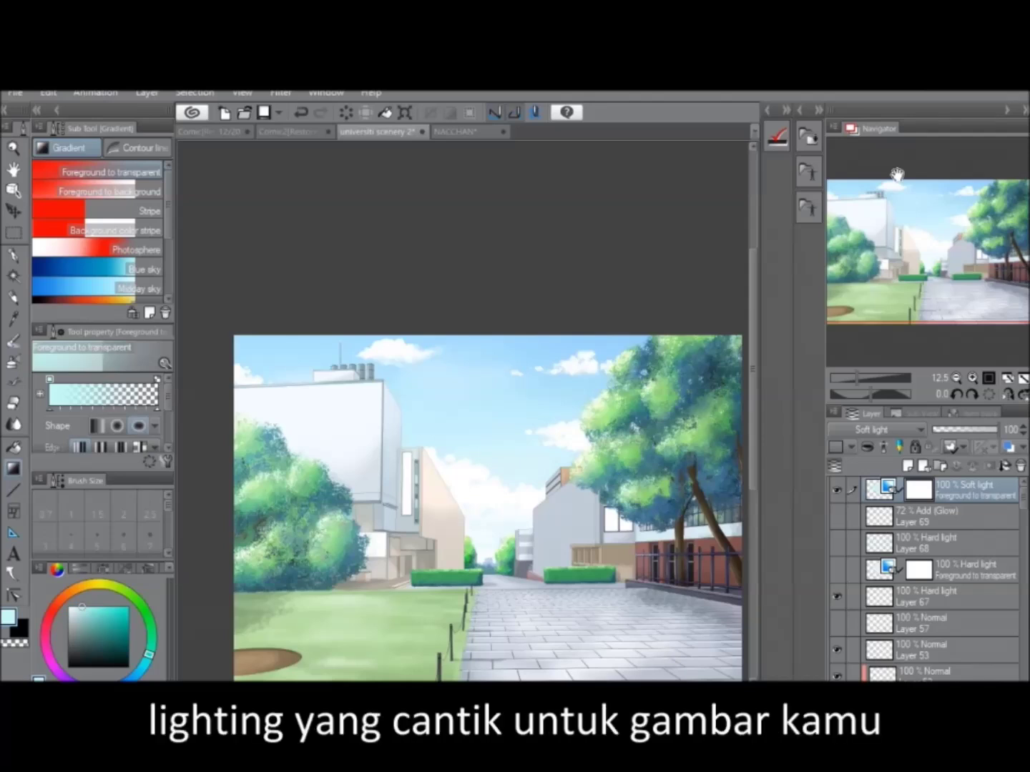
{"action": "left_click_drag", "start_coordinate": [960, 200], "coordinate": [978, 240]}
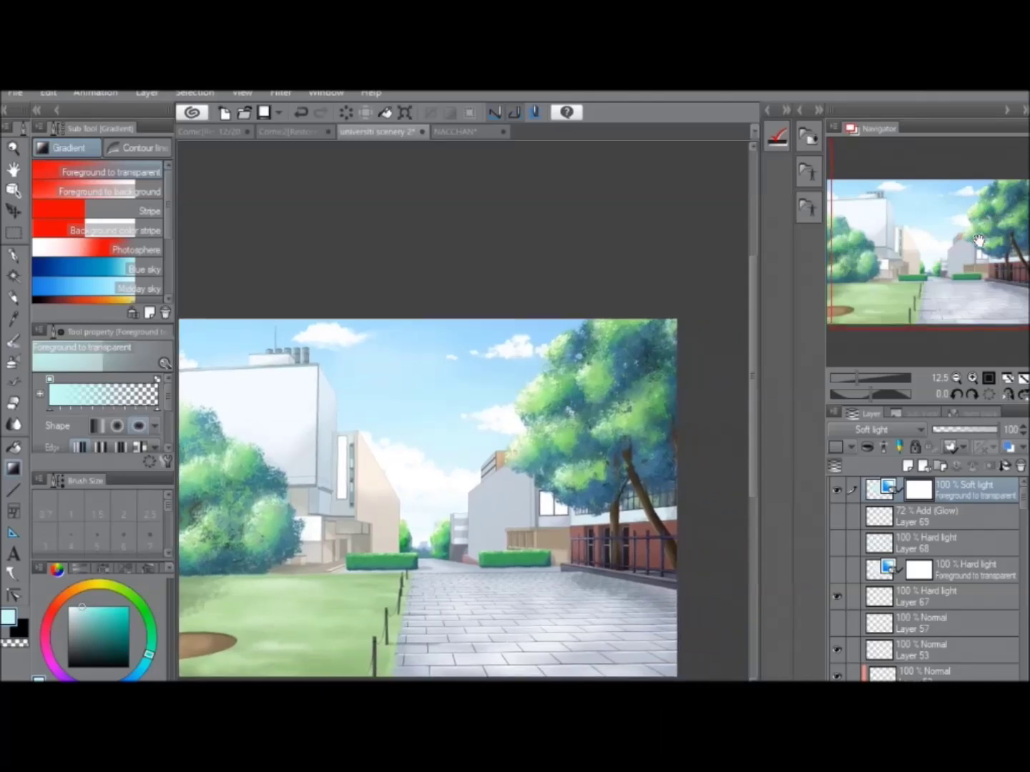
{"action": "left_click", "coordinate": [836, 493]}
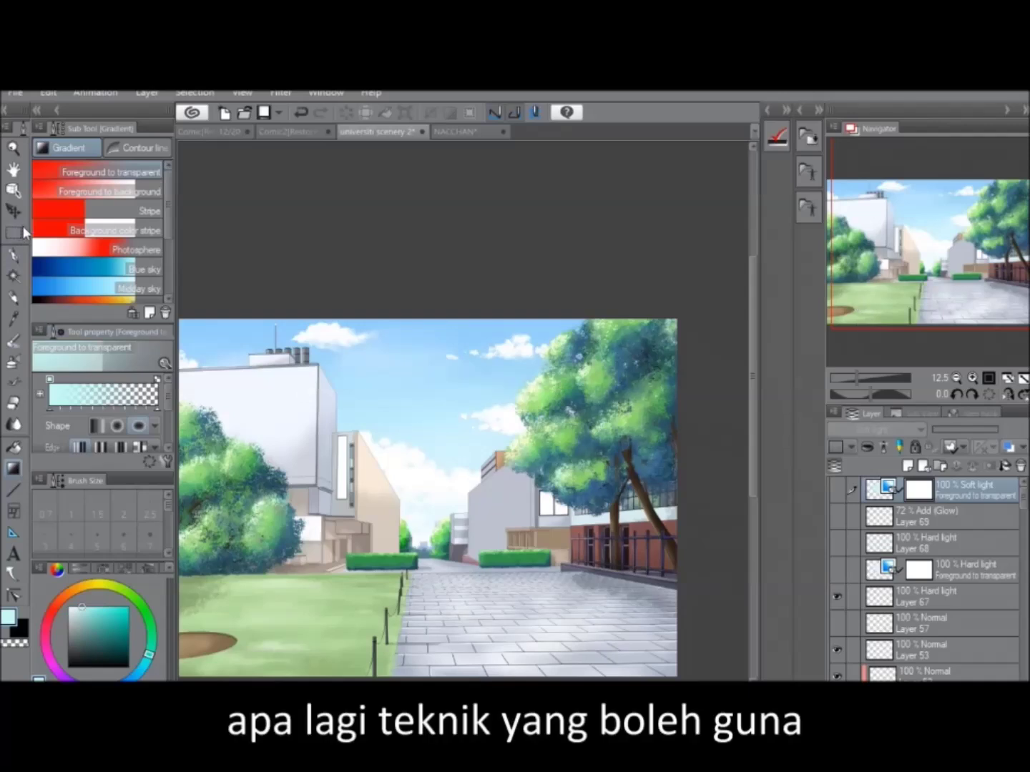
Pick the tree shadow on the pavement with the Object tool and locate its Multiply layer, Layer 48, in the layer stack.
{"action": "left_click", "coordinate": [15, 190]}
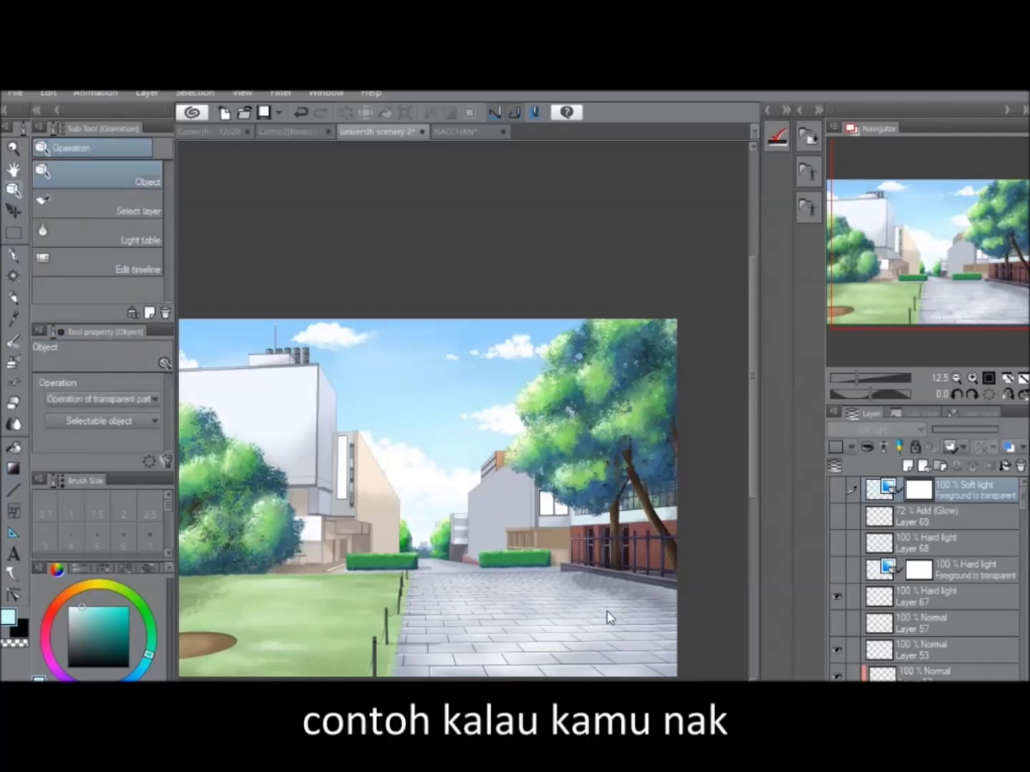
{"action": "scroll", "coordinate": [957, 350], "scroll_direction": "up", "scroll_amount": 2}
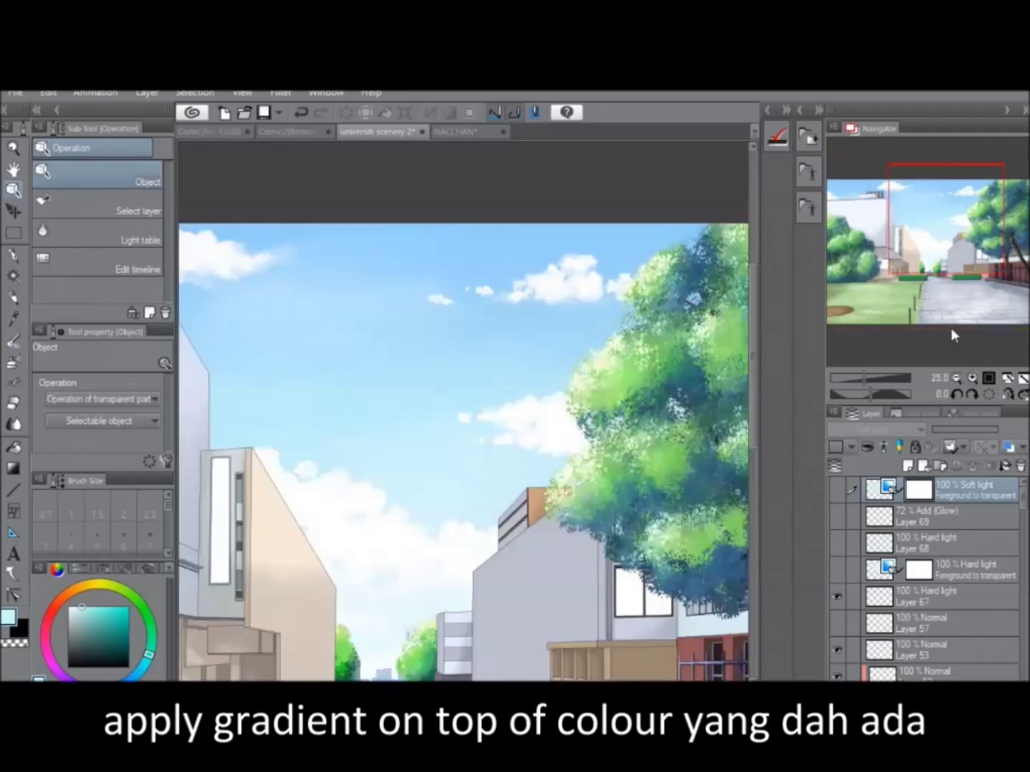
{"action": "left_click_drag", "start_coordinate": [945, 236], "coordinate": [900, 287]}
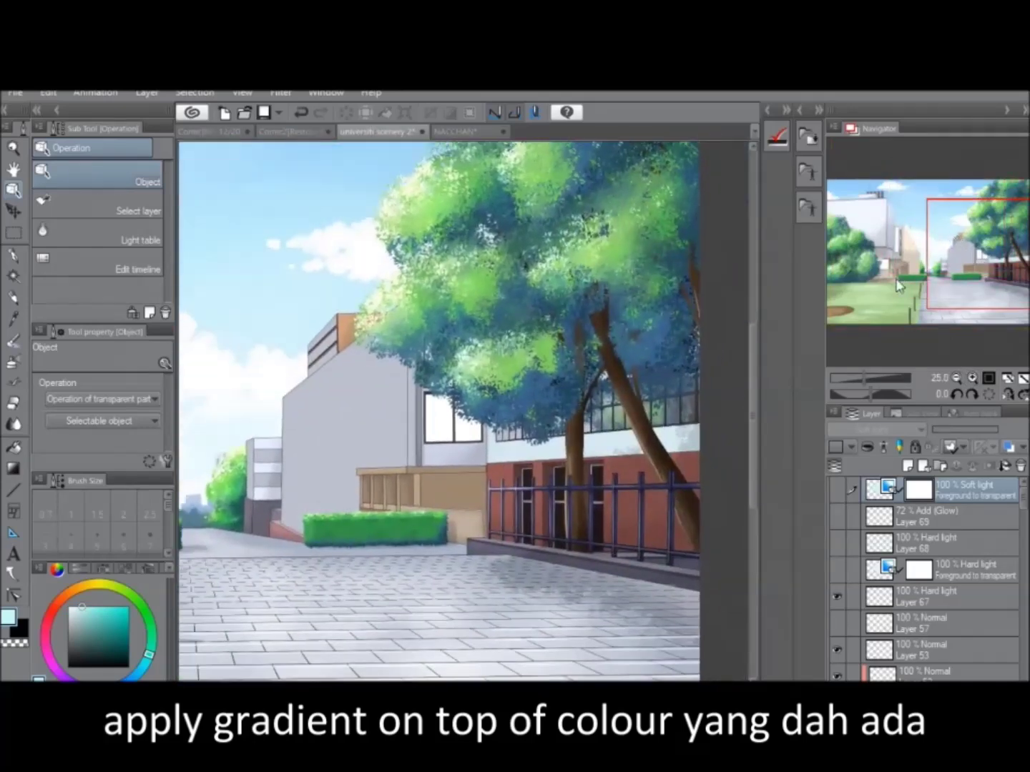
{"action": "left_click", "coordinate": [642, 602]}
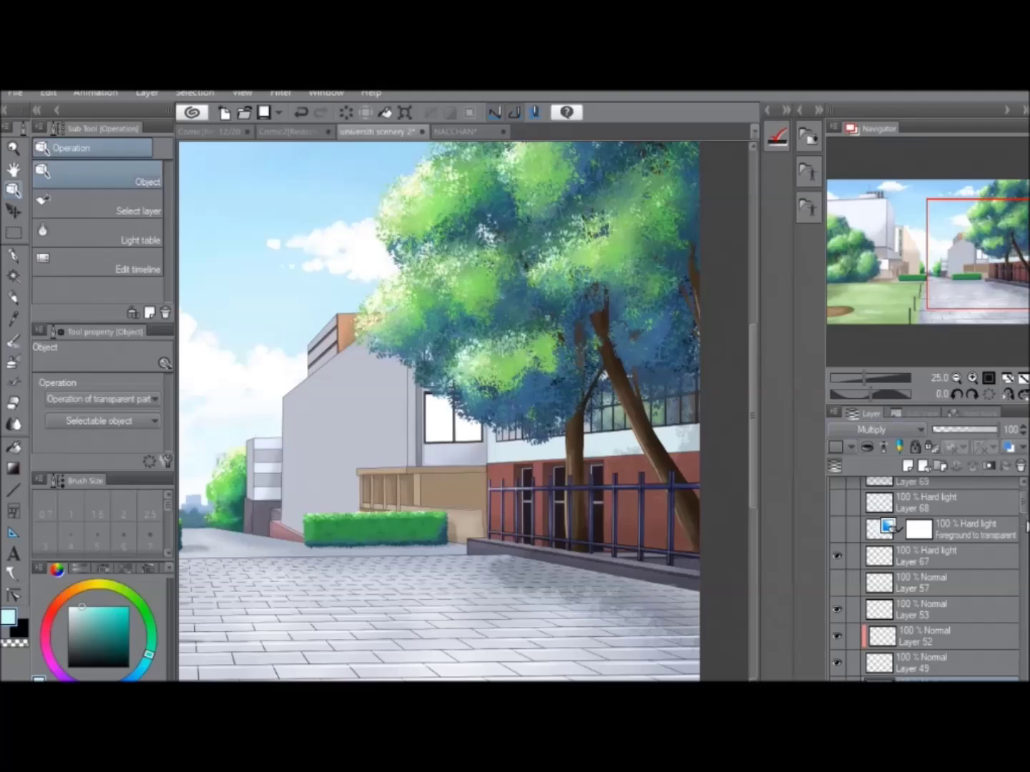
{"action": "scroll", "coordinate": [1027, 527], "scroll_direction": "down", "scroll_amount": 5}
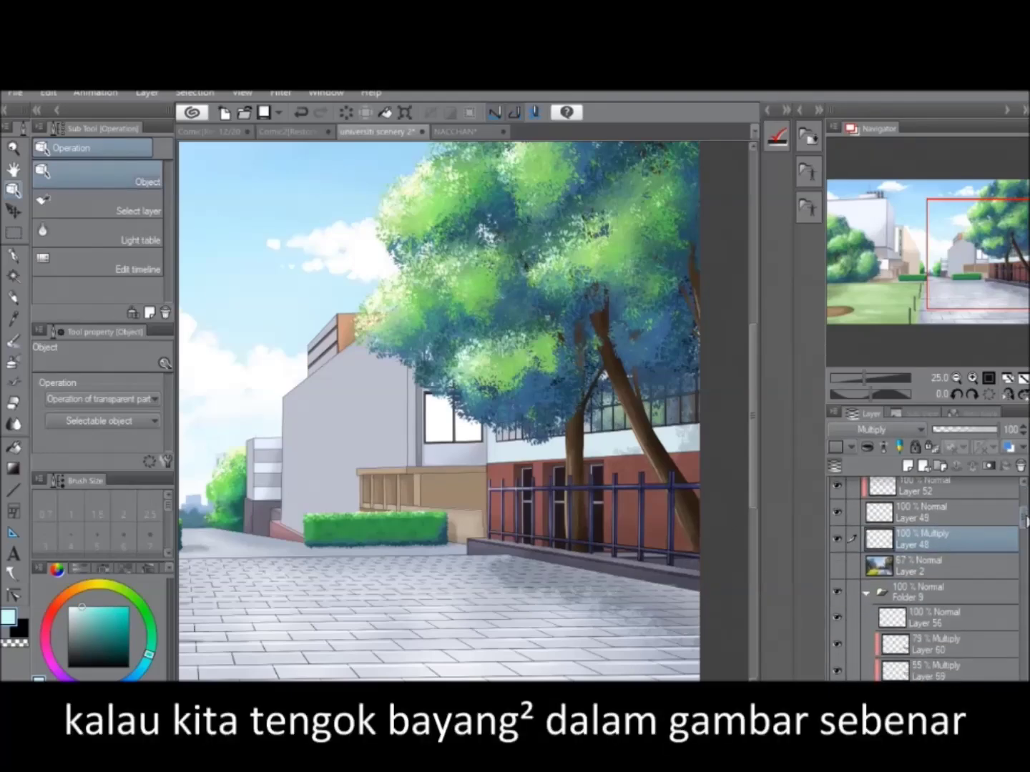
Show the reference photo on Layer 2 at 100% opacity above all the other layers.
{"action": "scroll", "coordinate": [839, 583], "scroll_direction": "up", "scroll_amount": 1}
{"action": "left_click", "coordinate": [840, 585]}
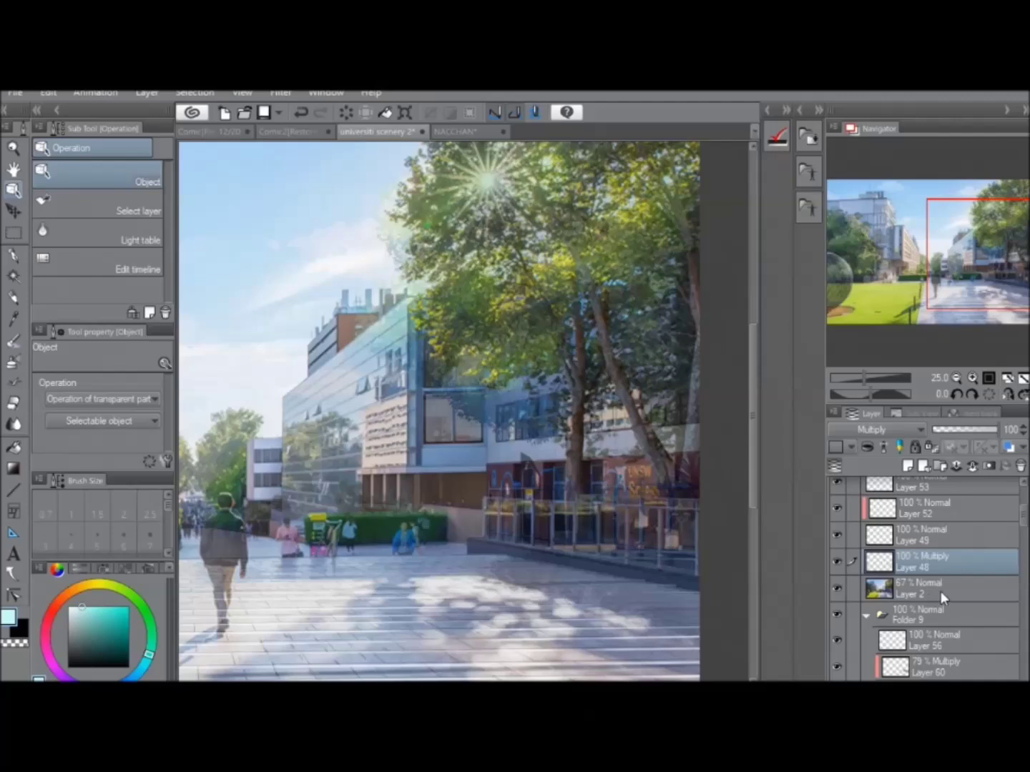
{"action": "left_click_drag", "start_coordinate": [984, 580], "coordinate": [986, 482]}
{"action": "left_click_drag", "start_coordinate": [959, 429], "coordinate": [1000, 430]}
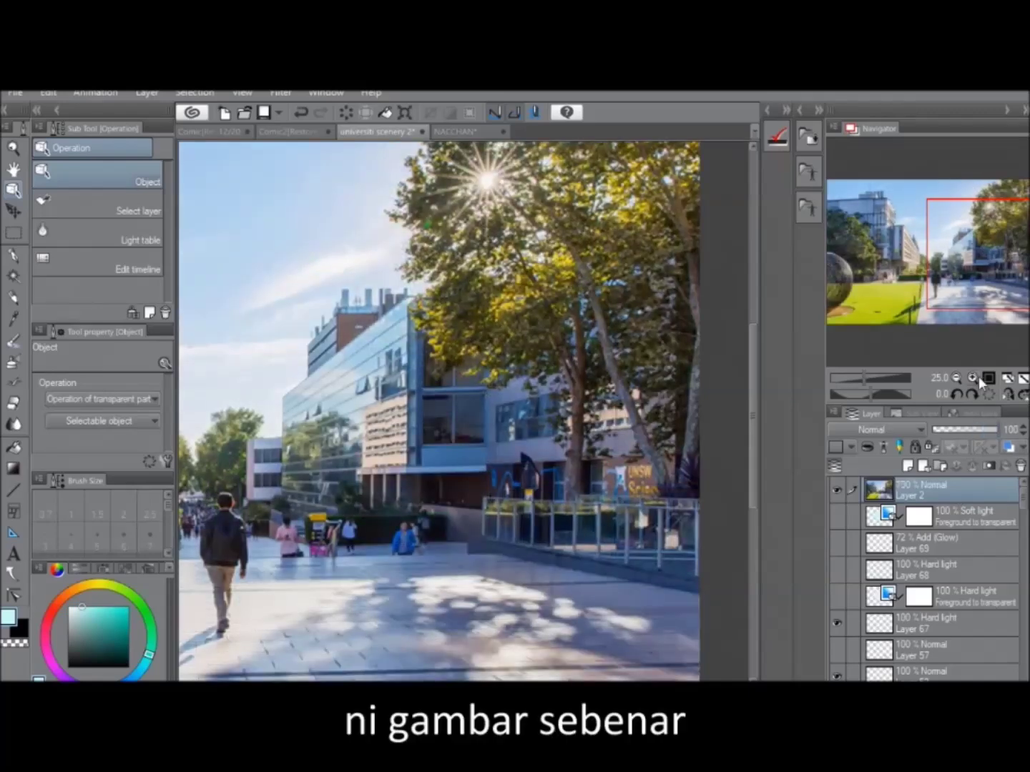
Examine the colour of the tree shadows on the pavement and around the walkway in the reference photo.
{"action": "left_click", "coordinate": [972, 377]}
{"action": "left_click", "coordinate": [965, 277]}
{"action": "left_click_drag", "start_coordinate": [966, 277], "coordinate": [969, 309]}
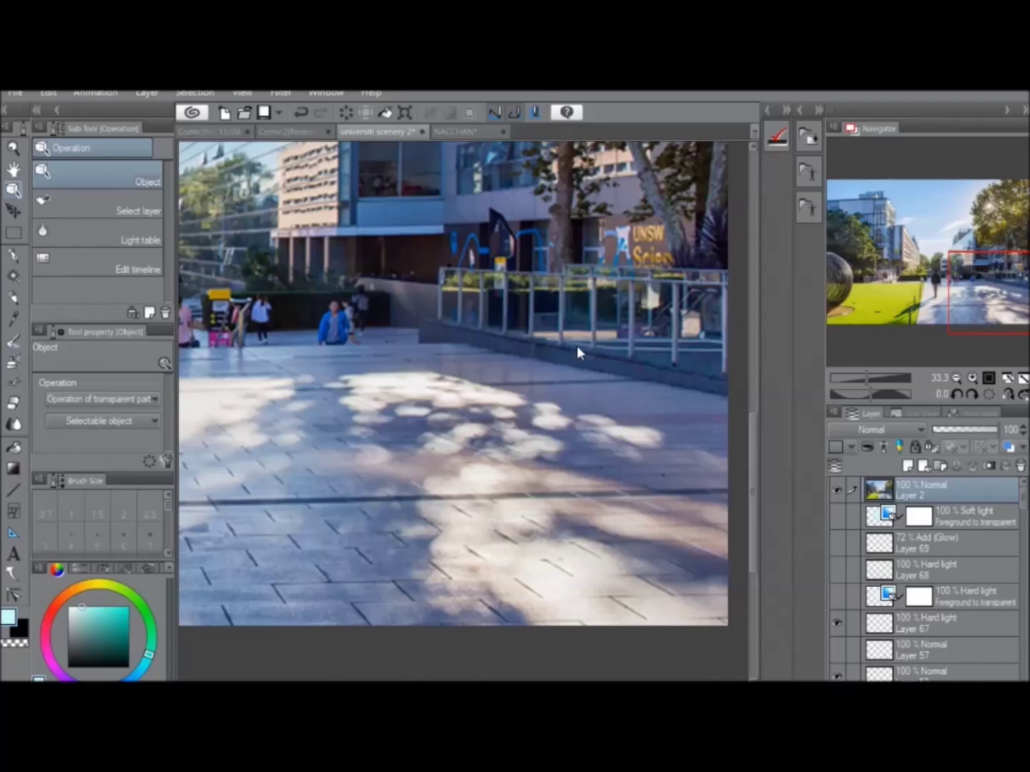
{"action": "left_click_drag", "start_coordinate": [965, 284], "coordinate": [945, 267]}
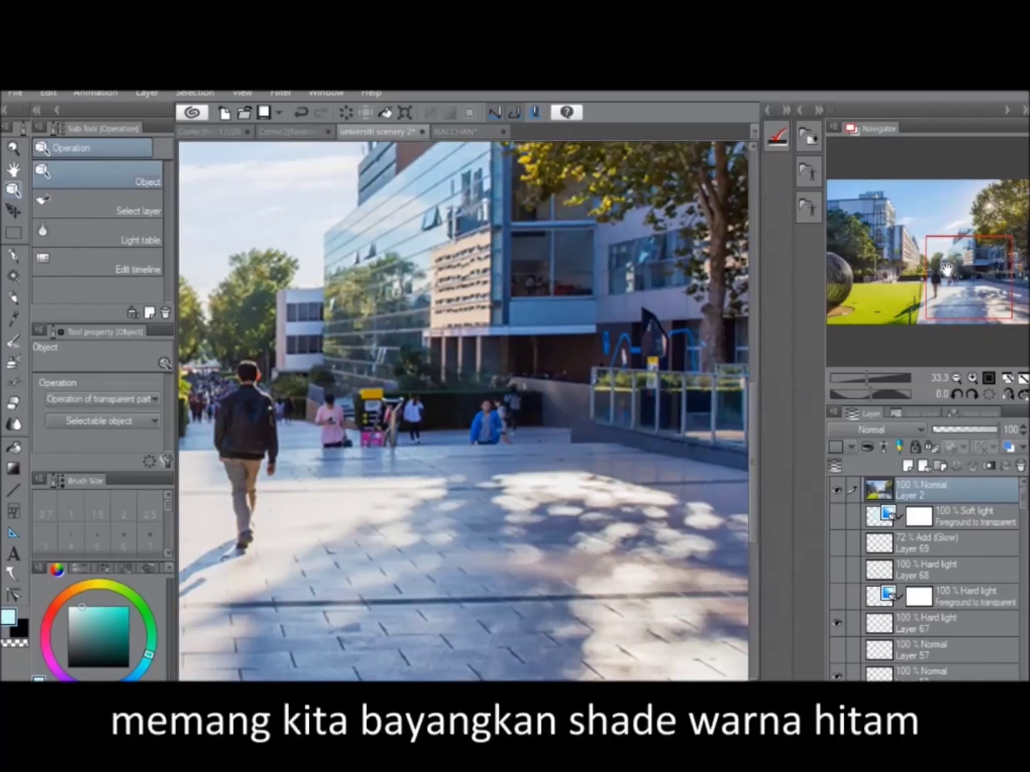
{"action": "left_click_drag", "start_coordinate": [946, 268], "coordinate": [926, 260]}
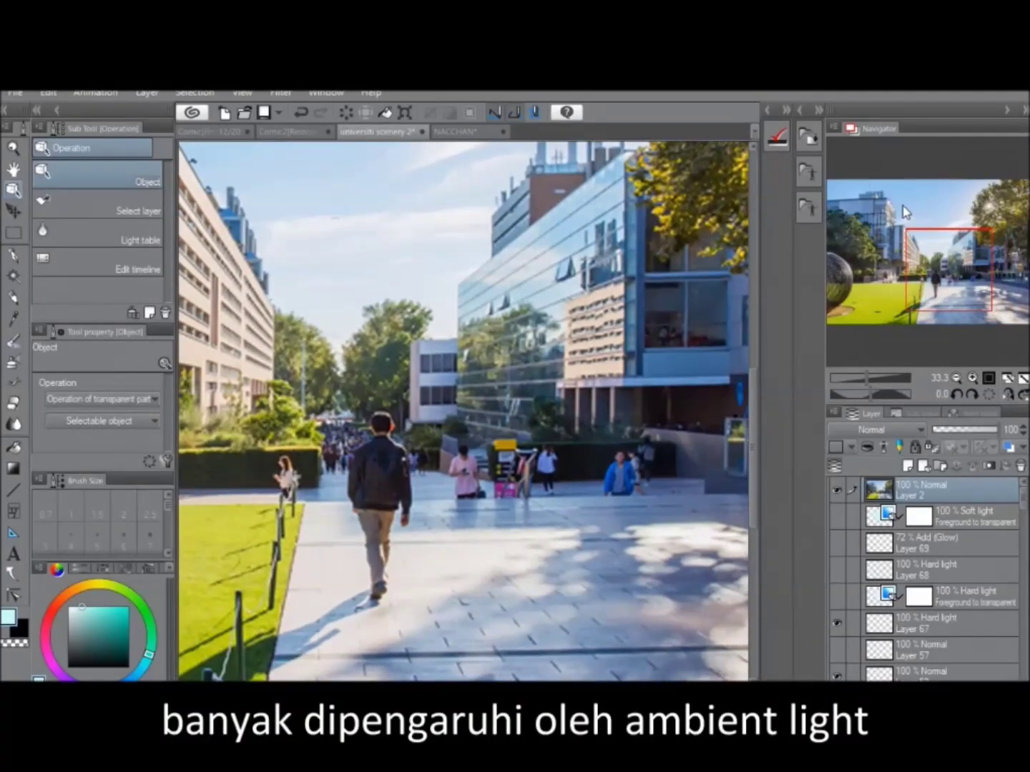
{"action": "left_click", "coordinate": [928, 236]}
{"action": "left_click_drag", "start_coordinate": [927, 235], "coordinate": [977, 280]}
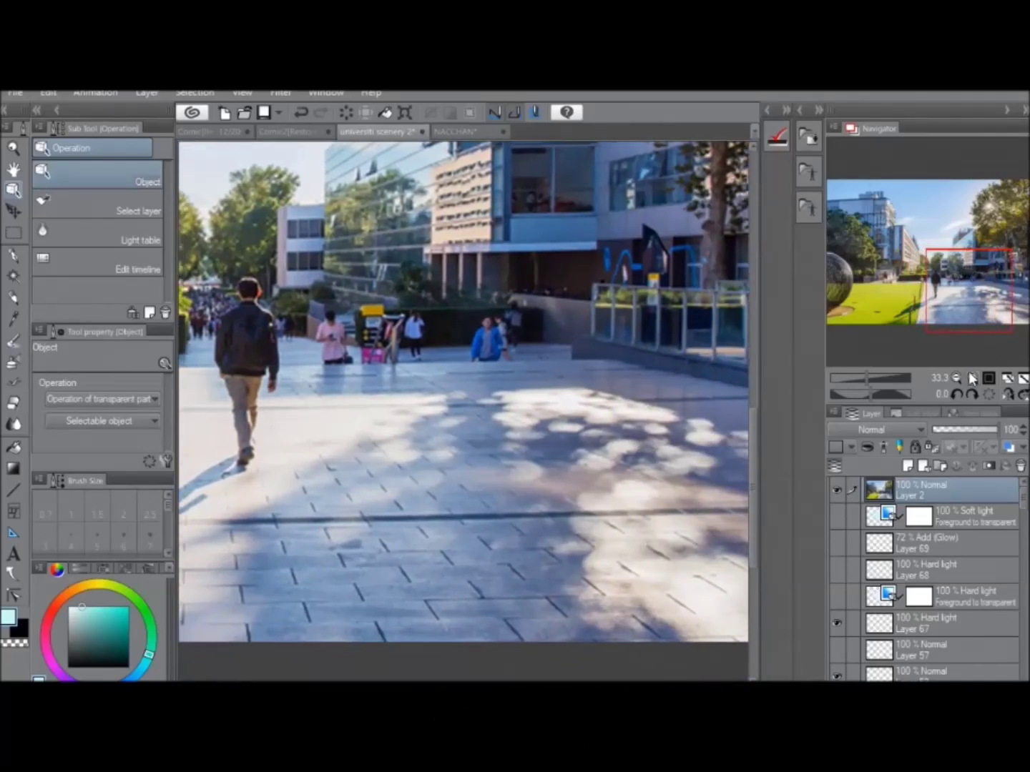
{"action": "left_click", "coordinate": [962, 375]}
{"action": "left_click_drag", "start_coordinate": [966, 290], "coordinate": [1005, 280]}
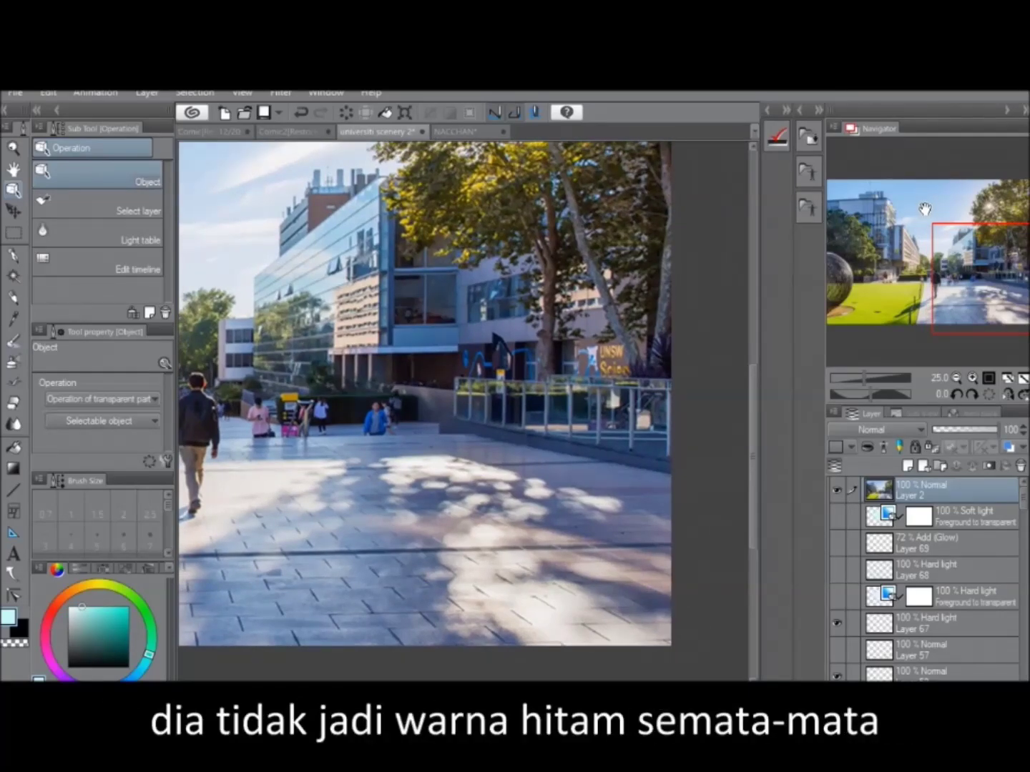
Hide the reference photo and add a new layer directly above the pavement's tree shadow layer, Layer 48.
{"action": "left_click", "coordinate": [836, 489]}
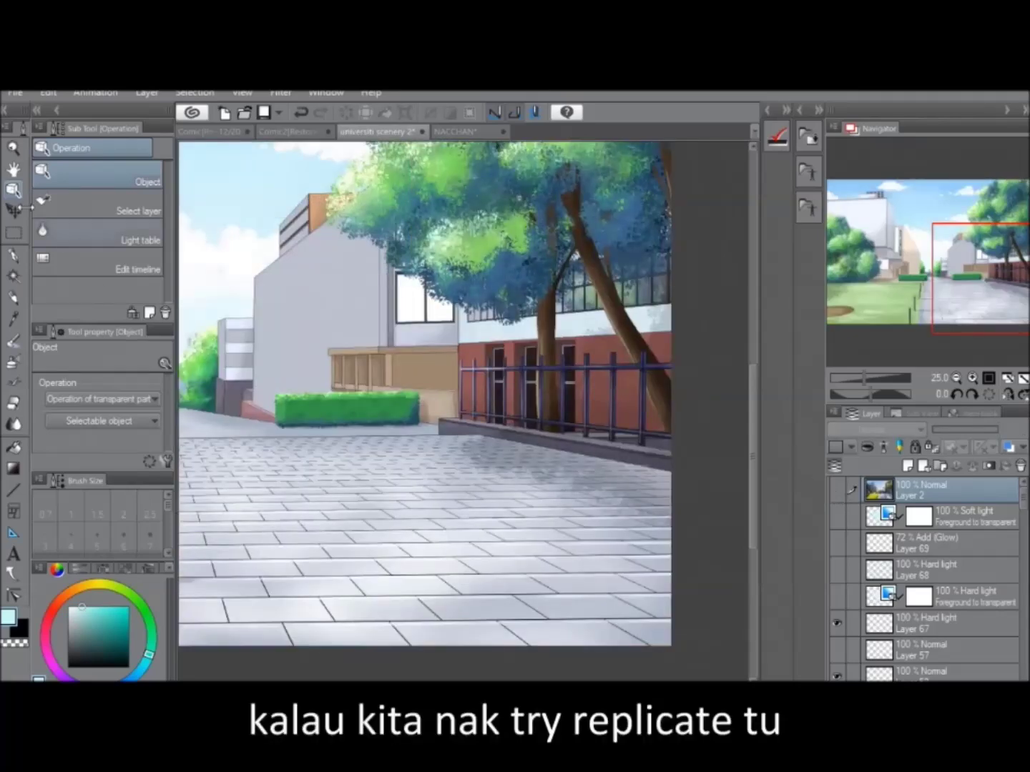
{"action": "left_click", "coordinate": [972, 378]}
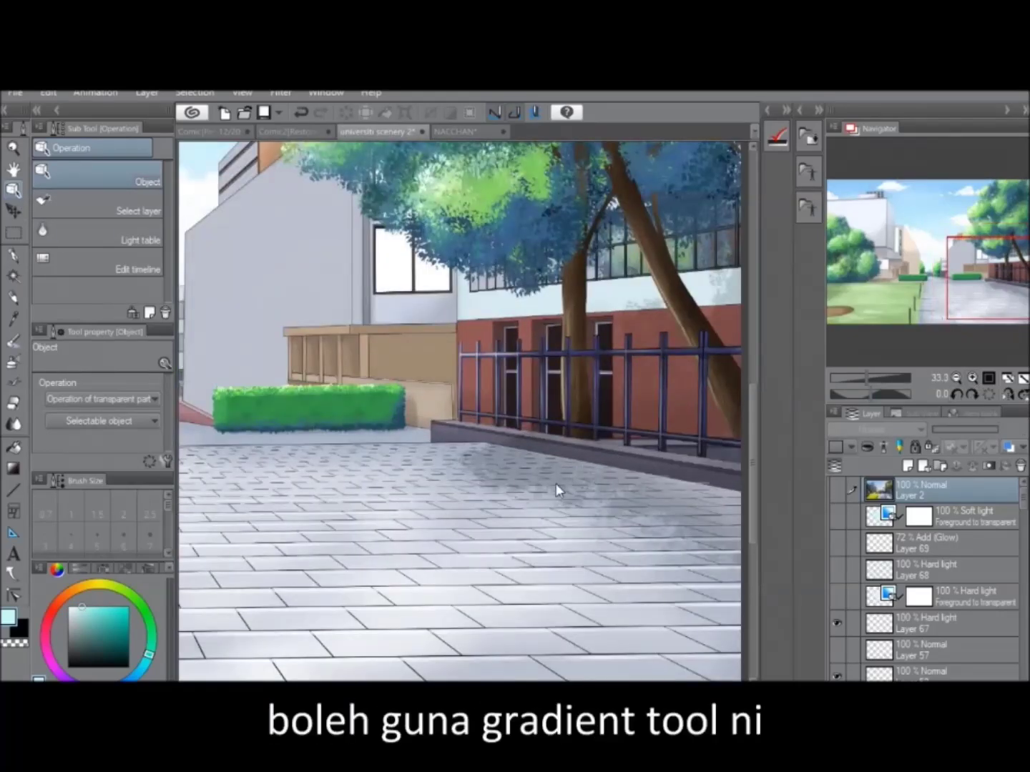
{"action": "left_click", "coordinate": [555, 434]}
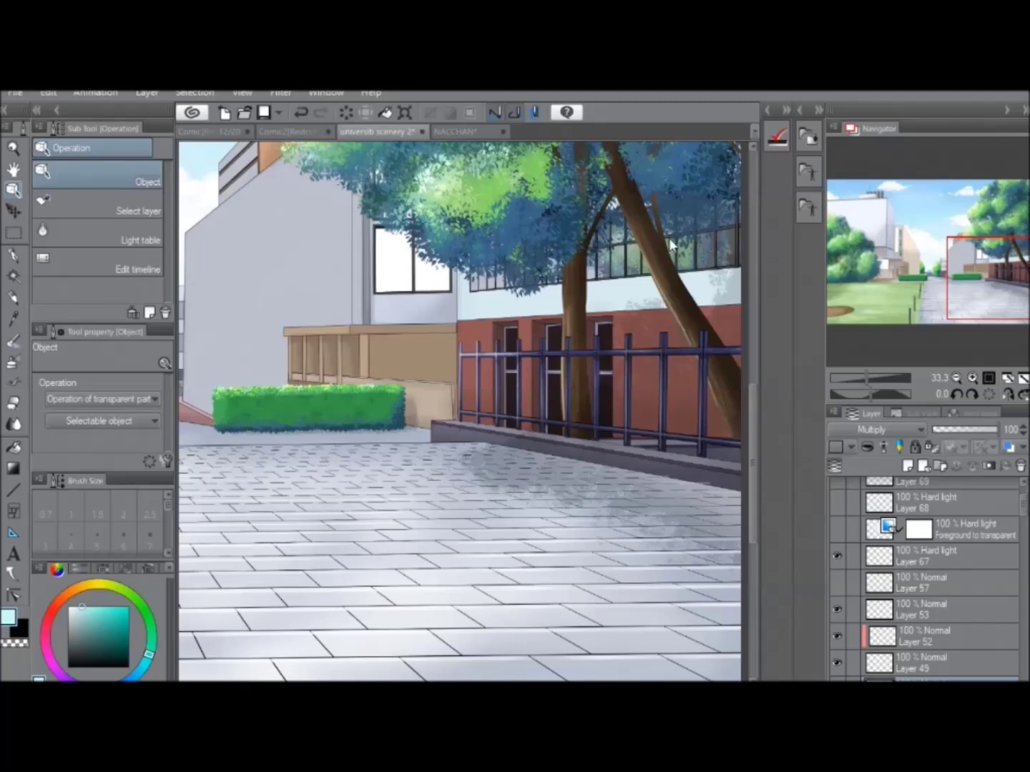
{"action": "left_click_drag", "start_coordinate": [957, 263], "coordinate": [971, 264]}
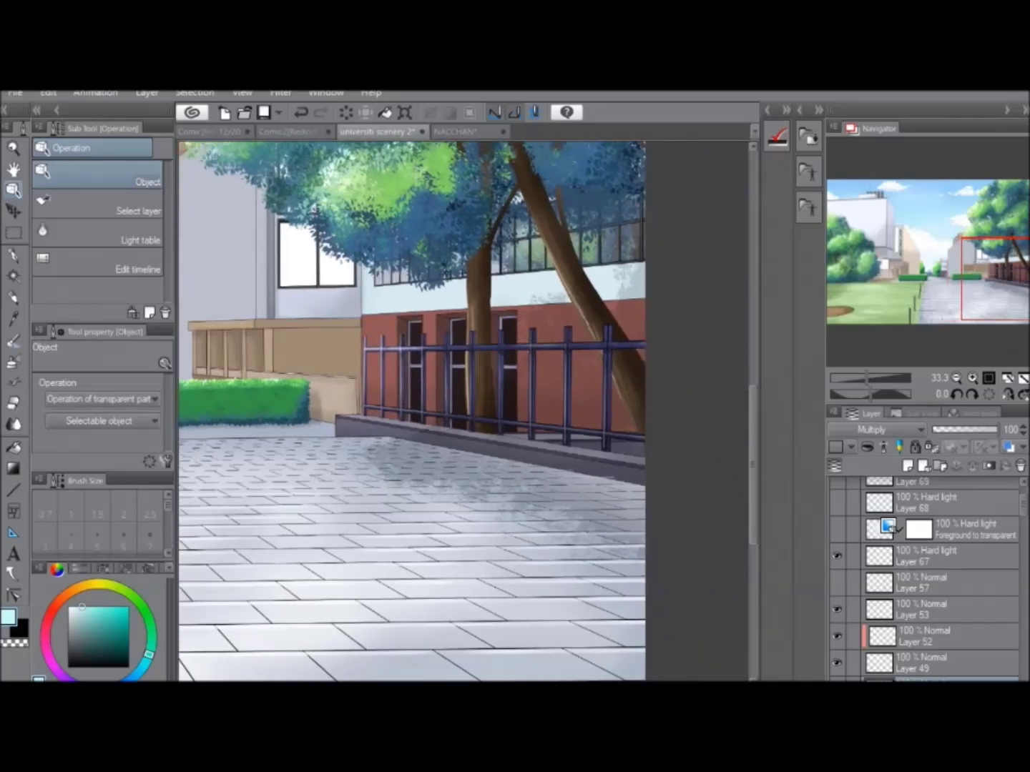
{"action": "right_click", "coordinate": [879, 664]}
{"action": "left_click", "coordinate": [896, 287]}
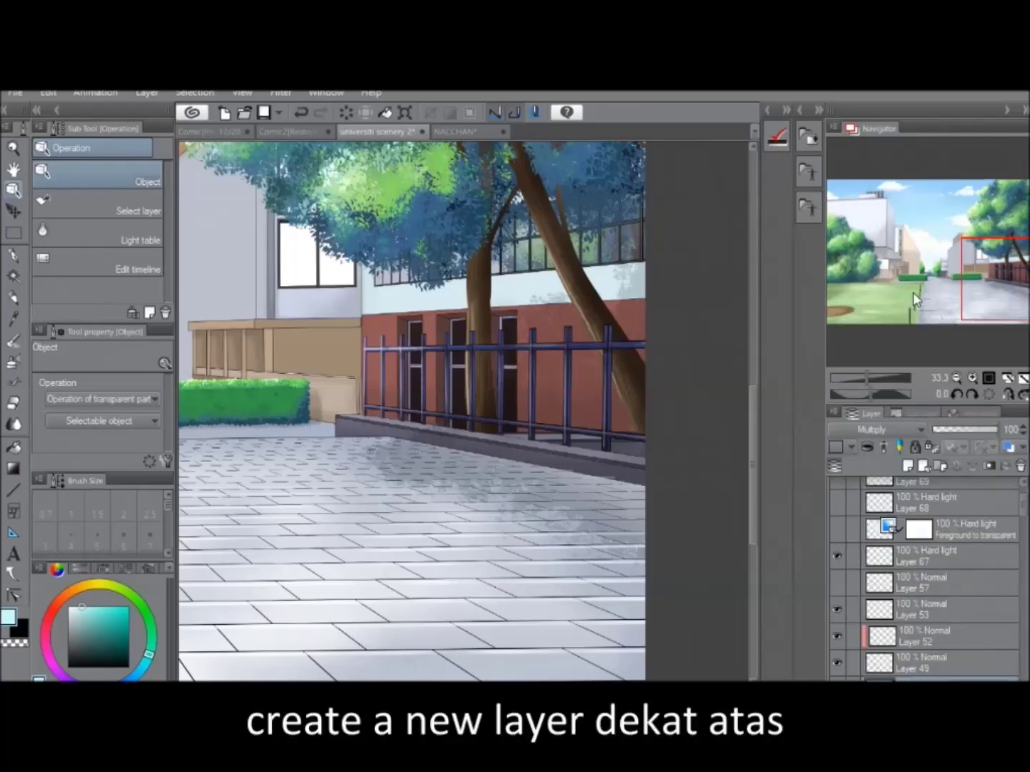
Set up a Foreground to background gradient running from light lavender to a deeper lavender blue.
{"action": "left_click", "coordinate": [14, 468]}
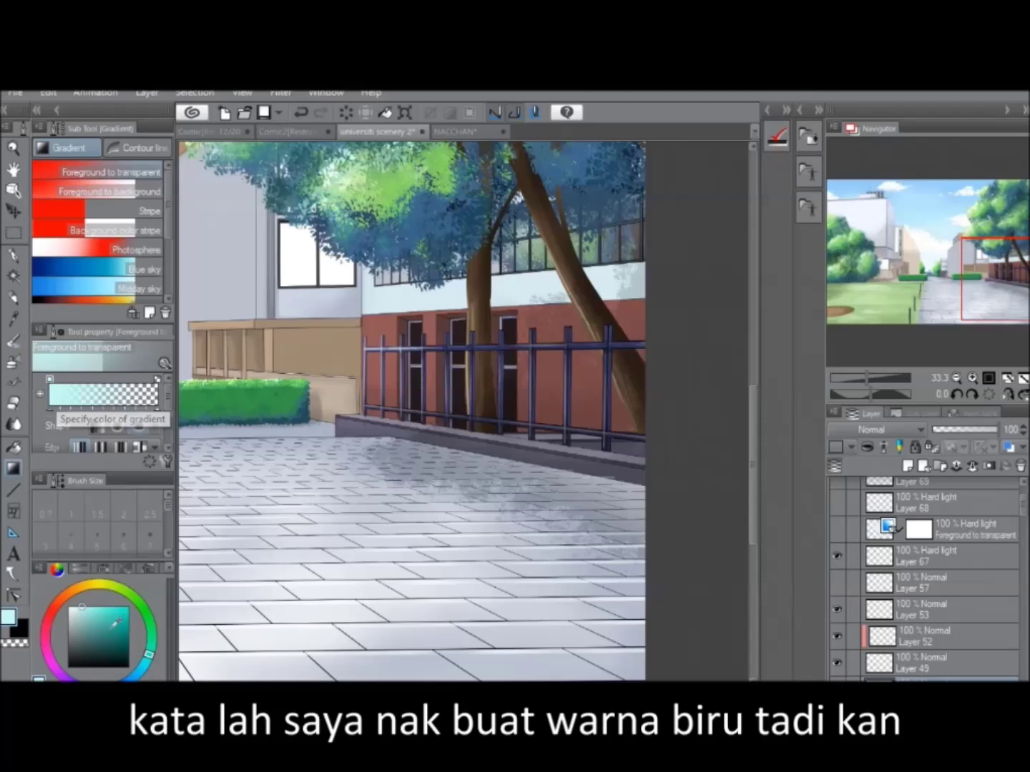
{"action": "left_click", "coordinate": [87, 677]}
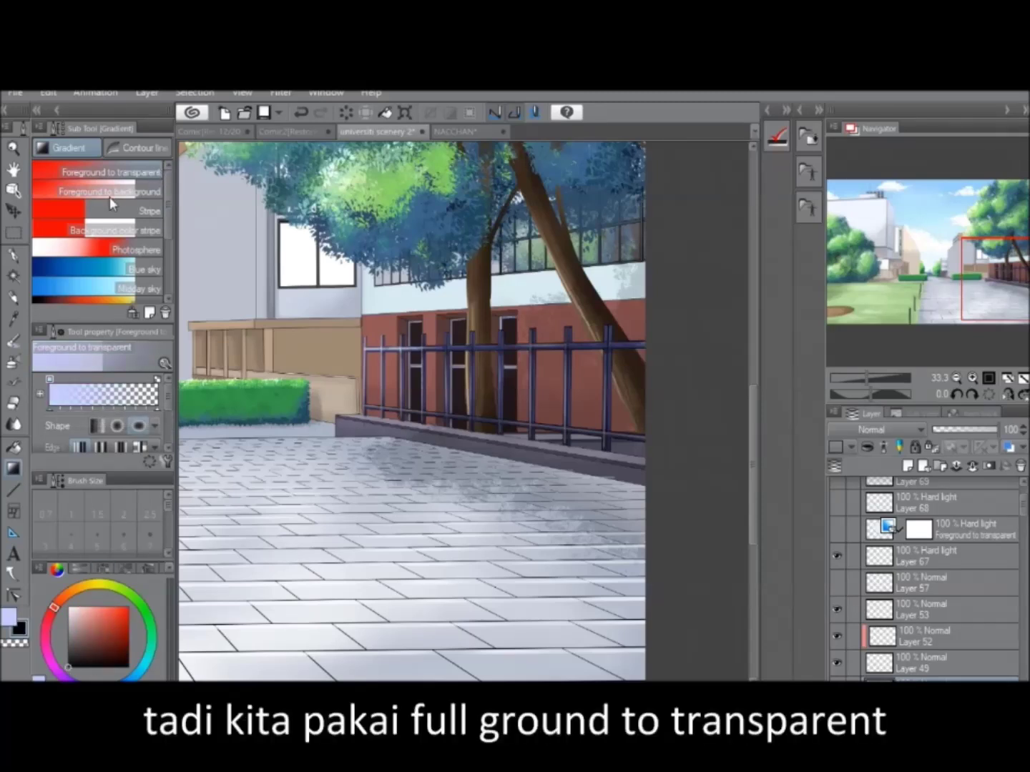
{"action": "left_click", "coordinate": [153, 190]}
{"action": "left_click", "coordinate": [95, 683]}
{"action": "mouse_move", "coordinate": [93, 620]}
{"action": "left_mouse_down"}
{"action": "mouse_move", "coordinate": [98, 628]}
{"action": "mouse_move", "coordinate": [91, 621]}
{"action": "left_mouse_up"}
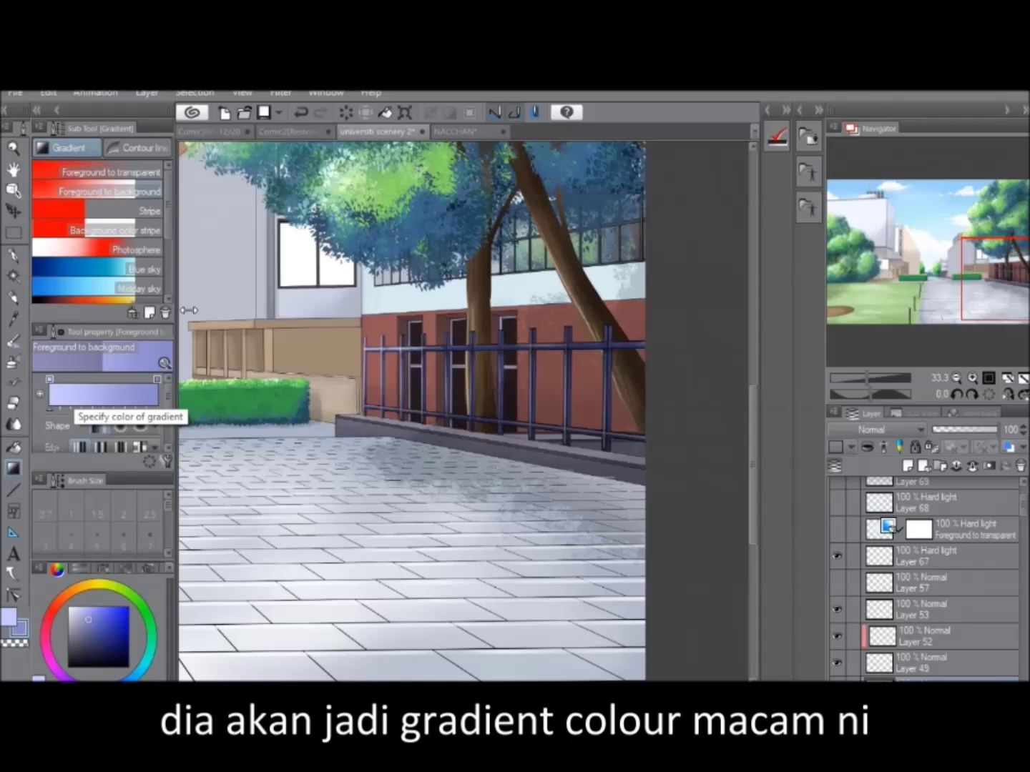
Draw the lavender gradient downward across the whole painting and set its layer to Multiply.
{"action": "left_click", "coordinate": [955, 377]}
{"action": "left_click_drag", "start_coordinate": [975, 260], "coordinate": [919, 272]}
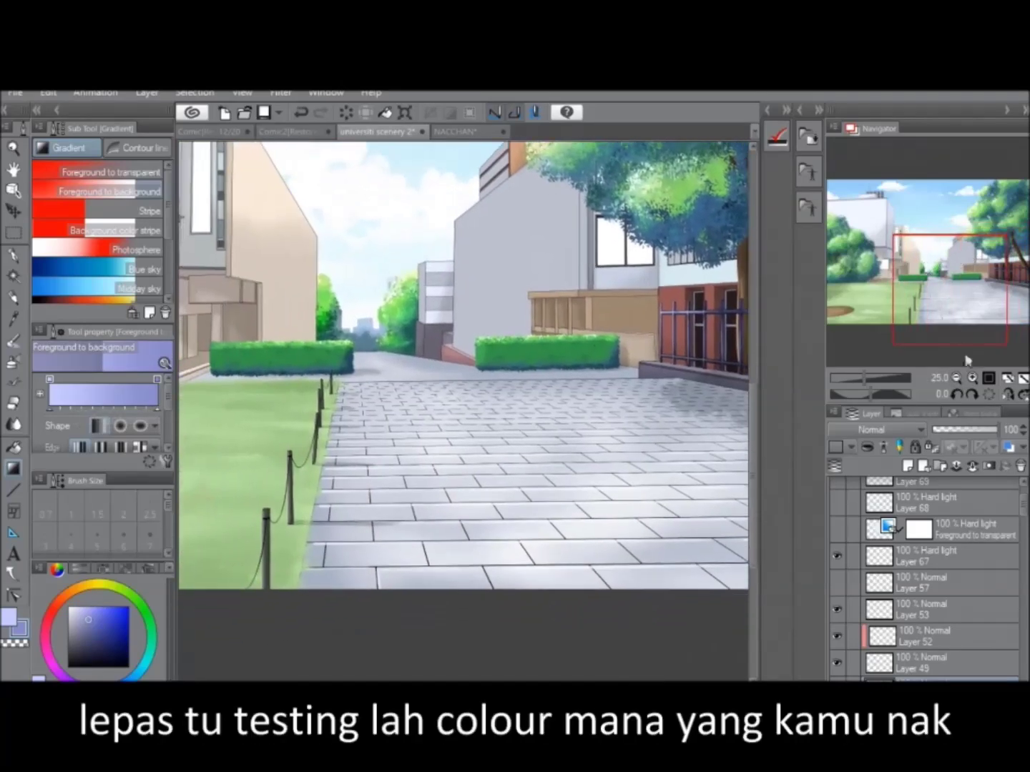
{"action": "left_click", "coordinate": [956, 377]}
{"action": "left_click_drag", "start_coordinate": [955, 311], "coordinate": [955, 293]}
{"action": "left_click_drag", "start_coordinate": [943, 237], "coordinate": [923, 236]}
{"action": "left_click_drag", "start_coordinate": [369, 292], "coordinate": [430, 507]}
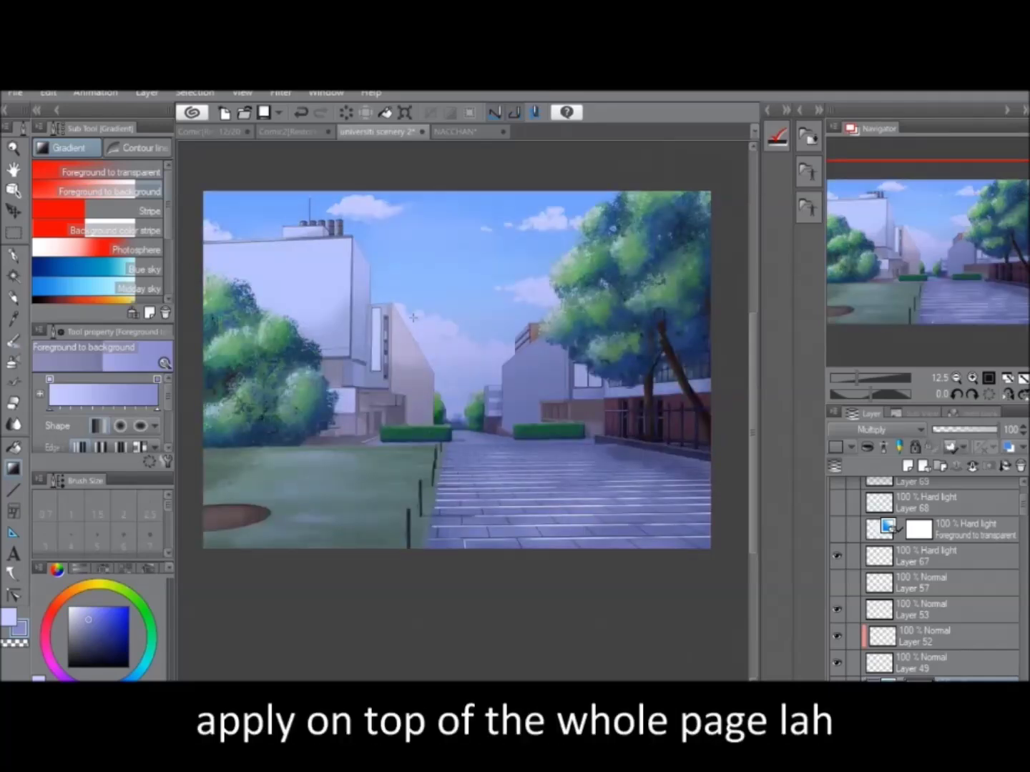
Delete the empty Layer 70 lying between the gradient layer and the shadow layer, Layer 48.
{"action": "scroll", "coordinate": [988, 579], "scroll_direction": "down", "scroll_amount": 5}
{"action": "left_click", "coordinate": [951, 609]}
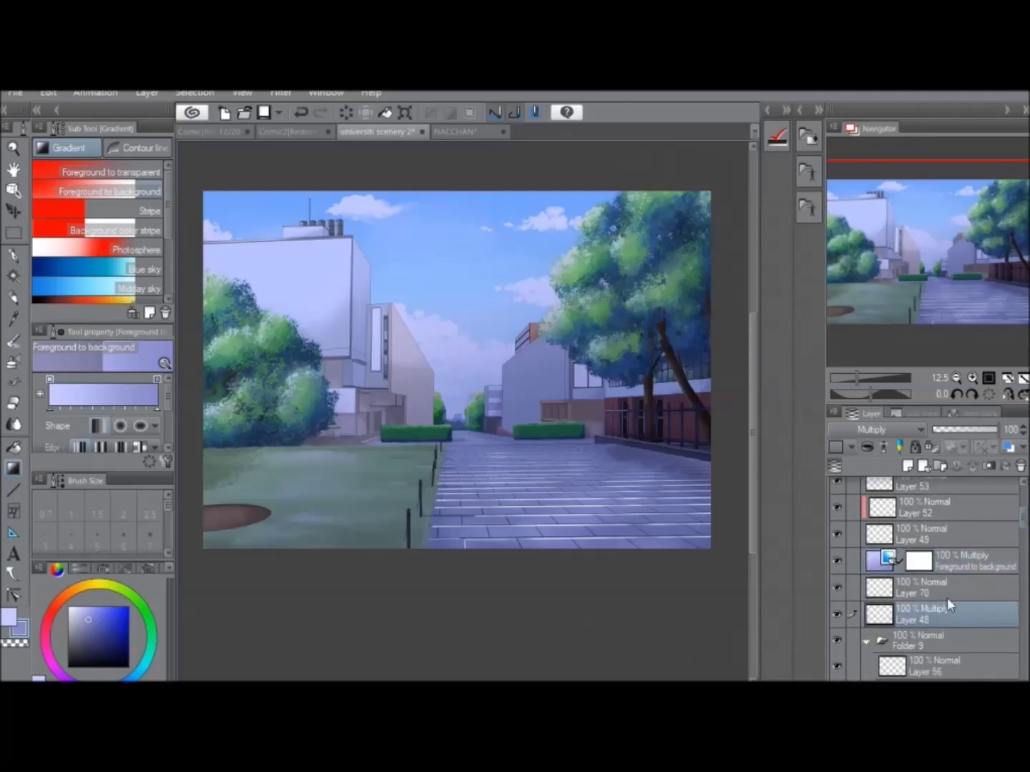
{"action": "left_click", "coordinate": [946, 589]}
{"action": "right_click", "coordinate": [946, 588]}
{"action": "left_click", "coordinate": [910, 283]}
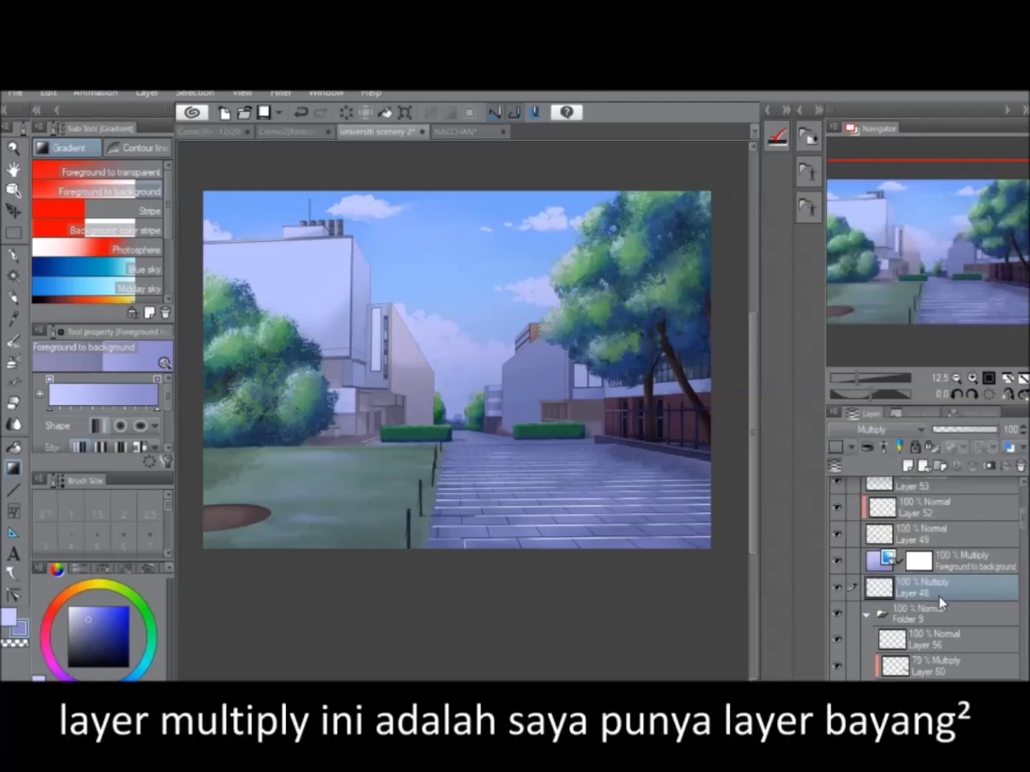
Clip the Multiply gradient to the shadow layer below and lower its opacity to 57%.
{"action": "left_click", "coordinate": [969, 551]}
{"action": "left_click", "coordinate": [869, 444]}
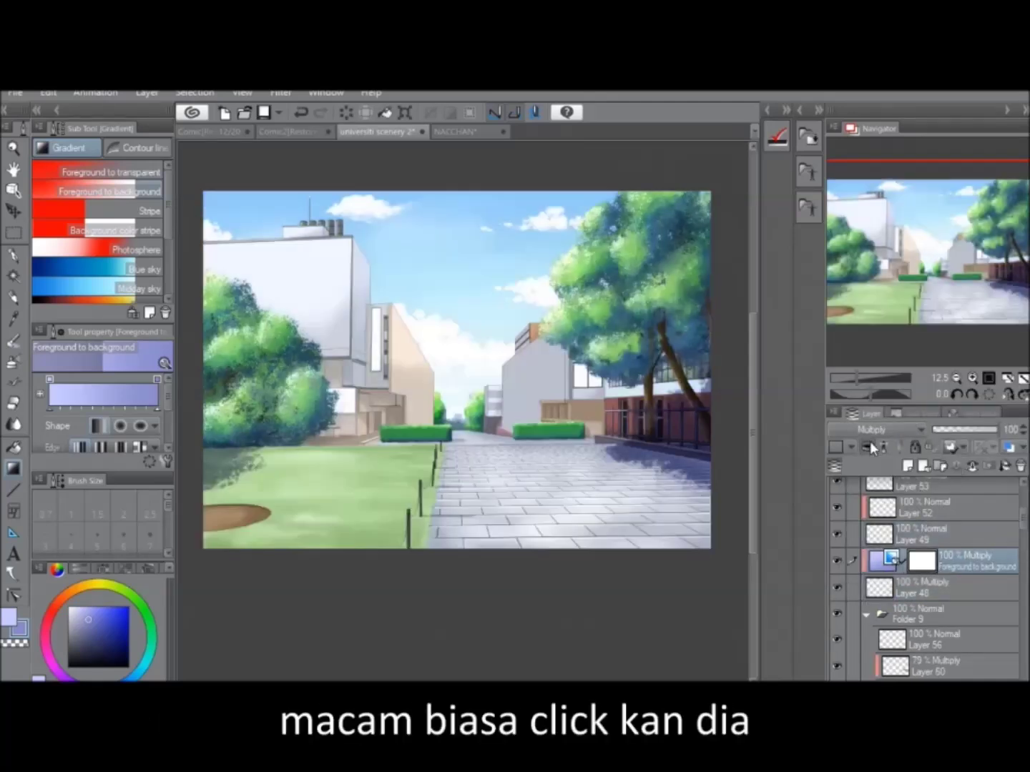
{"action": "left_click", "coordinate": [972, 376]}
{"action": "left_click_drag", "start_coordinate": [922, 240], "coordinate": [988, 272]}
{"action": "left_click_drag", "start_coordinate": [996, 429], "coordinate": [972, 430]}
{"action": "left_click", "coordinate": [971, 383]}
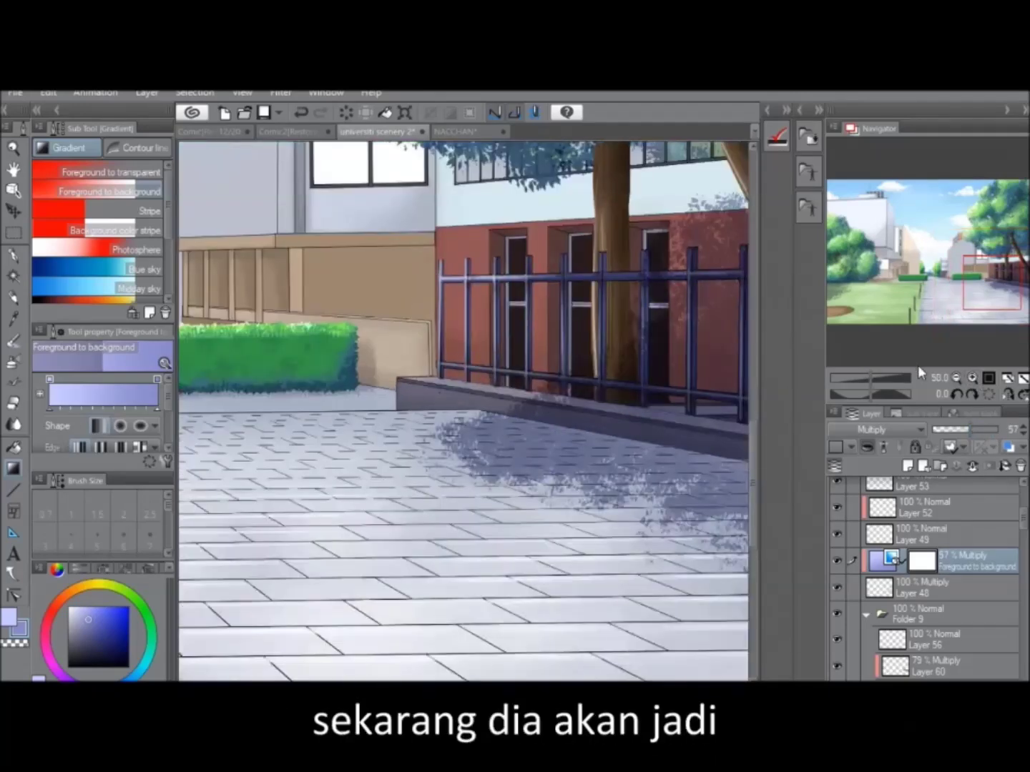
Compare the tree shadow with and without the gradient and review the tinted shadow in the wider scene.
{"action": "left_click", "coordinate": [833, 560]}
{"action": "left_click", "coordinate": [835, 558]}
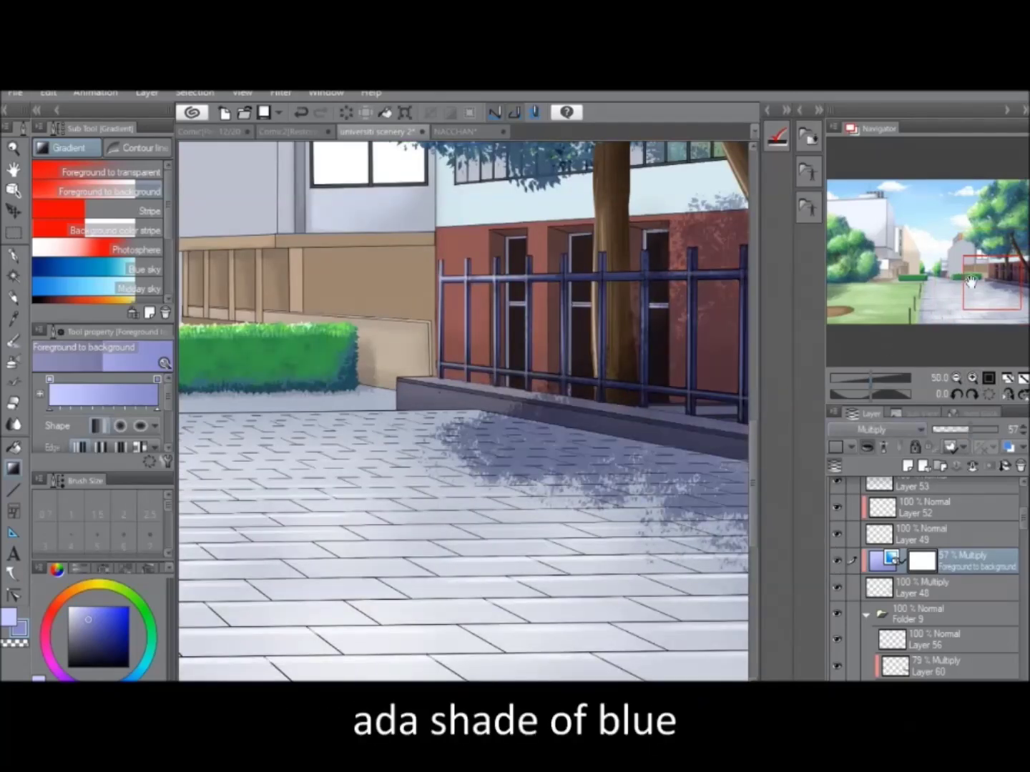
{"action": "left_click_drag", "start_coordinate": [965, 287], "coordinate": [987, 294]}
{"action": "scroll", "coordinate": [986, 290], "scroll_direction": "down", "scroll_amount": 1}
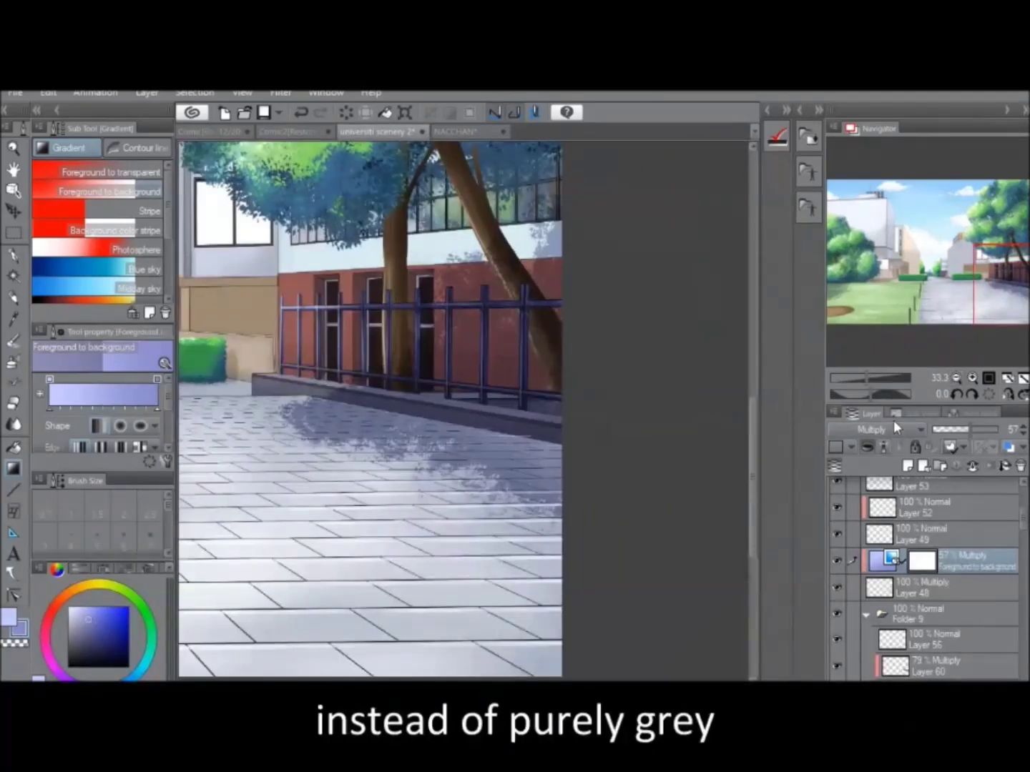
{"action": "left_click", "coordinate": [956, 378]}
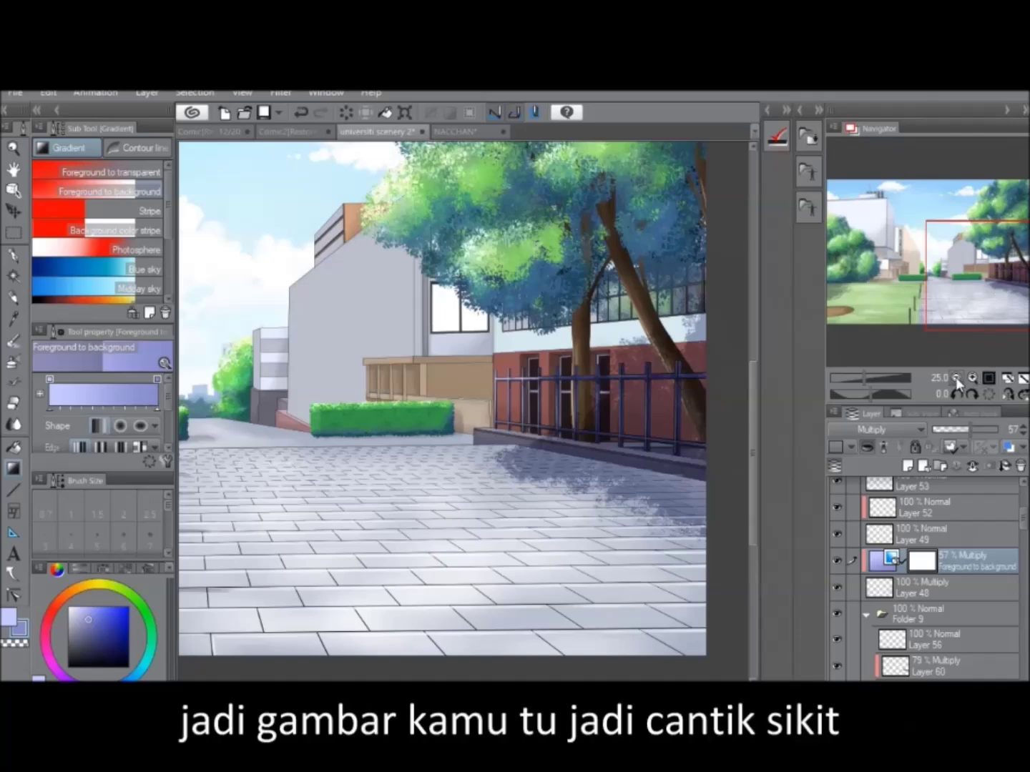
{"action": "left_click", "coordinate": [956, 377]}
{"action": "left_click", "coordinate": [973, 379]}
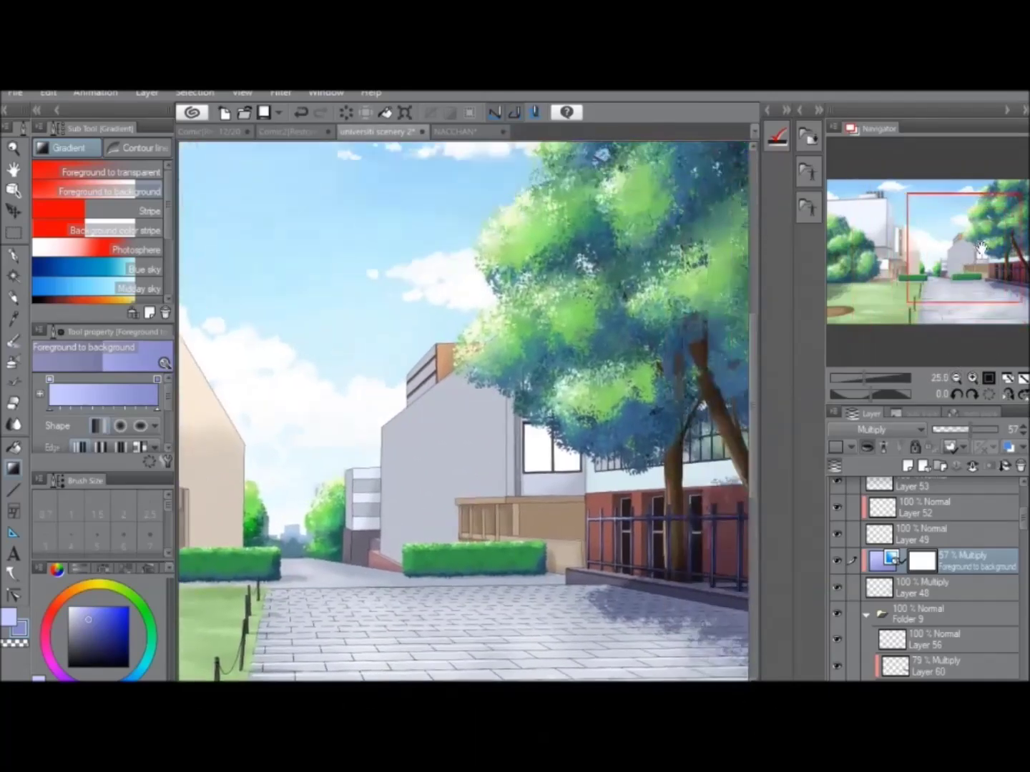
{"action": "left_click_drag", "start_coordinate": [959, 271], "coordinate": [939, 260]}
Locate the building layer, Layer 13 in Folder 5, by picking with the Object tool and toggling layer visibility, and select it.
{"action": "left_click", "coordinate": [16, 195]}
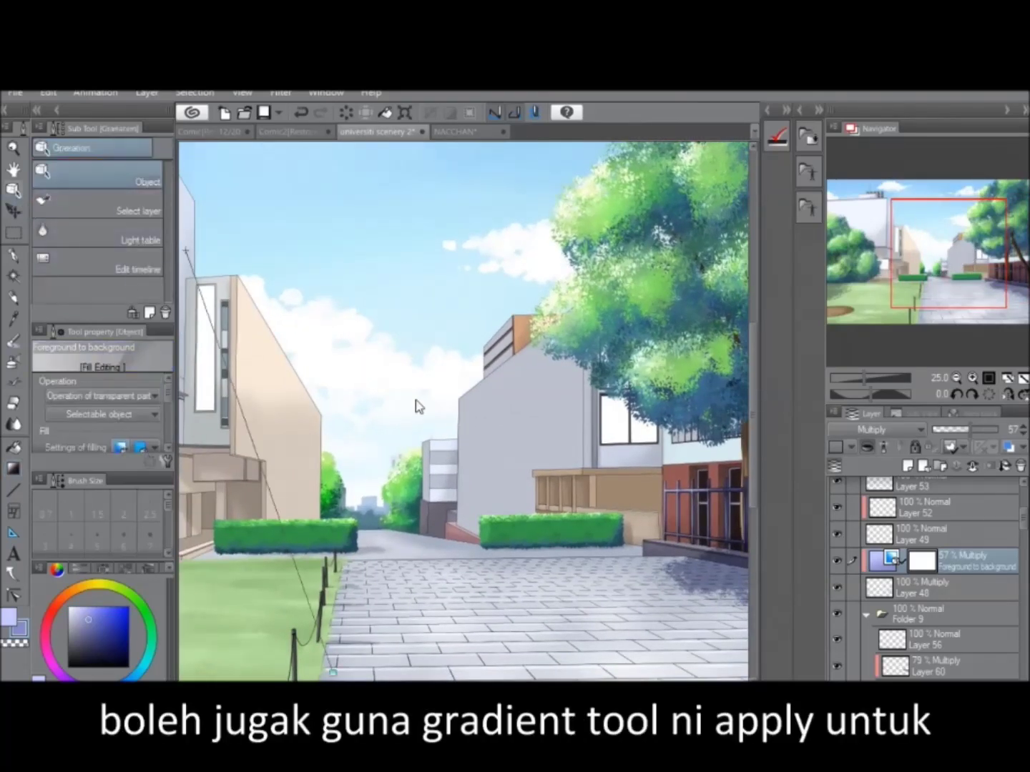
{"action": "left_click", "coordinate": [499, 434]}
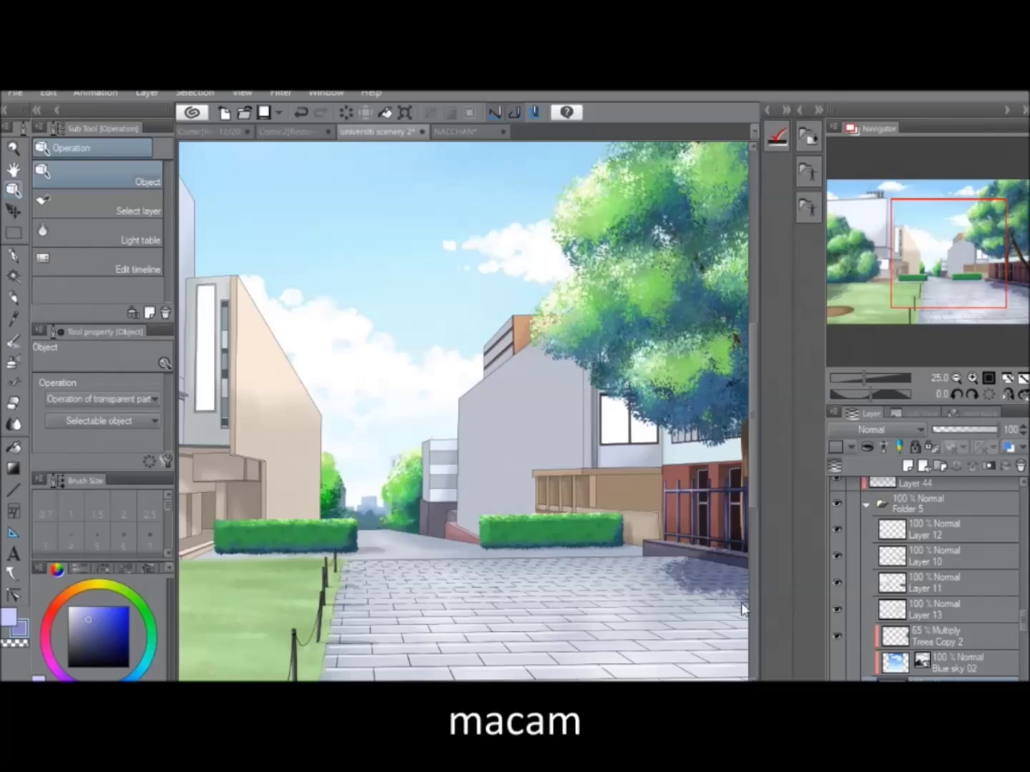
{"action": "left_click", "coordinate": [540, 535]}
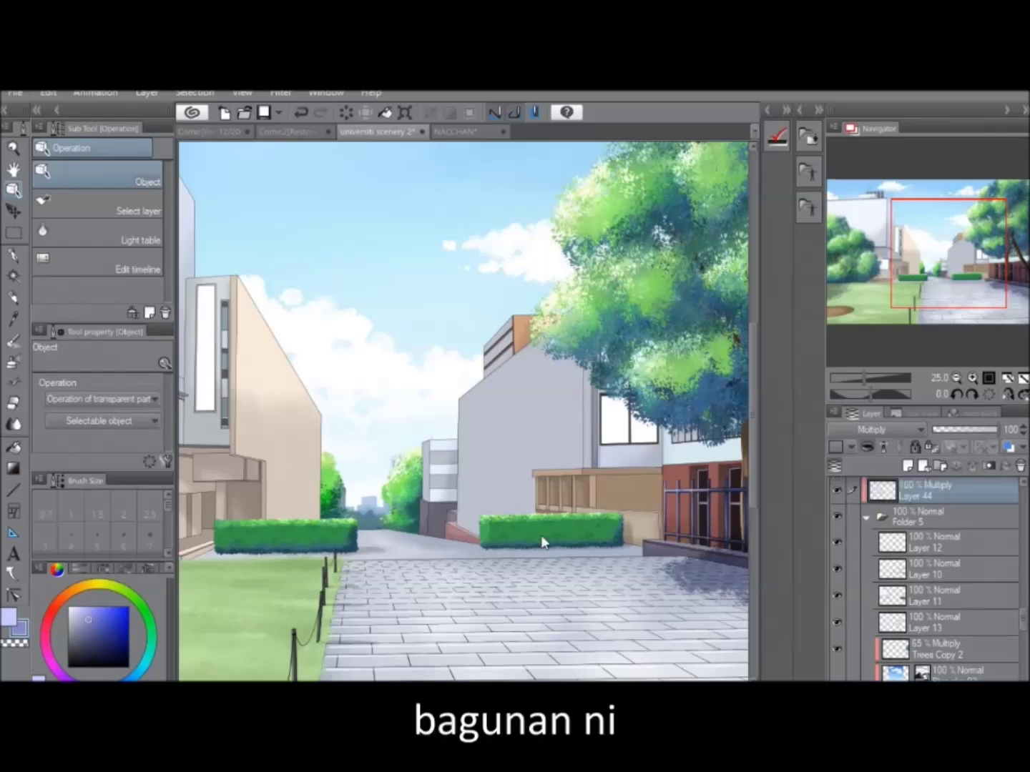
{"action": "left_click", "coordinate": [836, 492]}
{"action": "left_click", "coordinate": [837, 488]}
{"action": "left_click", "coordinate": [852, 619]}
{"action": "left_click", "coordinate": [836, 620]}
{"action": "left_click", "coordinate": [837, 621]}
{"action": "left_click_drag", "start_coordinate": [941, 254], "coordinate": [912, 250]}
{"action": "left_click", "coordinate": [837, 621]}
{"action": "left_click", "coordinate": [838, 622]}
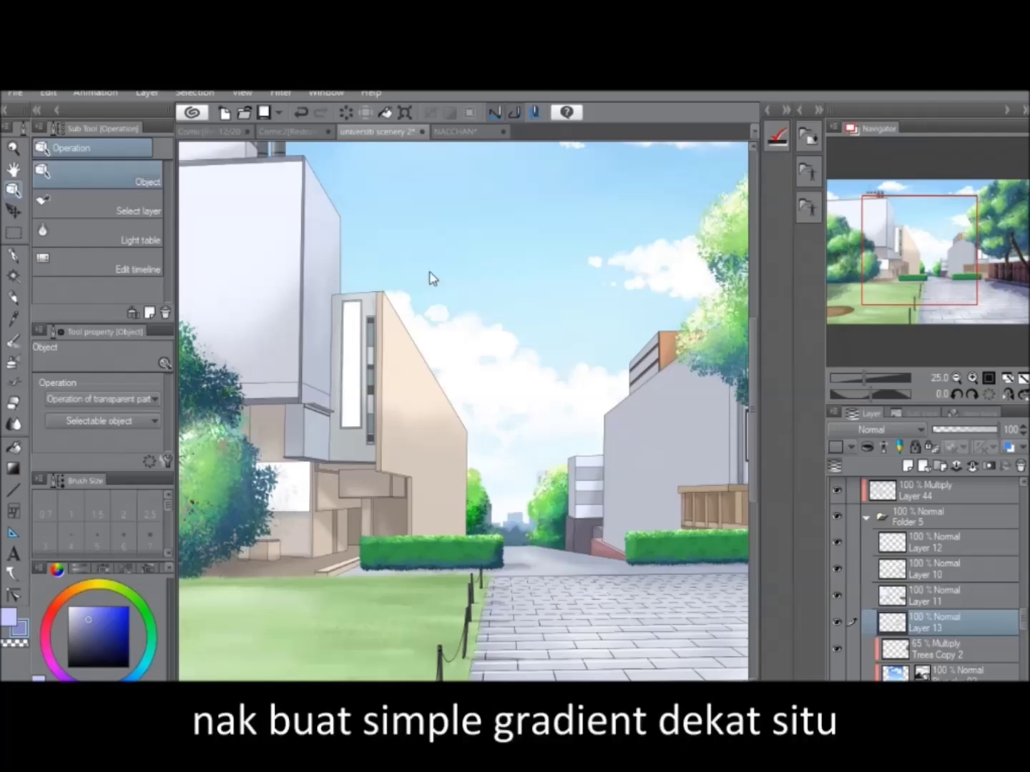
Pick the building's beige wall colour as the foreground colour and choose the Foreground to transparent gradient.
{"action": "left_click", "coordinate": [15, 361]}
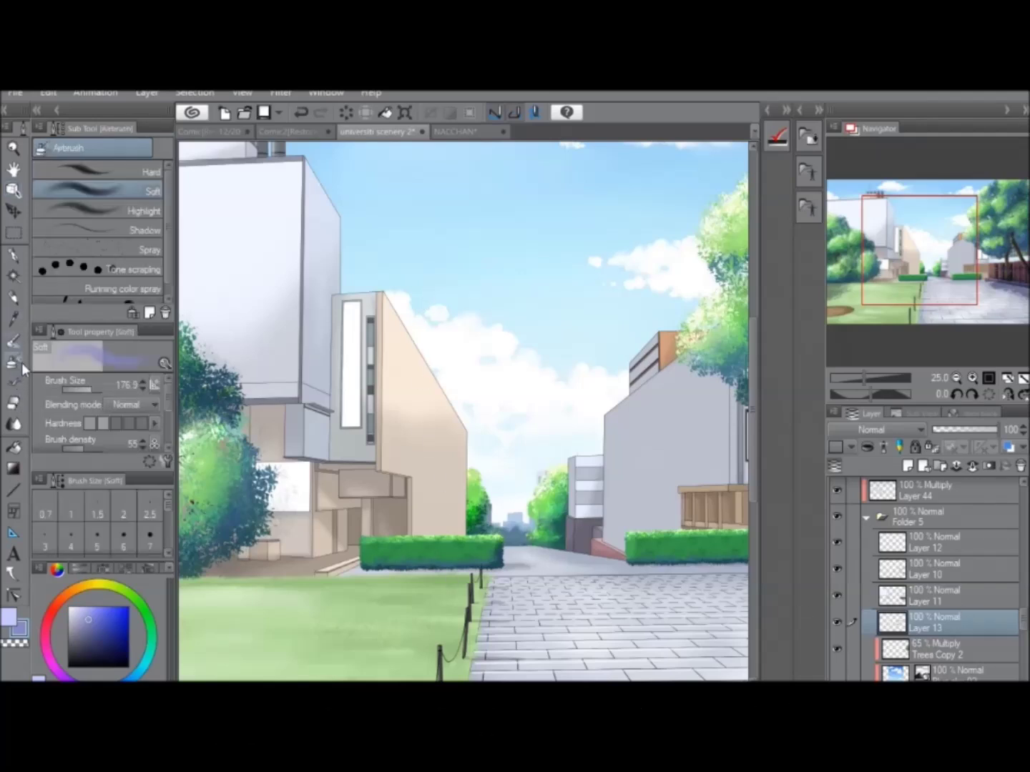
{"action": "left_click", "coordinate": [401, 382], "text": "alt"}
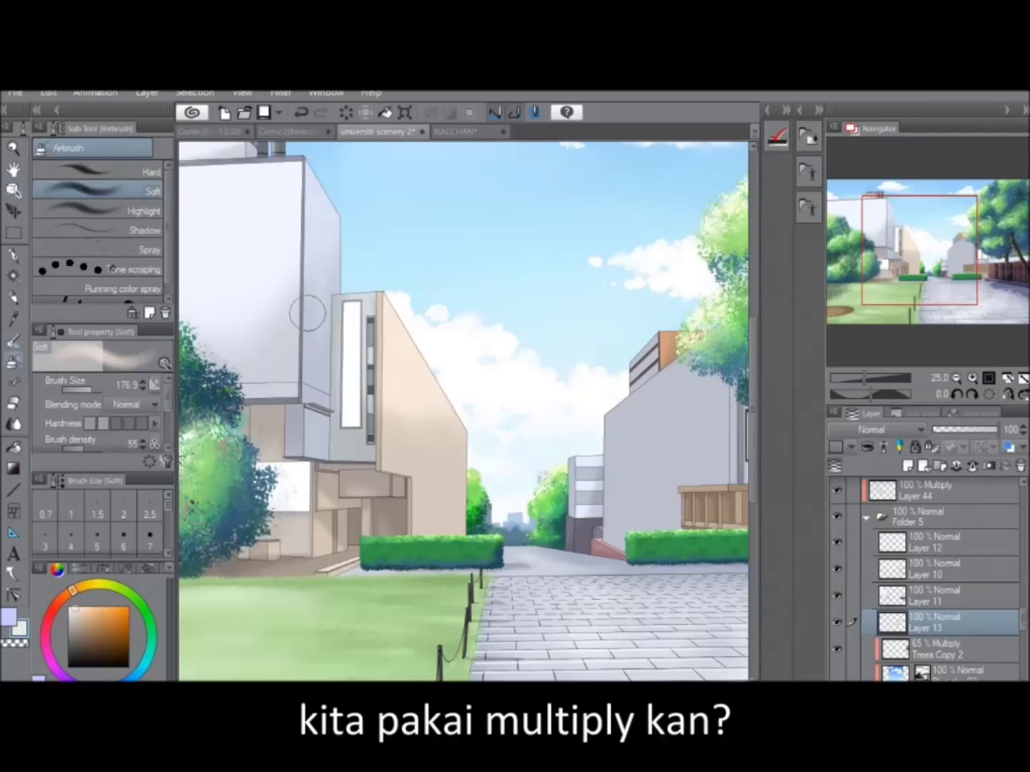
{"action": "left_click", "coordinate": [14, 469]}
{"action": "left_click", "coordinate": [9, 615]}
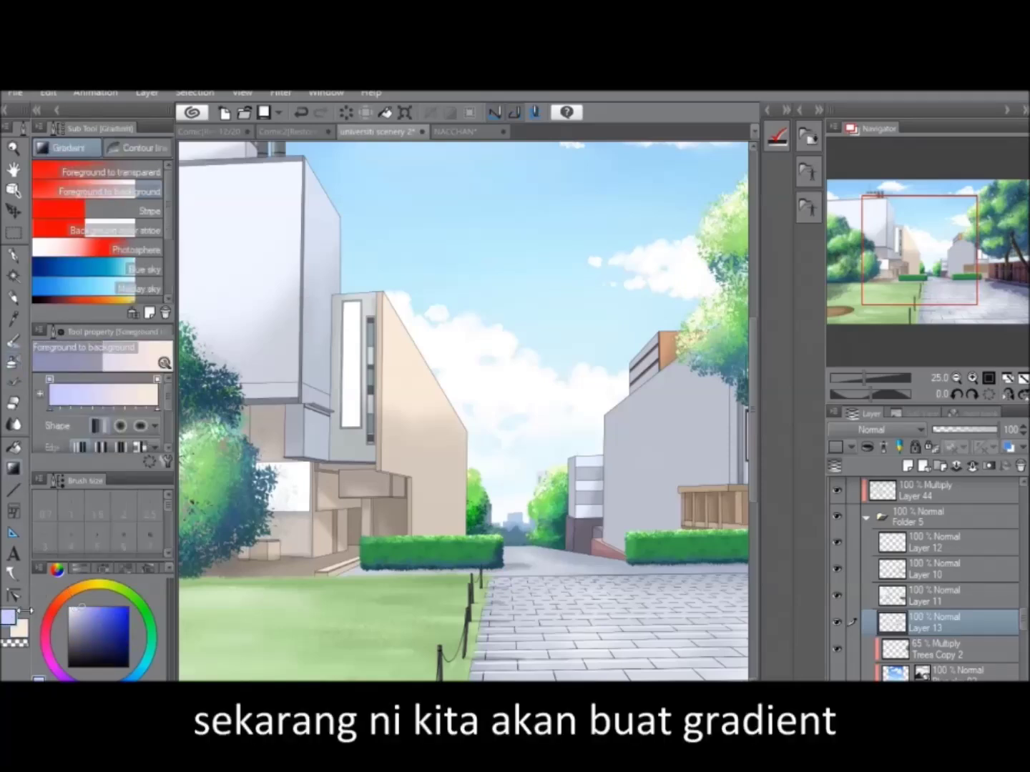
{"action": "left_click", "coordinate": [416, 356], "text": "alt"}
{"action": "left_click", "coordinate": [150, 172]}
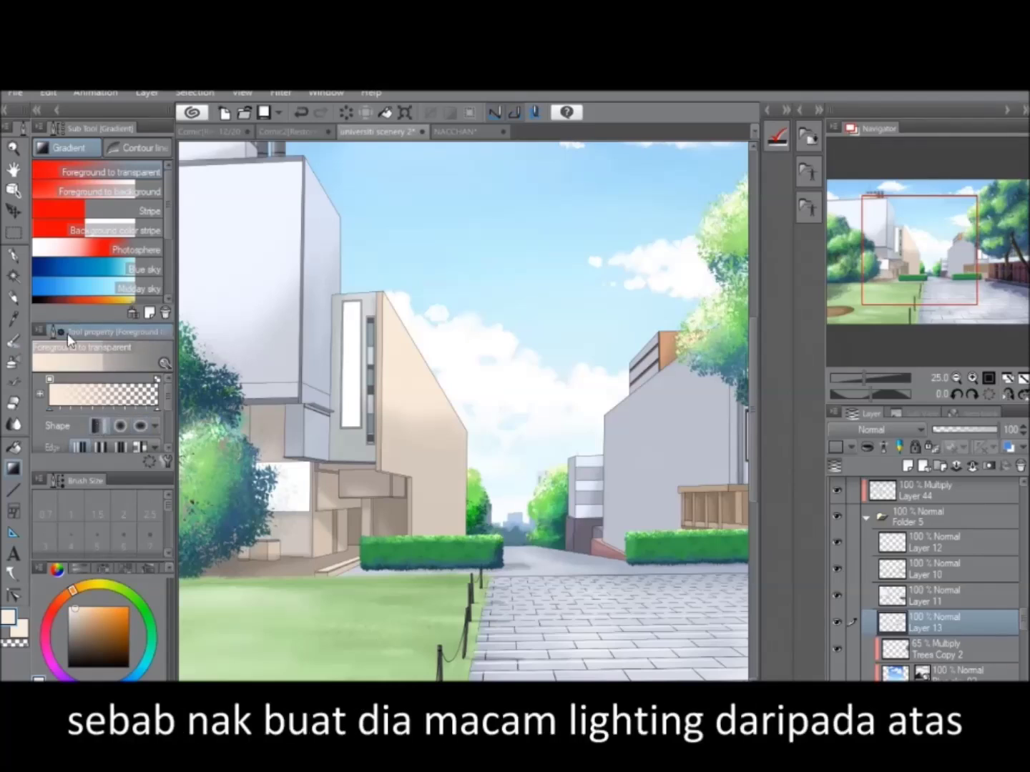
Draw a beige gradient fading upward over the beige building above Layer 13, replacing the first attempt with a longer one.
{"action": "left_click_drag", "start_coordinate": [420, 518], "coordinate": [428, 420]}
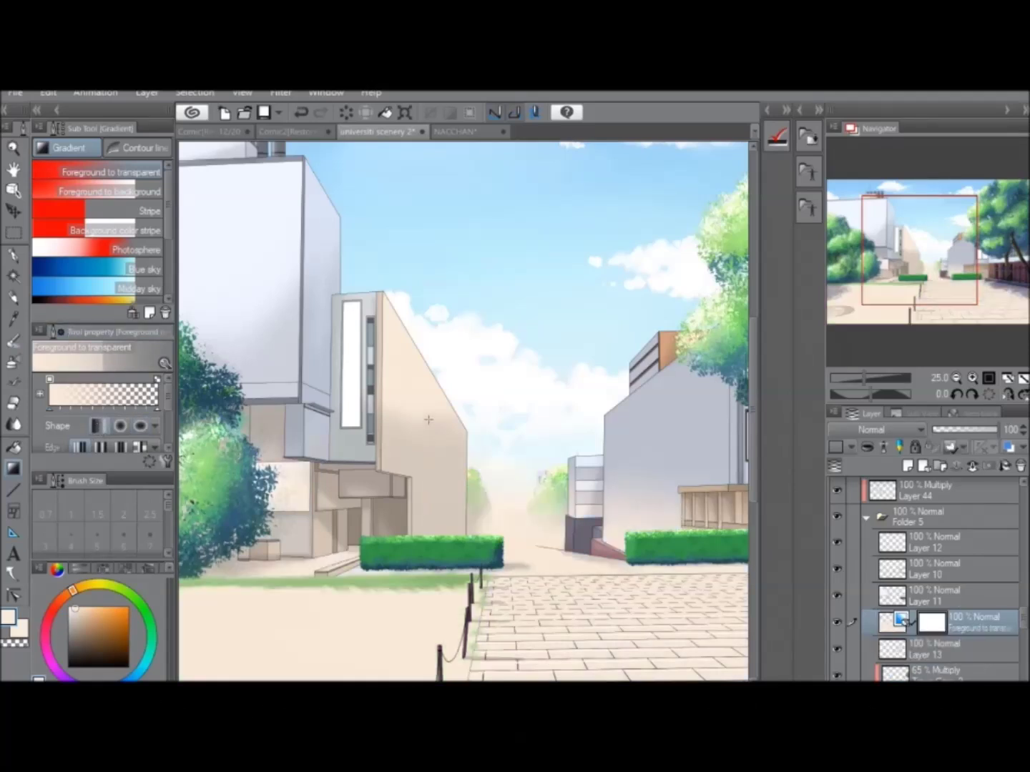
{"action": "key", "text": "ctrl+z"}
{"action": "left_click_drag", "start_coordinate": [422, 487], "coordinate": [439, 330]}
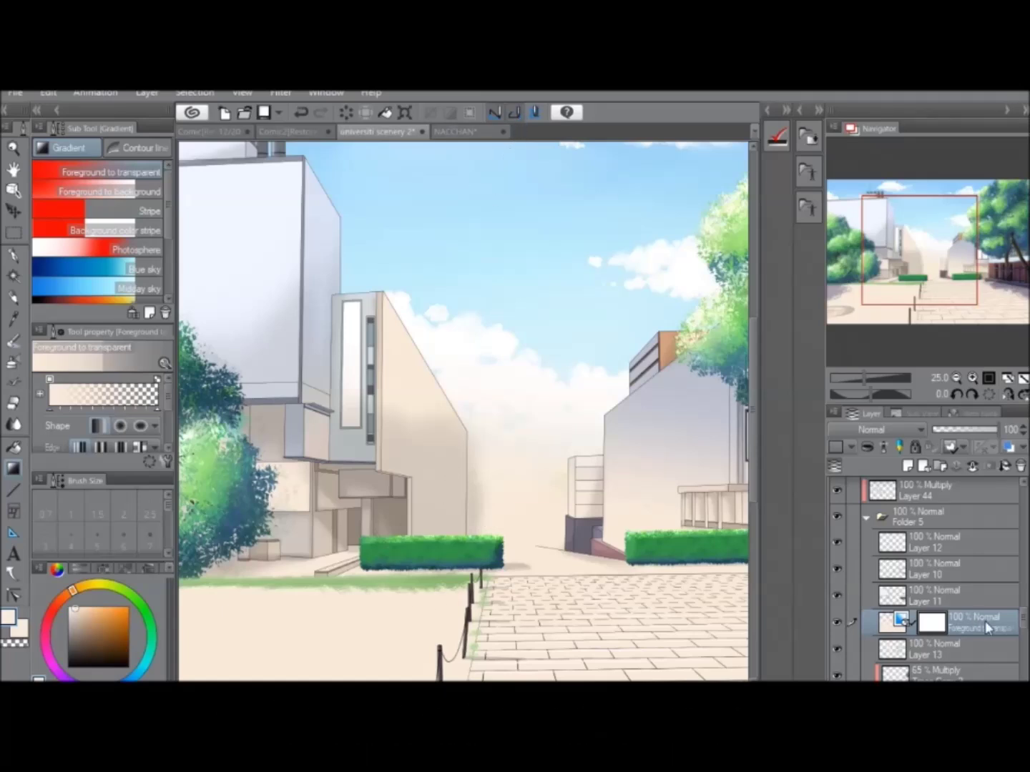
Set the beige gradient layer above Layer 13 to Multiply and clip it to the building layer below.
{"action": "left_click", "coordinate": [876, 432]}
{"action": "left_click", "coordinate": [858, 107]}
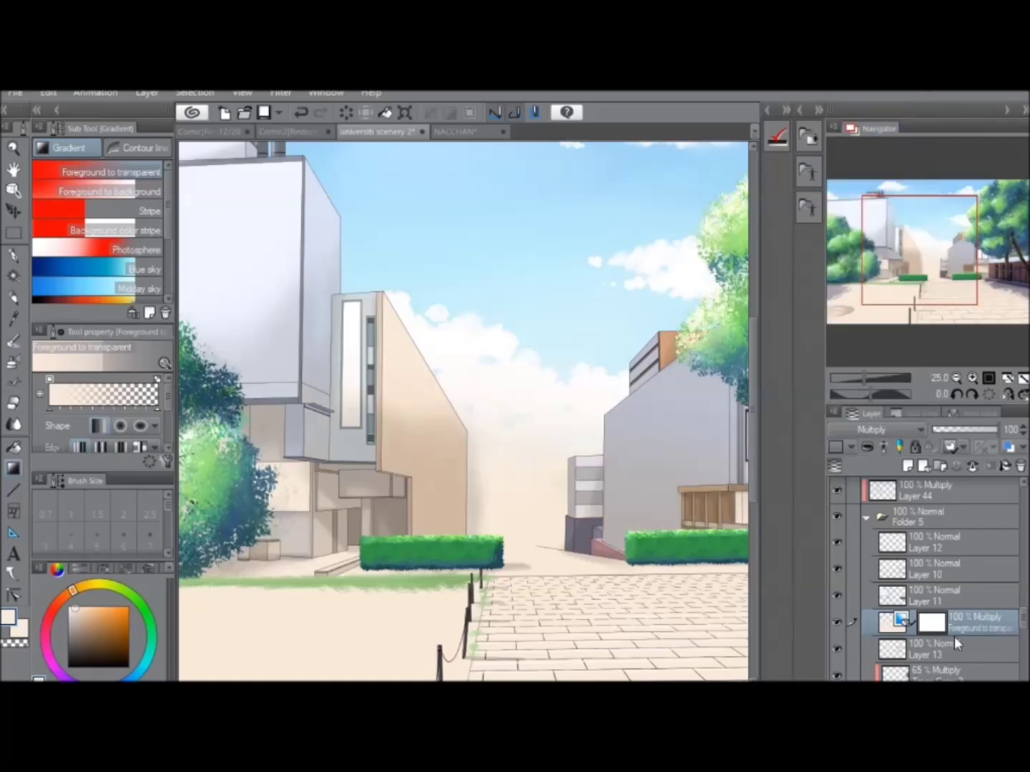
{"action": "left_click", "coordinate": [866, 447]}
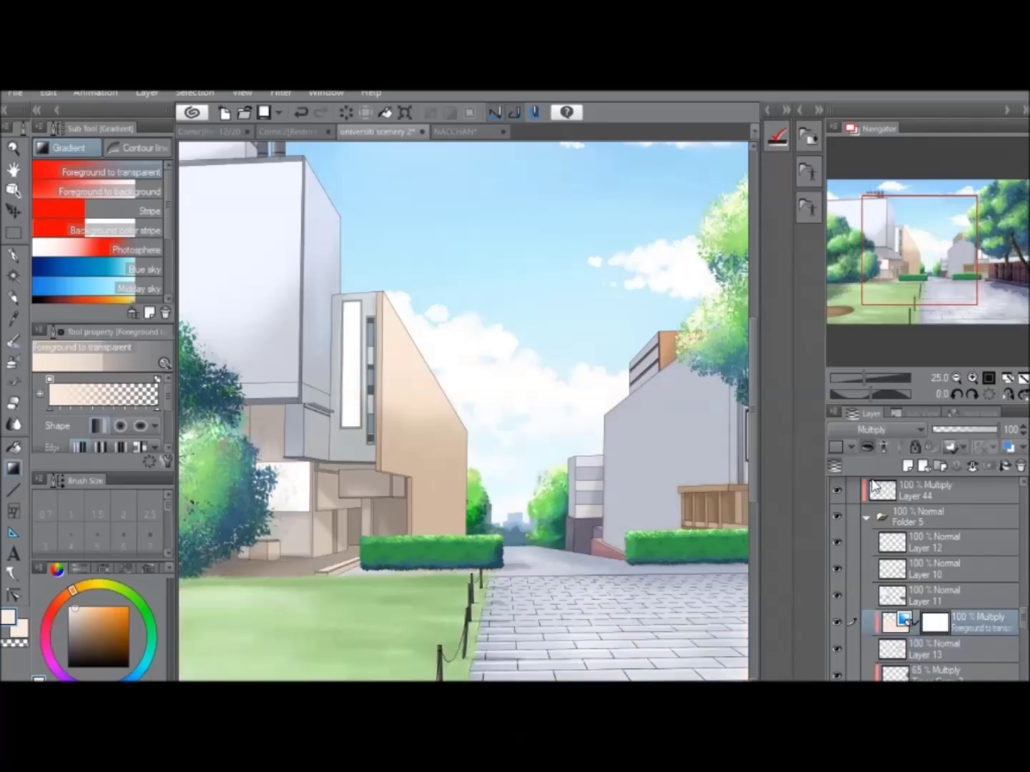
Compare the beige building with and without the clipped gradient by toggling the gradient layer's visibility.
{"action": "left_click", "coordinate": [835, 621]}
{"action": "left_click", "coordinate": [833, 621]}
{"action": "left_click", "coordinate": [833, 623]}
{"action": "left_click", "coordinate": [832, 623]}
{"action": "left_click", "coordinate": [830, 622]}
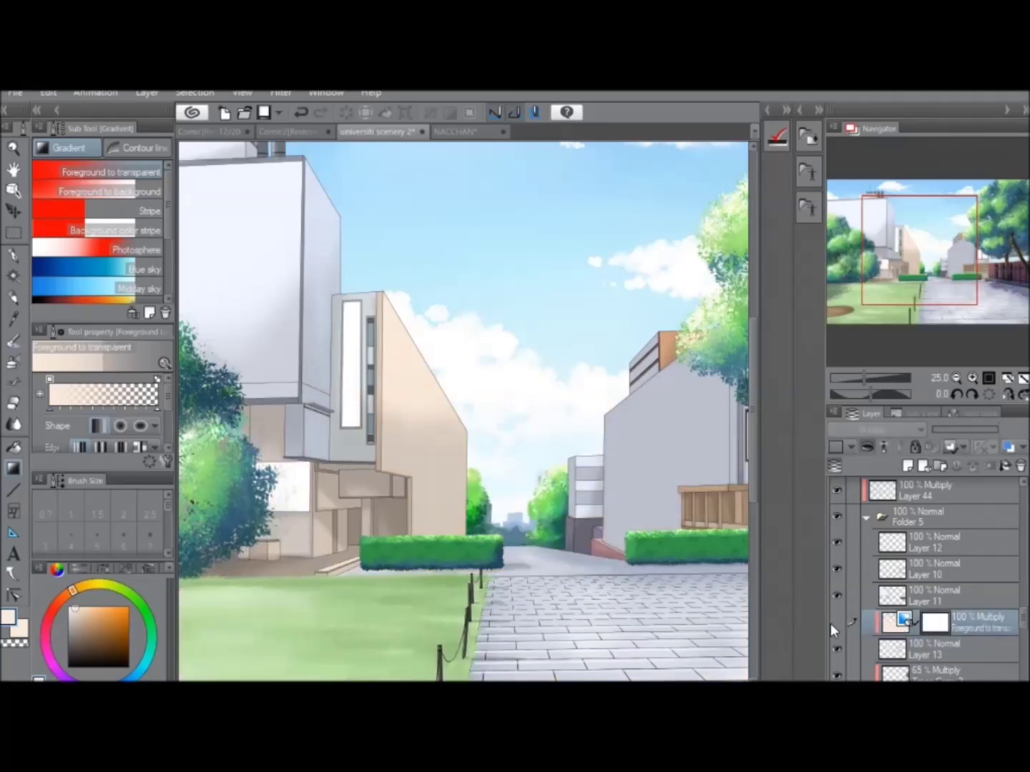
{"action": "left_click", "coordinate": [835, 622]}
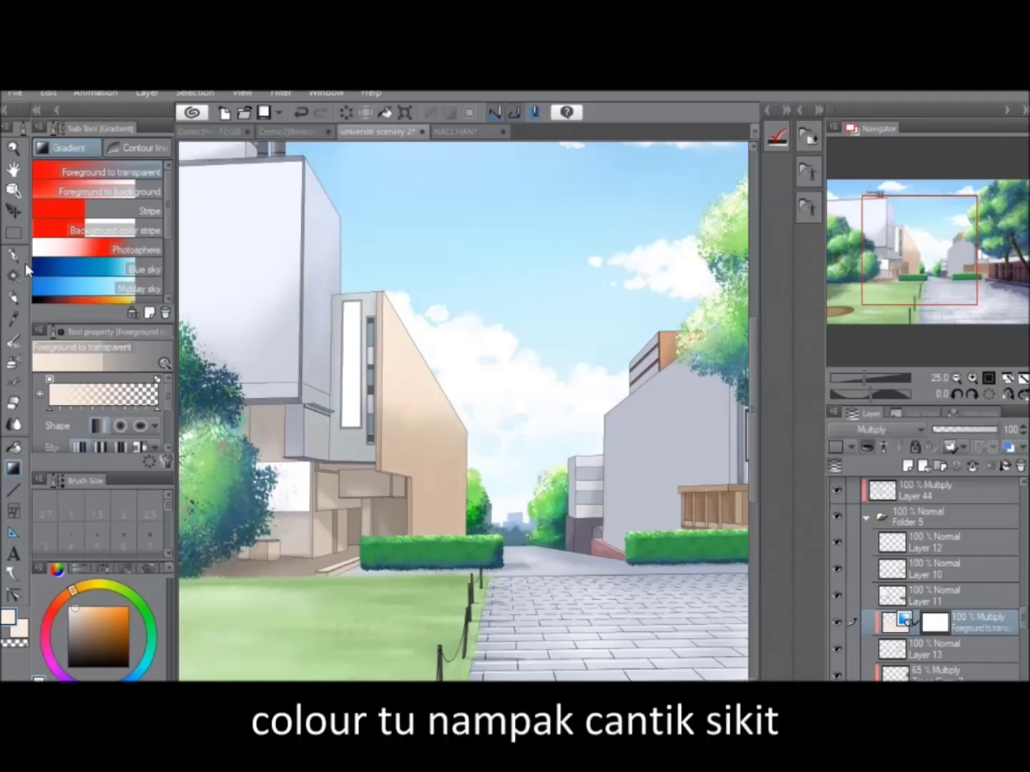
Erase excess beige gradient near the right-hand buildings with the Soft eraser and select Layer 2 above all the other layers.
{"action": "left_click", "coordinate": [15, 403]}
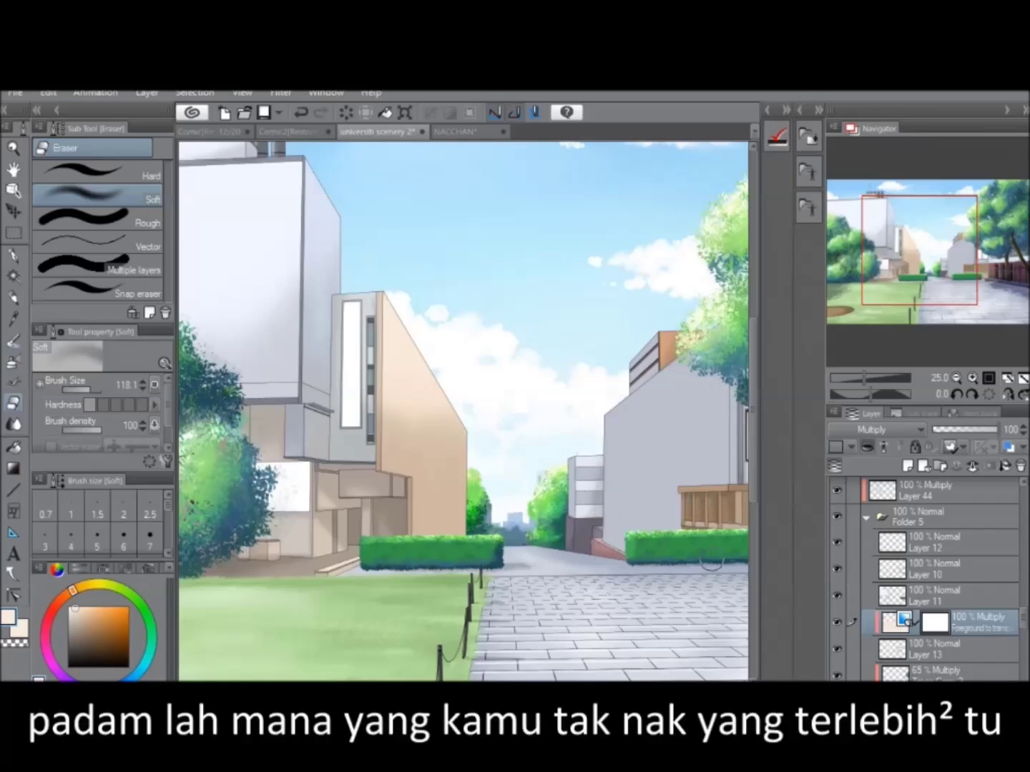
{"action": "left_click", "coordinate": [956, 378]}
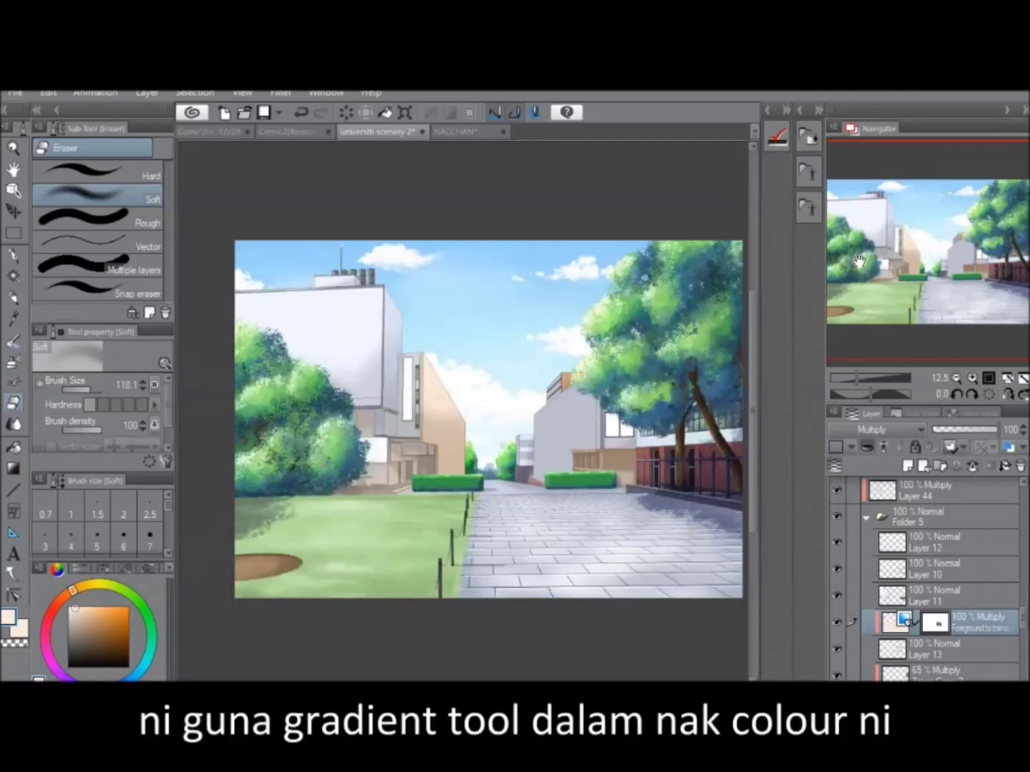
{"action": "left_click_drag", "start_coordinate": [1024, 621], "coordinate": [982, 467]}
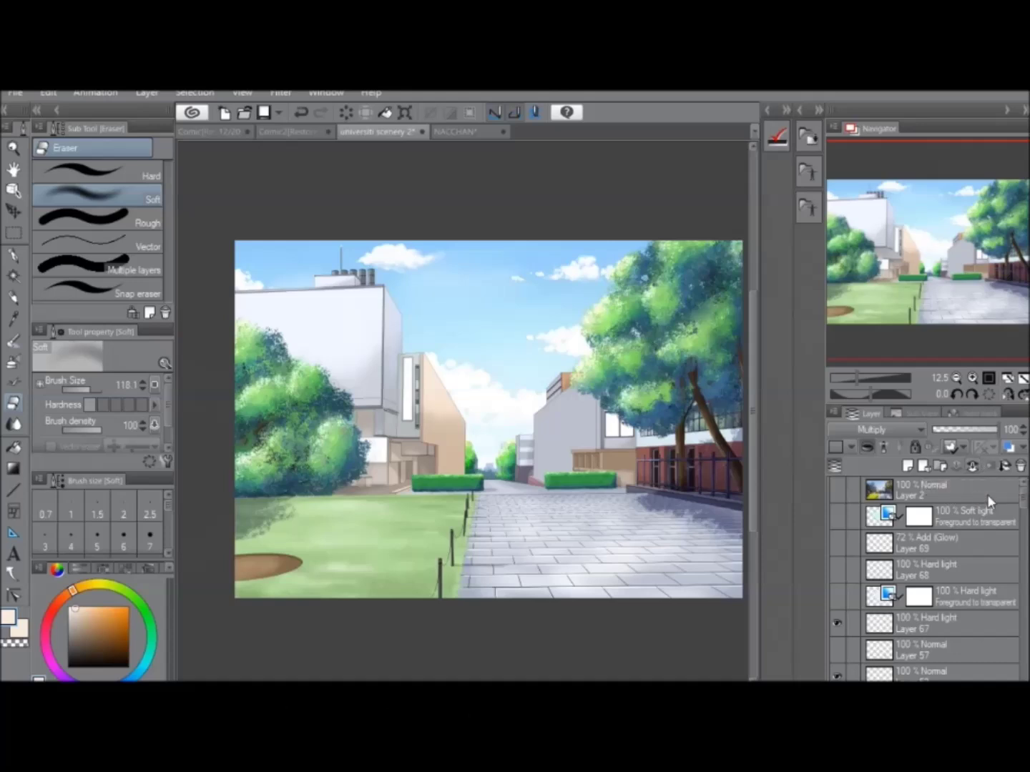
{"action": "left_click", "coordinate": [987, 493]}
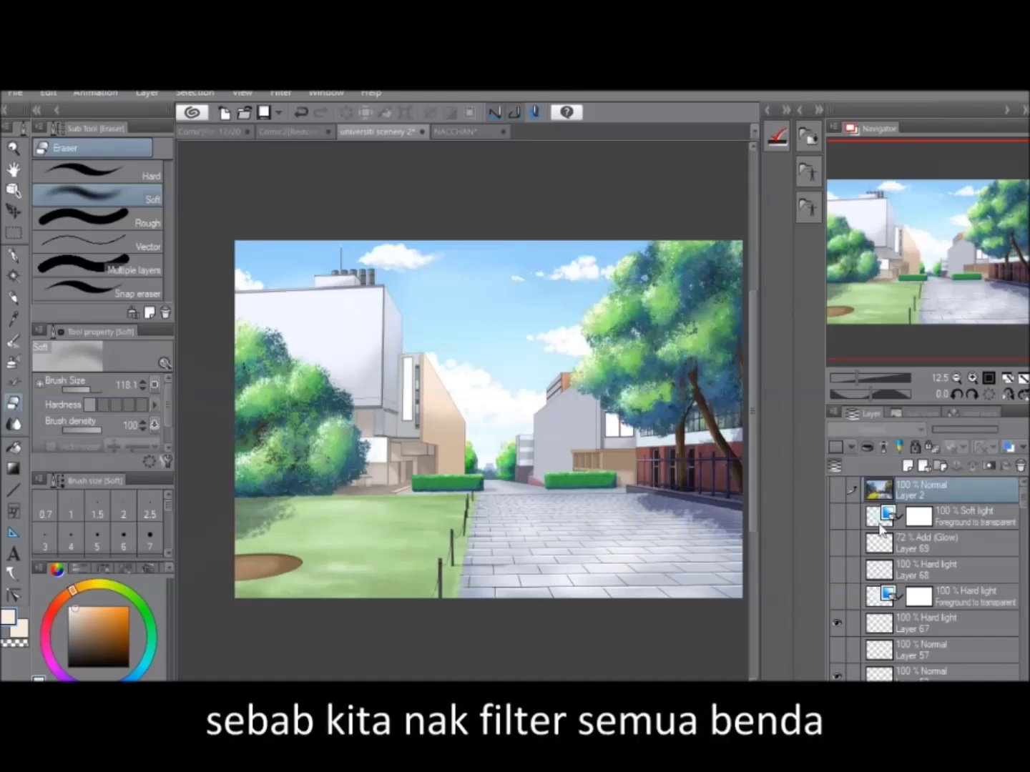
Try a Brightness/Contrast correction layer above Layer 2, previewing brightness at 100.
{"action": "right_click", "coordinate": [962, 491]}
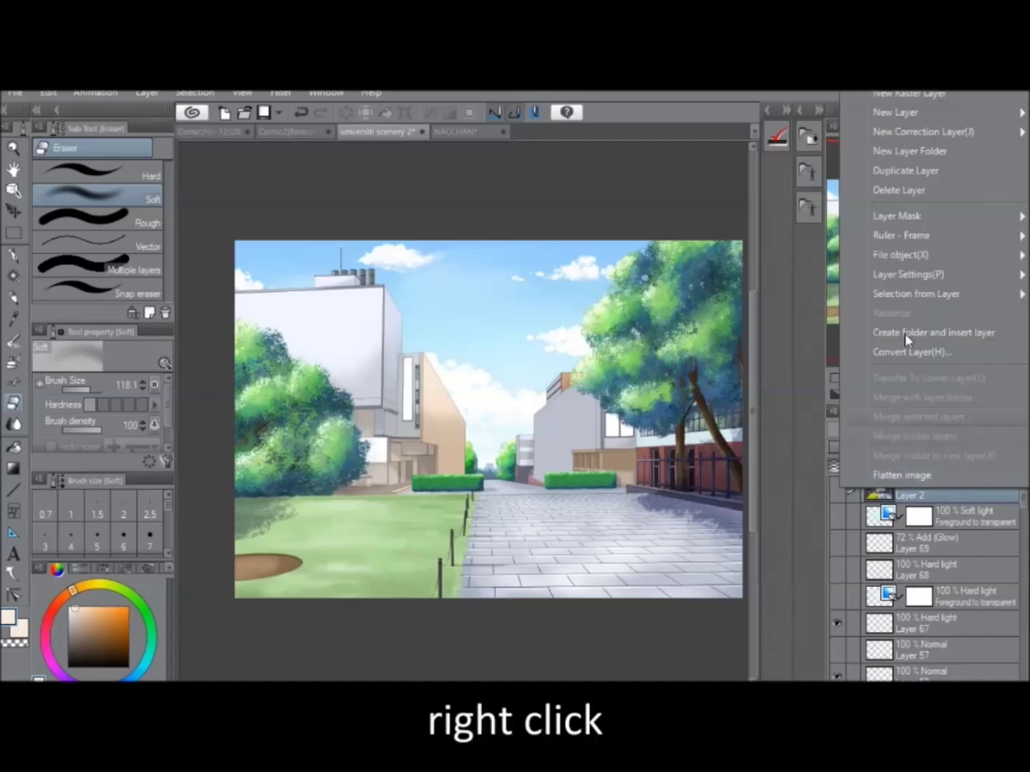
{"action": "mouse_move", "coordinate": [962, 135]}
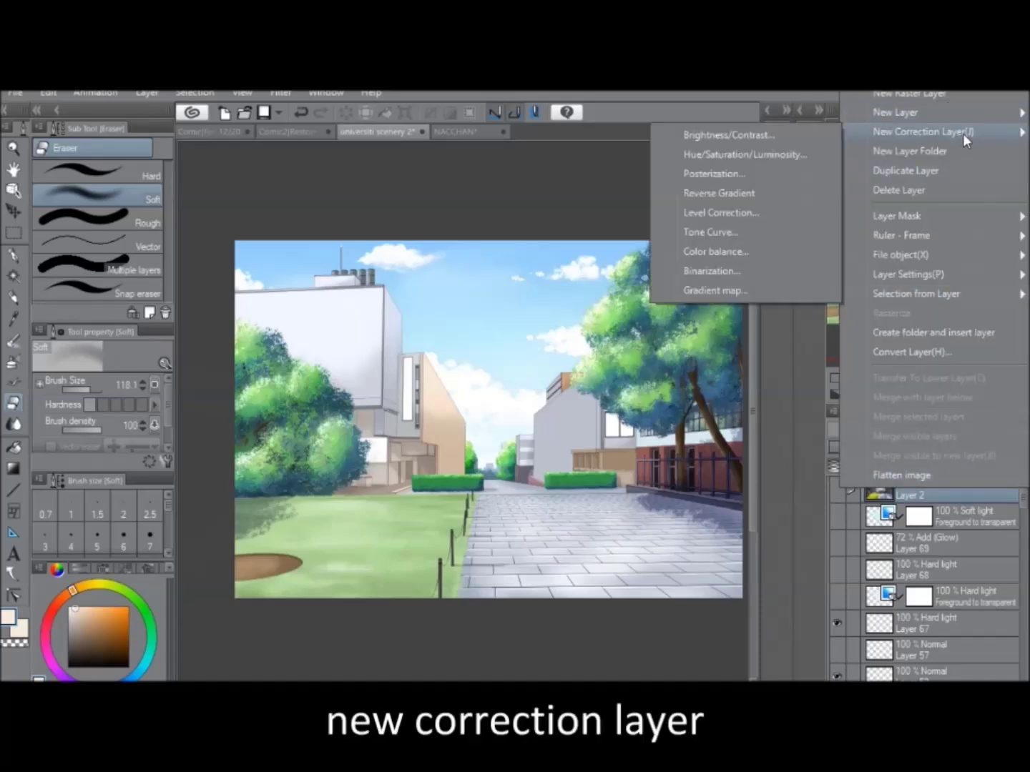
{"action": "left_click", "coordinate": [787, 135]}
{"action": "left_click_drag", "start_coordinate": [401, 371], "coordinate": [576, 339]}
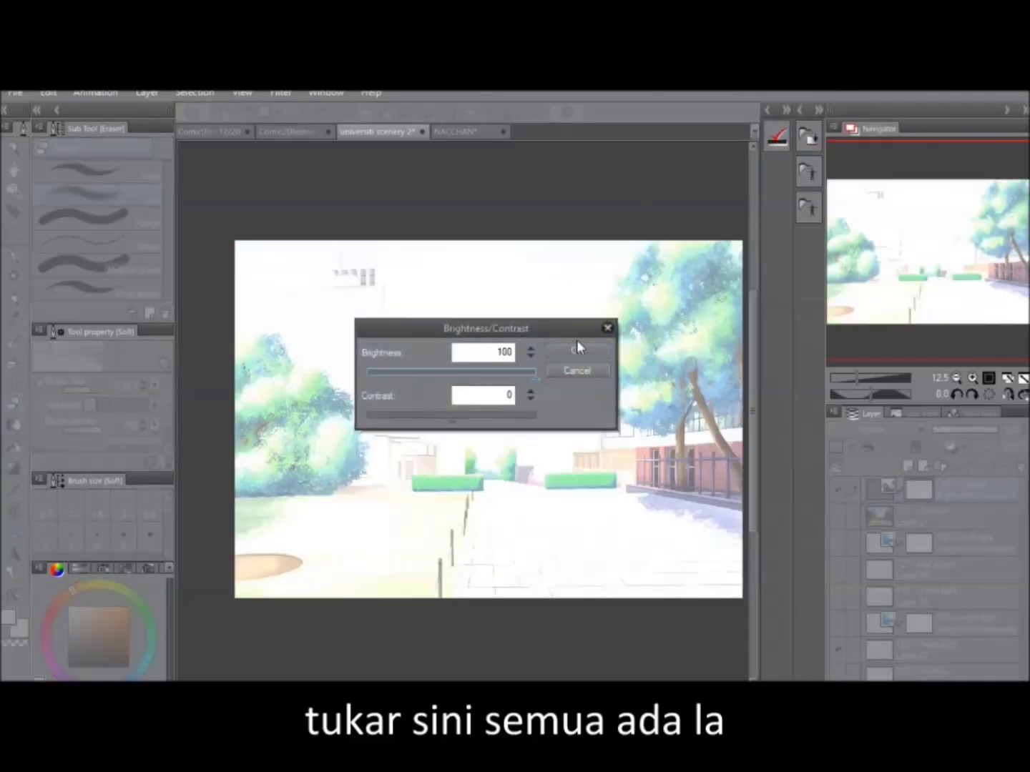
{"action": "left_click", "coordinate": [472, 370]}
{"action": "left_click", "coordinate": [596, 371]}
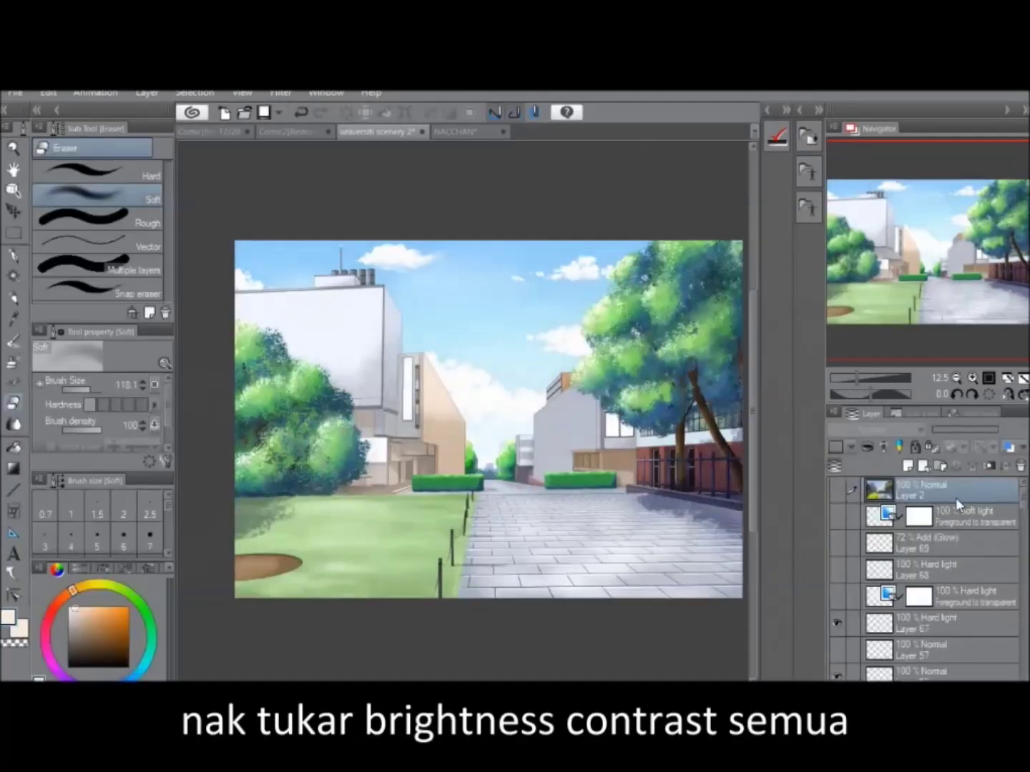
Try a Hue/Saturation/Luminosity correction layer above Layer 2, previewing changed values.
{"action": "right_click", "coordinate": [957, 502]}
{"action": "mouse_move", "coordinate": [924, 137]}
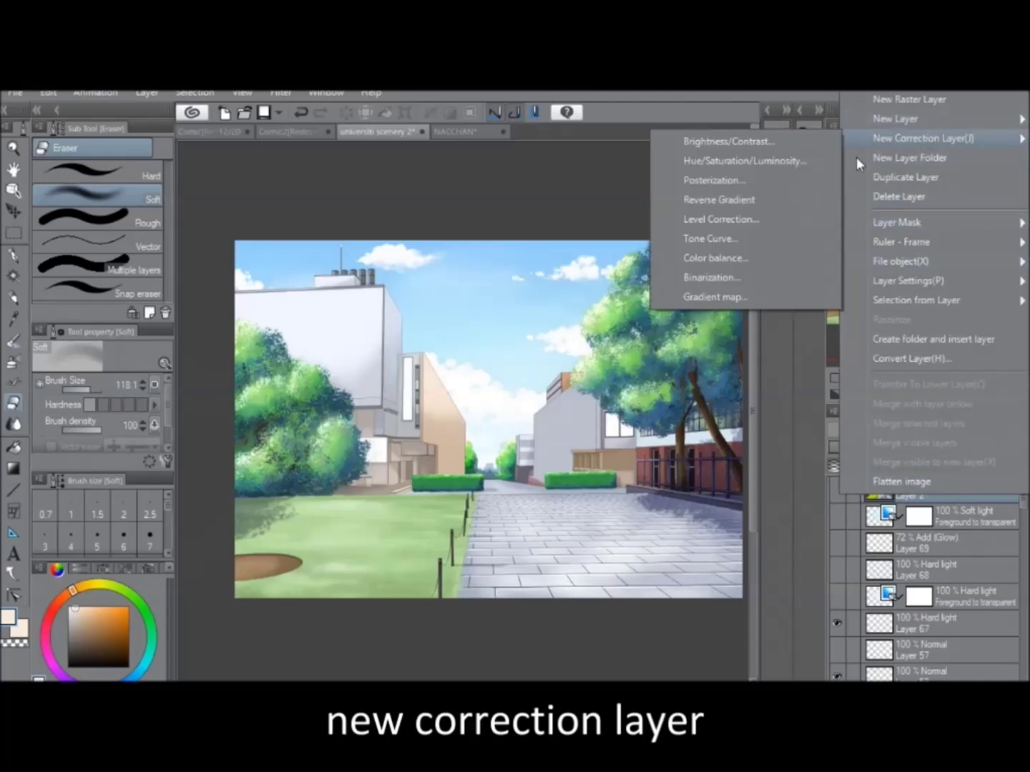
{"action": "left_click", "coordinate": [777, 161]}
{"action": "left_click_drag", "start_coordinate": [737, 469], "coordinate": [704, 452]}
{"action": "left_click", "coordinate": [950, 470]}
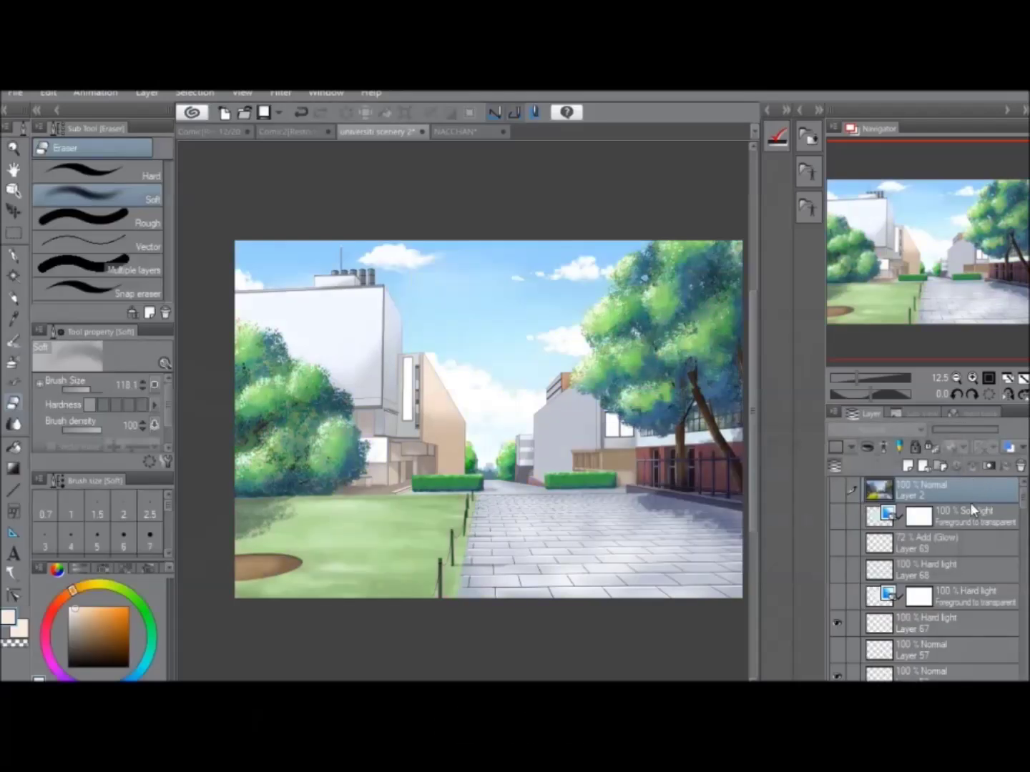
Add a Gradient map correction layer above Layer 2 using the orange 夕方 gradient from the 仕上げ用グラデ set.
{"action": "right_click", "coordinate": [975, 505]}
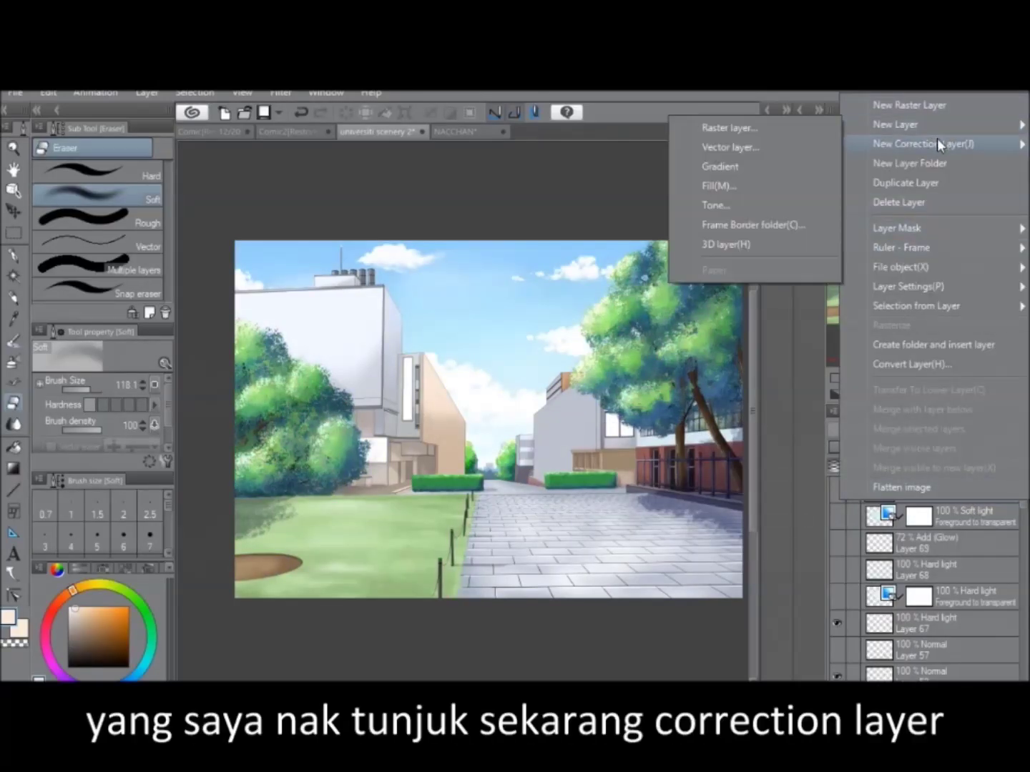
{"action": "mouse_move", "coordinate": [938, 144]}
{"action": "left_click", "coordinate": [774, 302]}
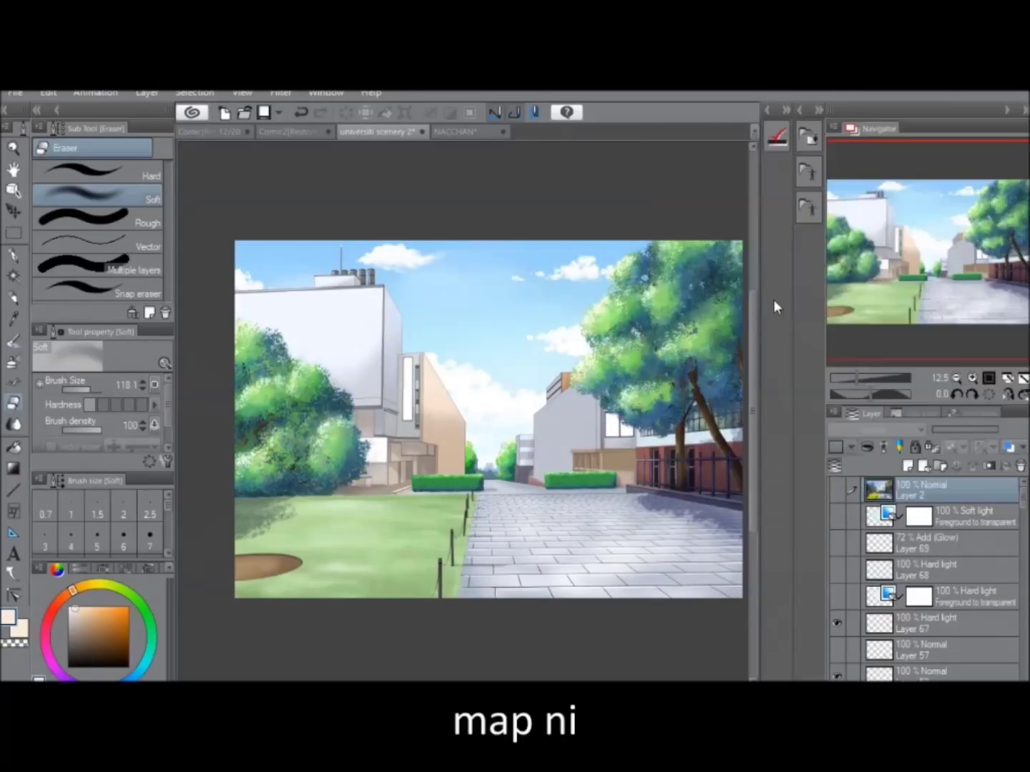
{"action": "left_click_drag", "start_coordinate": [735, 151], "coordinate": [837, 146]}
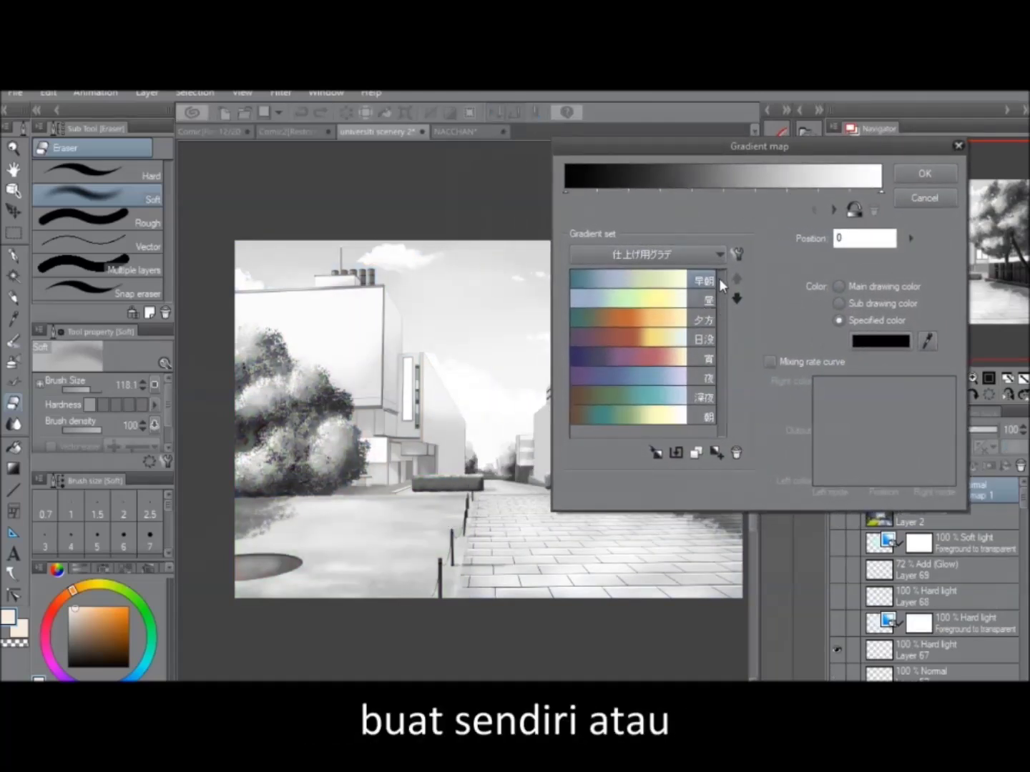
{"action": "left_click", "coordinate": [660, 323]}
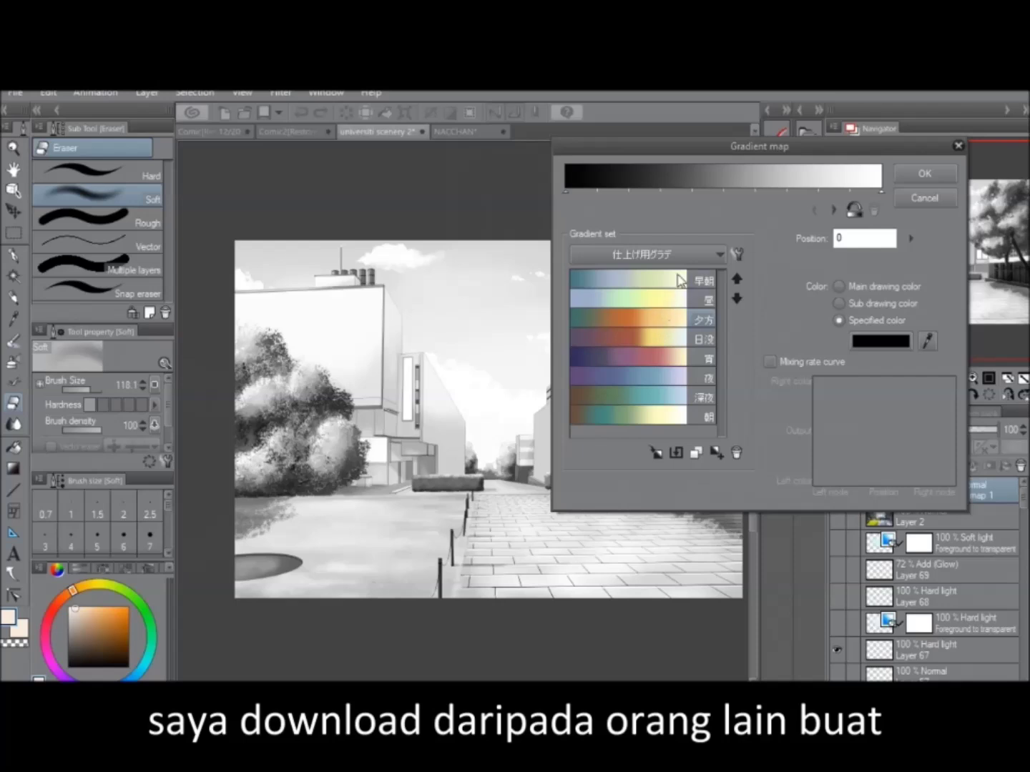
{"action": "left_click_drag", "start_coordinate": [797, 149], "coordinate": [750, 251]}
{"action": "left_click", "coordinate": [718, 480]}
{"action": "left_click", "coordinate": [903, 282]}
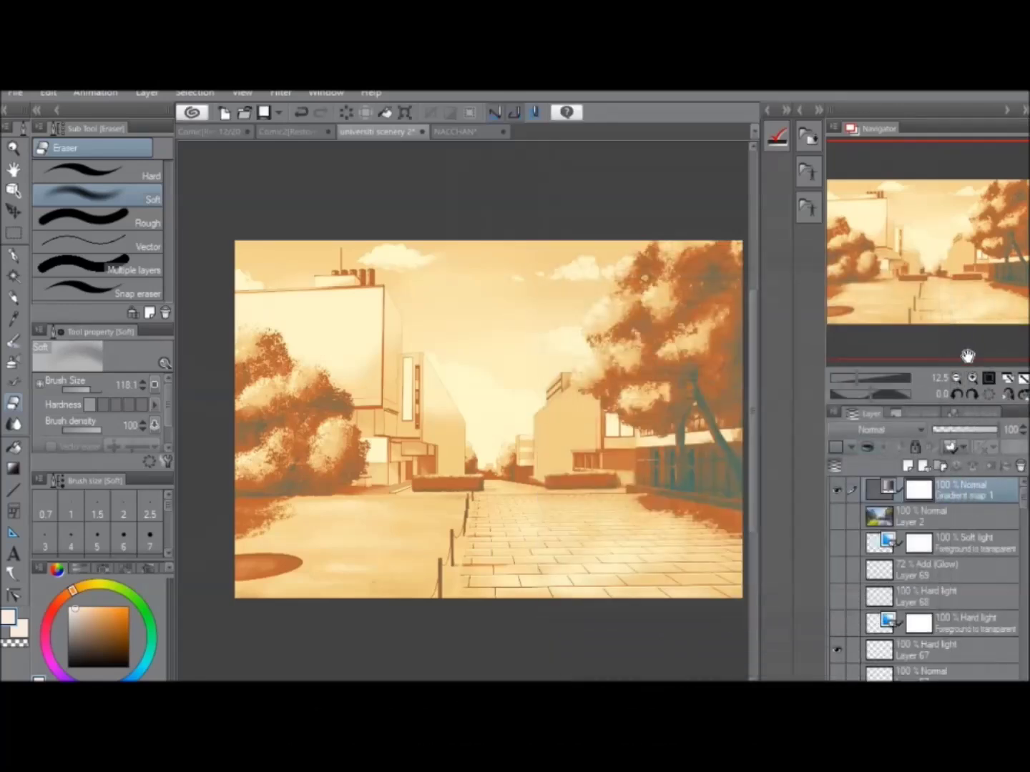
Try the Gradient map layer at 59% opacity across the scene, set it to 70%, and hide the layer.
{"action": "scroll", "coordinate": [962, 357], "scroll_direction": "up", "scroll_amount": 2}
{"action": "scroll", "coordinate": [951, 355], "scroll_direction": "down", "scroll_amount": 2}
{"action": "left_click", "coordinate": [964, 262]}
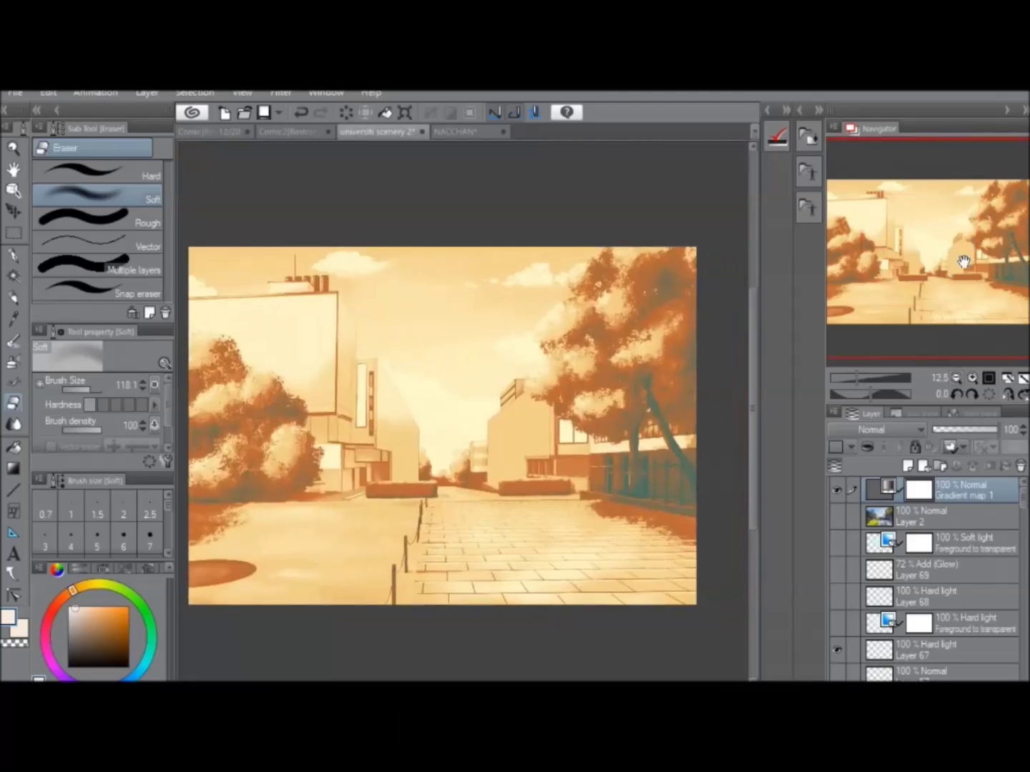
{"action": "mouse_move", "coordinate": [977, 433]}
{"action": "left_mouse_down"}
{"action": "mouse_move", "coordinate": [960, 429]}
{"action": "mouse_move", "coordinate": [985, 430]}
{"action": "left_mouse_up"}
{"action": "left_click", "coordinate": [972, 377]}
{"action": "left_click_drag", "start_coordinate": [887, 269], "coordinate": [978, 270]}
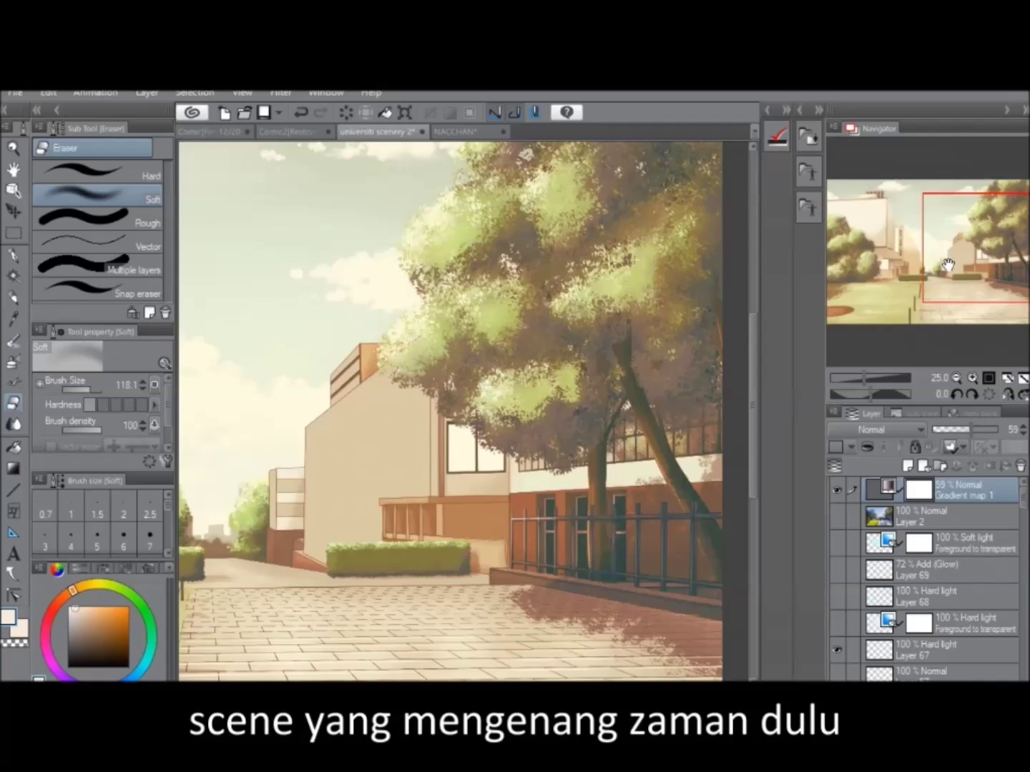
{"action": "left_click_drag", "start_coordinate": [949, 265], "coordinate": [955, 261]}
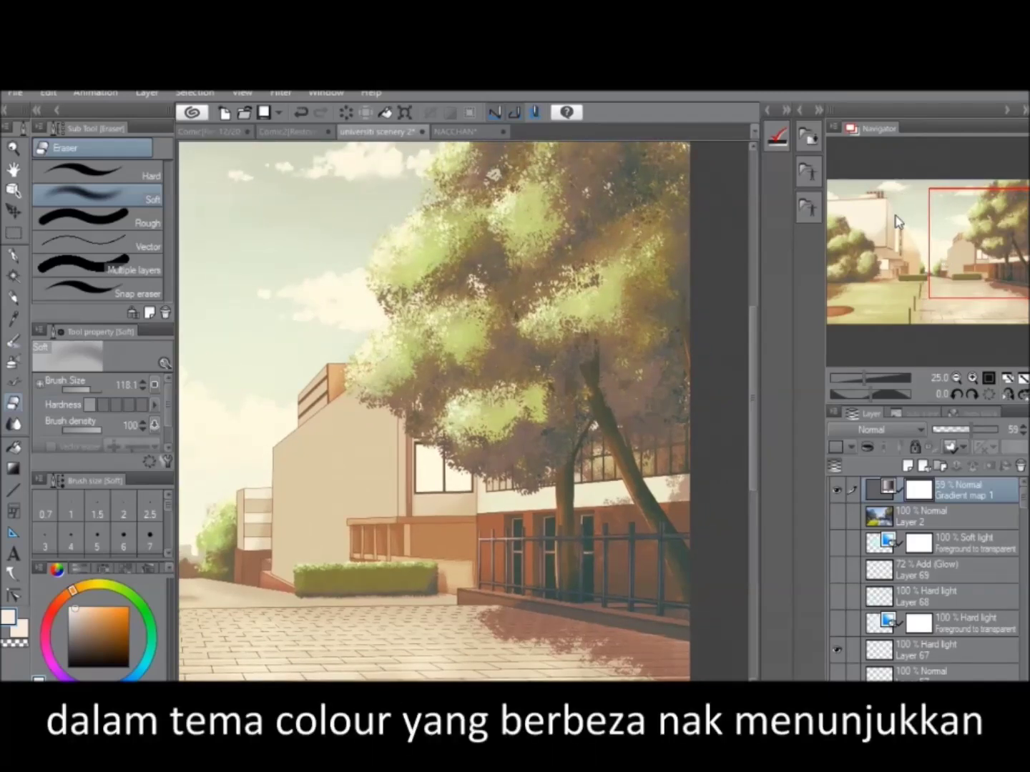
{"action": "left_click", "coordinate": [898, 221]}
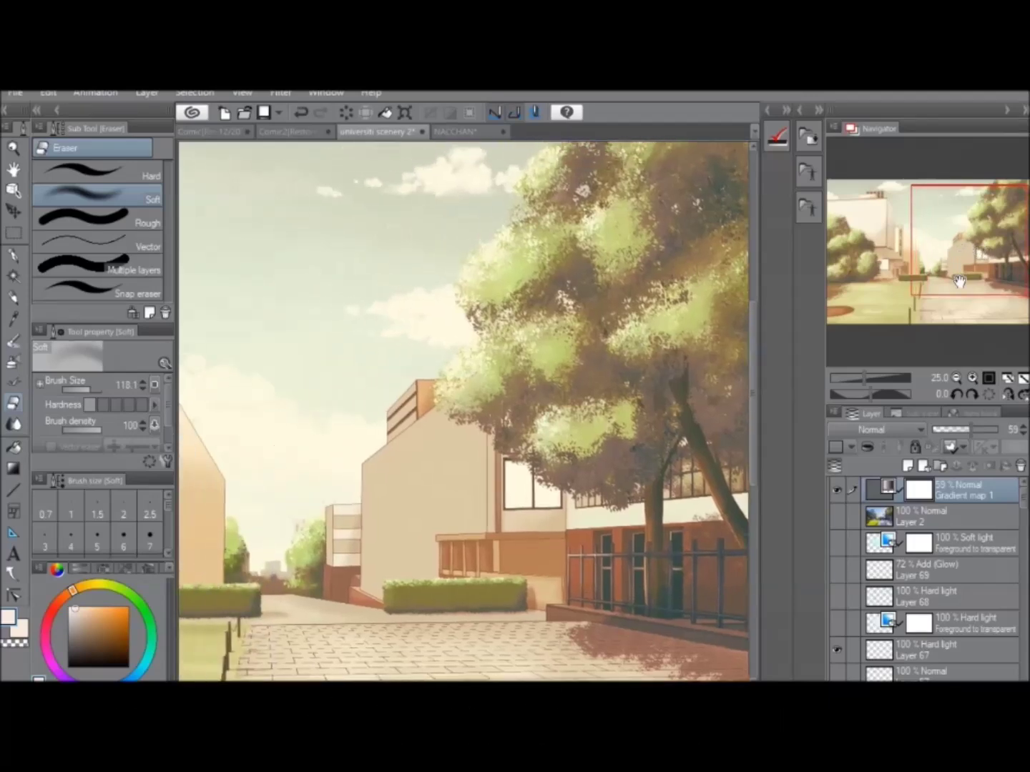
{"action": "scroll", "coordinate": [945, 266], "scroll_direction": "down", "scroll_amount": 1}
{"action": "left_click_drag", "start_coordinate": [944, 265], "coordinate": [857, 247]}
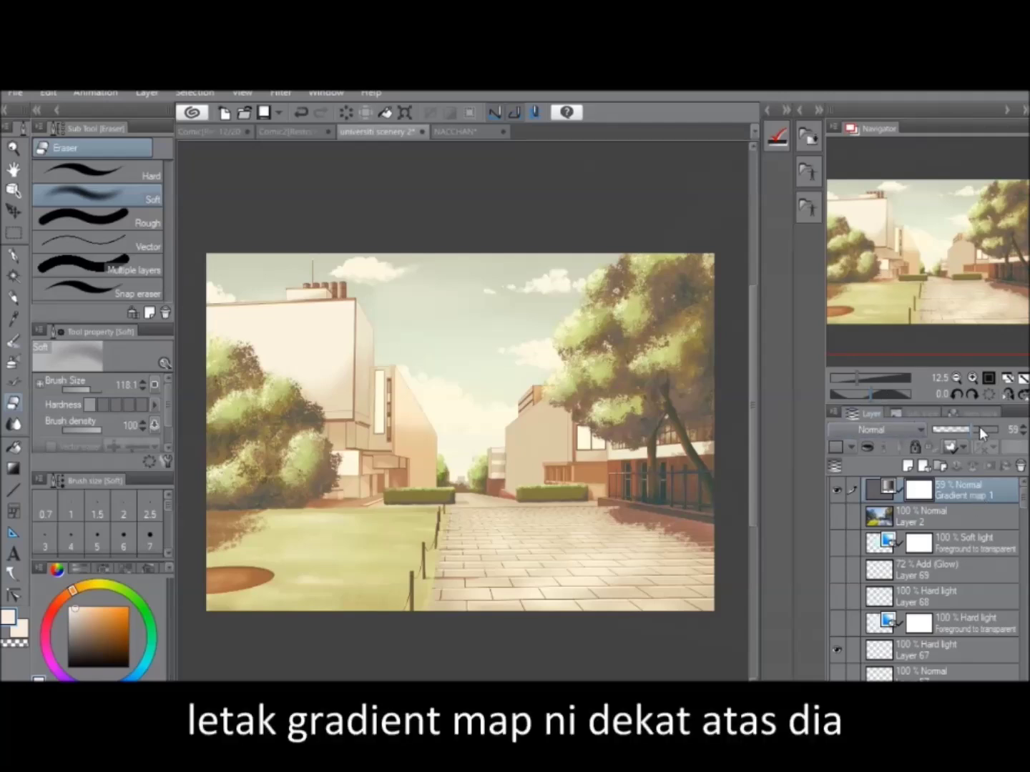
{"action": "left_click_drag", "start_coordinate": [979, 426], "coordinate": [984, 428]}
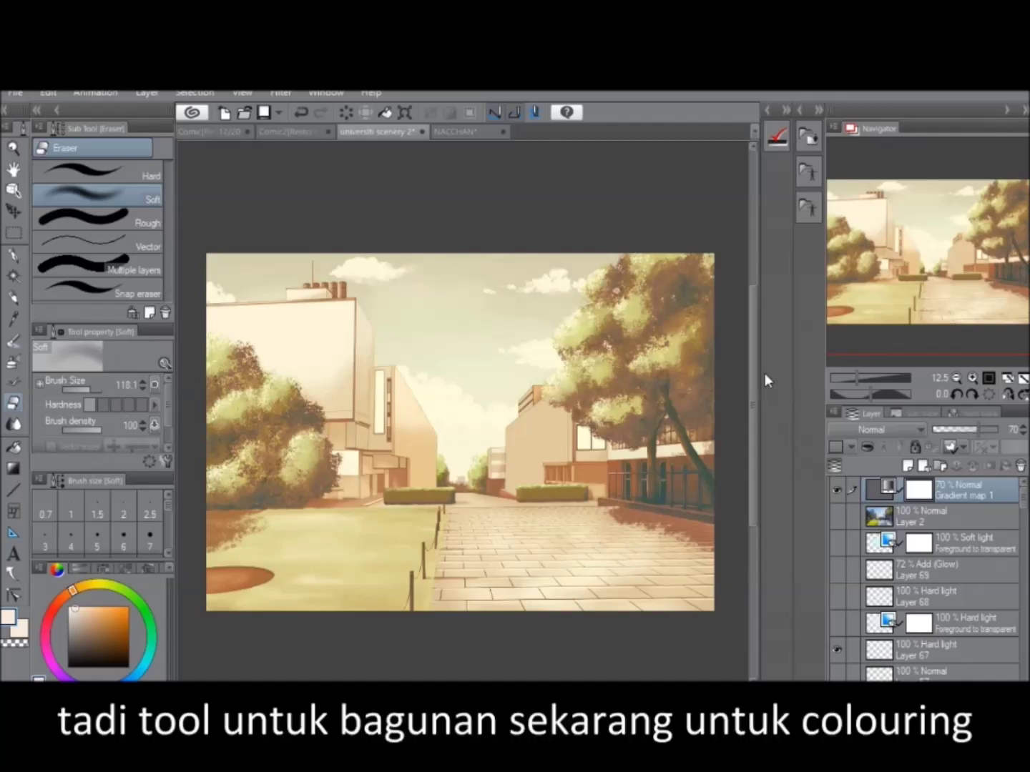
{"action": "left_click", "coordinate": [836, 490]}
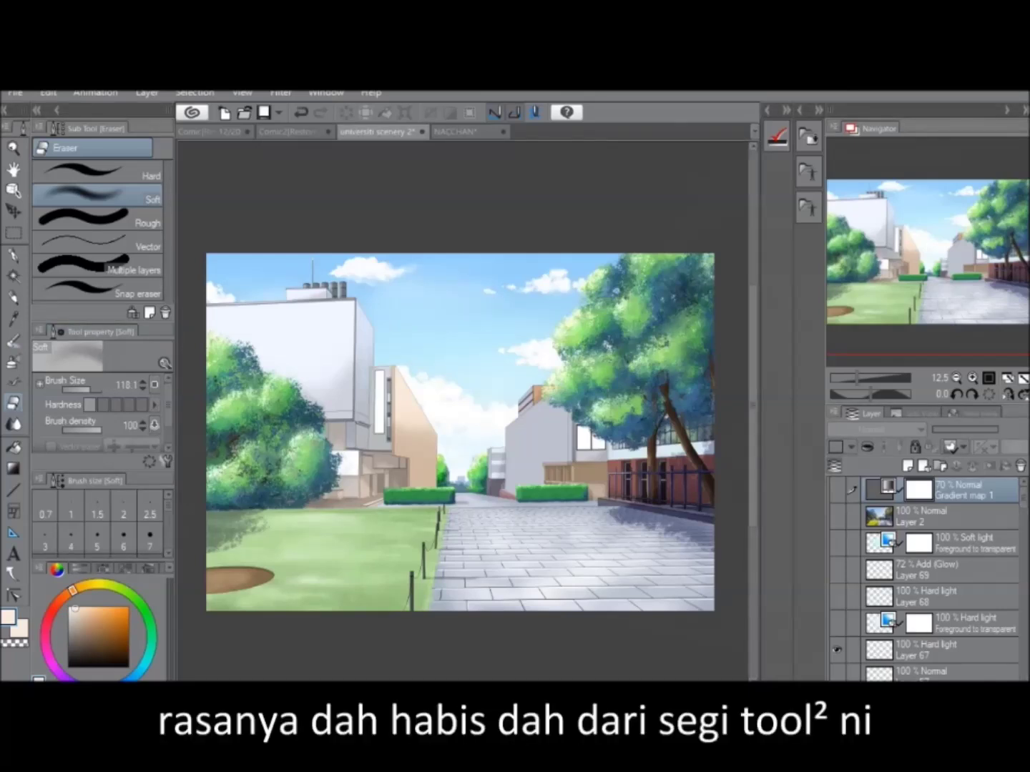
Look through the Download materials for further brushes, images and 3D resources, and close the list.
{"action": "left_click", "coordinate": [798, 109]}
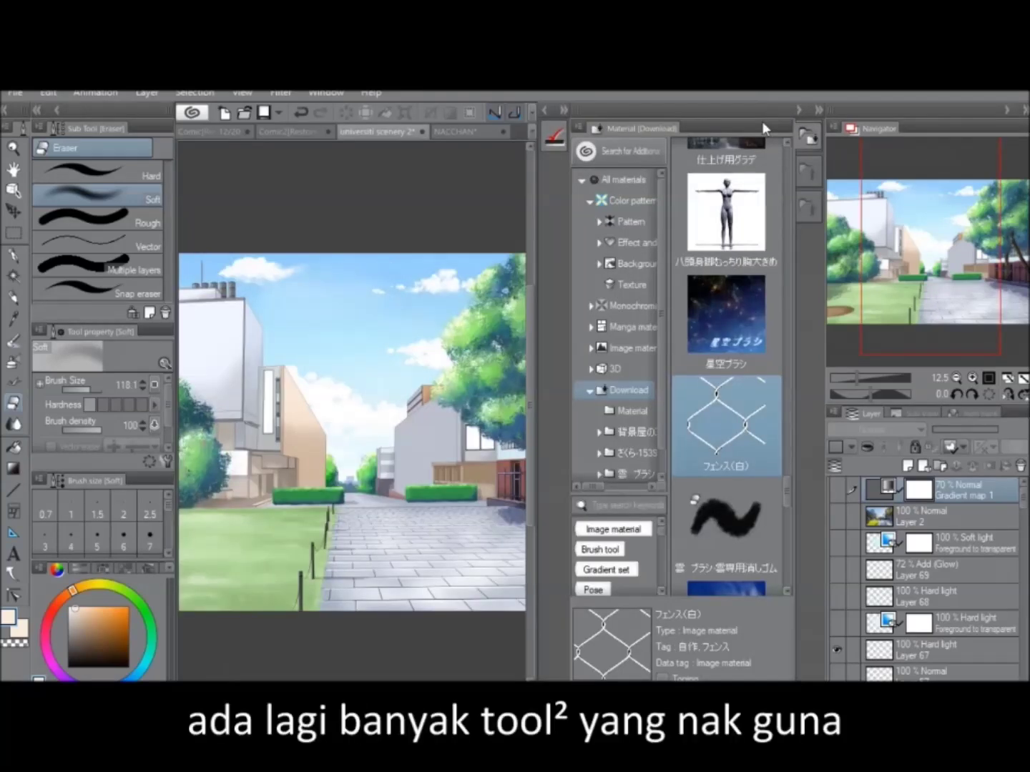
{"action": "scroll", "coordinate": [662, 309], "scroll_direction": "down", "scroll_amount": 1}
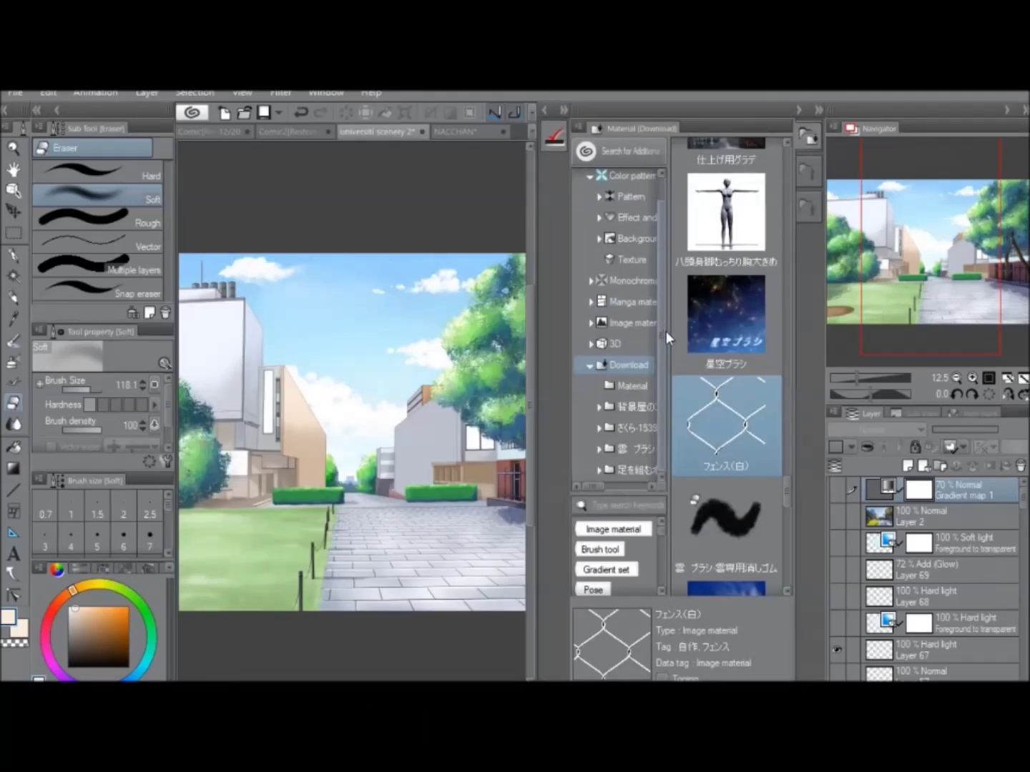
{"action": "left_click", "coordinate": [800, 110]}
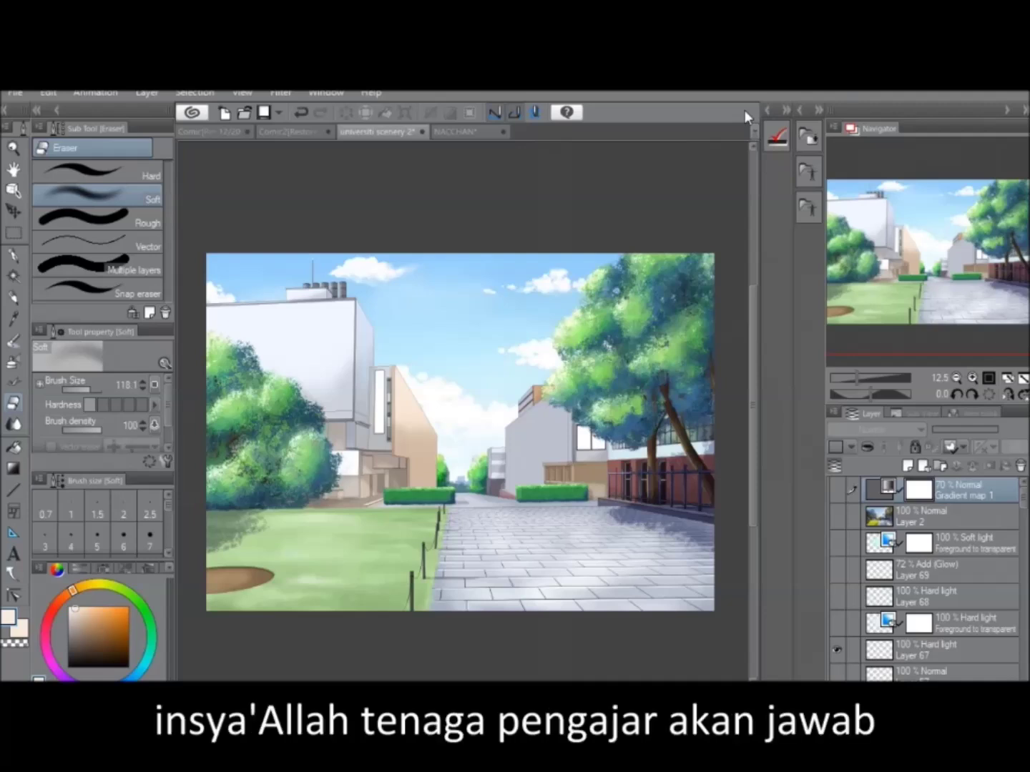
{"action": "mouse_move", "coordinate": [889, 241]}
{"action": "left_mouse_down"}
{"action": "mouse_move", "coordinate": [870, 241]}
{"action": "mouse_move", "coordinate": [891, 241]}
{"action": "left_mouse_up"}
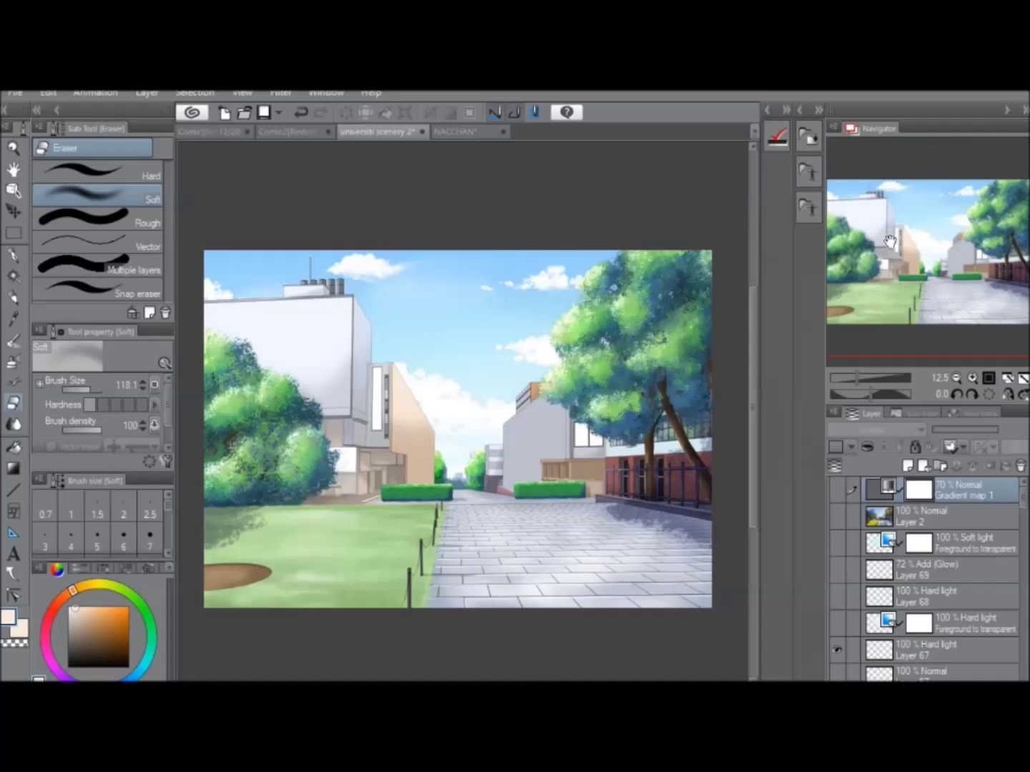
Prepare the blank Comic2[Restore] document by selecting Layer 1 and choosing black as the drawing colour.
{"action": "left_click", "coordinate": [460, 133]}
{"action": "left_click", "coordinate": [298, 132]}
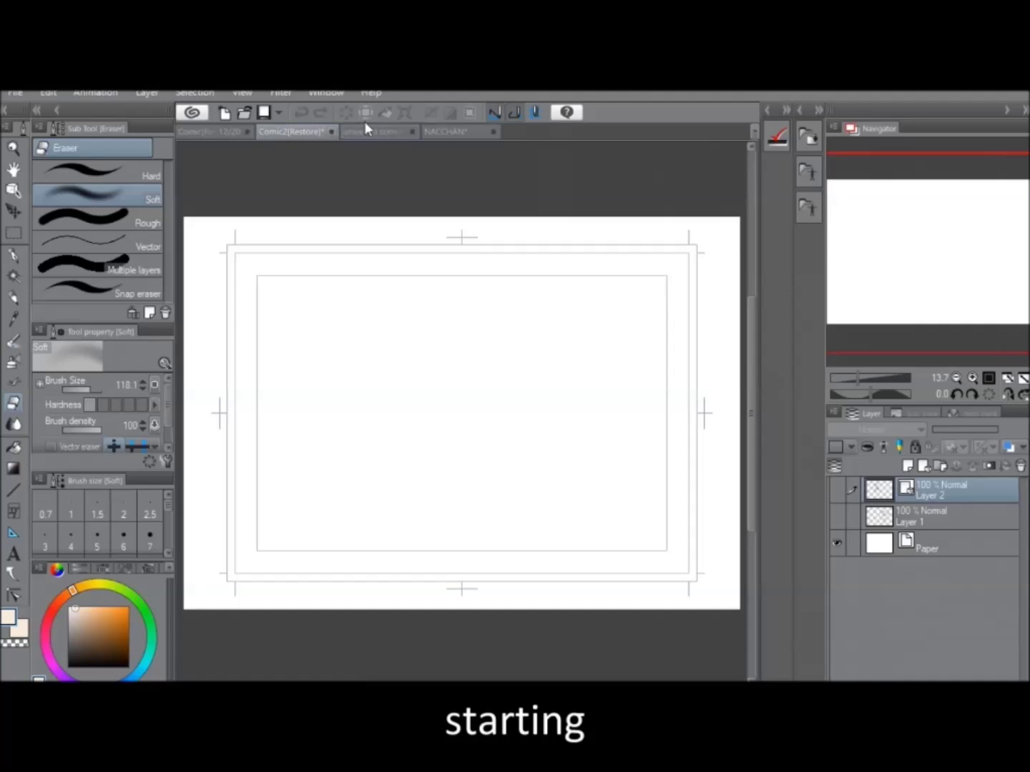
{"action": "left_click", "coordinate": [807, 136]}
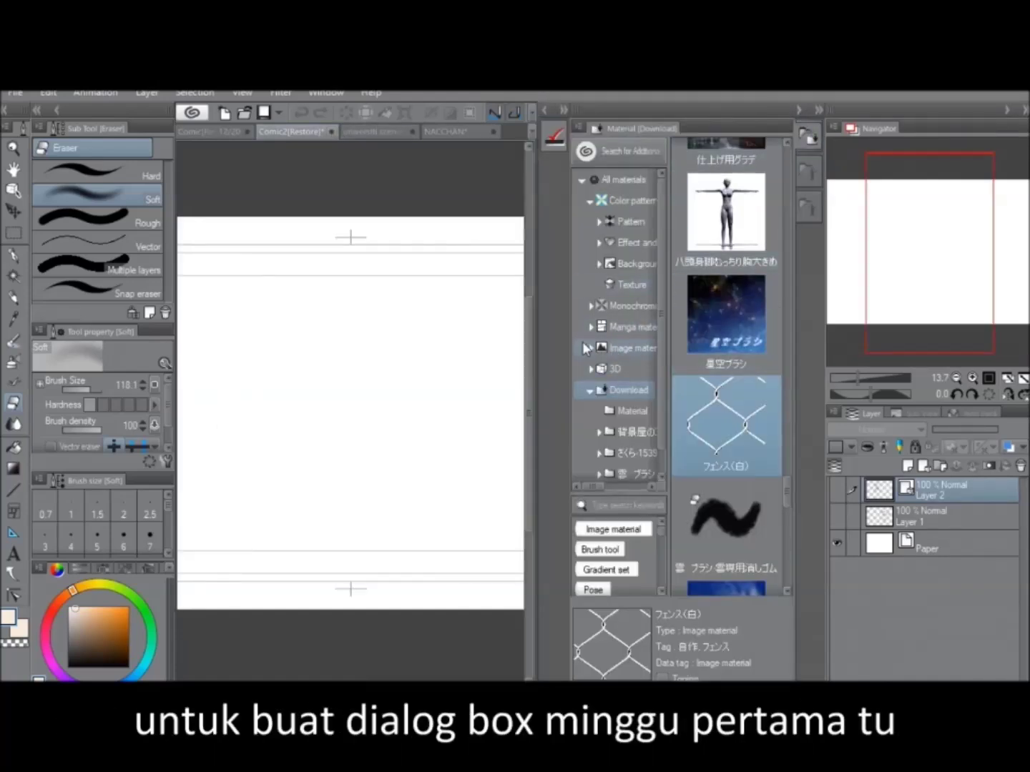
{"action": "left_click", "coordinate": [967, 519]}
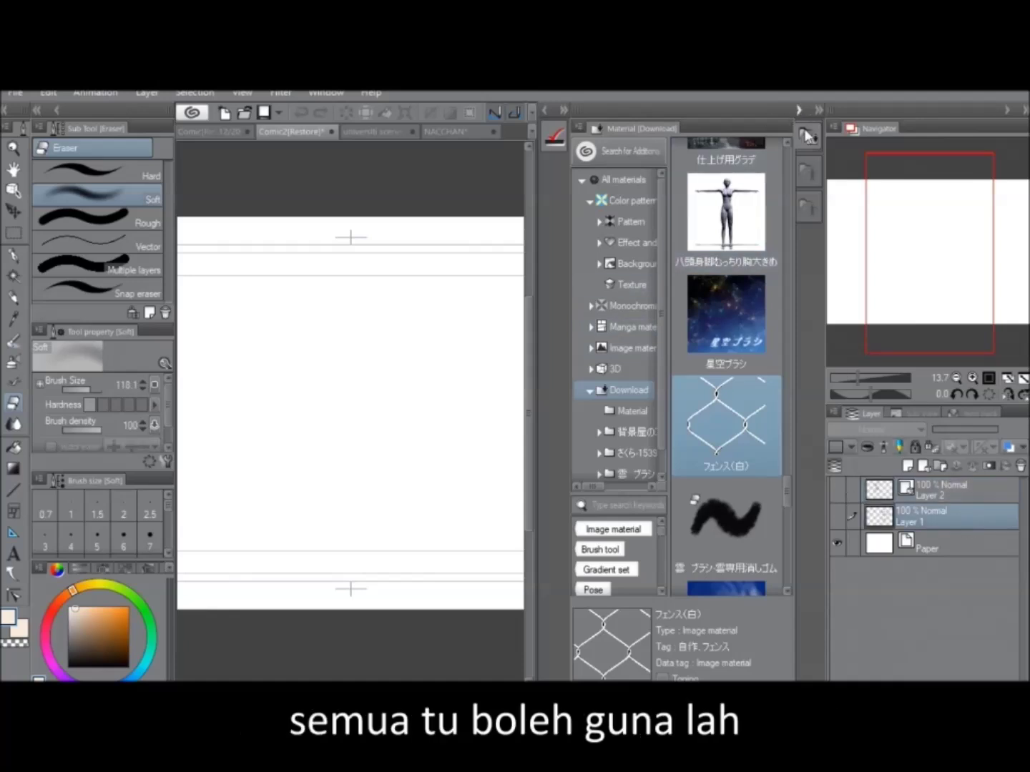
{"action": "left_click", "coordinate": [763, 94]}
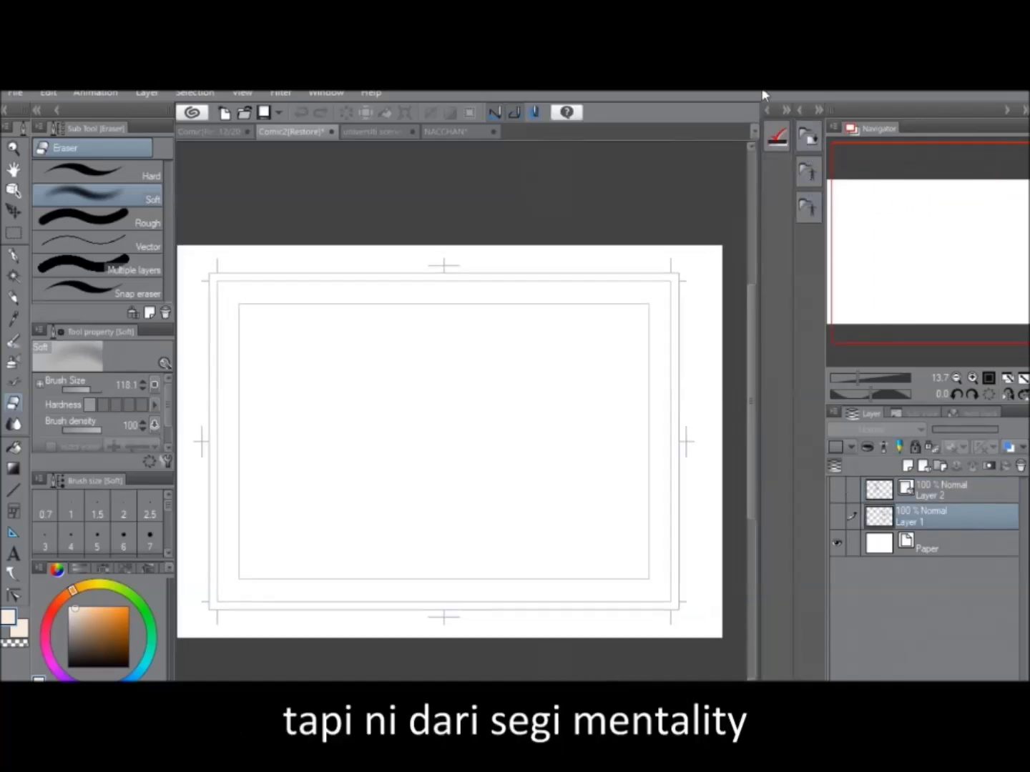
{"action": "left_click", "coordinate": [68, 666]}
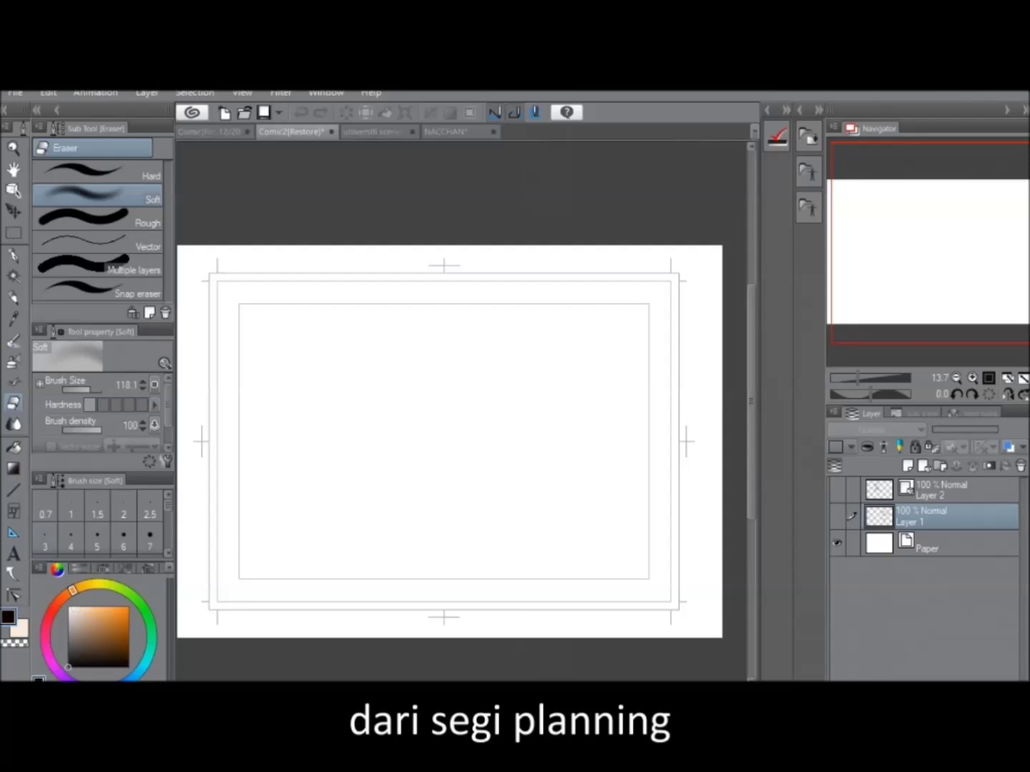
Select the G-pen for writing and bring the whole comic page into view.
{"action": "left_click", "coordinate": [13, 254]}
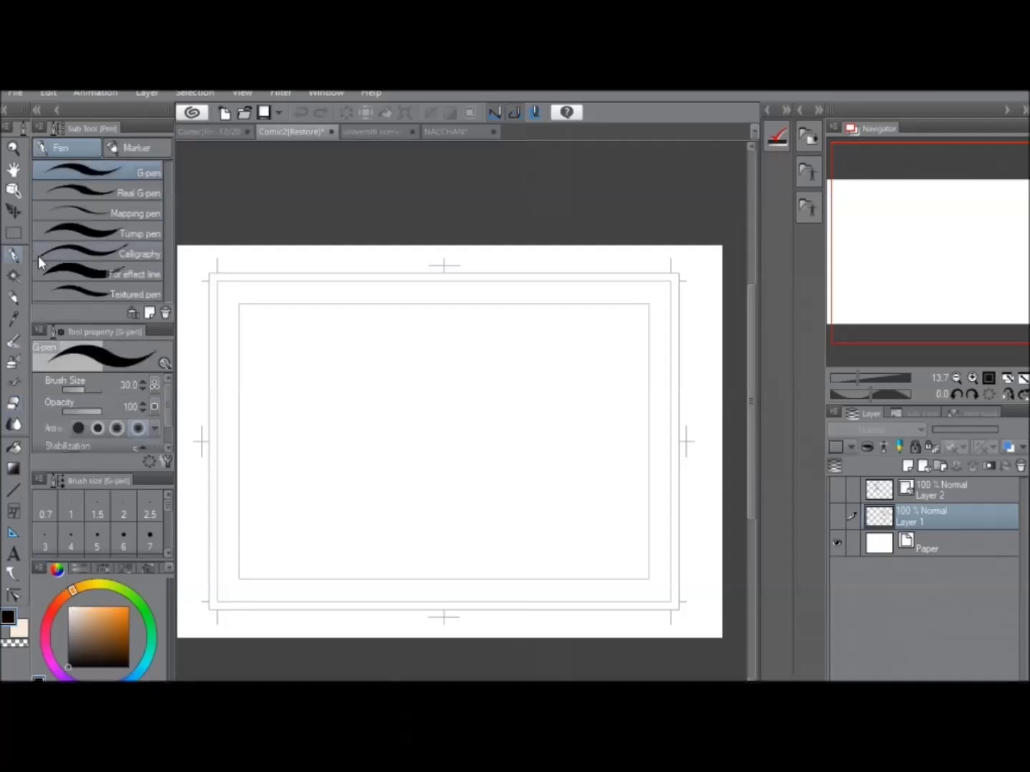
{"action": "left_click", "coordinate": [972, 377]}
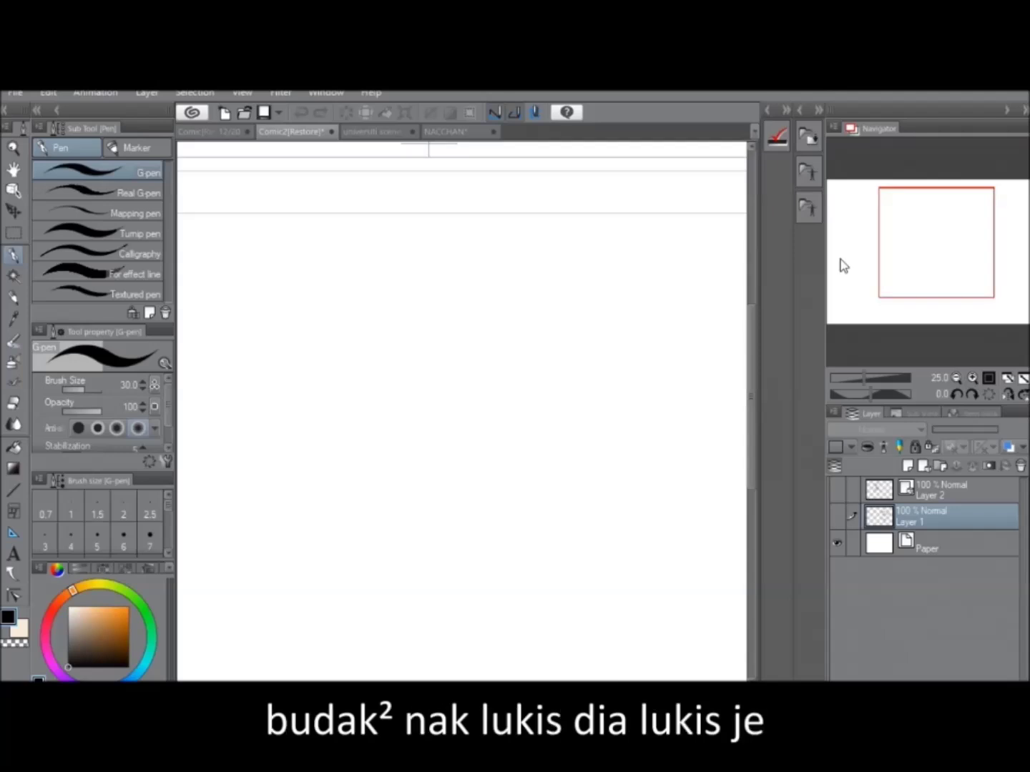
{"action": "left_click", "coordinate": [956, 377]}
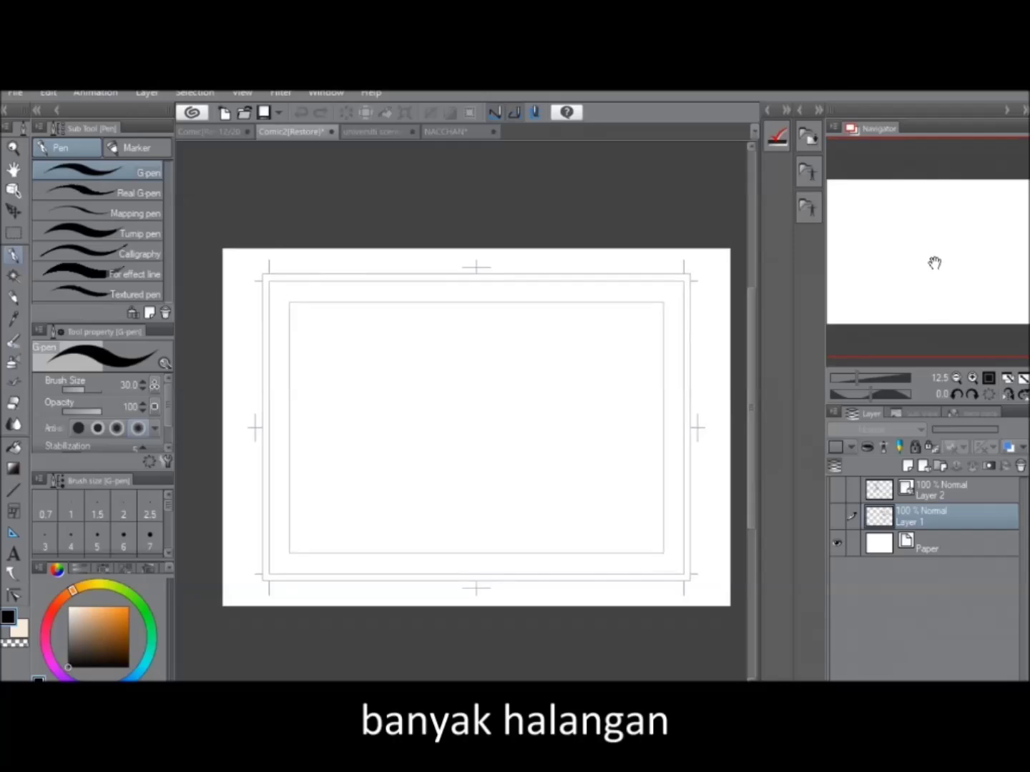
{"action": "left_click_drag", "start_coordinate": [938, 261], "coordinate": [885, 247]}
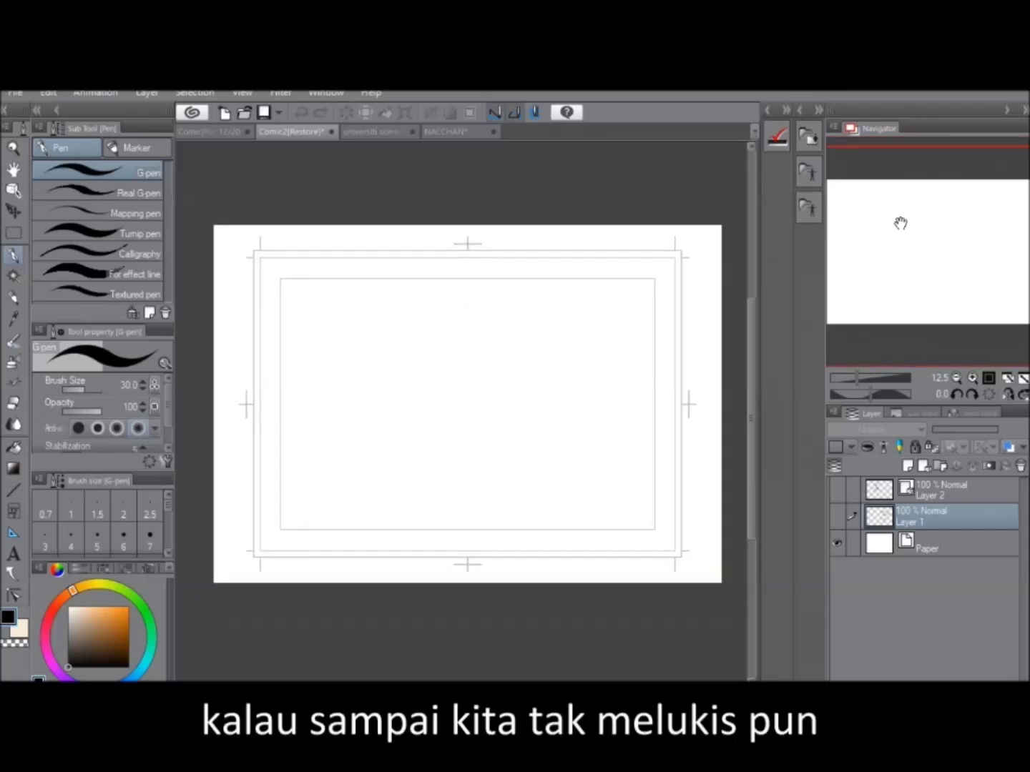
{"action": "left_click_drag", "start_coordinate": [923, 227], "coordinate": [925, 217]}
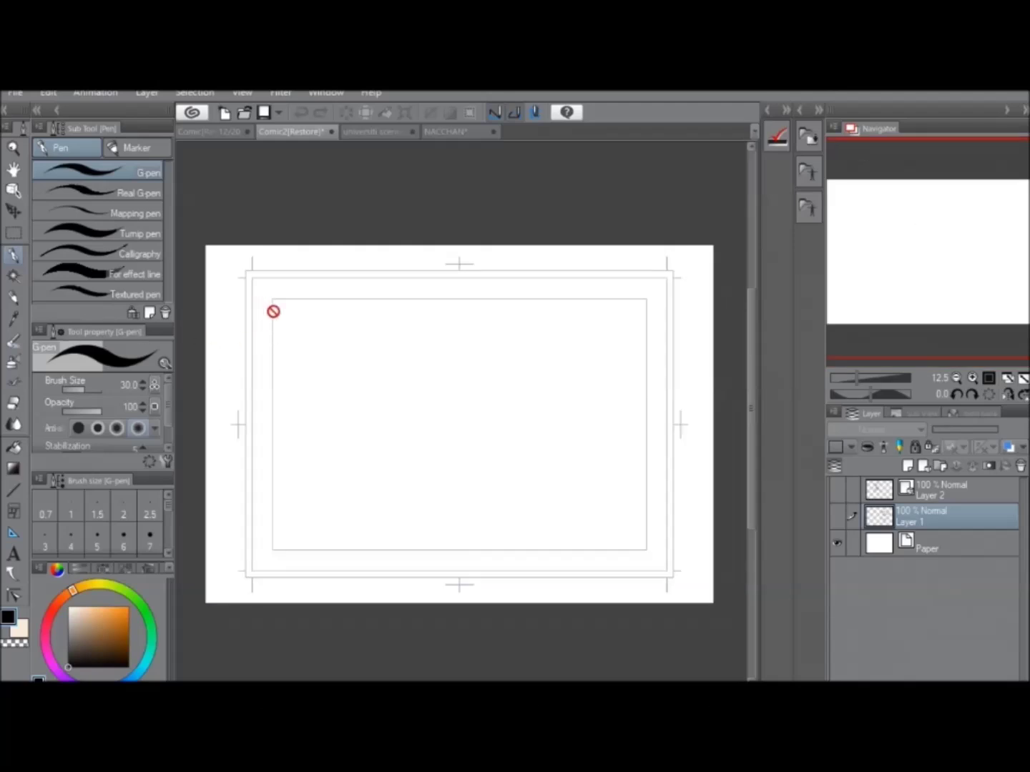
Delete the two layers holding the old handwritten notes and add a new raster layer above Paper.
{"action": "right_click", "coordinate": [940, 525]}
{"action": "key", "text": "Escape"}
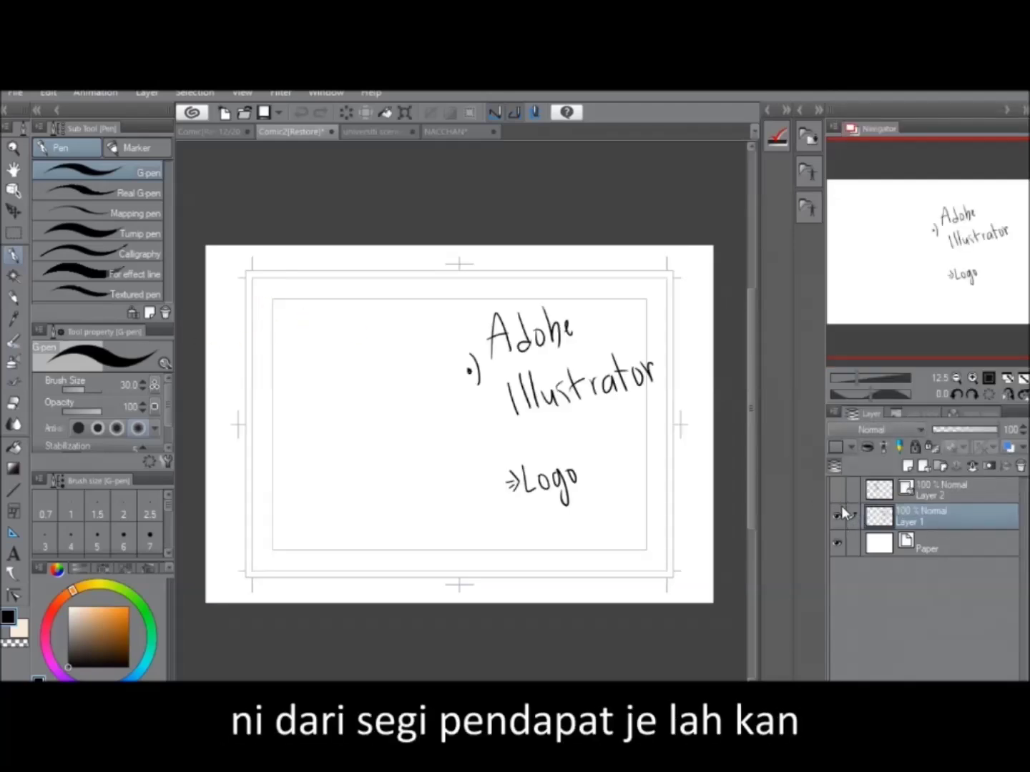
{"action": "right_click", "coordinate": [842, 506]}
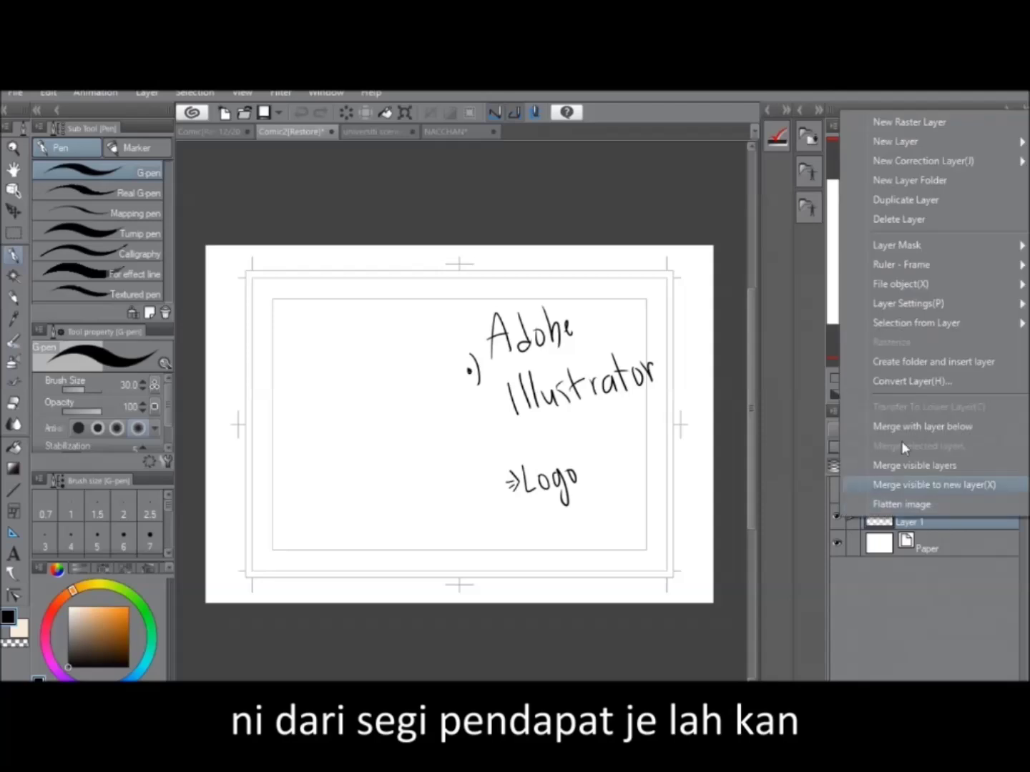
{"action": "left_click", "coordinate": [915, 218]}
{"action": "left_click", "coordinate": [837, 491]}
{"action": "right_click", "coordinate": [941, 488]}
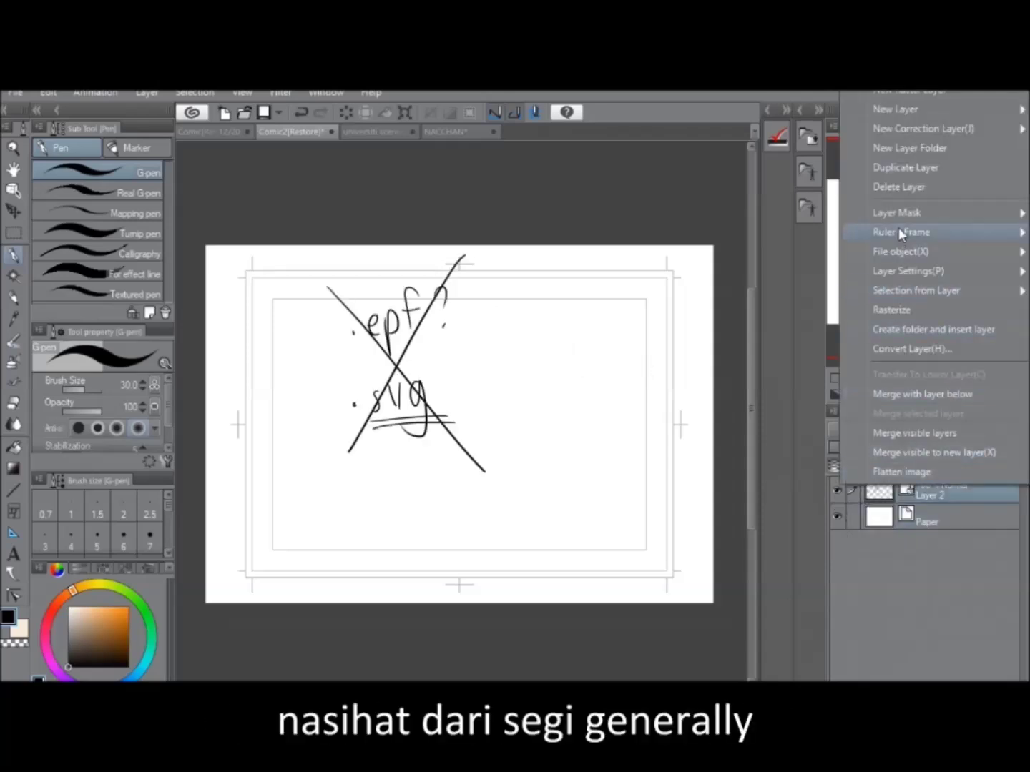
{"action": "left_click", "coordinate": [899, 185]}
{"action": "right_click", "coordinate": [941, 486]}
{"action": "left_click", "coordinate": [924, 101]}
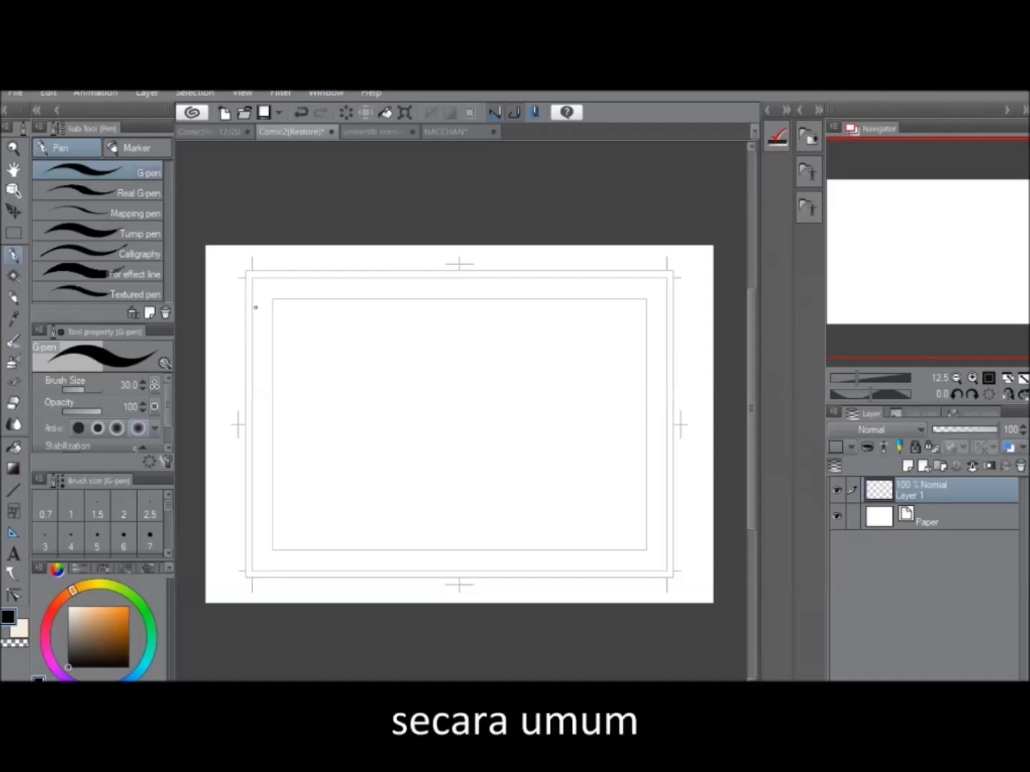
Handwrite a circled 1, the heading "Scale" and an arrow after it along the page's upper edge.
{"action": "mouse_move", "coordinate": [260, 287]}
{"action": "left_mouse_down"}
{"action": "mouse_move", "coordinate": [263, 329]}
{"action": "mouse_move", "coordinate": [262, 271]}
{"action": "left_mouse_up"}
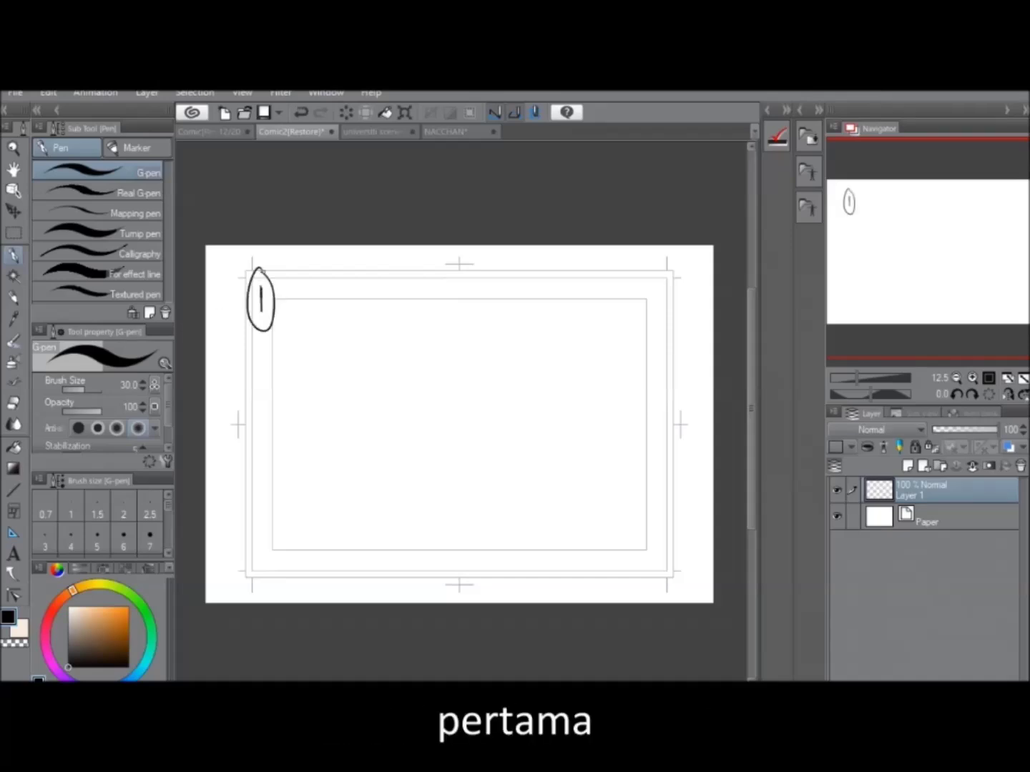
{"action": "left_click_drag", "start_coordinate": [308, 269], "coordinate": [302, 316]}
{"action": "mouse_move", "coordinate": [327, 293]}
{"action": "left_mouse_down"}
{"action": "mouse_move", "coordinate": [327, 318]}
{"action": "mouse_move", "coordinate": [345, 306]}
{"action": "mouse_move", "coordinate": [348, 319]}
{"action": "left_mouse_up"}
{"action": "mouse_move", "coordinate": [358, 272]}
{"action": "left_mouse_down"}
{"action": "mouse_move", "coordinate": [361, 316]}
{"action": "mouse_move", "coordinate": [412, 313]}
{"action": "left_mouse_up"}
Handwrite "one-shot" as the first option beside the arrow after "Scale".
{"action": "left_click_drag", "start_coordinate": [434, 267], "coordinate": [458, 283]}
{"action": "left_click_drag", "start_coordinate": [460, 275], "coordinate": [471, 277]}
{"action": "left_click_drag", "start_coordinate": [486, 264], "coordinate": [487, 281]}
{"action": "mouse_move", "coordinate": [489, 274]}
{"action": "left_mouse_down"}
{"action": "mouse_move", "coordinate": [508, 280]}
{"action": "mouse_move", "coordinate": [511, 267]}
{"action": "left_mouse_up"}
{"action": "left_click_drag", "start_coordinate": [520, 251], "coordinate": [522, 277]}
{"action": "left_click_drag", "start_coordinate": [514, 265], "coordinate": [531, 262]}
Handwrite "siri?" and "one page" beneath "one-shot" as further scale options.
{"action": "left_click_drag", "start_coordinate": [445, 297], "coordinate": [439, 315]}
{"action": "left_click_drag", "start_coordinate": [453, 299], "coordinate": [460, 315]}
{"action": "mouse_move", "coordinate": [460, 307]}
{"action": "left_mouse_down"}
{"action": "mouse_move", "coordinate": [469, 301]}
{"action": "mouse_move", "coordinate": [474, 311]}
{"action": "left_mouse_up"}
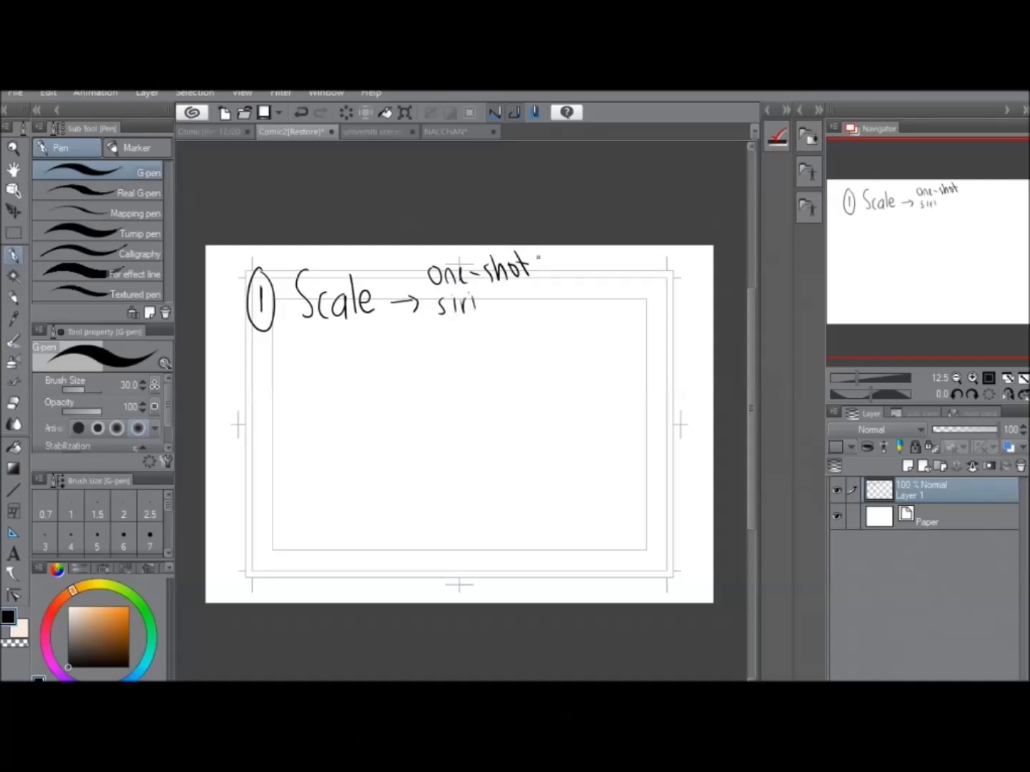
{"action": "left_click", "coordinate": [490, 308]}
{"action": "mouse_move", "coordinate": [484, 295]}
{"action": "left_mouse_down"}
{"action": "mouse_move", "coordinate": [489, 304]}
{"action": "mouse_move", "coordinate": [439, 338]}
{"action": "mouse_move", "coordinate": [445, 327]}
{"action": "left_mouse_up"}
{"action": "mouse_move", "coordinate": [448, 331]}
{"action": "left_mouse_down"}
{"action": "mouse_move", "coordinate": [455, 342]}
{"action": "mouse_move", "coordinate": [480, 337]}
{"action": "mouse_move", "coordinate": [500, 357]}
{"action": "mouse_move", "coordinate": [516, 340]}
{"action": "mouse_move", "coordinate": [525, 354]}
{"action": "mouse_move", "coordinate": [547, 325]}
{"action": "left_mouse_up"}
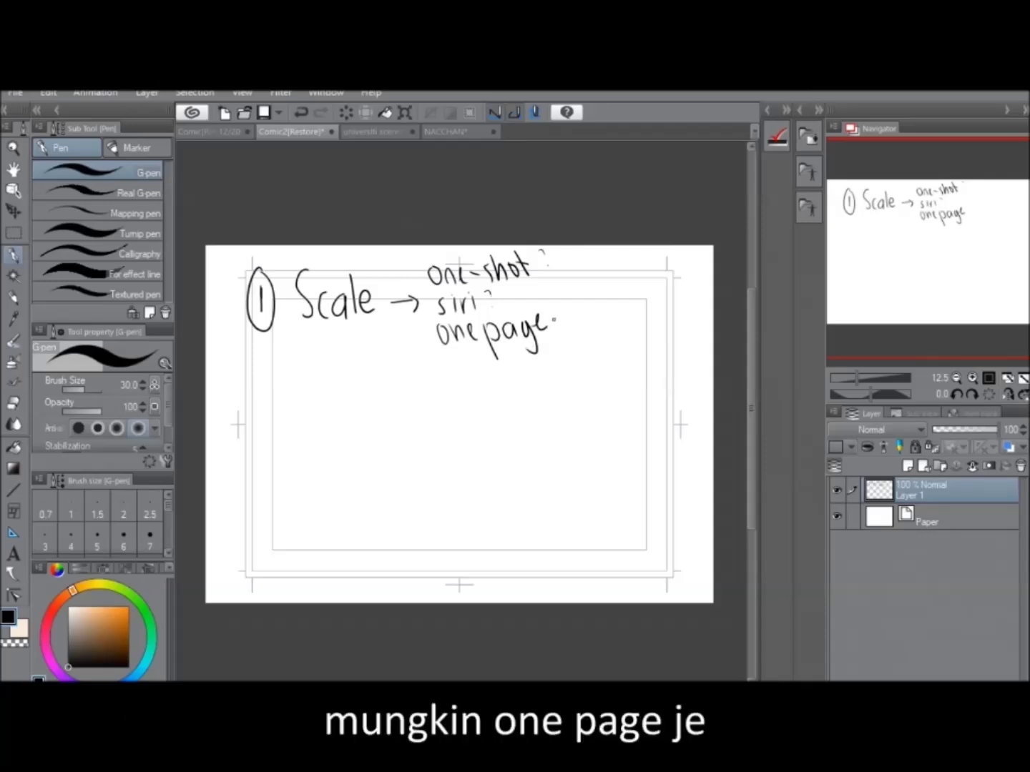
Handwrite the second point below, a circled 2 with "Seriousness? (Pro/Training)".
{"action": "mouse_move", "coordinate": [260, 386]}
{"action": "left_mouse_down"}
{"action": "mouse_move", "coordinate": [251, 442]}
{"action": "mouse_move", "coordinate": [275, 400]}
{"action": "left_mouse_up"}
{"action": "left_click_drag", "start_coordinate": [257, 402], "coordinate": [271, 423]}
{"action": "left_click_drag", "start_coordinate": [300, 394], "coordinate": [315, 426]}
{"action": "mouse_move", "coordinate": [319, 407]}
{"action": "left_mouse_down"}
{"action": "mouse_move", "coordinate": [358, 415]}
{"action": "mouse_move", "coordinate": [396, 398]}
{"action": "mouse_move", "coordinate": [426, 419]}
{"action": "mouse_move", "coordinate": [442, 397]}
{"action": "mouse_move", "coordinate": [438, 417]}
{"action": "mouse_move", "coordinate": [457, 400]}
{"action": "mouse_move", "coordinate": [480, 423]}
{"action": "left_mouse_up"}
{"action": "left_click_drag", "start_coordinate": [511, 382], "coordinate": [511, 418]}
{"action": "mouse_move", "coordinate": [511, 379]}
{"action": "left_mouse_down"}
{"action": "mouse_move", "coordinate": [512, 405]}
{"action": "mouse_move", "coordinate": [530, 398]}
{"action": "left_mouse_up"}
{"action": "left_click_drag", "start_coordinate": [538, 398], "coordinate": [554, 425]}
{"action": "mouse_move", "coordinate": [579, 377]}
{"action": "left_mouse_down"}
{"action": "mouse_move", "coordinate": [578, 415]}
{"action": "mouse_move", "coordinate": [592, 372]}
{"action": "left_mouse_up"}
{"action": "mouse_move", "coordinate": [588, 424]}
{"action": "left_mouse_down"}
{"action": "mouse_move", "coordinate": [613, 405]}
{"action": "mouse_move", "coordinate": [617, 390]}
{"action": "mouse_move", "coordinate": [634, 415]}
{"action": "left_mouse_up"}
{"action": "left_click_drag", "start_coordinate": [634, 402], "coordinate": [653, 414]}
{"action": "left_click_drag", "start_coordinate": [660, 395], "coordinate": [654, 438]}
{"action": "mouse_move", "coordinate": [664, 368]}
{"action": "left_mouse_down"}
{"action": "mouse_move", "coordinate": [676, 398]}
{"action": "mouse_move", "coordinate": [668, 433]}
{"action": "left_mouse_up"}
Underline "Pro" and draw an arrow from it up to a handwritten dollar sign.
{"action": "left_click_drag", "start_coordinate": [506, 428], "coordinate": [541, 423]}
{"action": "left_click_drag", "start_coordinate": [545, 376], "coordinate": [567, 336]}
{"action": "mouse_move", "coordinate": [560, 347]}
{"action": "left_mouse_down"}
{"action": "mouse_move", "coordinate": [569, 335]}
{"action": "mouse_move", "coordinate": [572, 351]}
{"action": "left_mouse_up"}
{"action": "left_click_drag", "start_coordinate": [586, 277], "coordinate": [571, 314]}
{"action": "mouse_move", "coordinate": [577, 260]}
{"action": "left_mouse_down"}
{"action": "mouse_move", "coordinate": [578, 324]}
{"action": "mouse_move", "coordinate": [588, 326]}
{"action": "left_mouse_up"}
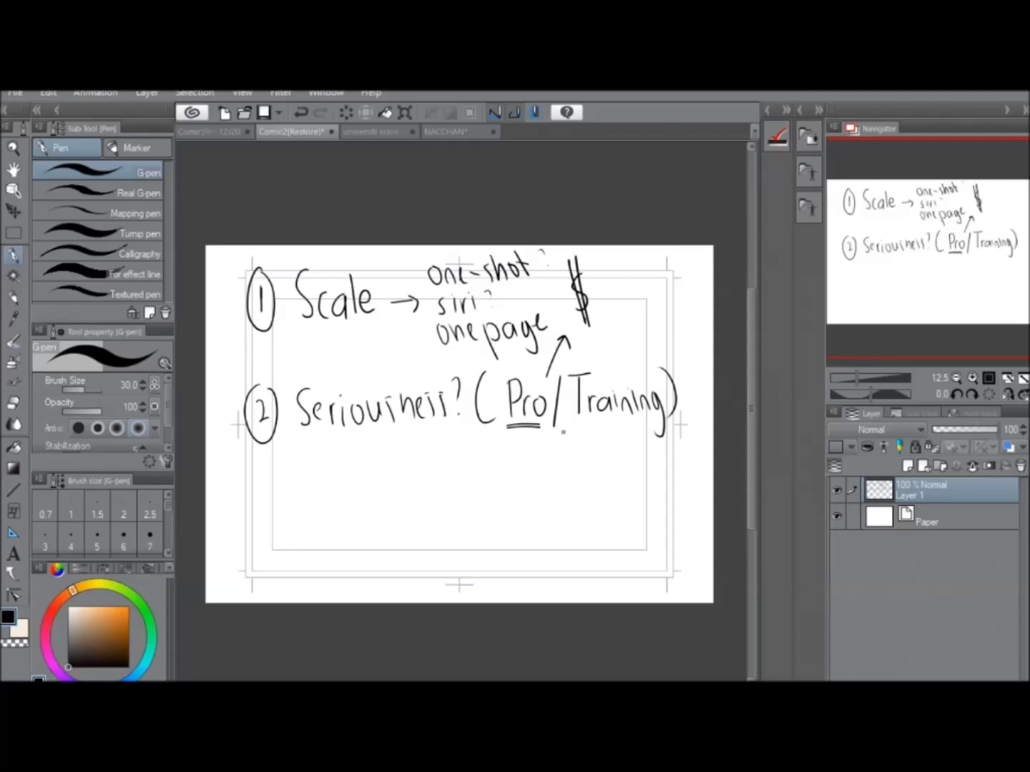
Draw two arrows branching down from "Training" and write "Practice" above the word.
{"action": "mouse_move", "coordinate": [573, 429]}
{"action": "left_mouse_down"}
{"action": "mouse_move", "coordinate": [405, 466]}
{"action": "mouse_move", "coordinate": [424, 473]}
{"action": "left_mouse_up"}
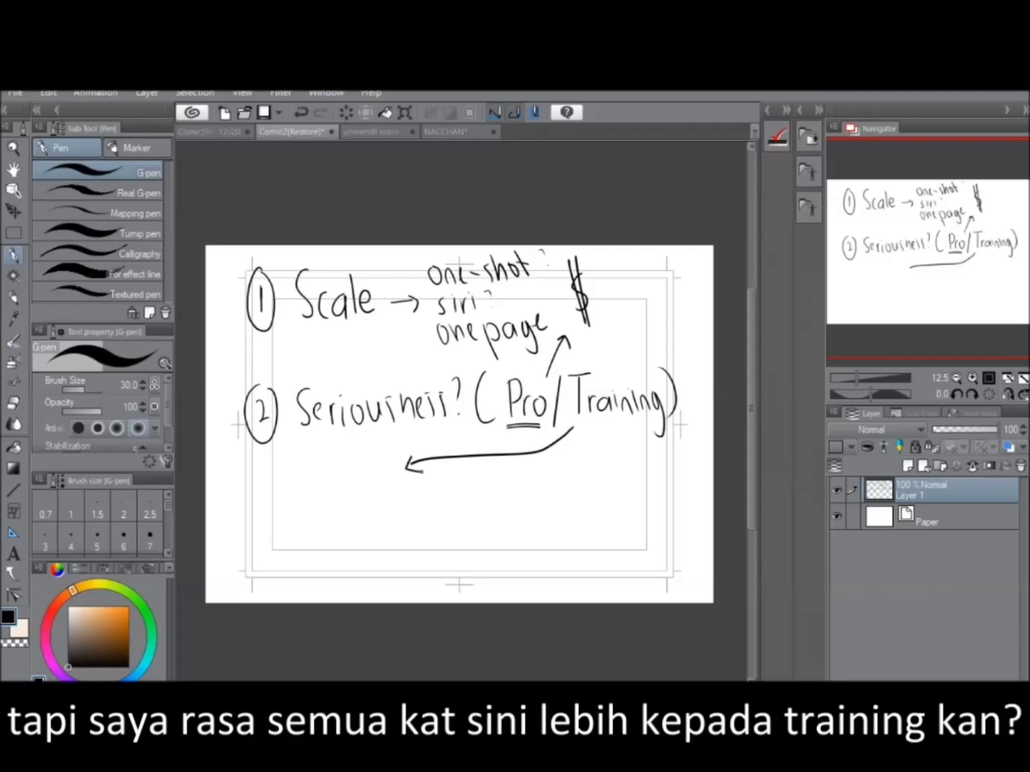
{"action": "left_click_drag", "start_coordinate": [587, 427], "coordinate": [650, 473]}
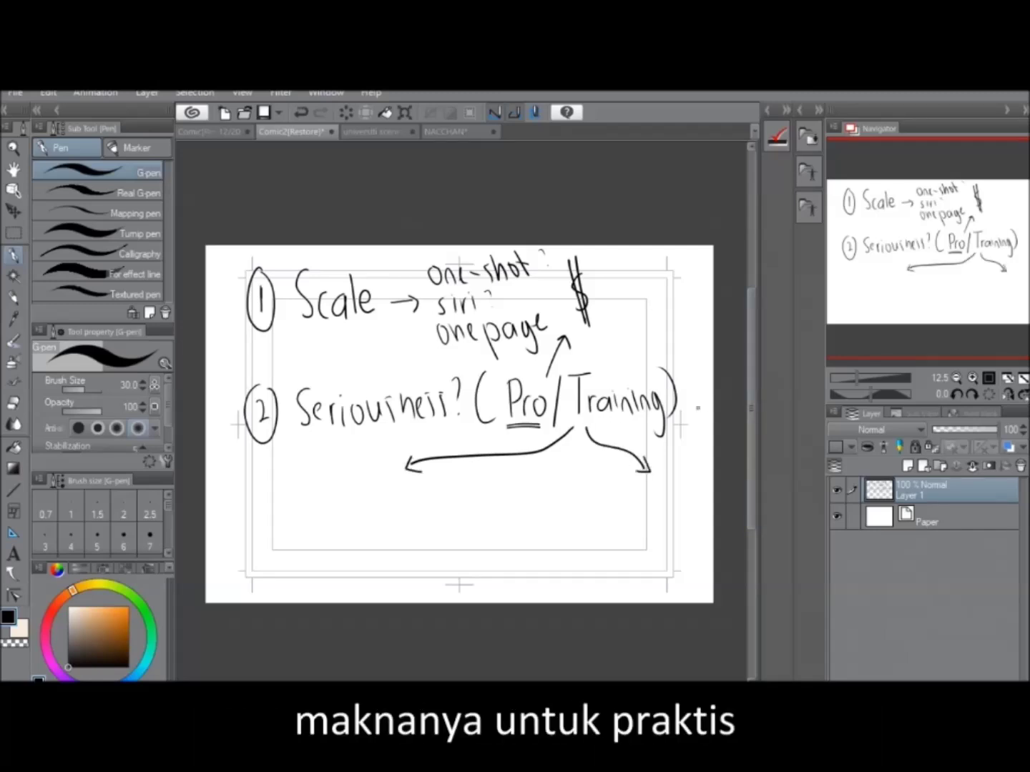
{"action": "left_click_drag", "start_coordinate": [601, 363], "coordinate": [601, 379]}
{"action": "left_click_drag", "start_coordinate": [602, 354], "coordinate": [610, 364]}
{"action": "mouse_move", "coordinate": [608, 366]}
{"action": "left_mouse_down"}
{"action": "mouse_move", "coordinate": [655, 372]}
{"action": "mouse_move", "coordinate": [674, 355]}
{"action": "mouse_move", "coordinate": [647, 355]}
{"action": "left_mouse_up"}
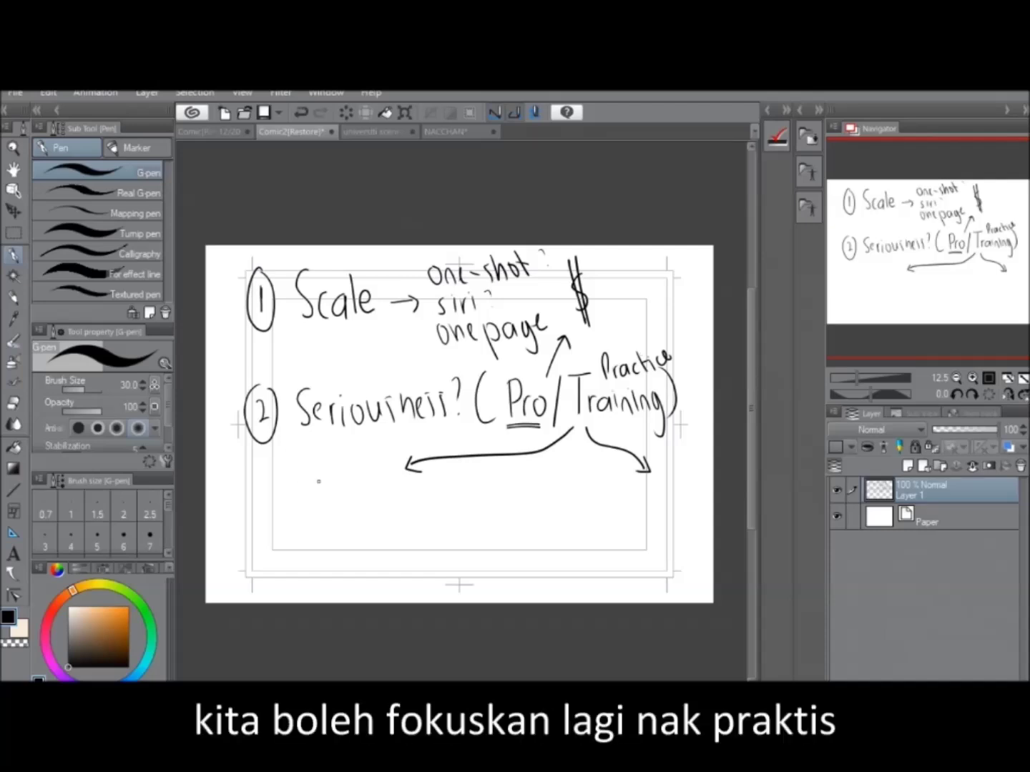
Handwrite "Lukisan" at the end of the left-hand arrow from "Training".
{"action": "left_click_drag", "start_coordinate": [319, 478], "coordinate": [333, 495]}
{"action": "left_click_drag", "start_coordinate": [337, 485], "coordinate": [366, 494]}
{"action": "left_click", "coordinate": [370, 474]}
{"action": "mouse_move", "coordinate": [370, 483]}
{"action": "left_mouse_down"}
{"action": "mouse_move", "coordinate": [370, 494]}
{"action": "mouse_move", "coordinate": [408, 494]}
{"action": "mouse_move", "coordinate": [351, 491]}
{"action": "left_mouse_up"}
{"action": "left_click_drag", "start_coordinate": [352, 491], "coordinate": [365, 496]}
Handwrite "Storytelling" under the right-hand arrow and underline both "Lukisan" and "Storytelling".
{"action": "left_click_drag", "start_coordinate": [595, 486], "coordinate": [588, 506]}
{"action": "left_click", "coordinate": [602, 504]}
{"action": "mouse_move", "coordinate": [601, 482]}
{"action": "left_mouse_down"}
{"action": "mouse_move", "coordinate": [602, 499]}
{"action": "mouse_move", "coordinate": [625, 494]}
{"action": "left_mouse_up"}
{"action": "left_click_drag", "start_coordinate": [628, 493], "coordinate": [634, 522]}
{"action": "mouse_move", "coordinate": [645, 487]}
{"action": "left_mouse_down"}
{"action": "mouse_move", "coordinate": [646, 509]}
{"action": "mouse_move", "coordinate": [650, 492]}
{"action": "left_mouse_up"}
{"action": "left_click_drag", "start_coordinate": [653, 499], "coordinate": [673, 505]}
{"action": "left_click_drag", "start_coordinate": [679, 494], "coordinate": [698, 526]}
{"action": "left_click_drag", "start_coordinate": [321, 498], "coordinate": [398, 496]}
{"action": "left_click_drag", "start_coordinate": [596, 514], "coordinate": [694, 530]}
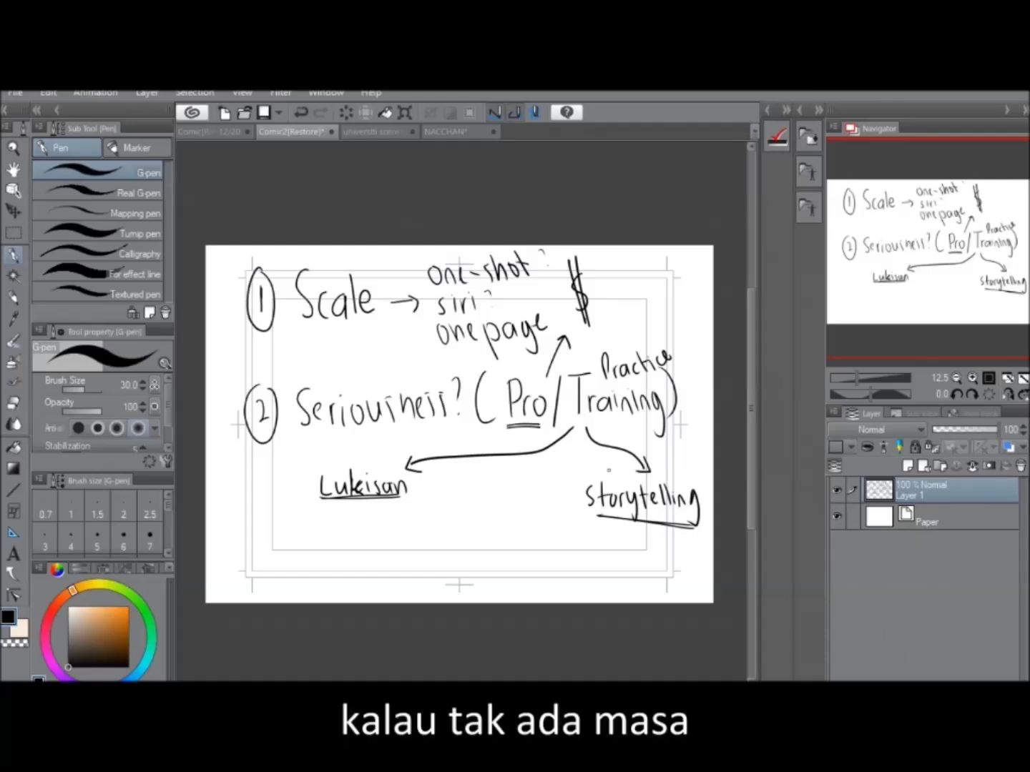
Draw vertical lines on both sides of the "Lukisan" column and list "pendek" with an arrow, plus a second bullet dash.
{"action": "left_click_drag", "start_coordinate": [505, 477], "coordinate": [502, 502]}
{"action": "key", "text": "ctrl+z"}
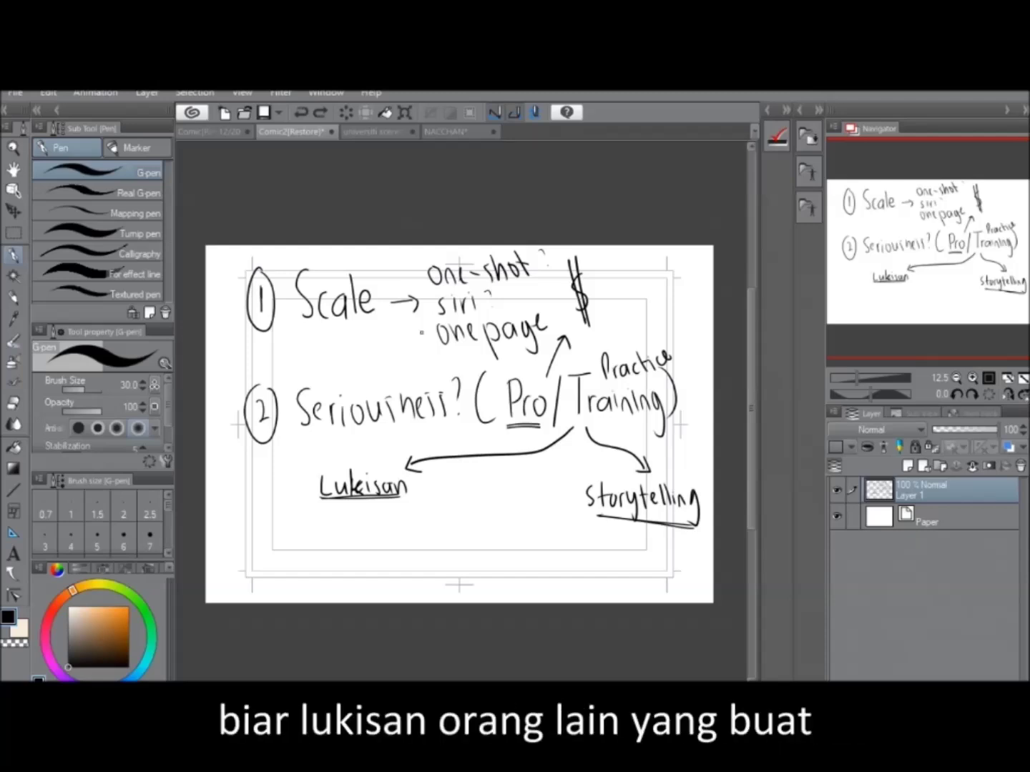
{"action": "left_click_drag", "start_coordinate": [494, 469], "coordinate": [502, 592]}
{"action": "left_click_drag", "start_coordinate": [273, 468], "coordinate": [272, 601]}
{"action": "mouse_move", "coordinate": [295, 526]}
{"action": "left_mouse_down"}
{"action": "mouse_move", "coordinate": [319, 523]}
{"action": "mouse_move", "coordinate": [323, 533]}
{"action": "mouse_move", "coordinate": [391, 527]}
{"action": "left_mouse_up"}
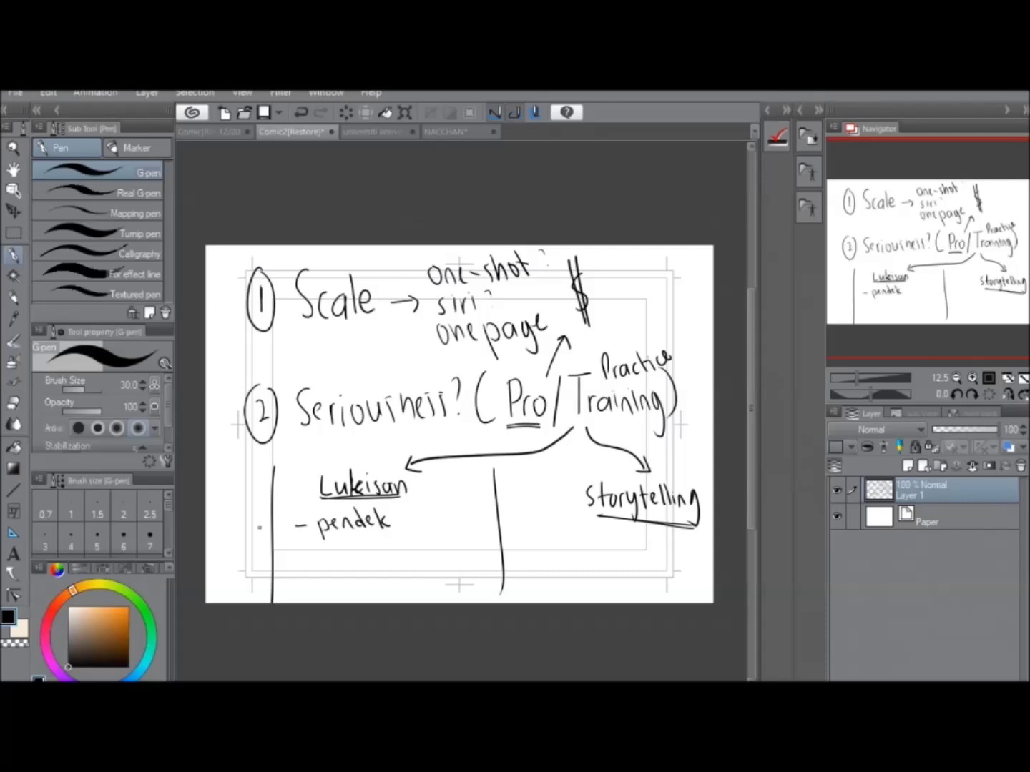
{"action": "mouse_move", "coordinate": [295, 555]}
{"action": "left_mouse_down"}
{"action": "mouse_move", "coordinate": [308, 555]}
{"action": "mouse_move", "coordinate": [307, 530]}
{"action": "left_mouse_up"}
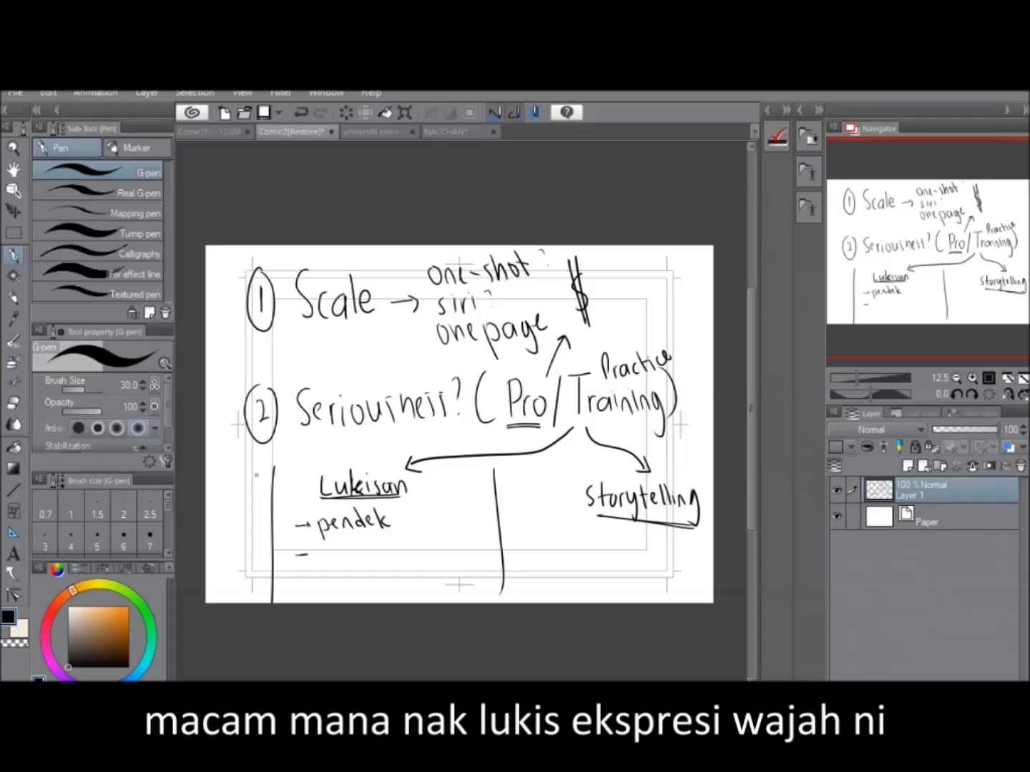
{"action": "left_click_drag", "start_coordinate": [297, 525], "coordinate": [315, 528]}
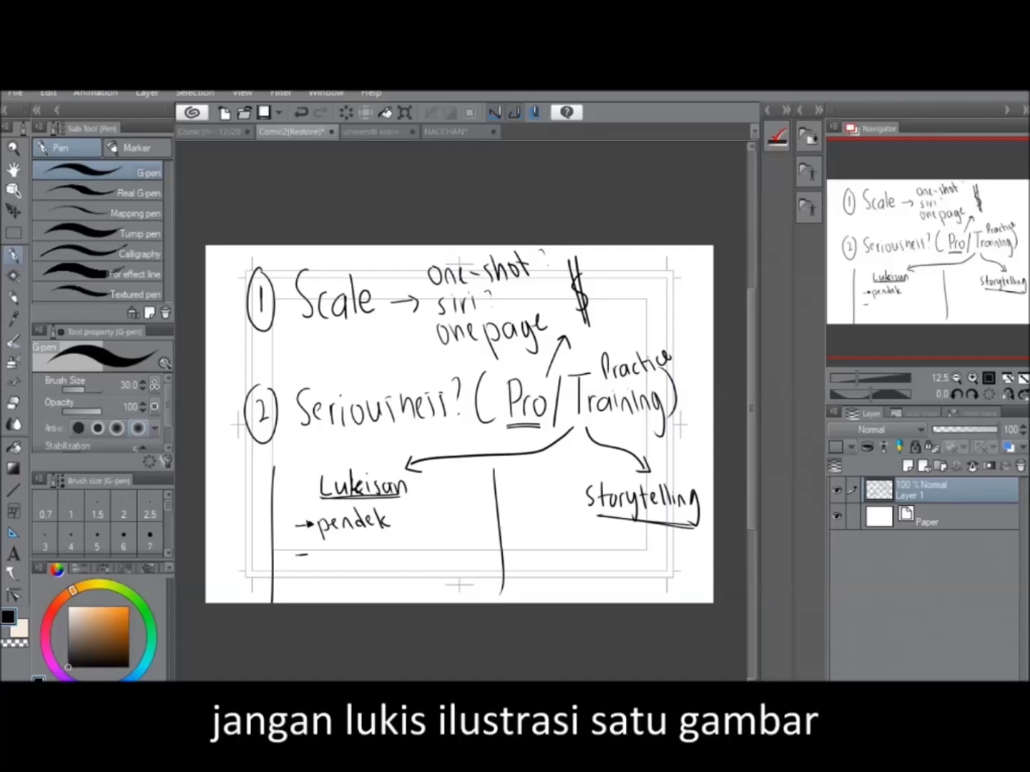
{"action": "mouse_move", "coordinate": [238, 271]}
{"action": "left_mouse_down"}
{"action": "mouse_move", "coordinate": [547, 265]}
{"action": "mouse_move", "coordinate": [645, 468]}
{"action": "left_mouse_up"}
{"action": "mouse_move", "coordinate": [631, 535]}
{"action": "left_mouse_down"}
{"action": "mouse_move", "coordinate": [274, 585]}
{"action": "mouse_move", "coordinate": [248, 264]}
{"action": "left_mouse_up"}
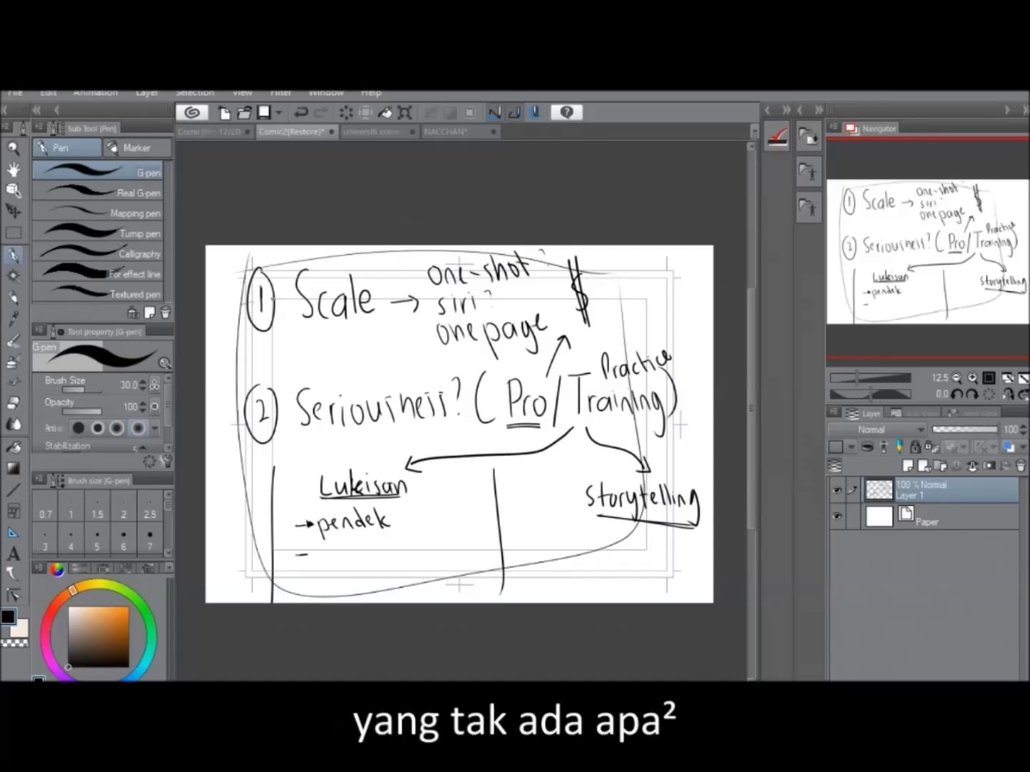
{"action": "key", "text": "ctrl+z"}
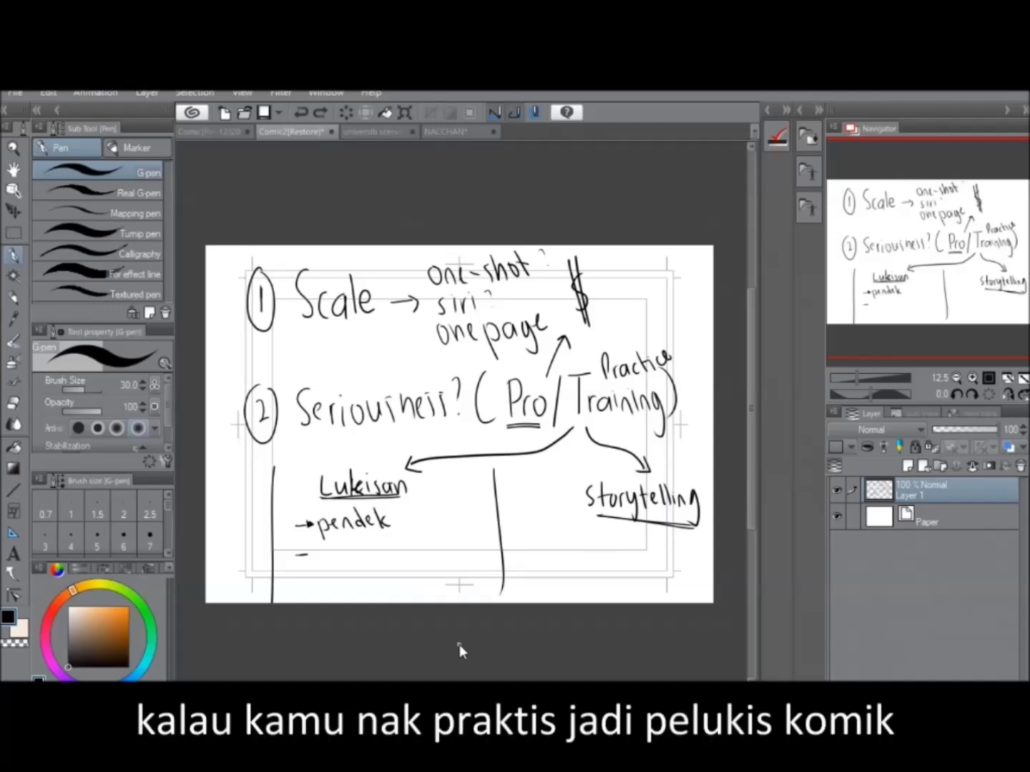
{"action": "mouse_move", "coordinate": [224, 252]}
{"action": "left_mouse_down"}
{"action": "mouse_move", "coordinate": [233, 392]}
{"action": "mouse_move", "coordinate": [369, 392]}
{"action": "left_mouse_up"}
{"action": "key", "text": "ctrl+z"}
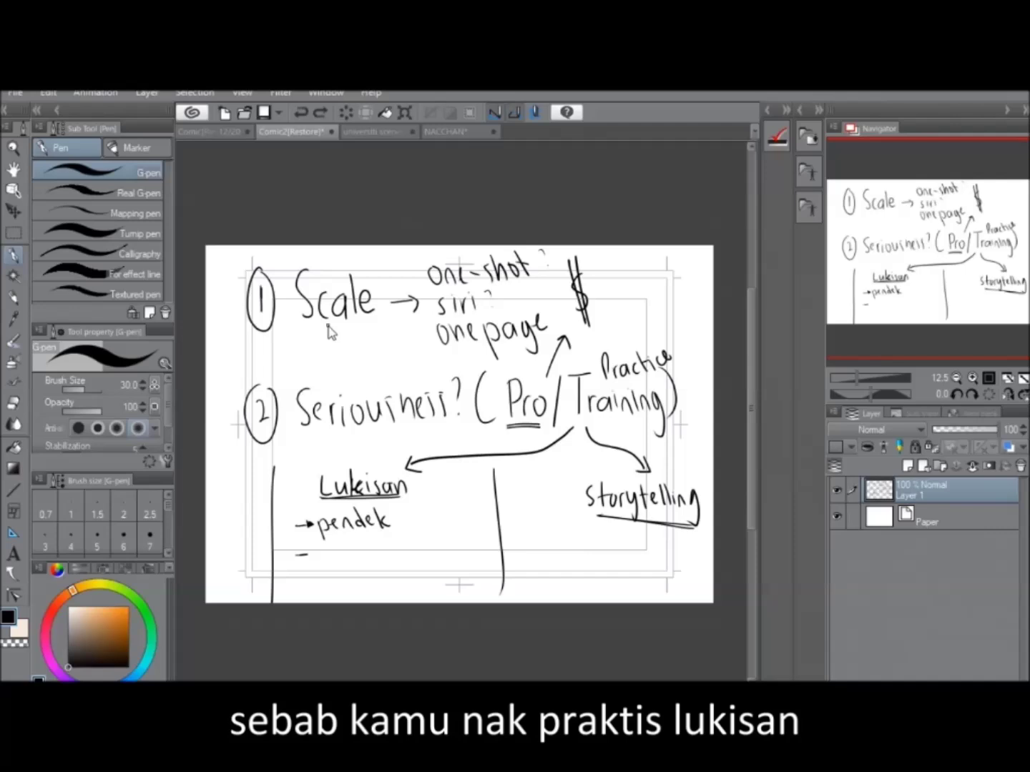
Frame the word "Storytelling" with a rough box and write the bullet "sketch" beneath it.
{"action": "mouse_move", "coordinate": [577, 479]}
{"action": "left_mouse_down"}
{"action": "mouse_move", "coordinate": [693, 465]}
{"action": "mouse_move", "coordinate": [709, 484]}
{"action": "mouse_move", "coordinate": [711, 530]}
{"action": "left_mouse_up"}
{"action": "left_click_drag", "start_coordinate": [515, 536], "coordinate": [526, 536]}
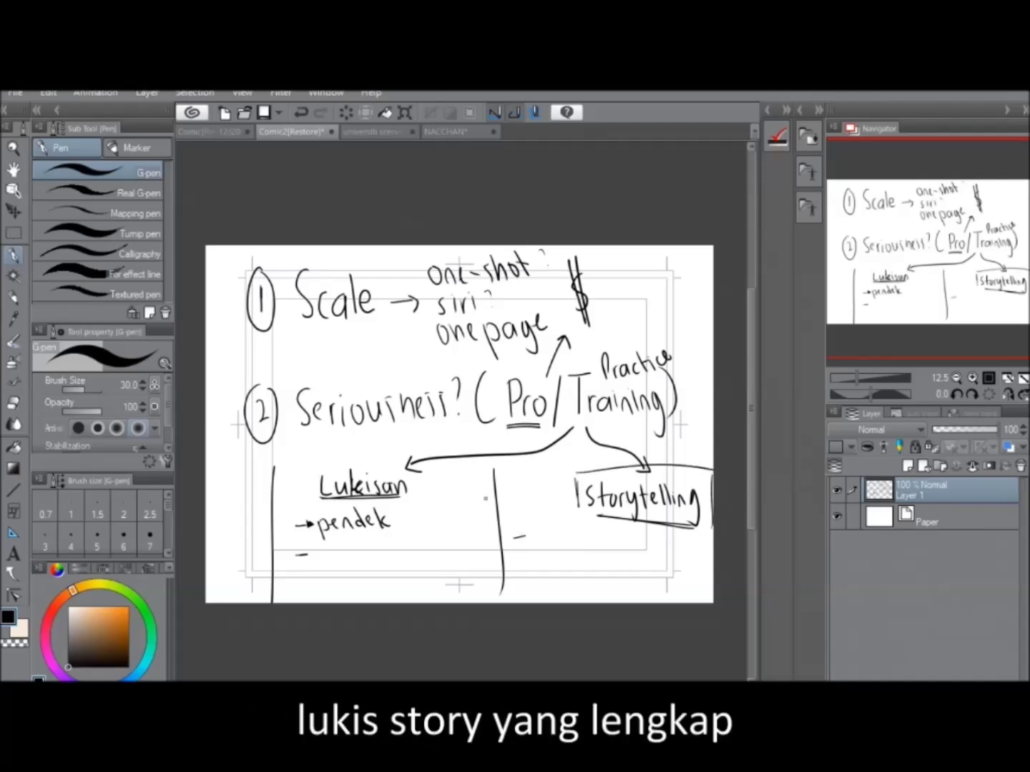
{"action": "left_click_drag", "start_coordinate": [545, 531], "coordinate": [541, 545]}
{"action": "mouse_move", "coordinate": [550, 519]}
{"action": "left_mouse_down"}
{"action": "mouse_move", "coordinate": [552, 544]}
{"action": "mouse_move", "coordinate": [575, 544]}
{"action": "left_mouse_up"}
{"action": "left_click_drag", "start_coordinate": [580, 519], "coordinate": [589, 544]}
{"action": "left_click_drag", "start_coordinate": [601, 520], "coordinate": [610, 545]}
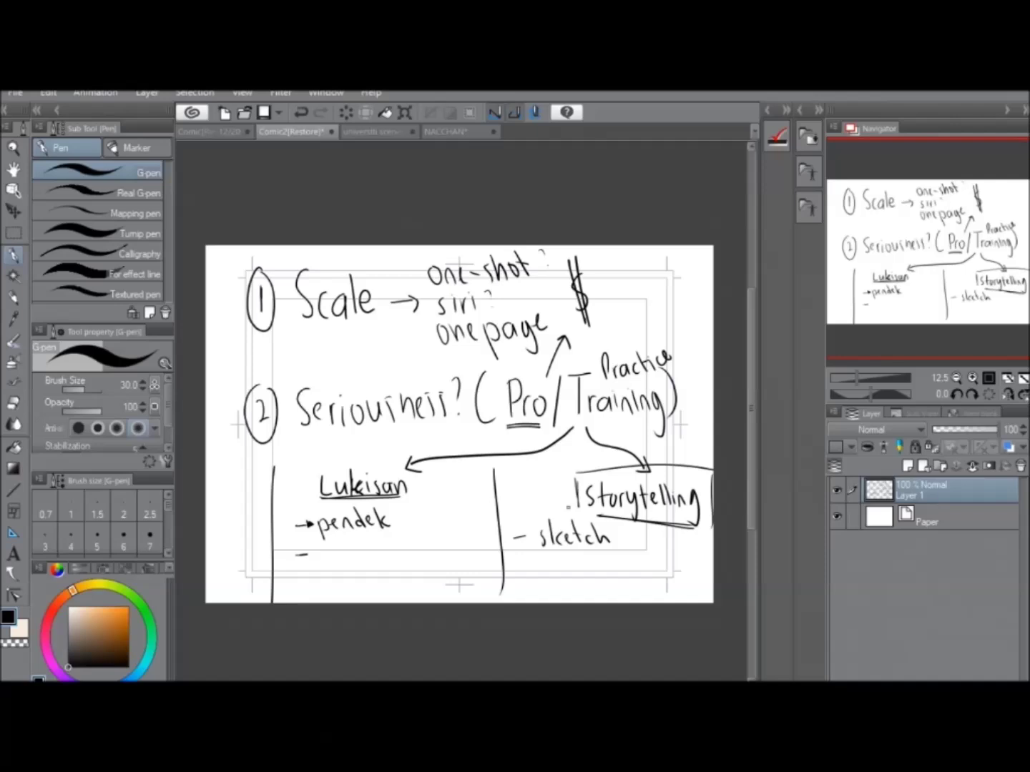
Add a short double-stroke mark after "sketch", undoing the first arrow strokes and redrawing the line.
{"action": "left_click_drag", "start_coordinate": [614, 539], "coordinate": [628, 531]}
{"action": "left_click_drag", "start_coordinate": [625, 529], "coordinate": [628, 541]}
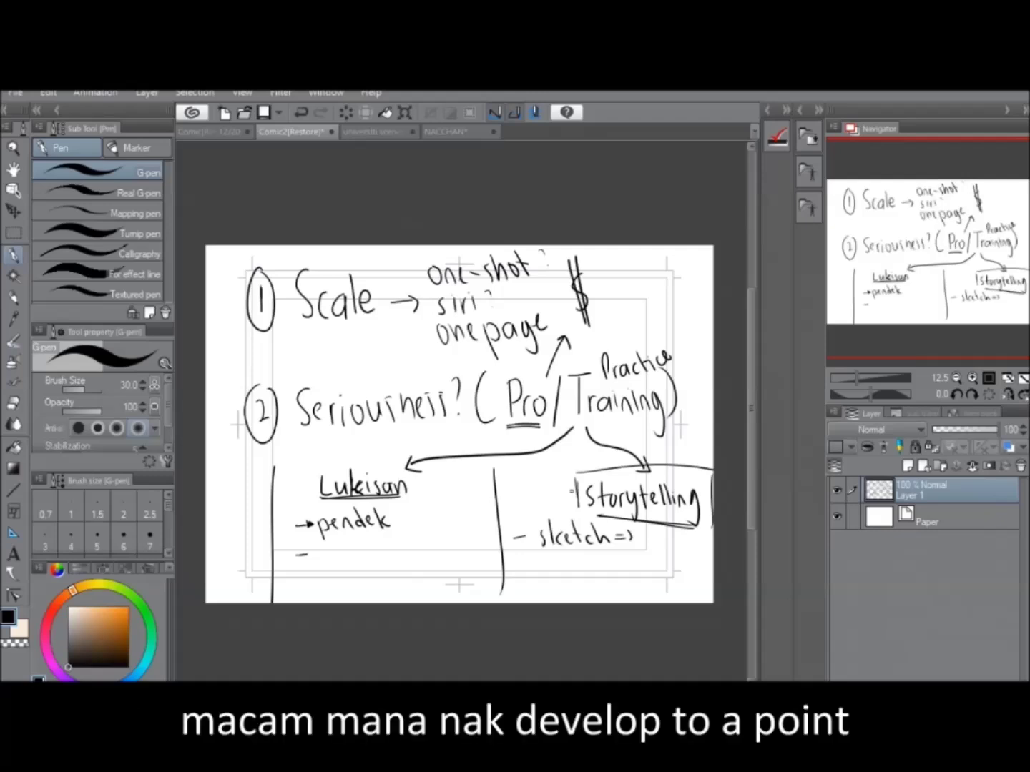
{"action": "key", "text": "ctrl+z"}
{"action": "key", "text": "ctrl+z"}
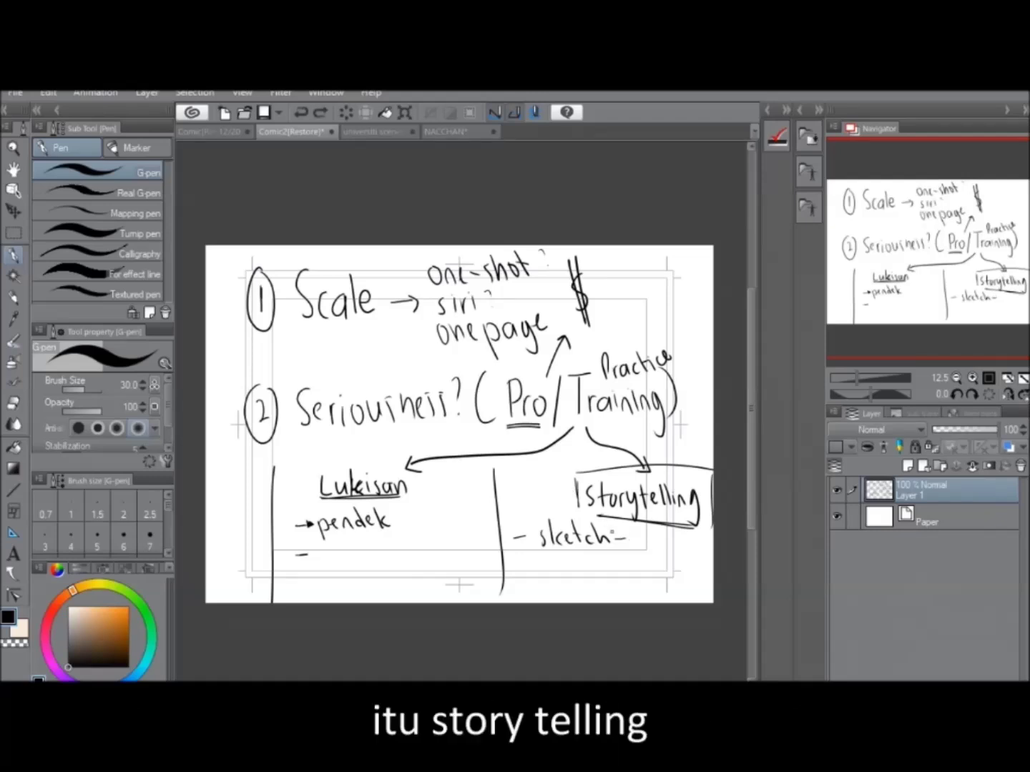
{"action": "left_click_drag", "start_coordinate": [615, 540], "coordinate": [630, 536]}
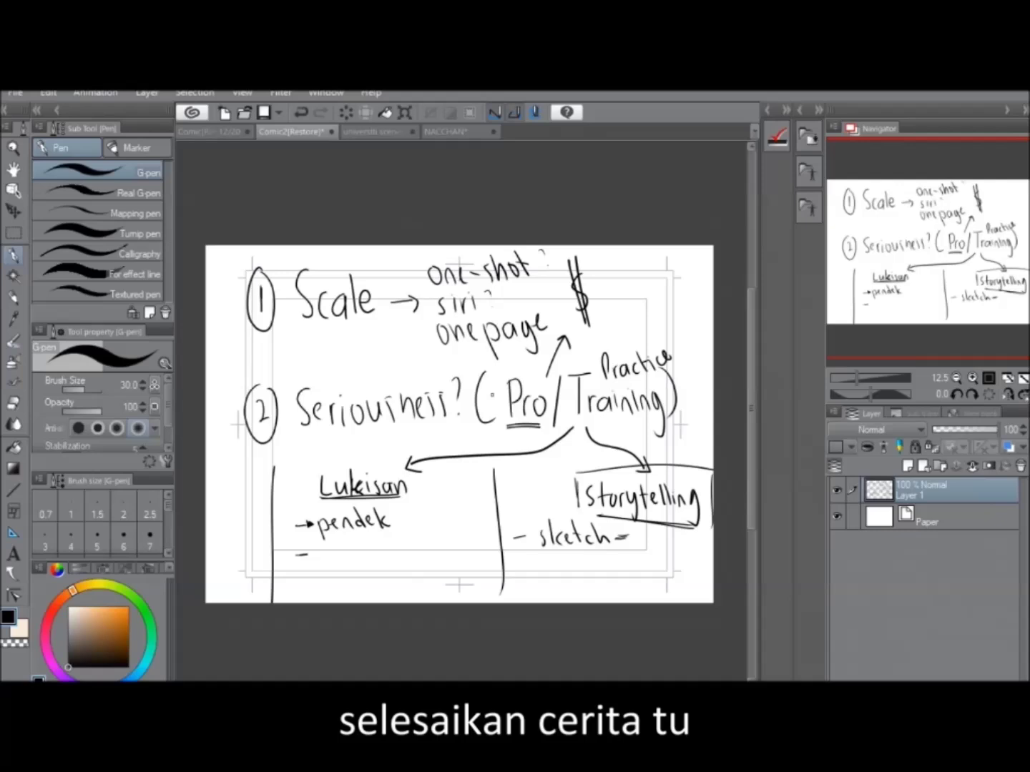
Draw a small diamond with a horizontal line through it over the upper end of the middle divider.
{"action": "mouse_move", "coordinate": [460, 490]}
{"action": "left_mouse_down"}
{"action": "mouse_move", "coordinate": [518, 495]}
{"action": "mouse_move", "coordinate": [521, 485]}
{"action": "mouse_move", "coordinate": [491, 465]}
{"action": "mouse_move", "coordinate": [524, 489]}
{"action": "mouse_move", "coordinate": [496, 507]}
{"action": "mouse_move", "coordinate": [524, 492]}
{"action": "left_mouse_up"}
{"action": "key", "text": "ctrl+z"}
{"action": "left_click_drag", "start_coordinate": [422, 302], "coordinate": [446, 306]}
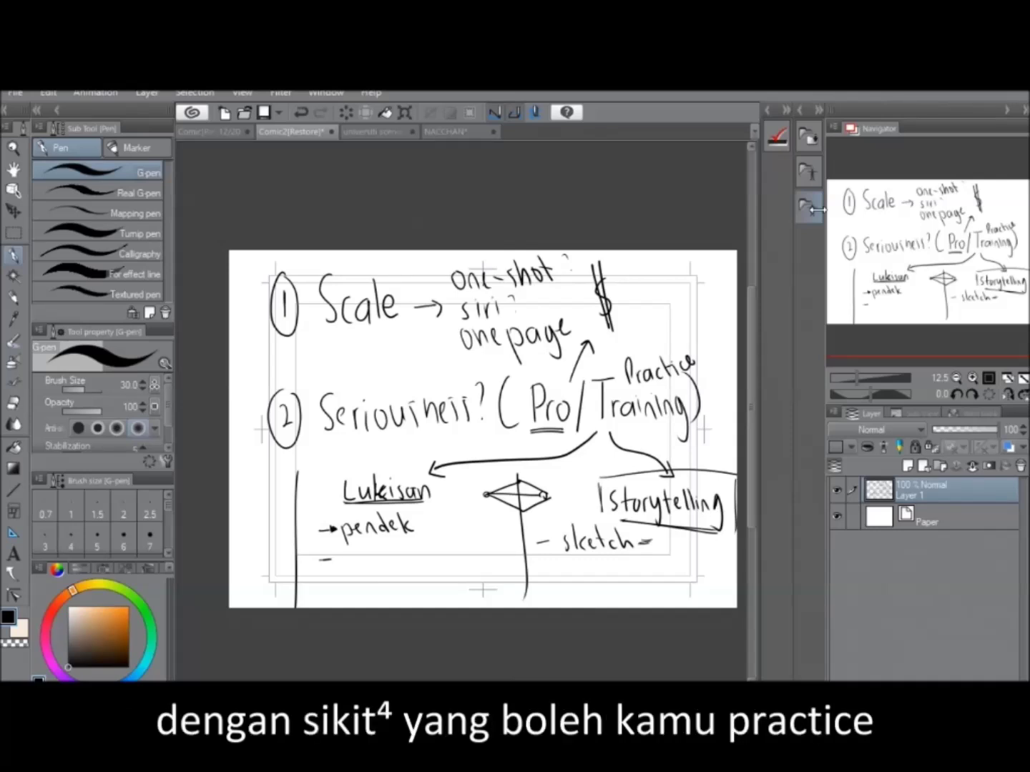
{"action": "mouse_move", "coordinate": [915, 236]}
{"action": "left_mouse_down"}
{"action": "mouse_move", "coordinate": [919, 225]}
{"action": "mouse_move", "coordinate": [903, 221]}
{"action": "mouse_move", "coordinate": [925, 228]}
{"action": "left_mouse_up"}
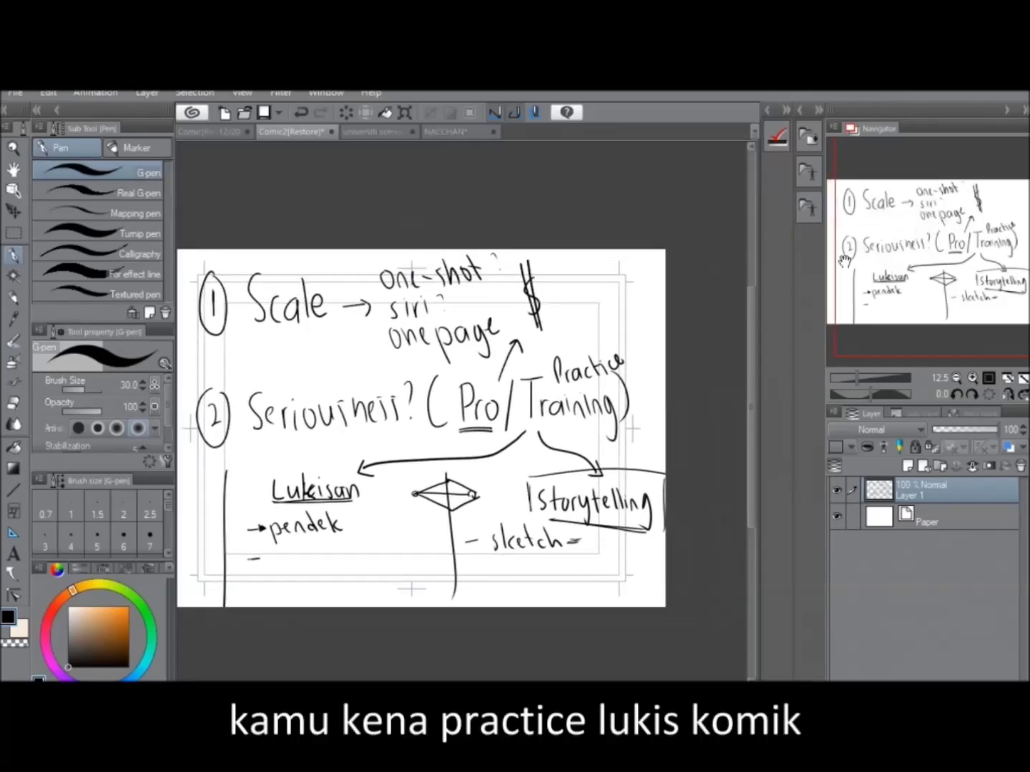
{"action": "mouse_move", "coordinate": [215, 268]}
{"action": "left_mouse_down"}
{"action": "mouse_move", "coordinate": [276, 449]}
{"action": "mouse_move", "coordinate": [404, 422]}
{"action": "mouse_move", "coordinate": [474, 412]}
{"action": "left_mouse_up"}
{"action": "key", "text": "ctrl+z"}
{"action": "key", "text": "ctrl+z"}
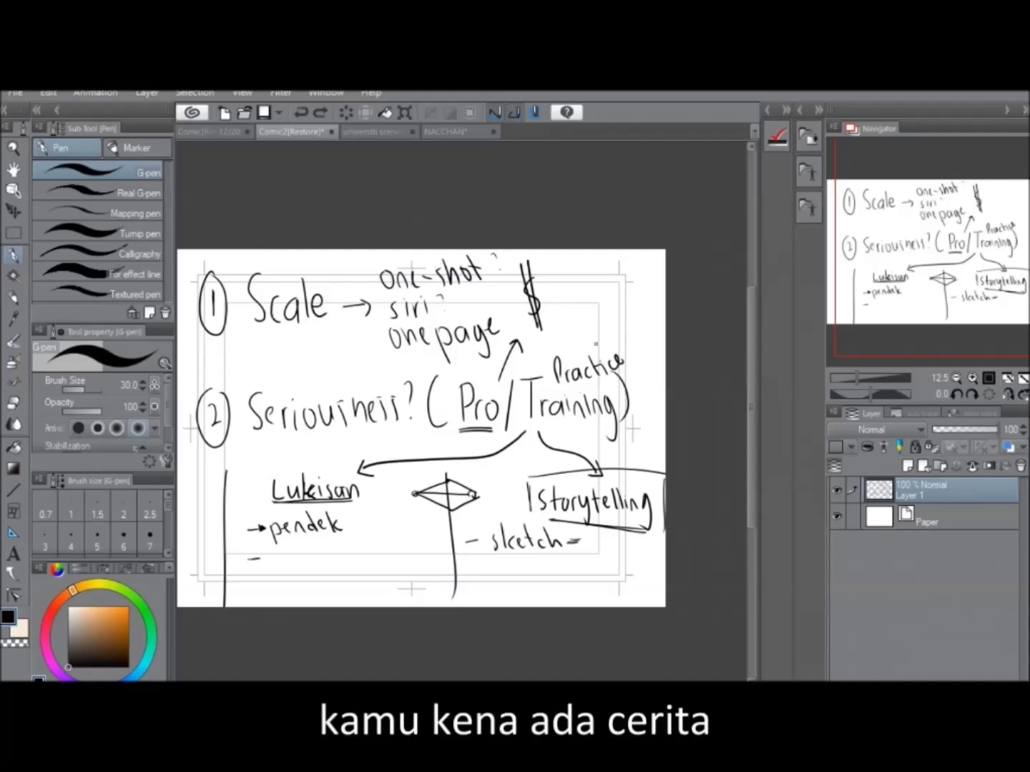
{"action": "mouse_move", "coordinate": [370, 484]}
{"action": "left_mouse_down"}
{"action": "mouse_move", "coordinate": [378, 565]}
{"action": "mouse_move", "coordinate": [239, 580]}
{"action": "mouse_move", "coordinate": [234, 458]}
{"action": "left_mouse_up"}
{"action": "key", "text": "ctrl+z"}
{"action": "key", "text": "ctrl+z"}
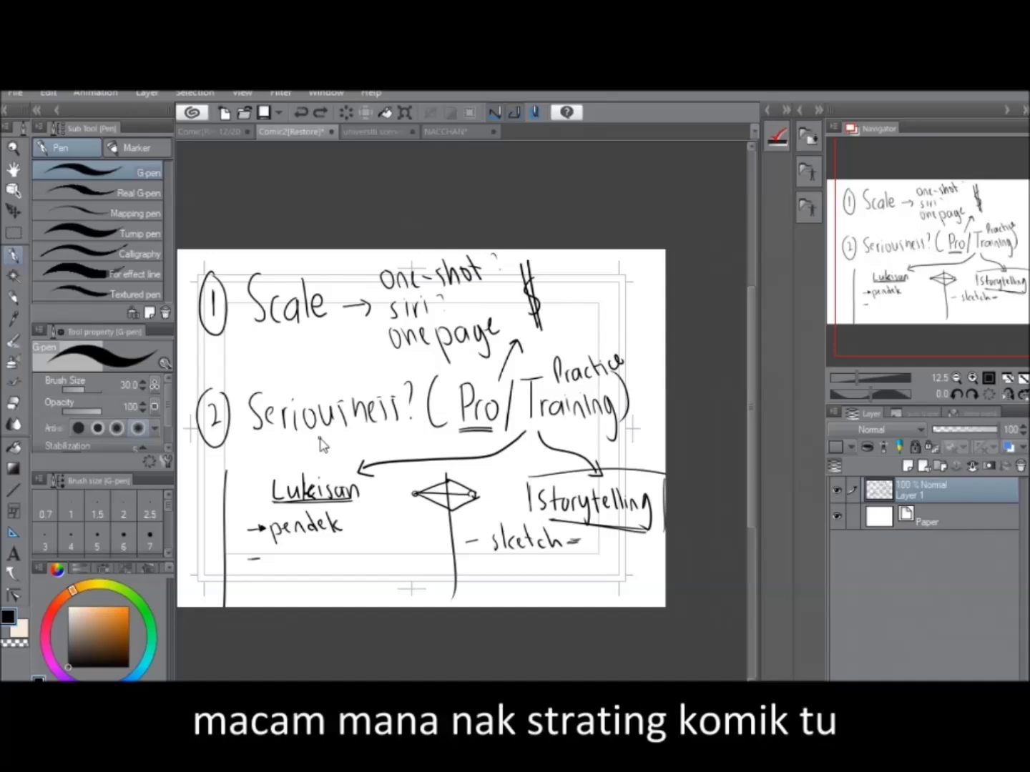
View the university scenery document briefly and return to the Comic2[Restore] notes page.
{"action": "left_click", "coordinate": [383, 133]}
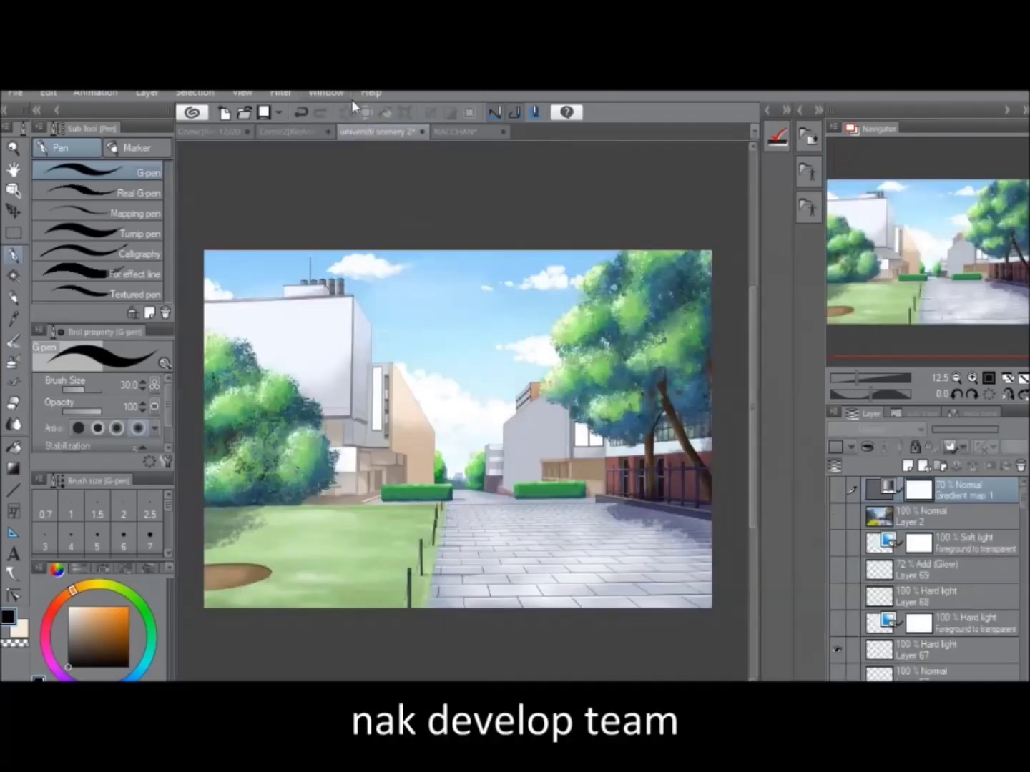
{"action": "left_click", "coordinate": [298, 133]}
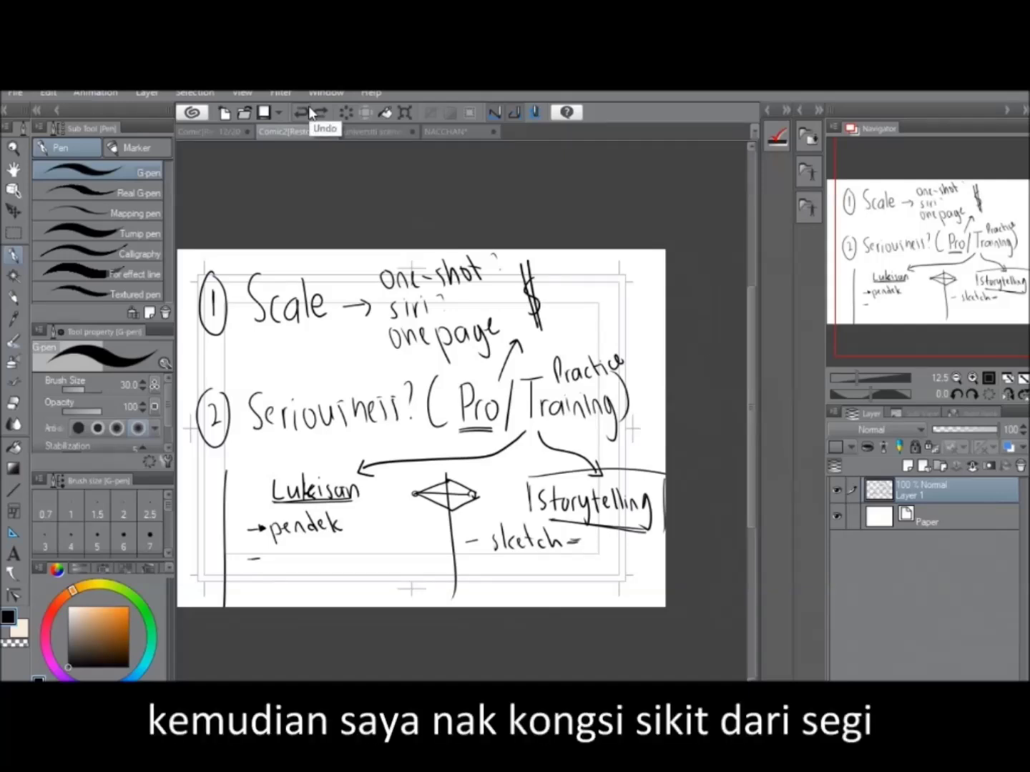
Hide the existing notes on Layer 1 and add a new raster layer directly above the Paper layer.
{"action": "left_click", "coordinate": [835, 491]}
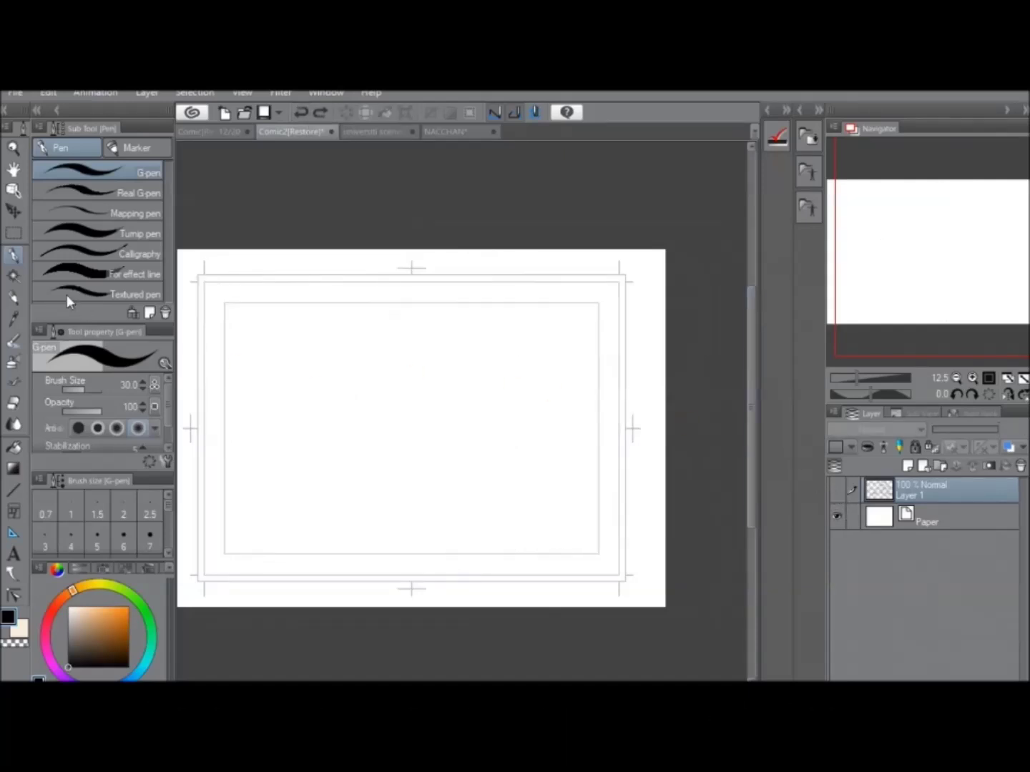
{"action": "right_click", "coordinate": [923, 493]}
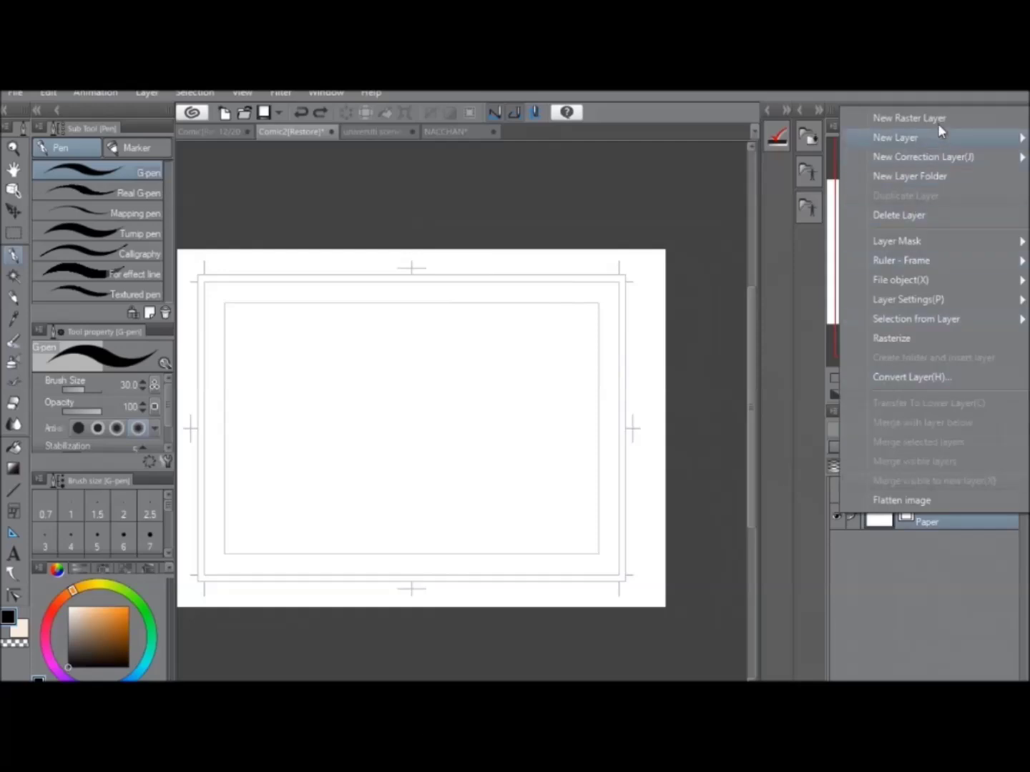
{"action": "left_click", "coordinate": [930, 113]}
Handwrite the heading "Baca & ANALYZE" with a circled number 3 in front along the page's upper edge.
{"action": "left_click_drag", "start_coordinate": [950, 227], "coordinate": [872, 222]}
{"action": "mouse_move", "coordinate": [268, 305]}
{"action": "left_mouse_down"}
{"action": "mouse_move", "coordinate": [270, 328]}
{"action": "mouse_move", "coordinate": [255, 331]}
{"action": "mouse_move", "coordinate": [270, 299]}
{"action": "mouse_move", "coordinate": [312, 329]}
{"action": "mouse_move", "coordinate": [317, 283]}
{"action": "mouse_move", "coordinate": [321, 330]}
{"action": "mouse_move", "coordinate": [343, 311]}
{"action": "mouse_move", "coordinate": [362, 327]}
{"action": "left_mouse_up"}
{"action": "mouse_move", "coordinate": [377, 310]}
{"action": "left_mouse_down"}
{"action": "mouse_move", "coordinate": [369, 316]}
{"action": "mouse_move", "coordinate": [381, 327]}
{"action": "left_mouse_up"}
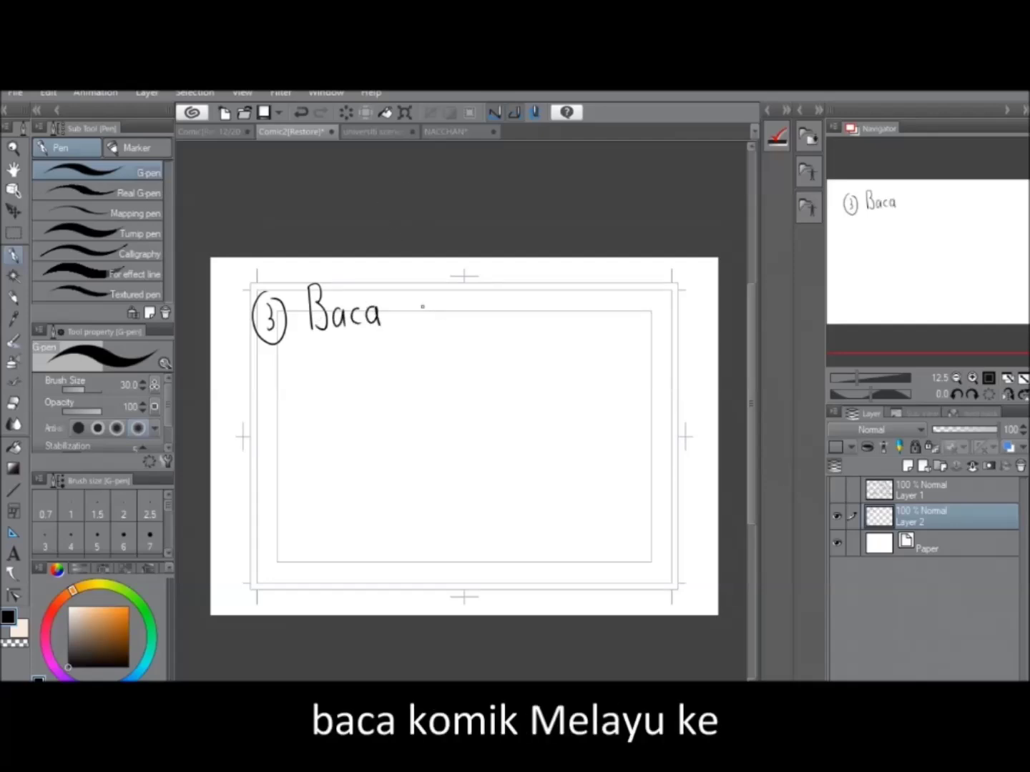
{"action": "mouse_move", "coordinate": [421, 305]}
{"action": "left_mouse_down"}
{"action": "mouse_move", "coordinate": [442, 351]}
{"action": "mouse_move", "coordinate": [506, 318]}
{"action": "mouse_move", "coordinate": [519, 285]}
{"action": "mouse_move", "coordinate": [545, 319]}
{"action": "left_mouse_up"}
{"action": "mouse_move", "coordinate": [527, 303]}
{"action": "left_mouse_down"}
{"action": "mouse_move", "coordinate": [570, 318]}
{"action": "mouse_move", "coordinate": [581, 299]}
{"action": "left_mouse_up"}
{"action": "mouse_move", "coordinate": [592, 275]}
{"action": "left_mouse_down"}
{"action": "mouse_move", "coordinate": [587, 319]}
{"action": "mouse_move", "coordinate": [609, 294]}
{"action": "mouse_move", "coordinate": [621, 318]}
{"action": "left_mouse_up"}
{"action": "mouse_move", "coordinate": [621, 282]}
{"action": "left_mouse_down"}
{"action": "mouse_move", "coordinate": [627, 317]}
{"action": "mouse_move", "coordinate": [642, 300]}
{"action": "left_mouse_up"}
{"action": "left_click_drag", "start_coordinate": [624, 318], "coordinate": [647, 316]}
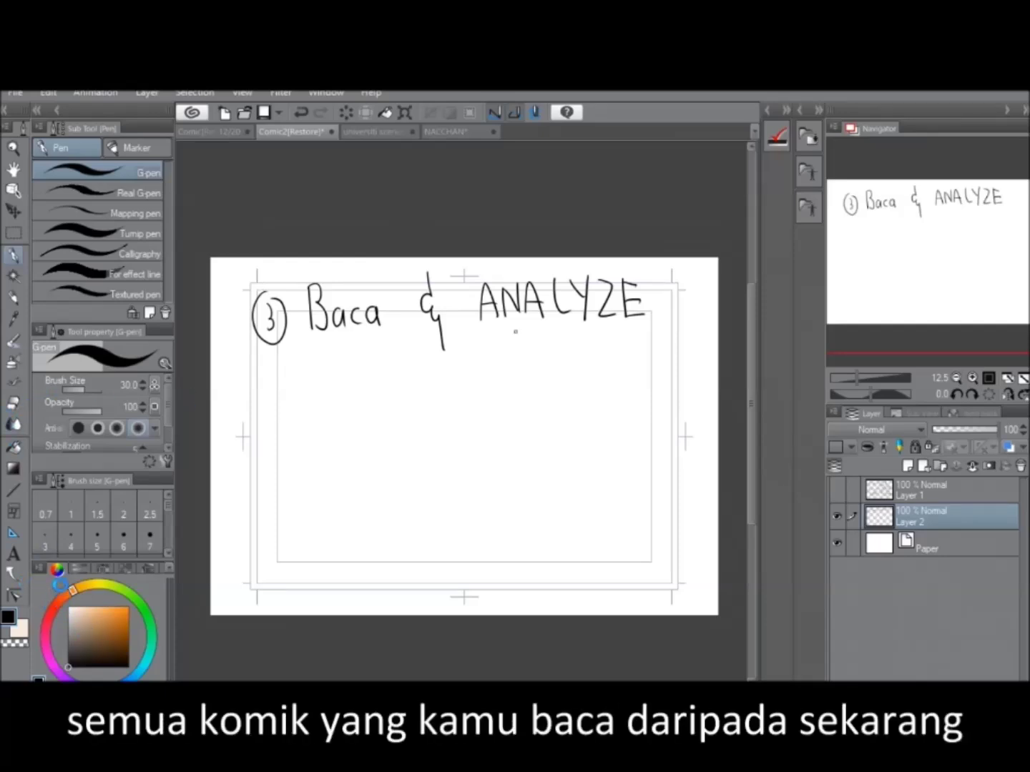
Set the drawing colour to red and frame the word "ANALYZE" with a wavy box.
{"action": "left_click_drag", "start_coordinate": [73, 590], "coordinate": [54, 607]}
{"action": "left_click", "coordinate": [129, 608]}
{"action": "mouse_move", "coordinate": [470, 350]}
{"action": "left_mouse_down"}
{"action": "mouse_move", "coordinate": [465, 268]}
{"action": "mouse_move", "coordinate": [652, 260]}
{"action": "mouse_move", "coordinate": [670, 324]}
{"action": "mouse_move", "coordinate": [620, 338]}
{"action": "mouse_move", "coordinate": [466, 348]}
{"action": "left_mouse_up"}
{"action": "left_click_drag", "start_coordinate": [961, 229], "coordinate": [973, 232]}
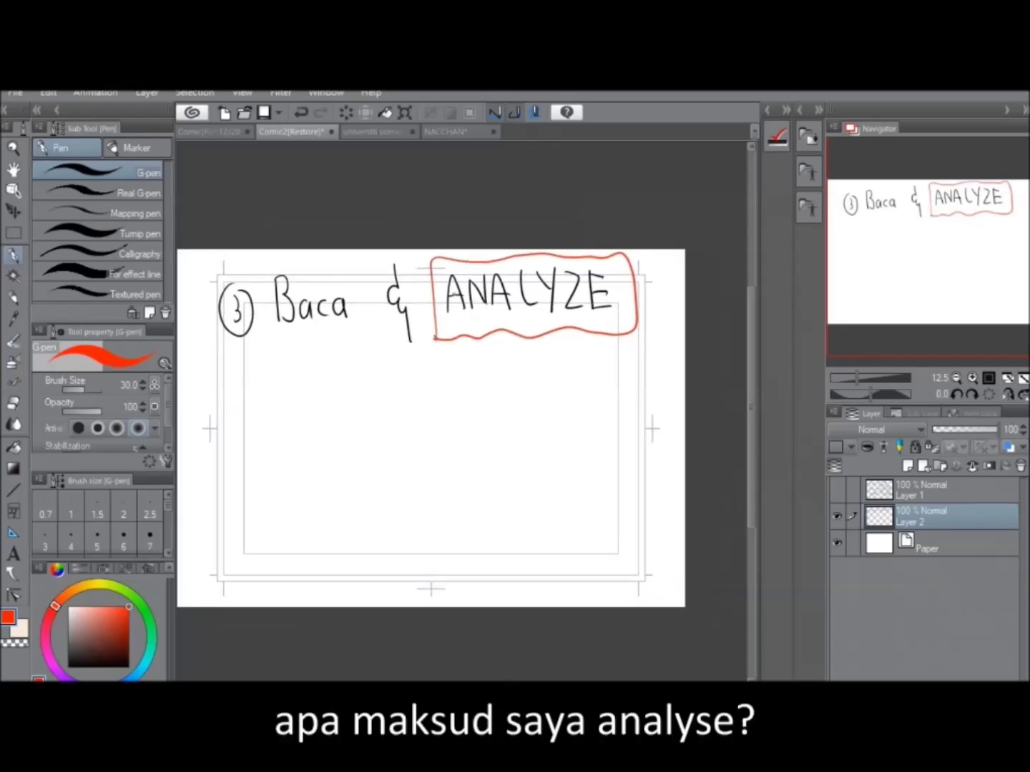
Draw five short red arrows pointing downwards from the lower edge of the "ANALYZE" box.
{"action": "left_click_drag", "start_coordinate": [457, 342], "coordinate": [439, 371]}
{"action": "mouse_move", "coordinate": [489, 337]}
{"action": "left_mouse_down"}
{"action": "mouse_move", "coordinate": [489, 367]}
{"action": "mouse_move", "coordinate": [501, 366]}
{"action": "left_mouse_up"}
{"action": "mouse_move", "coordinate": [527, 333]}
{"action": "left_mouse_down"}
{"action": "mouse_move", "coordinate": [529, 363]}
{"action": "mouse_move", "coordinate": [572, 361]}
{"action": "left_mouse_up"}
{"action": "left_click_drag", "start_coordinate": [561, 352], "coordinate": [577, 352]}
{"action": "left_click_drag", "start_coordinate": [590, 327], "coordinate": [609, 357]}
{"action": "left_click_drag", "start_coordinate": [600, 353], "coordinate": [613, 351]}
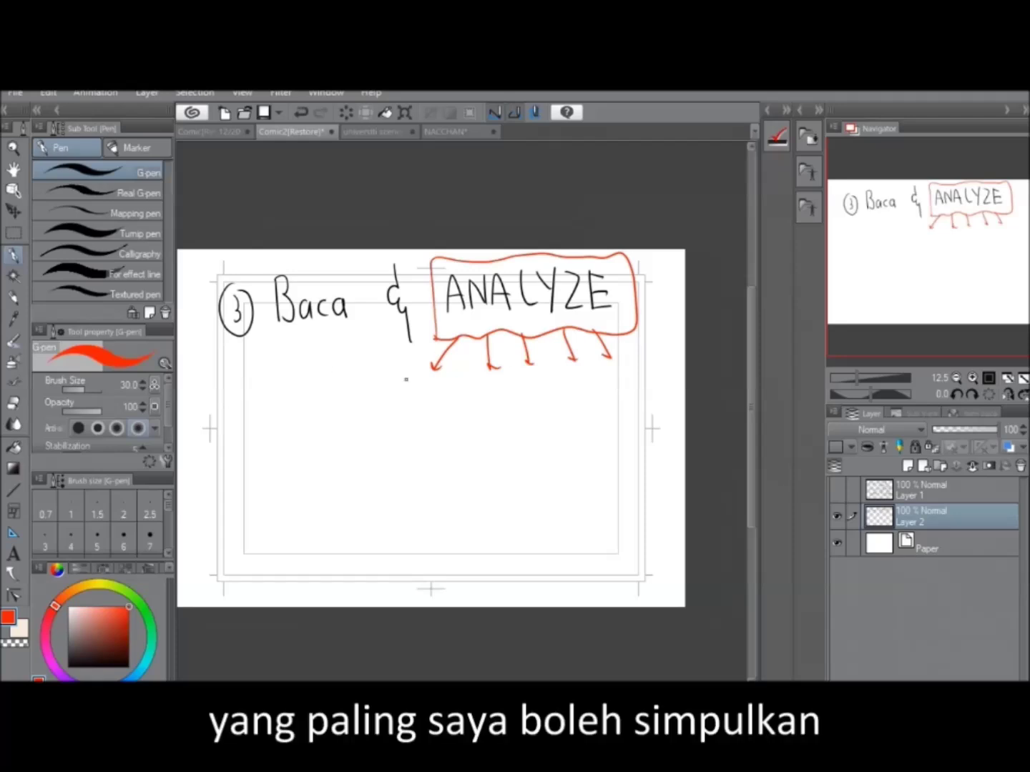
Extend the leftmost arrow and write "Kenapa komik tu best & berjaya!!" beneath it in red, removing the question mark after "best".
{"action": "left_click_drag", "start_coordinate": [429, 382], "coordinate": [427, 405]}
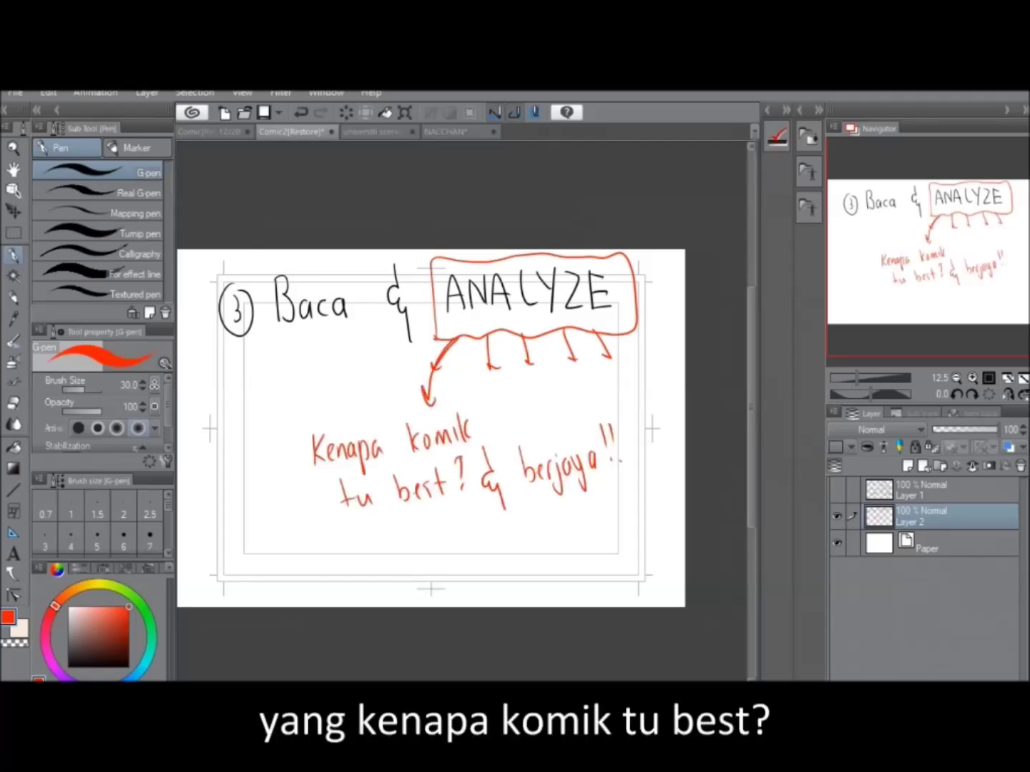
{"action": "left_click_drag", "start_coordinate": [464, 453], "coordinate": [461, 481]}
{"action": "left_click_drag", "start_coordinate": [462, 488], "coordinate": [460, 463]}
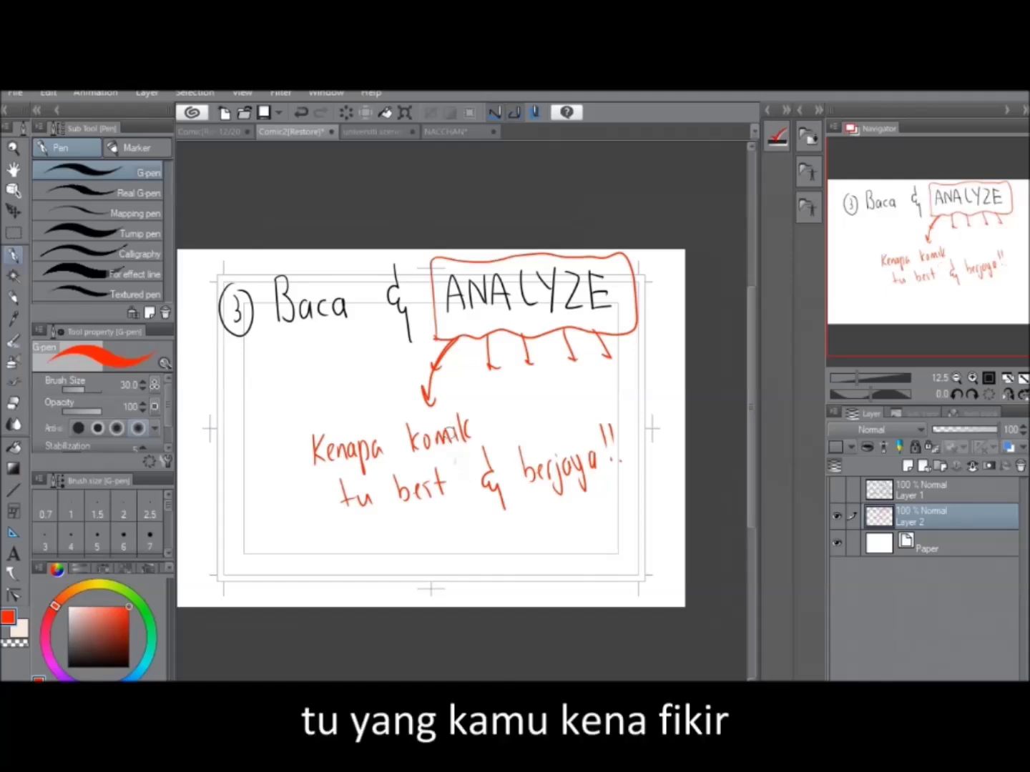
Make the hidden Layer 1 the active layer.
{"action": "left_click", "coordinate": [905, 493]}
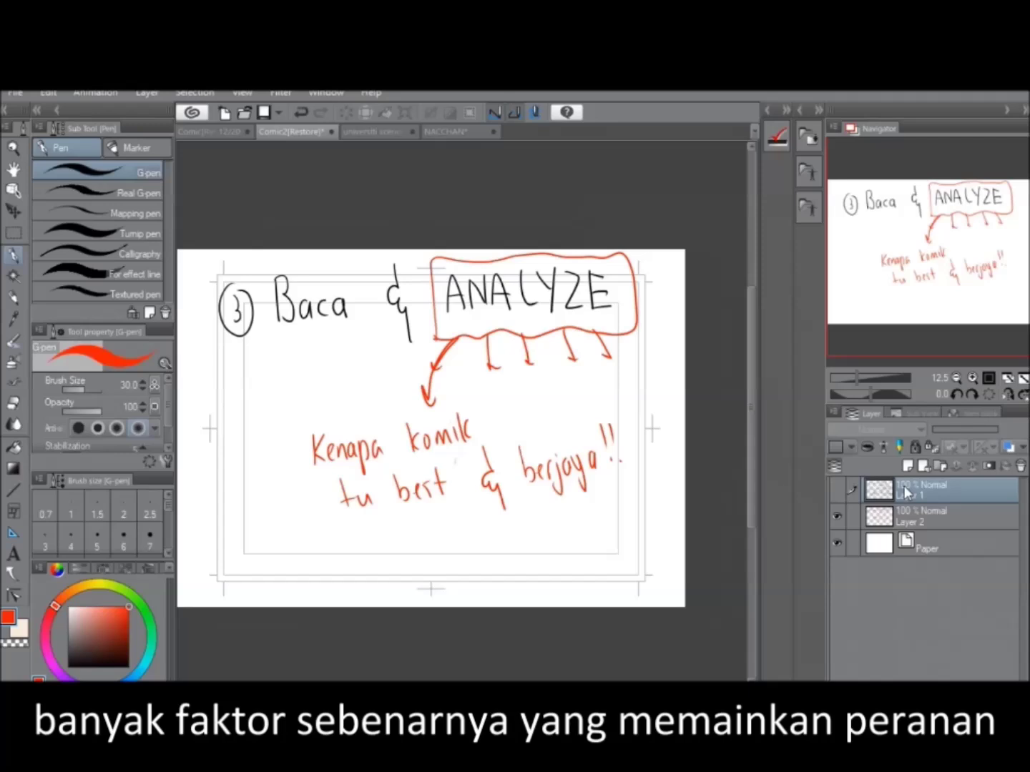
{"action": "left_click_drag", "start_coordinate": [921, 208], "coordinate": [914, 205]}
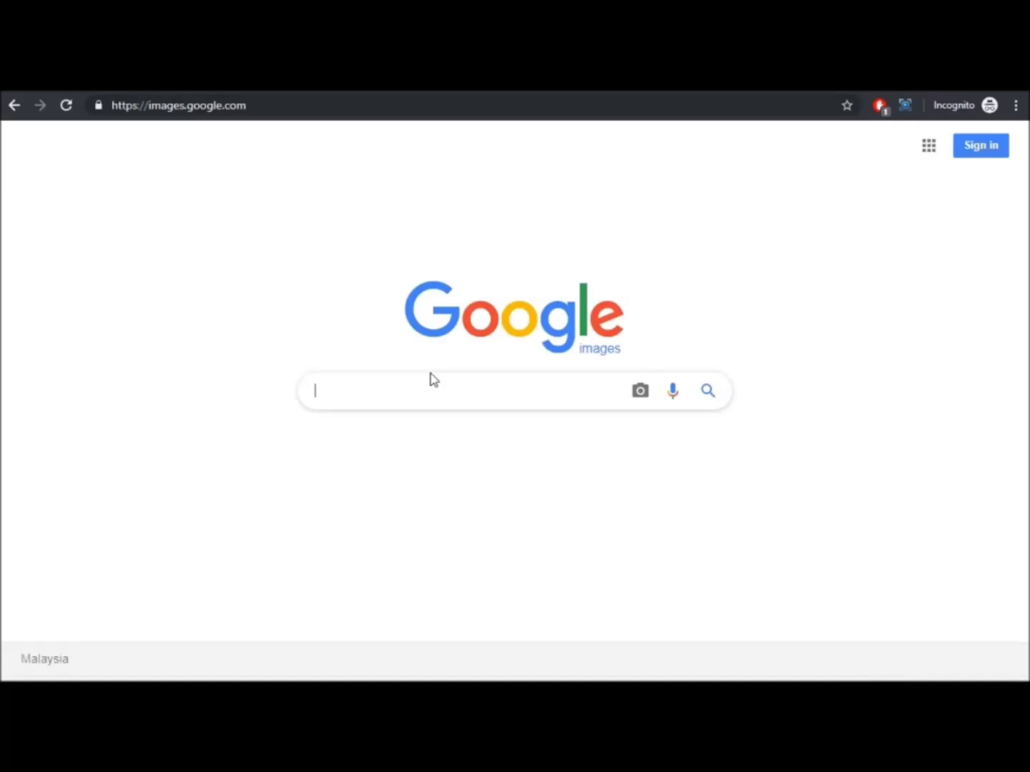
Switch to Google Images in the browser, search for "one piece" and look over the pictures.
{"action": "type", "text": "one piece"}
{"action": "key", "text": "Return"}
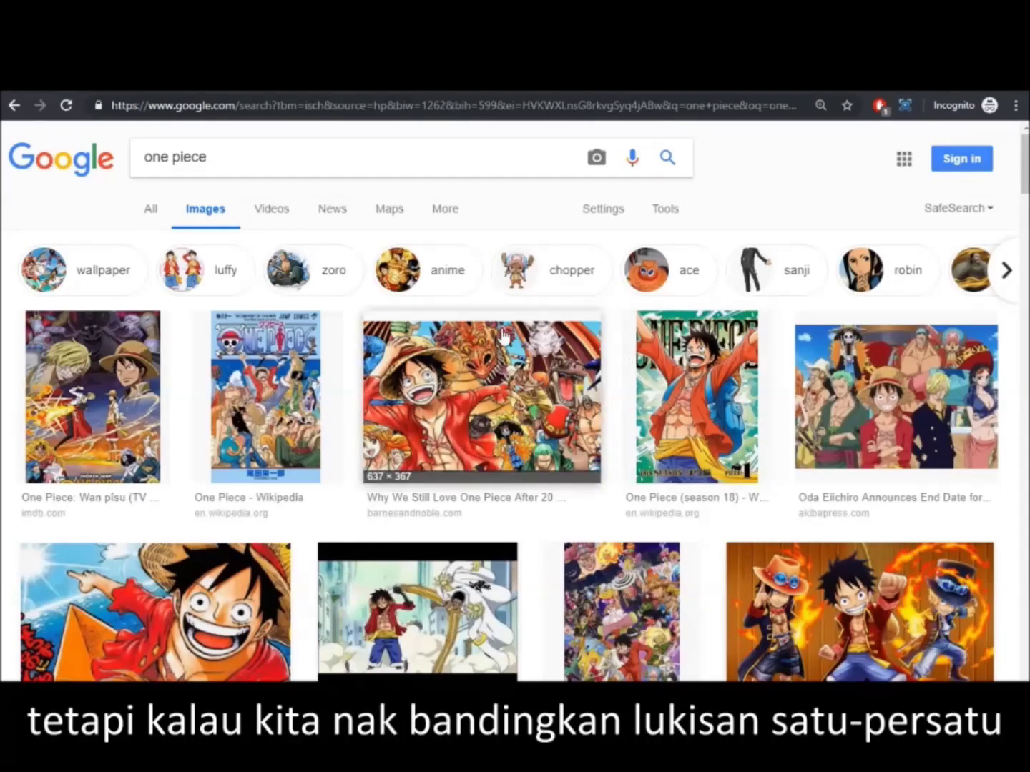
{"action": "left_click", "coordinate": [384, 160]}
{"action": "scroll", "coordinate": [350, 290], "scroll_direction": "down", "scroll_amount": 3}
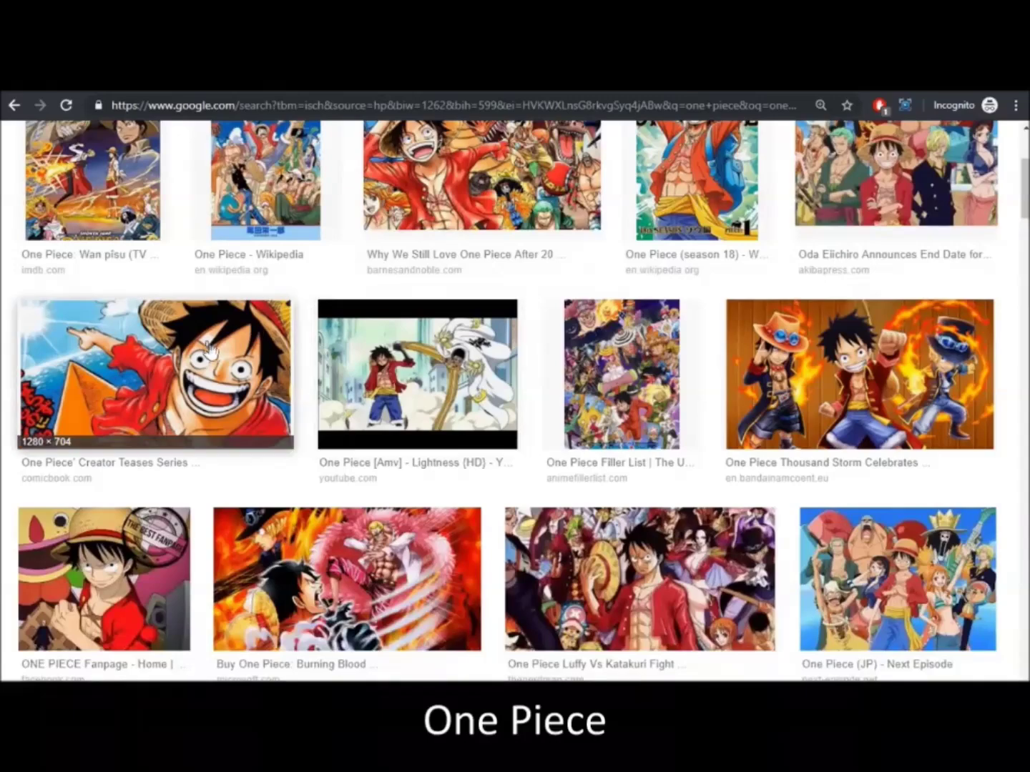
{"action": "scroll", "coordinate": [437, 349], "scroll_direction": "up", "scroll_amount": 3}
Refine the image search to "one piece manga" and skim the manga pages.
{"action": "type", "text": "manga"}
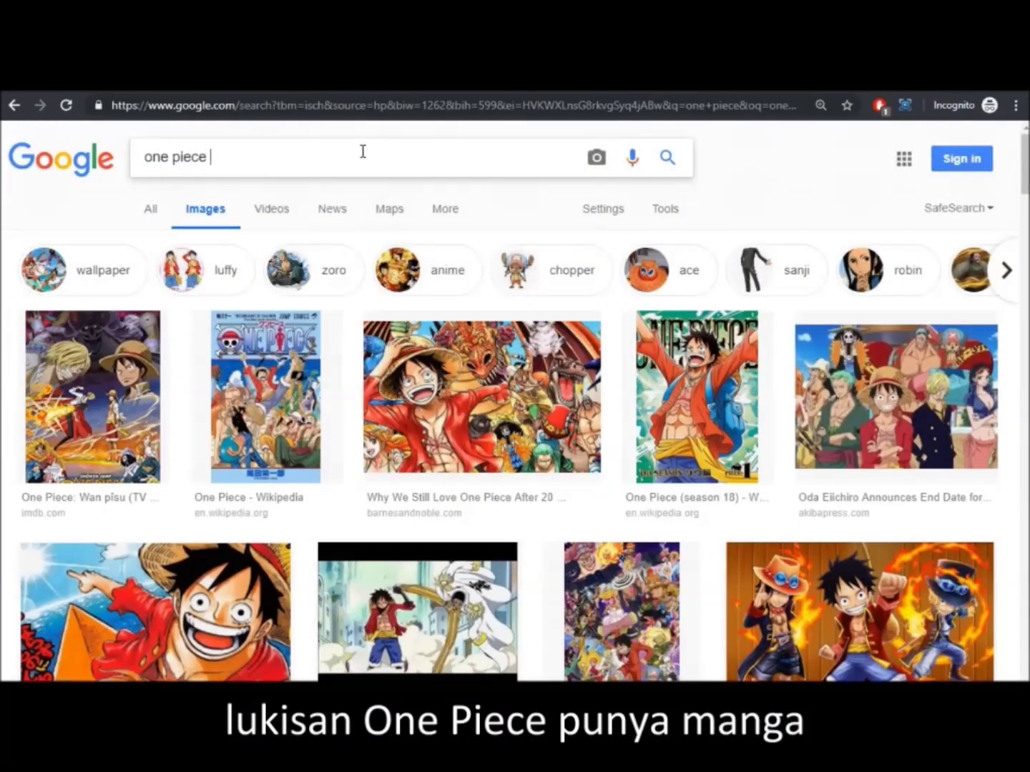
{"action": "key", "text": "Return"}
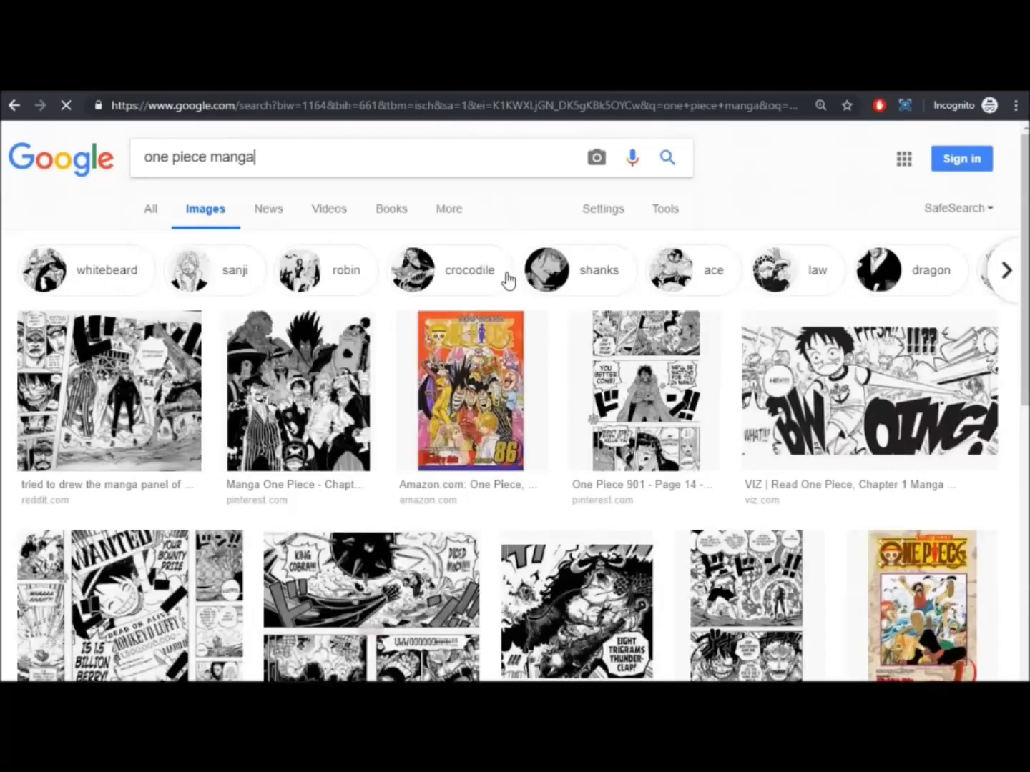
{"action": "scroll", "coordinate": [477, 286], "scroll_direction": "down", "scroll_amount": 2}
{"action": "scroll", "coordinate": [452, 292], "scroll_direction": "up", "scroll_amount": 2}
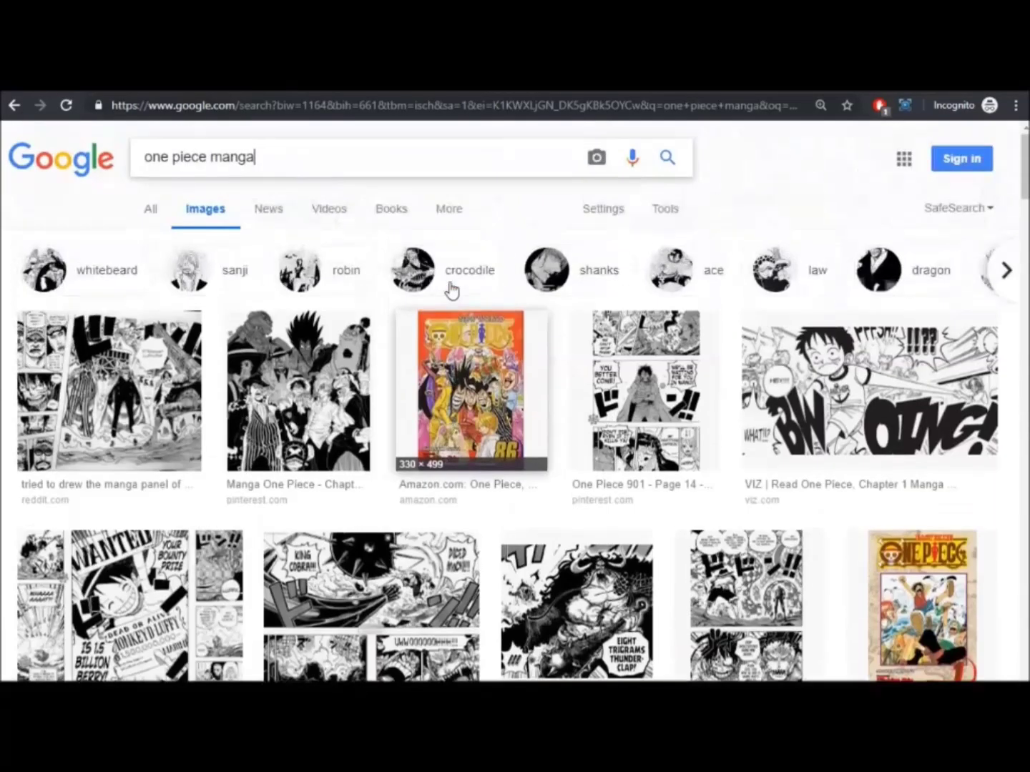
Enlarge the VIZ "Read One Piece, Chapter 1" panel and examine its drawing style alongside the neighbouring images.
{"action": "left_click", "coordinate": [858, 396]}
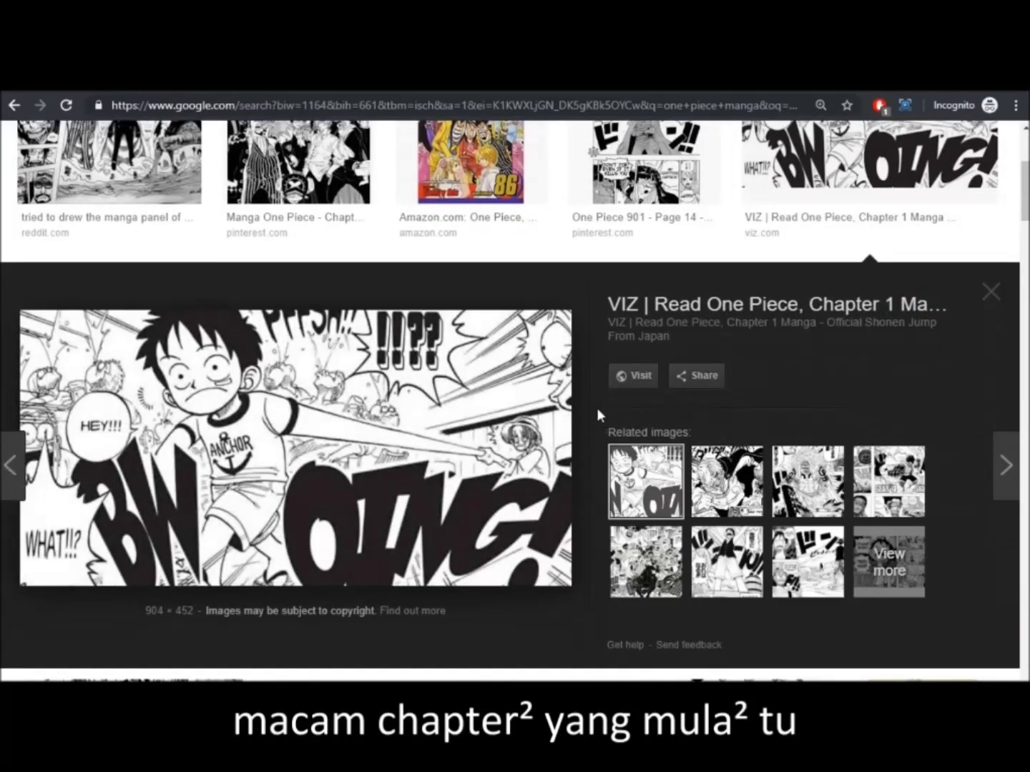
{"action": "scroll", "coordinate": [432, 193], "scroll_direction": "up", "scroll_amount": 2}
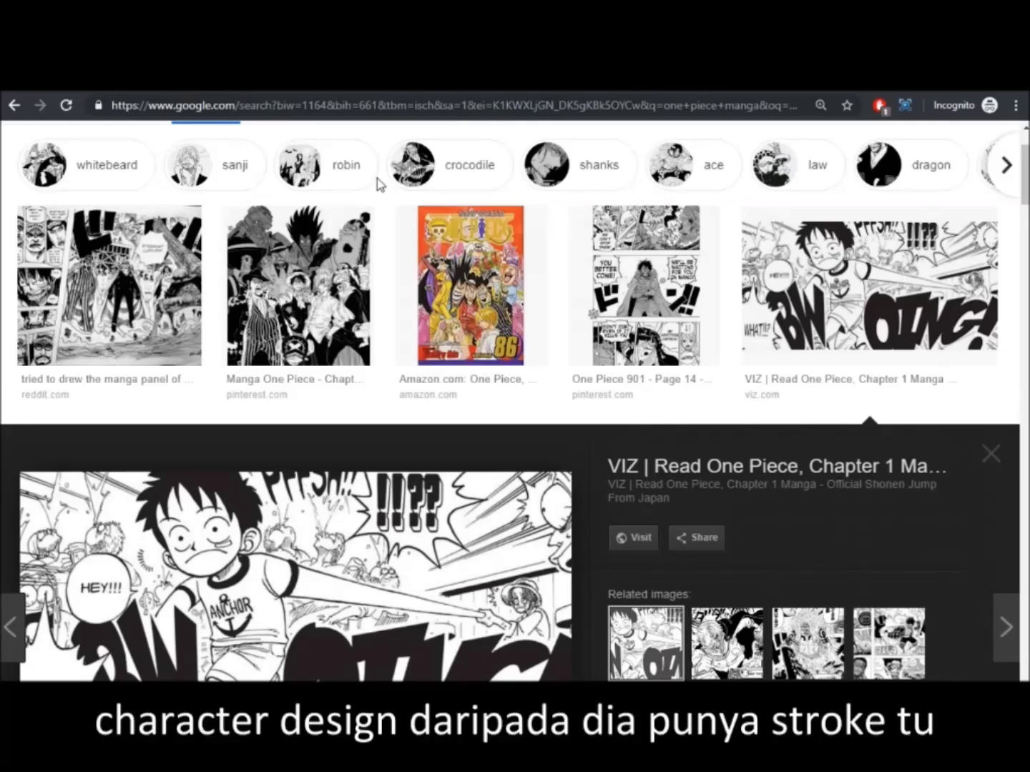
{"action": "scroll", "coordinate": [608, 145], "scroll_direction": "down", "scroll_amount": 1}
{"action": "scroll", "coordinate": [554, 204], "scroll_direction": "down", "scroll_amount": 2}
{"action": "scroll", "coordinate": [554, 203], "scroll_direction": "up", "scroll_amount": 4}
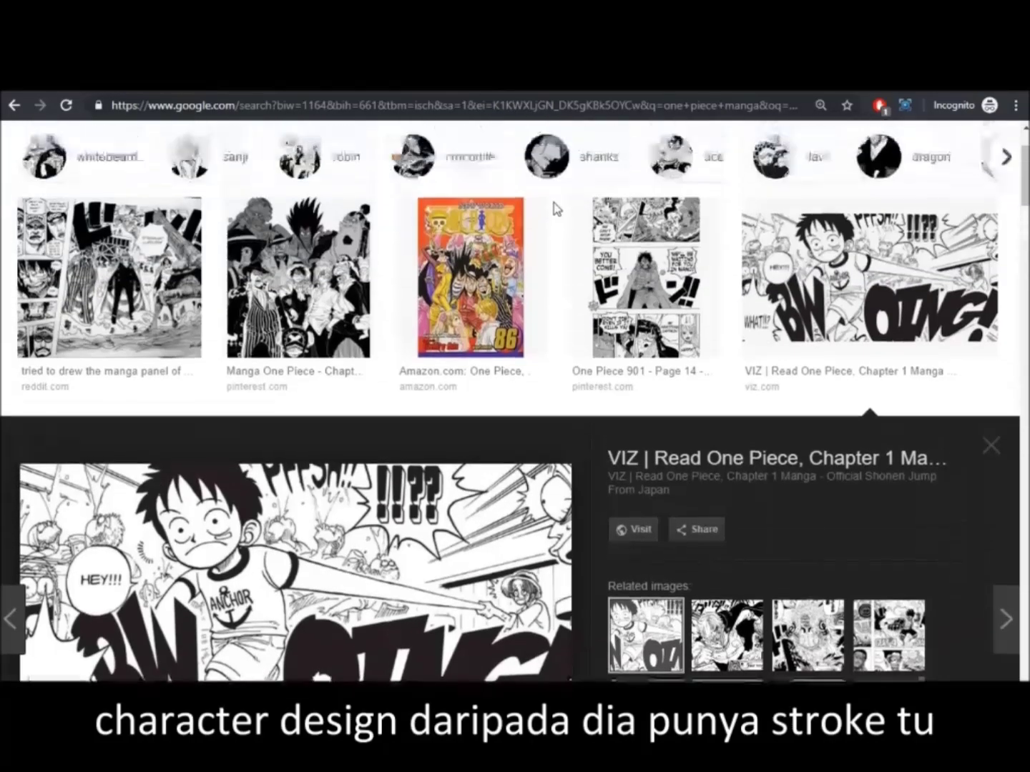
{"action": "scroll", "coordinate": [328, 156], "scroll_direction": "down", "scroll_amount": 1}
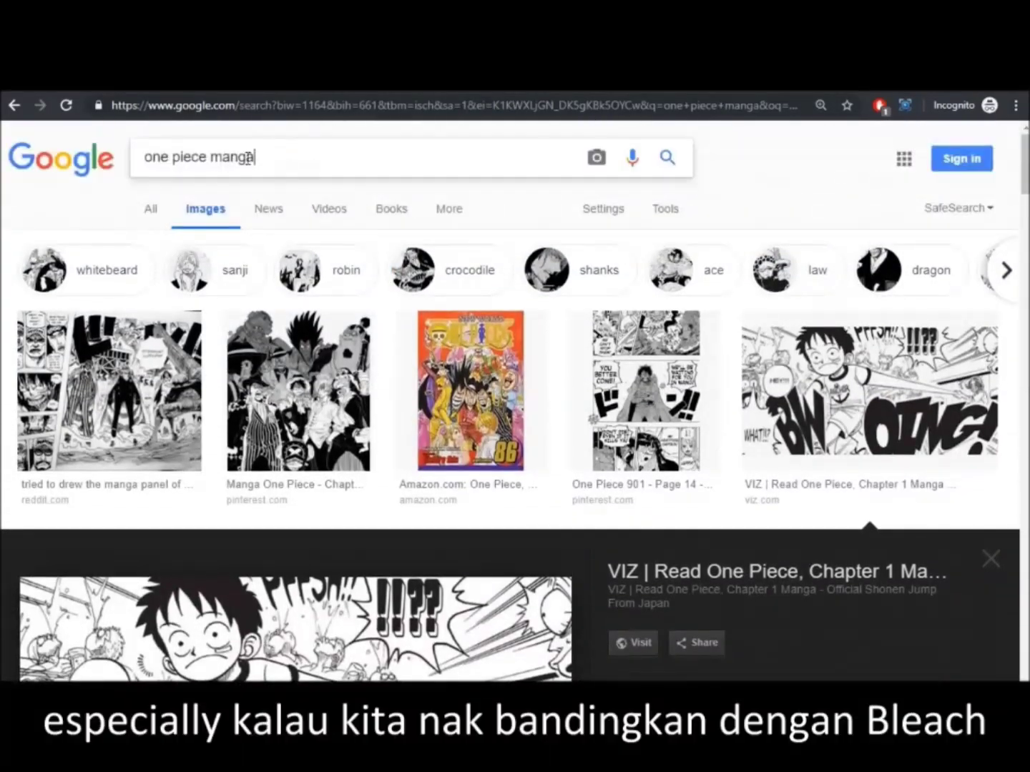
Replace the image search with "bleach".
{"action": "left_click_drag", "start_coordinate": [252, 158], "coordinate": [146, 167]}
{"action": "type", "text": "bleach"}
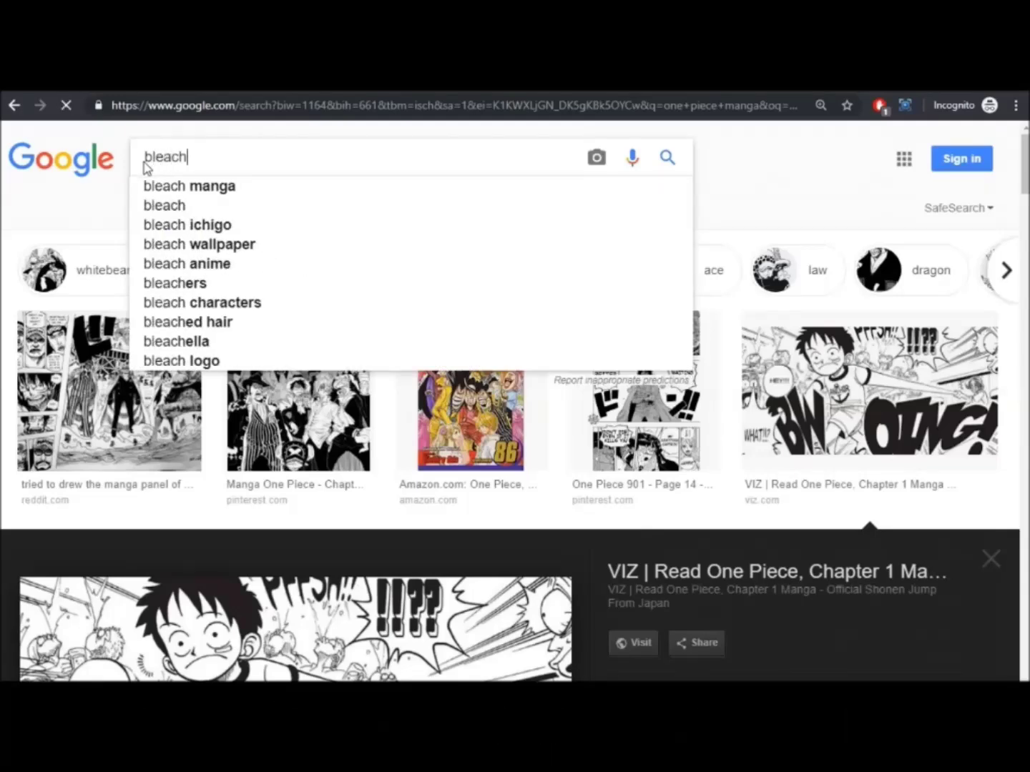
{"action": "key", "text": "Return"}
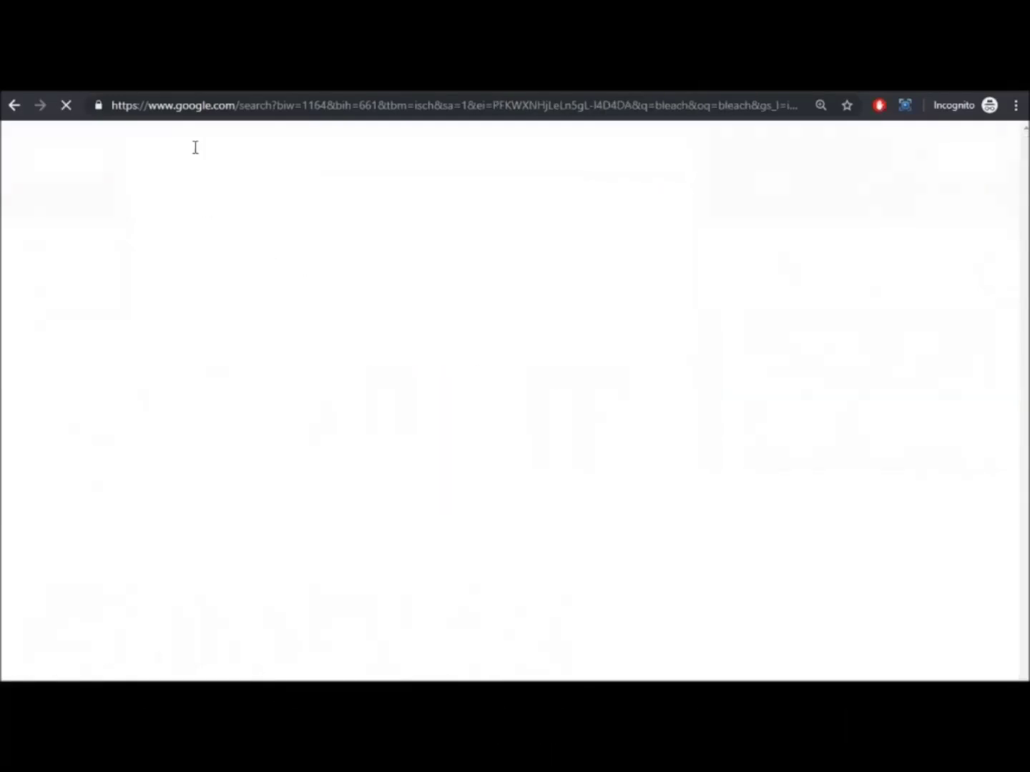
Narrow the search to "bleach manga" and browse the black-and-white panels for their character design.
{"action": "type", "text": "manga"}
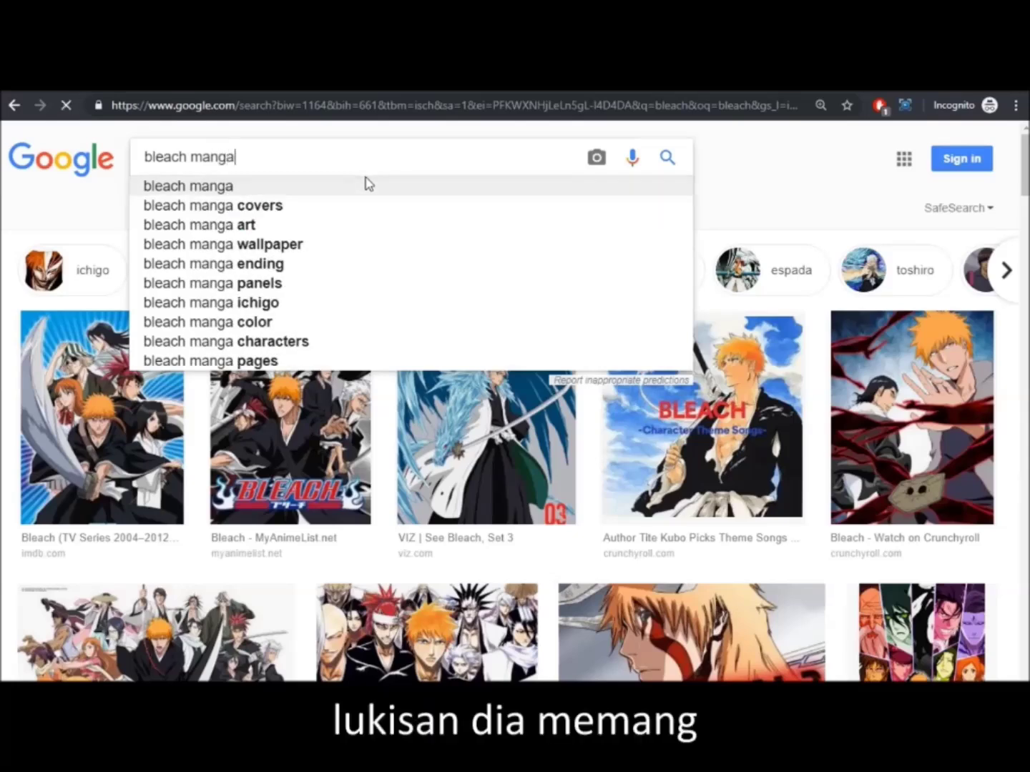
{"action": "left_click", "coordinate": [365, 185]}
{"action": "scroll", "coordinate": [493, 301], "scroll_direction": "down", "scroll_amount": 2}
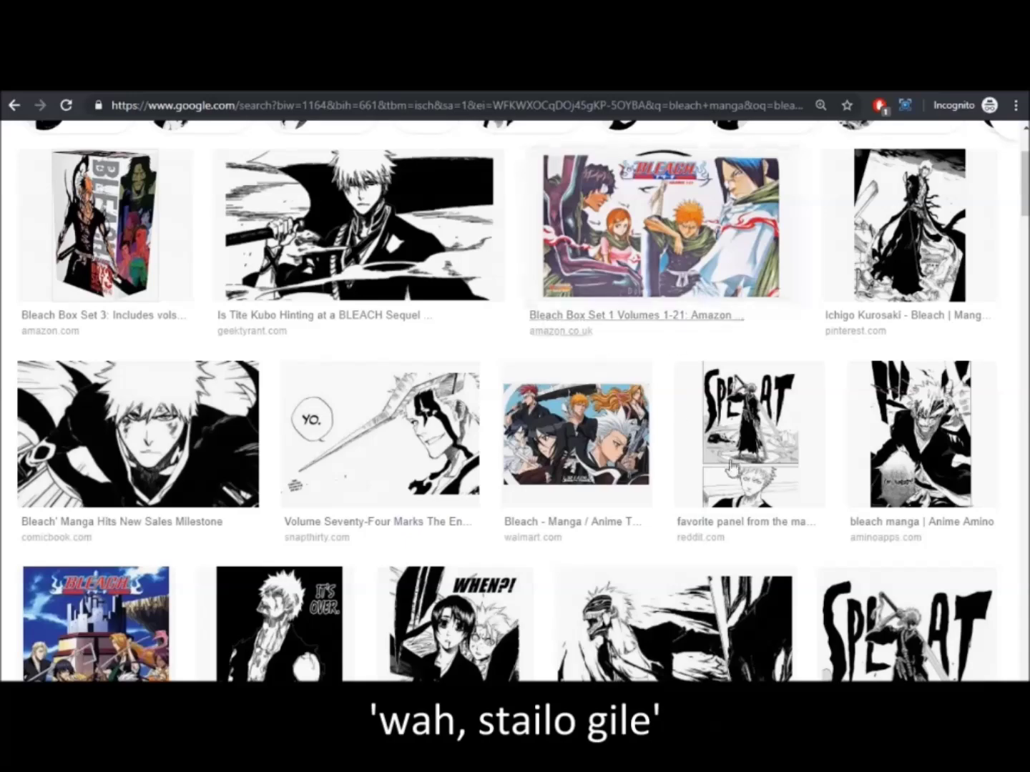
{"action": "scroll", "coordinate": [922, 468], "scroll_direction": "down", "scroll_amount": 2}
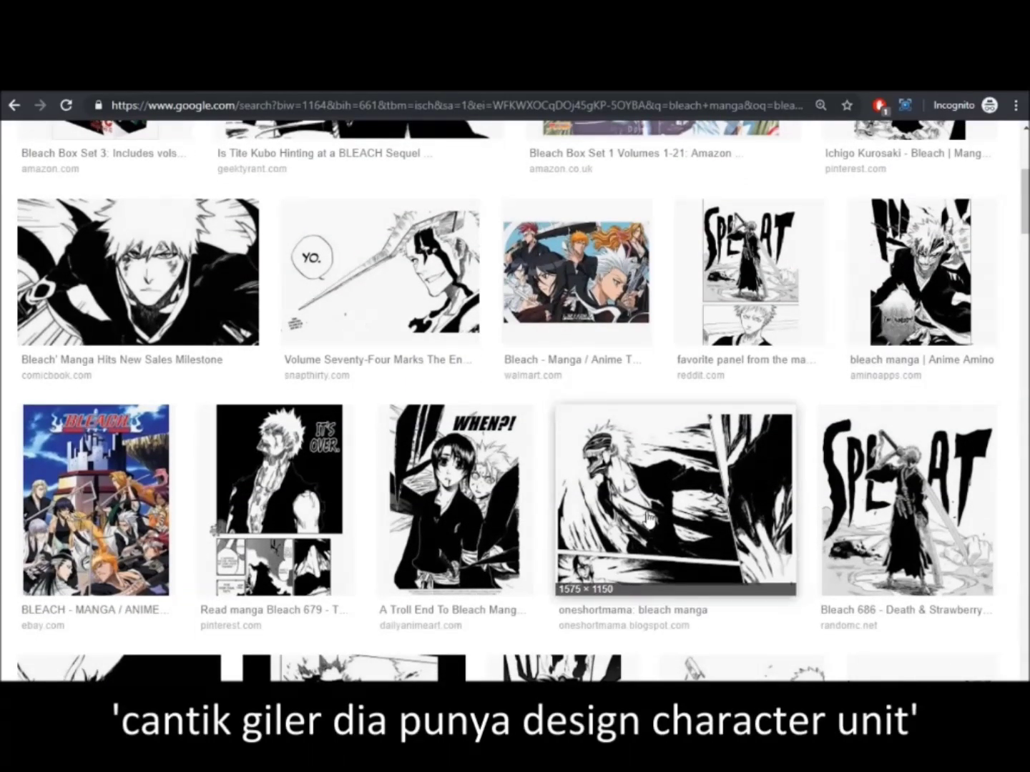
Extend the image search to "bleach manga bankai".
{"action": "scroll", "coordinate": [644, 529], "scroll_direction": "up", "scroll_amount": 5}
{"action": "left_click", "coordinate": [254, 157]}
{"action": "type", "text": "ba"}
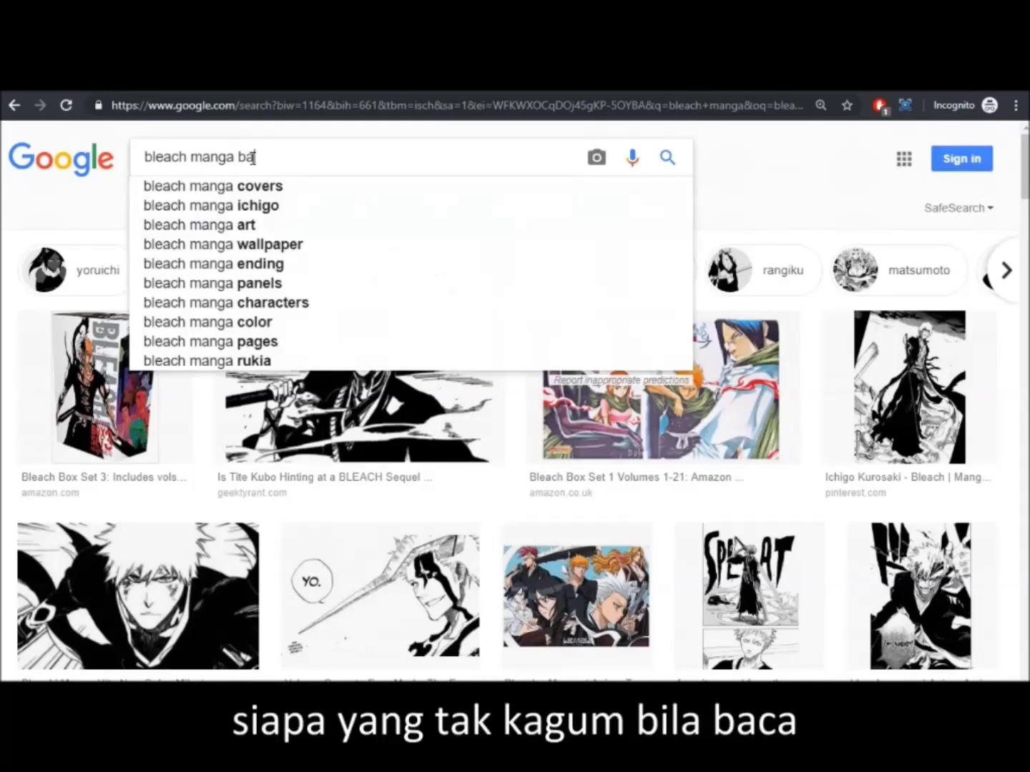
{"action": "type", "text": "nkai"}
{"action": "key", "text": "Return"}
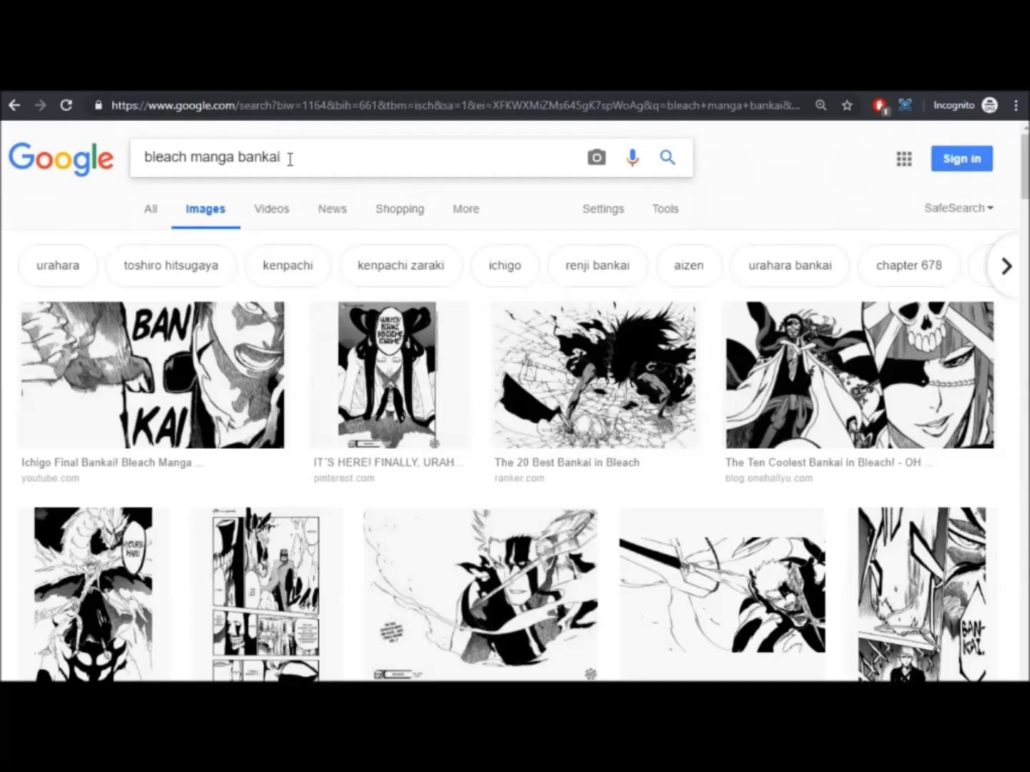
Open the preview of Toshiro Hitsugaya's Hollowfied Bankai and view the other bankai panels around it.
{"action": "scroll", "coordinate": [99, 379], "scroll_direction": "down", "scroll_amount": 3}
{"action": "left_click", "coordinate": [104, 411]}
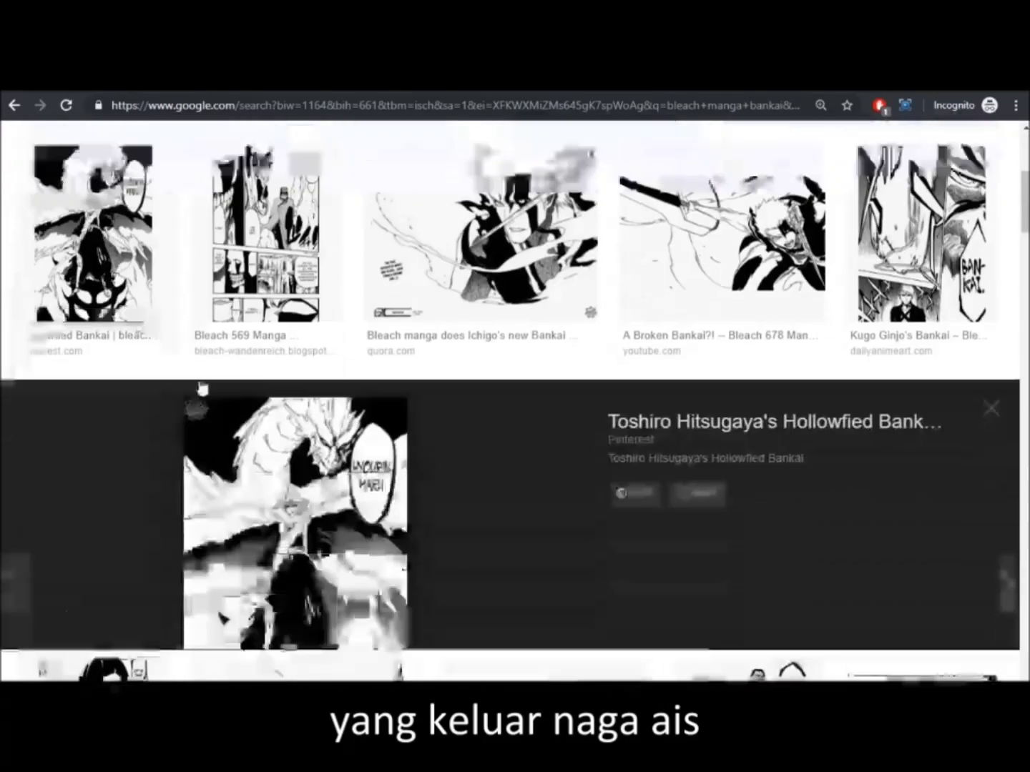
{"action": "scroll", "coordinate": [464, 341], "scroll_direction": "up", "scroll_amount": 4}
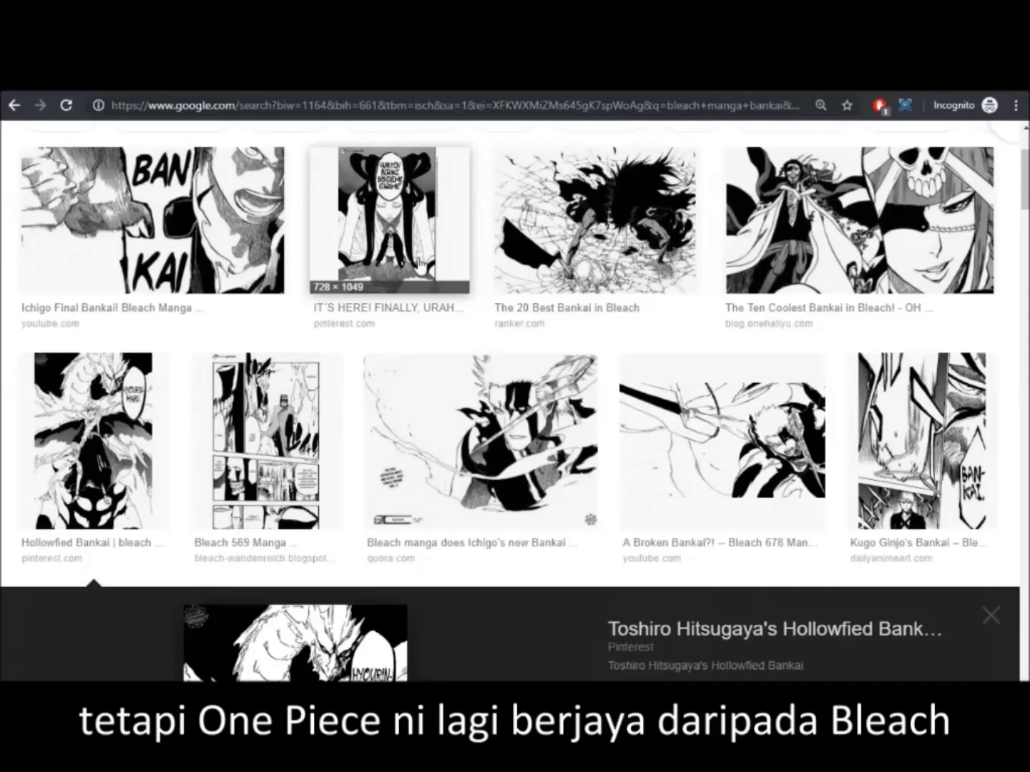
{"action": "scroll", "coordinate": [479, 252], "scroll_direction": "up", "scroll_amount": 3}
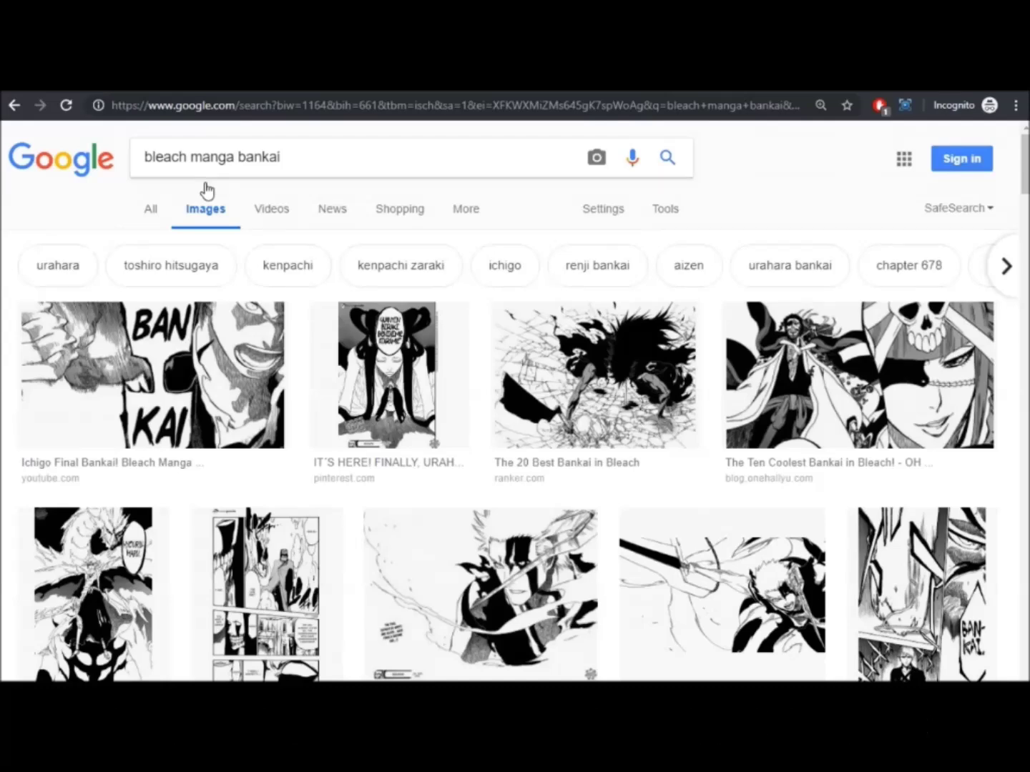
Go back to the "one piece manga" search and view the enlarged Chapter 1 panel and the related Whole Cake Island panel.
{"action": "key", "text": "alt+Left"}
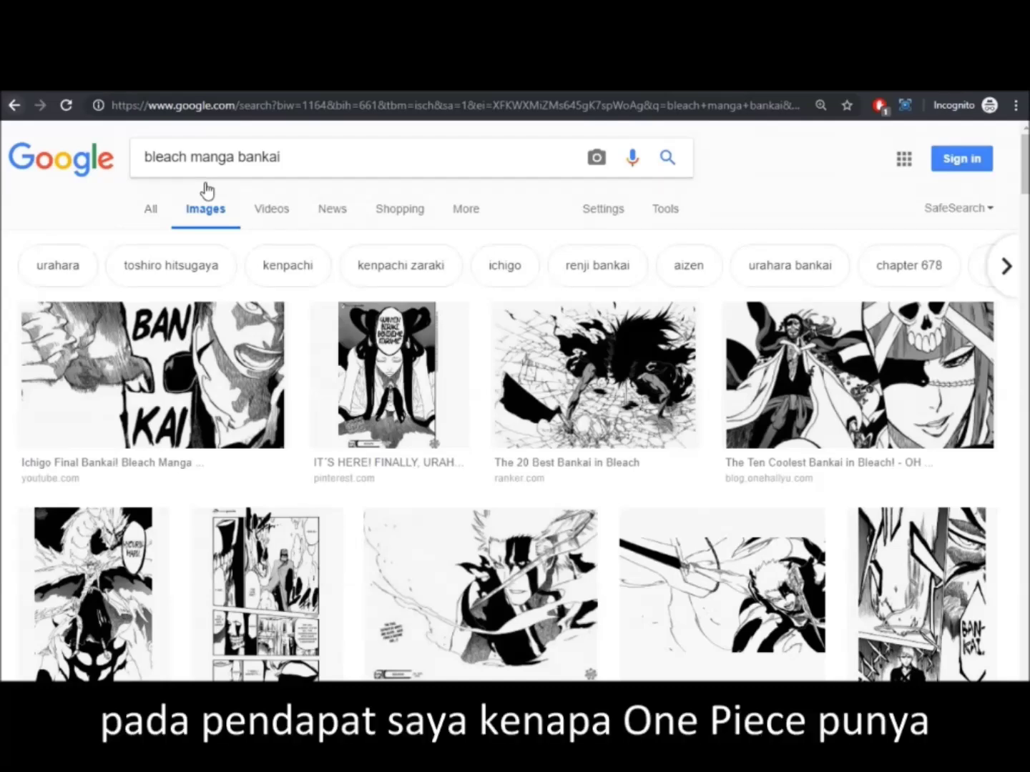
{"action": "key", "text": "alt+Left"}
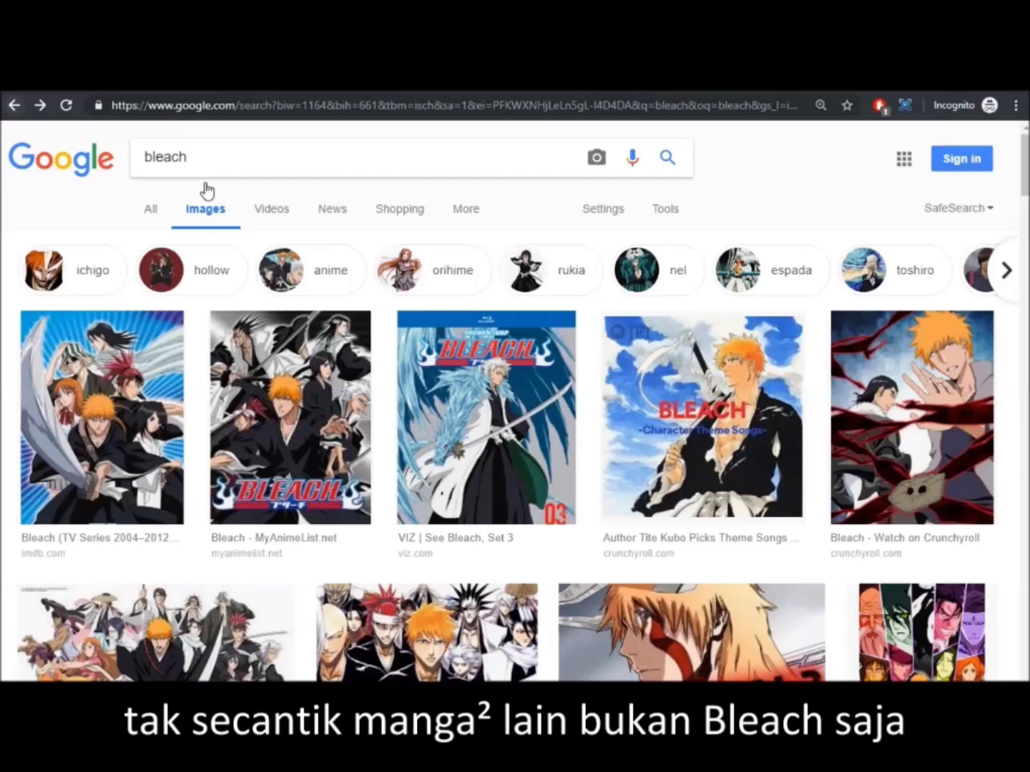
{"action": "key", "text": "alt+Right"}
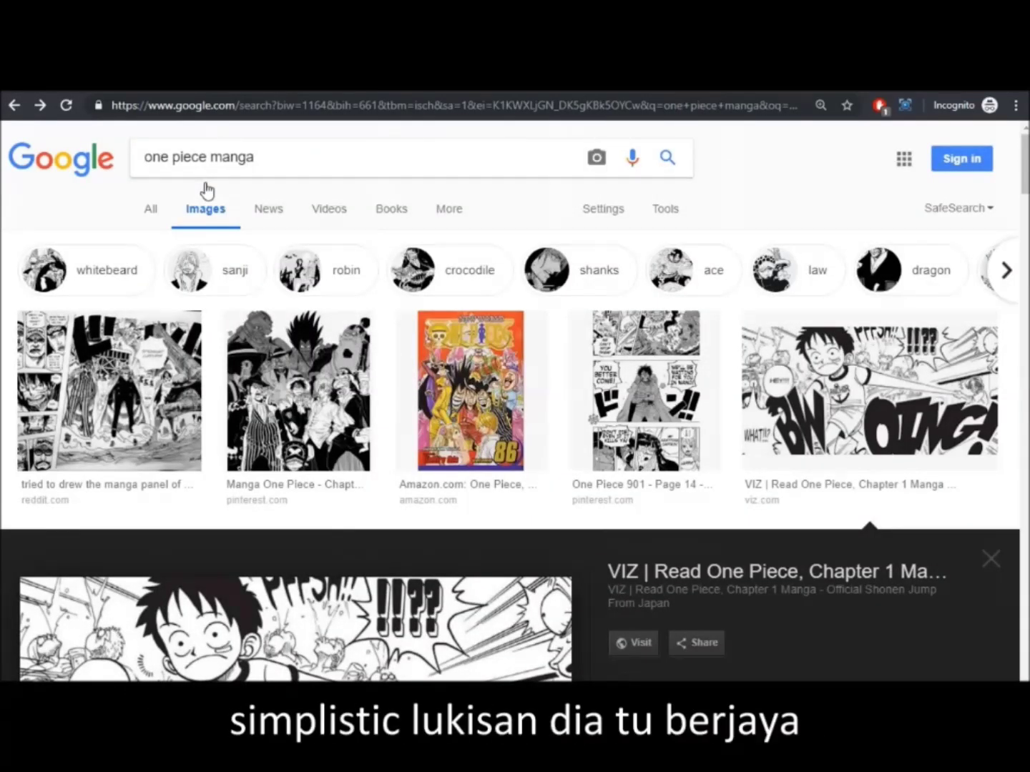
{"action": "scroll", "coordinate": [206, 191], "scroll_direction": "down", "scroll_amount": 2}
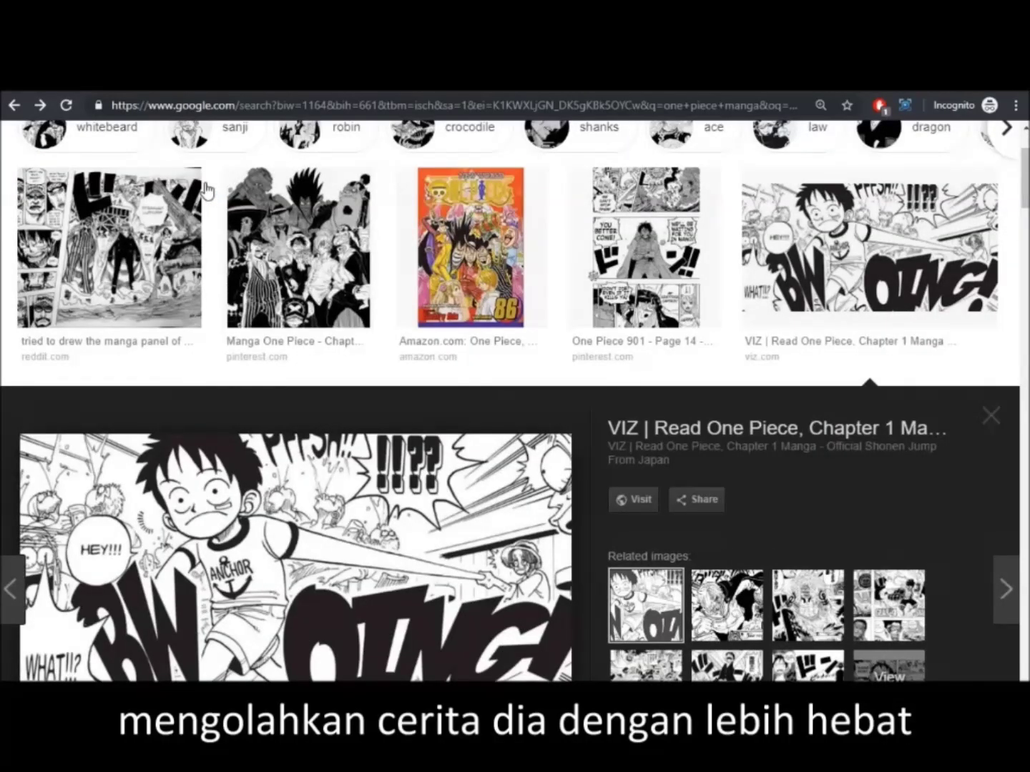
{"action": "scroll", "coordinate": [206, 190], "scroll_direction": "down", "scroll_amount": 1}
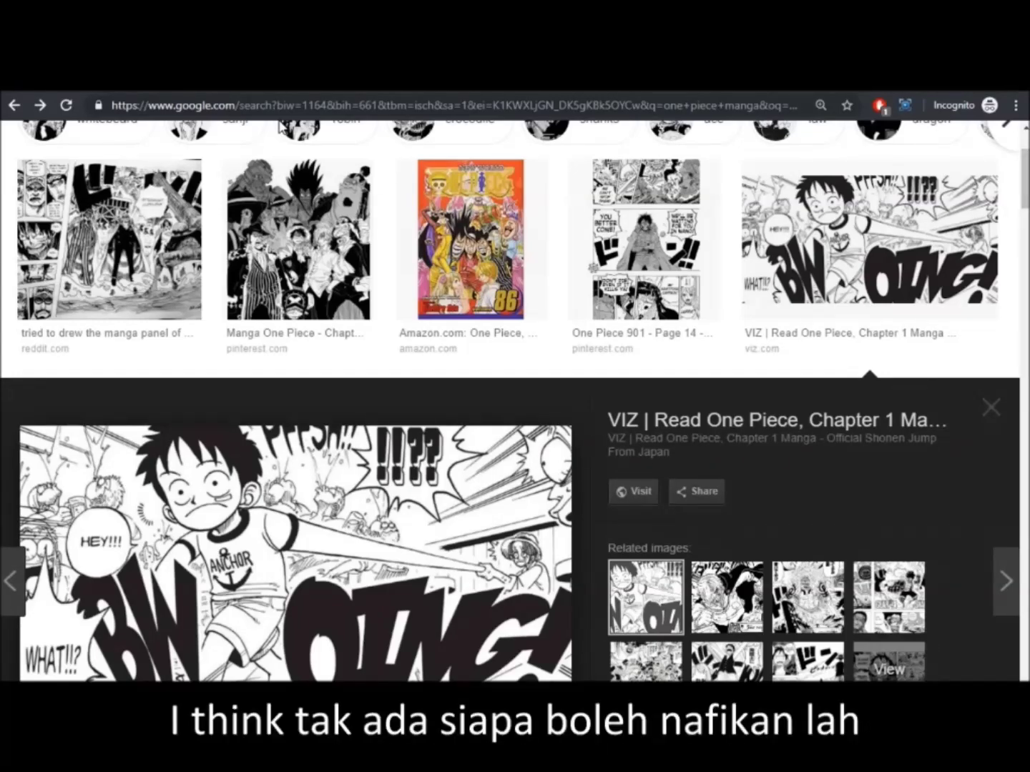
{"action": "scroll", "coordinate": [859, 214], "scroll_direction": "down", "scroll_amount": 1}
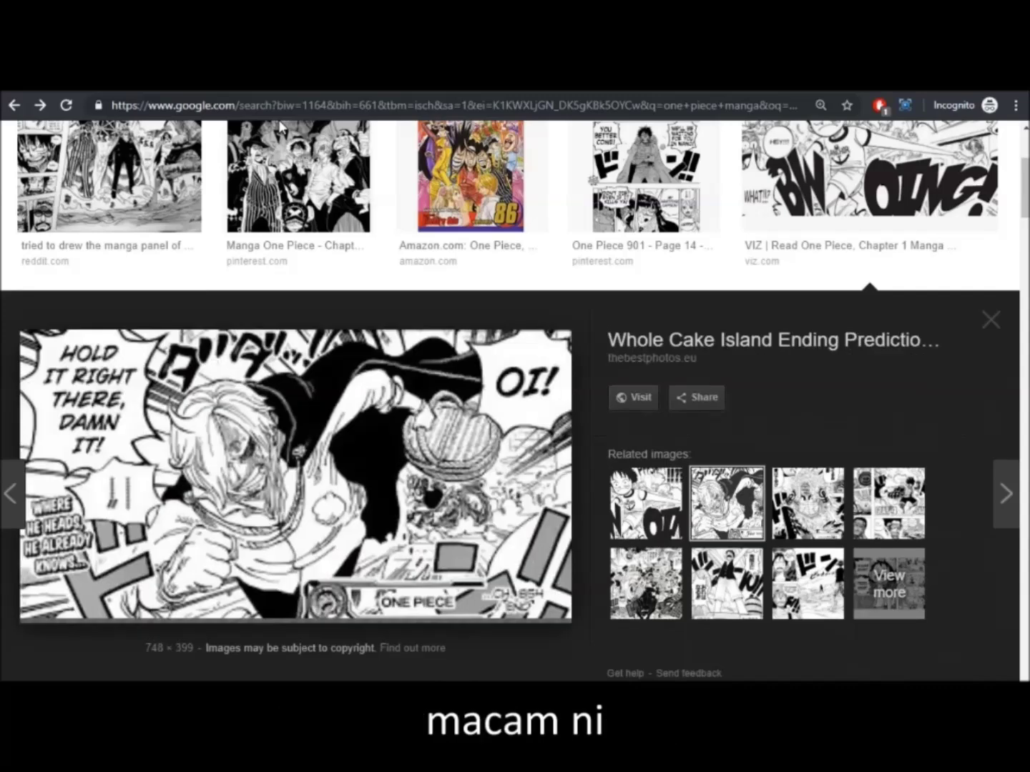
Examine the enlarged Whole Cake Island Ending panel and the One Piece manga thumbnails above it.
{"action": "scroll", "coordinate": [283, 128], "scroll_direction": "down", "scroll_amount": 1}
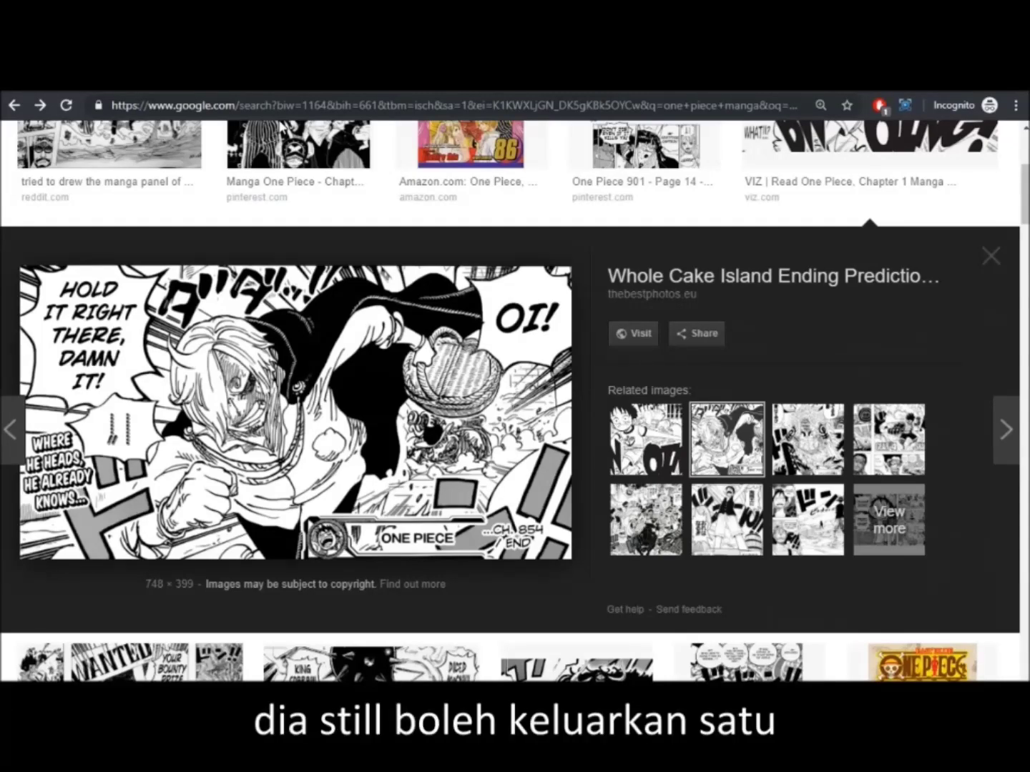
{"action": "scroll", "coordinate": [281, 126], "scroll_direction": "up", "scroll_amount": 4}
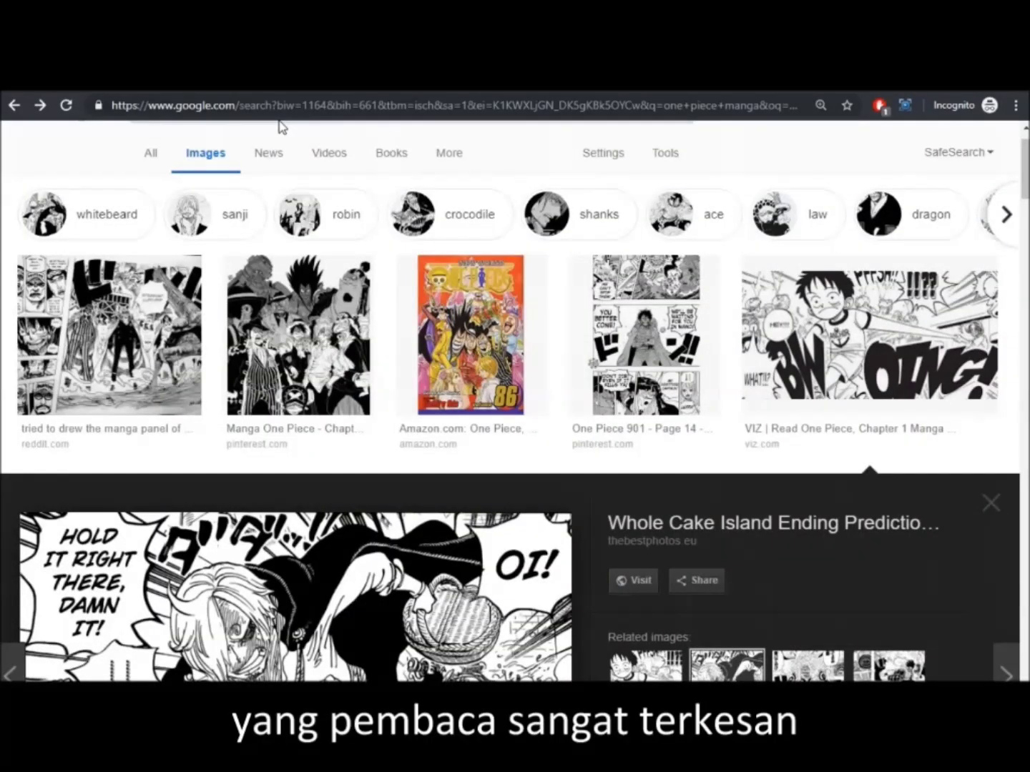
{"action": "scroll", "coordinate": [281, 126], "scroll_direction": "down", "scroll_amount": 1}
{"action": "scroll", "coordinate": [281, 126], "scroll_direction": "up", "scroll_amount": 1}
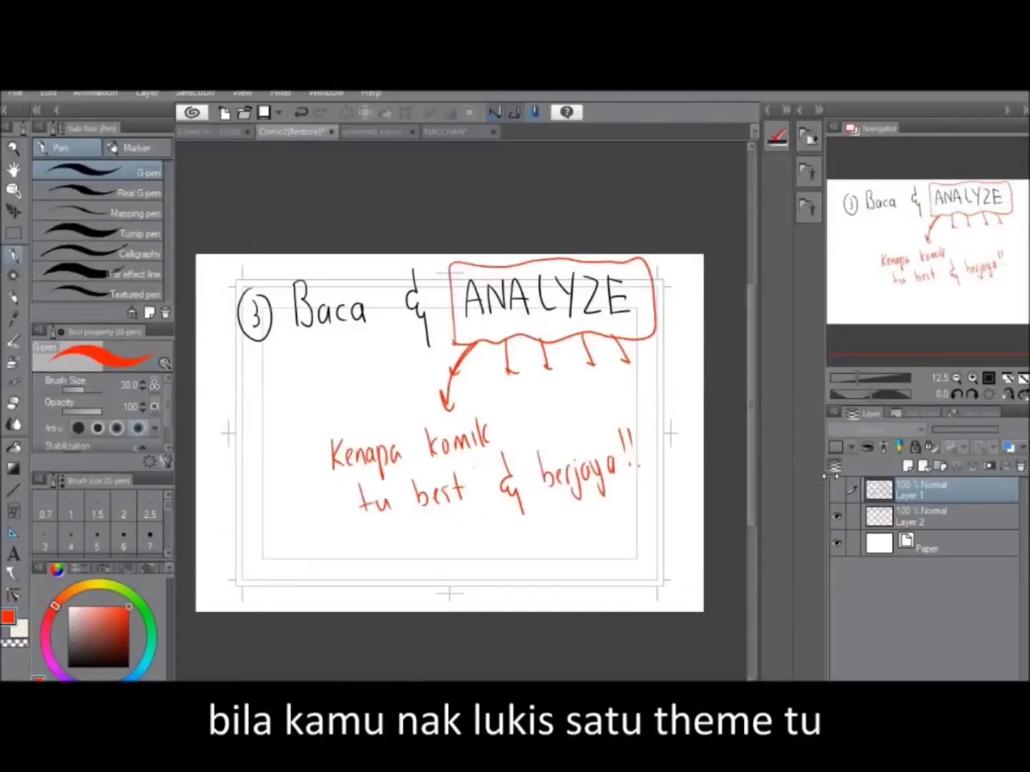
Switch to Clip Studio Paint, hide both handwriting layers, and add a new layer with black as the drawing colour.
{"action": "left_click", "coordinate": [837, 516]}
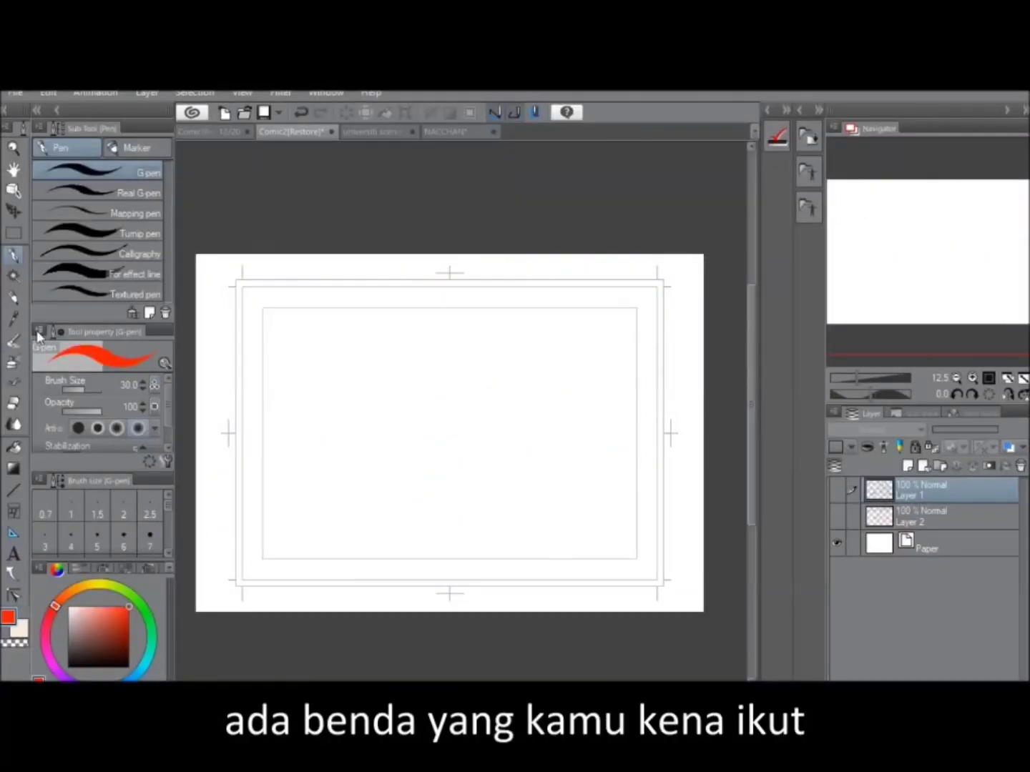
{"action": "left_click", "coordinate": [68, 666]}
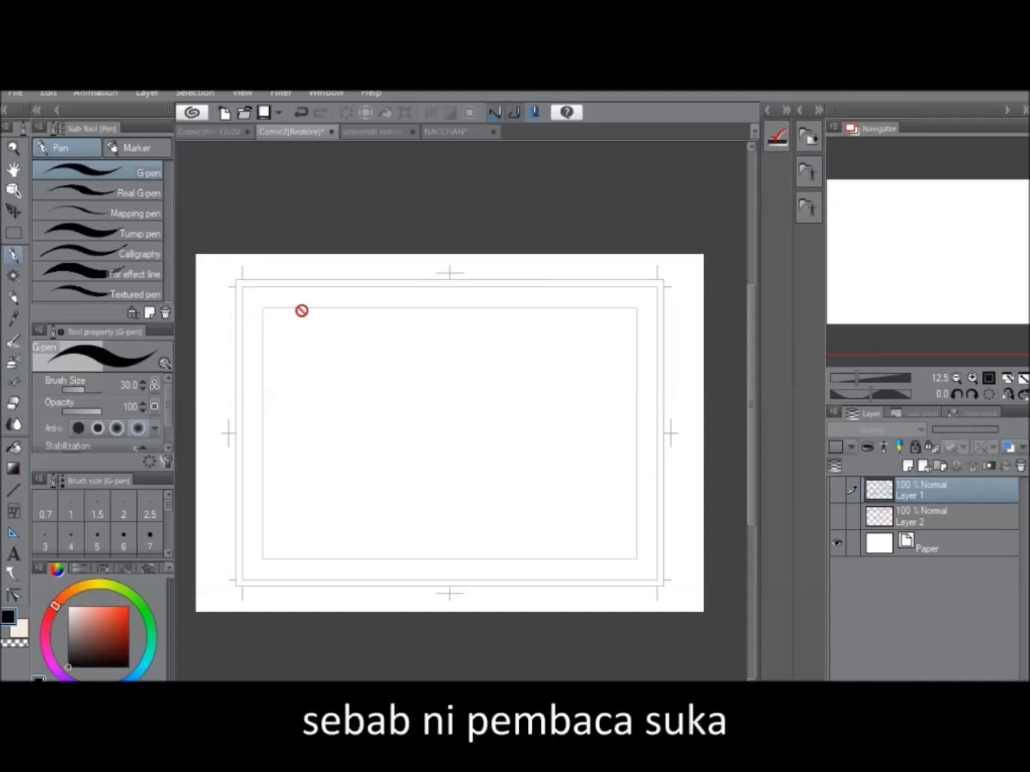
{"action": "right_click", "coordinate": [917, 473]}
{"action": "left_click", "coordinate": [956, 100]}
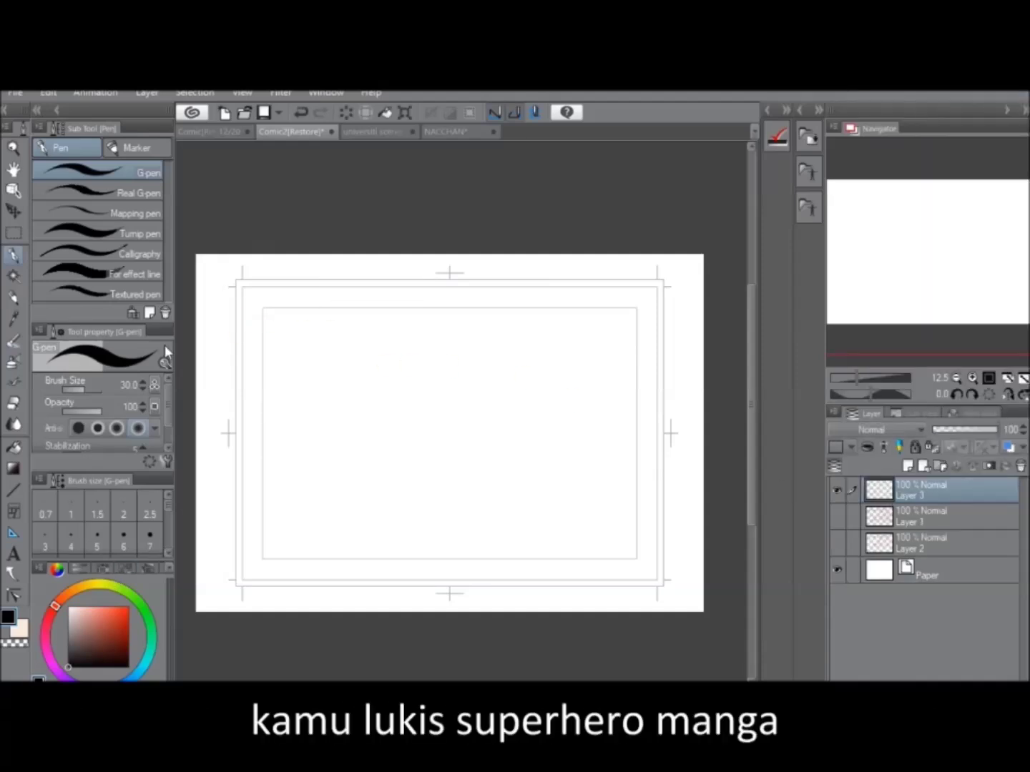
Handwrite the double-underlined title "SUPERHERO" near the page's upper edge and the arrowed entry "Dragon Ball" beneath it.
{"action": "mouse_move", "coordinate": [363, 295]}
{"action": "left_mouse_down"}
{"action": "mouse_move", "coordinate": [388, 318]}
{"action": "mouse_move", "coordinate": [428, 301]}
{"action": "mouse_move", "coordinate": [443, 335]}
{"action": "mouse_move", "coordinate": [457, 299]}
{"action": "mouse_move", "coordinate": [474, 324]}
{"action": "mouse_move", "coordinate": [506, 325]}
{"action": "mouse_move", "coordinate": [522, 303]}
{"action": "mouse_move", "coordinate": [511, 315]}
{"action": "mouse_move", "coordinate": [575, 315]}
{"action": "left_mouse_up"}
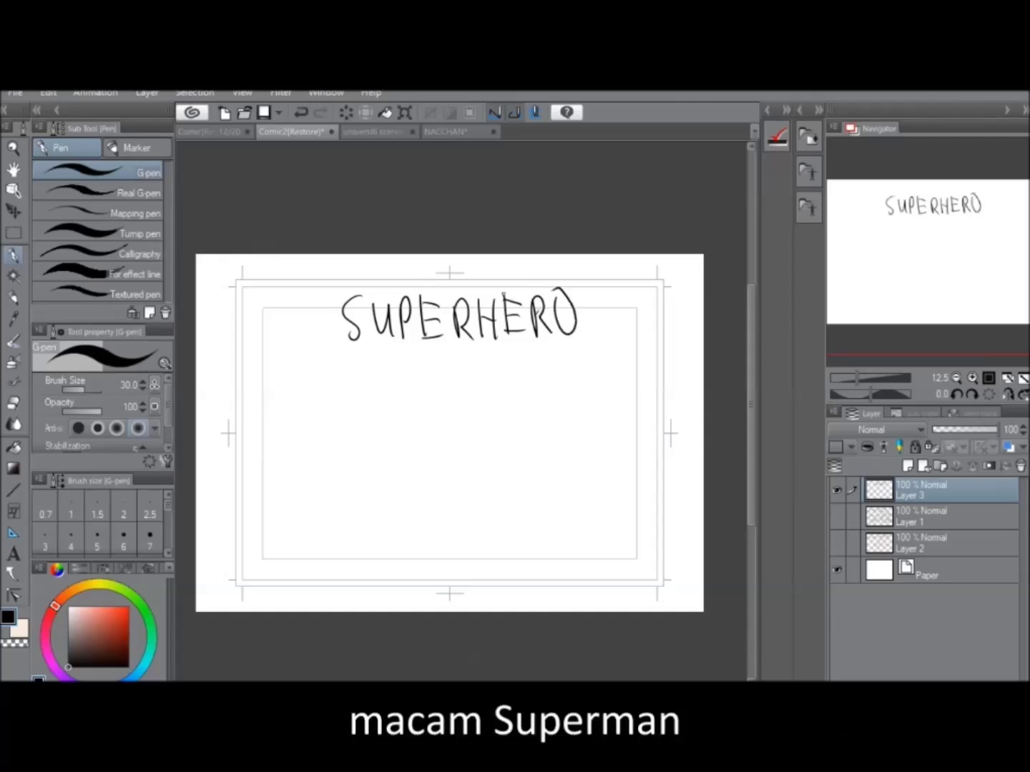
{"action": "left_click_drag", "start_coordinate": [344, 349], "coordinate": [574, 342]}
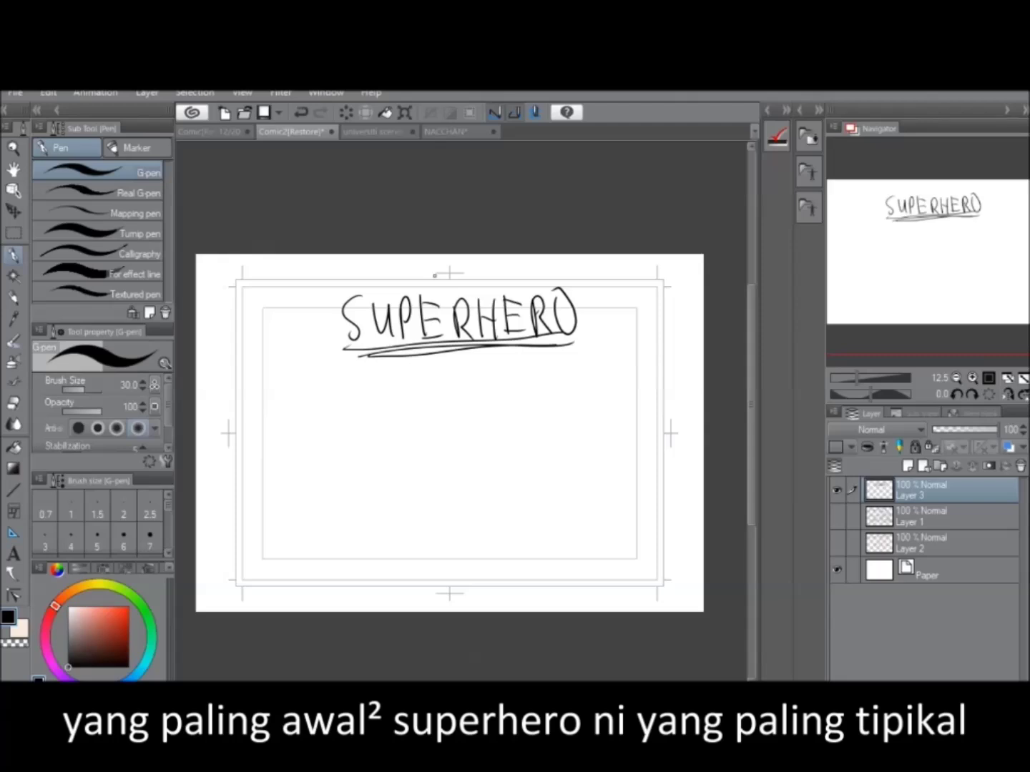
{"action": "mouse_move", "coordinate": [325, 372]}
{"action": "left_mouse_down"}
{"action": "mouse_move", "coordinate": [313, 387]}
{"action": "mouse_move", "coordinate": [326, 387]}
{"action": "mouse_move", "coordinate": [344, 415]}
{"action": "mouse_move", "coordinate": [374, 411]}
{"action": "mouse_move", "coordinate": [386, 427]}
{"action": "mouse_move", "coordinate": [411, 397]}
{"action": "mouse_move", "coordinate": [418, 409]}
{"action": "left_mouse_up"}
{"action": "left_click_drag", "start_coordinate": [438, 382], "coordinate": [441, 402]}
{"action": "mouse_move", "coordinate": [443, 395]}
{"action": "left_mouse_down"}
{"action": "mouse_move", "coordinate": [455, 407]}
{"action": "mouse_move", "coordinate": [466, 399]}
{"action": "left_mouse_up"}
{"action": "left_click_drag", "start_coordinate": [472, 374], "coordinate": [473, 405]}
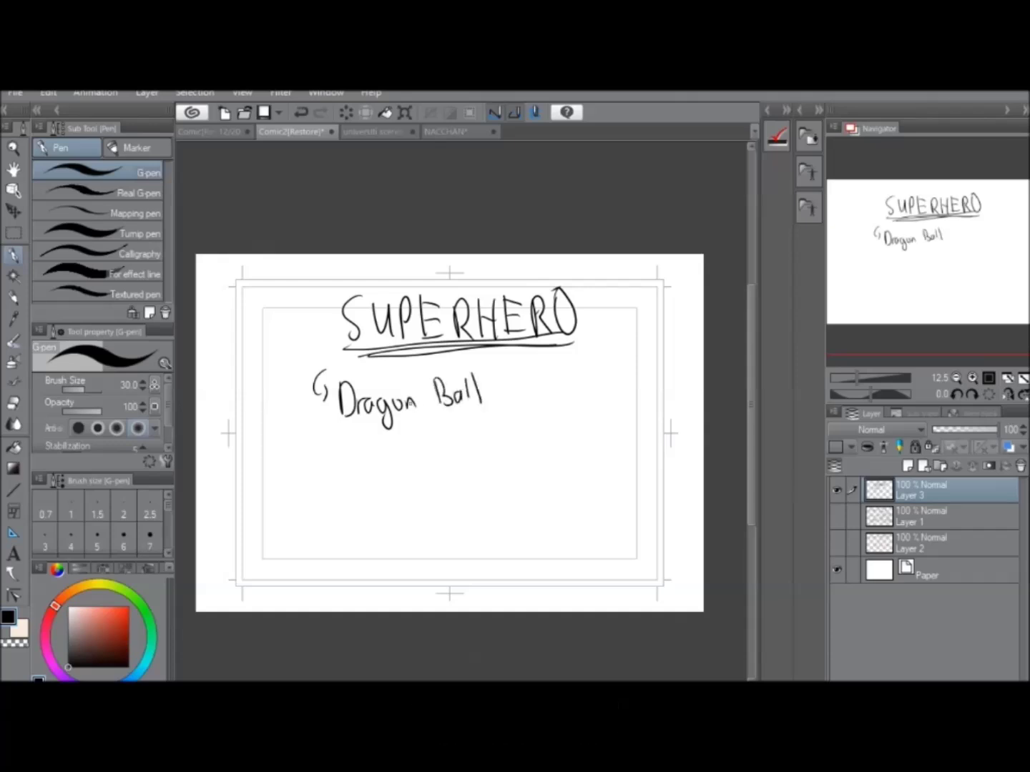
Draw three branching arrows below "Dragon Ball" and handwrite "Cool" with a check mark and "Training →" beside the first two.
{"action": "mouse_move", "coordinate": [363, 428]}
{"action": "left_mouse_down"}
{"action": "mouse_move", "coordinate": [385, 457]}
{"action": "mouse_move", "coordinate": [370, 457]}
{"action": "mouse_move", "coordinate": [392, 506]}
{"action": "left_mouse_up"}
{"action": "mouse_move", "coordinate": [415, 431]}
{"action": "left_mouse_down"}
{"action": "mouse_move", "coordinate": [415, 452]}
{"action": "mouse_move", "coordinate": [436, 440]}
{"action": "left_mouse_up"}
{"action": "left_click", "coordinate": [450, 439]}
{"action": "mouse_move", "coordinate": [443, 421]}
{"action": "left_mouse_down"}
{"action": "mouse_move", "coordinate": [444, 450]}
{"action": "mouse_move", "coordinate": [476, 418]}
{"action": "left_mouse_up"}
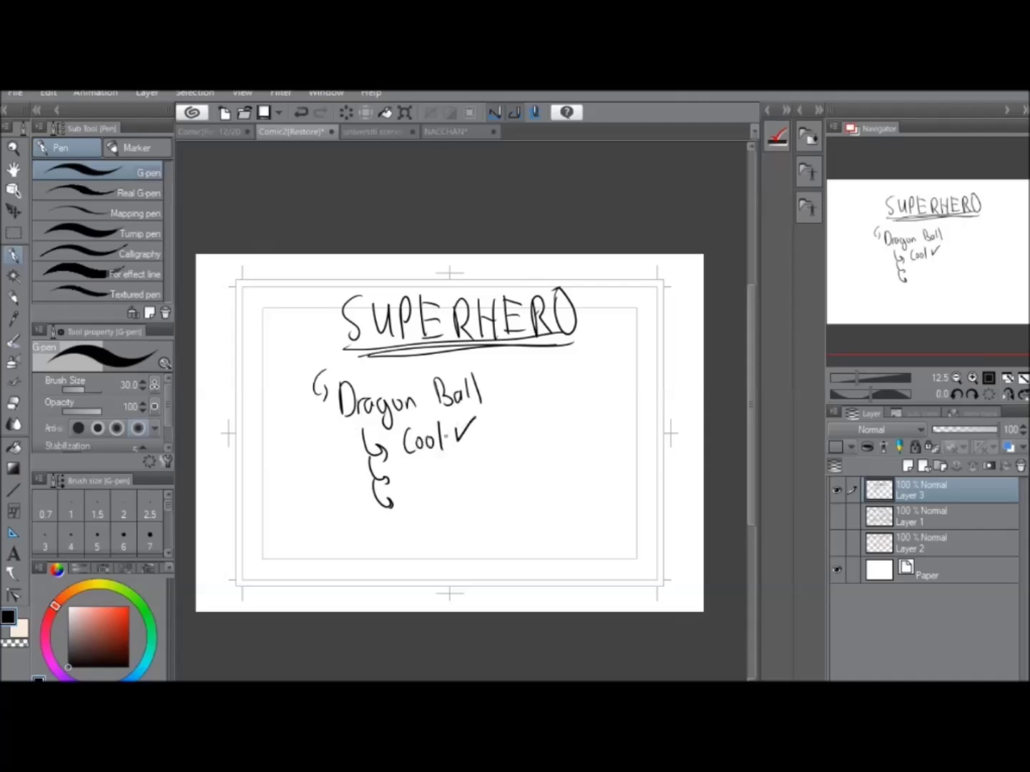
{"action": "left_click_drag", "start_coordinate": [398, 465], "coordinate": [415, 462]}
{"action": "mouse_move", "coordinate": [406, 463]}
{"action": "left_mouse_down"}
{"action": "mouse_move", "coordinate": [406, 486]}
{"action": "mouse_move", "coordinate": [451, 478]}
{"action": "left_mouse_up"}
{"action": "mouse_move", "coordinate": [452, 479]}
{"action": "left_mouse_down"}
{"action": "mouse_move", "coordinate": [478, 493]}
{"action": "mouse_move", "coordinate": [506, 463]}
{"action": "mouse_move", "coordinate": [501, 472]}
{"action": "left_mouse_up"}
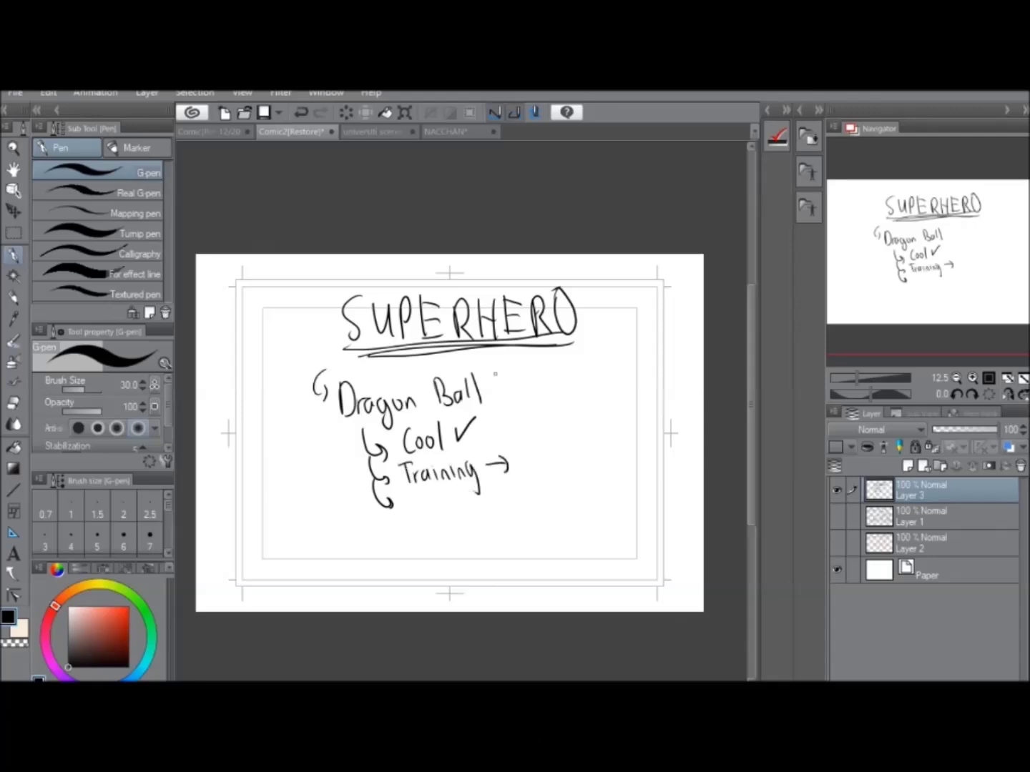
Continue the Training line with the handwritten chain "Kalah → Power" and finish it with a check mark.
{"action": "left_click_drag", "start_coordinate": [518, 437], "coordinate": [520, 470]}
{"action": "mouse_move", "coordinate": [531, 451]}
{"action": "left_mouse_down"}
{"action": "mouse_move", "coordinate": [536, 473]}
{"action": "mouse_move", "coordinate": [545, 470]}
{"action": "left_mouse_up"}
{"action": "mouse_move", "coordinate": [549, 448]}
{"action": "left_mouse_down"}
{"action": "mouse_move", "coordinate": [551, 471]}
{"action": "mouse_move", "coordinate": [563, 467]}
{"action": "left_mouse_up"}
{"action": "left_click_drag", "start_coordinate": [565, 442], "coordinate": [573, 468]}
{"action": "left_click_drag", "start_coordinate": [577, 458], "coordinate": [591, 457]}
{"action": "mouse_move", "coordinate": [608, 435]}
{"action": "left_mouse_down"}
{"action": "mouse_move", "coordinate": [608, 458]}
{"action": "mouse_move", "coordinate": [608, 448]}
{"action": "left_mouse_up"}
{"action": "mouse_move", "coordinate": [614, 443]}
{"action": "left_mouse_down"}
{"action": "mouse_move", "coordinate": [621, 458]}
{"action": "mouse_move", "coordinate": [644, 448]}
{"action": "mouse_move", "coordinate": [677, 424]}
{"action": "mouse_move", "coordinate": [680, 400]}
{"action": "left_mouse_up"}
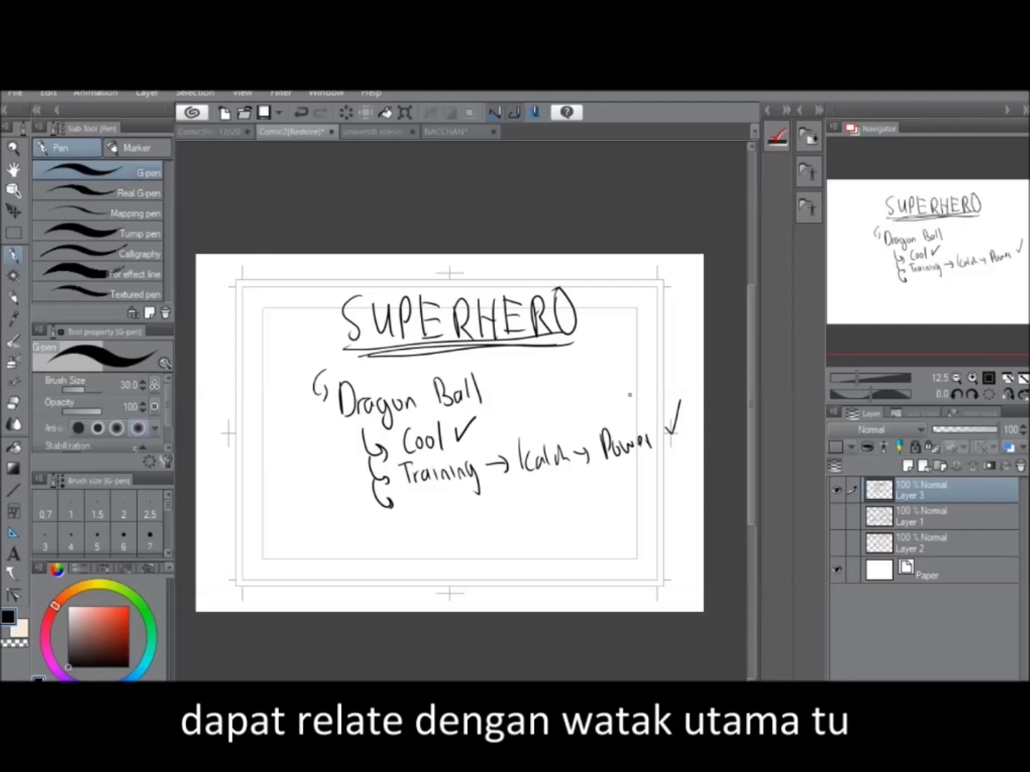
Handwrite "Backstory" followed by an arrow beside the third branch under "Dragon Ball".
{"action": "left_click_drag", "start_coordinate": [407, 499], "coordinate": [445, 524]}
{"action": "left_click_drag", "start_coordinate": [443, 497], "coordinate": [446, 523]}
{"action": "left_click_drag", "start_coordinate": [454, 505], "coordinate": [450, 520]}
{"action": "mouse_move", "coordinate": [461, 504]}
{"action": "left_mouse_down"}
{"action": "mouse_move", "coordinate": [457, 521]}
{"action": "mouse_move", "coordinate": [474, 525]}
{"action": "left_mouse_up"}
{"action": "mouse_move", "coordinate": [467, 509]}
{"action": "left_mouse_down"}
{"action": "mouse_move", "coordinate": [483, 508]}
{"action": "mouse_move", "coordinate": [513, 533]}
{"action": "left_mouse_up"}
{"action": "left_click_drag", "start_coordinate": [523, 513], "coordinate": [533, 511]}
{"action": "left_click_drag", "start_coordinate": [529, 505], "coordinate": [530, 515]}
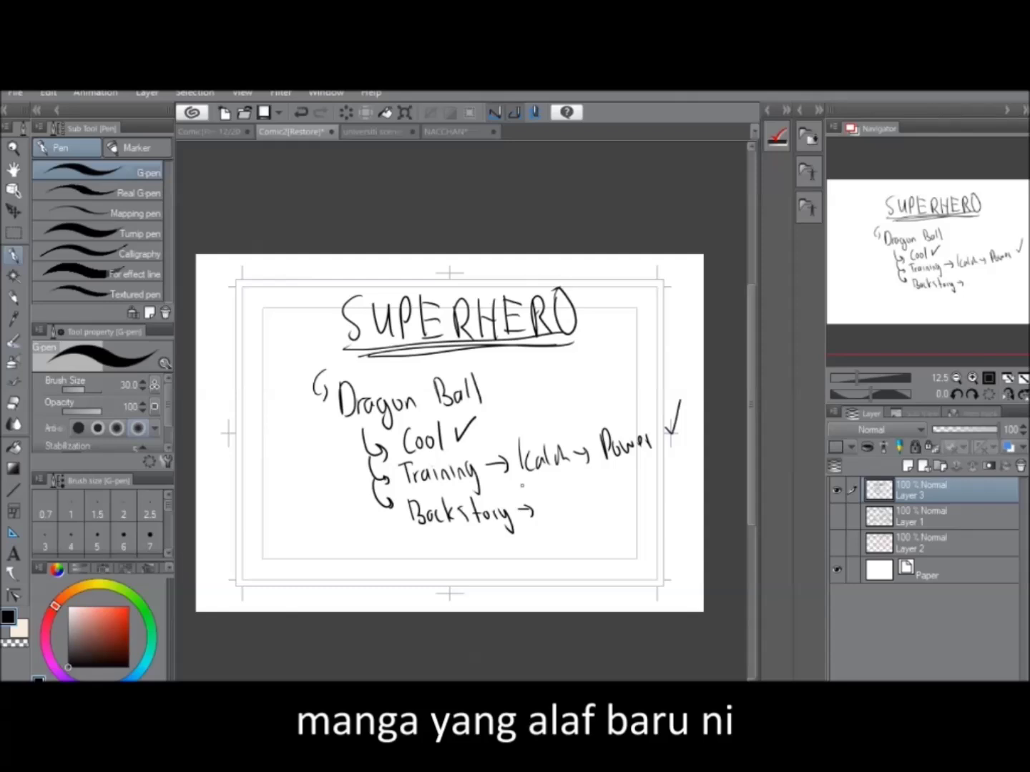
Cross out "Cool", "Training" and "Backstory" in red and draw a red angle bracket beside the list.
{"action": "left_click", "coordinate": [128, 607]}
{"action": "mouse_move", "coordinate": [392, 423]}
{"action": "left_mouse_down"}
{"action": "mouse_move", "coordinate": [452, 451]}
{"action": "mouse_move", "coordinate": [397, 459]}
{"action": "left_mouse_up"}
{"action": "mouse_move", "coordinate": [391, 451]}
{"action": "left_mouse_down"}
{"action": "mouse_move", "coordinate": [475, 490]}
{"action": "mouse_move", "coordinate": [418, 491]}
{"action": "left_mouse_up"}
{"action": "left_click_drag", "start_coordinate": [411, 491], "coordinate": [492, 537]}
{"action": "left_click_drag", "start_coordinate": [494, 478], "coordinate": [425, 539]}
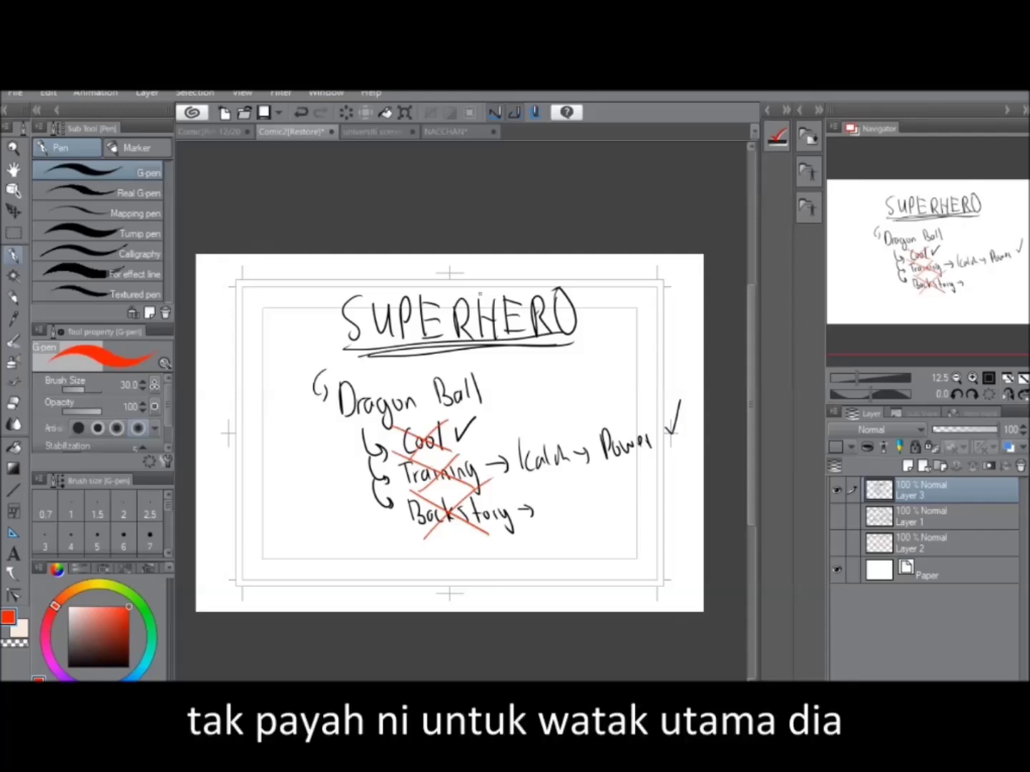
{"action": "left_click_drag", "start_coordinate": [343, 449], "coordinate": [368, 509]}
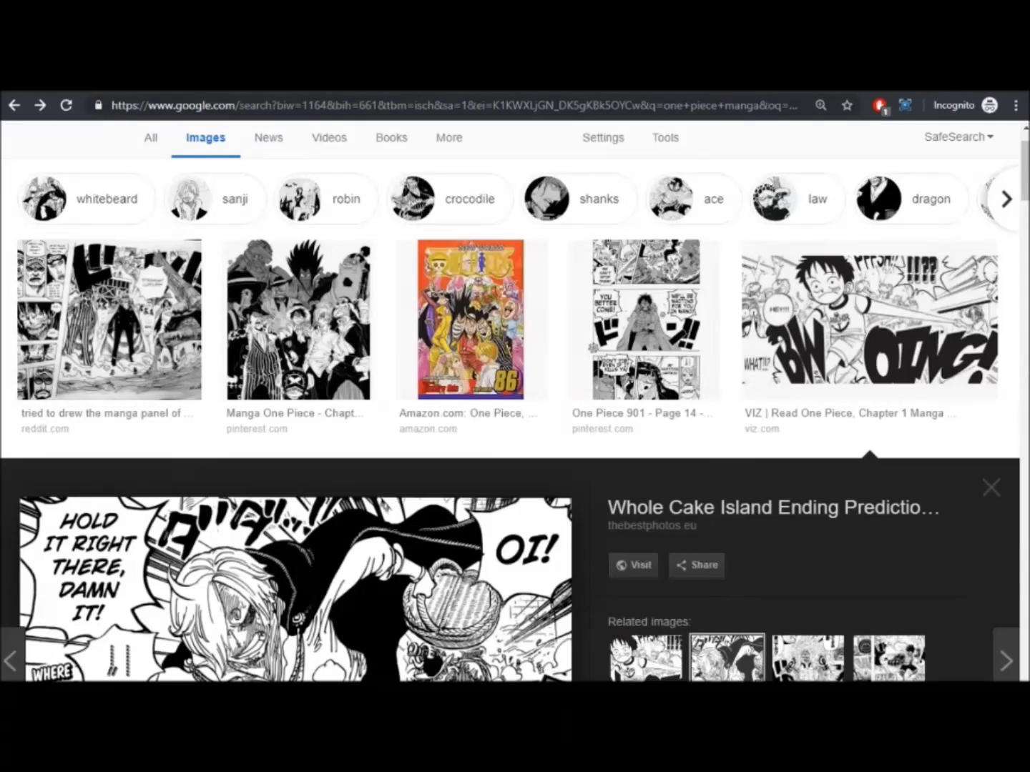
Switch to Google Images and search for "one punch man" in place of the One Piece manga query.
{"action": "scroll", "coordinate": [512, 258], "scroll_direction": "up", "scroll_amount": 1}
{"action": "triple_click", "coordinate": [320, 171]}
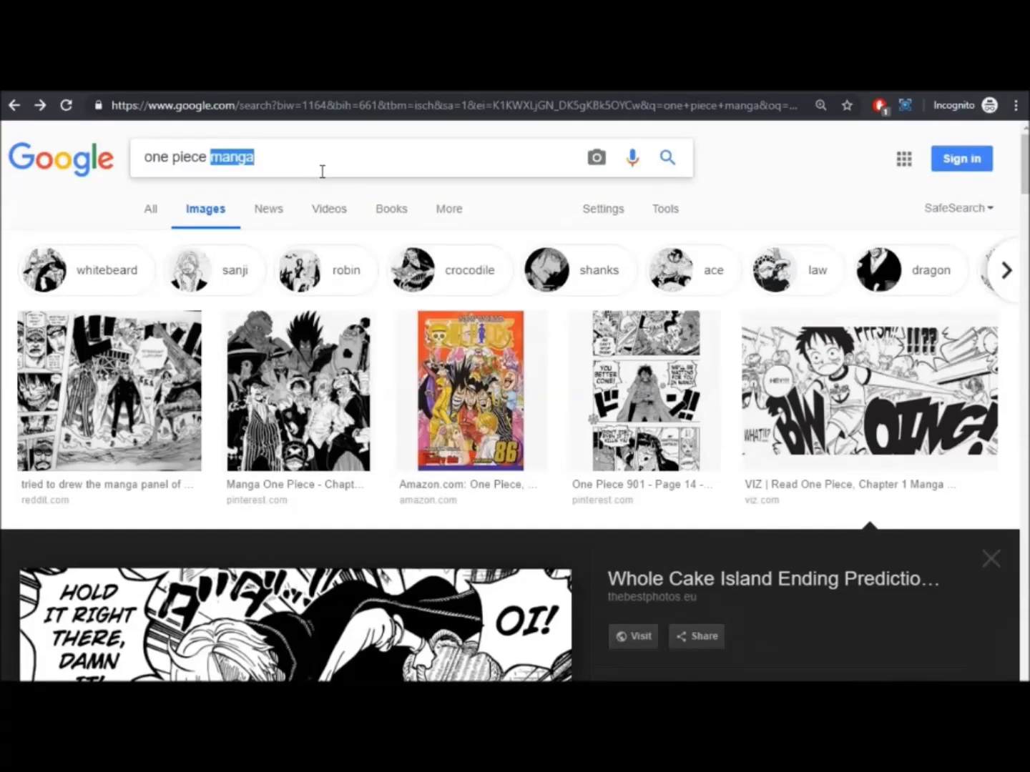
{"action": "type", "text": "one punch man"}
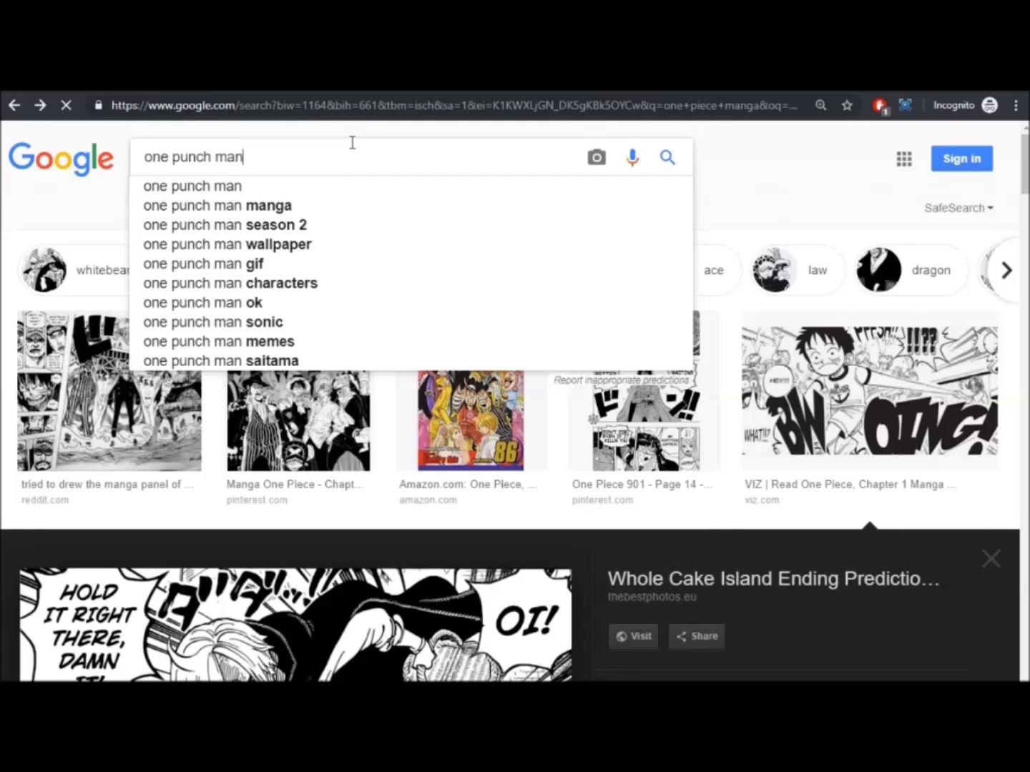
{"action": "key", "text": "Return"}
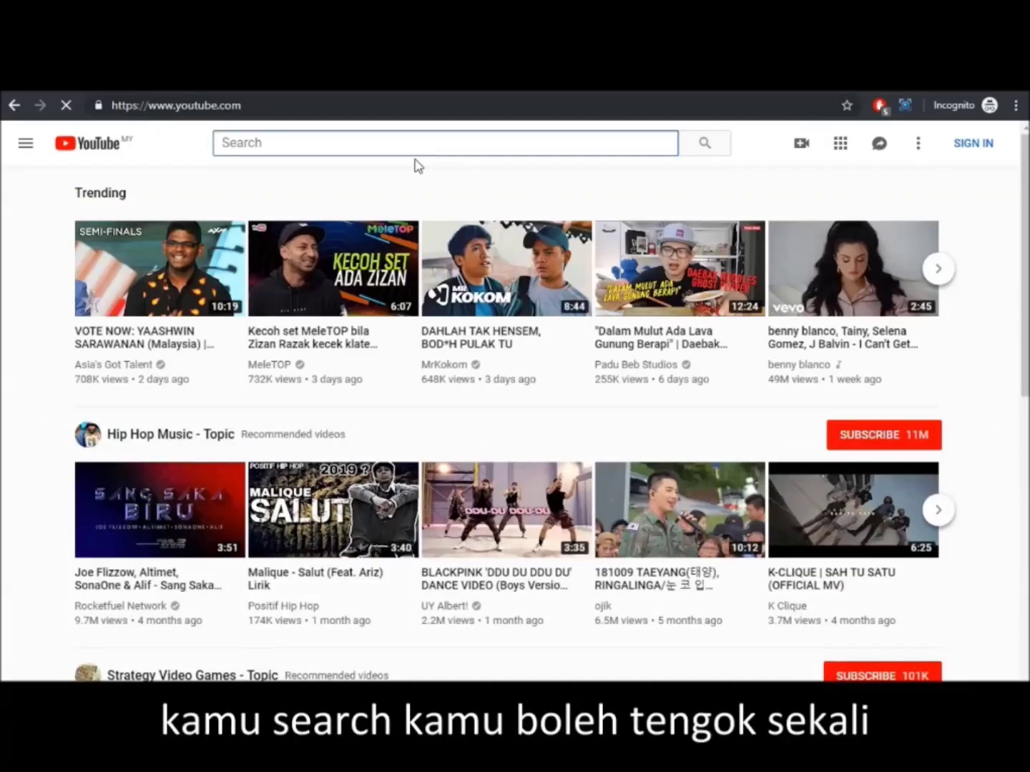
Search YouTube for "one punch man watchman", open Wisecrack's "Watchmen vs. One Punch Man: How To Destroy A Hero" video and pause it.
{"action": "type", "text": "one piec"}
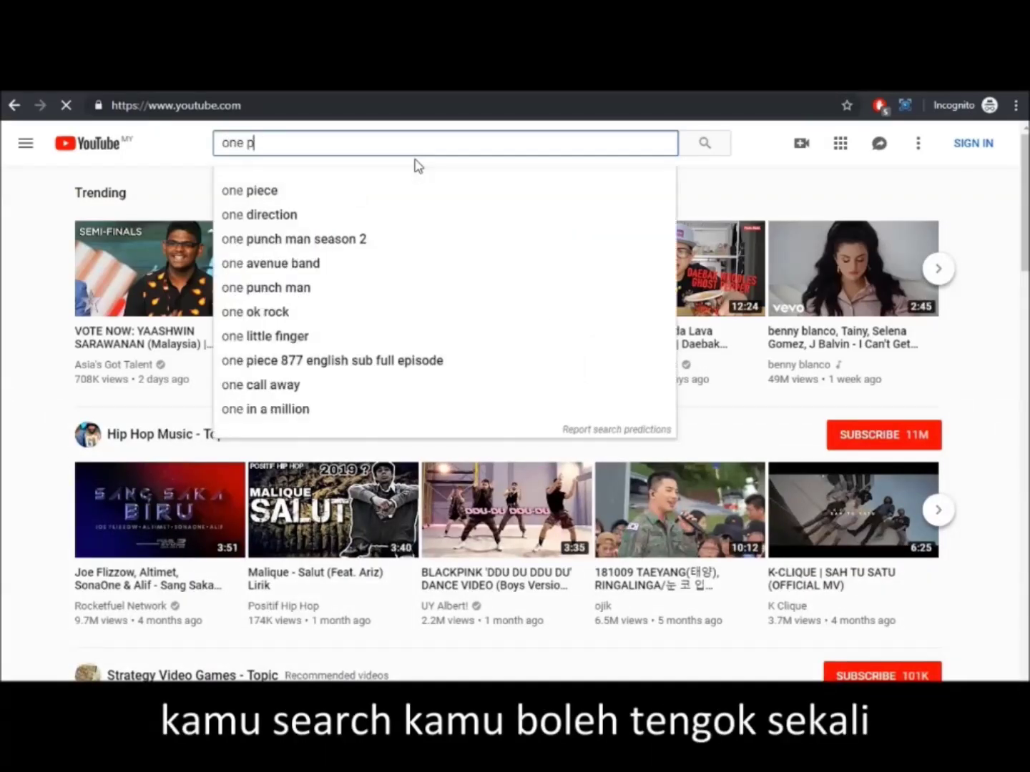
{"action": "key", "text": "BackSpace"}
{"action": "key", "text": "BackSpace"}
{"action": "key", "text": "BackSpace"}
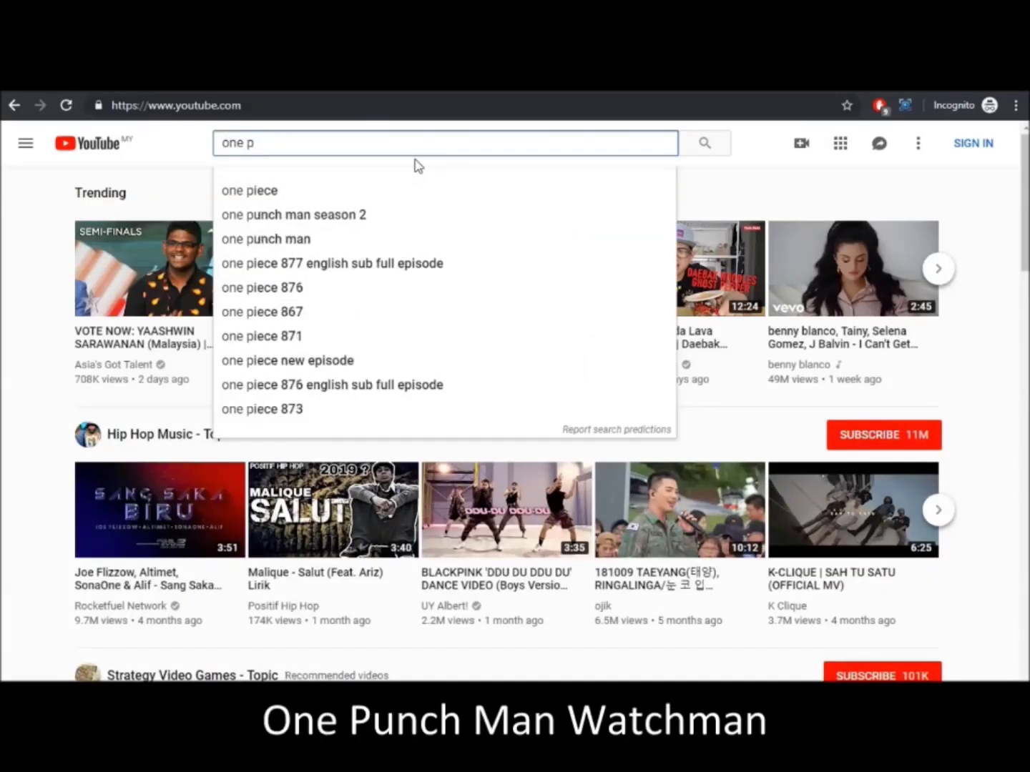
{"action": "type", "text": "unch man watchman"}
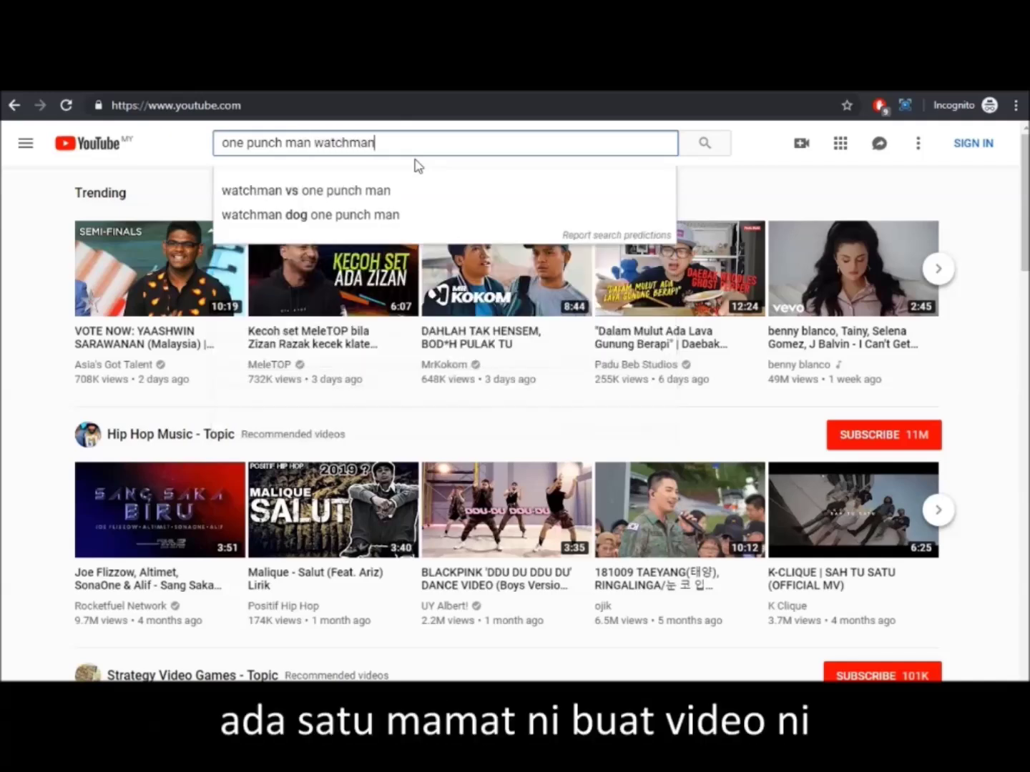
{"action": "key", "text": "Return"}
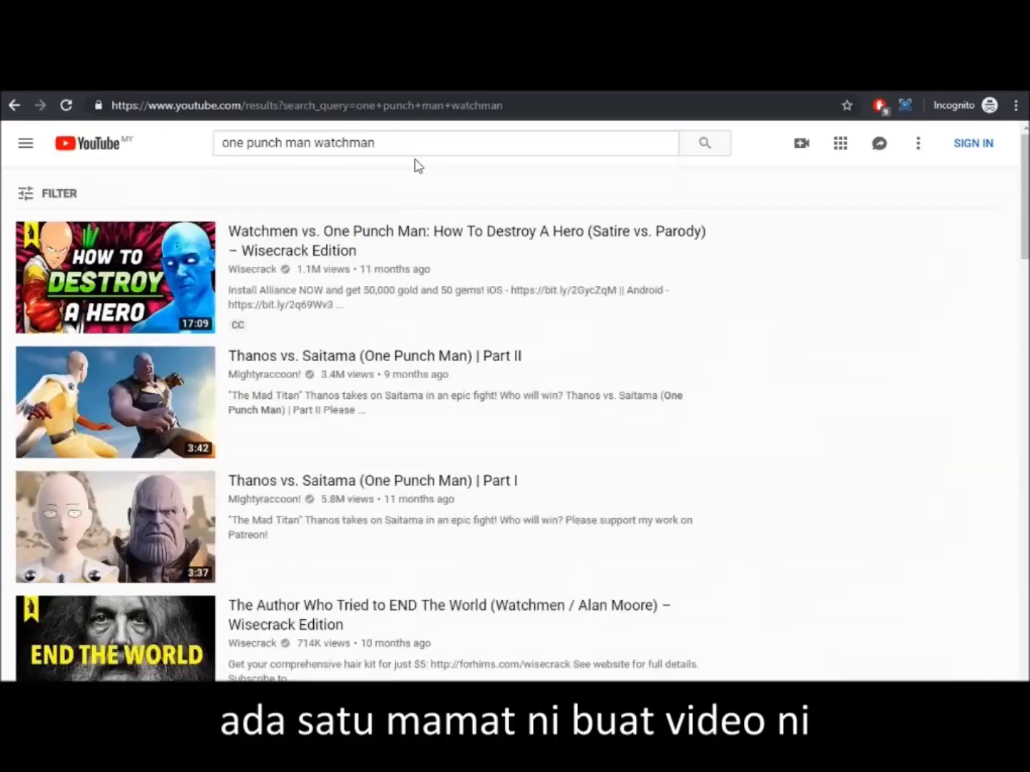
{"action": "left_click", "coordinate": [115, 278]}
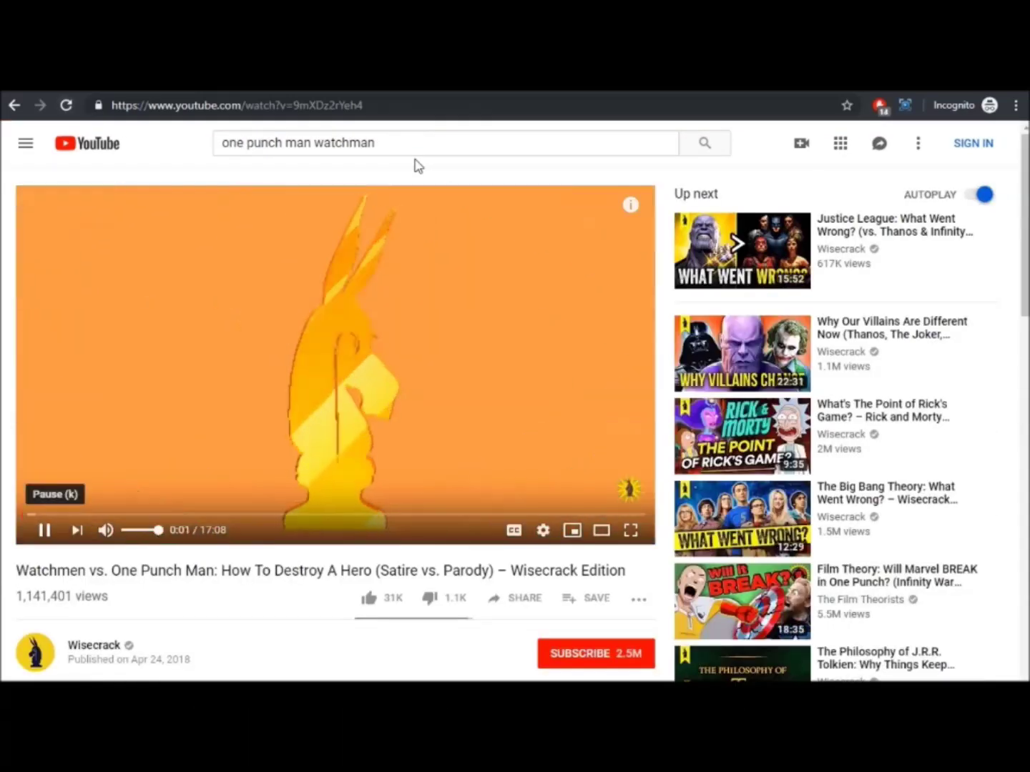
{"action": "key", "text": "k"}
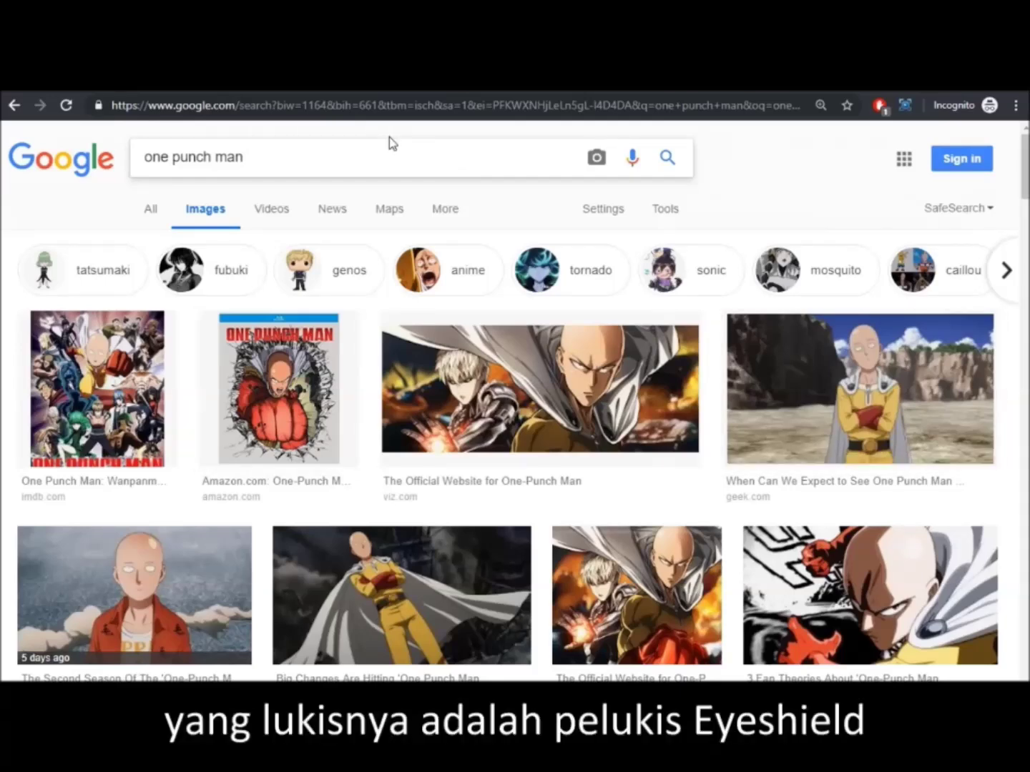
Search Google Images for "eyeshield 21", view the artwork, and return to the "one punch man" image results.
{"action": "key", "text": "ctrl+a"}
{"action": "type", "text": "eyeshield 21"}
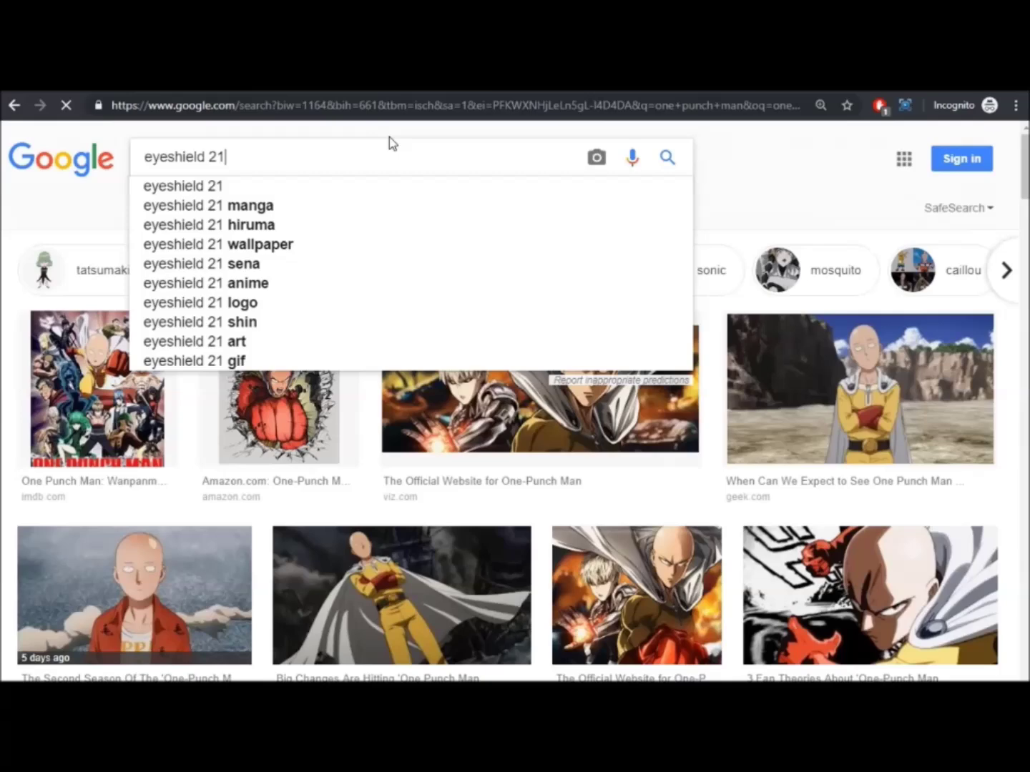
{"action": "key", "text": "Return"}
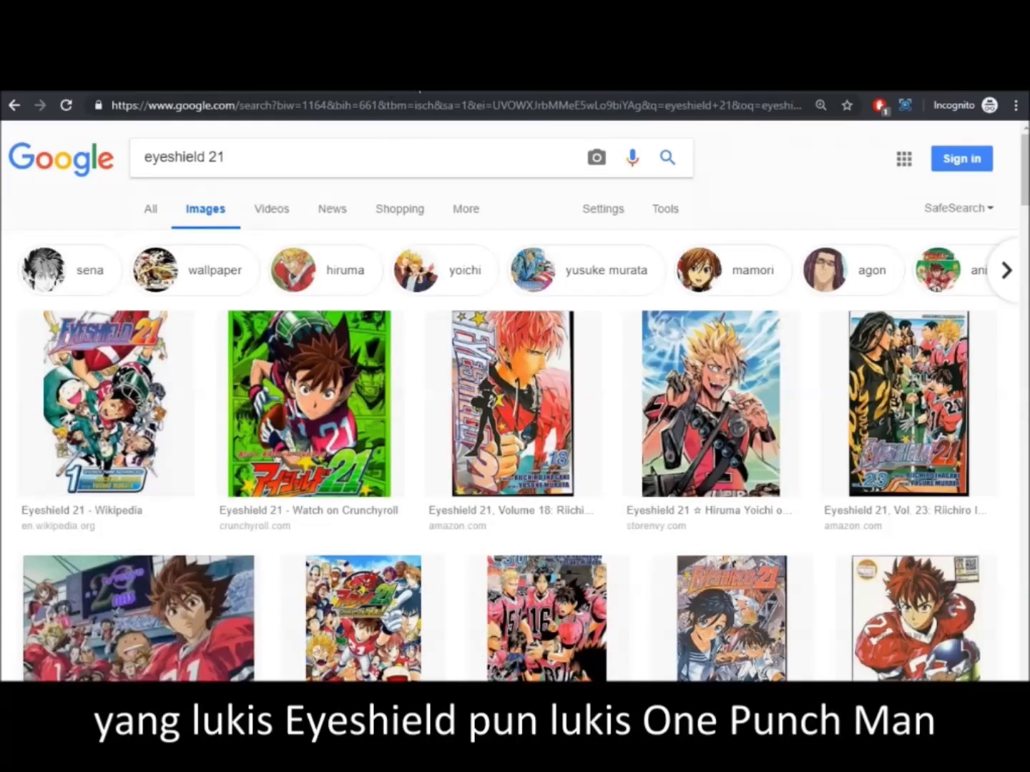
{"action": "left_click", "coordinate": [16, 107]}
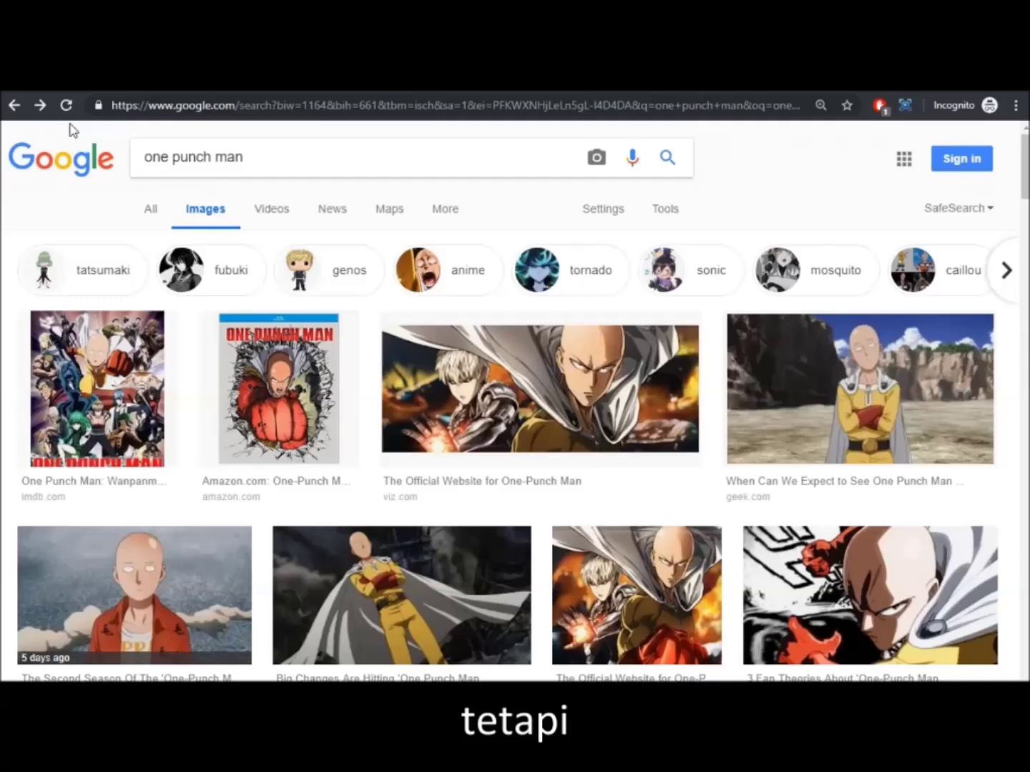
Extend the image search to "one punch man ONE original art".
{"action": "left_click", "coordinate": [246, 155]}
{"action": "type", "text": "ONE"}
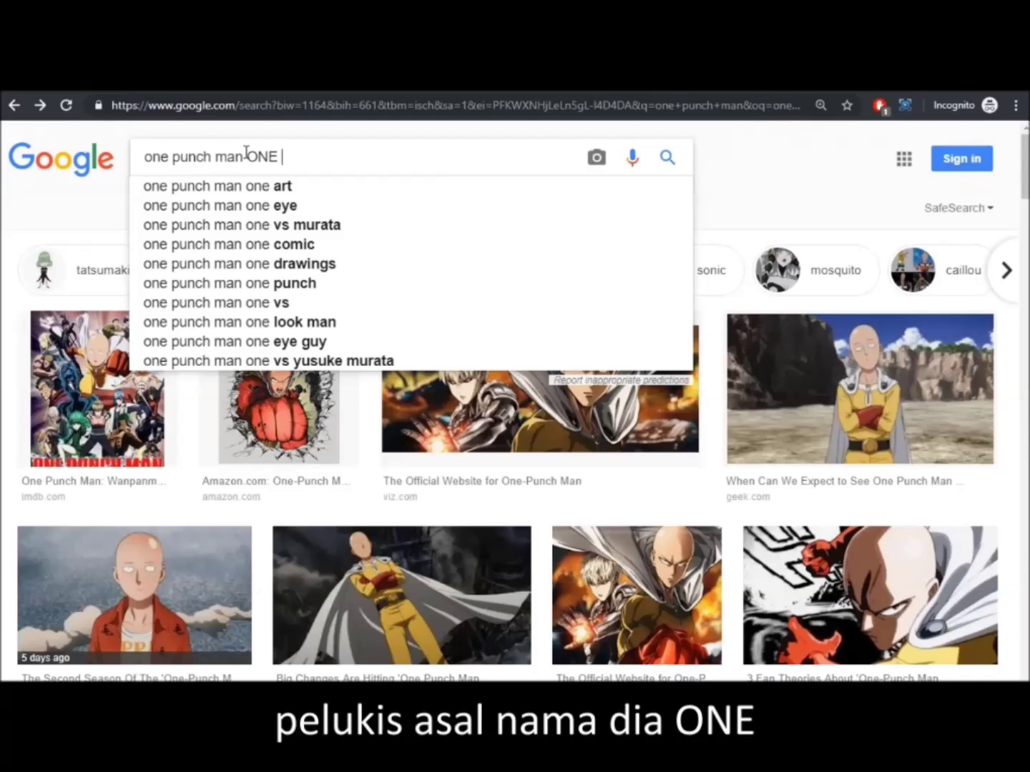
{"action": "type", "text": " origin"}
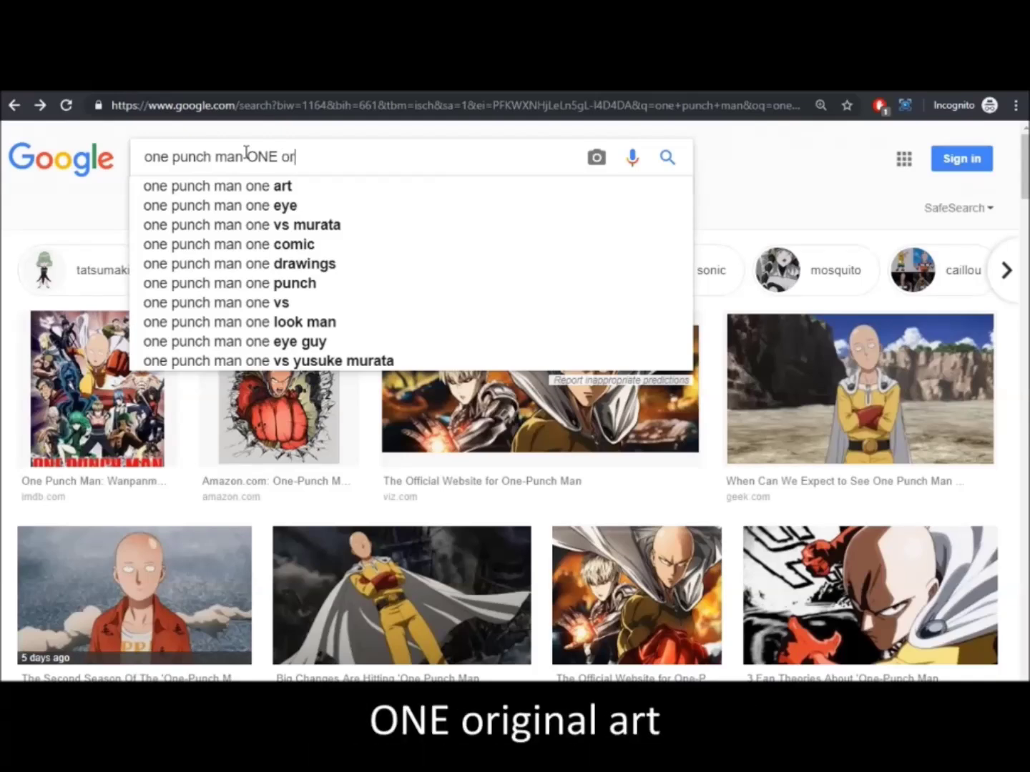
{"action": "type", "text": "al art"}
{"action": "key", "text": "Return"}
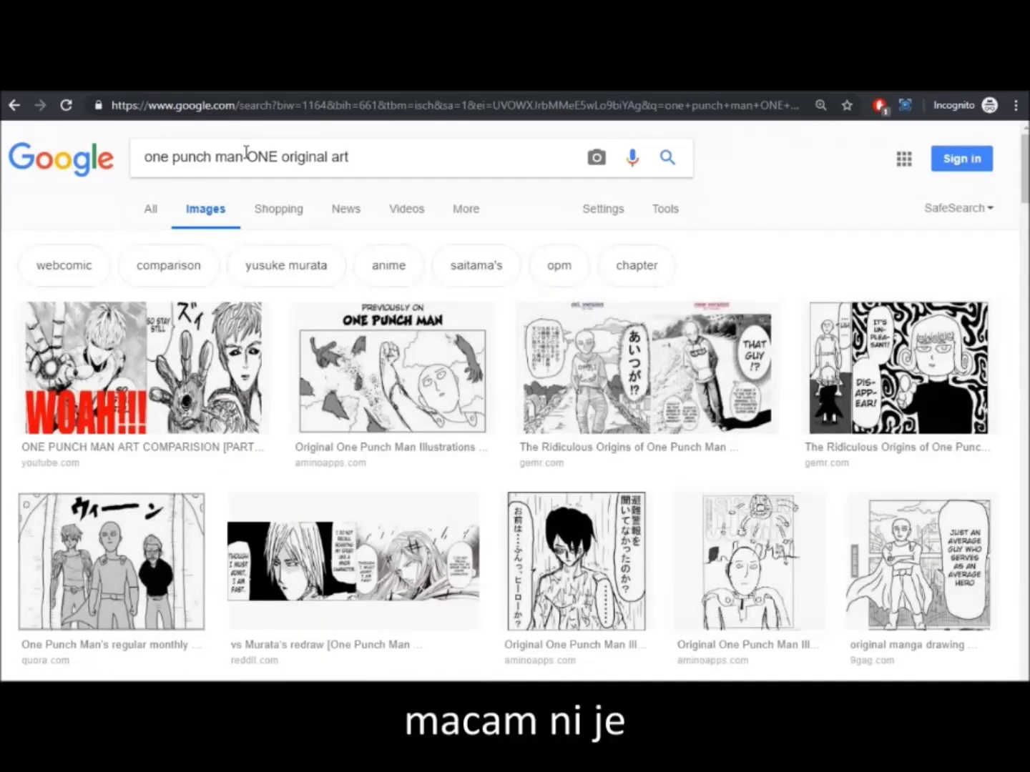
Open the preview of "The Ridiculous Origins of One Punch Man" and compare the original and new versions of the drawing.
{"action": "left_click", "coordinate": [646, 368]}
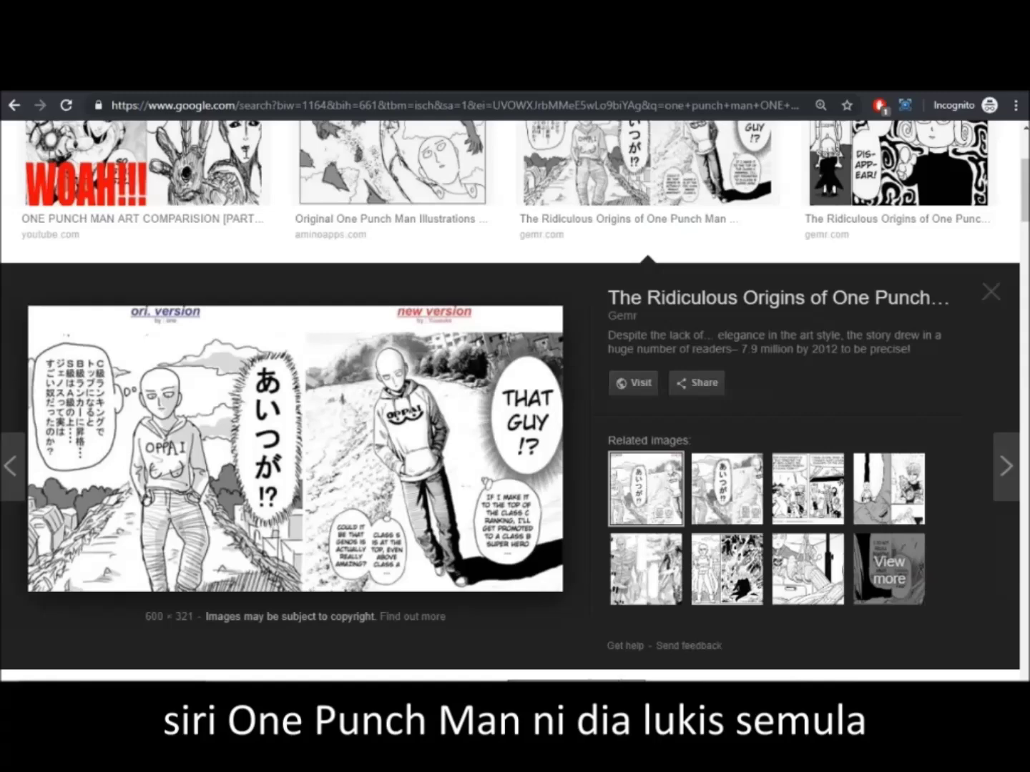
{"action": "scroll", "coordinate": [515, 401], "scroll_direction": "up", "scroll_amount": 1}
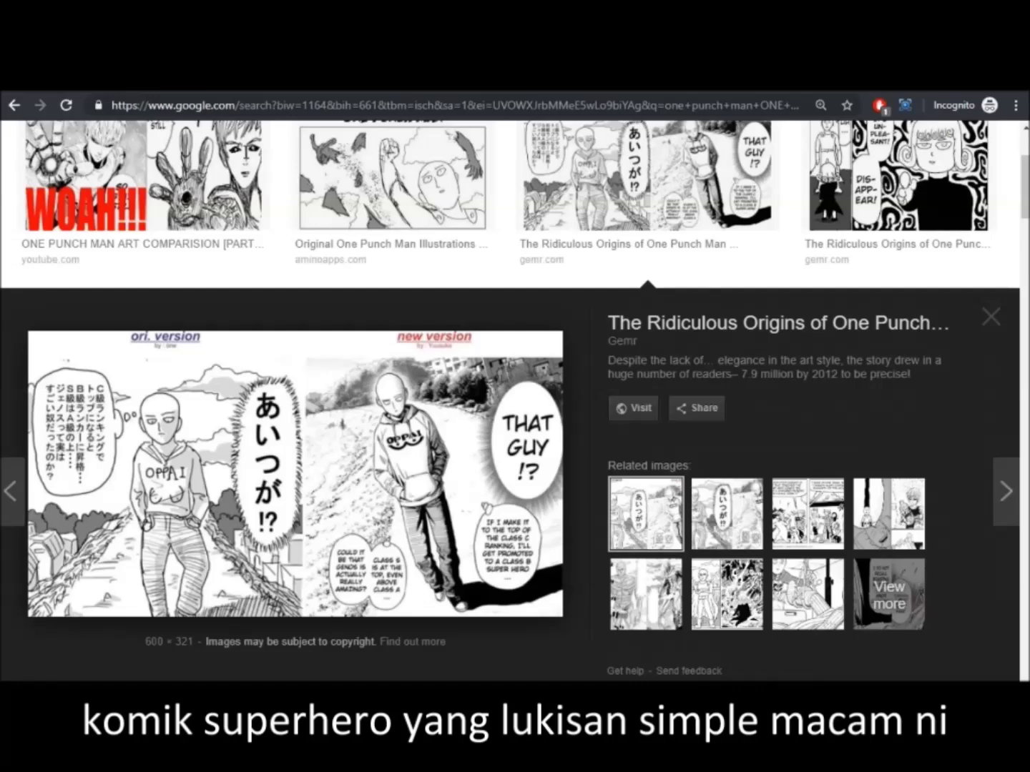
{"action": "scroll", "coordinate": [246, 151], "scroll_direction": "up", "scroll_amount": 1}
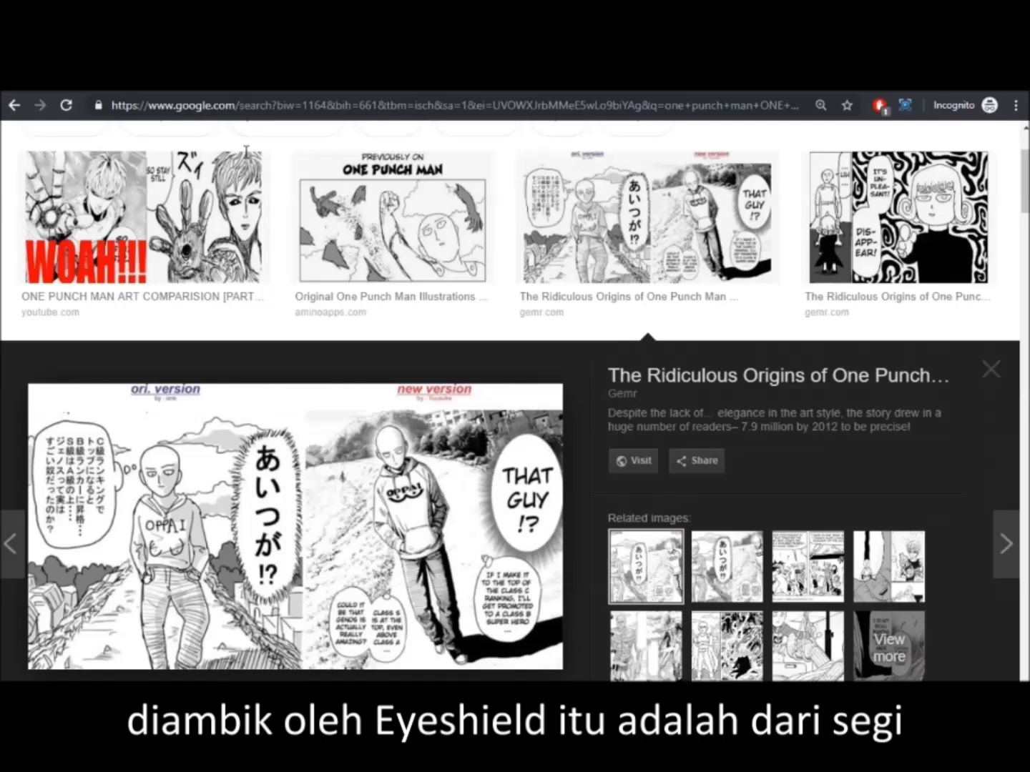
{"action": "scroll", "coordinate": [246, 152], "scroll_direction": "up", "scroll_amount": 1}
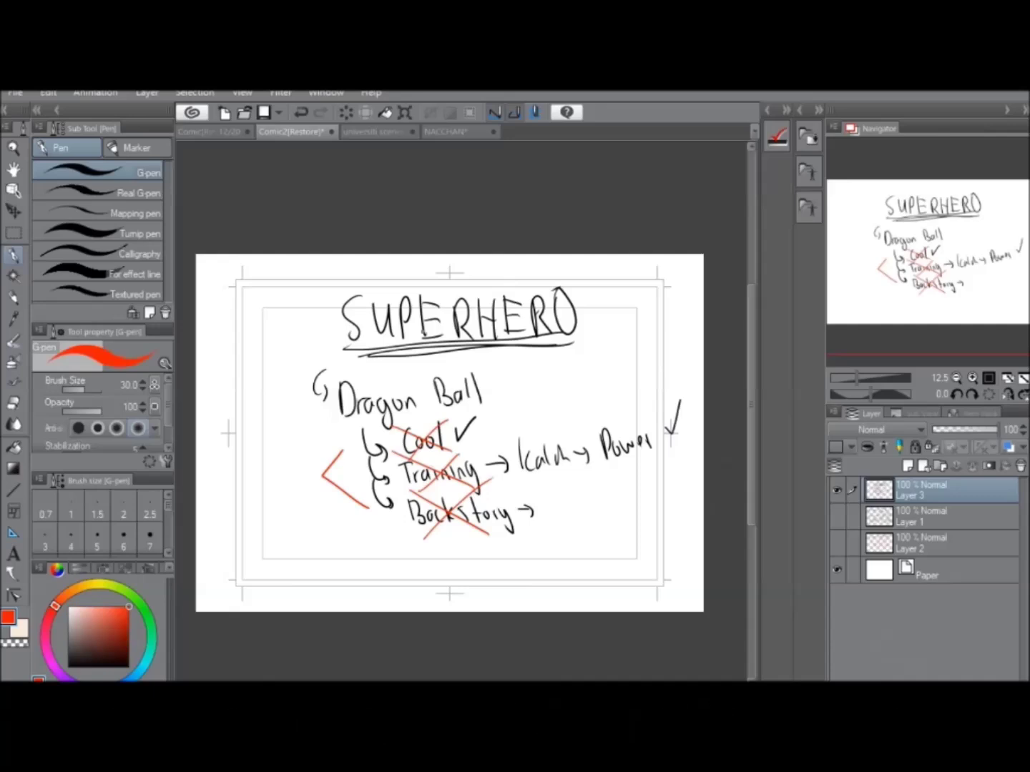
Return to Clip Studio Paint and reinforce the red cross over "Backstory" with additional strokes.
{"action": "left_click_drag", "start_coordinate": [425, 536], "coordinate": [487, 532]}
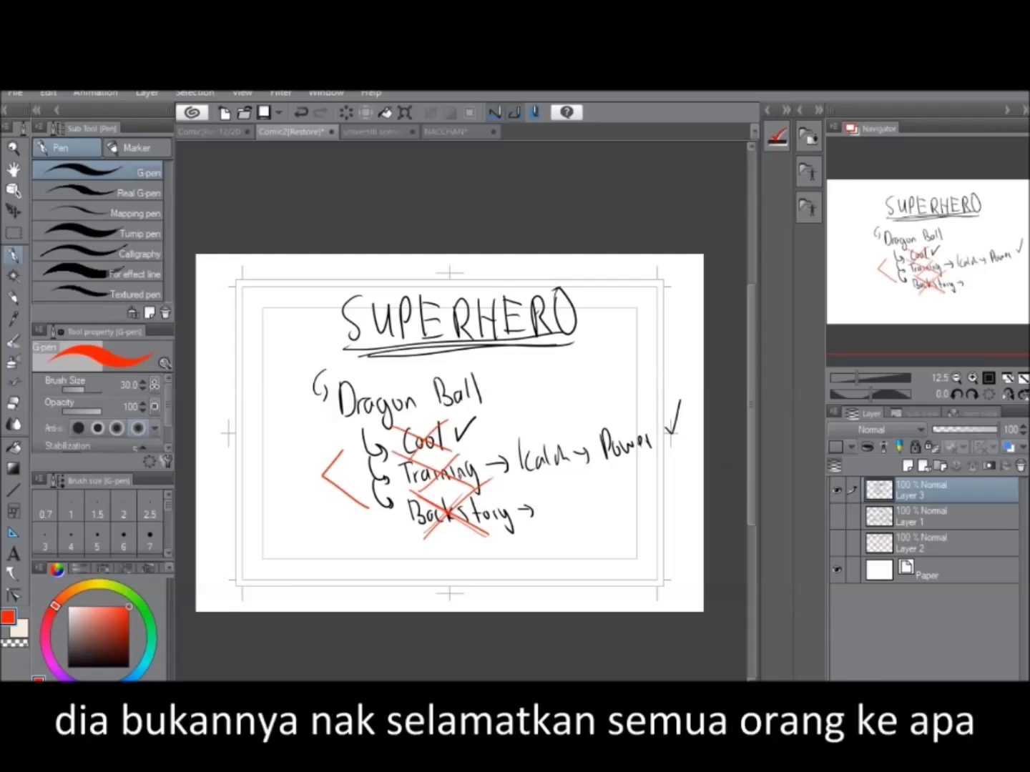
Handwrite an underlined, ticked "Hobi" in red after the "Backstory" arrow and add "Parody" with an arrow beside the red bracket.
{"action": "mouse_move", "coordinate": [551, 491]}
{"action": "left_mouse_down"}
{"action": "mouse_move", "coordinate": [551, 514]}
{"action": "mouse_move", "coordinate": [565, 502]}
{"action": "mouse_move", "coordinate": [564, 515]}
{"action": "left_mouse_up"}
{"action": "mouse_move", "coordinate": [574, 501]}
{"action": "left_mouse_down"}
{"action": "mouse_move", "coordinate": [589, 511]}
{"action": "mouse_move", "coordinate": [561, 528]}
{"action": "mouse_move", "coordinate": [598, 518]}
{"action": "mouse_move", "coordinate": [623, 487]}
{"action": "left_mouse_up"}
{"action": "left_click", "coordinate": [589, 488]}
{"action": "left_click", "coordinate": [608, 505]}
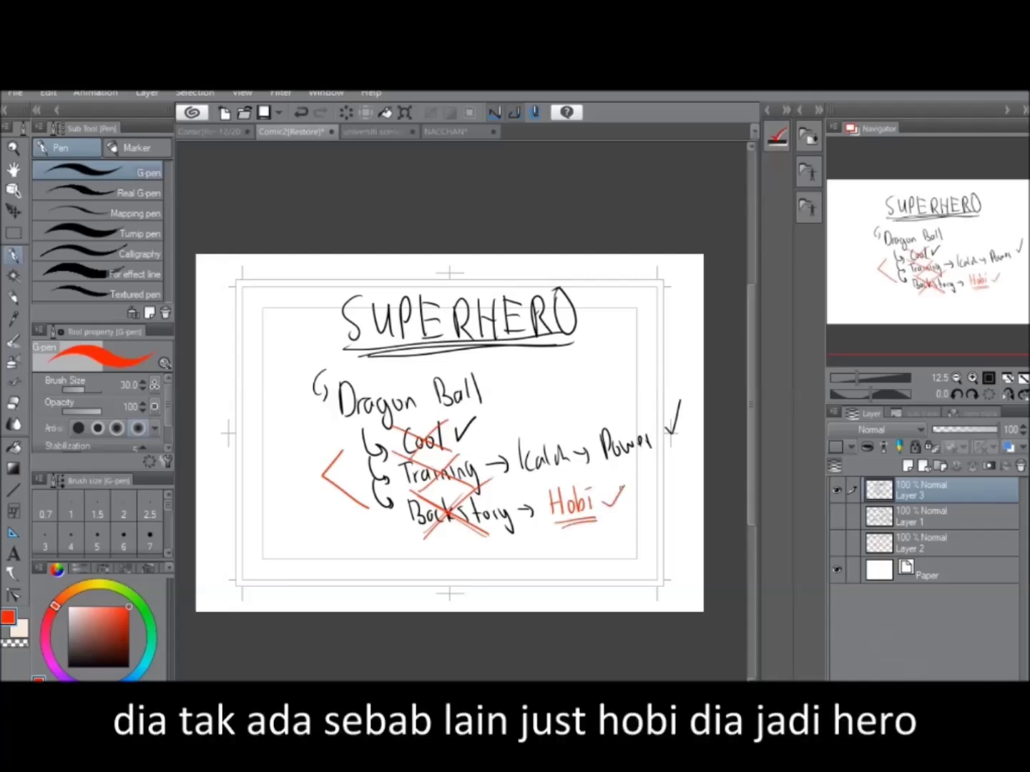
{"action": "left_click_drag", "start_coordinate": [943, 248], "coordinate": [942, 244]}
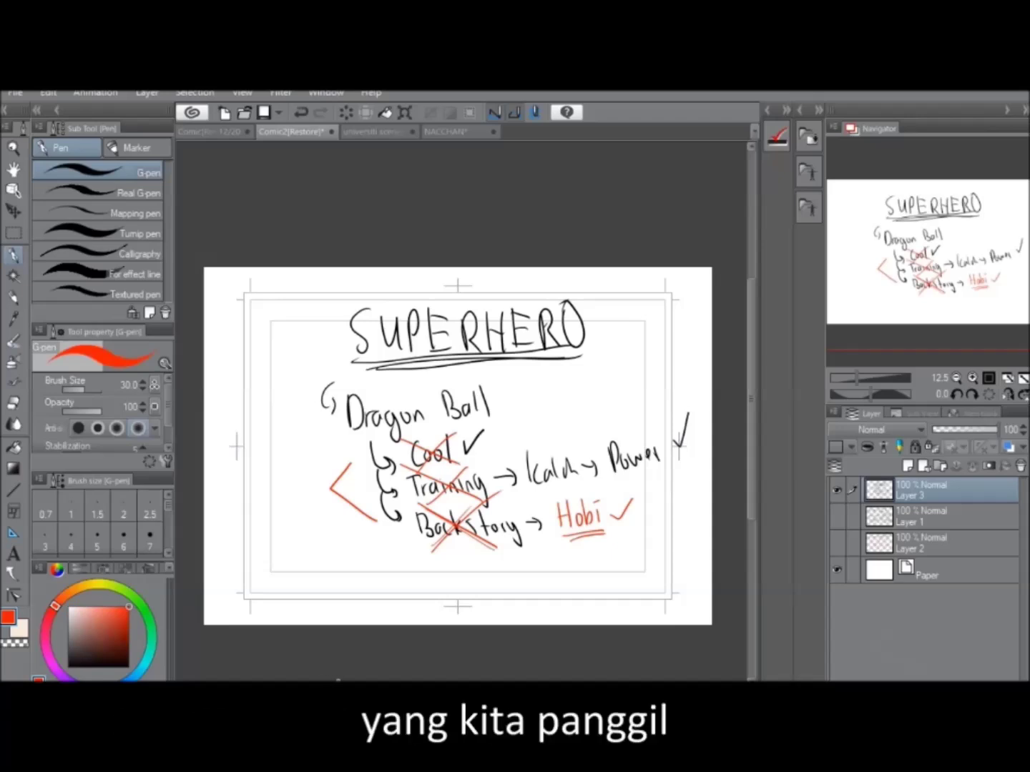
{"action": "mouse_move", "coordinate": [263, 529]}
{"action": "left_mouse_down"}
{"action": "mouse_move", "coordinate": [296, 498]}
{"action": "mouse_move", "coordinate": [301, 474]}
{"action": "mouse_move", "coordinate": [315, 530]}
{"action": "mouse_move", "coordinate": [336, 521]}
{"action": "mouse_move", "coordinate": [343, 535]}
{"action": "left_mouse_up"}
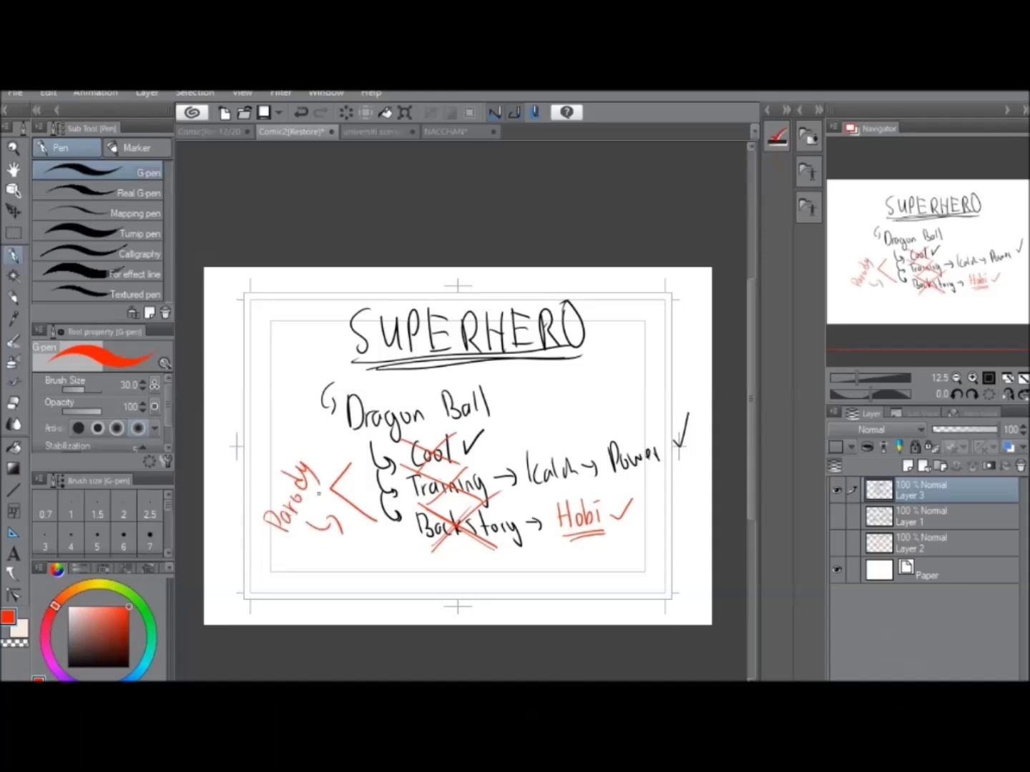
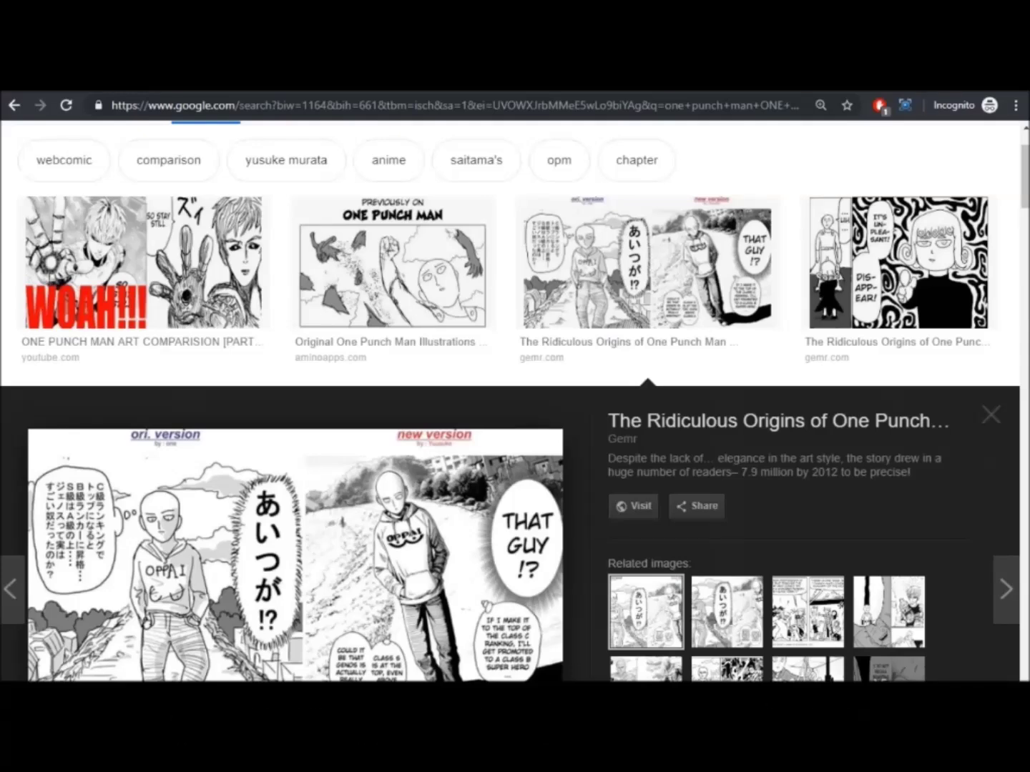
Switch to the browser and revisit the "one punch man ONE original art" image results.
{"action": "scroll", "coordinate": [515, 401], "scroll_direction": "up", "scroll_amount": 2}
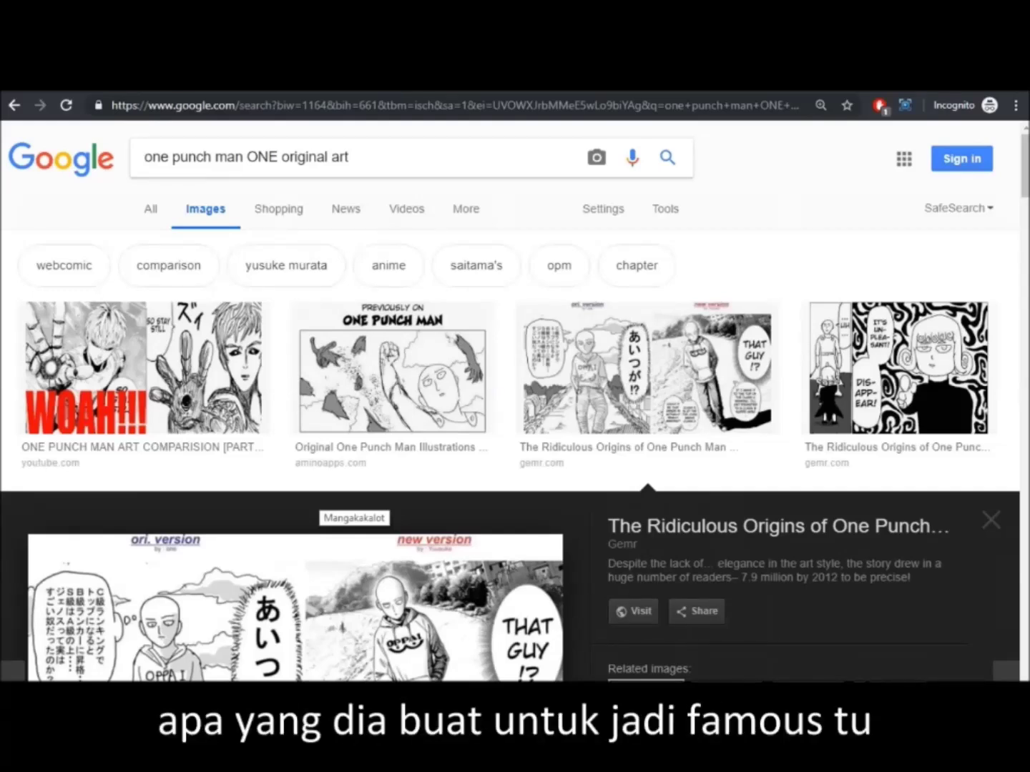
{"action": "left_click", "coordinate": [349, 157]}
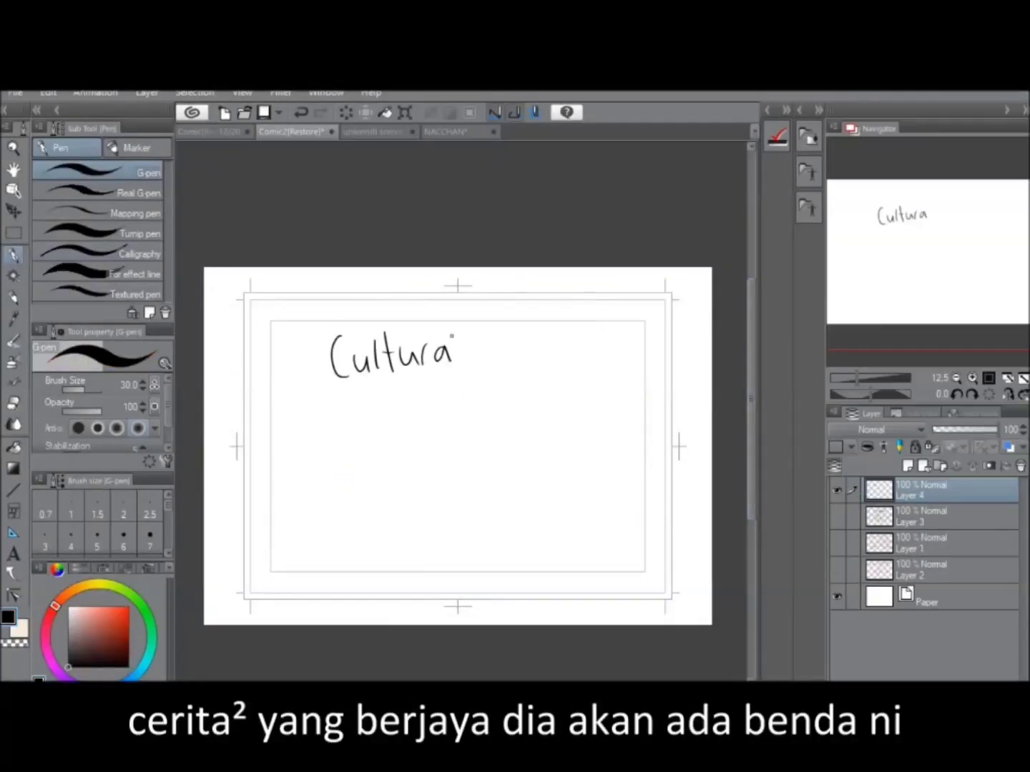
Complete the handwritten black heading "Cultural Reference" on Layer 4 in Clip Studio Paint.
{"action": "mouse_move", "coordinate": [451, 330]}
{"action": "left_mouse_down"}
{"action": "mouse_move", "coordinate": [462, 361]}
{"action": "mouse_move", "coordinate": [419, 421]}
{"action": "left_mouse_up"}
{"action": "mouse_move", "coordinate": [419, 392]}
{"action": "left_mouse_down"}
{"action": "mouse_move", "coordinate": [439, 413]}
{"action": "mouse_move", "coordinate": [473, 377]}
{"action": "left_mouse_up"}
{"action": "mouse_move", "coordinate": [454, 397]}
{"action": "left_mouse_down"}
{"action": "mouse_move", "coordinate": [469, 395]}
{"action": "mouse_move", "coordinate": [482, 408]}
{"action": "left_mouse_up"}
{"action": "mouse_move", "coordinate": [484, 409]}
{"action": "left_mouse_down"}
{"action": "mouse_move", "coordinate": [493, 395]}
{"action": "mouse_move", "coordinate": [506, 407]}
{"action": "left_mouse_up"}
{"action": "mouse_move", "coordinate": [509, 409]}
{"action": "left_mouse_down"}
{"action": "mouse_move", "coordinate": [520, 389]}
{"action": "mouse_move", "coordinate": [527, 407]}
{"action": "left_mouse_up"}
{"action": "mouse_move", "coordinate": [537, 394]}
{"action": "left_mouse_down"}
{"action": "mouse_move", "coordinate": [542, 407]}
{"action": "mouse_move", "coordinate": [552, 402]}
{"action": "left_mouse_up"}
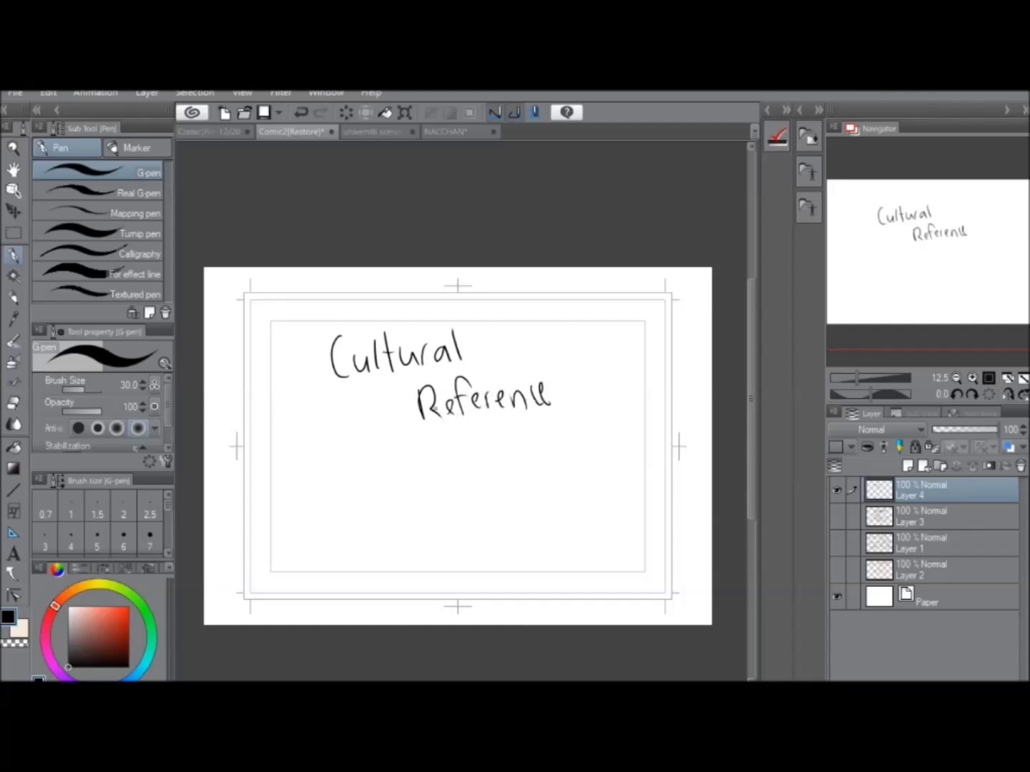
Handwrite "sesuai dgn zaman & masyarakat" on two lines beneath the "Cultural Reference" heading.
{"action": "left_click_drag", "start_coordinate": [379, 458], "coordinate": [370, 484]}
{"action": "left_click_drag", "start_coordinate": [383, 473], "coordinate": [392, 483]}
{"action": "mouse_move", "coordinate": [403, 462]}
{"action": "left_mouse_down"}
{"action": "mouse_move", "coordinate": [411, 481]}
{"action": "mouse_move", "coordinate": [433, 478]}
{"action": "left_mouse_up"}
{"action": "mouse_move", "coordinate": [445, 460]}
{"action": "left_mouse_down"}
{"action": "mouse_move", "coordinate": [455, 478]}
{"action": "mouse_move", "coordinate": [501, 436]}
{"action": "left_mouse_up"}
{"action": "mouse_move", "coordinate": [515, 449]}
{"action": "left_mouse_down"}
{"action": "mouse_move", "coordinate": [509, 463]}
{"action": "mouse_move", "coordinate": [522, 485]}
{"action": "mouse_move", "coordinate": [544, 468]}
{"action": "left_mouse_up"}
{"action": "left_click_drag", "start_coordinate": [403, 525], "coordinate": [425, 542]}
{"action": "mouse_move", "coordinate": [435, 528]}
{"action": "left_mouse_down"}
{"action": "mouse_move", "coordinate": [442, 542]}
{"action": "mouse_move", "coordinate": [475, 537]}
{"action": "mouse_move", "coordinate": [511, 506]}
{"action": "mouse_move", "coordinate": [526, 550]}
{"action": "mouse_move", "coordinate": [565, 525]}
{"action": "mouse_move", "coordinate": [585, 528]}
{"action": "mouse_move", "coordinate": [602, 506]}
{"action": "mouse_move", "coordinate": [606, 543]}
{"action": "mouse_move", "coordinate": [628, 515]}
{"action": "left_mouse_up"}
{"action": "mouse_move", "coordinate": [629, 495]}
{"action": "left_mouse_down"}
{"action": "mouse_move", "coordinate": [636, 514]}
{"action": "mouse_move", "coordinate": [653, 513]}
{"action": "mouse_move", "coordinate": [661, 493]}
{"action": "left_mouse_up"}
{"action": "left_click_drag", "start_coordinate": [655, 497], "coordinate": [665, 510]}
{"action": "left_click_drag", "start_coordinate": [662, 489], "coordinate": [677, 480]}
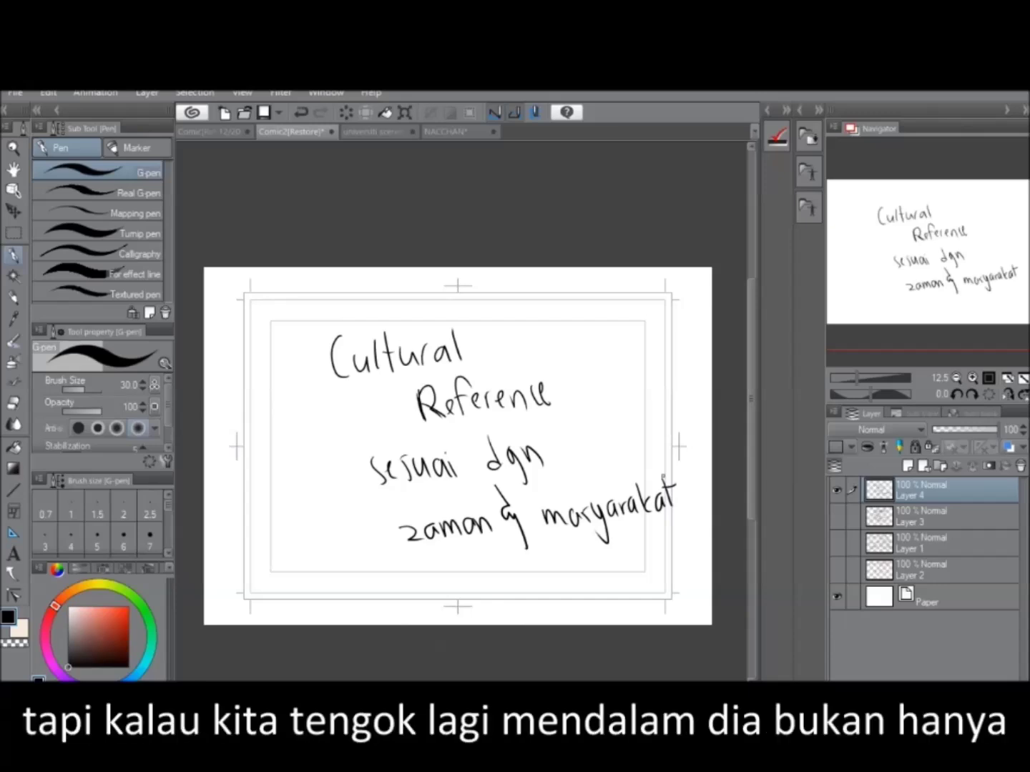
Briefly display the superhero notes on Layer 3 in place of Layer 4, restoring the "Cultural Reference" notes at the end.
{"action": "left_click", "coordinate": [835, 492]}
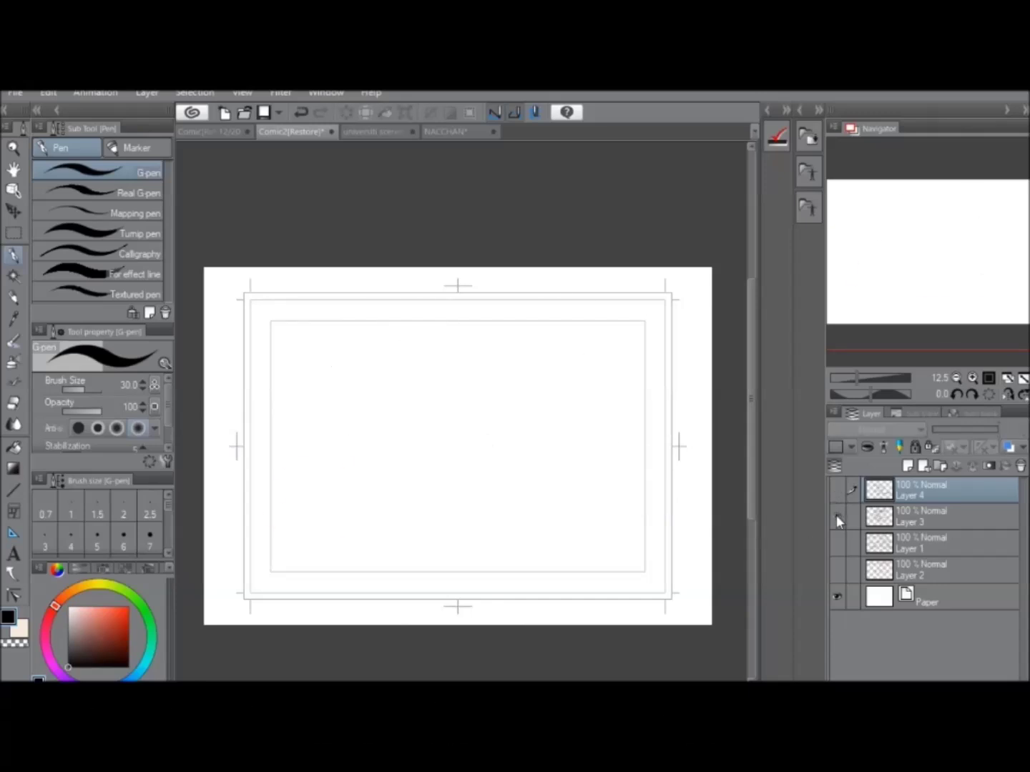
{"action": "left_click", "coordinate": [838, 516]}
{"action": "left_click", "coordinate": [838, 517]}
{"action": "left_click", "coordinate": [838, 490]}
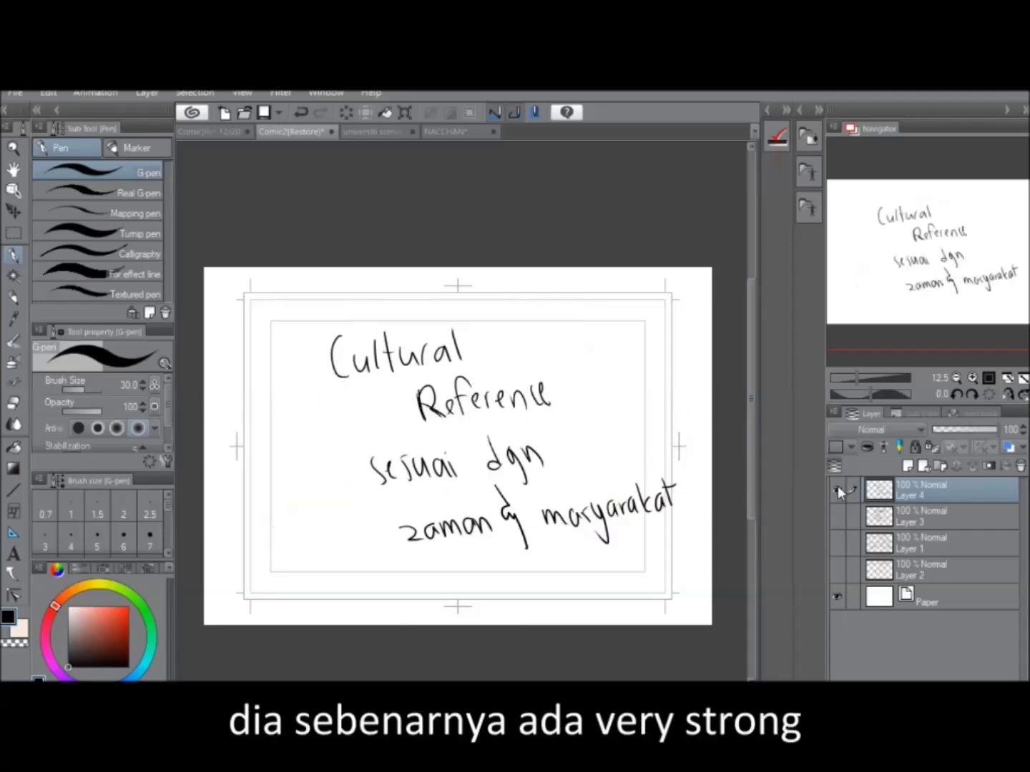
Hide Layer 4, add a new layer, and handwrite the heading "Anti-establishment" across the upper part of the page.
{"action": "left_click", "coordinate": [835, 491]}
{"action": "key", "text": "ctrl+shift+n"}
{"action": "mouse_move", "coordinate": [344, 336]}
{"action": "left_mouse_down"}
{"action": "mouse_move", "coordinate": [333, 382]}
{"action": "mouse_move", "coordinate": [353, 382]}
{"action": "left_mouse_up"}
{"action": "left_click_drag", "start_coordinate": [336, 362], "coordinate": [351, 361]}
{"action": "mouse_move", "coordinate": [363, 360]}
{"action": "left_mouse_down"}
{"action": "mouse_move", "coordinate": [363, 381]}
{"action": "mouse_move", "coordinate": [382, 383]}
{"action": "left_mouse_up"}
{"action": "mouse_move", "coordinate": [387, 343]}
{"action": "left_mouse_down"}
{"action": "mouse_move", "coordinate": [389, 385]}
{"action": "mouse_move", "coordinate": [393, 357]}
{"action": "left_mouse_up"}
{"action": "mouse_move", "coordinate": [397, 354]}
{"action": "left_mouse_down"}
{"action": "mouse_move", "coordinate": [398, 383]}
{"action": "mouse_move", "coordinate": [429, 369]}
{"action": "mouse_move", "coordinate": [452, 376]}
{"action": "left_mouse_up"}
{"action": "left_click_drag", "start_coordinate": [453, 376], "coordinate": [473, 375]}
{"action": "mouse_move", "coordinate": [467, 355]}
{"action": "left_mouse_down"}
{"action": "mouse_move", "coordinate": [480, 354]}
{"action": "mouse_move", "coordinate": [495, 373]}
{"action": "mouse_move", "coordinate": [515, 361]}
{"action": "mouse_move", "coordinate": [525, 372]}
{"action": "left_mouse_up"}
{"action": "mouse_move", "coordinate": [535, 355]}
{"action": "left_mouse_down"}
{"action": "mouse_move", "coordinate": [568, 364]}
{"action": "mouse_move", "coordinate": [610, 372]}
{"action": "left_mouse_up"}
{"action": "mouse_move", "coordinate": [608, 356]}
{"action": "left_mouse_down"}
{"action": "mouse_move", "coordinate": [620, 375]}
{"action": "mouse_move", "coordinate": [636, 369]}
{"action": "left_mouse_up"}
{"action": "left_click_drag", "start_coordinate": [619, 355], "coordinate": [638, 350]}
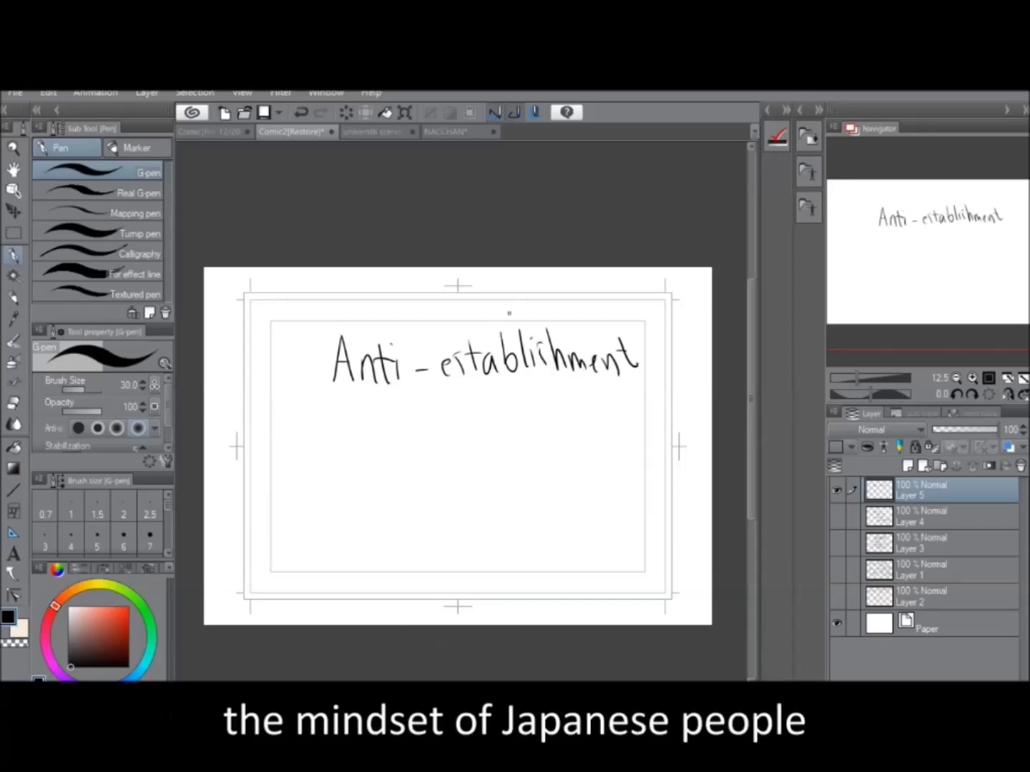
{"action": "left_click_drag", "start_coordinate": [544, 341], "coordinate": [538, 367]}
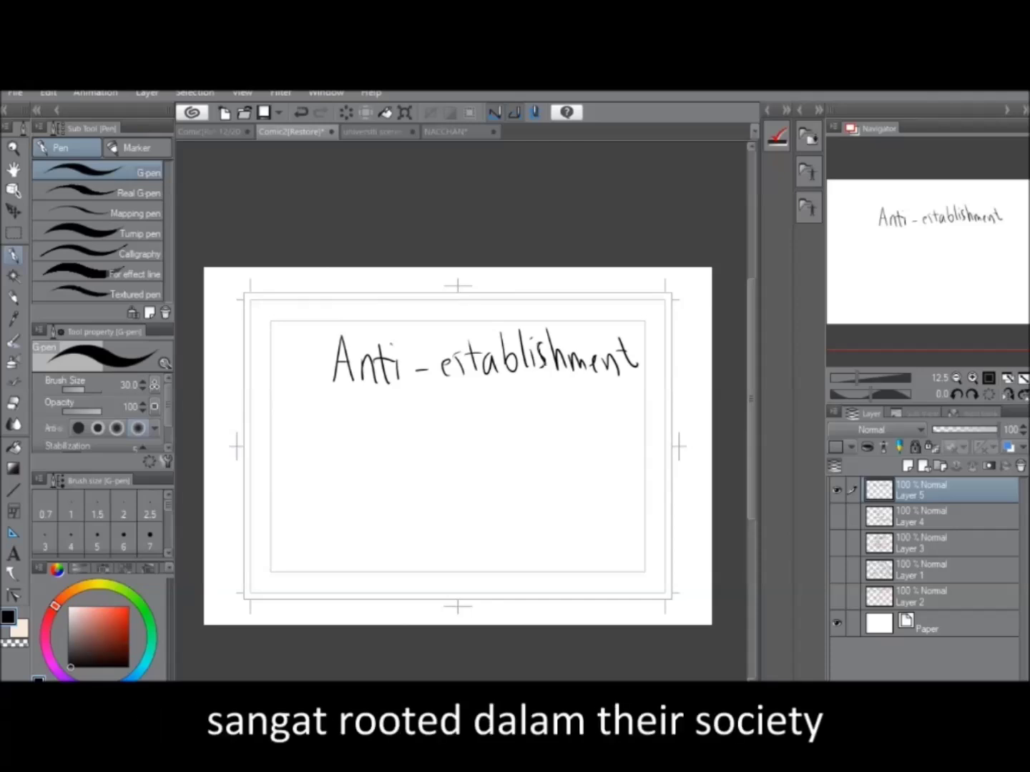
Handwrite "student riot" beneath the "Anti-establishment" heading.
{"action": "left_click_drag", "start_coordinate": [928, 264], "coordinate": [876, 251]}
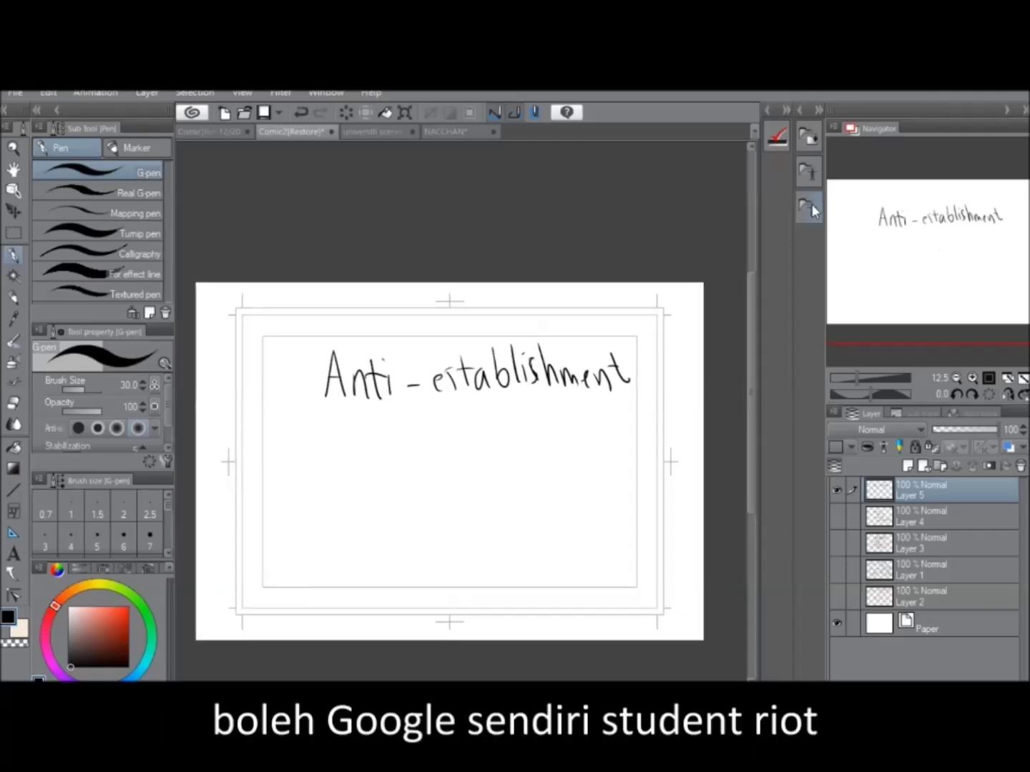
{"action": "left_click_drag", "start_coordinate": [315, 451], "coordinate": [309, 473]}
{"action": "mouse_move", "coordinate": [328, 437]}
{"action": "left_mouse_down"}
{"action": "mouse_move", "coordinate": [331, 473]}
{"action": "mouse_move", "coordinate": [356, 468]}
{"action": "mouse_move", "coordinate": [377, 438]}
{"action": "mouse_move", "coordinate": [389, 469]}
{"action": "left_mouse_up"}
{"action": "left_click_drag", "start_coordinate": [390, 458], "coordinate": [409, 466]}
{"action": "left_click_drag", "start_coordinate": [398, 454], "coordinate": [455, 446]}
{"action": "left_click_drag", "start_coordinate": [459, 445], "coordinate": [460, 460]}
{"action": "left_click_drag", "start_coordinate": [469, 445], "coordinate": [467, 447]}
{"action": "left_click_drag", "start_coordinate": [480, 429], "coordinate": [478, 461]}
{"action": "left_click_drag", "start_coordinate": [473, 443], "coordinate": [492, 438]}
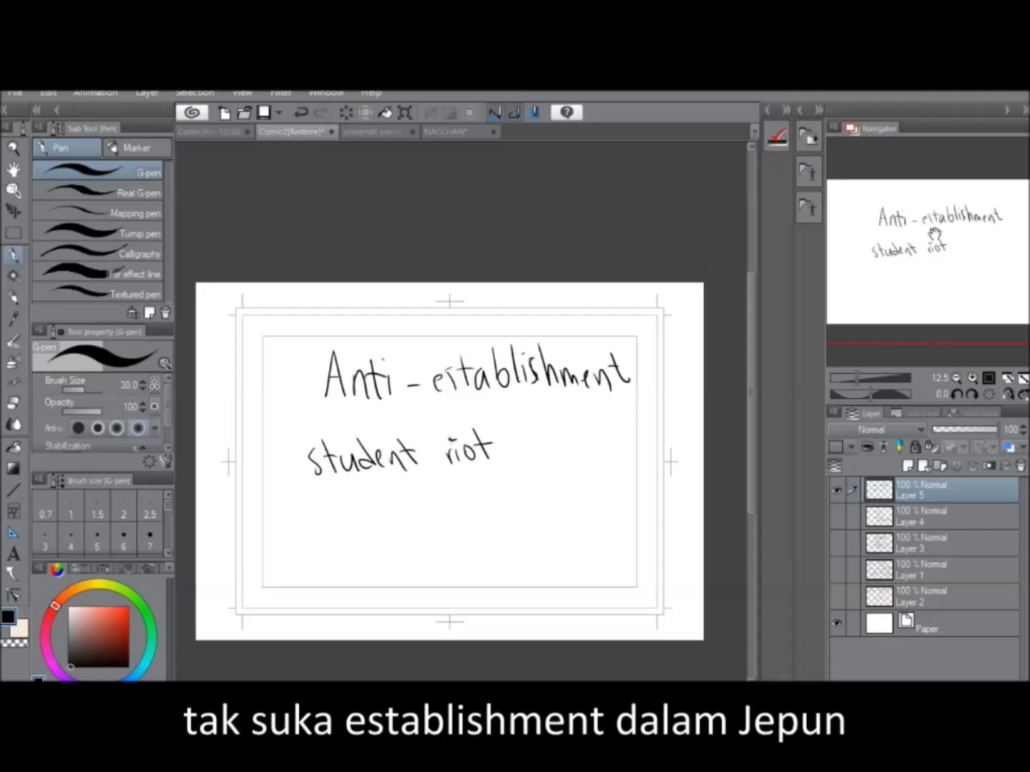
Draw a small arrow in front of "student riot" and a double-line arrow for another point beneath it.
{"action": "left_click_drag", "start_coordinate": [873, 211], "coordinate": [864, 180]}
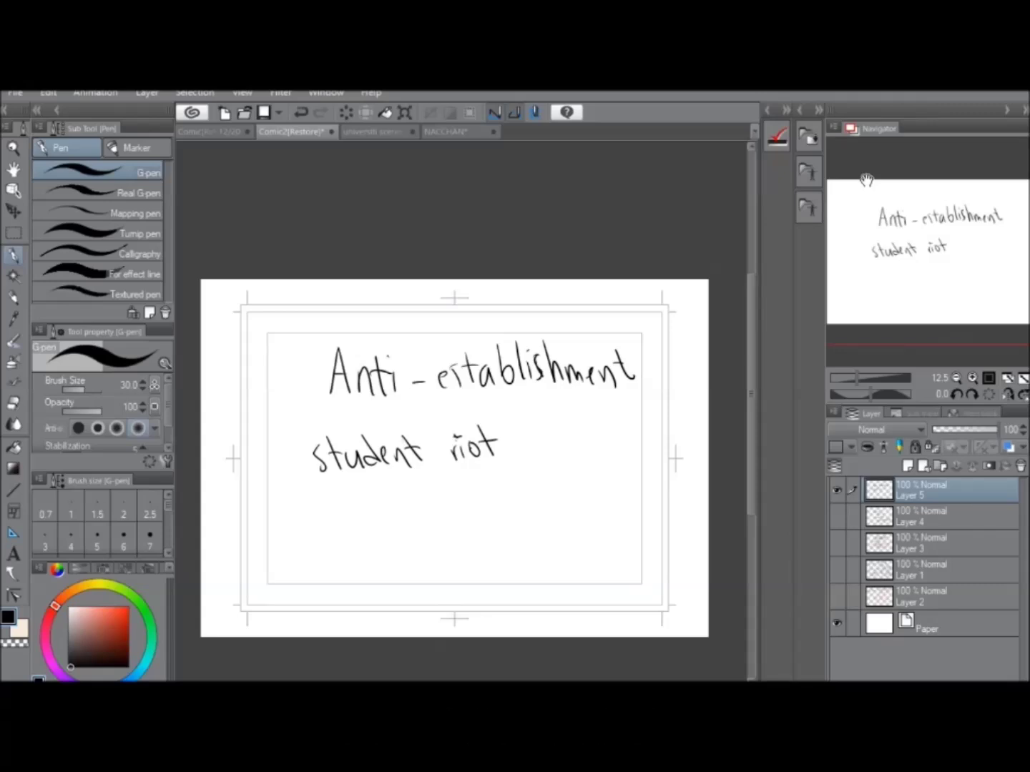
{"action": "left_click_drag", "start_coordinate": [290, 459], "coordinate": [305, 465]}
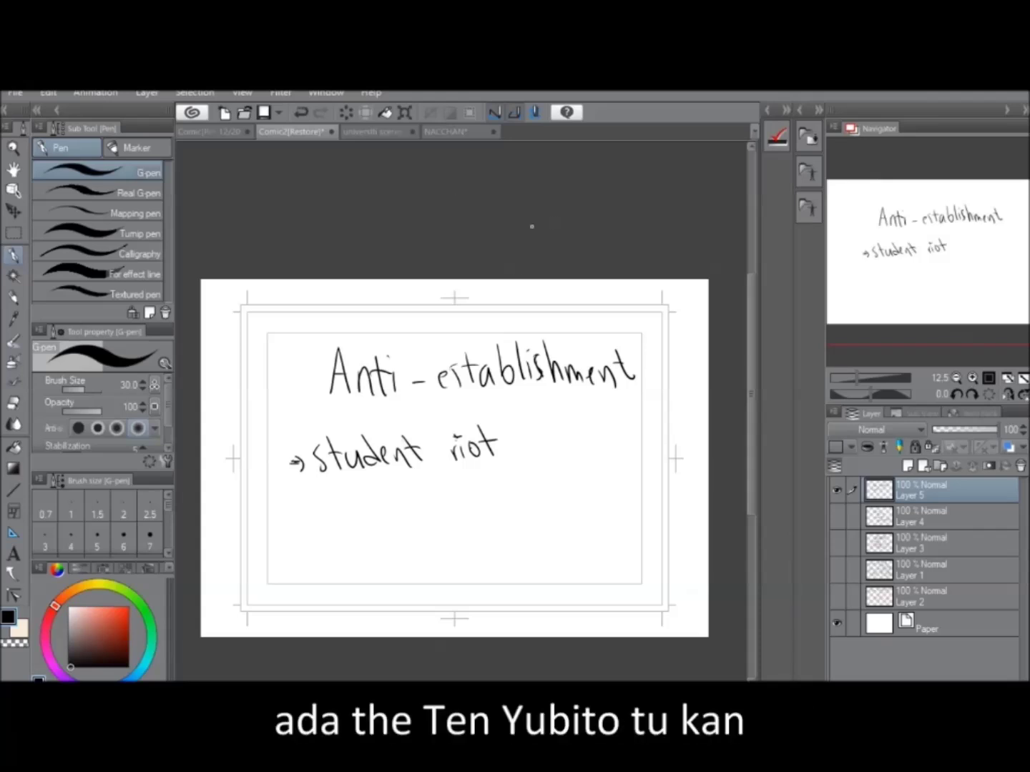
{"action": "left_click_drag", "start_coordinate": [292, 512], "coordinate": [303, 510]}
{"action": "mouse_move", "coordinate": [292, 517]}
{"action": "left_mouse_down"}
{"action": "mouse_move", "coordinate": [306, 517]}
{"action": "mouse_move", "coordinate": [304, 528]}
{"action": "left_mouse_up"}
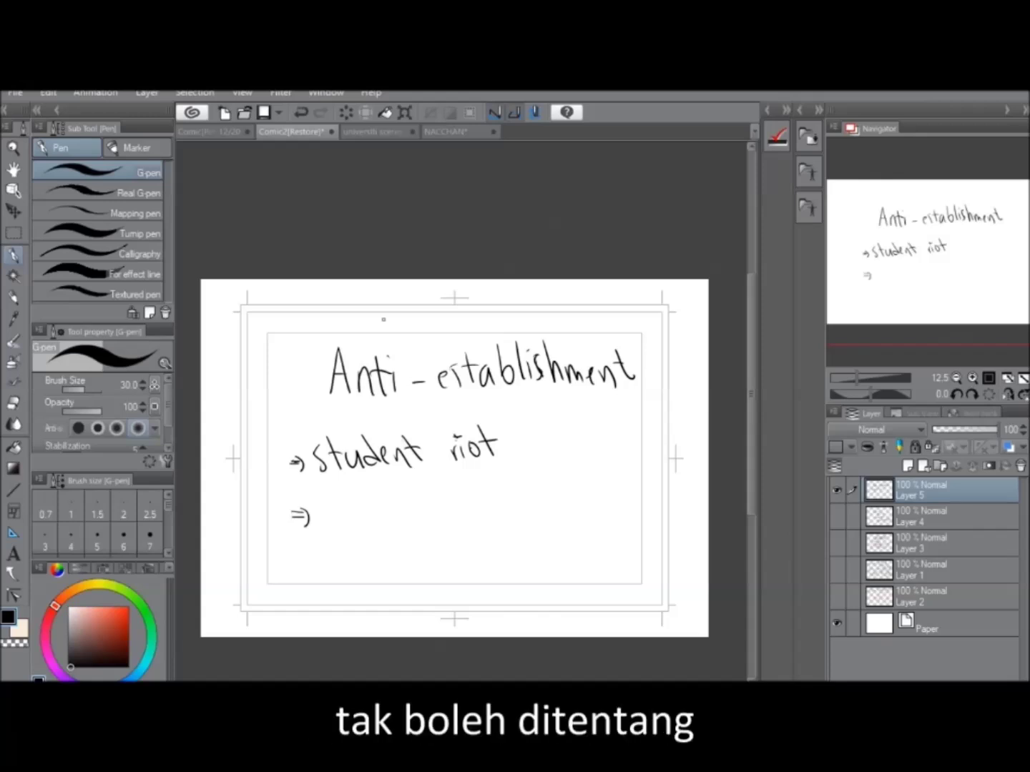
Hide the "Anti-establishment" notes on Layer 5 and show the "Cultural Reference" notes on Layer 4.
{"action": "left_click_drag", "start_coordinate": [914, 218], "coordinate": [911, 213]}
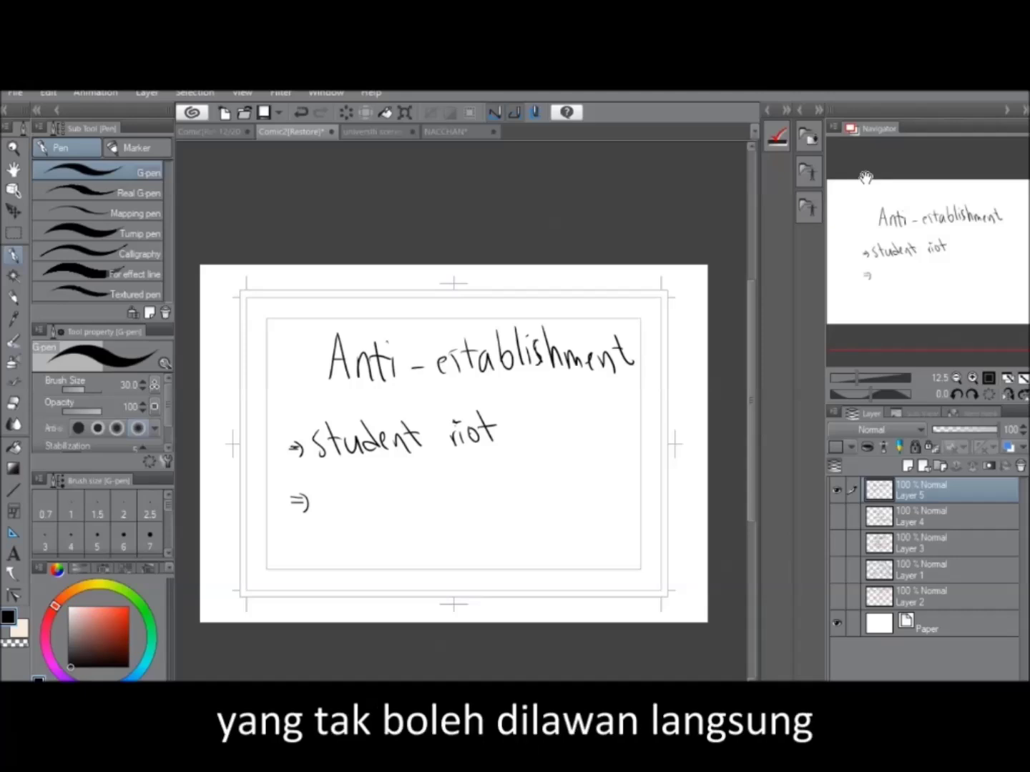
{"action": "left_click_drag", "start_coordinate": [920, 192], "coordinate": [924, 193]}
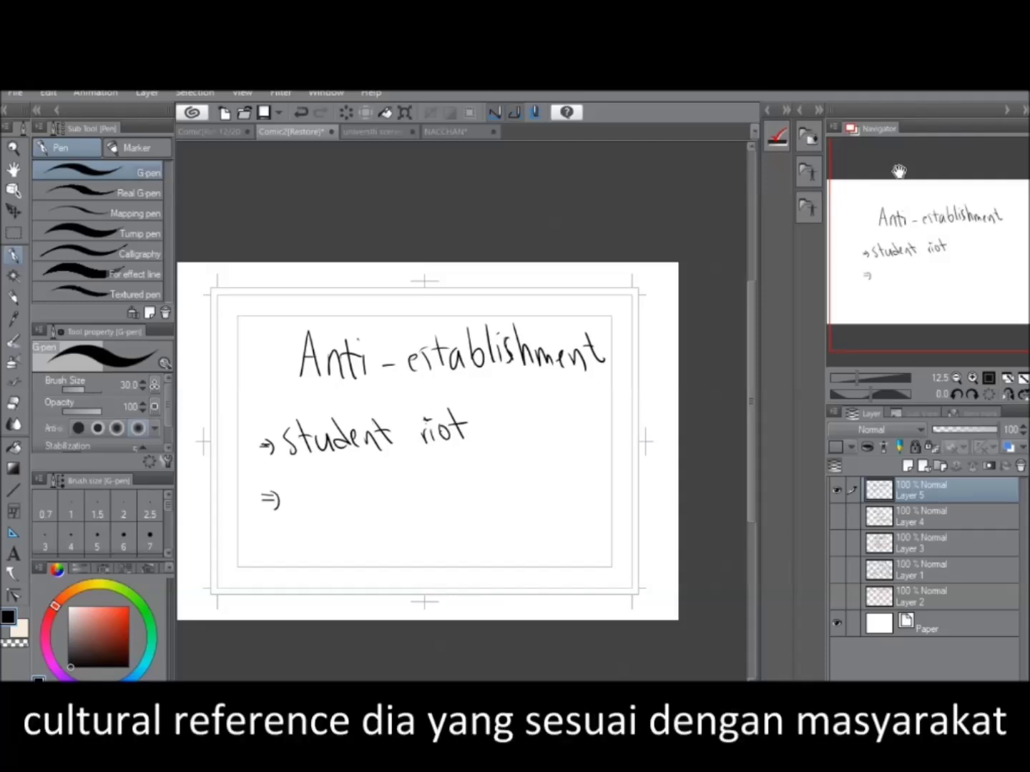
{"action": "left_click", "coordinate": [836, 491]}
{"action": "left_click", "coordinate": [837, 516]}
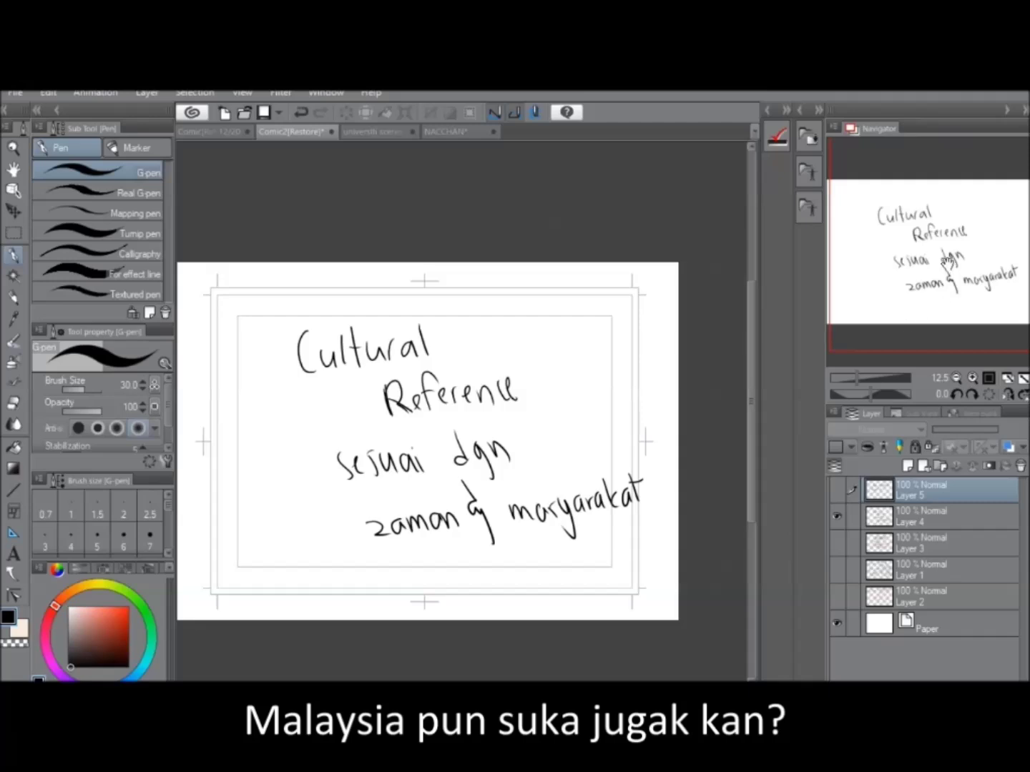
{"action": "left_click_drag", "start_coordinate": [948, 266], "coordinate": [957, 276]}
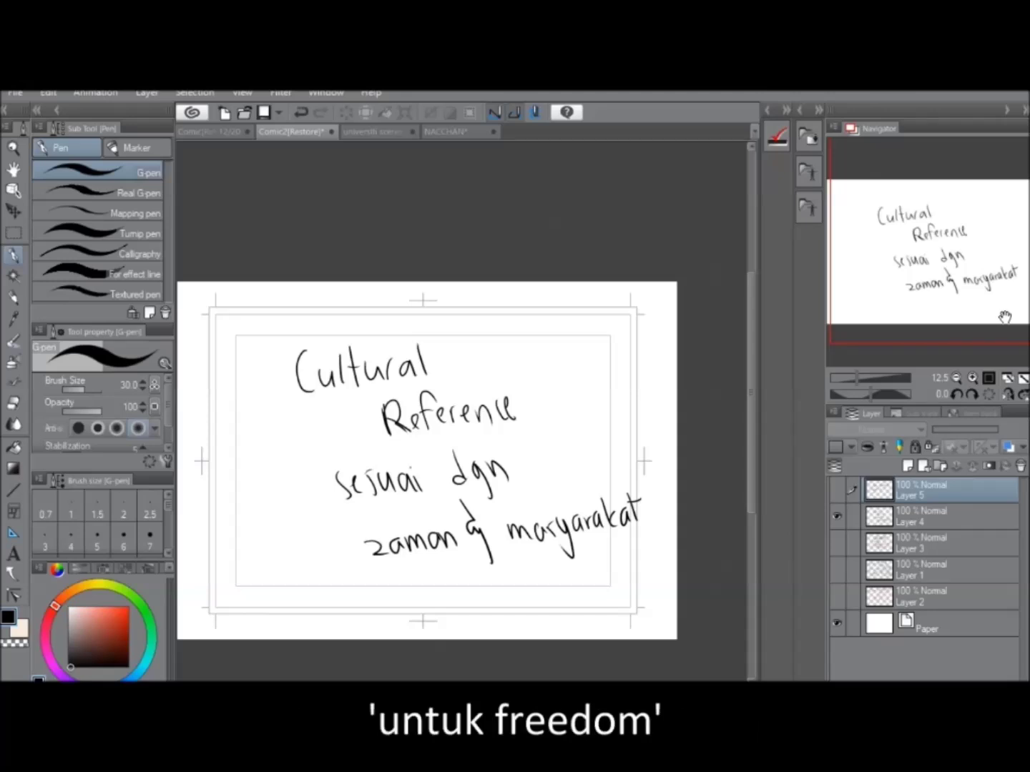
{"action": "left_click_drag", "start_coordinate": [908, 286], "coordinate": [904, 276]}
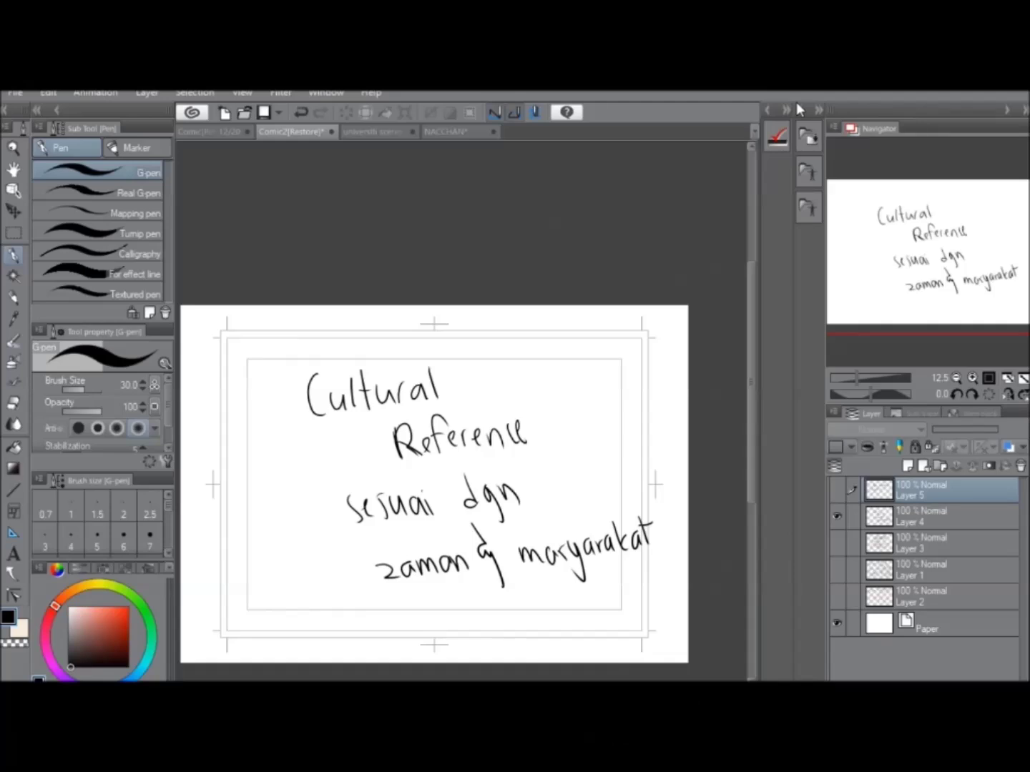
{"action": "left_click_drag", "start_coordinate": [924, 158], "coordinate": [866, 170]}
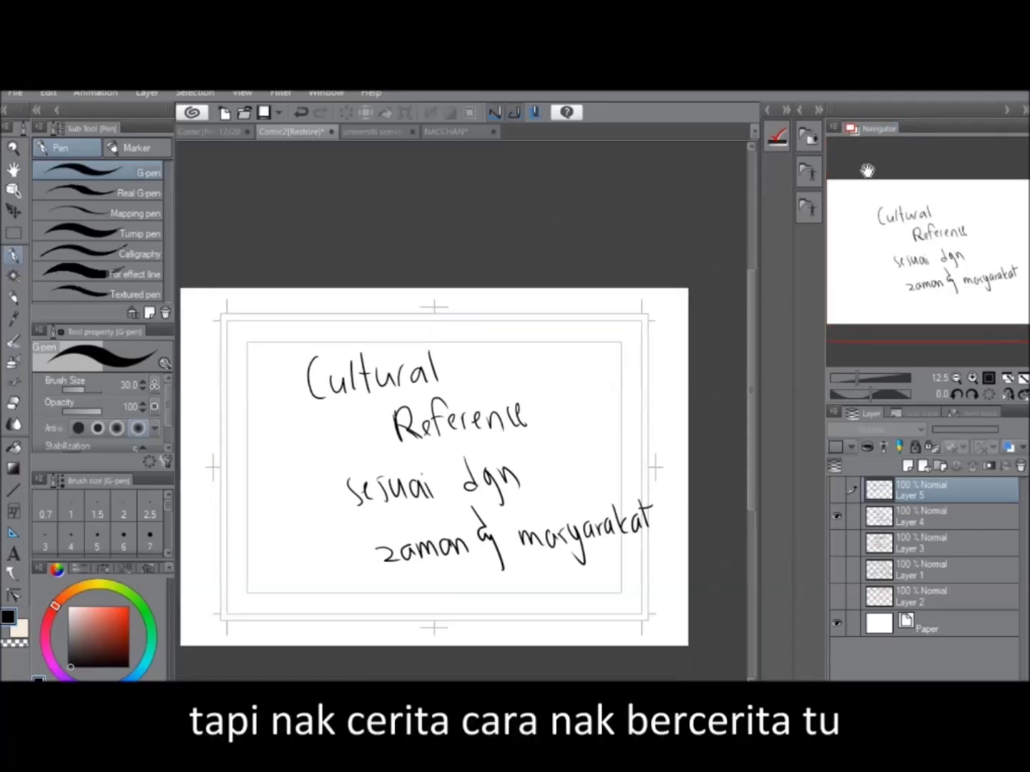
{"action": "left_click_drag", "start_coordinate": [866, 170], "coordinate": [907, 231]}
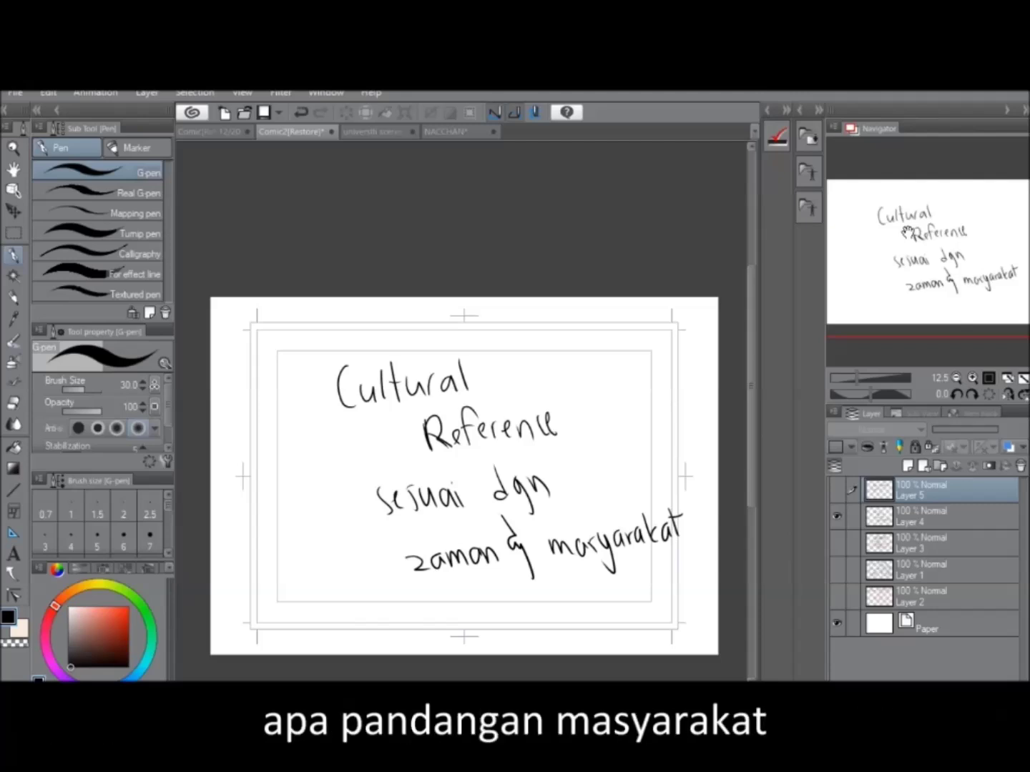
{"action": "left_click_drag", "start_coordinate": [906, 231], "coordinate": [915, 227]}
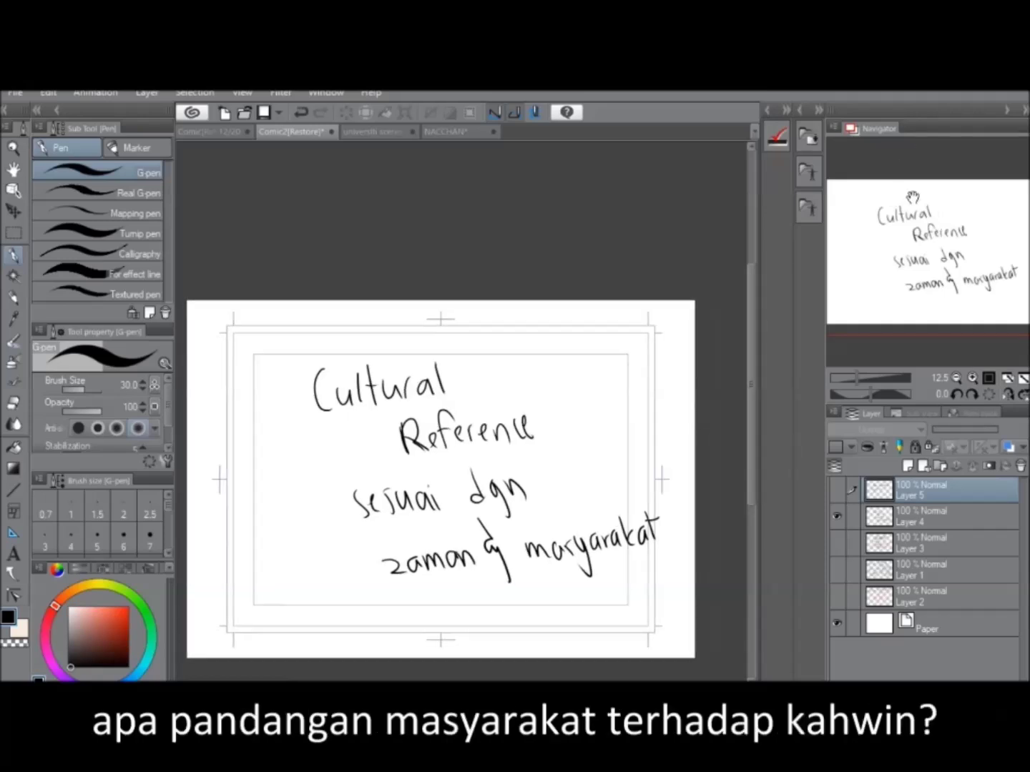
{"action": "left_click_drag", "start_coordinate": [934, 222], "coordinate": [936, 223]}
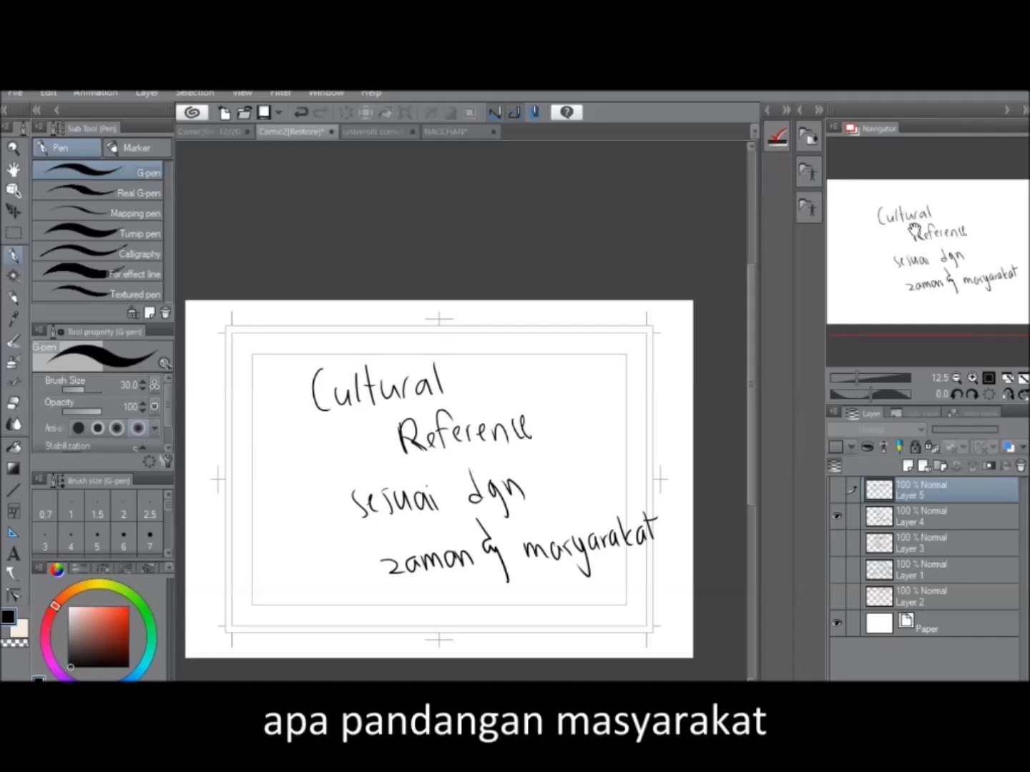
{"action": "left_click_drag", "start_coordinate": [888, 210], "coordinate": [897, 190]}
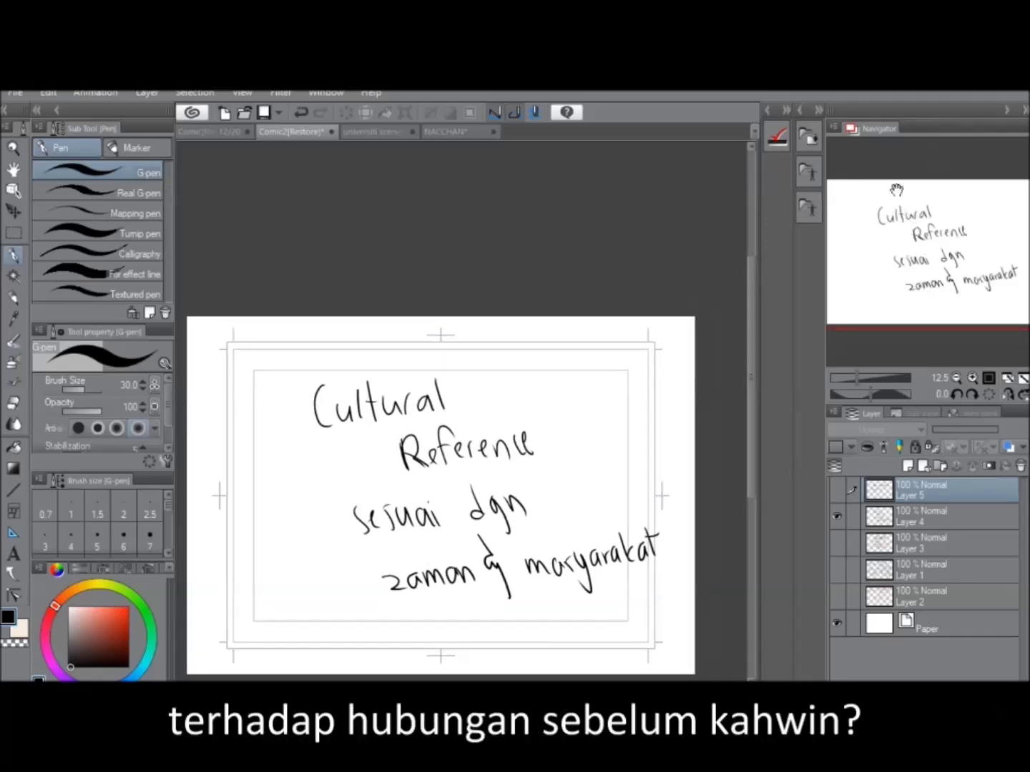
{"action": "left_click_drag", "start_coordinate": [896, 190], "coordinate": [919, 156]}
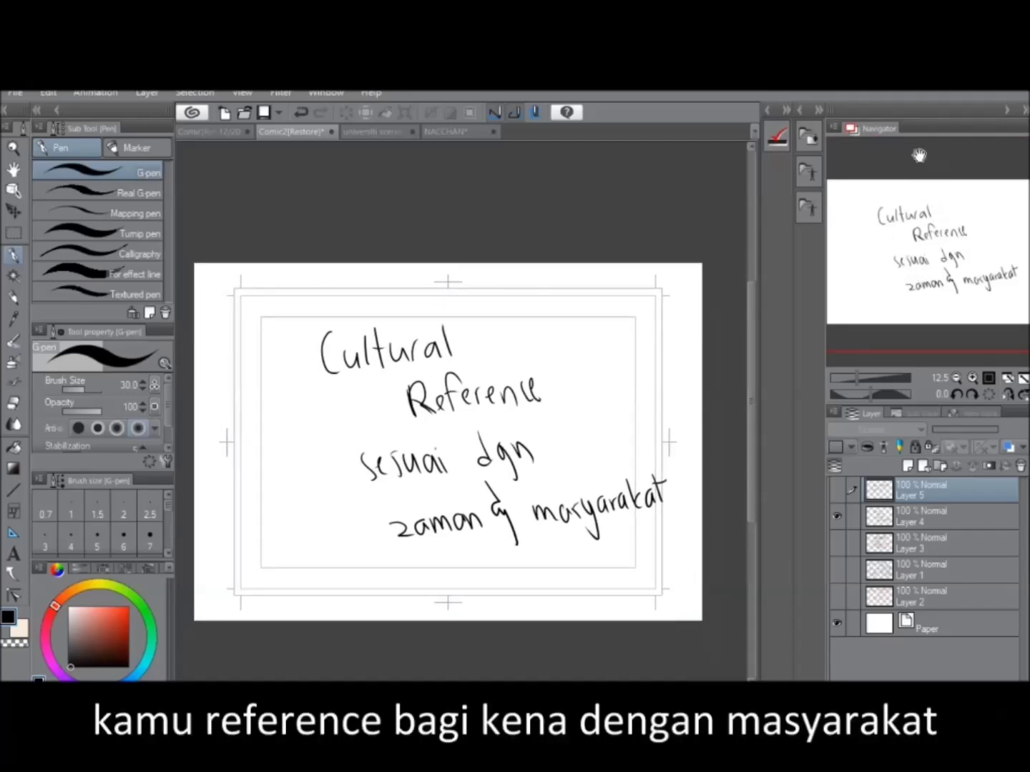
{"action": "left_click_drag", "start_coordinate": [932, 230], "coordinate": [885, 256]}
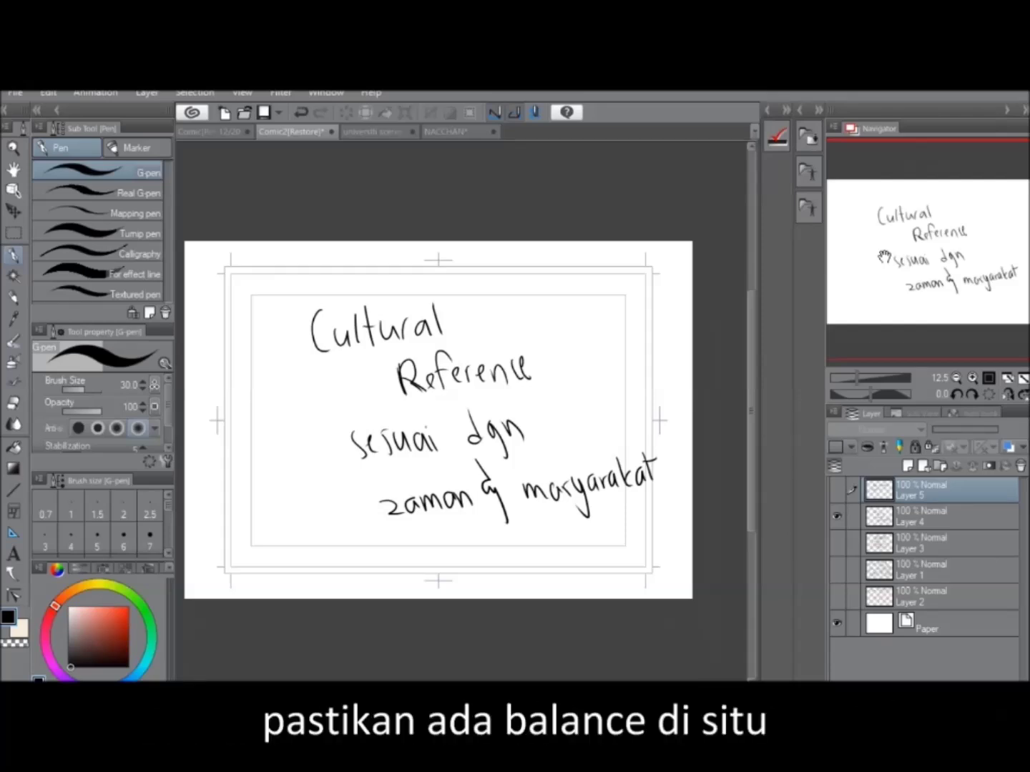
{"action": "left_click_drag", "start_coordinate": [885, 256], "coordinate": [908, 229]}
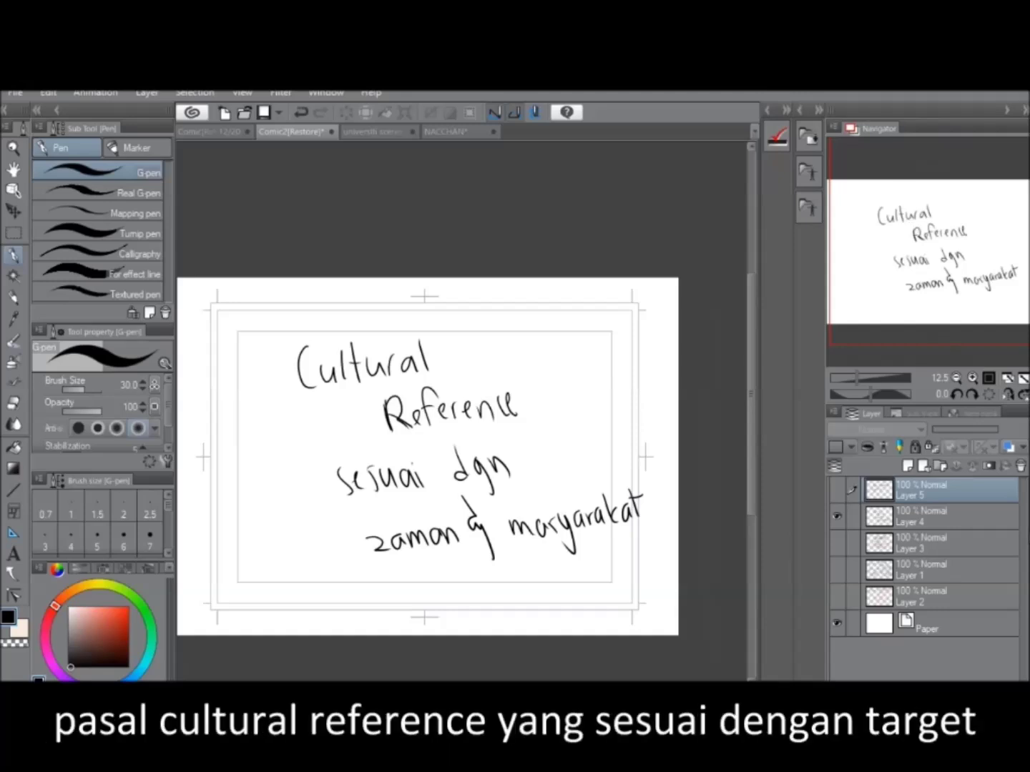
{"action": "left_click", "coordinate": [961, 239]}
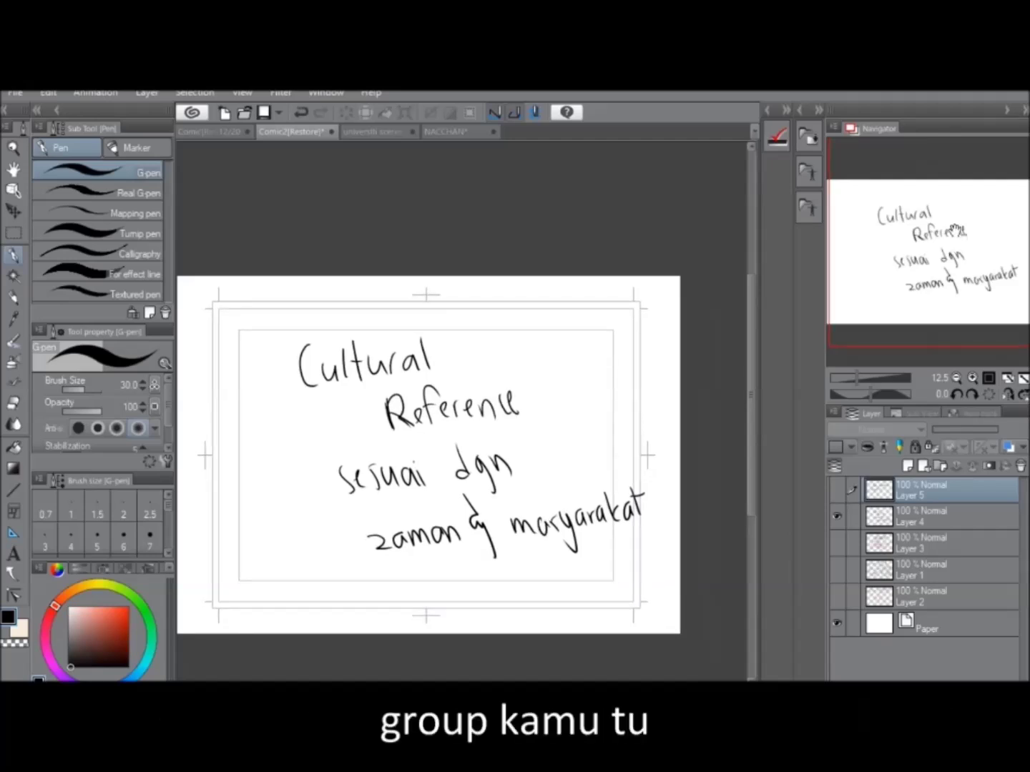